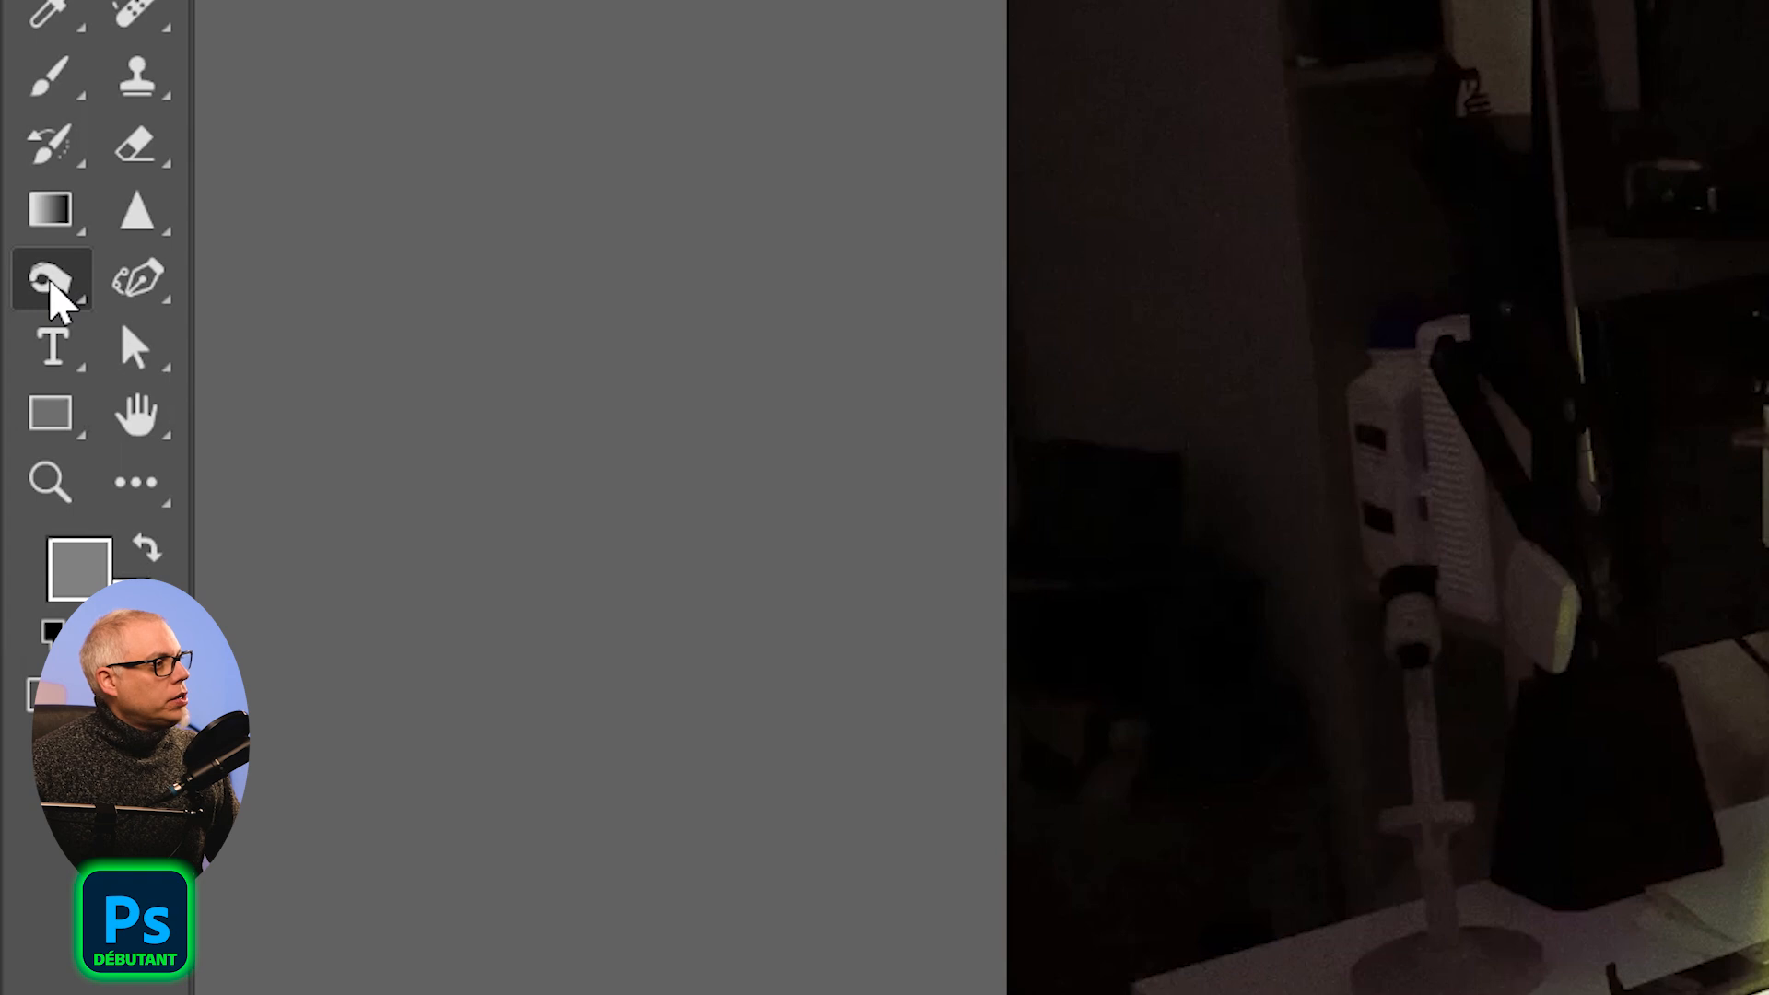
# - Compare the options of the Burn (Densité +), Move and Gradient tools, finishing on the Burn tool
pyautogui.rightClick(51, 286)
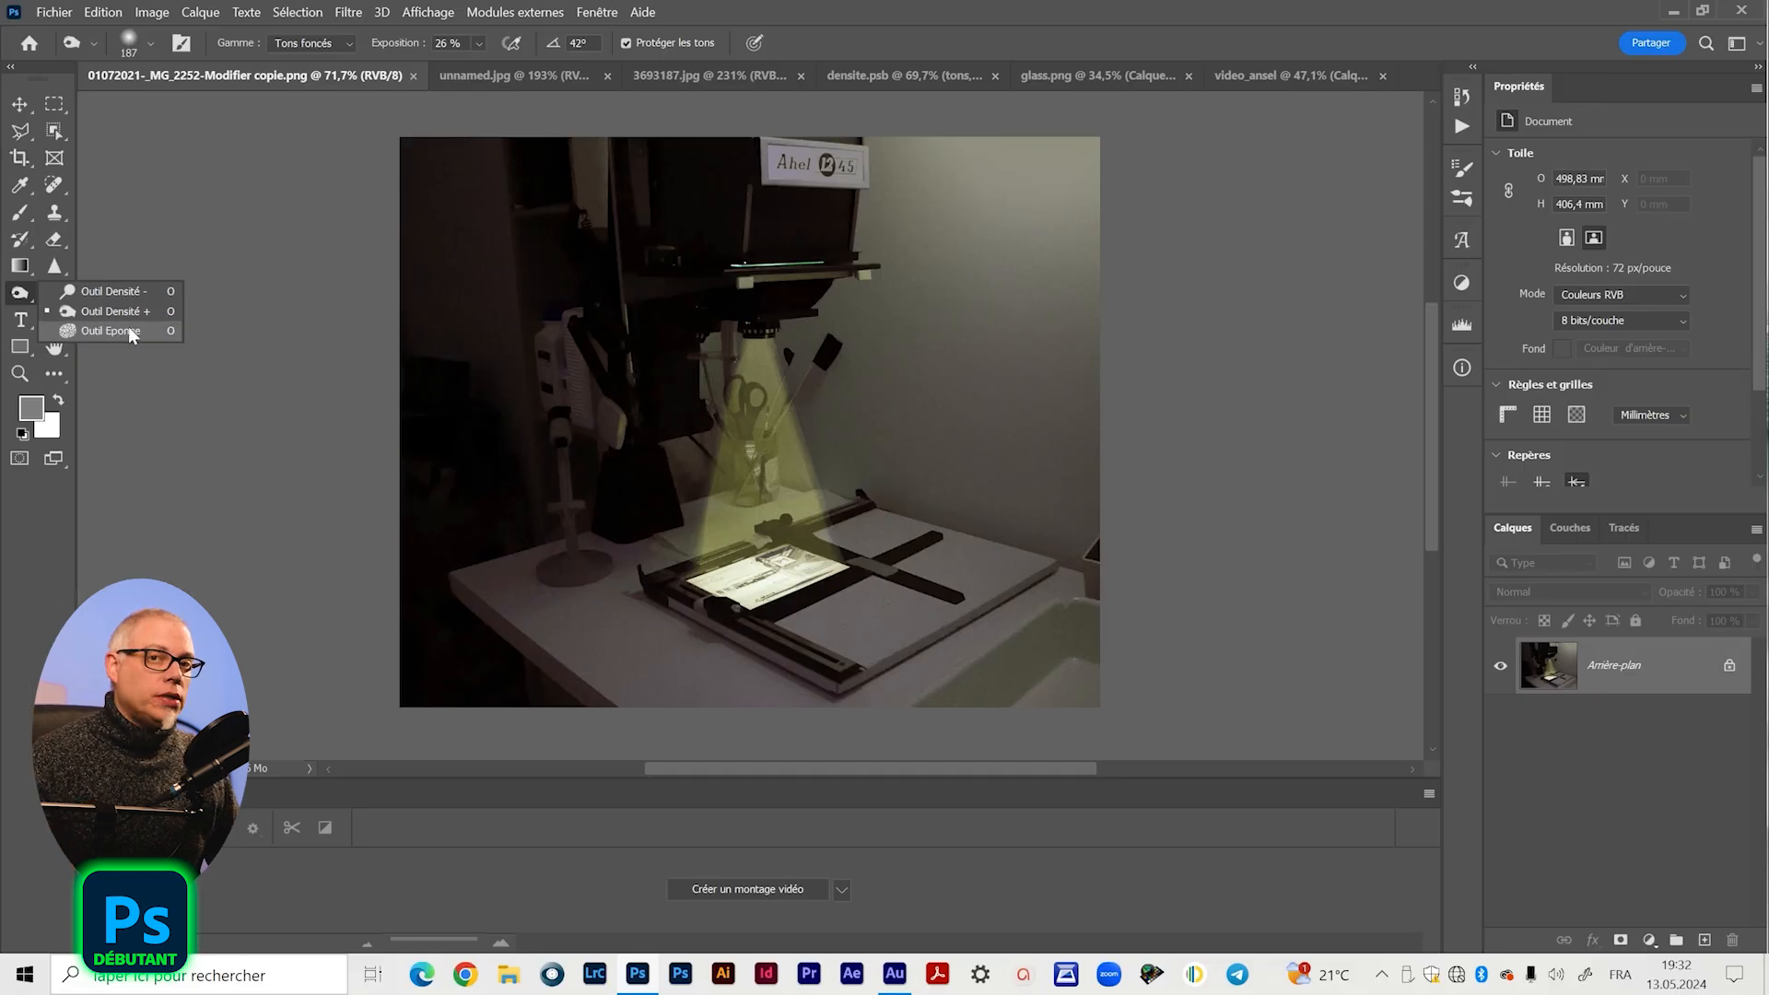
pyautogui.click(178, 202)
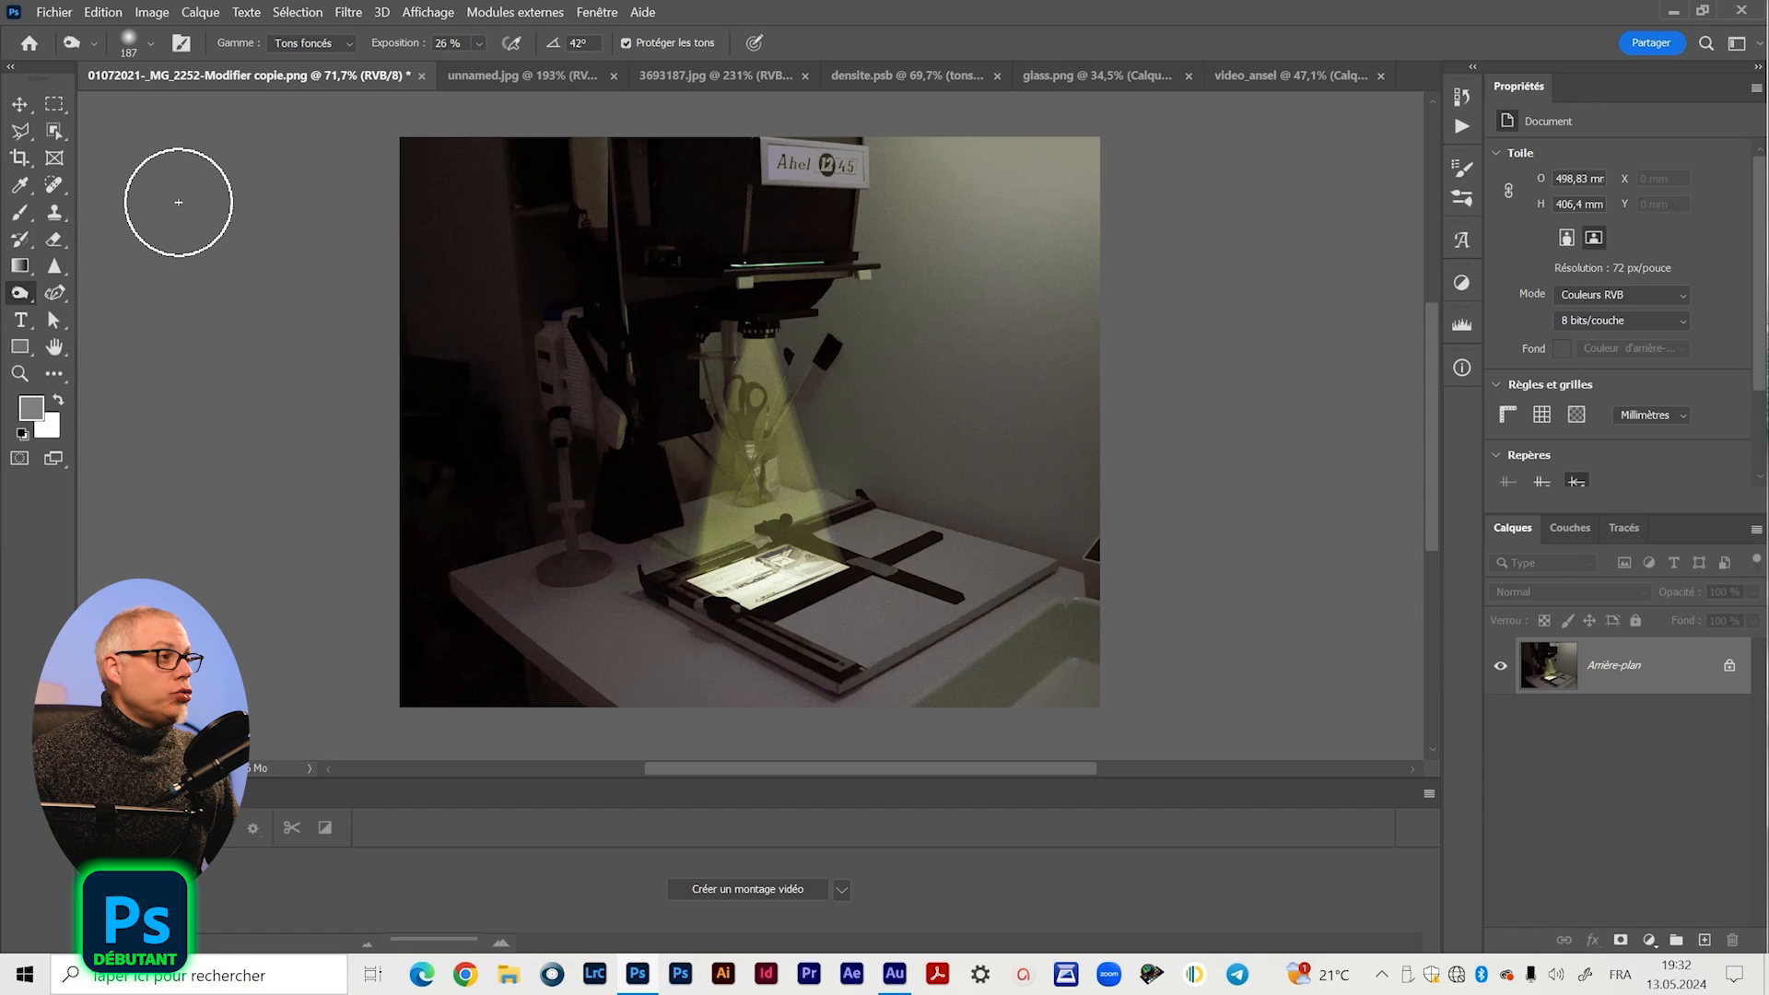
pyautogui.press('v')
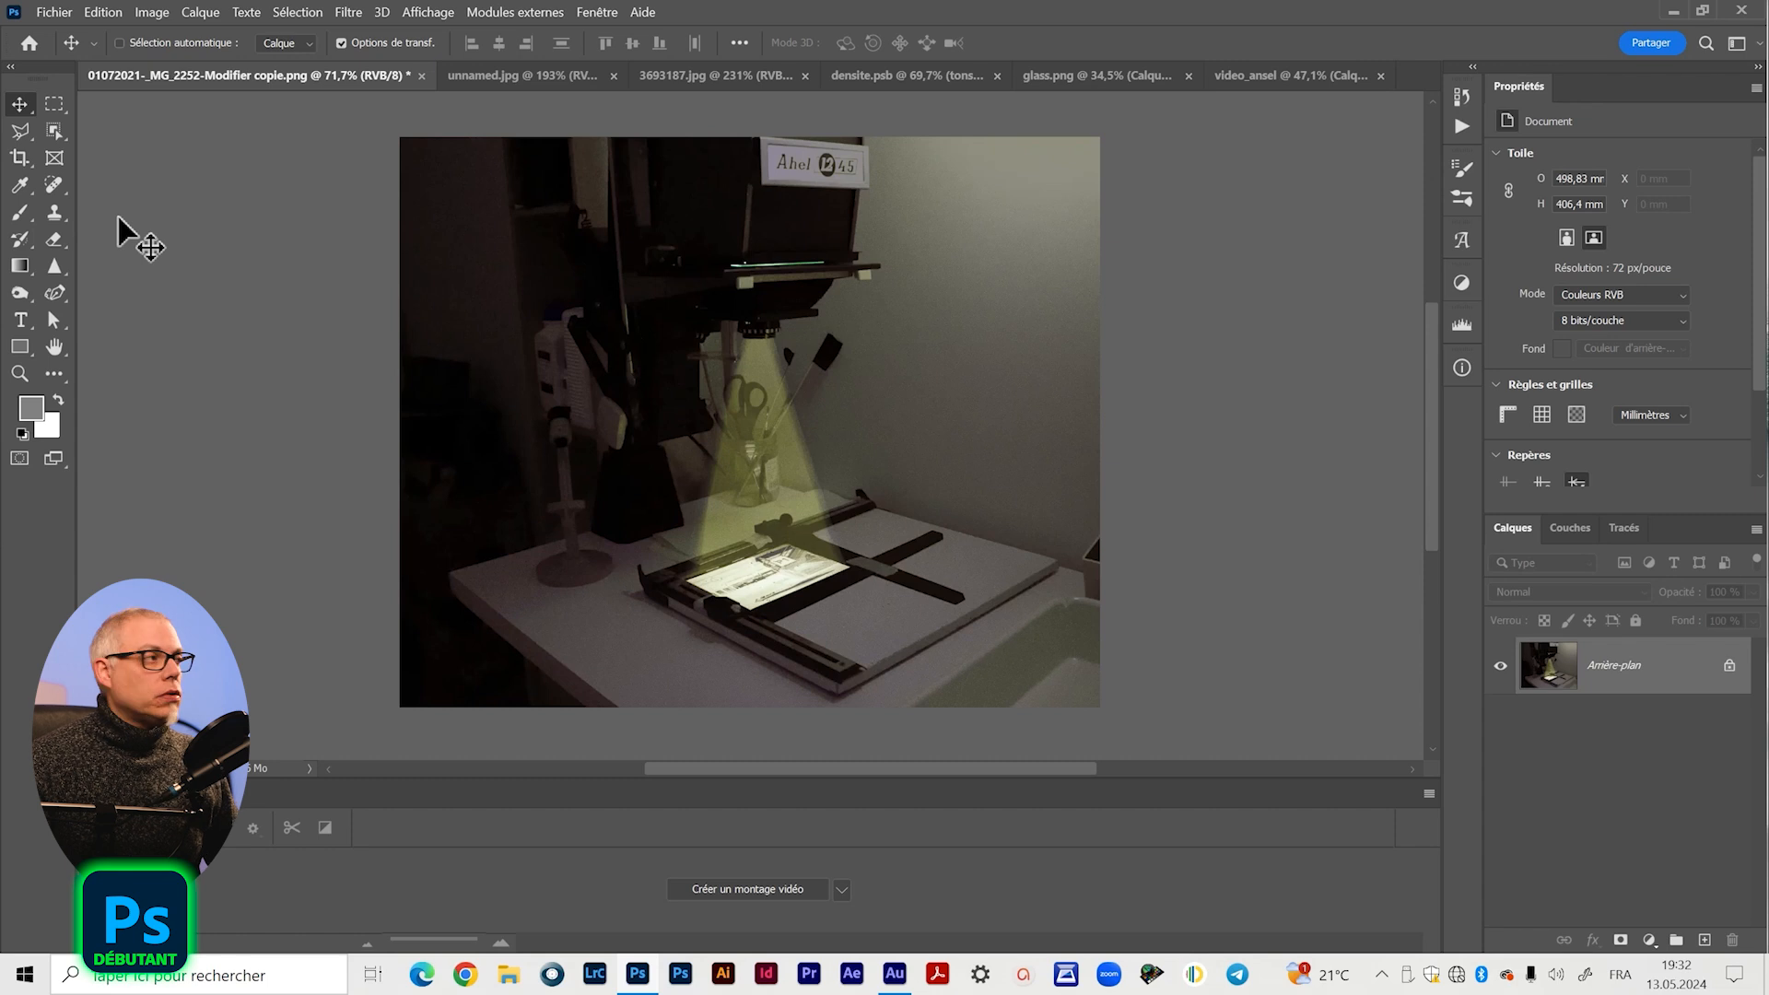
pyautogui.click(21, 301)
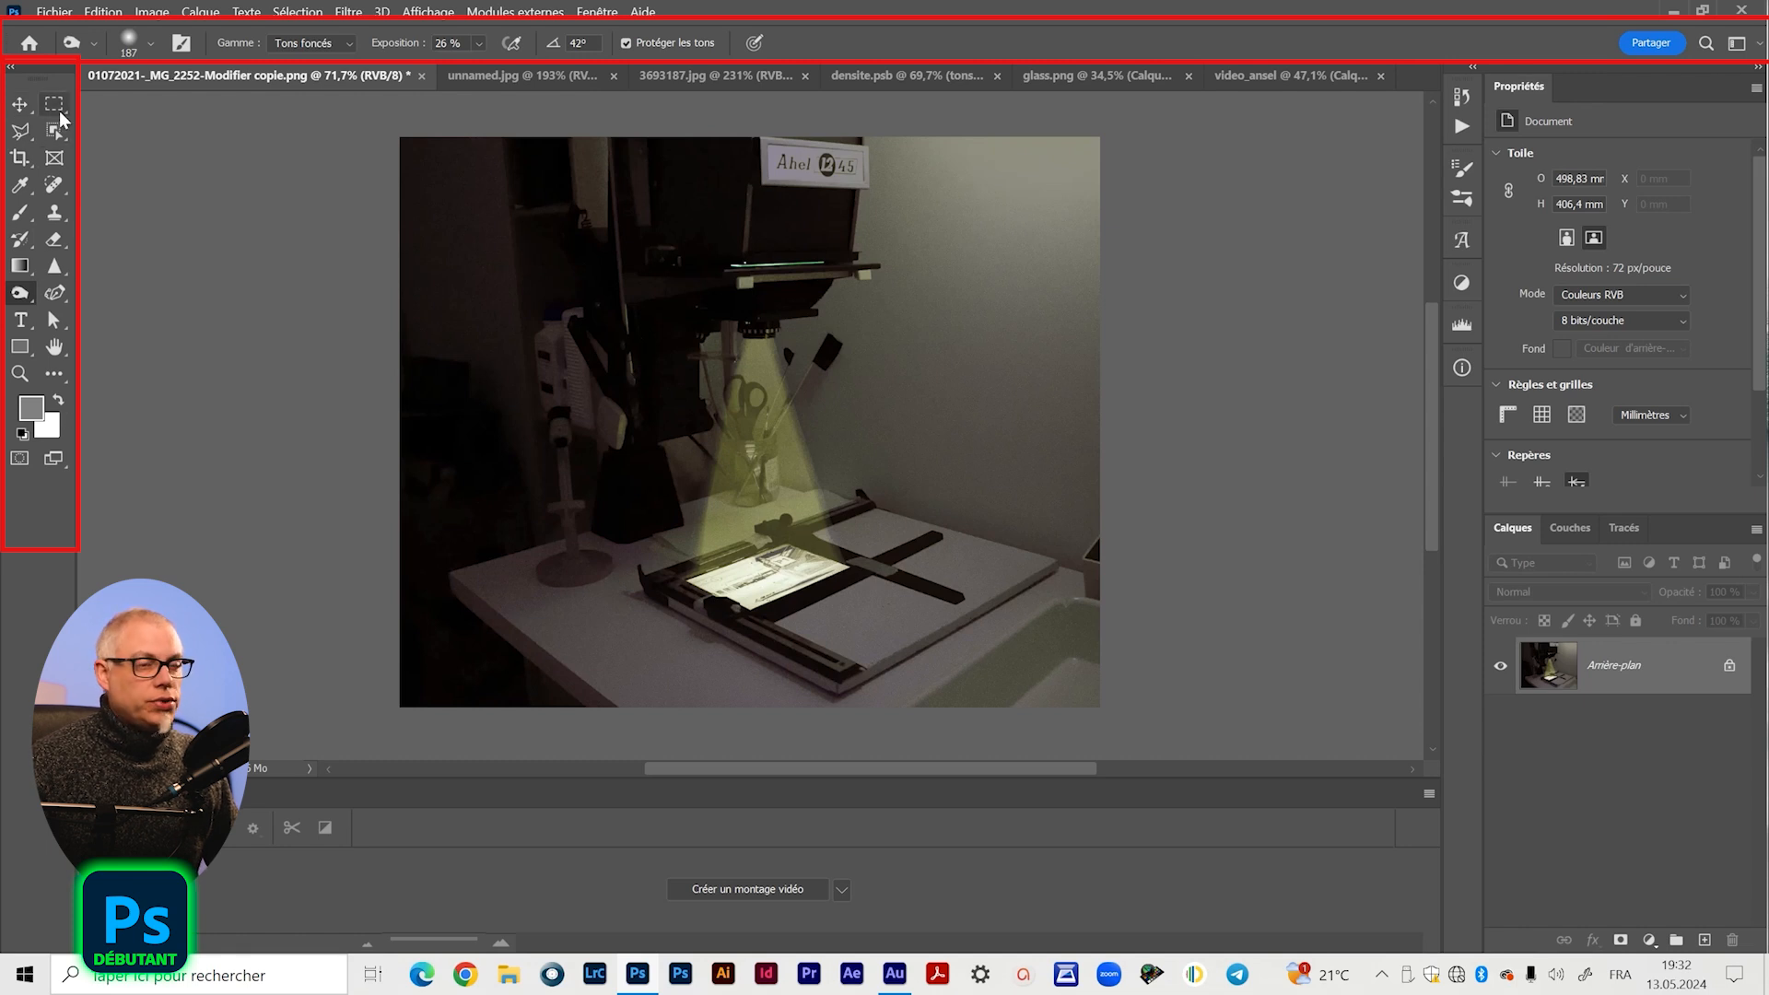
pyautogui.click(27, 268)
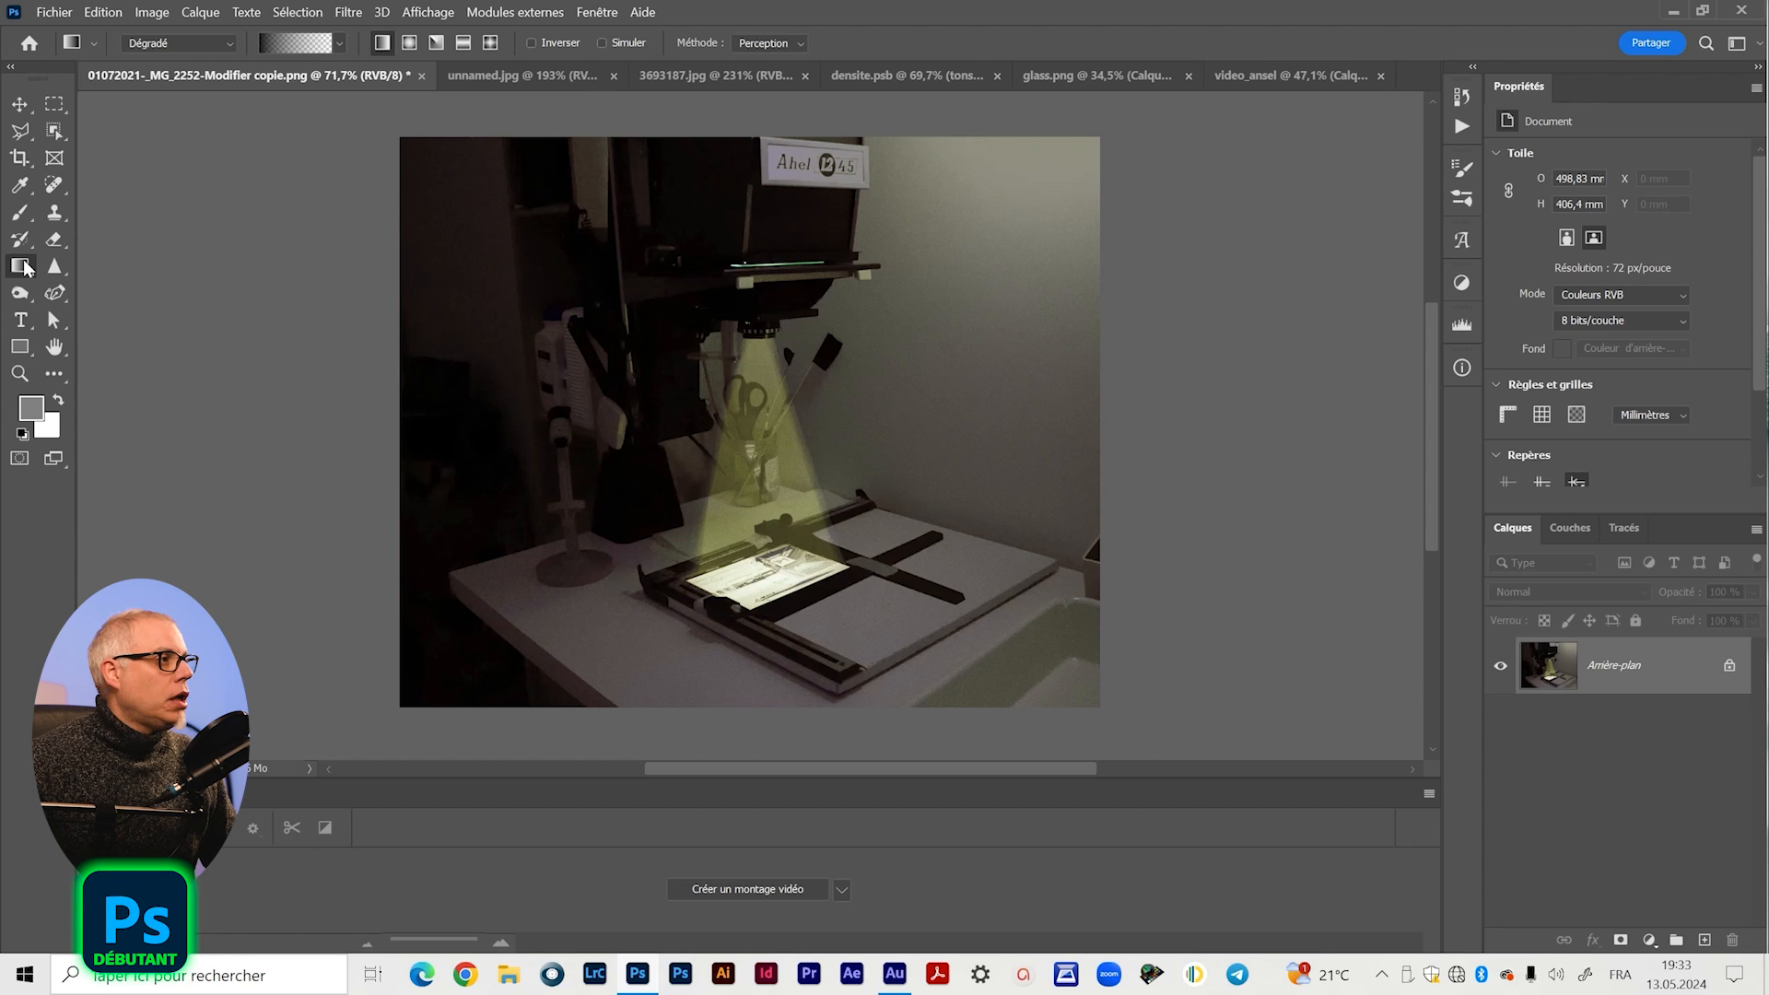
pyautogui.click(18, 294)
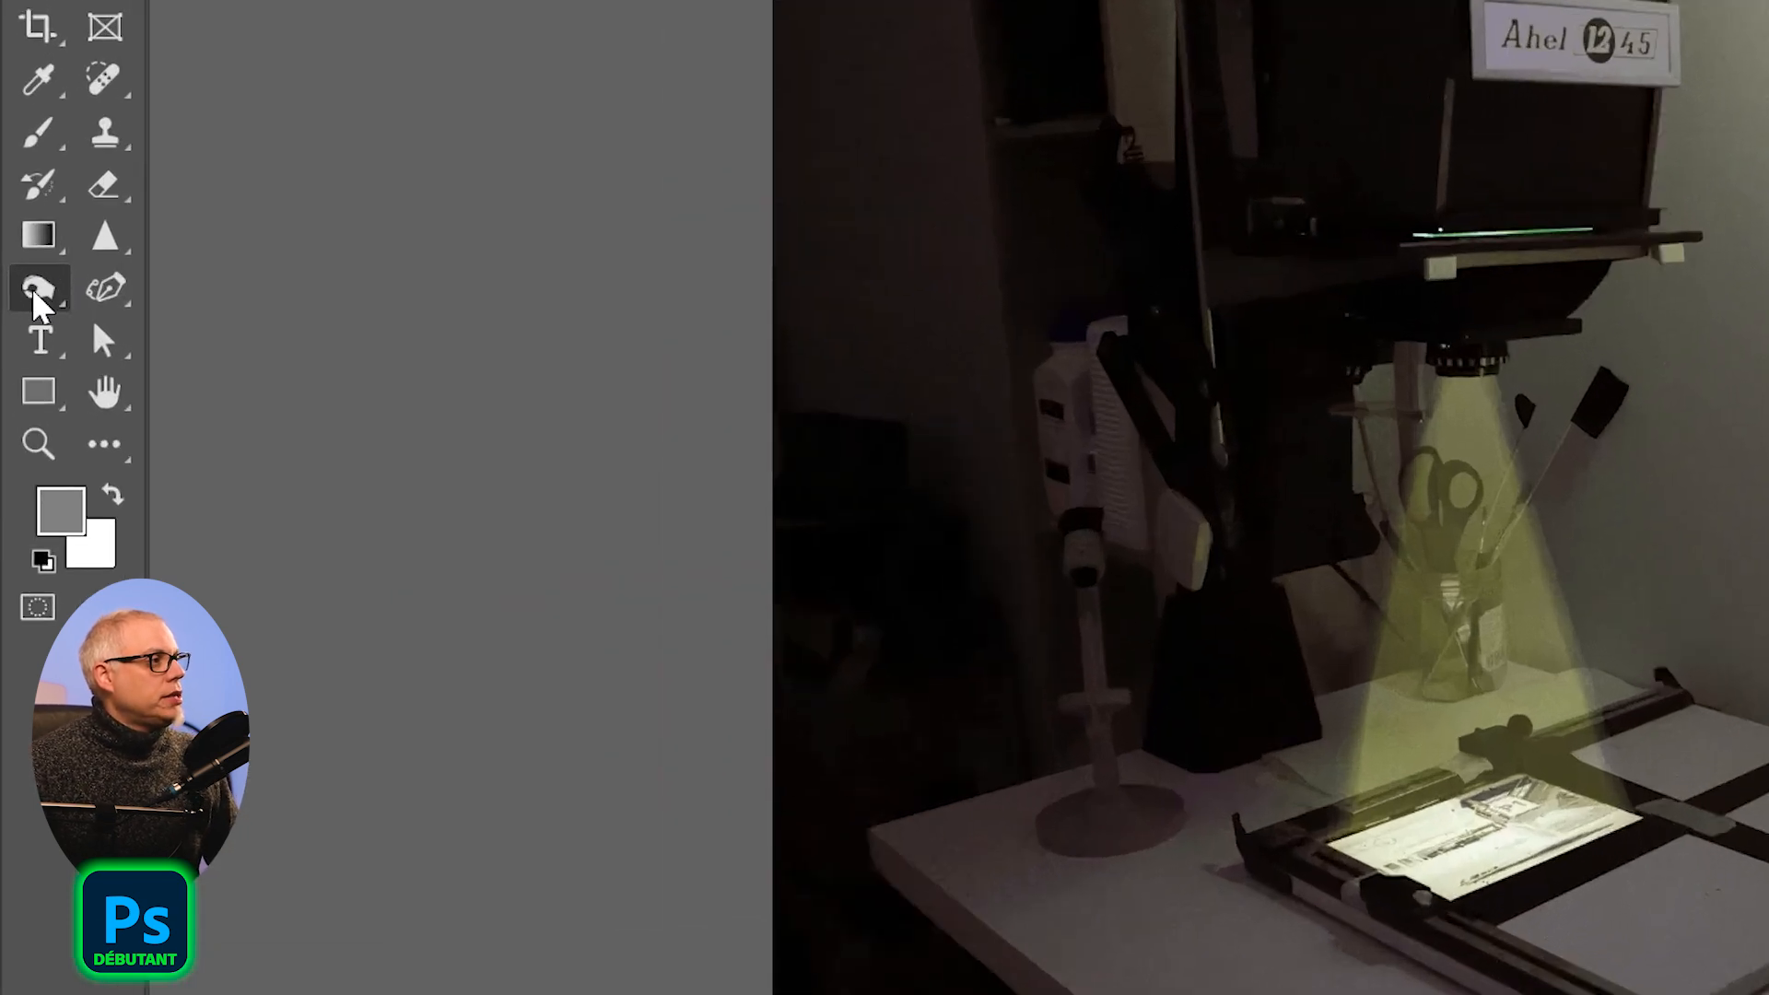
# - Replace the Burn tool with the Dodge tool (Outil Densité -) from the same tool group
pyautogui.rightClick(37, 291)
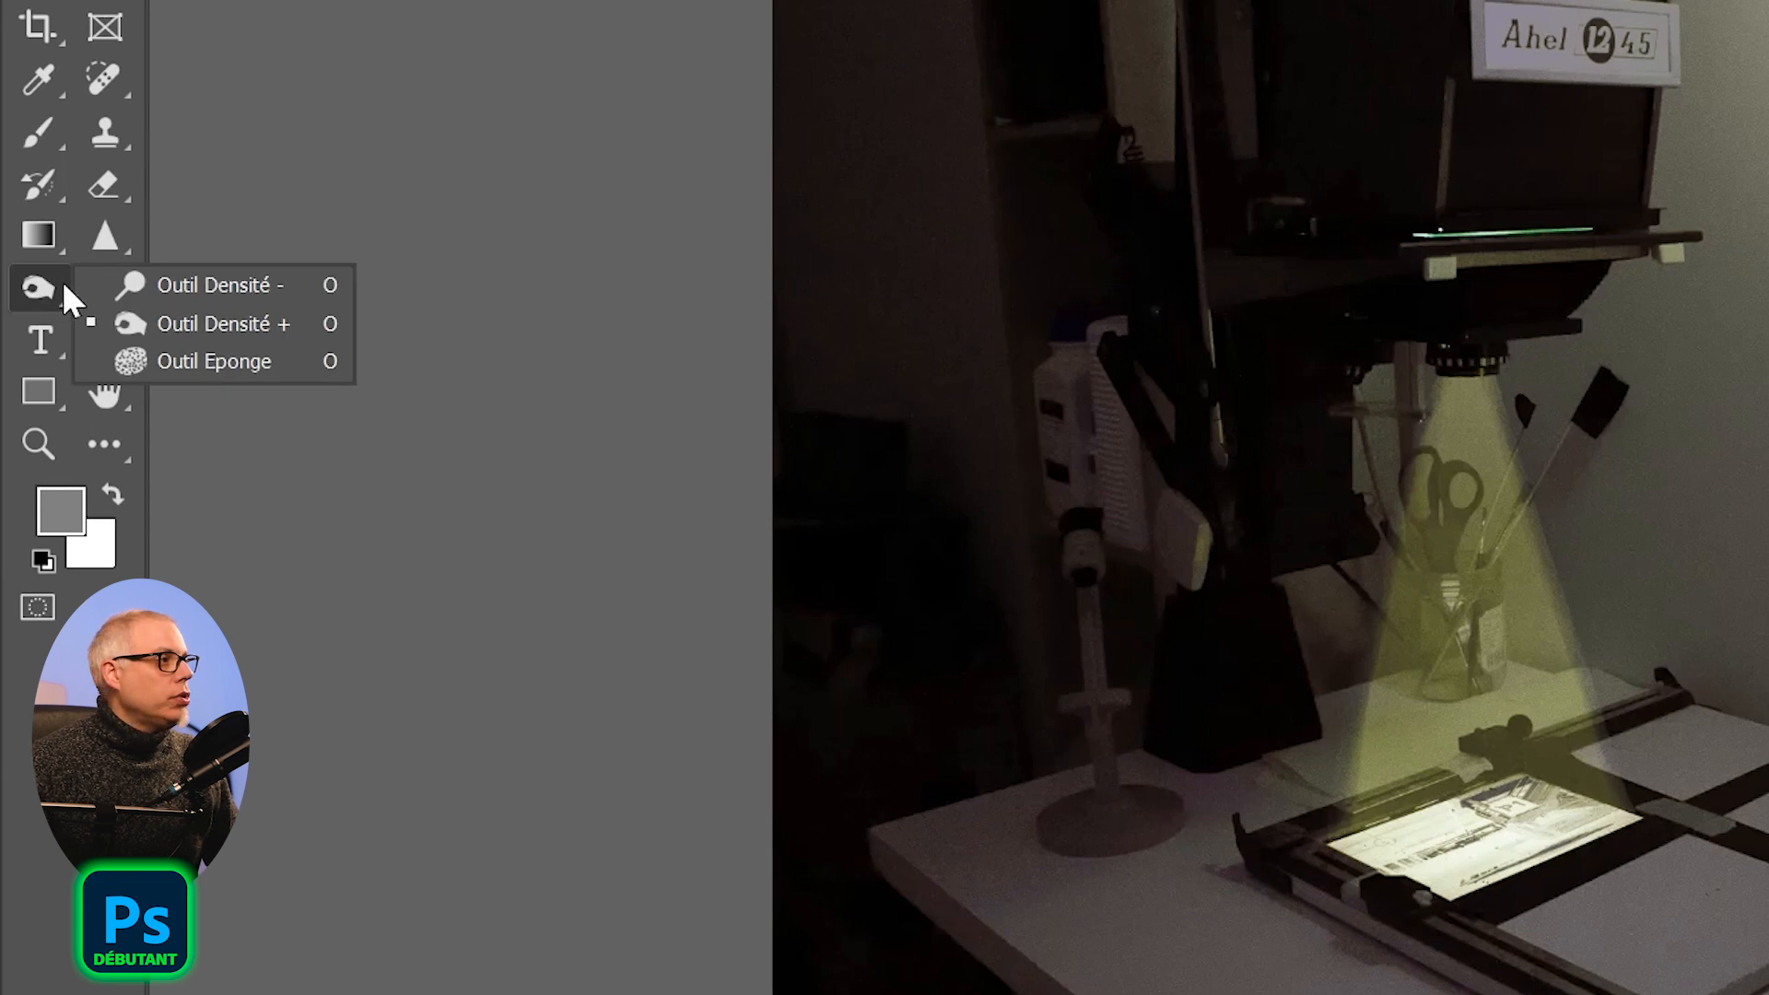
pyautogui.click(245, 285)
pyautogui.rightClick(31, 295)
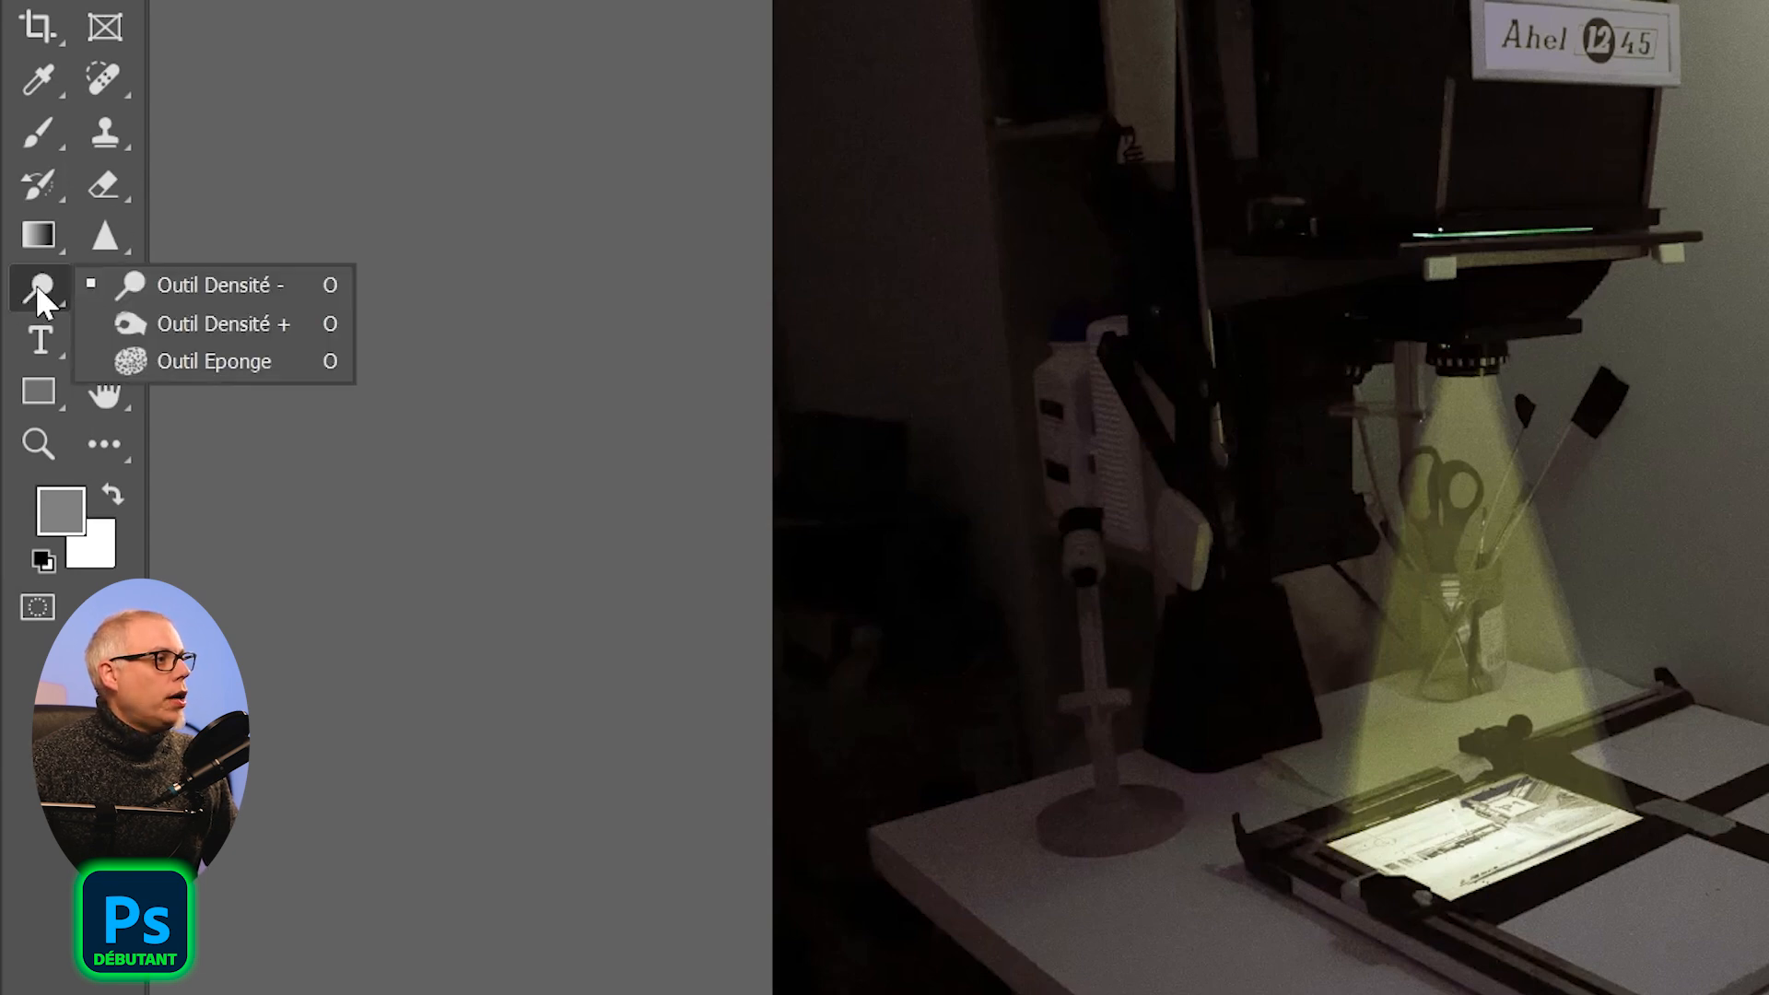
pyautogui.click(142, 282)
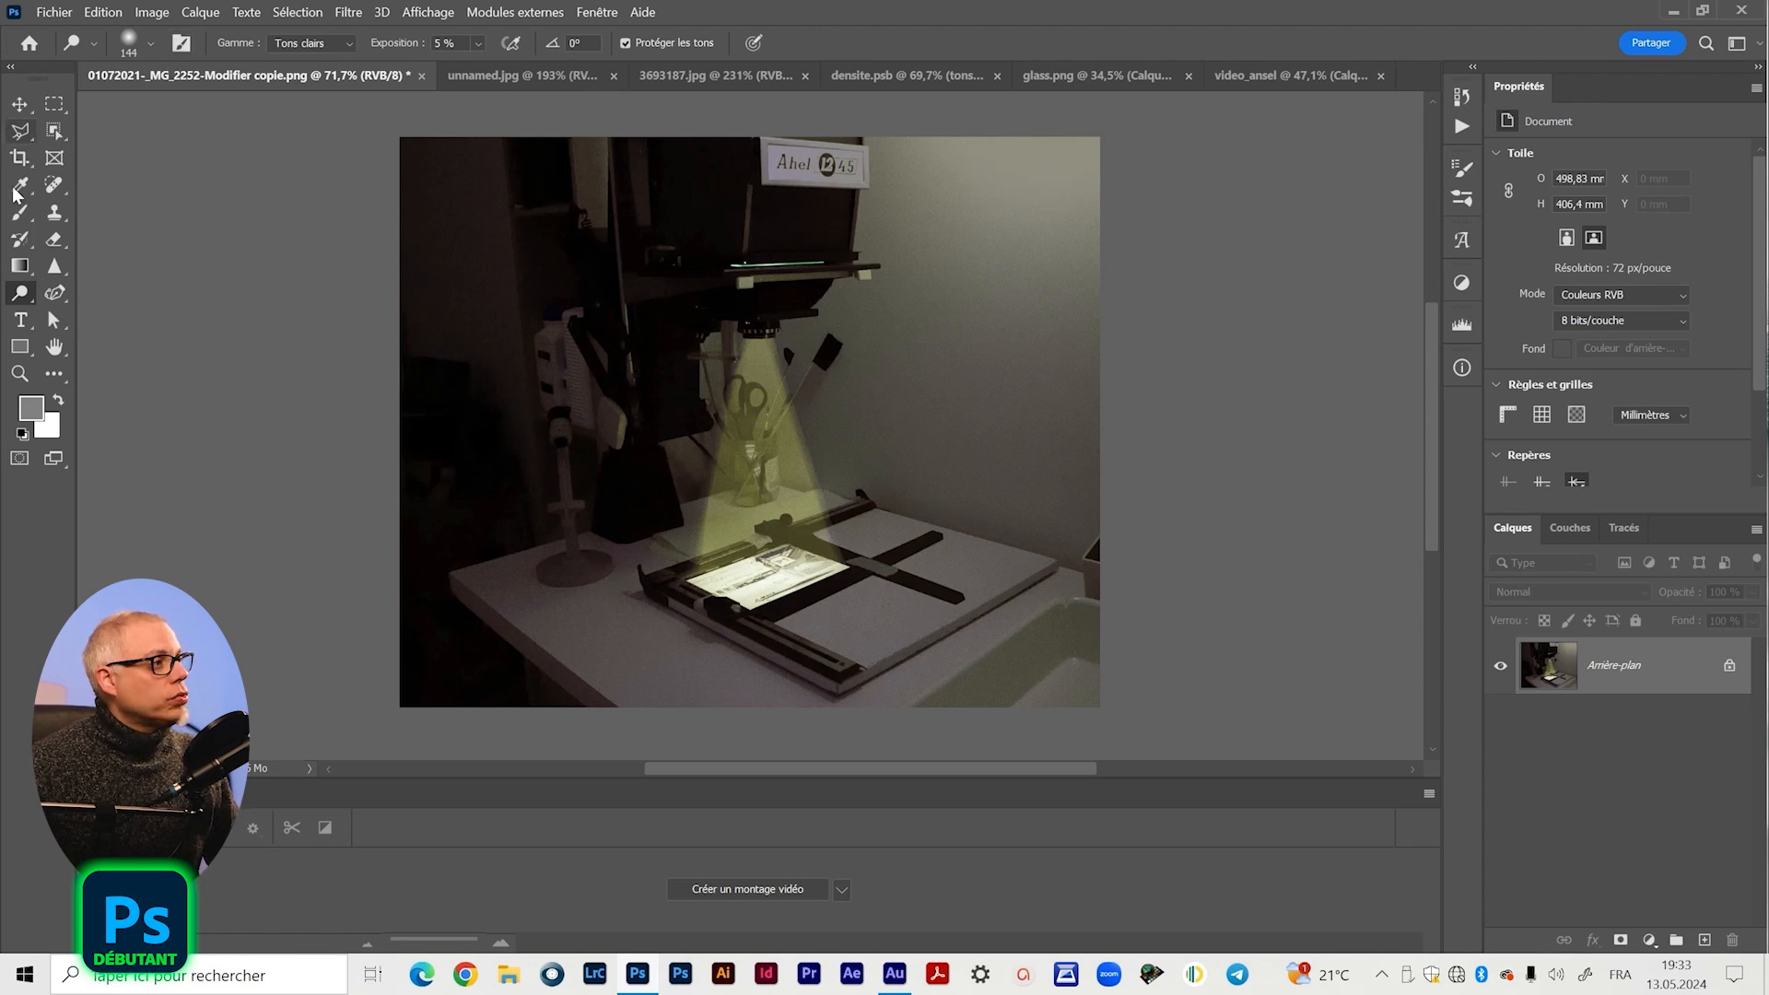
# - Activate the Burn tool (Densité +) to view its options and return to the Dodge tool (Densité -)
pyautogui.rightClick(20, 295)
pyautogui.hotkey('shift', 'o')
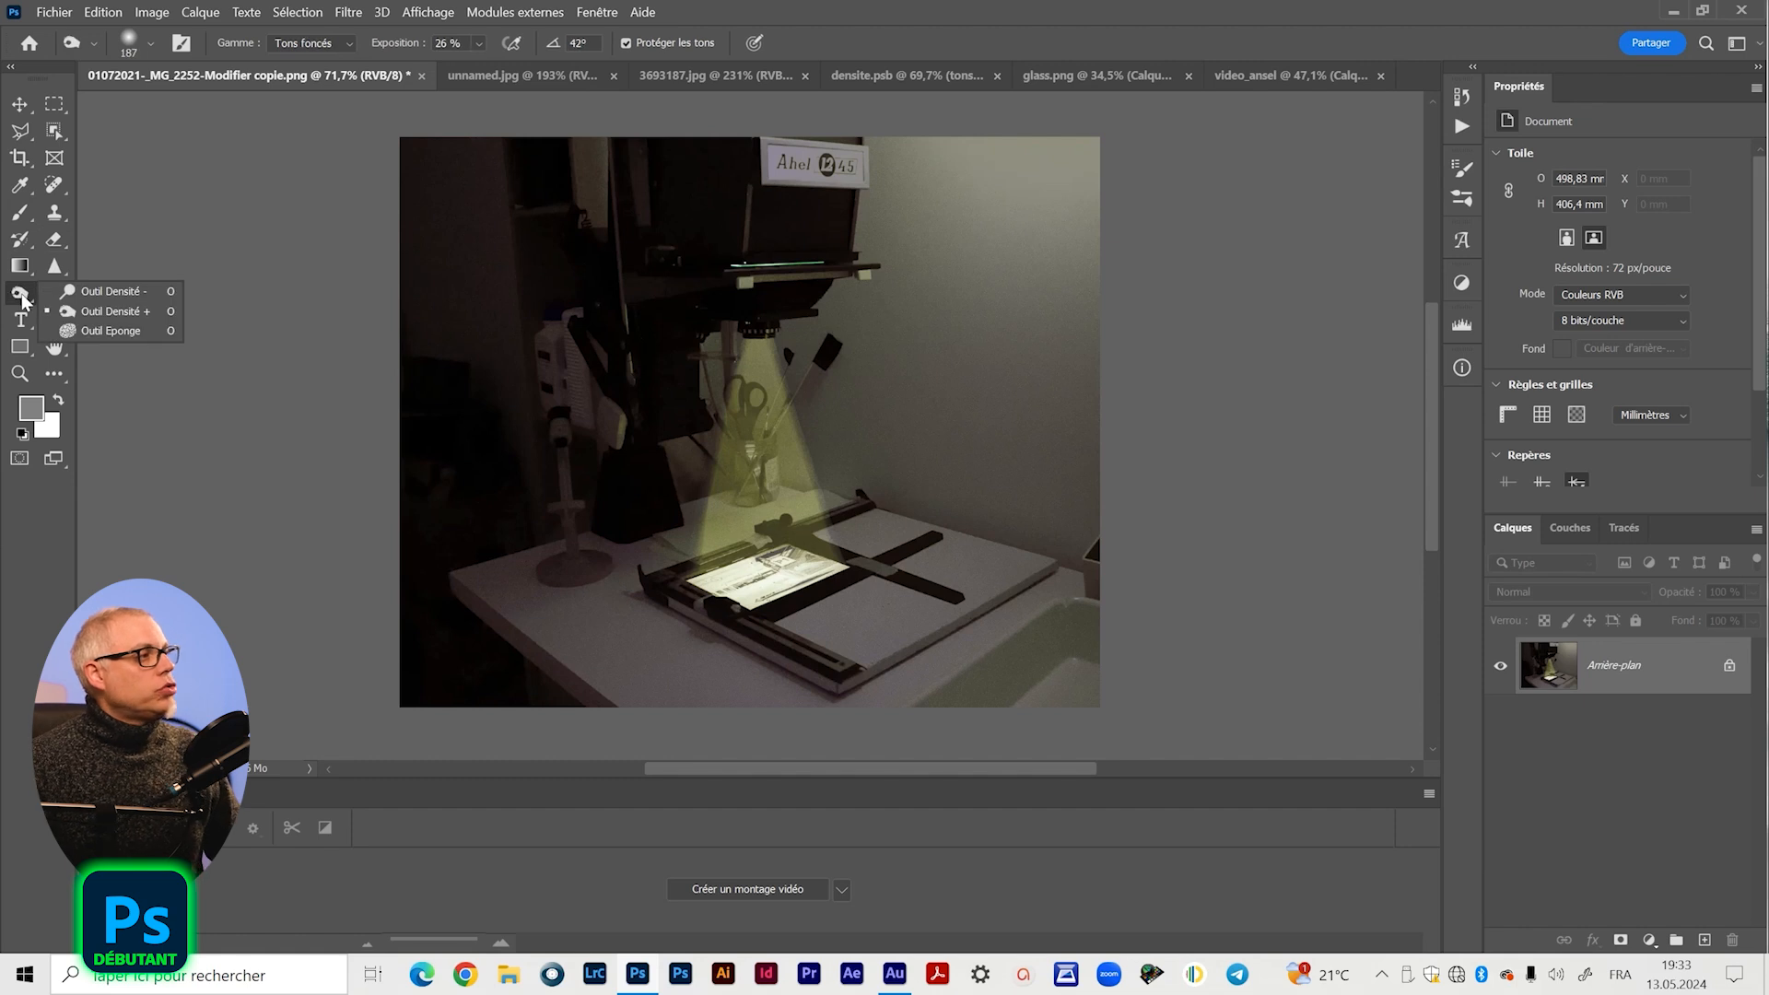
pyautogui.click(68, 315)
pyautogui.rightClick(23, 294)
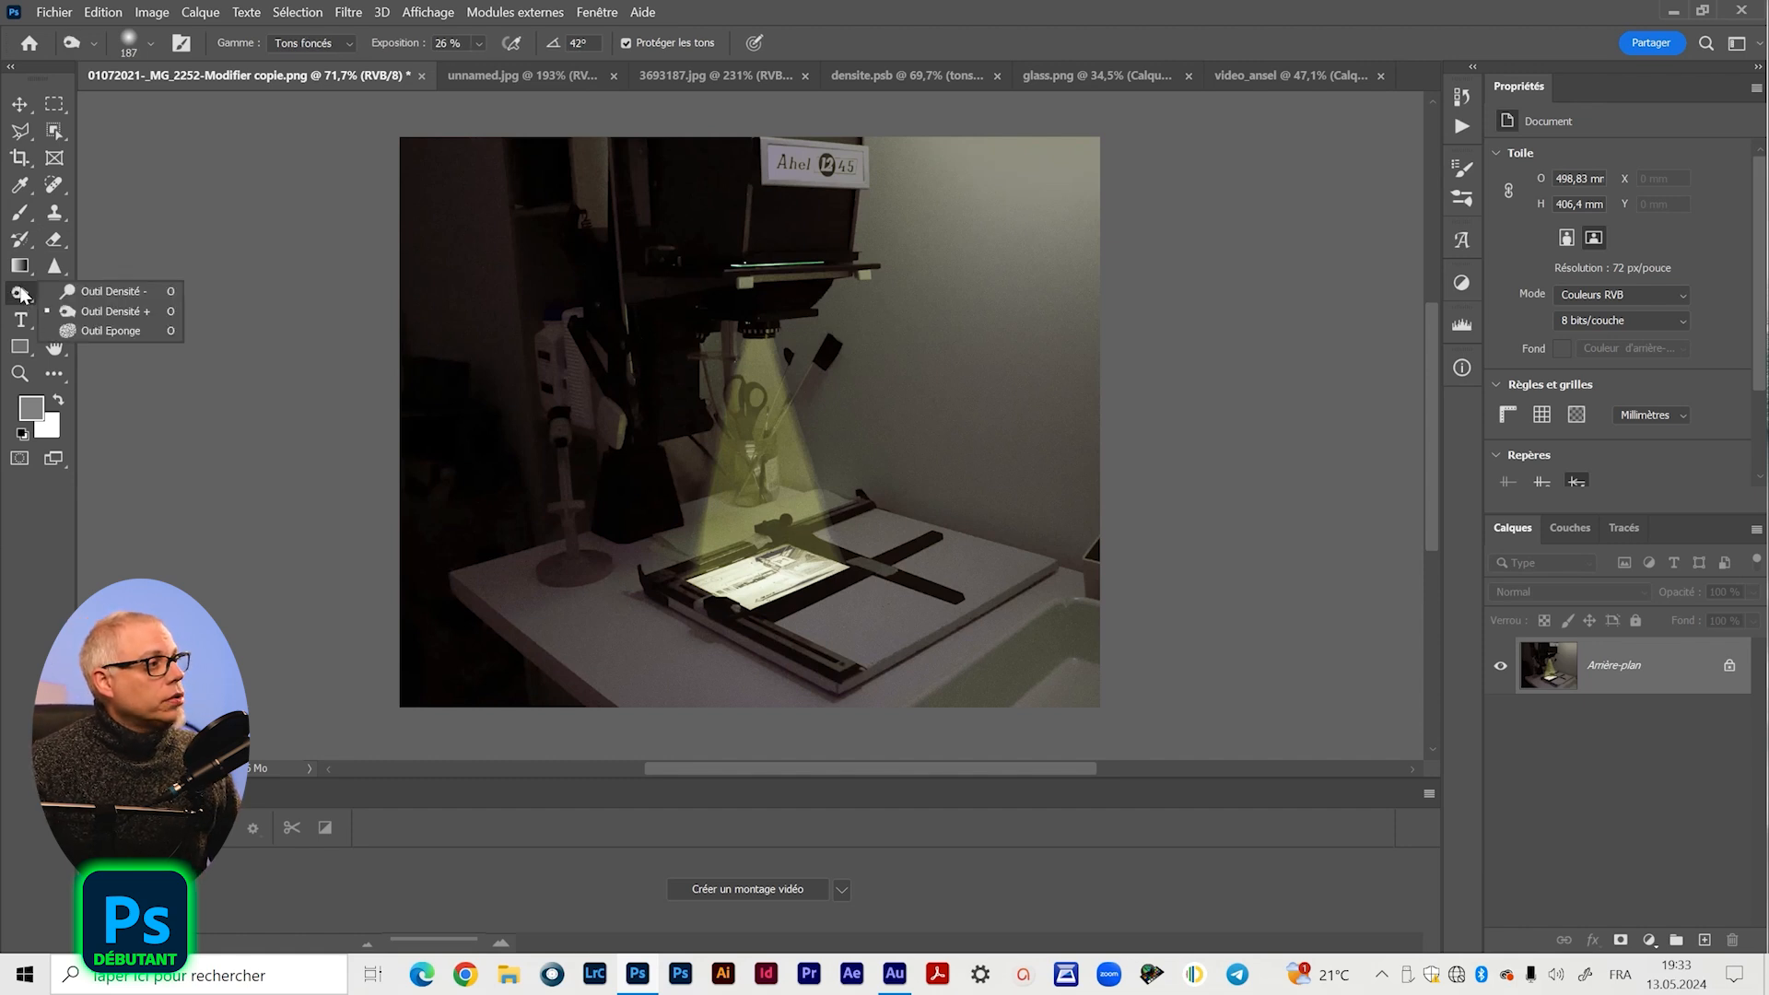
pyautogui.click(78, 291)
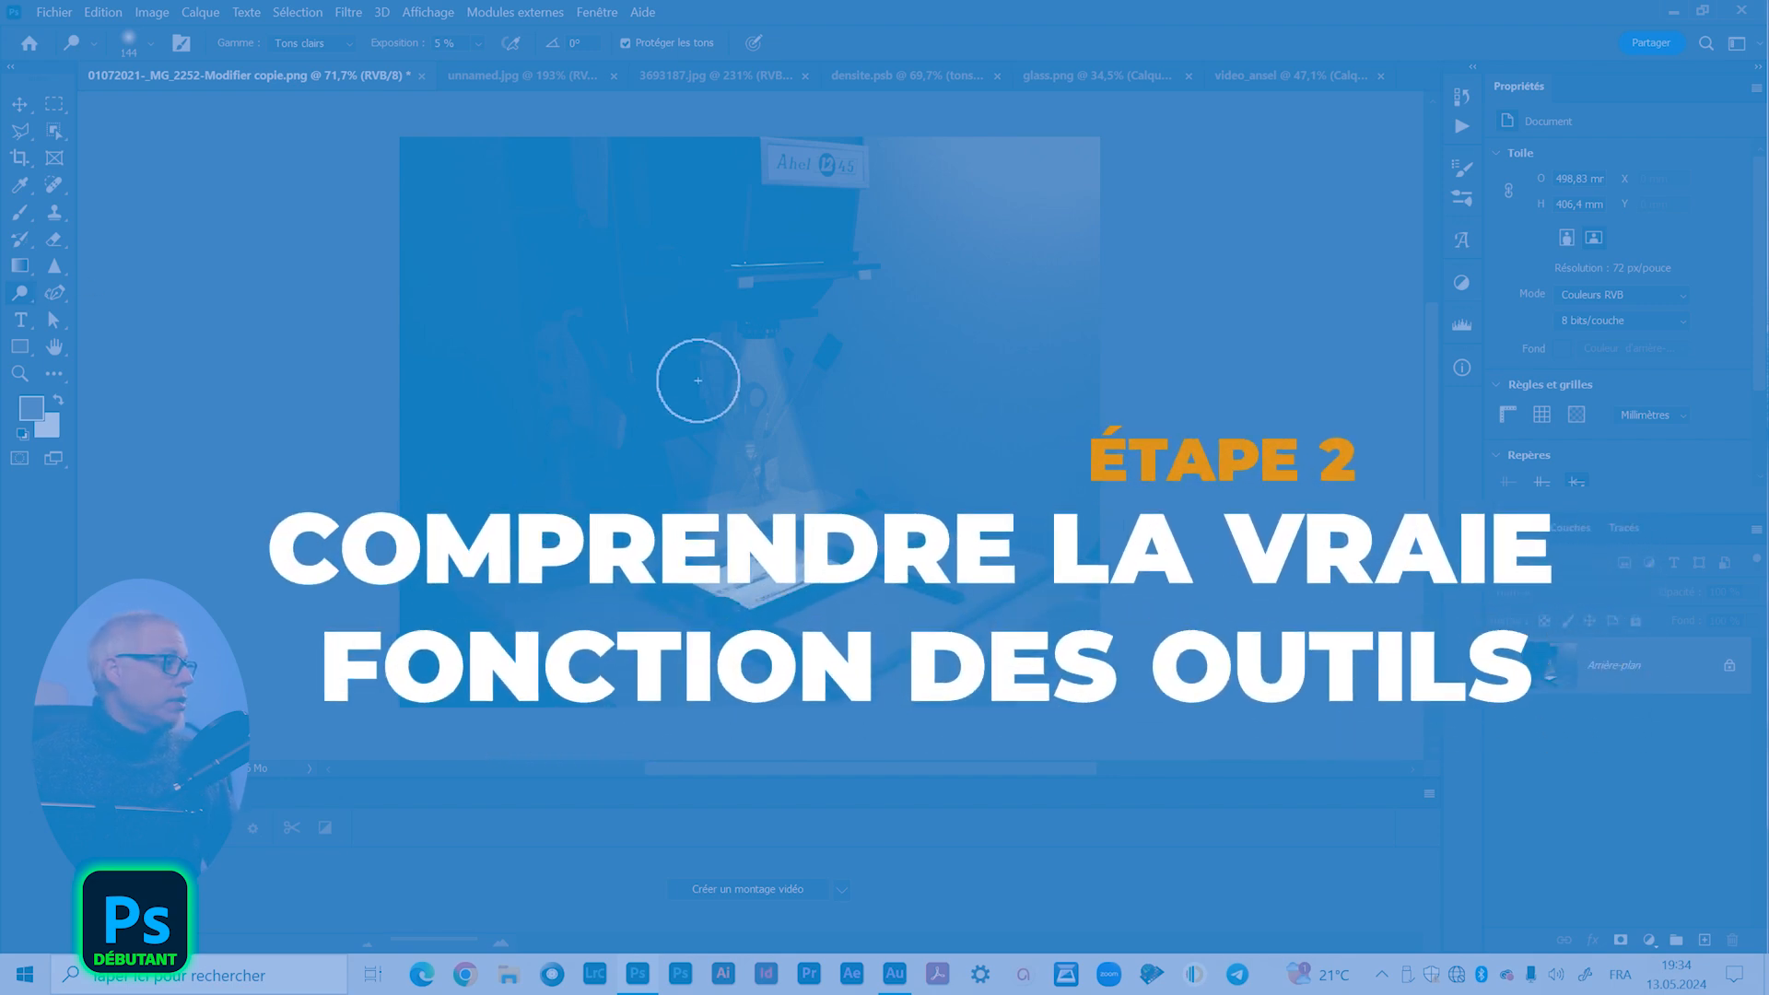
# - View the photo of hands under the enlarger in unnamed.jpg close up and activate the Burn tool (Densité +)
pyautogui.click(21, 106)
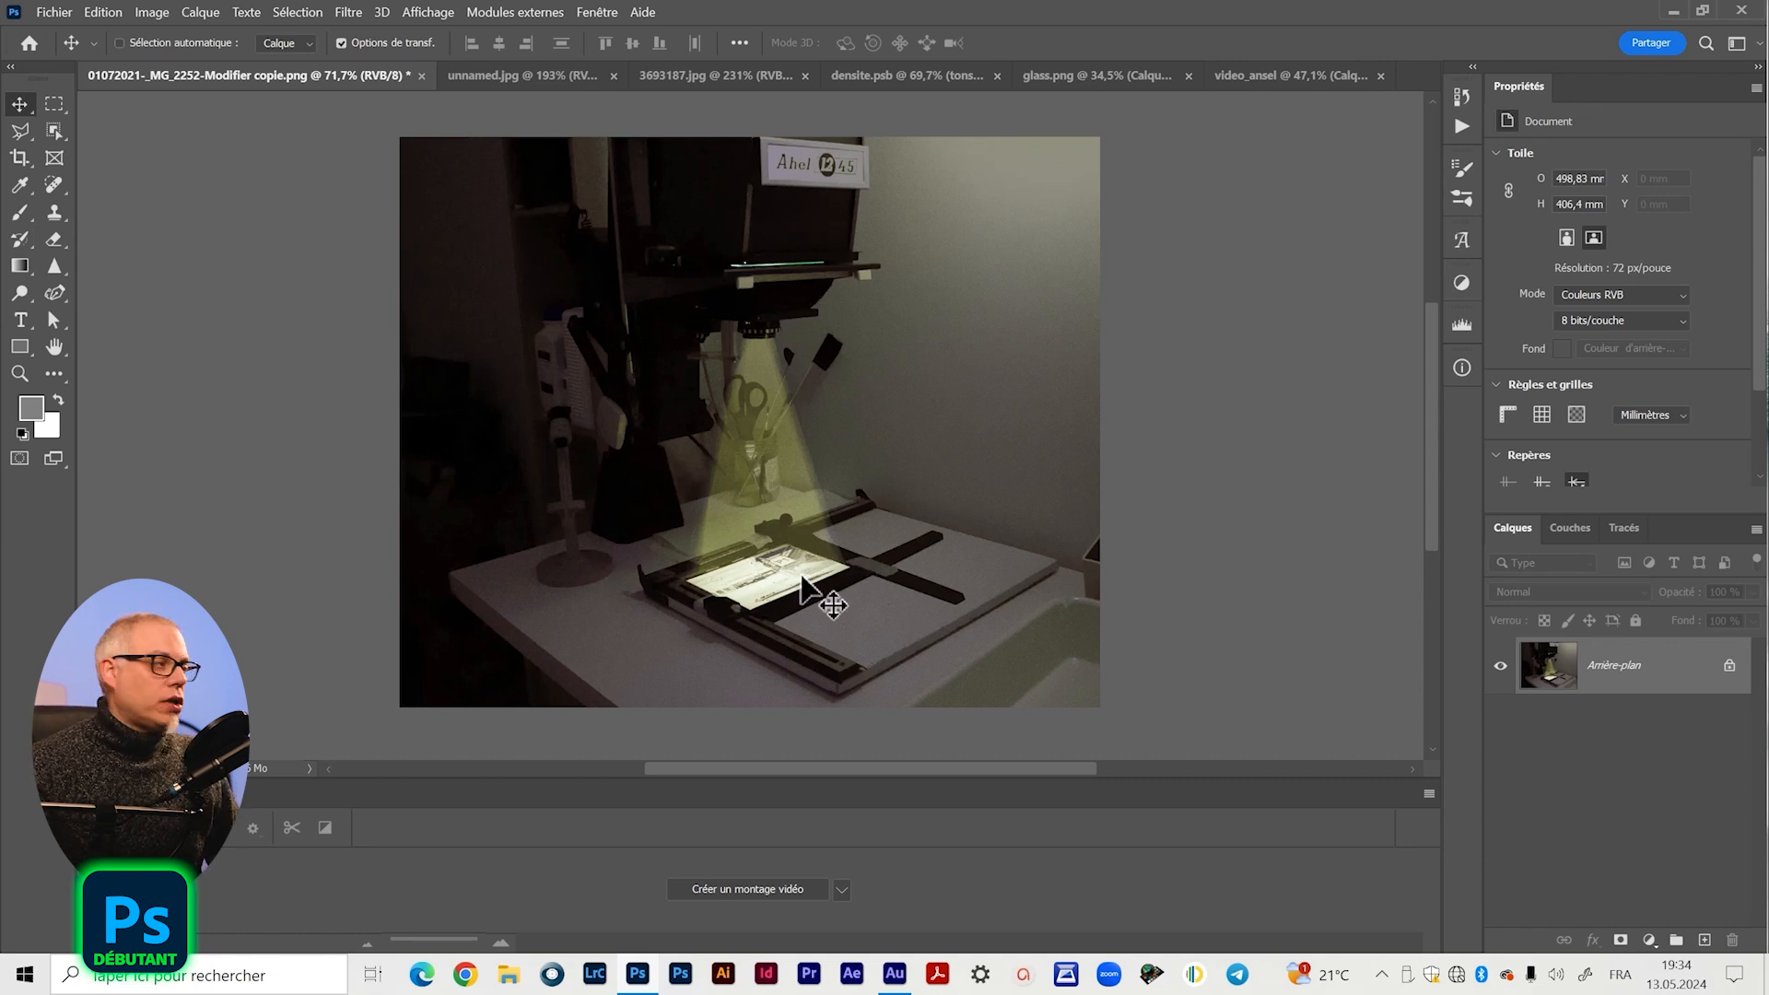
pyautogui.hotkey('ctrl', 'Tab')
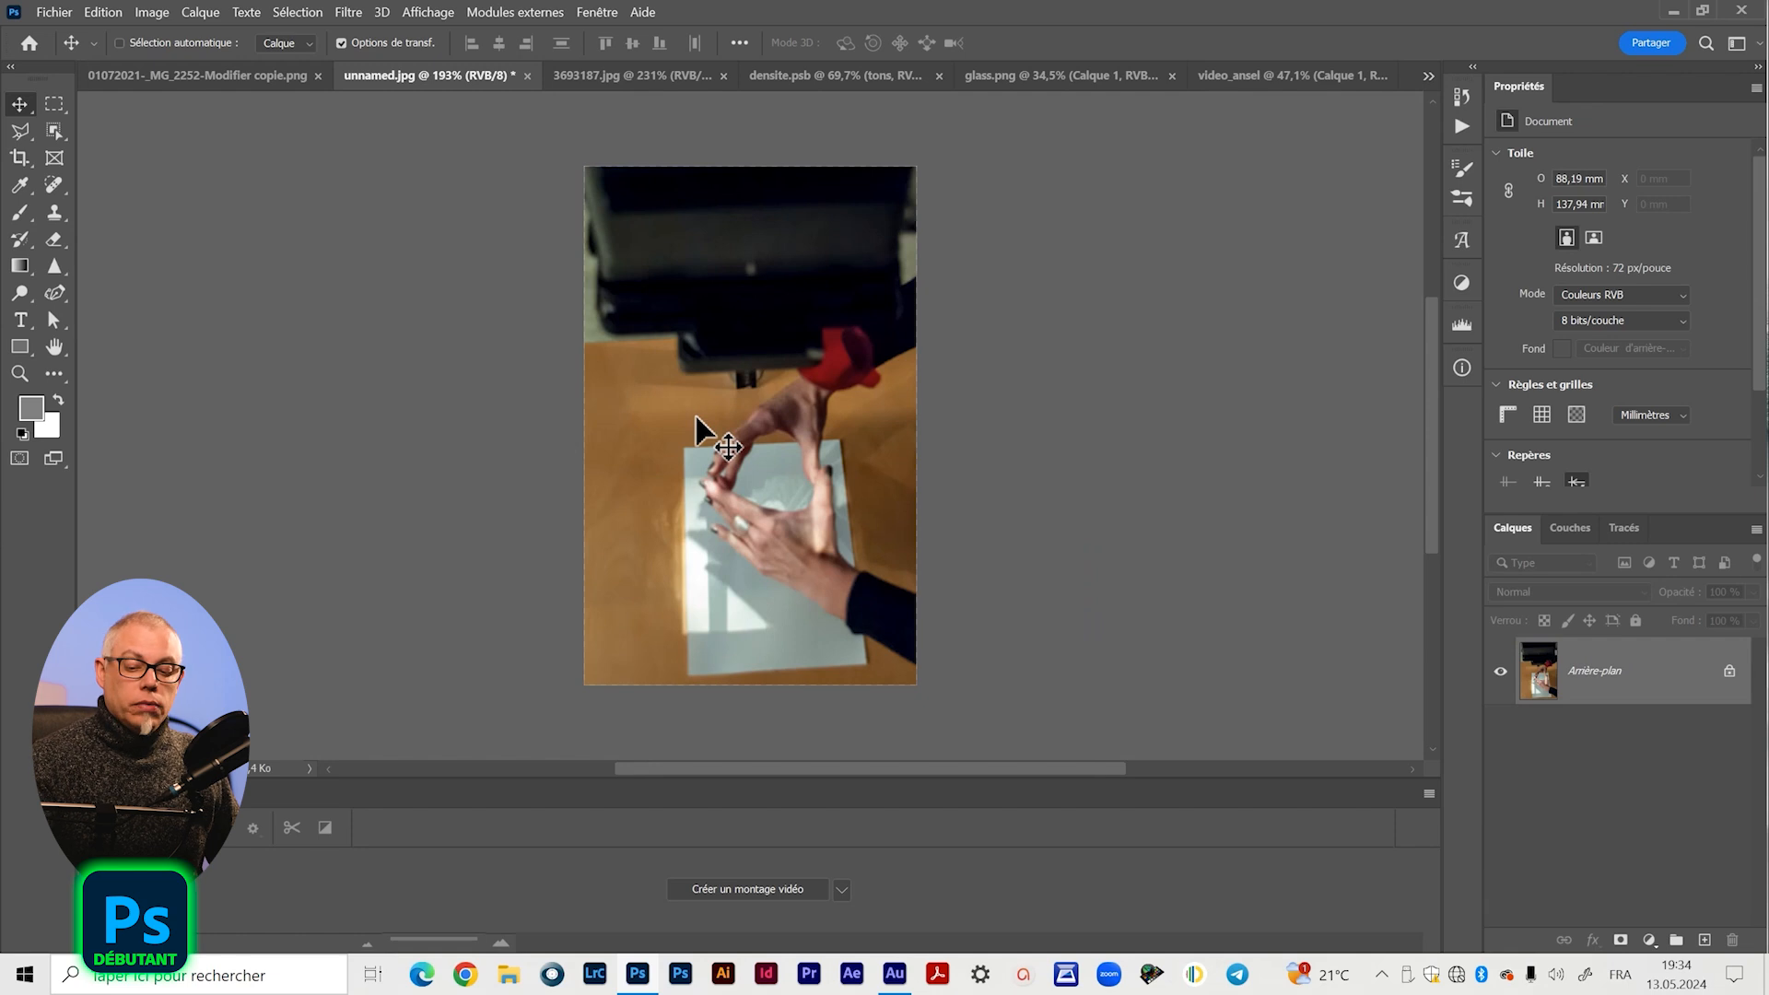
pyautogui.press('z')
pyautogui.moveTo(749, 474); pyautogui.dragTo(765, 463)
pyautogui.press('v')
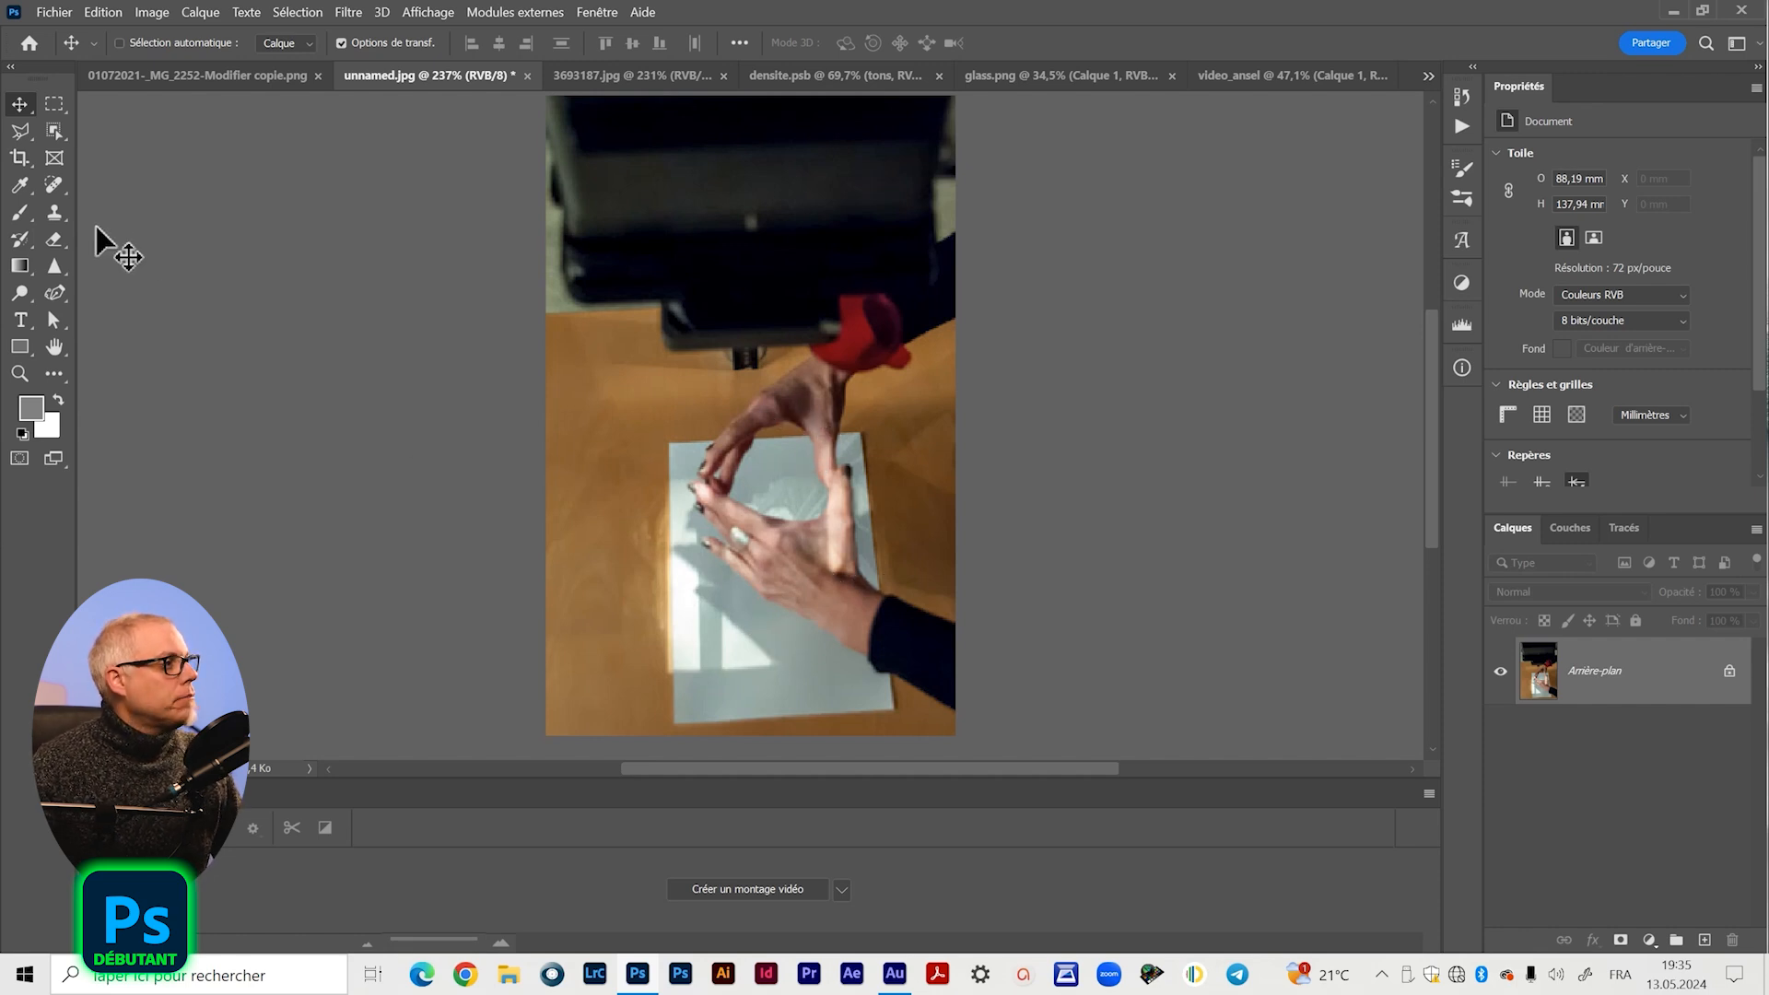
pyautogui.click(22, 293)
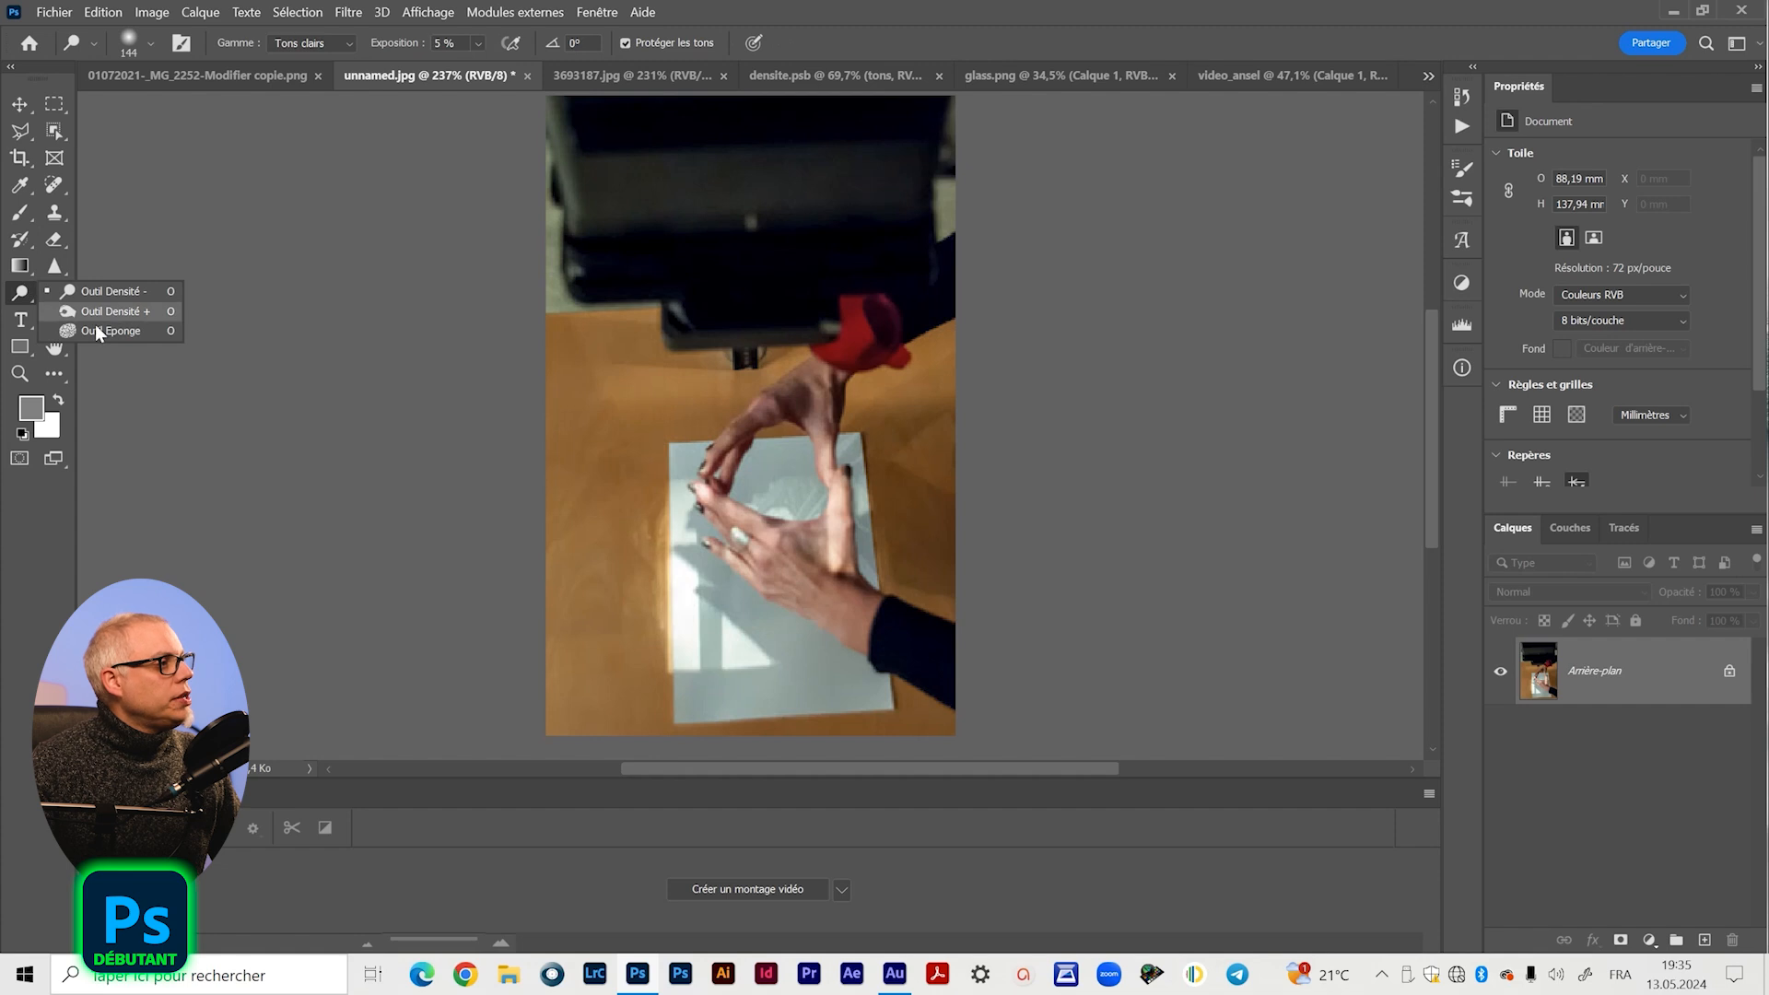
pyautogui.click(72, 310)
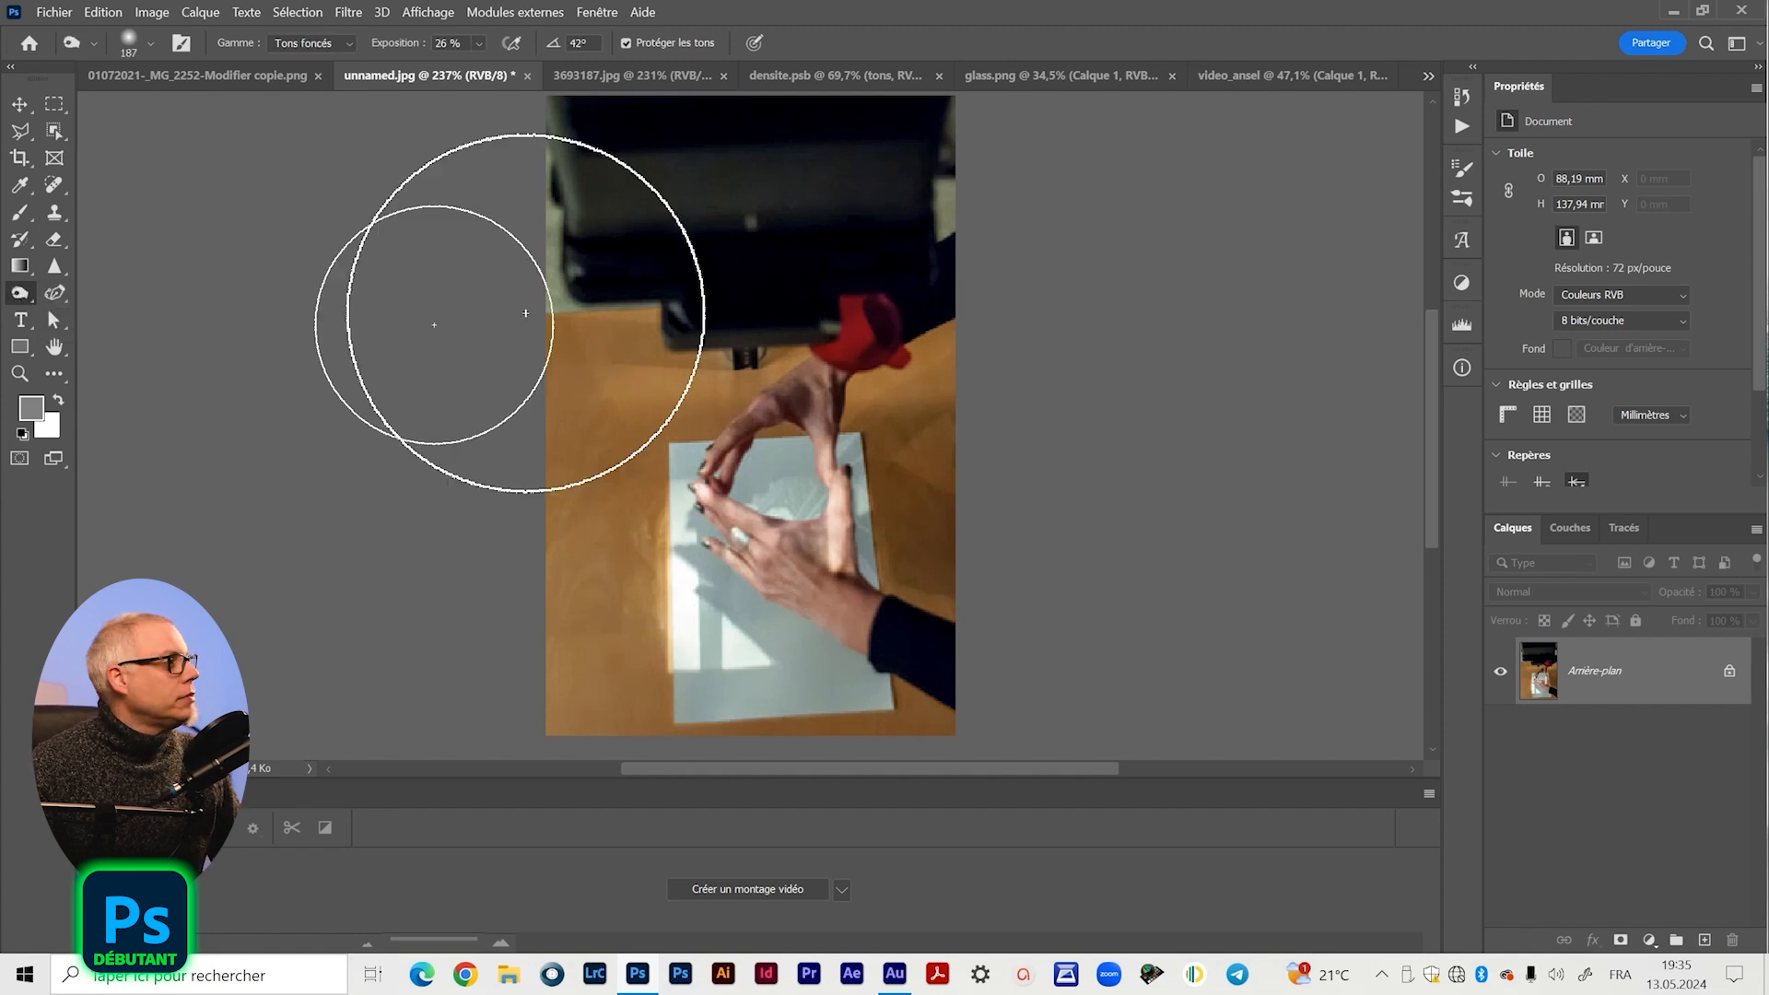
# - View the dodging-shapes photo 3693187.jpg and relate it to the Dodge tool (Densité -), finishing with the Move tool
pyautogui.click(606, 76)
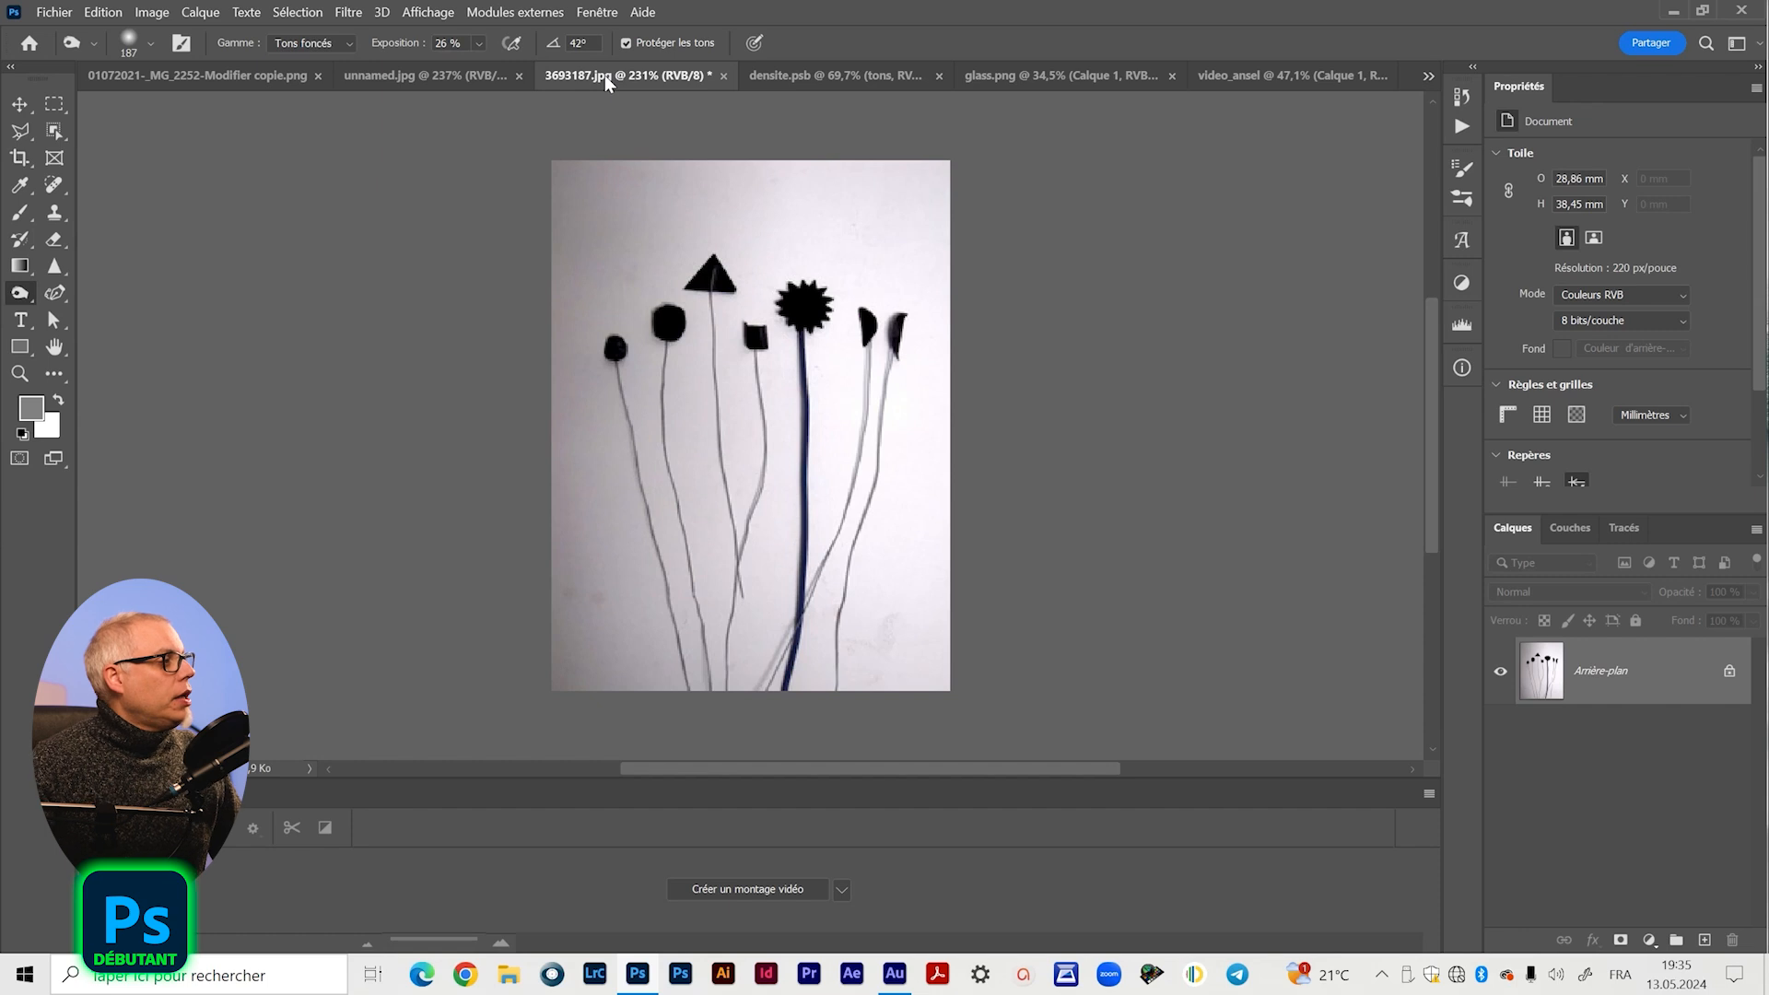
pyautogui.click(18, 106)
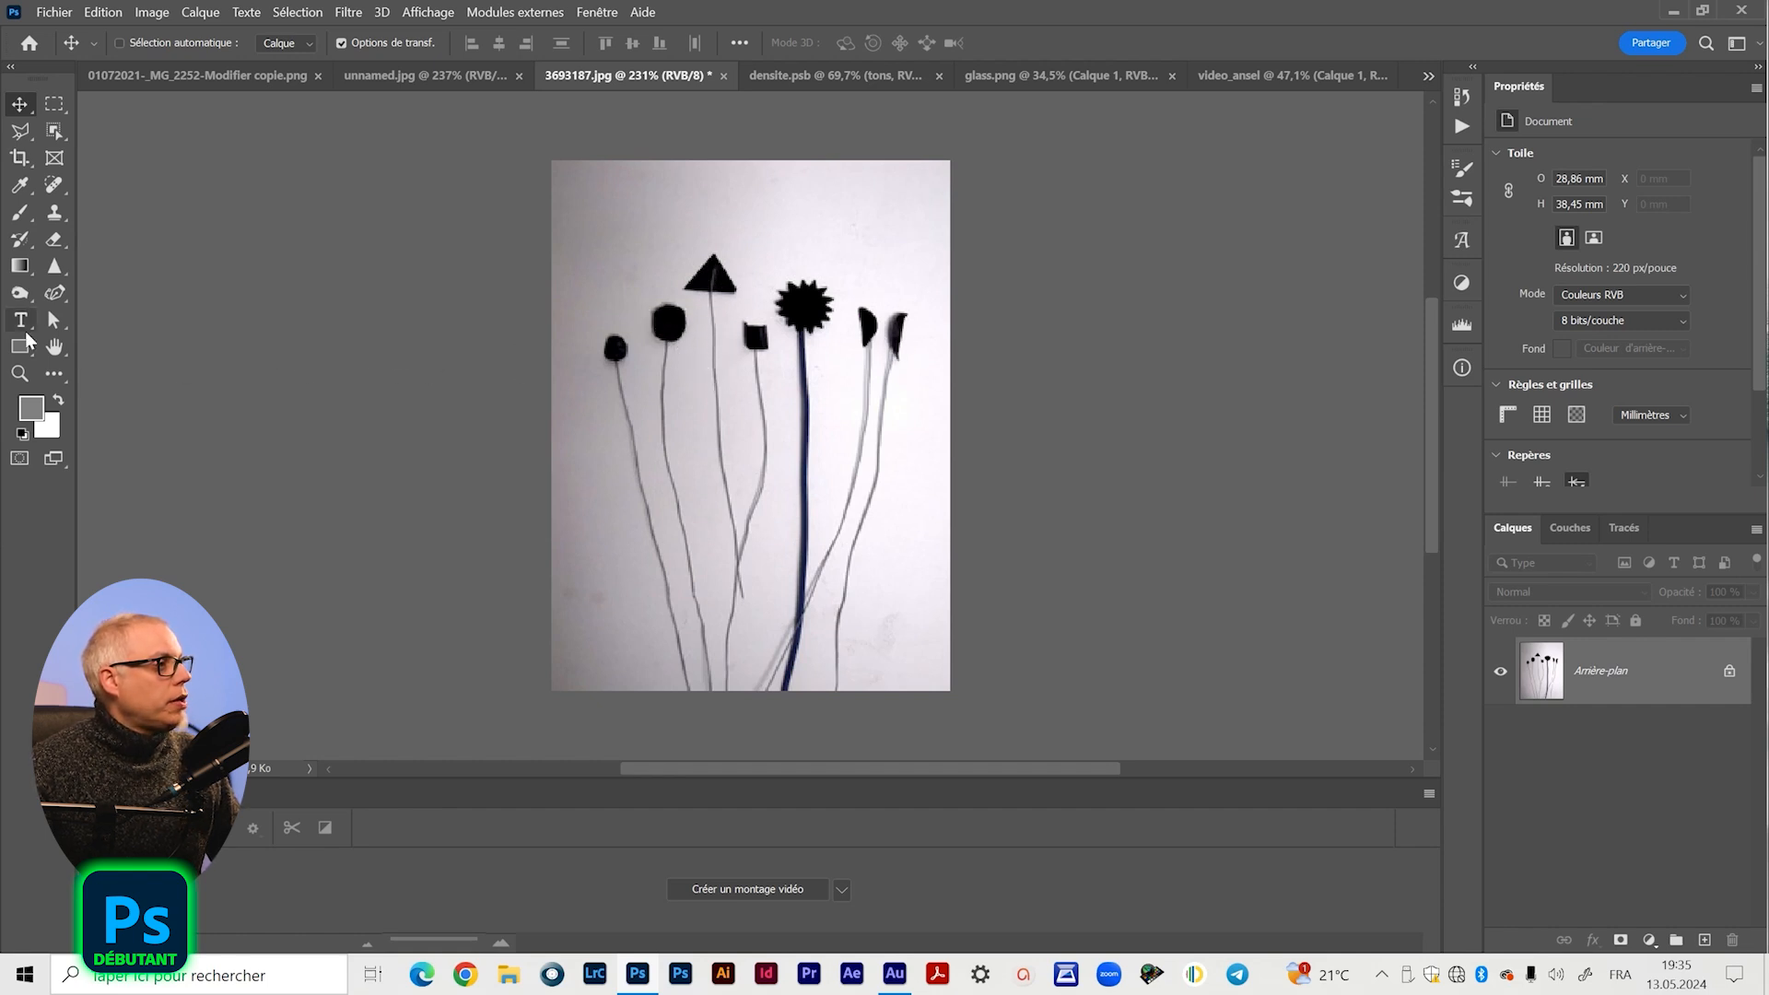
pyautogui.click(18, 297)
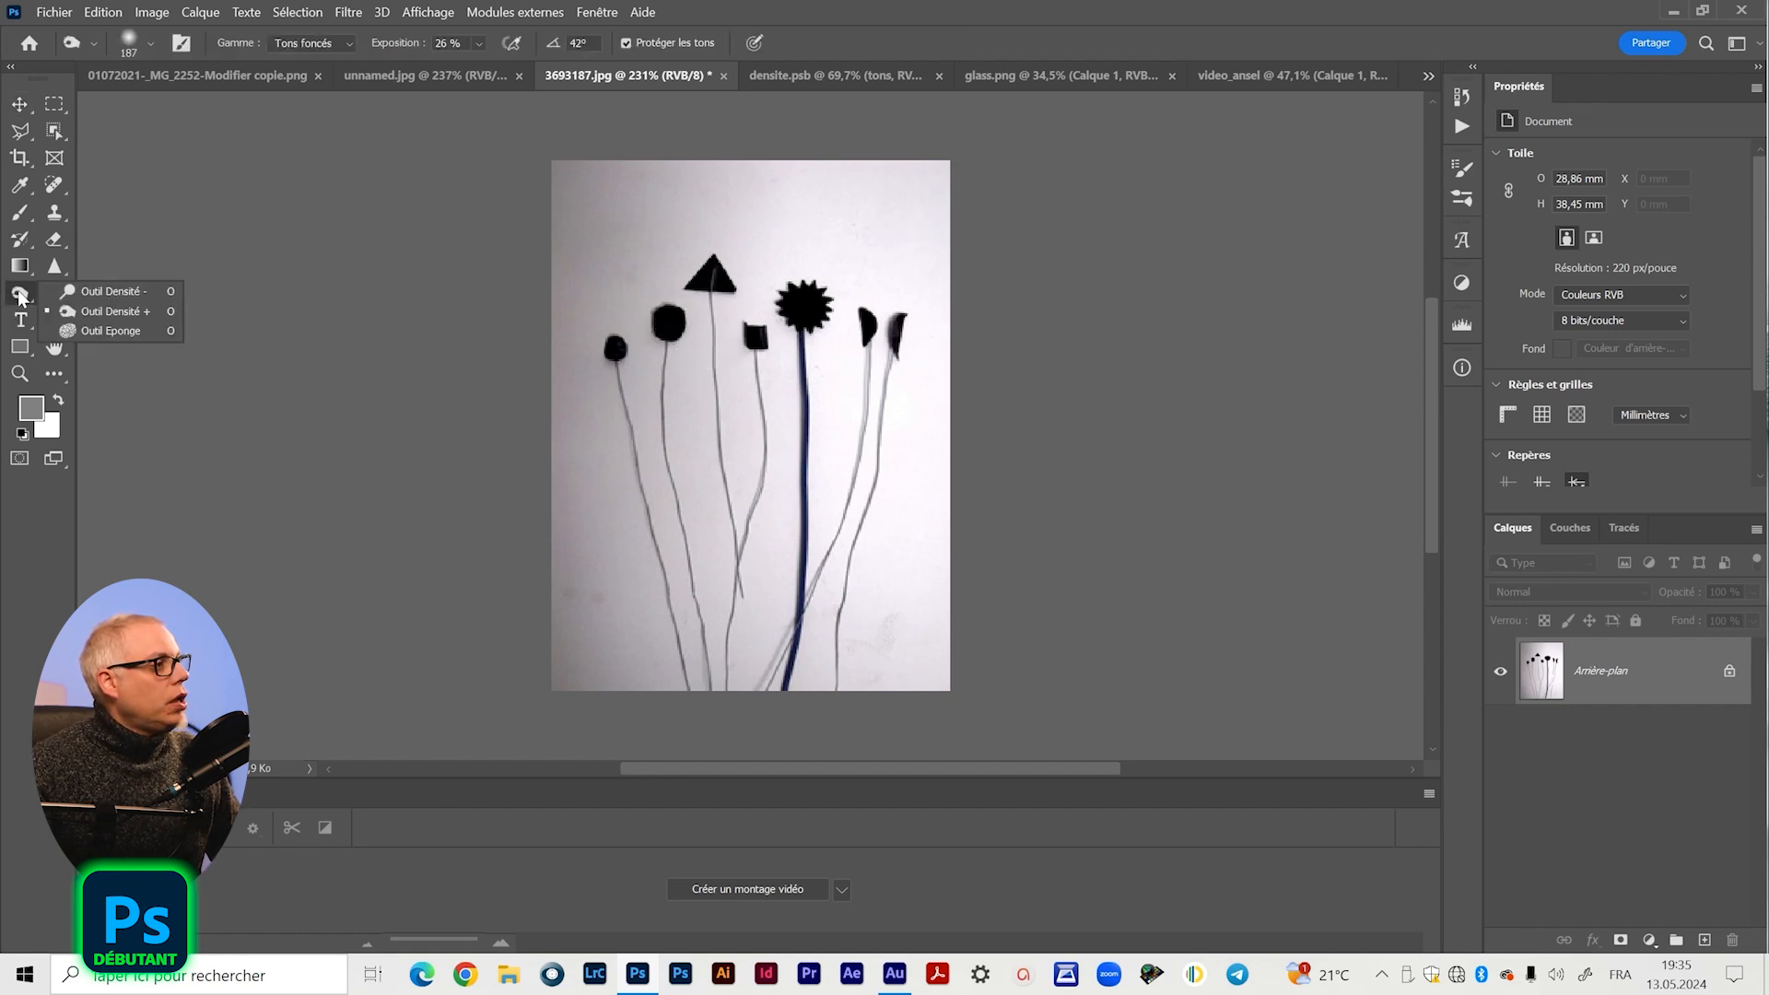
pyautogui.click(132, 295)
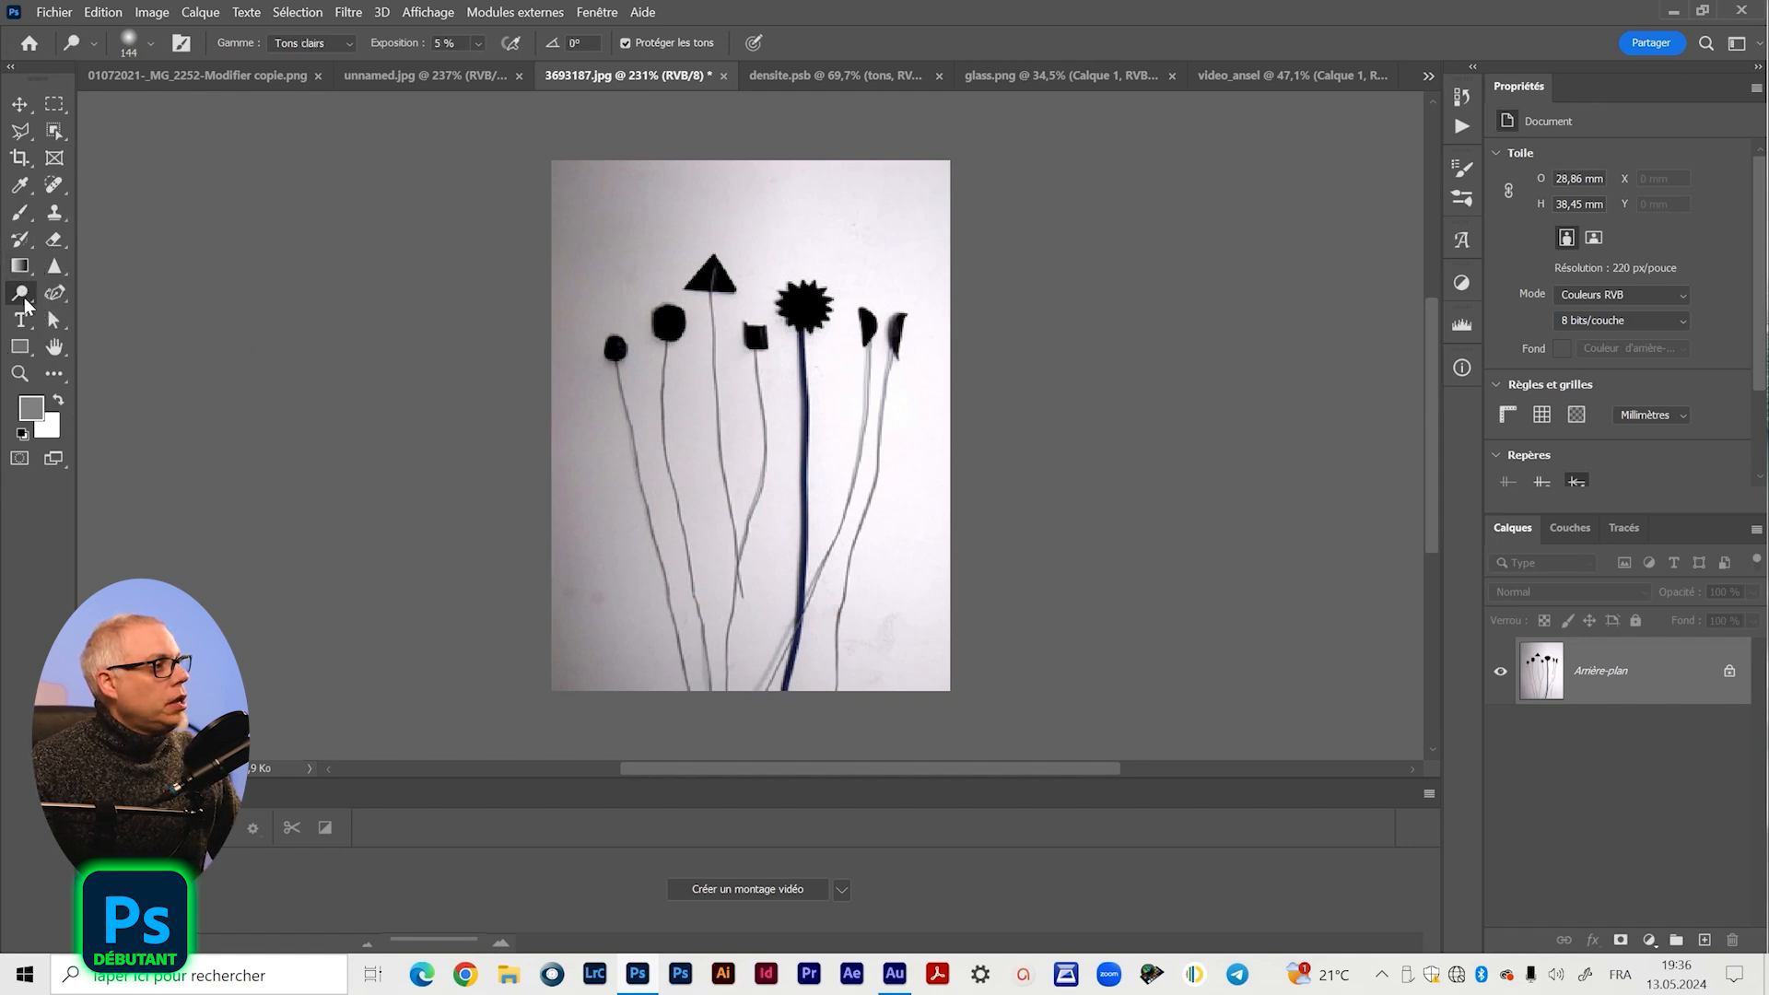
pyautogui.press('v')
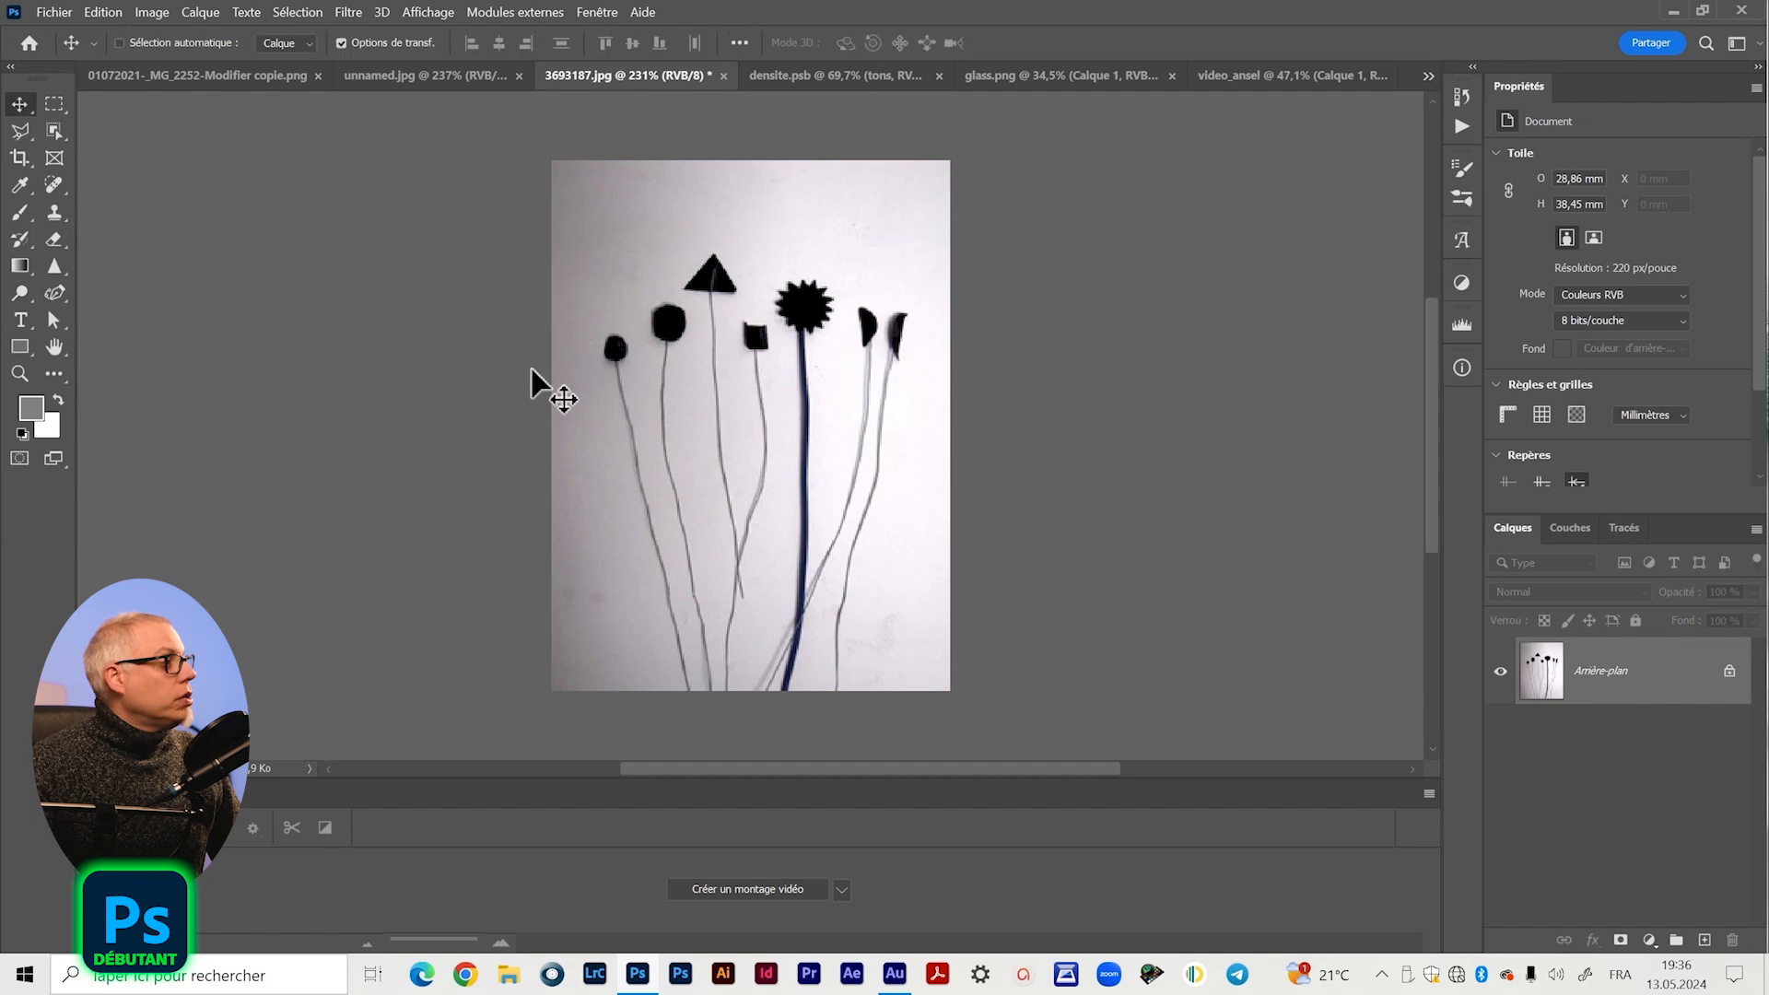
# - Examine the hand holding a dodging wand in images.jfif close up and compare it with 3693187.jpg
pyautogui.click(767, 74)
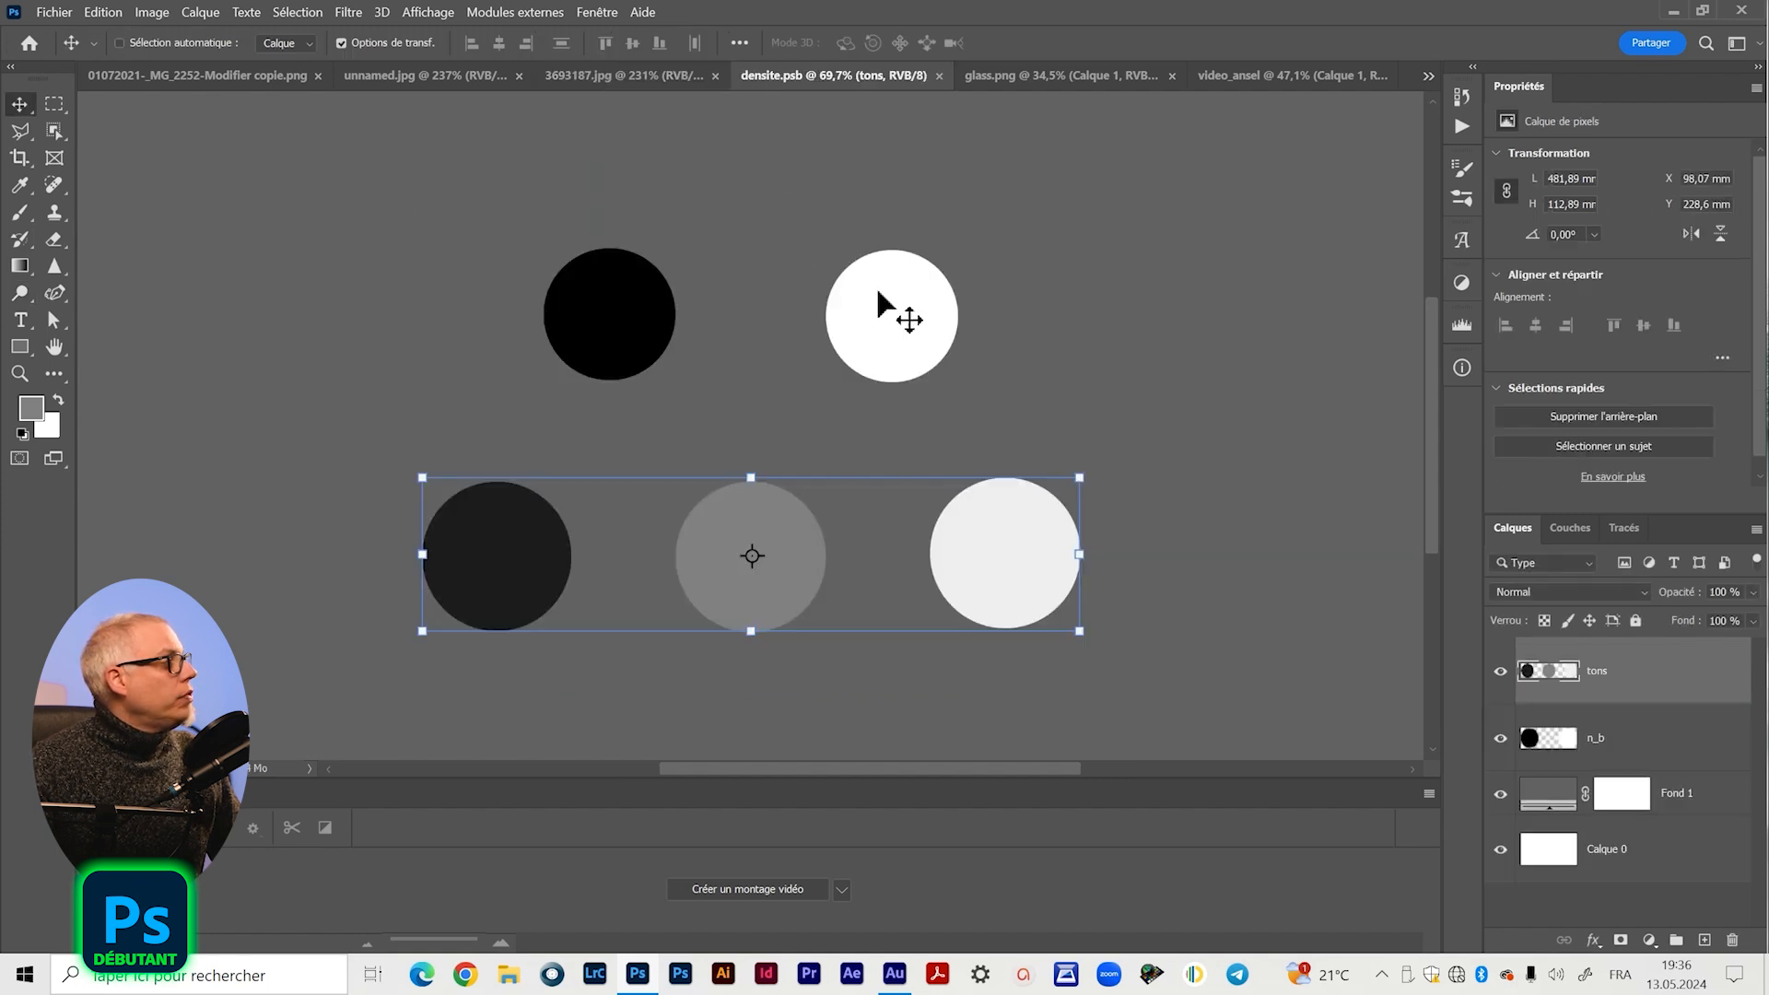
pyautogui.click(1087, 77)
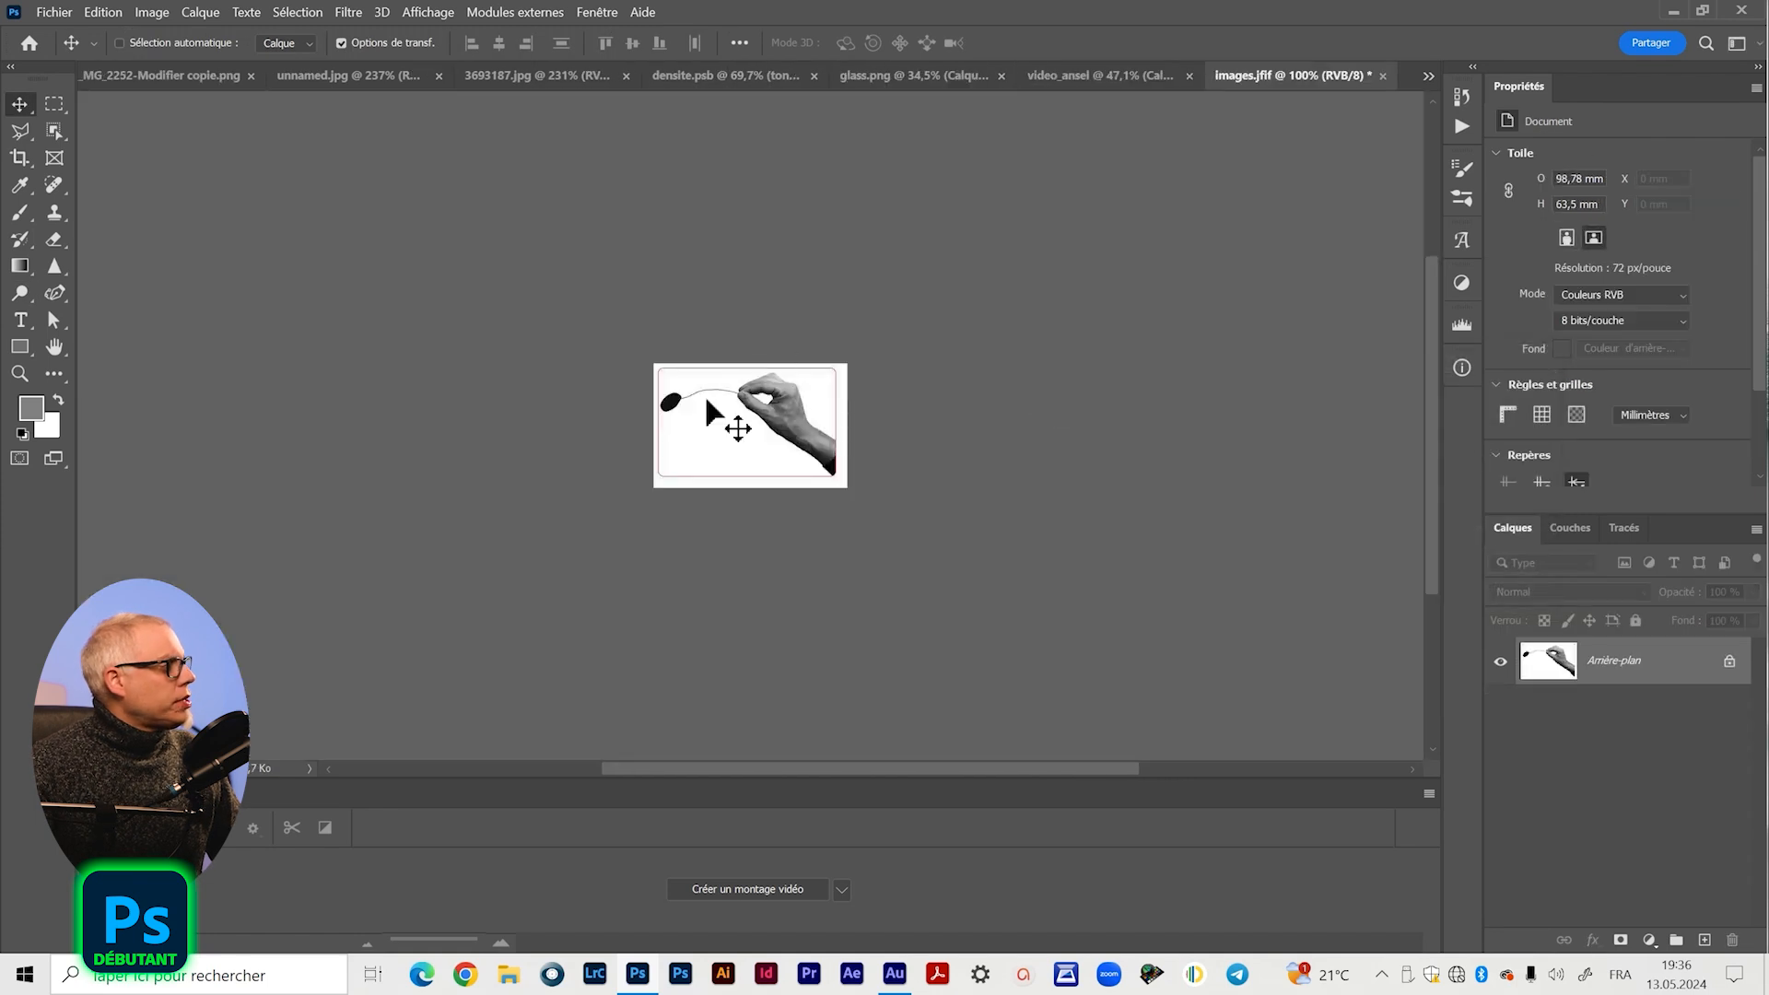
pyautogui.press('z')
pyautogui.moveTo(775, 433); pyautogui.dragTo(821, 423)
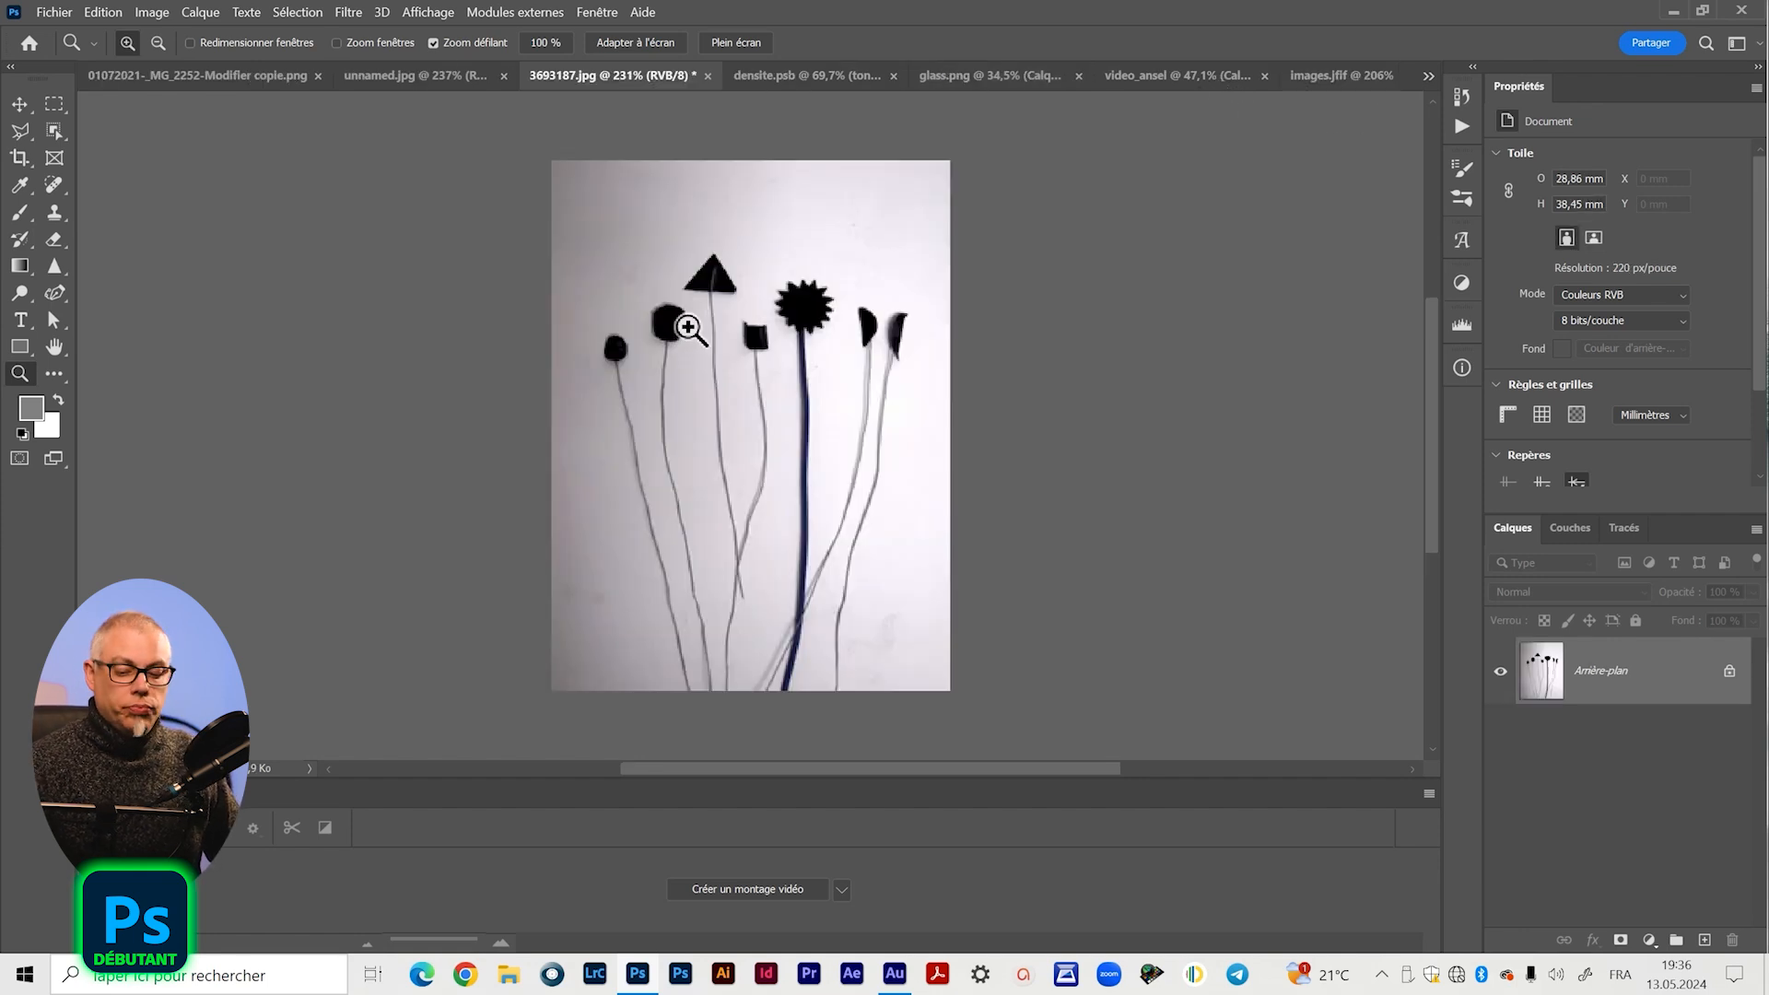
pyautogui.press('v')
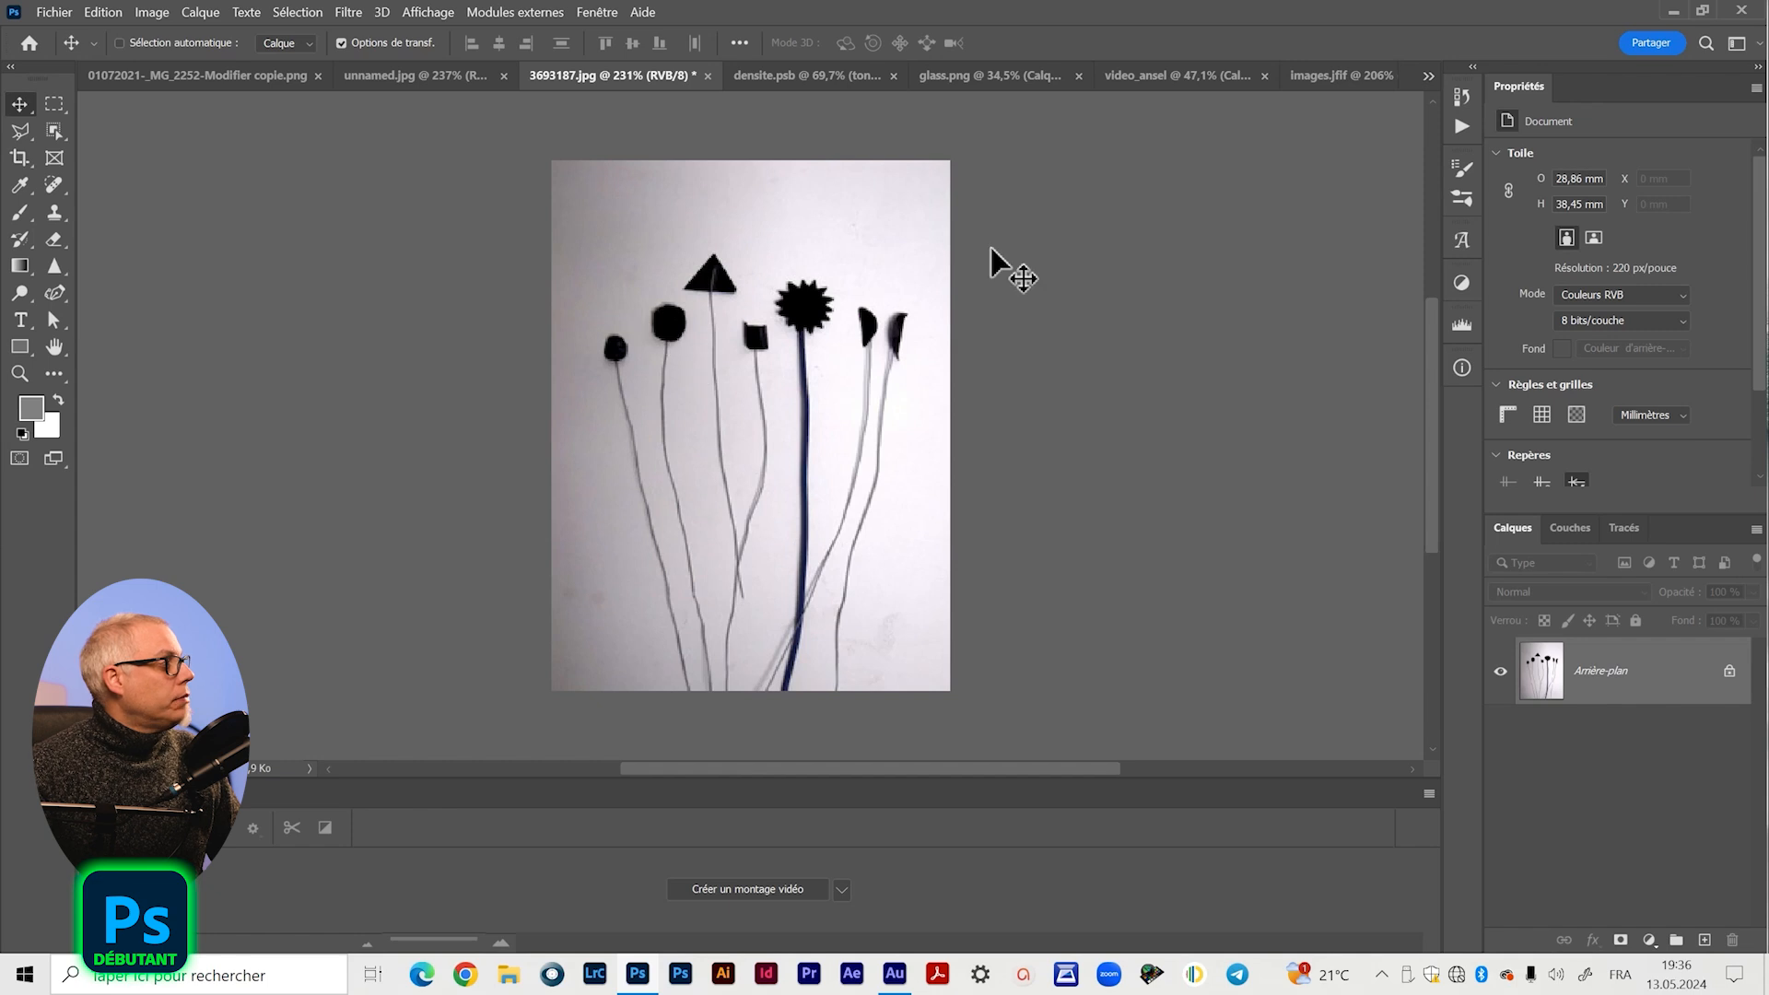
pyautogui.click(1327, 75)
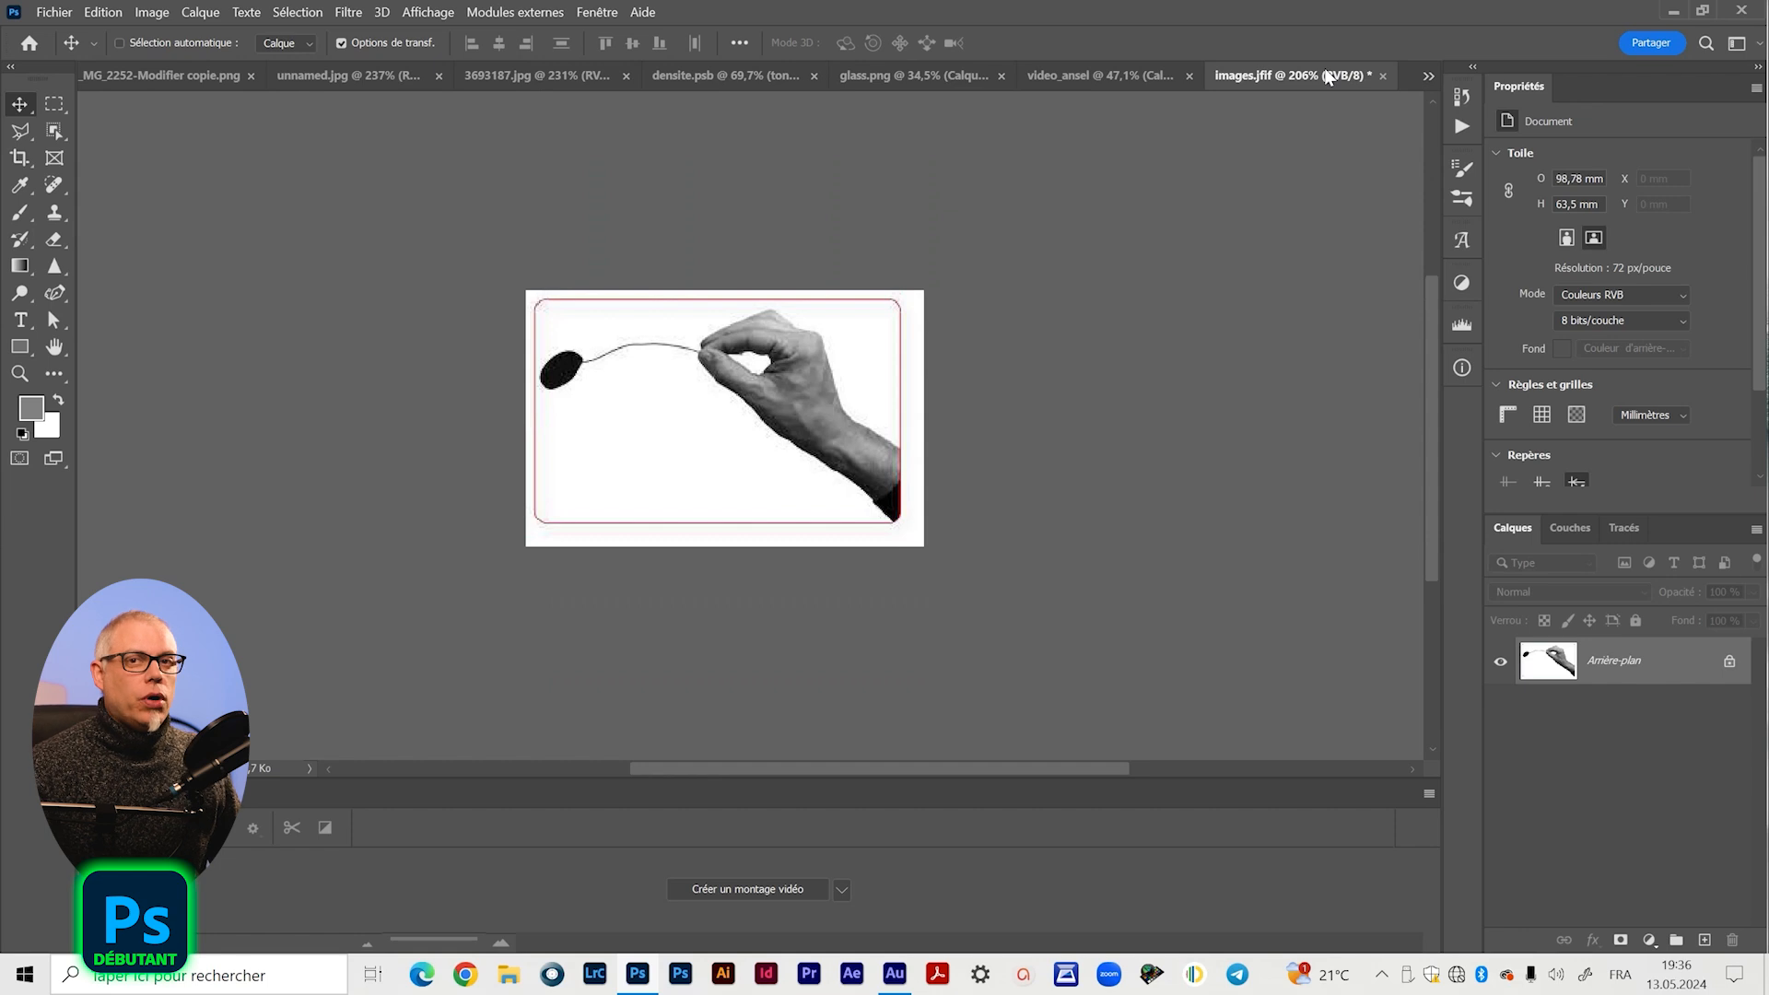
# - Show the video_ansel document enlarged, bring its playhead back near the start of the clip and activate the Move tool
pyautogui.click(1098, 72)
pyautogui.press('z')
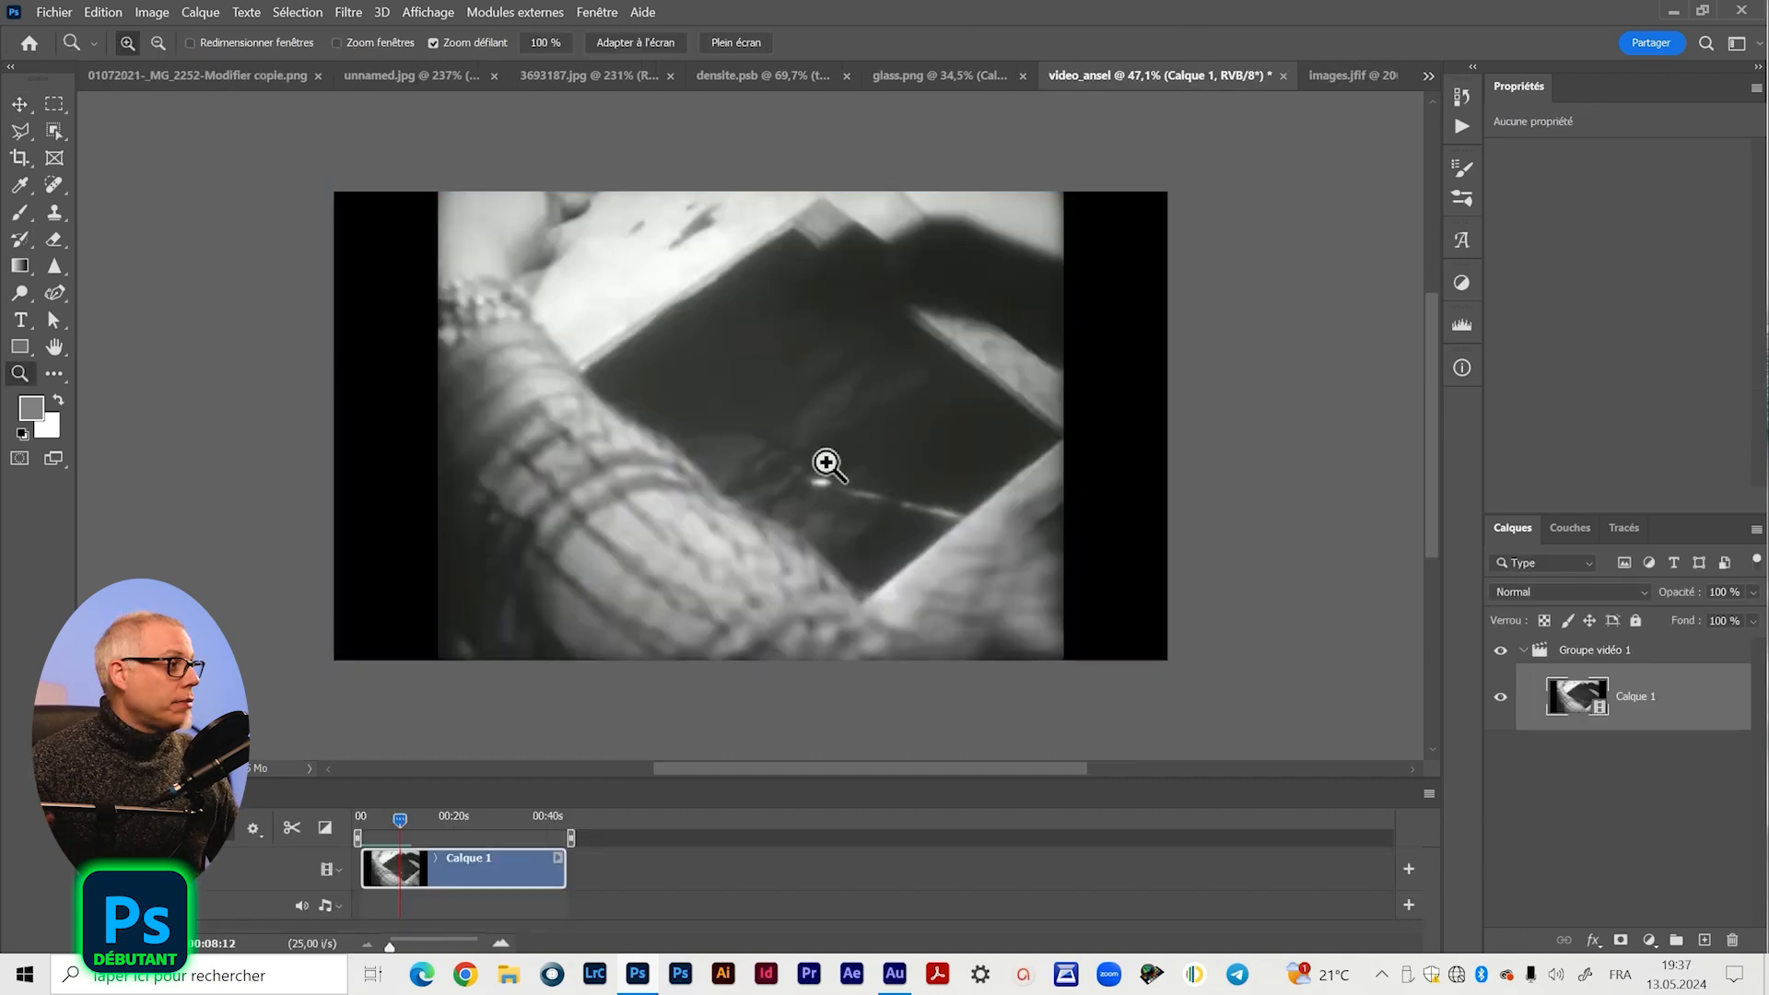
pyautogui.moveTo(784, 417); pyautogui.dragTo(801, 416)
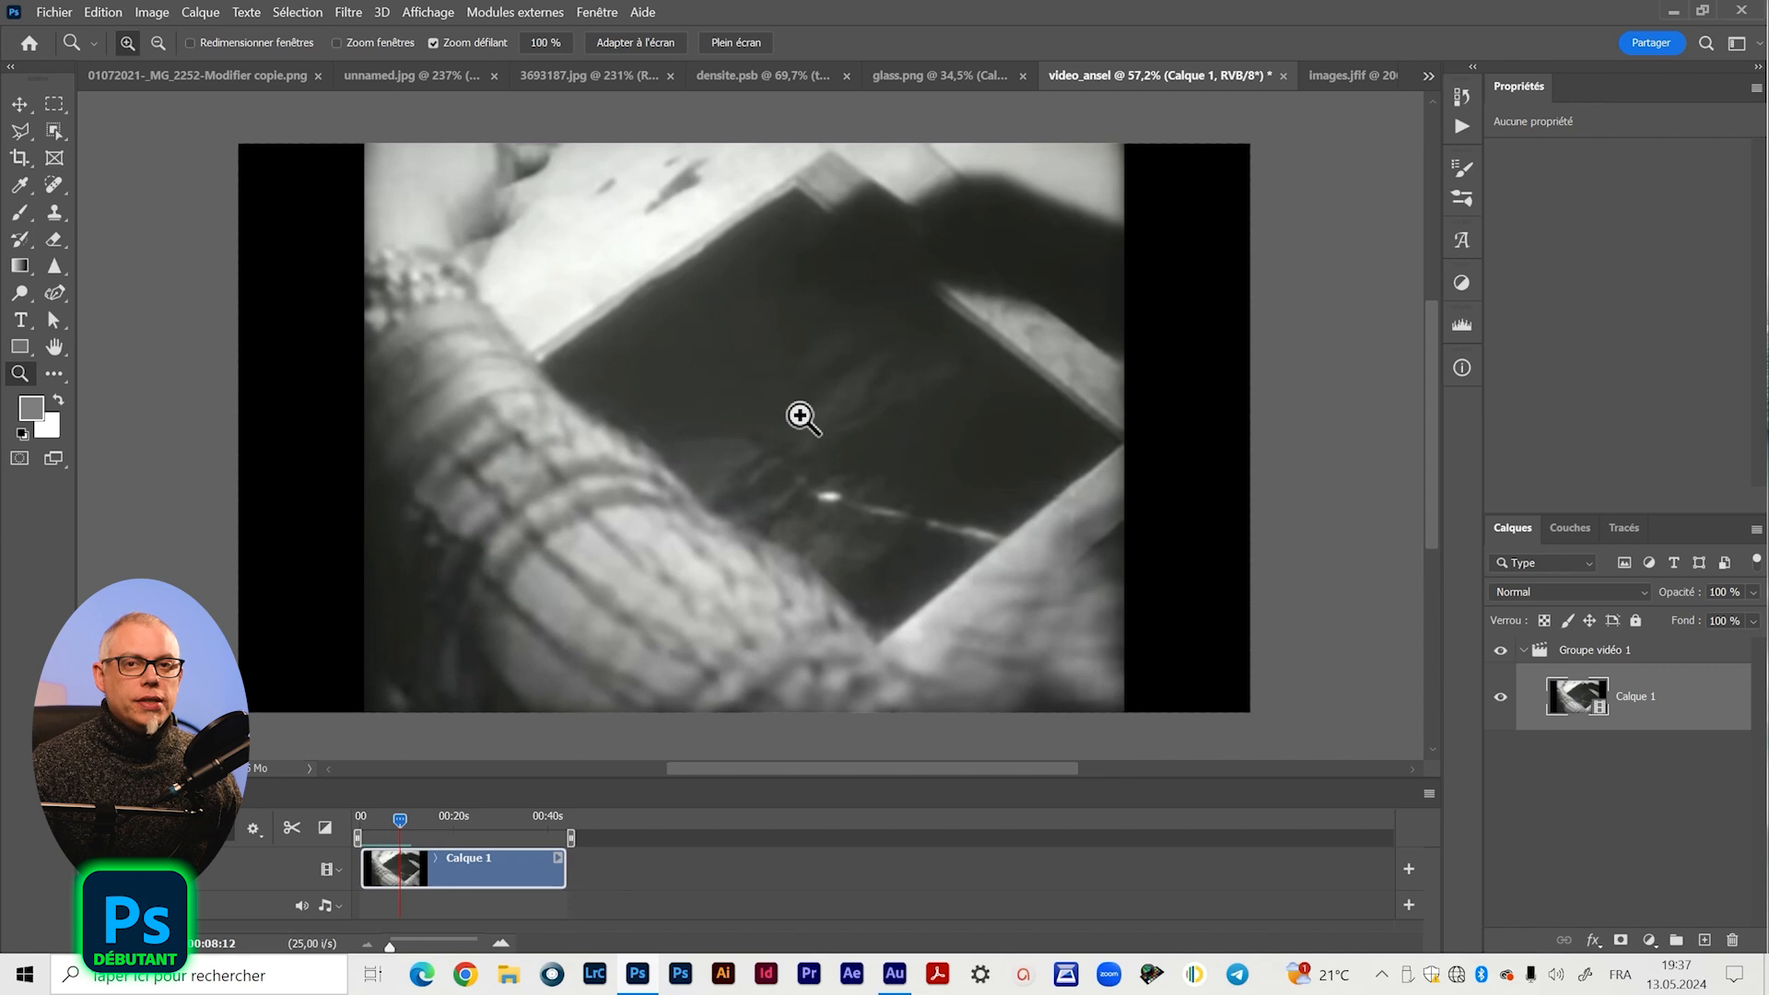
pyautogui.click(379, 820)
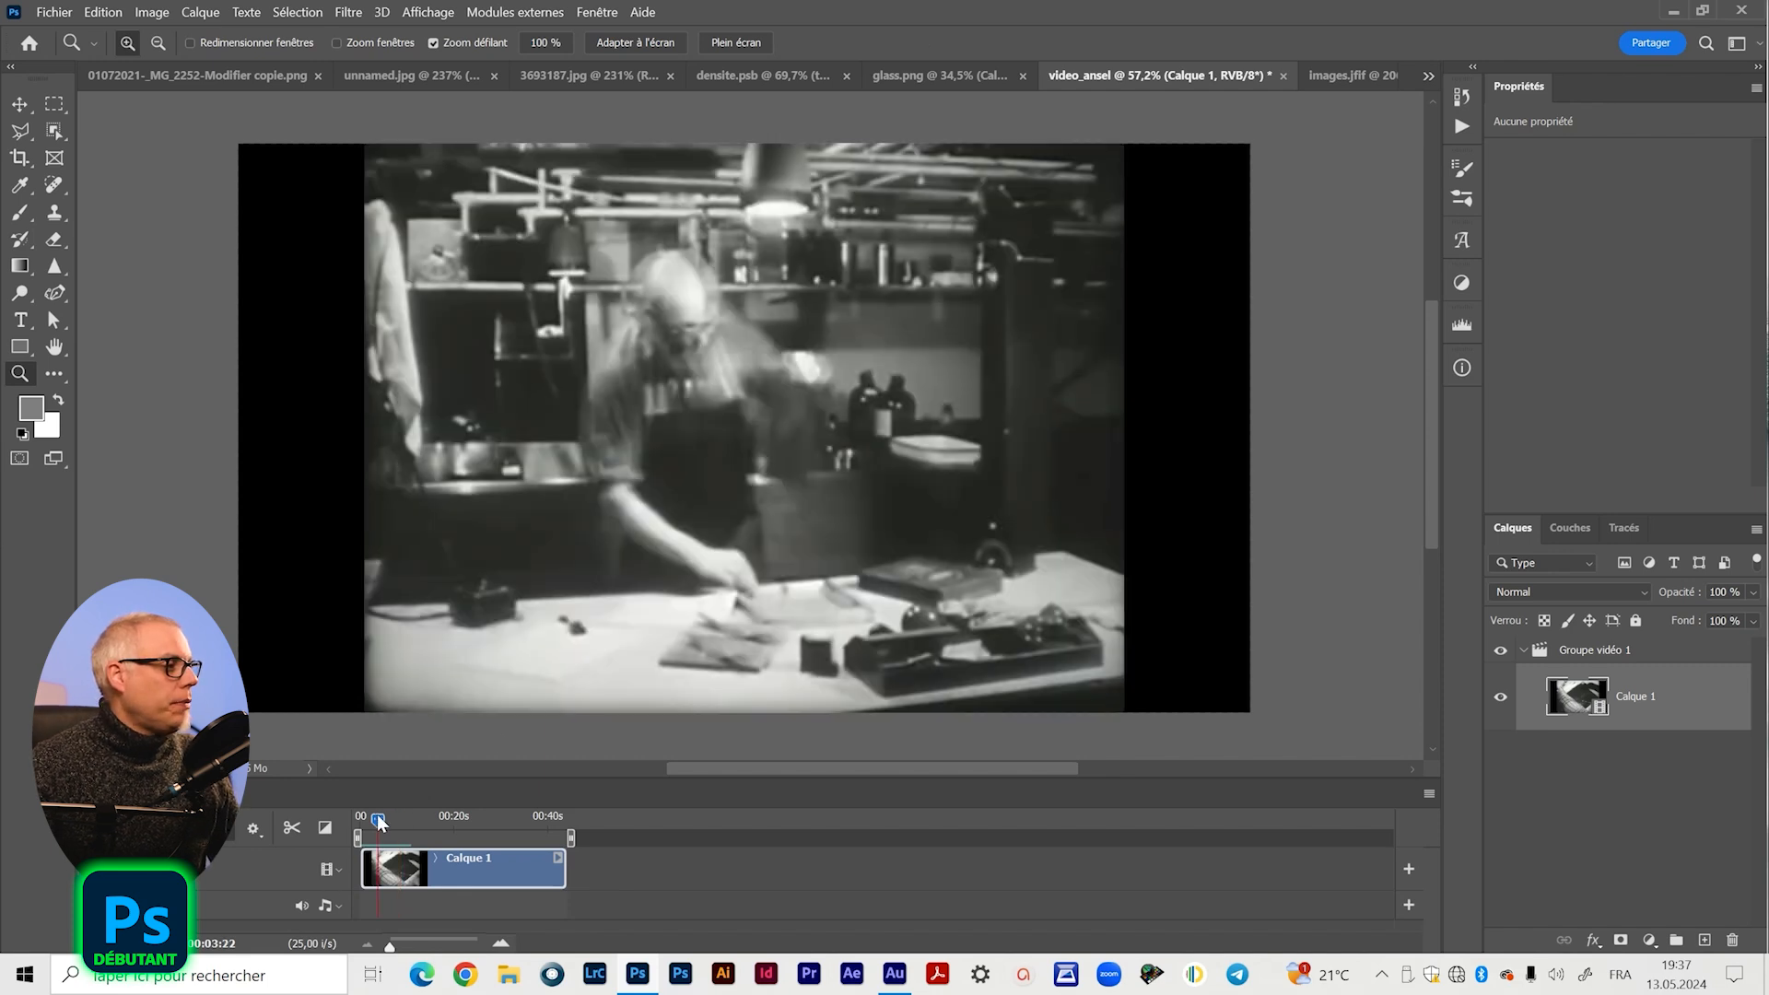
pyautogui.moveTo(379, 819); pyautogui.dragTo(363, 820)
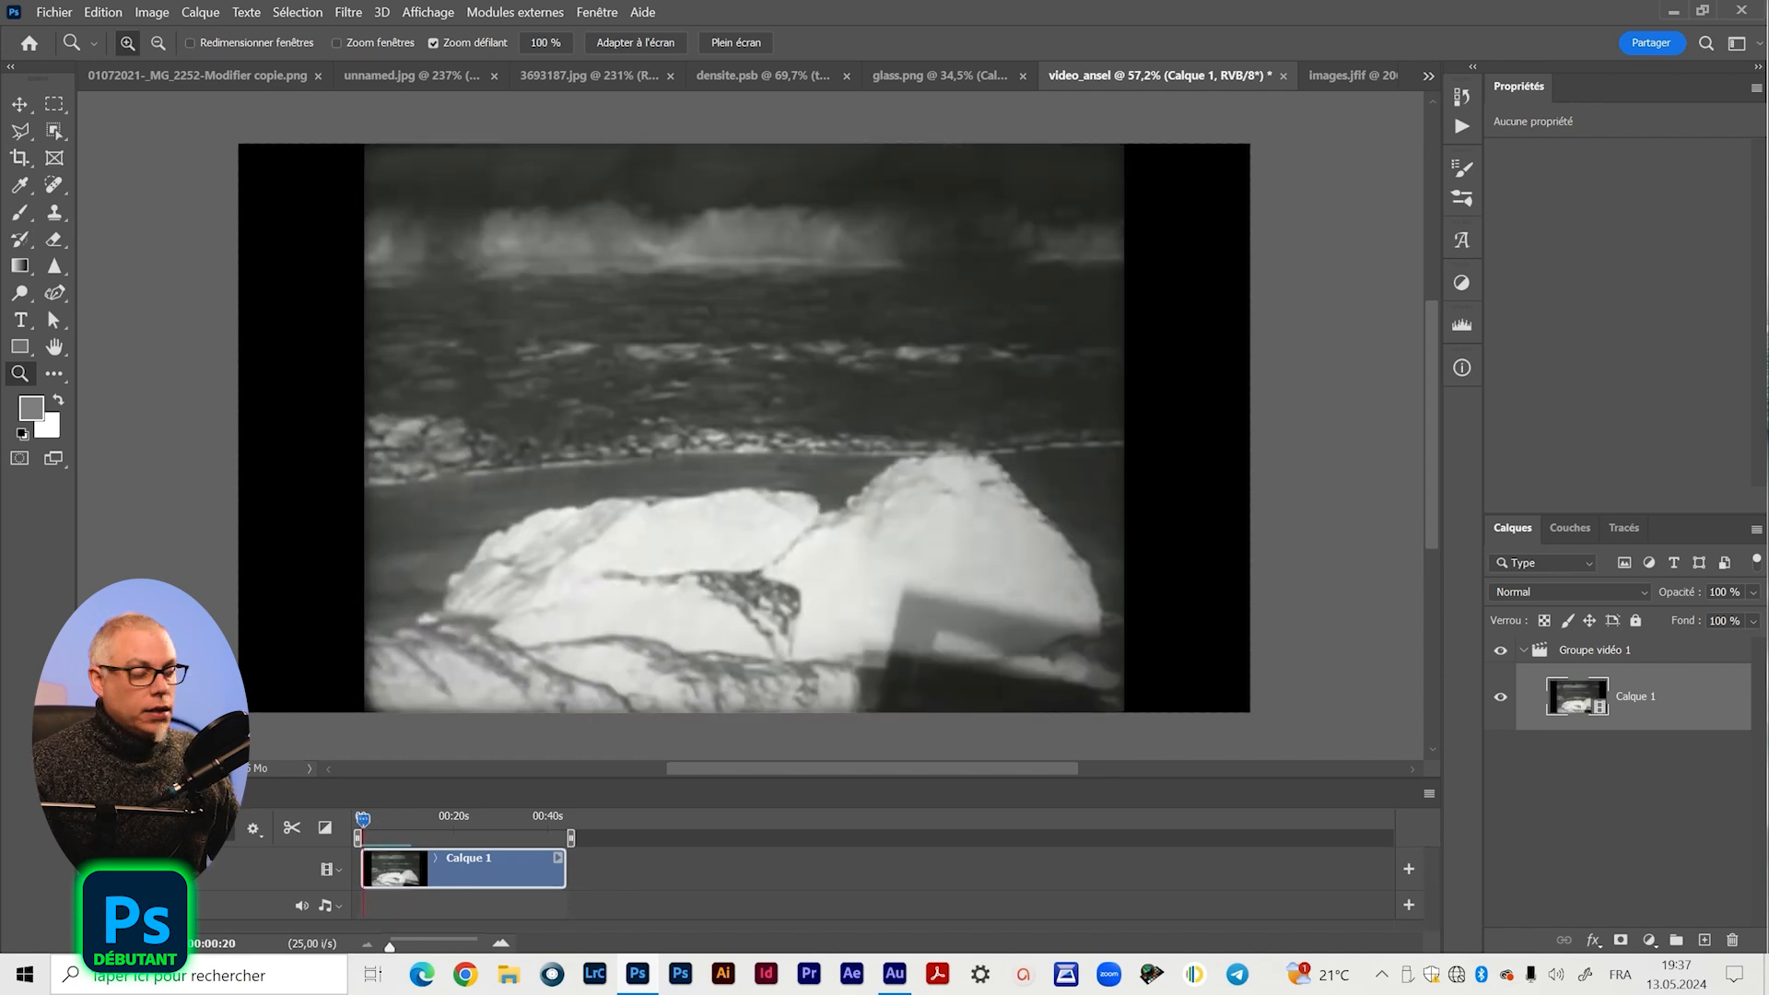
pyautogui.press('v')
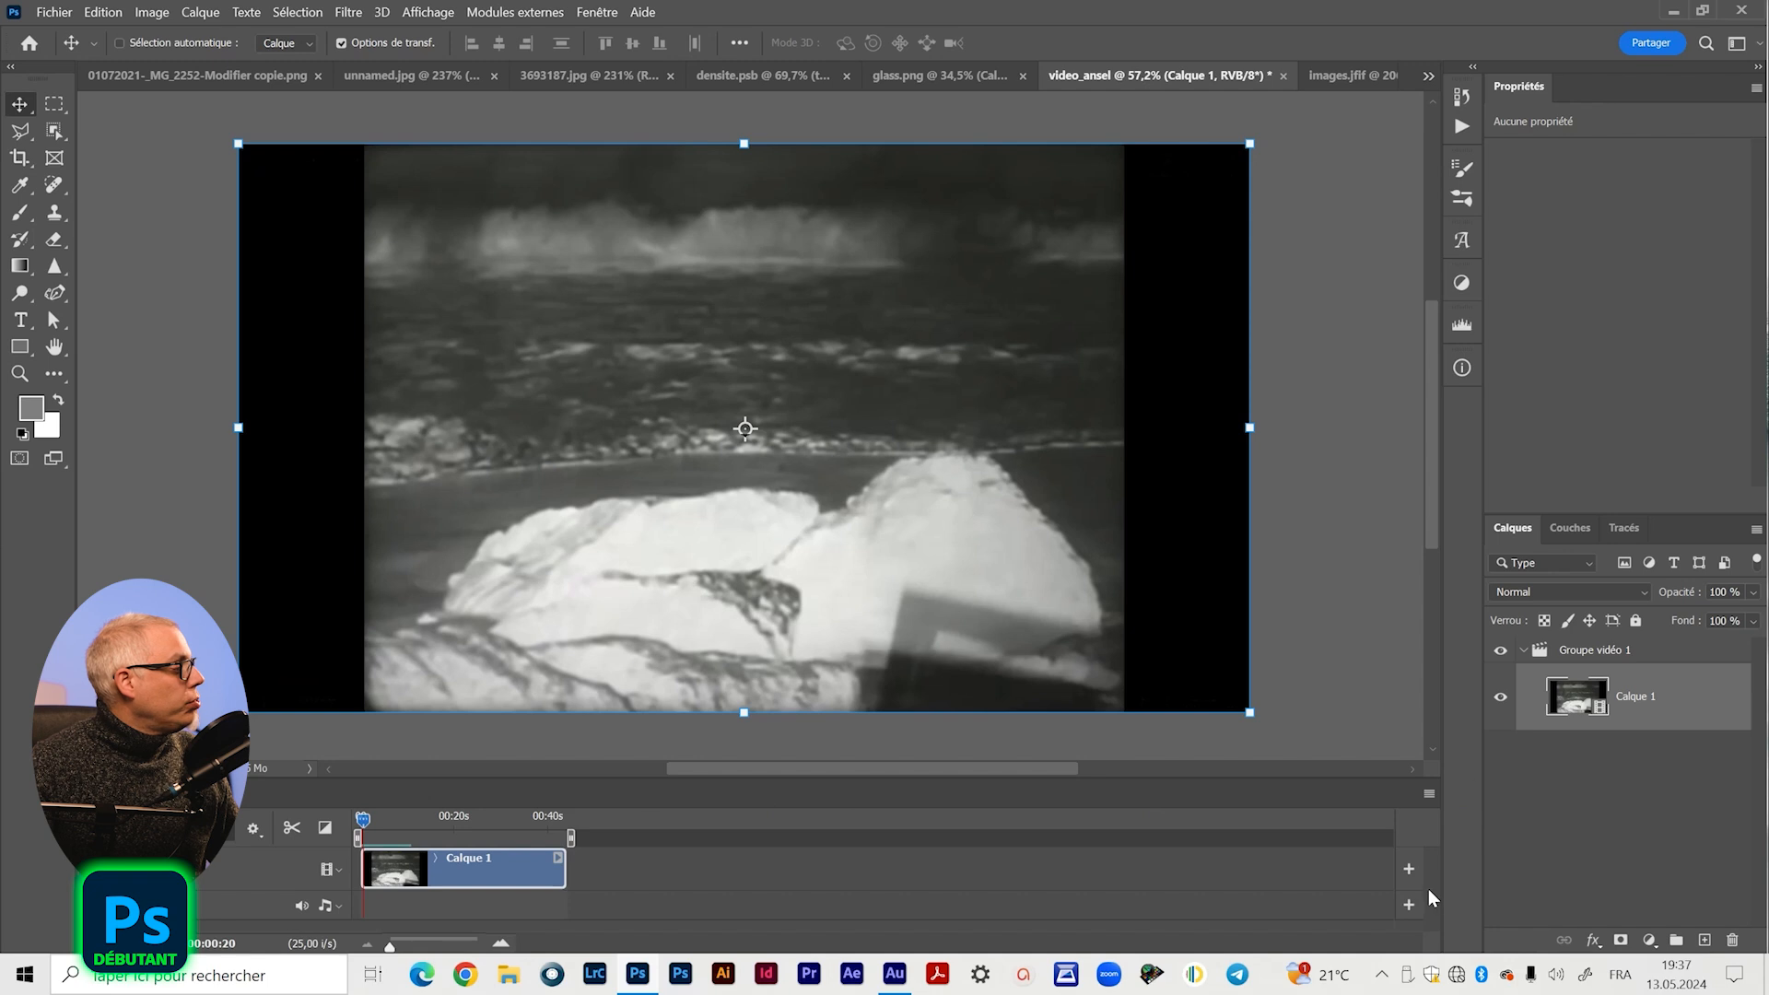
# - Check that the Montage panel is enabled, play the darkroom video and move the playhead to about 6 seconds
pyautogui.click(596, 12)
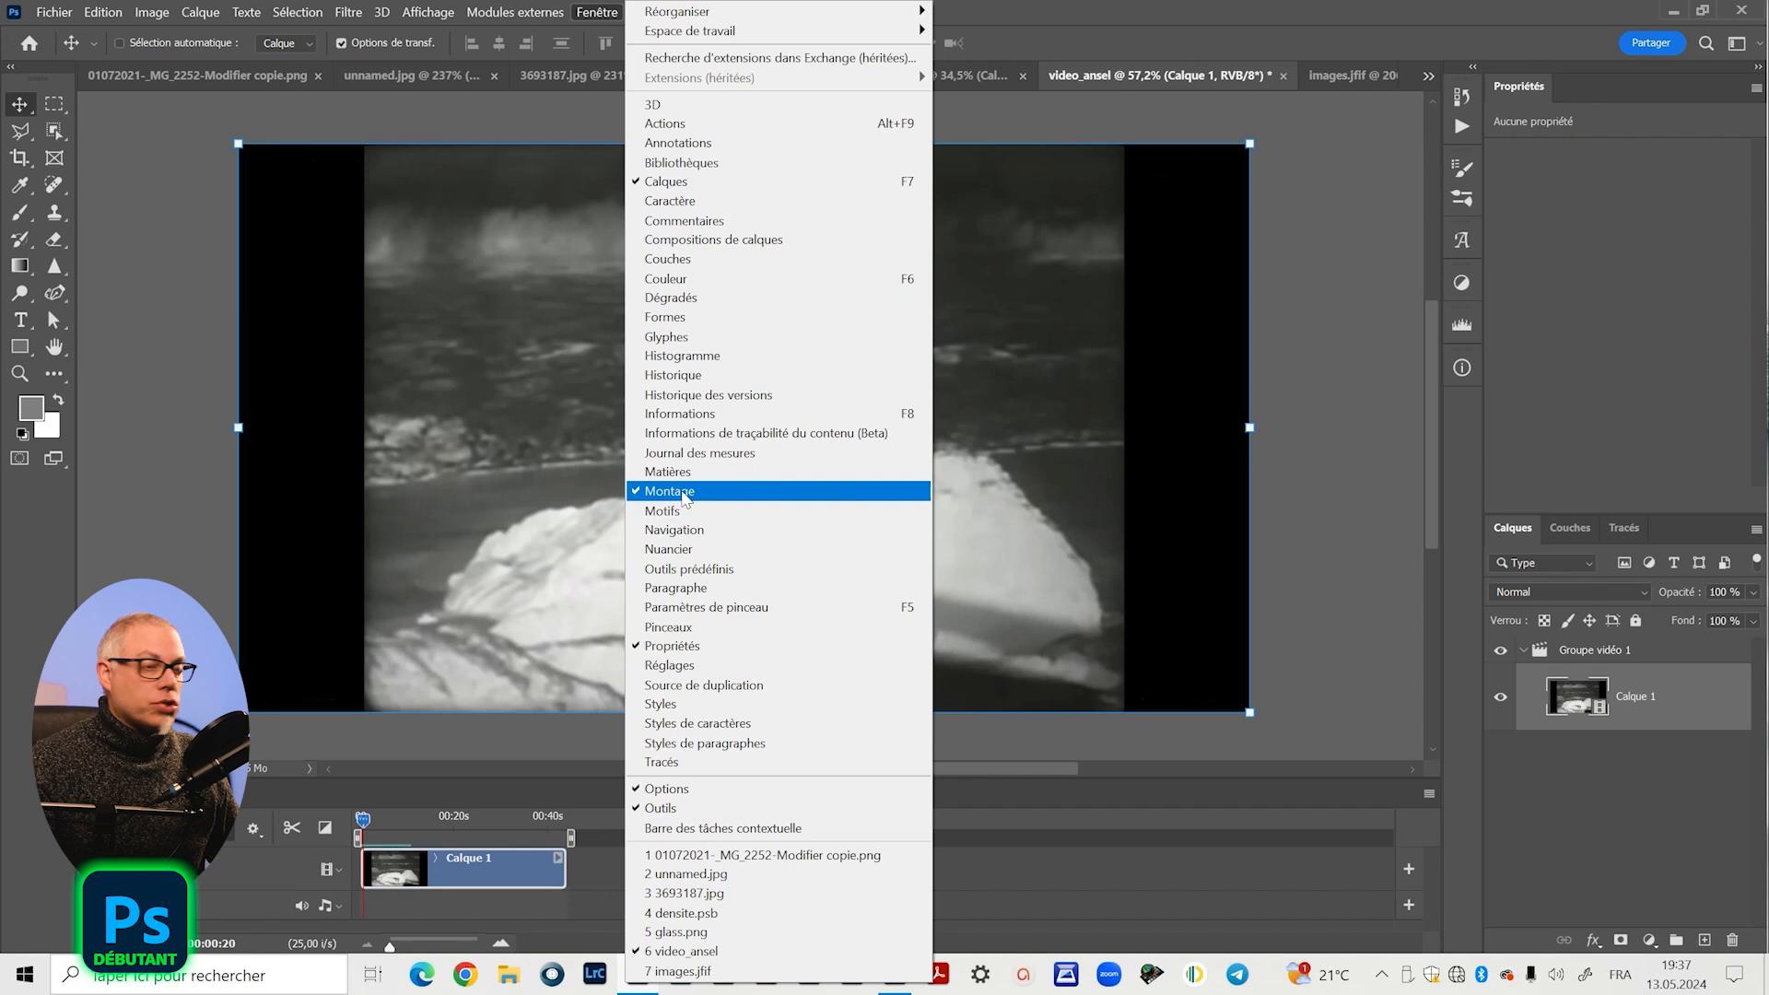
pyautogui.click(1318, 376)
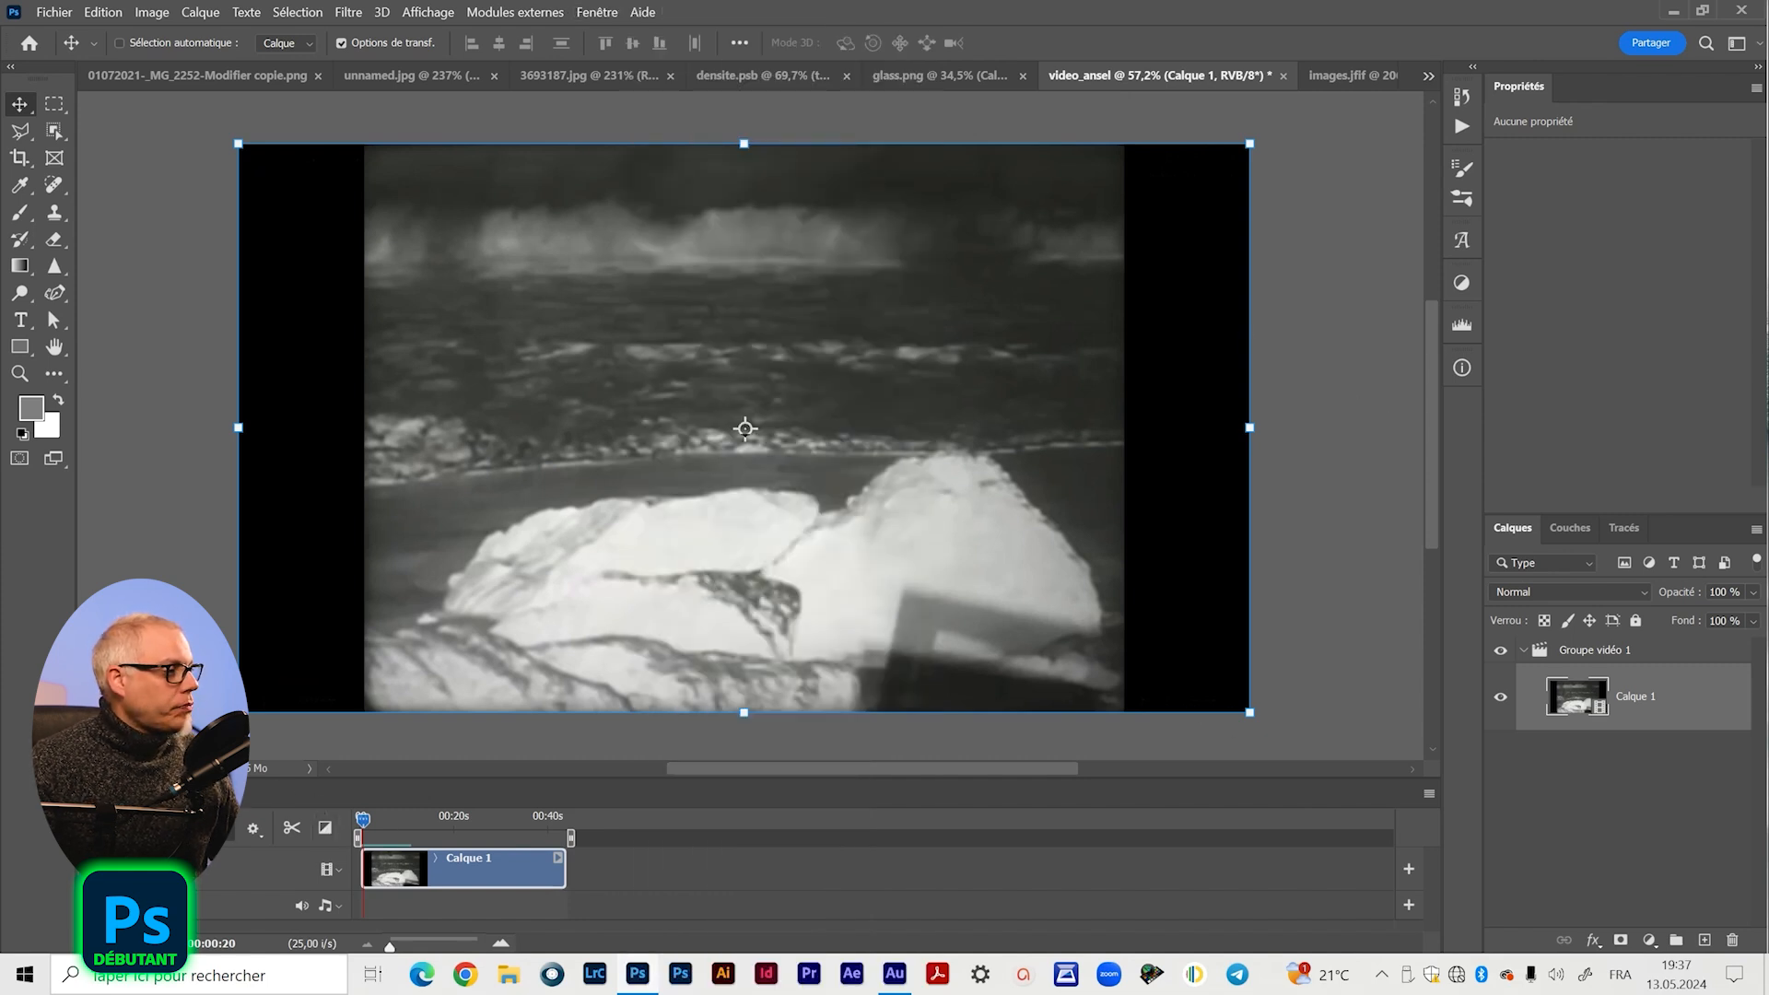
pyautogui.press('space')
pyautogui.moveTo(373, 826); pyautogui.dragTo(393, 827)
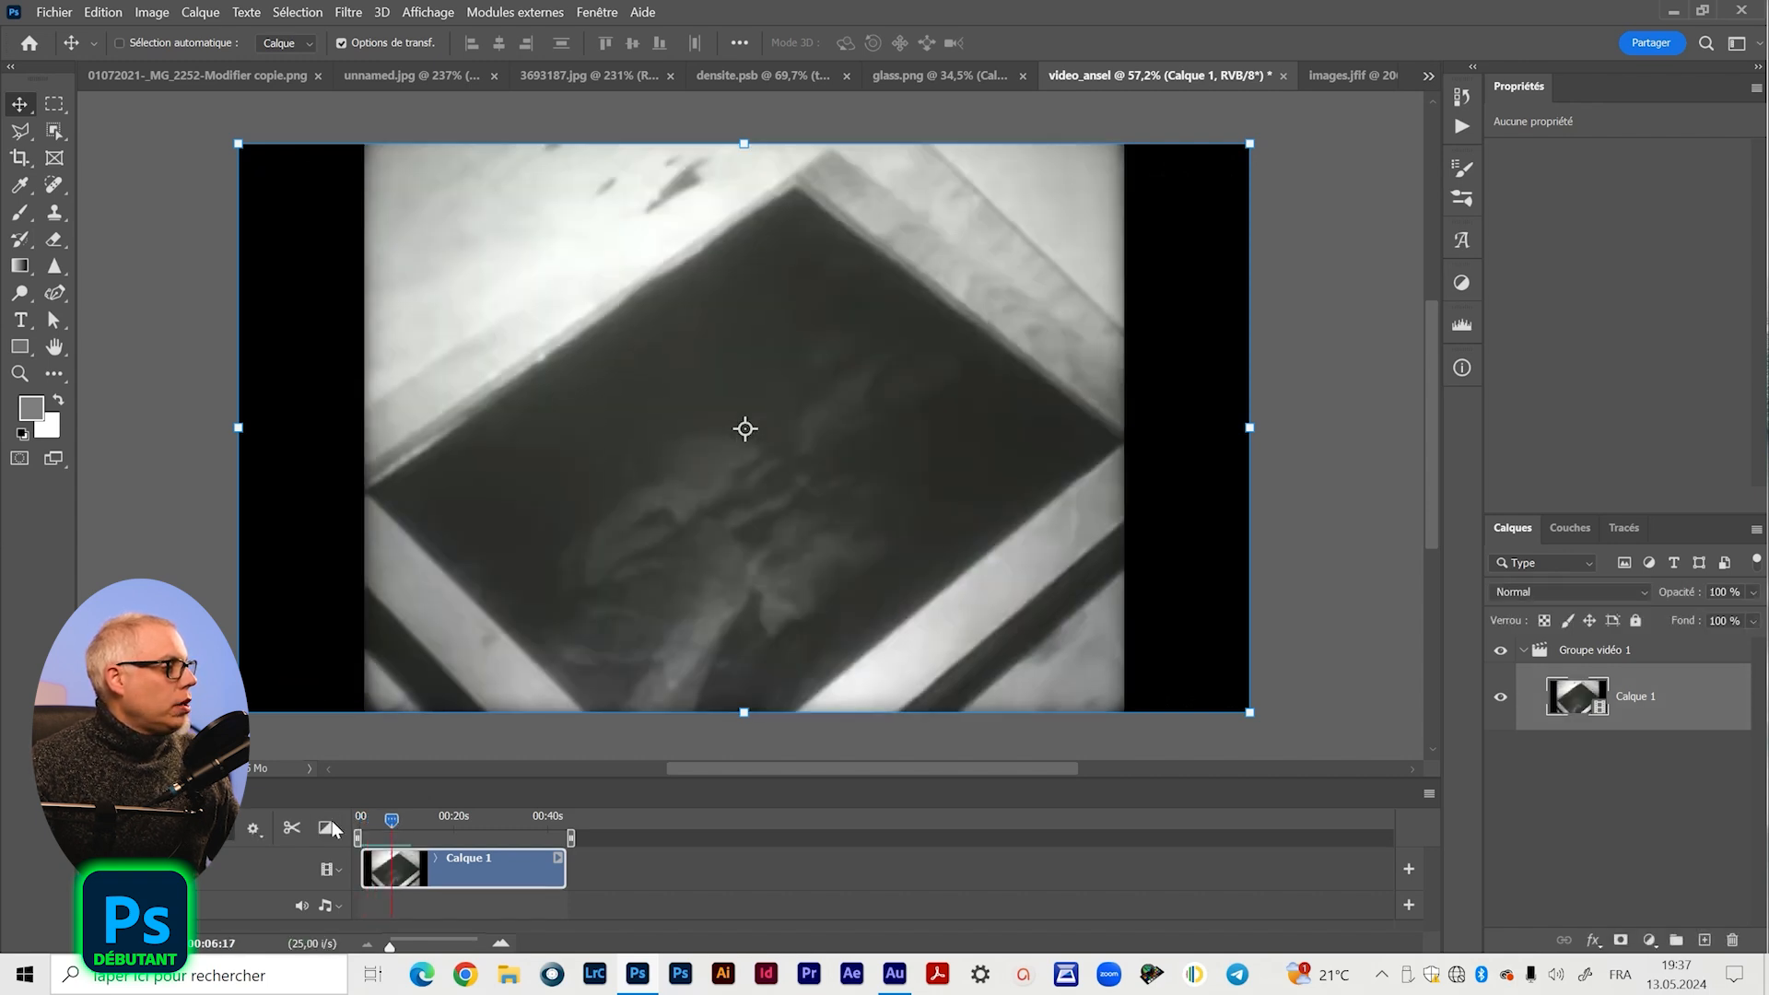
# - Play the darkroom video in video_ansel from about 5 seconds and pause it at about 10 seconds
pyautogui.click(158, 828)
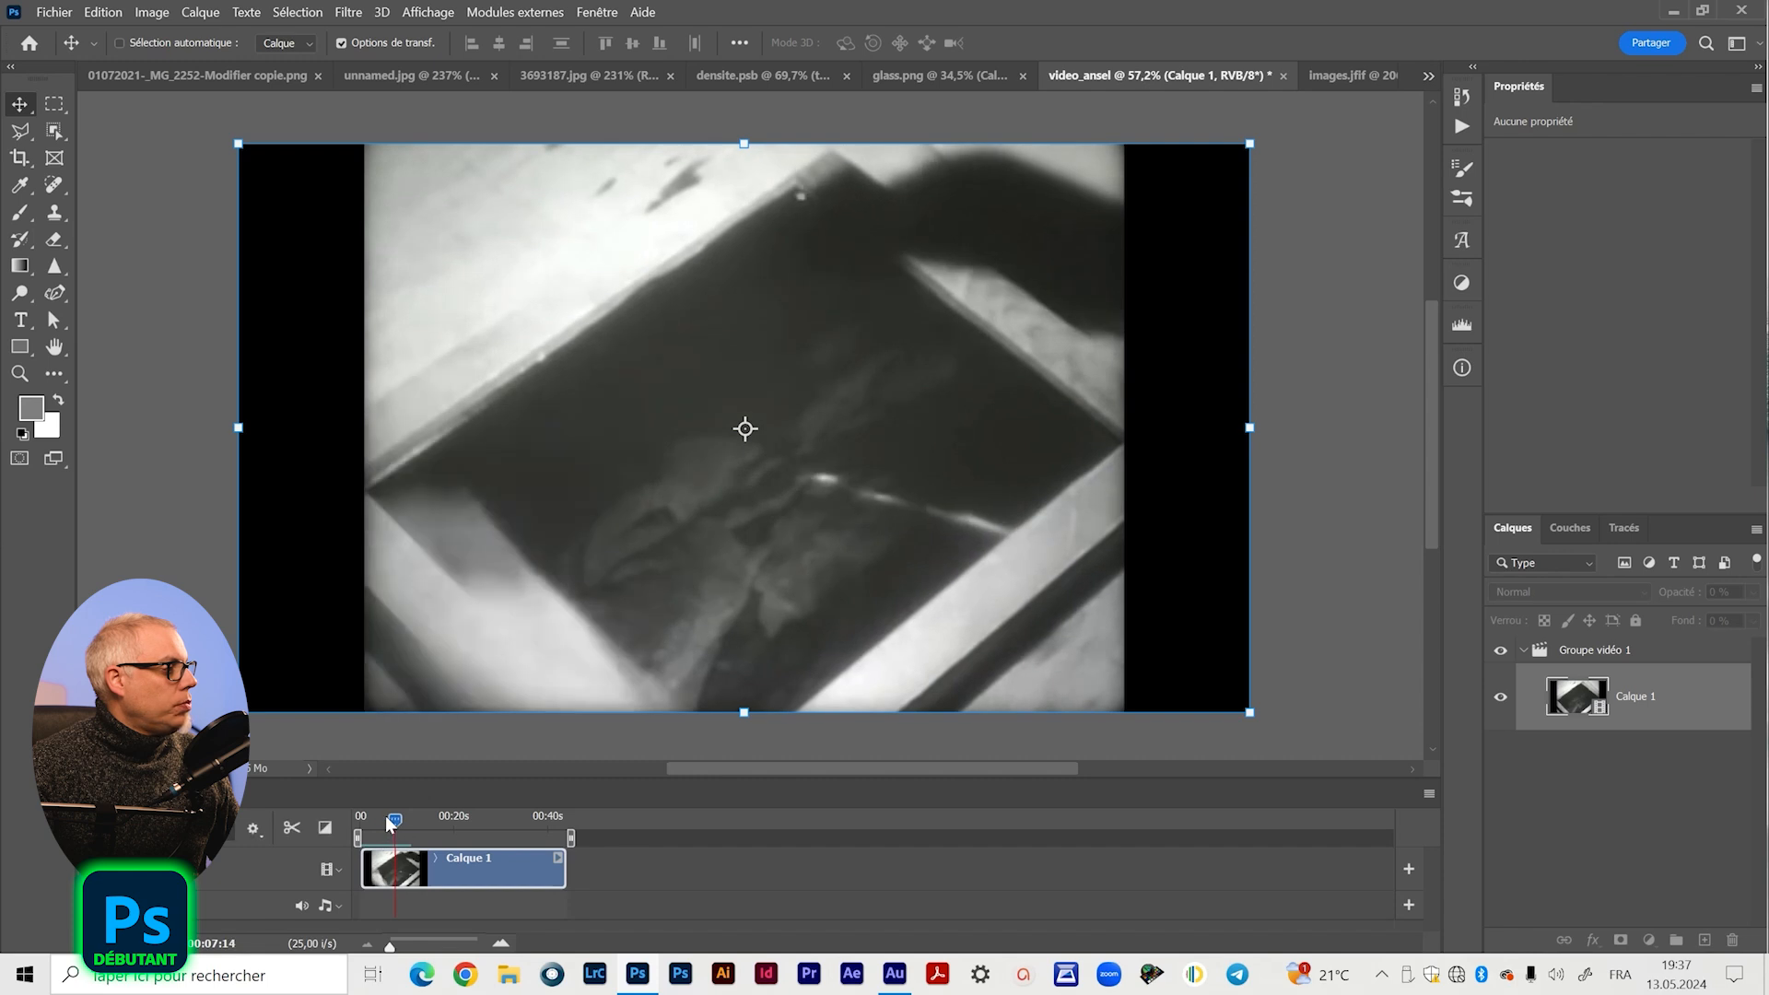
pyautogui.moveTo(391, 820); pyautogui.dragTo(383, 819)
pyautogui.press('space')
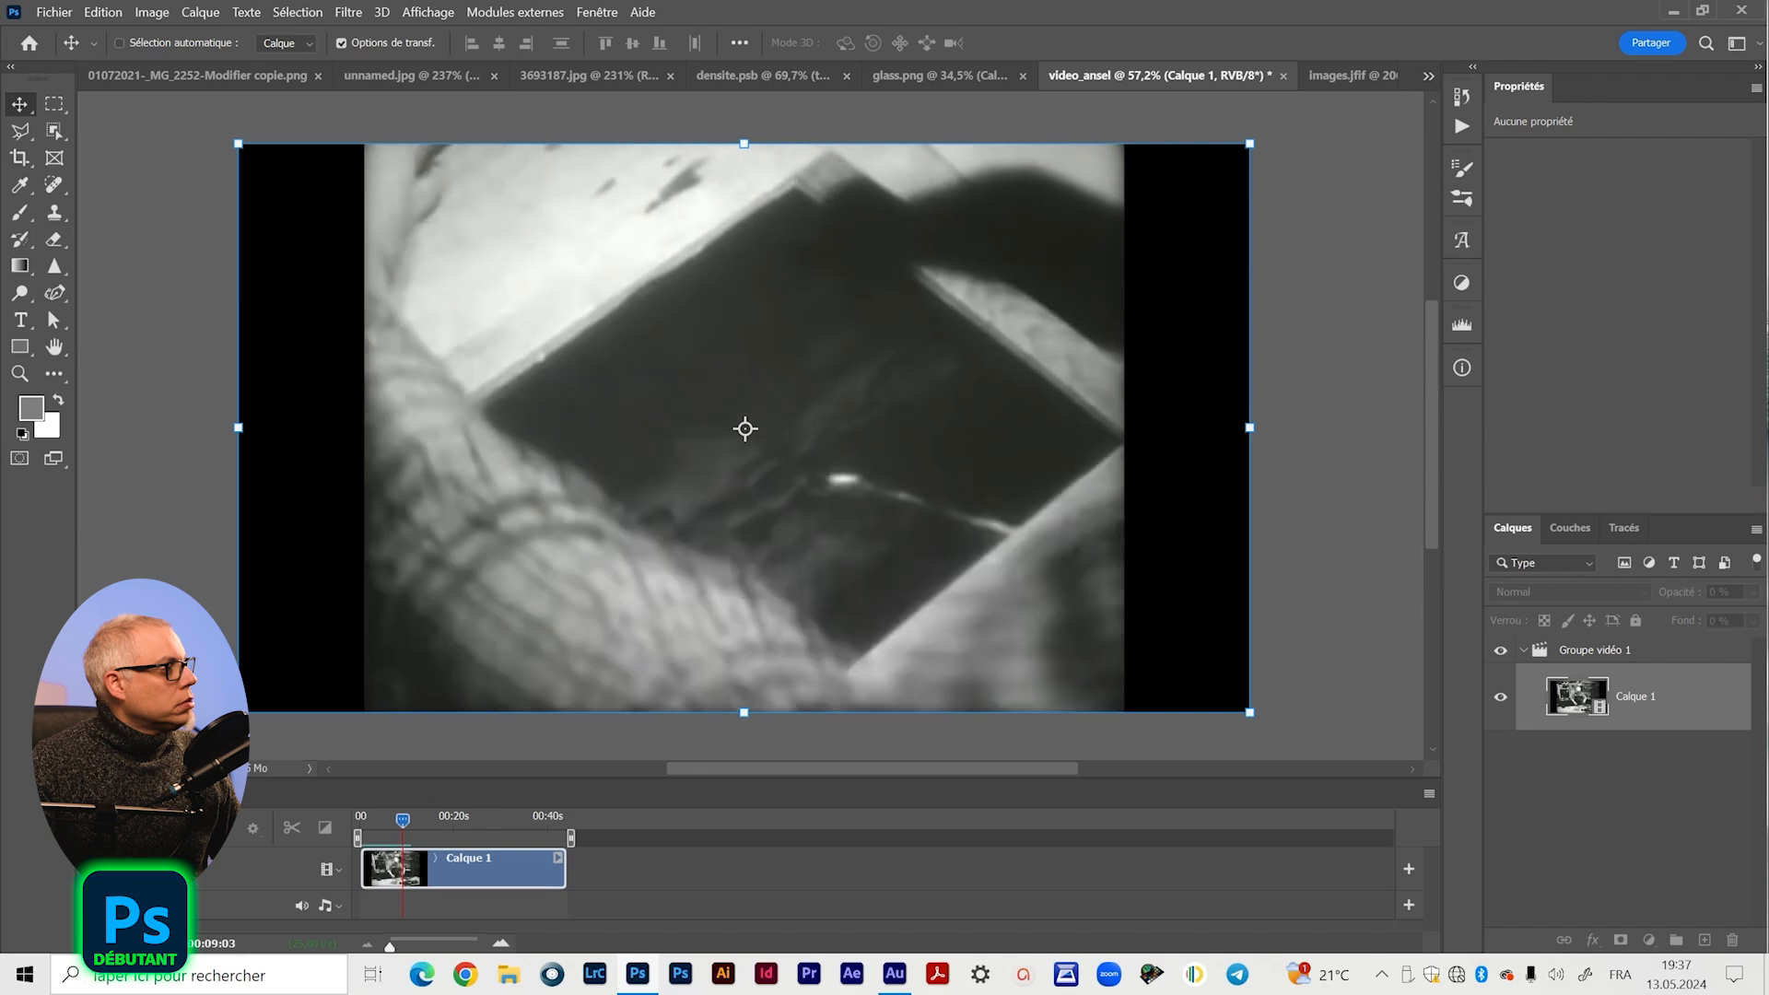
pyautogui.press('space')
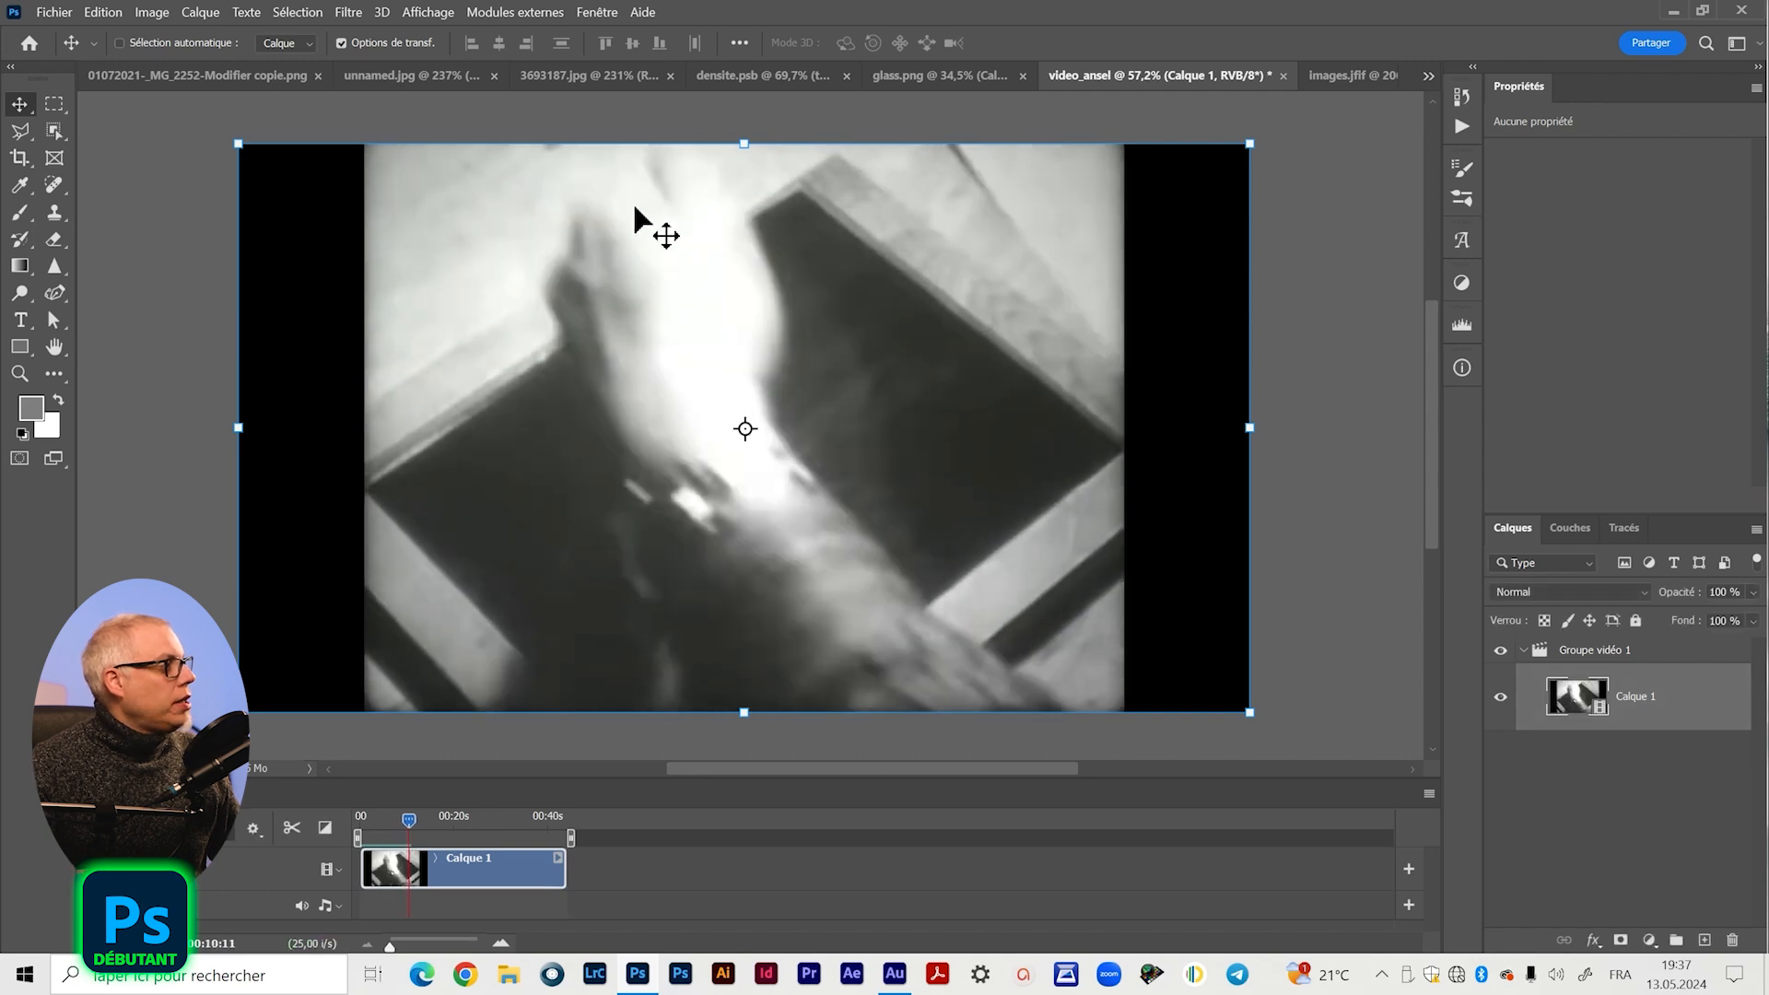
# - Replay the dodging passage from about 8 seconds, pausing on the way, and return the playhead to about 9 seconds
pyautogui.moveTo(407, 822); pyautogui.dragTo(398, 821)
pyautogui.press('space')
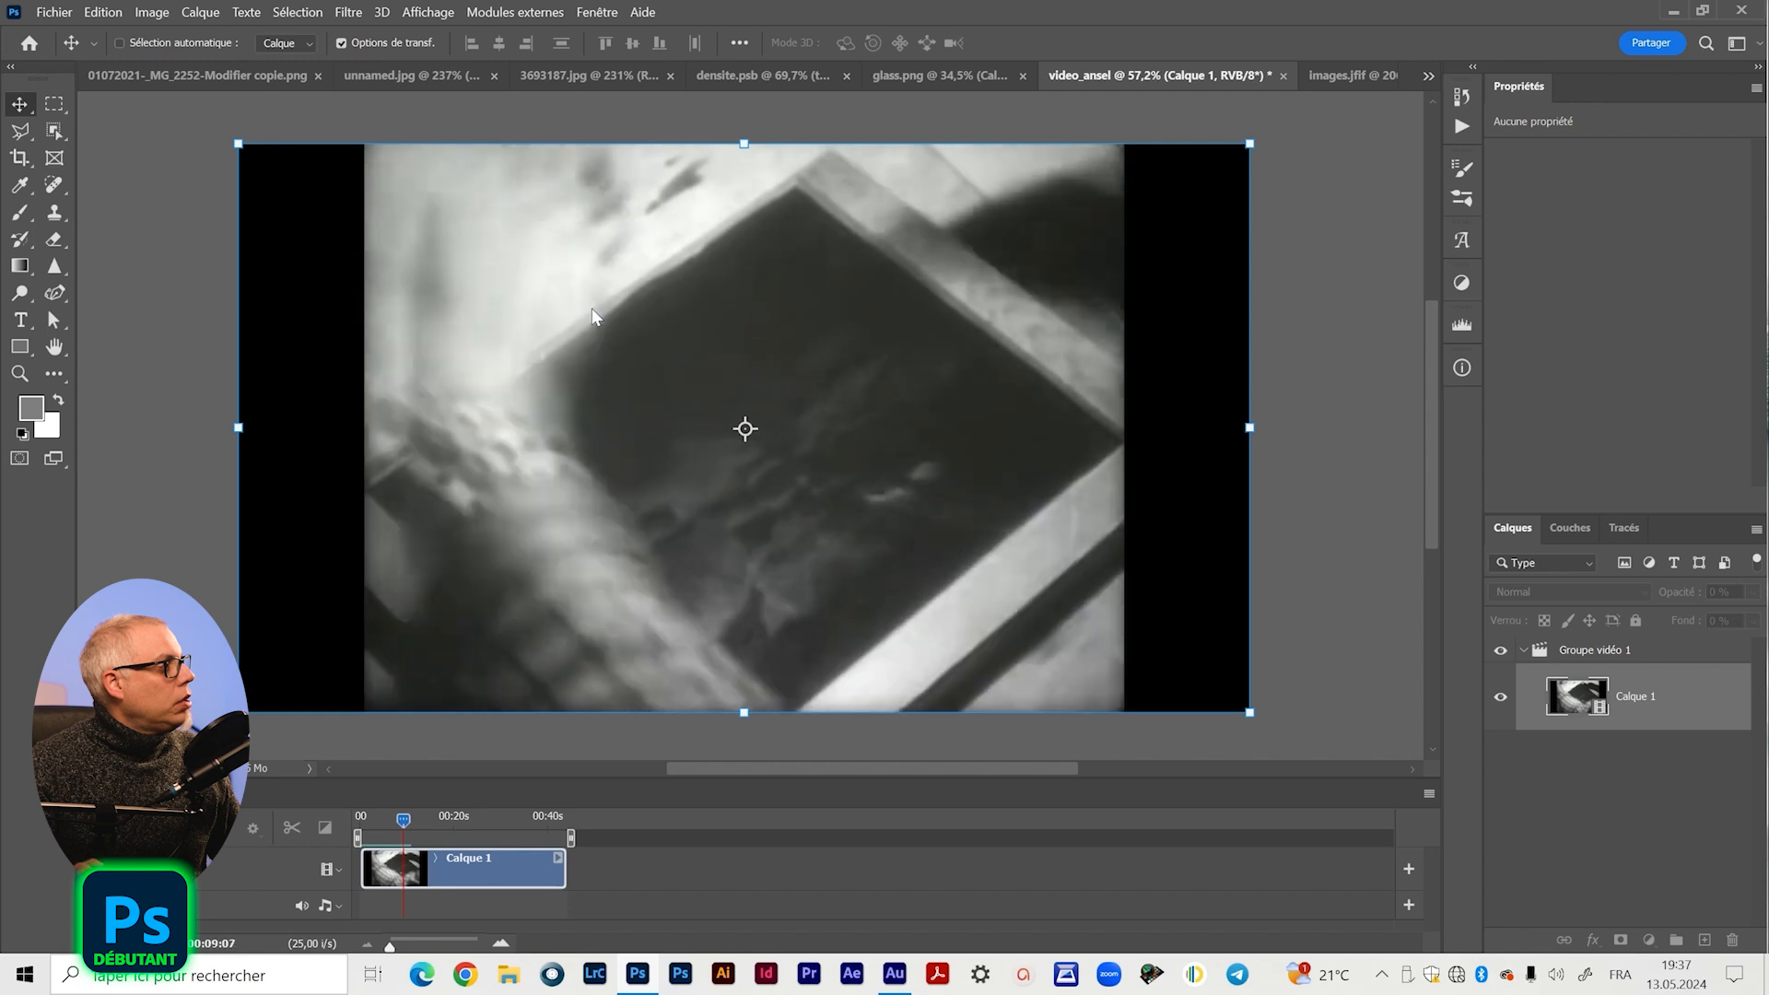
pyautogui.press('space')
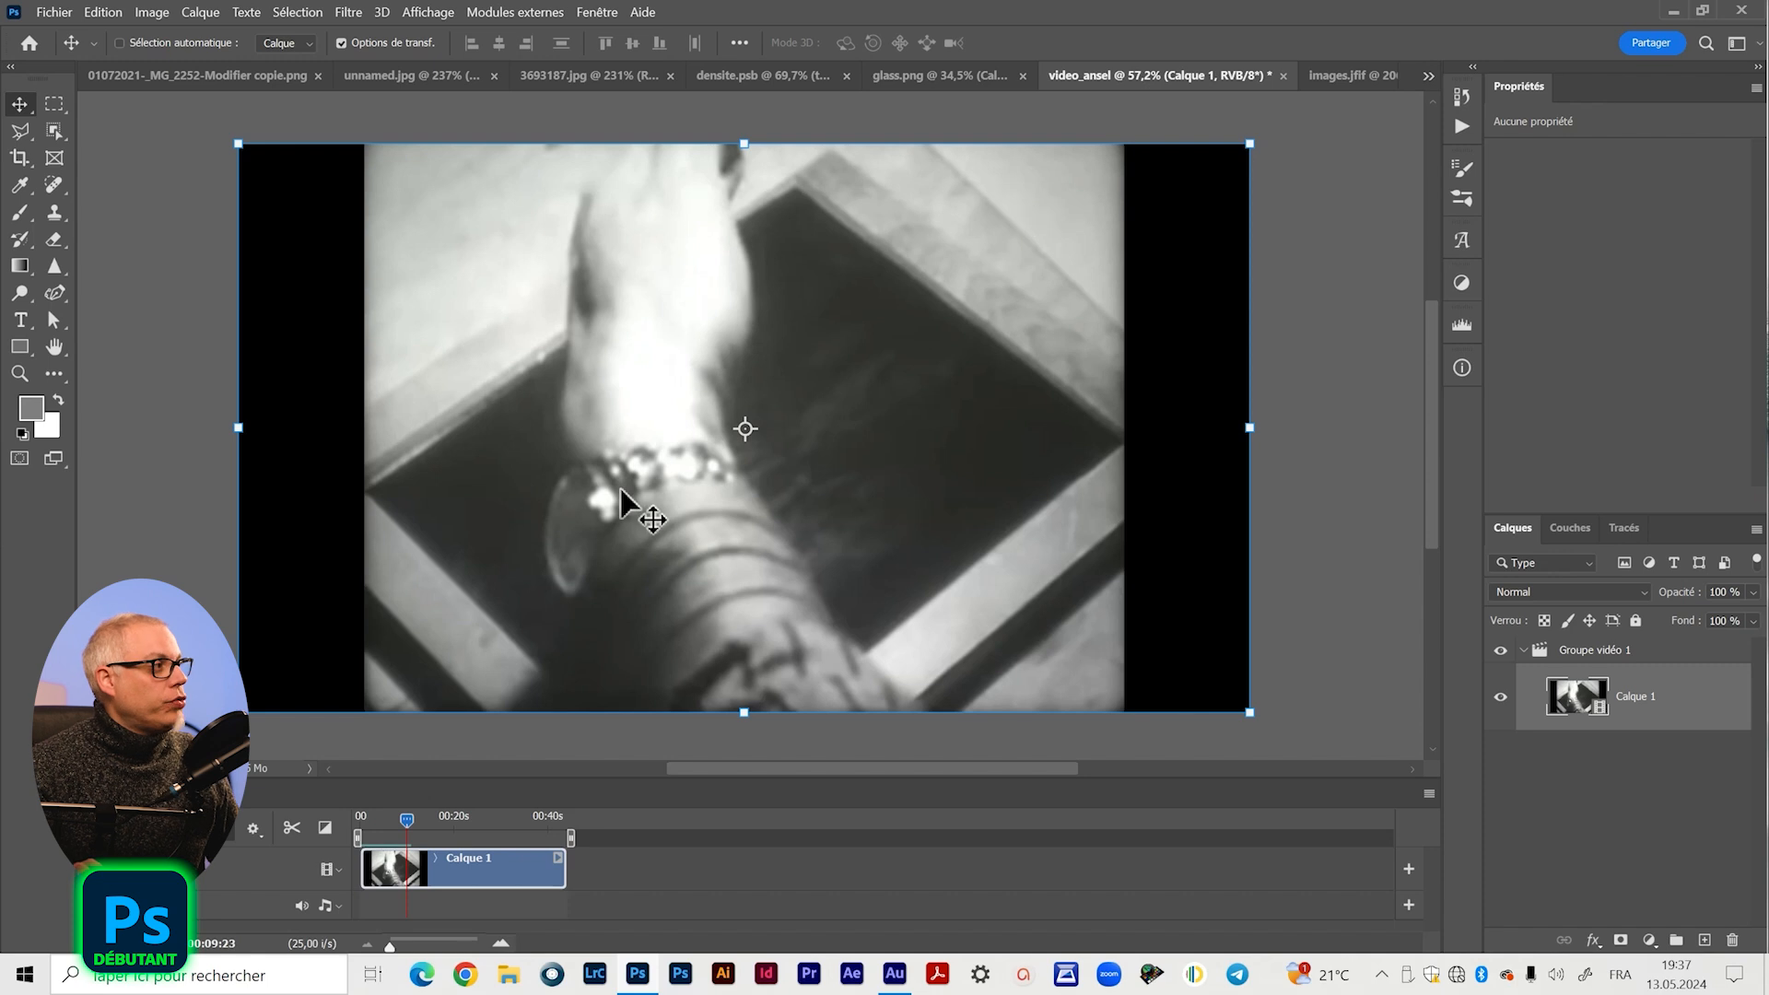
pyautogui.press('space')
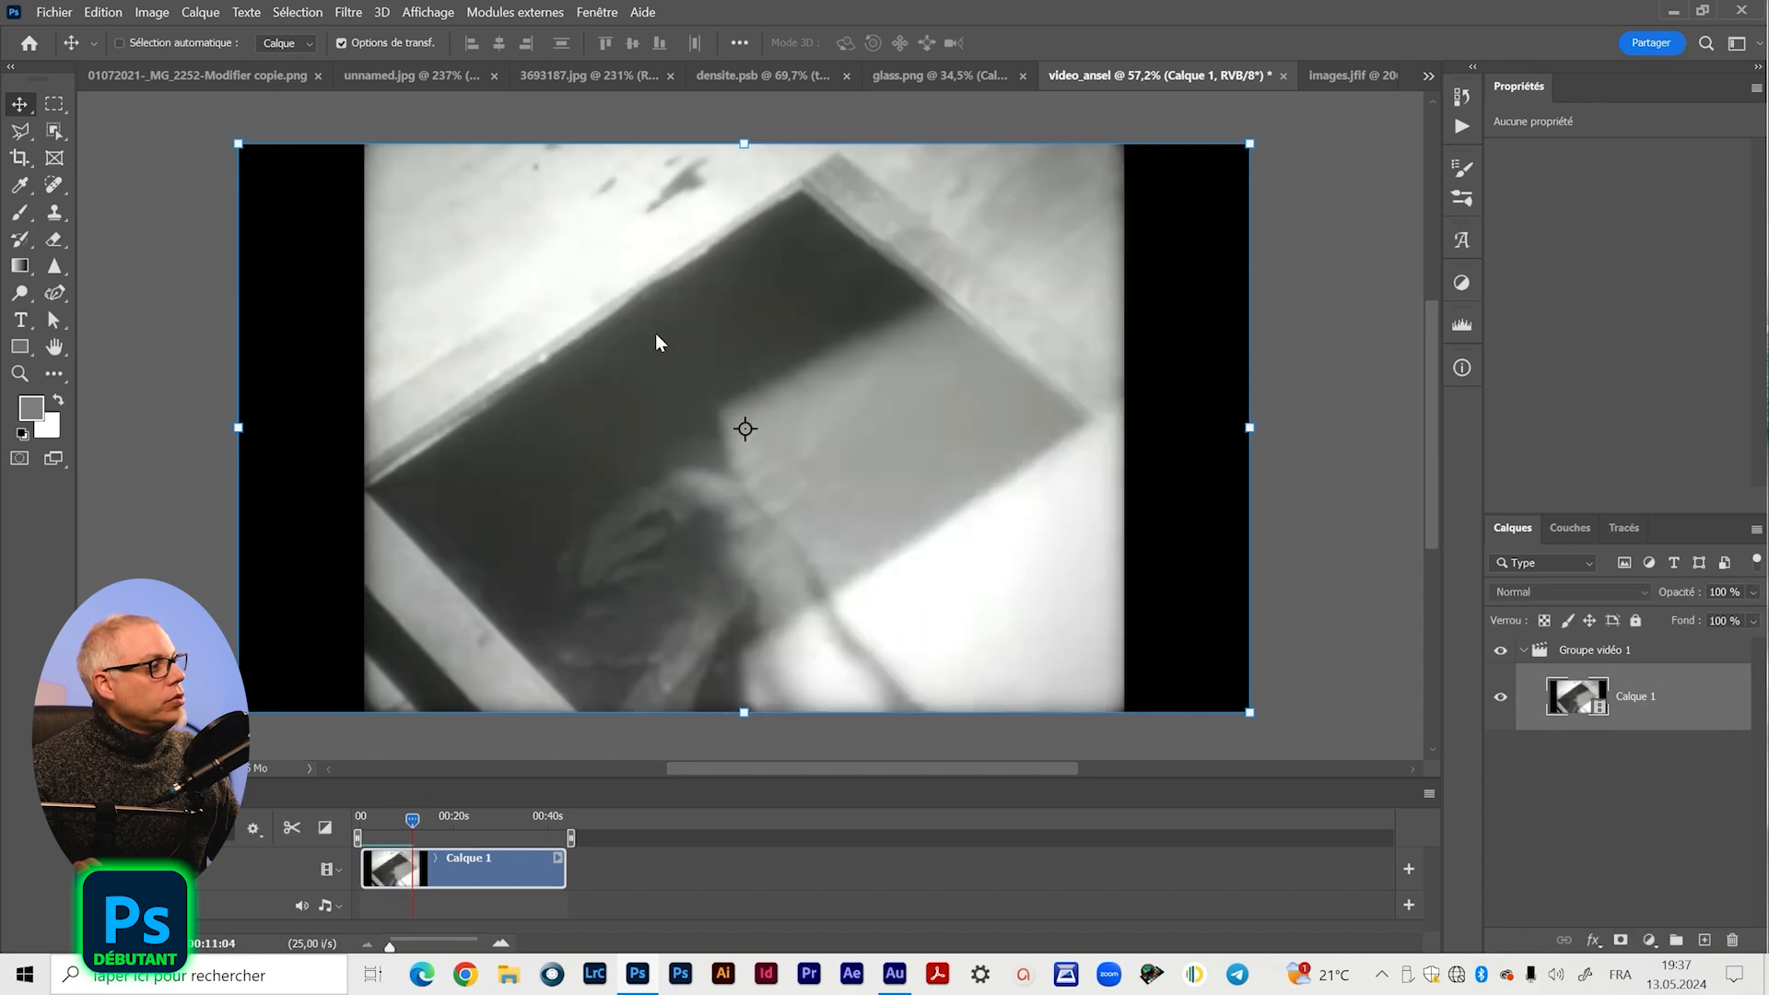
pyautogui.moveTo(413, 823); pyautogui.dragTo(405, 820)
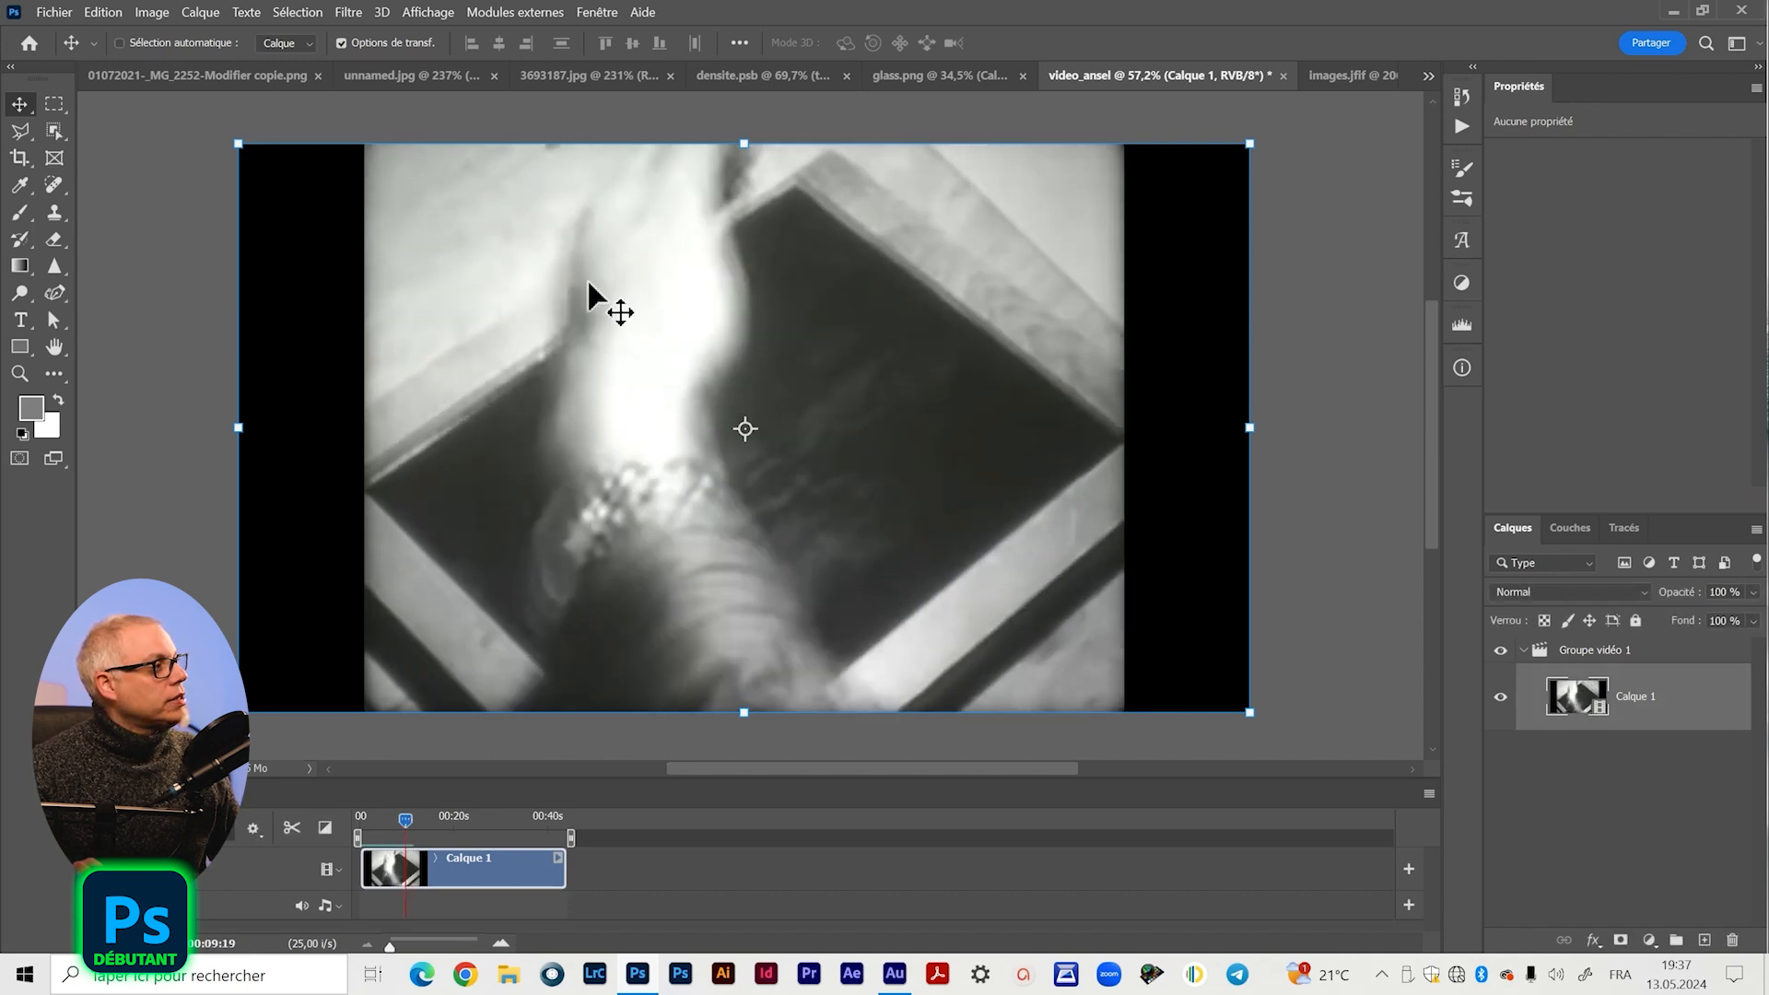
# - Activate the Burn tool (Densité +) and play the video until about 13 seconds to show the card masking the print
pyautogui.click(19, 295)
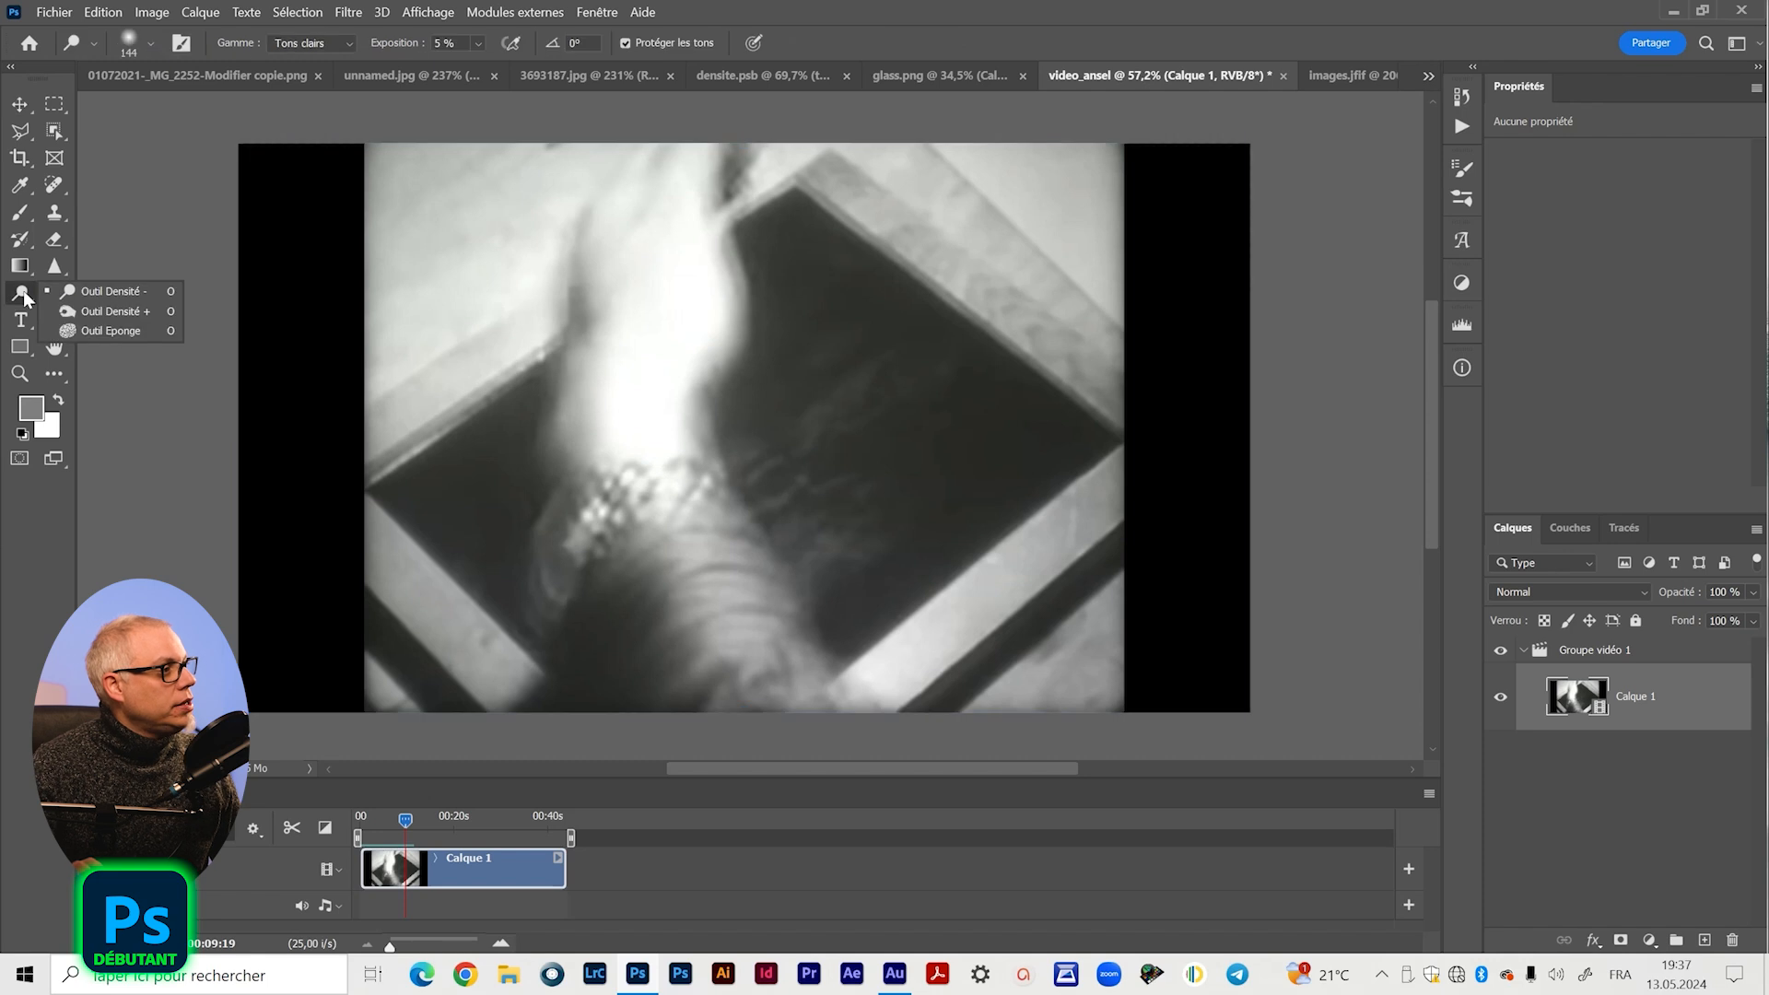
pyautogui.click(125, 311)
pyautogui.press('space')
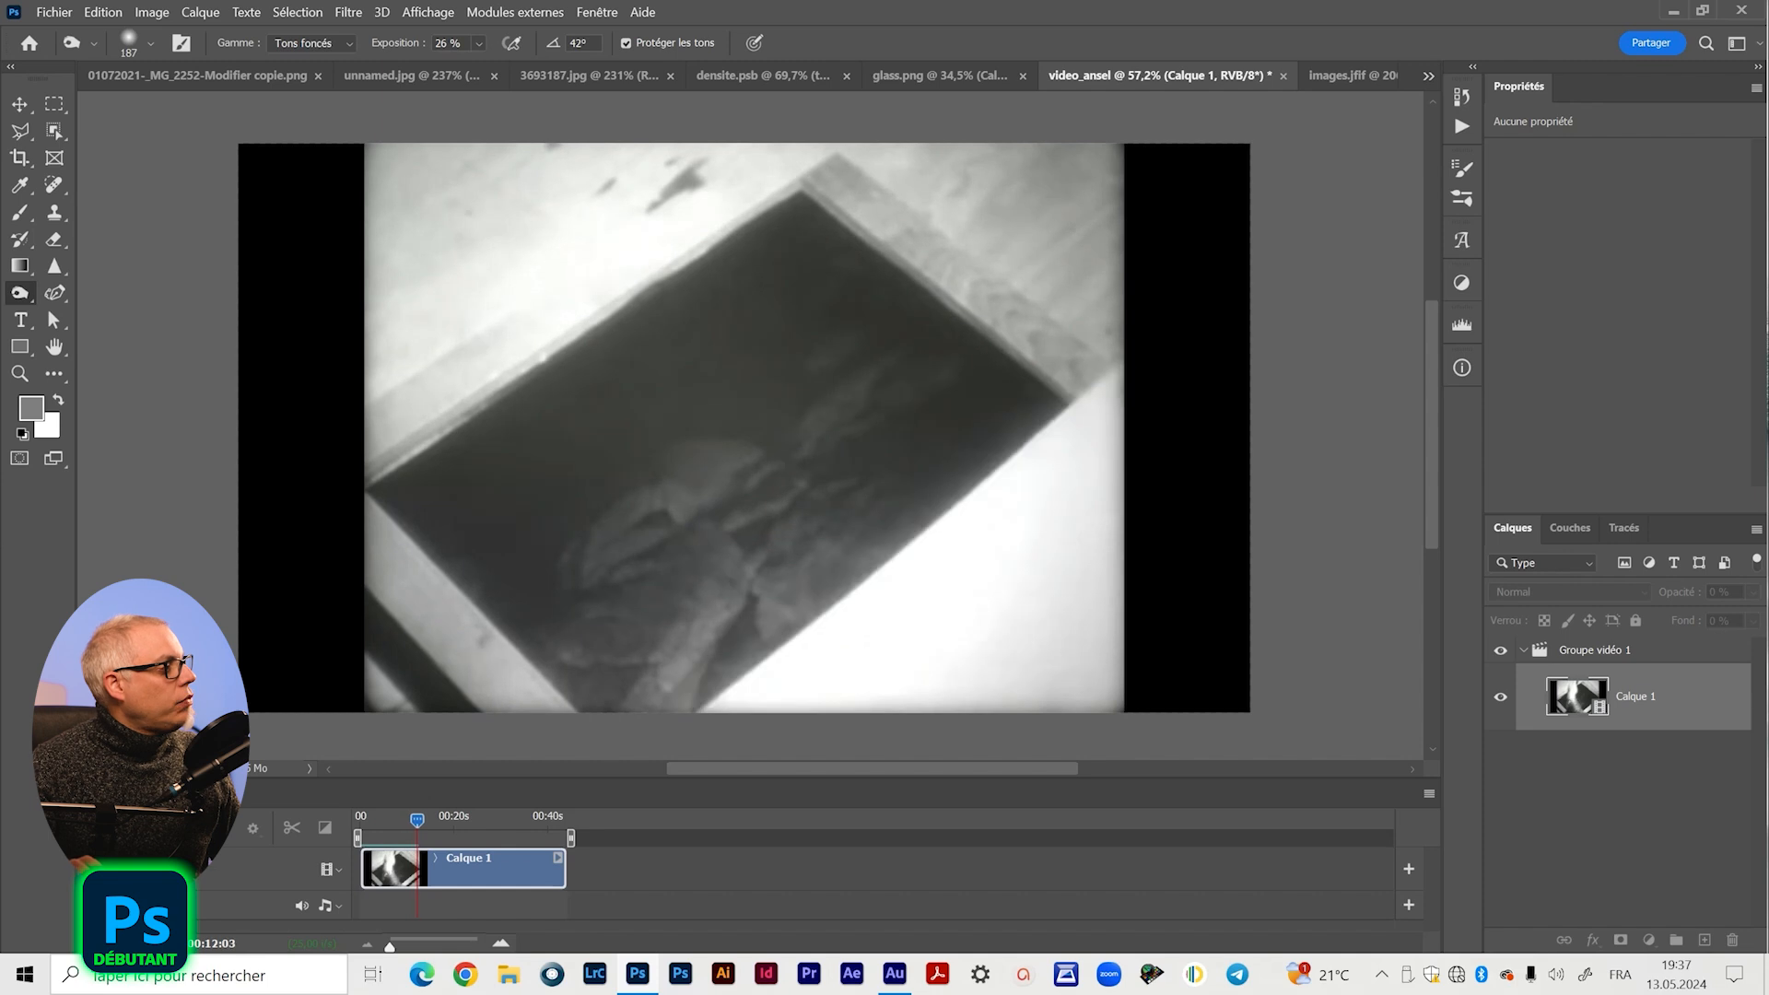
pyautogui.press('space')
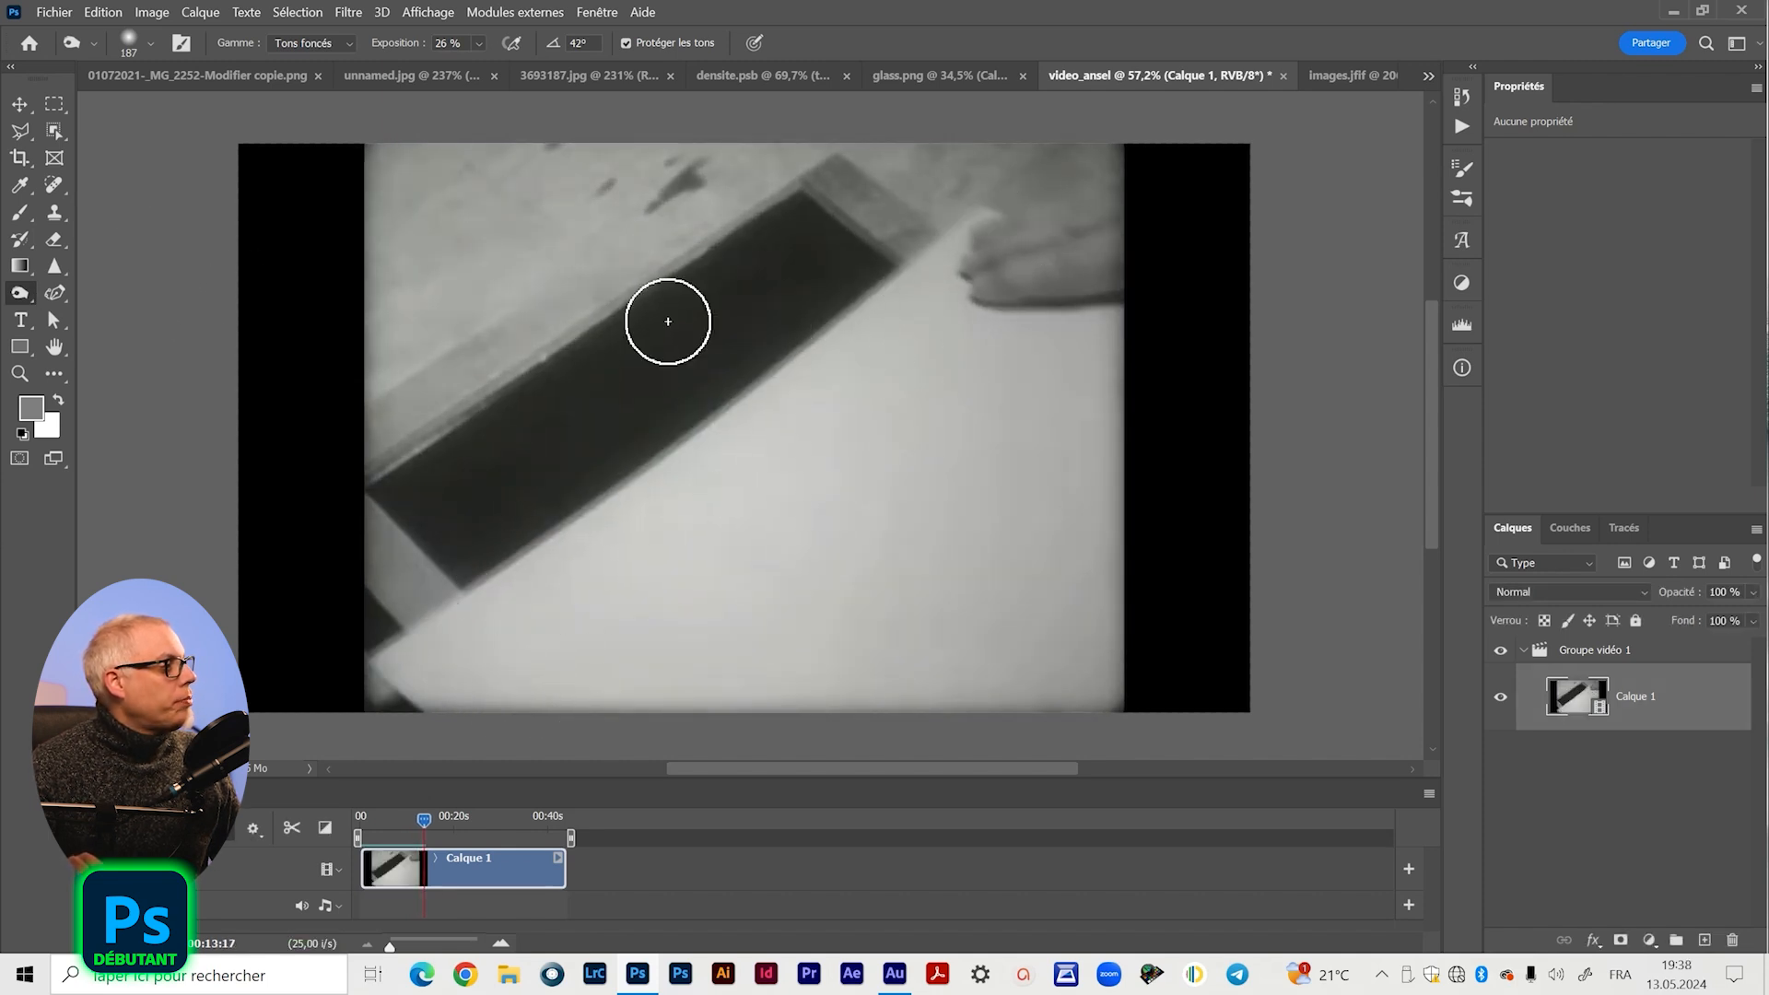
# - Show the dodging shapes in 3693187.jpg with the Move tool active and return to the video_ansel document
pyautogui.click(556, 75)
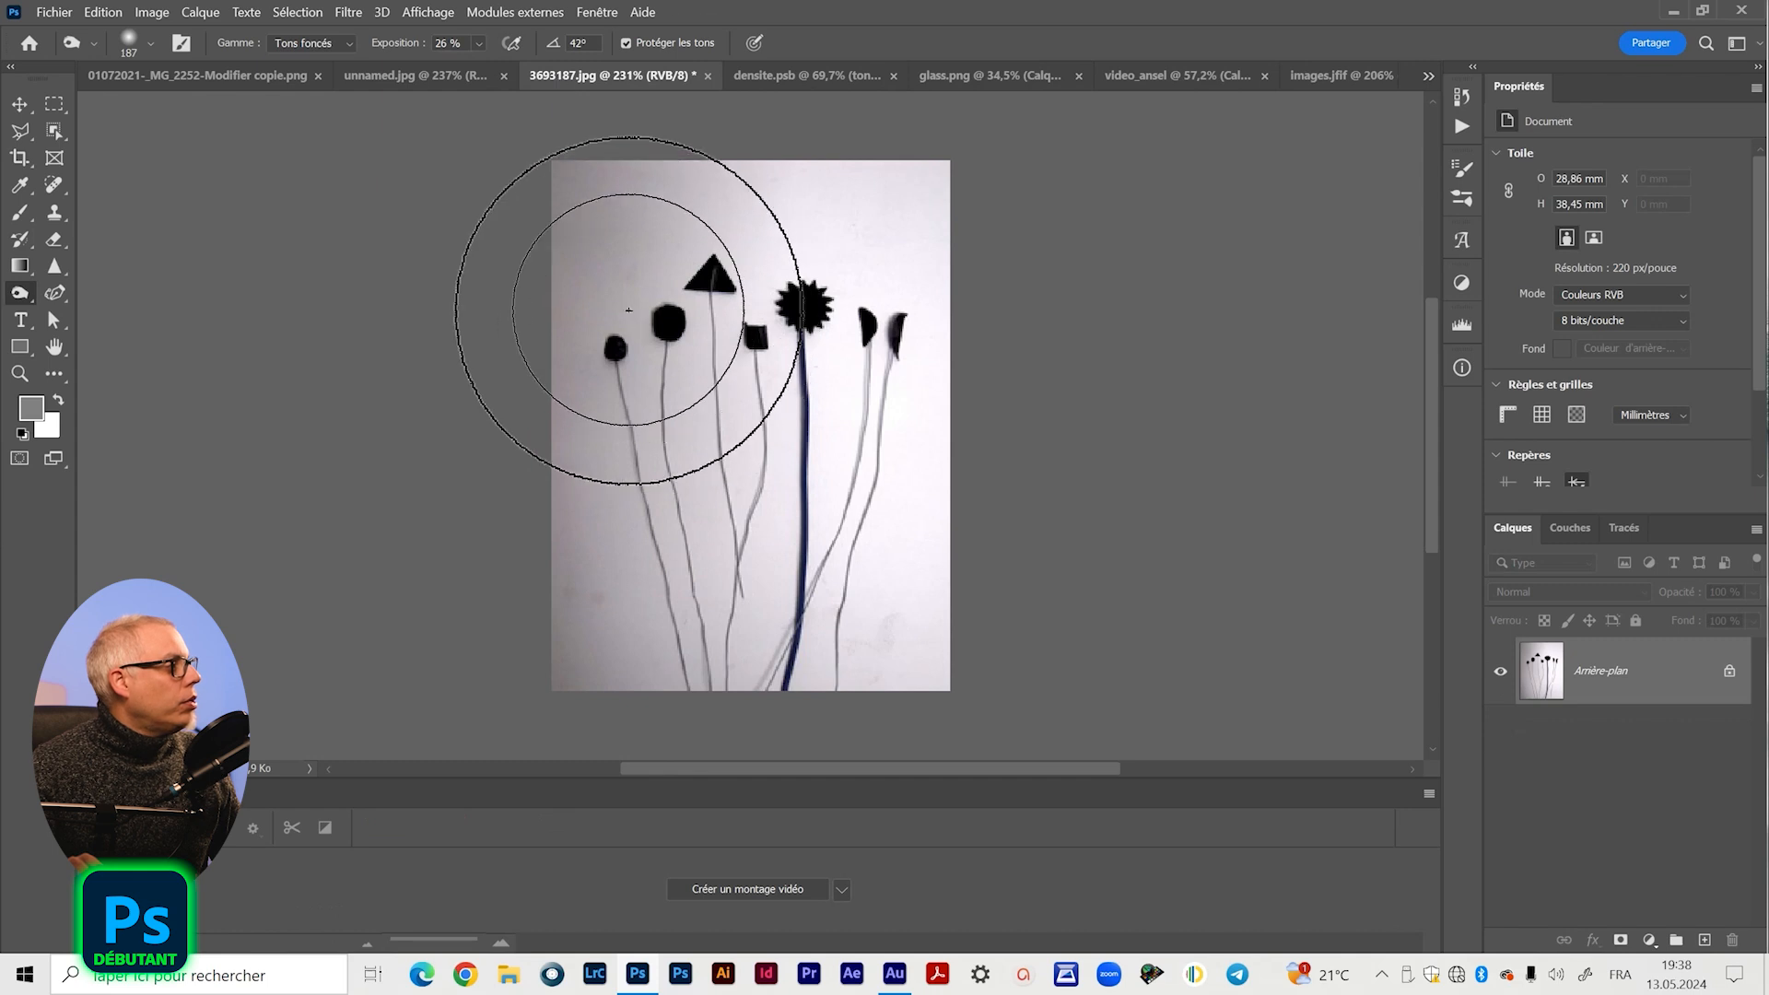
pyautogui.click(22, 106)
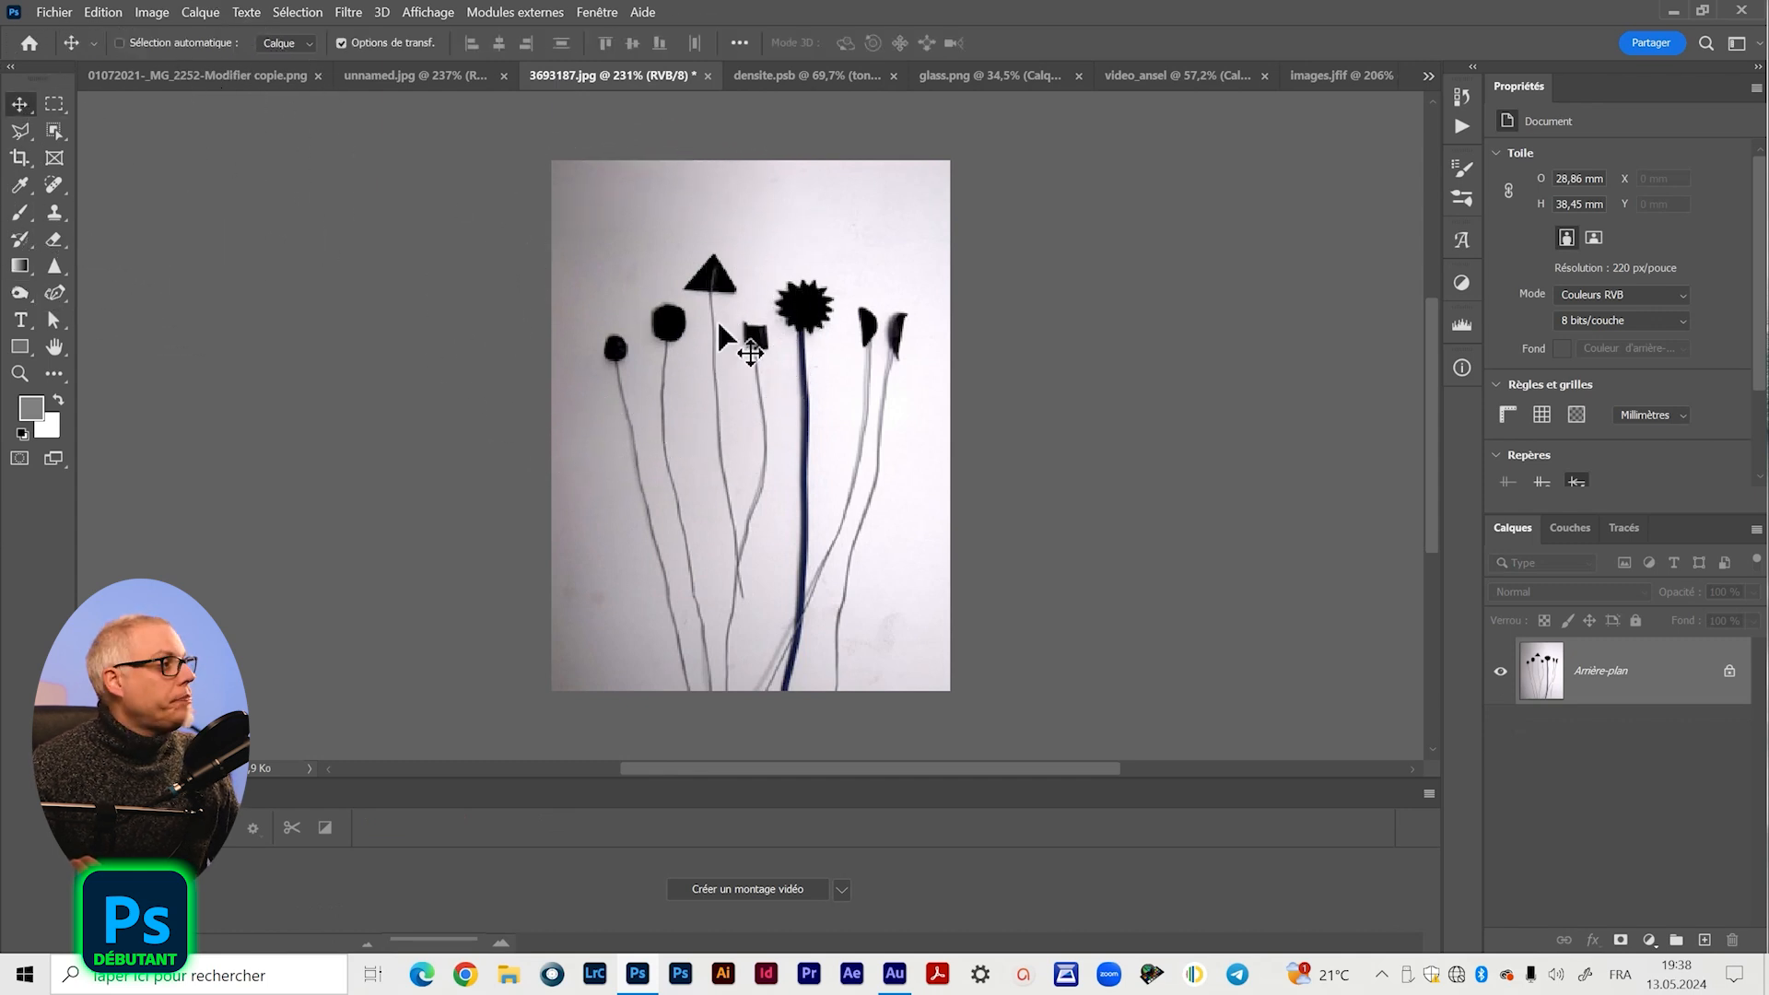
pyautogui.click(1125, 80)
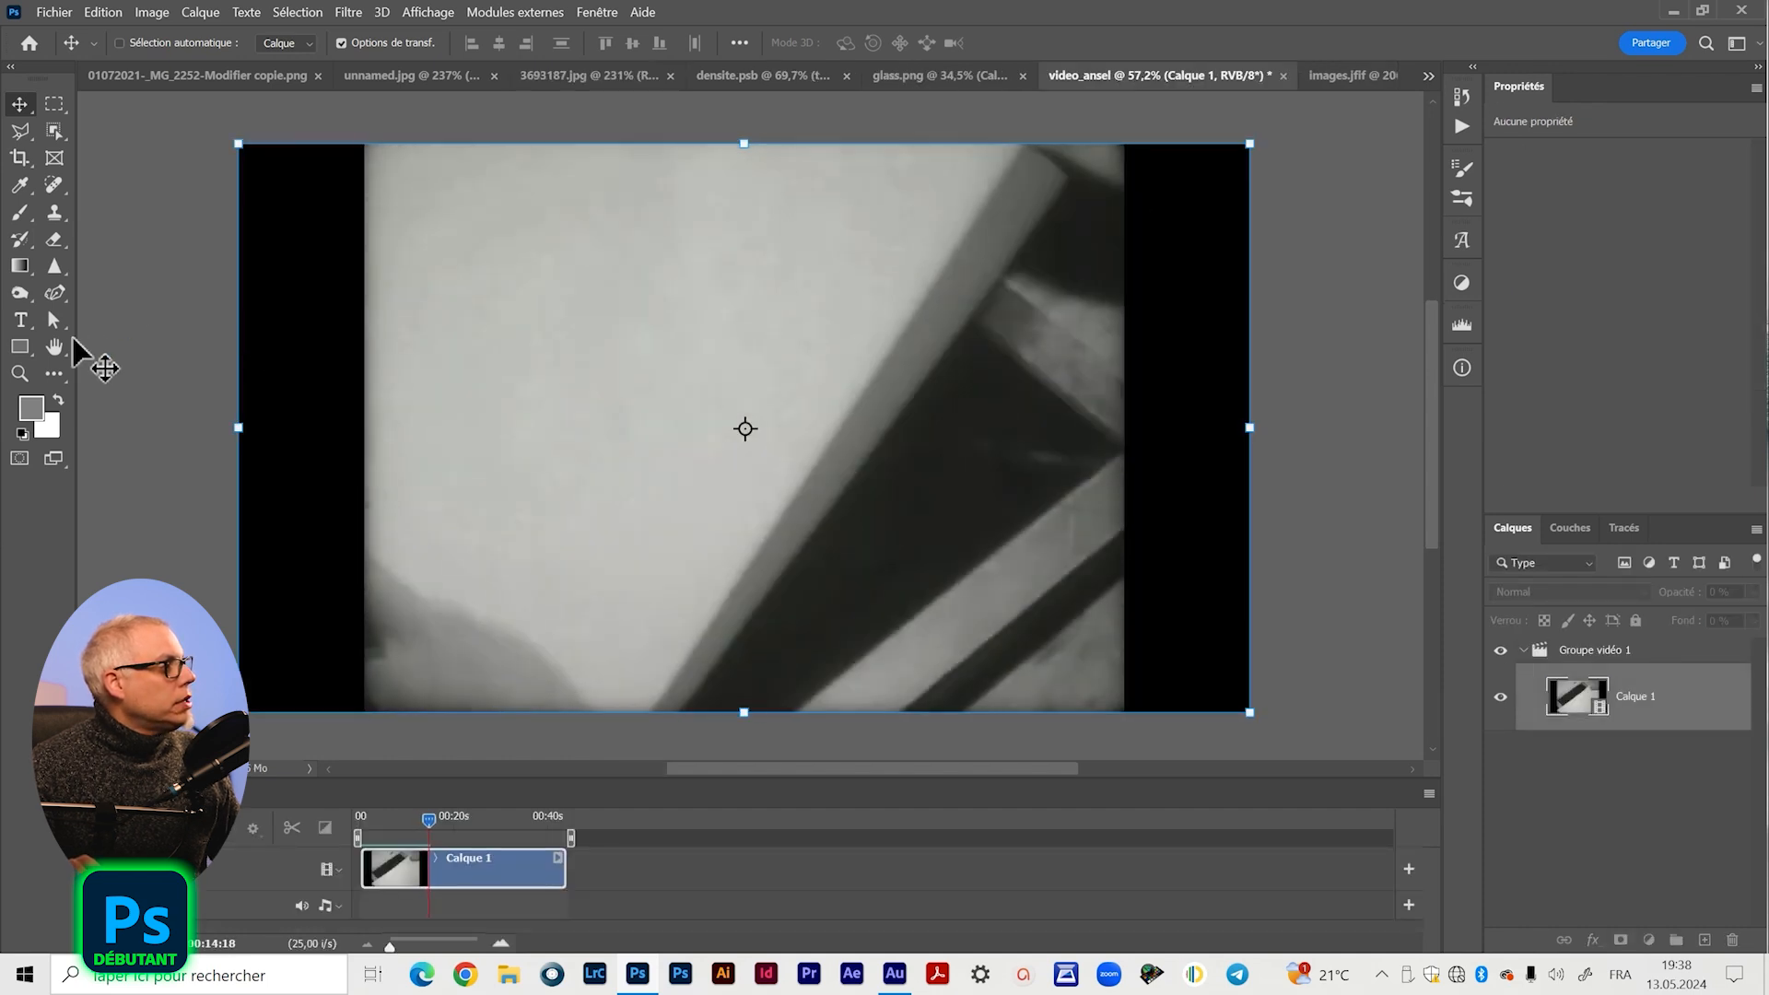
# - Stop the video at about 16 seconds and replay the card-masking passage from about 13 seconds
pyautogui.press('space')
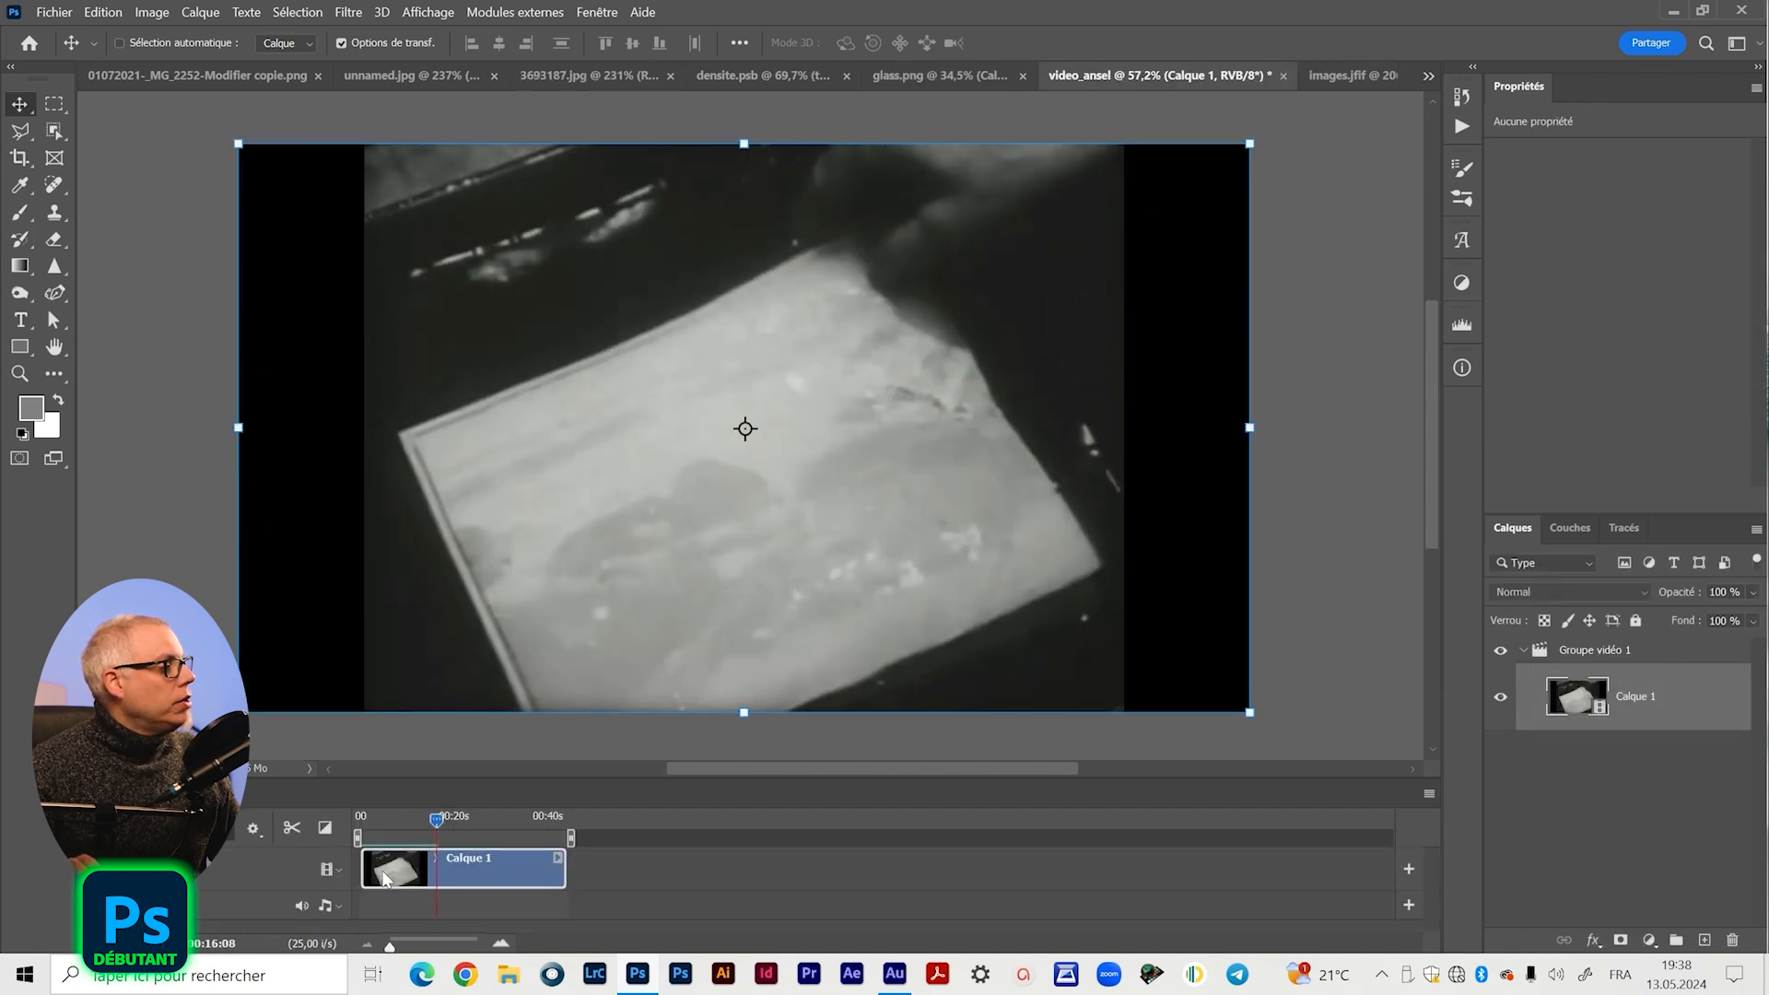
pyautogui.moveTo(439, 838); pyautogui.dragTo(428, 838)
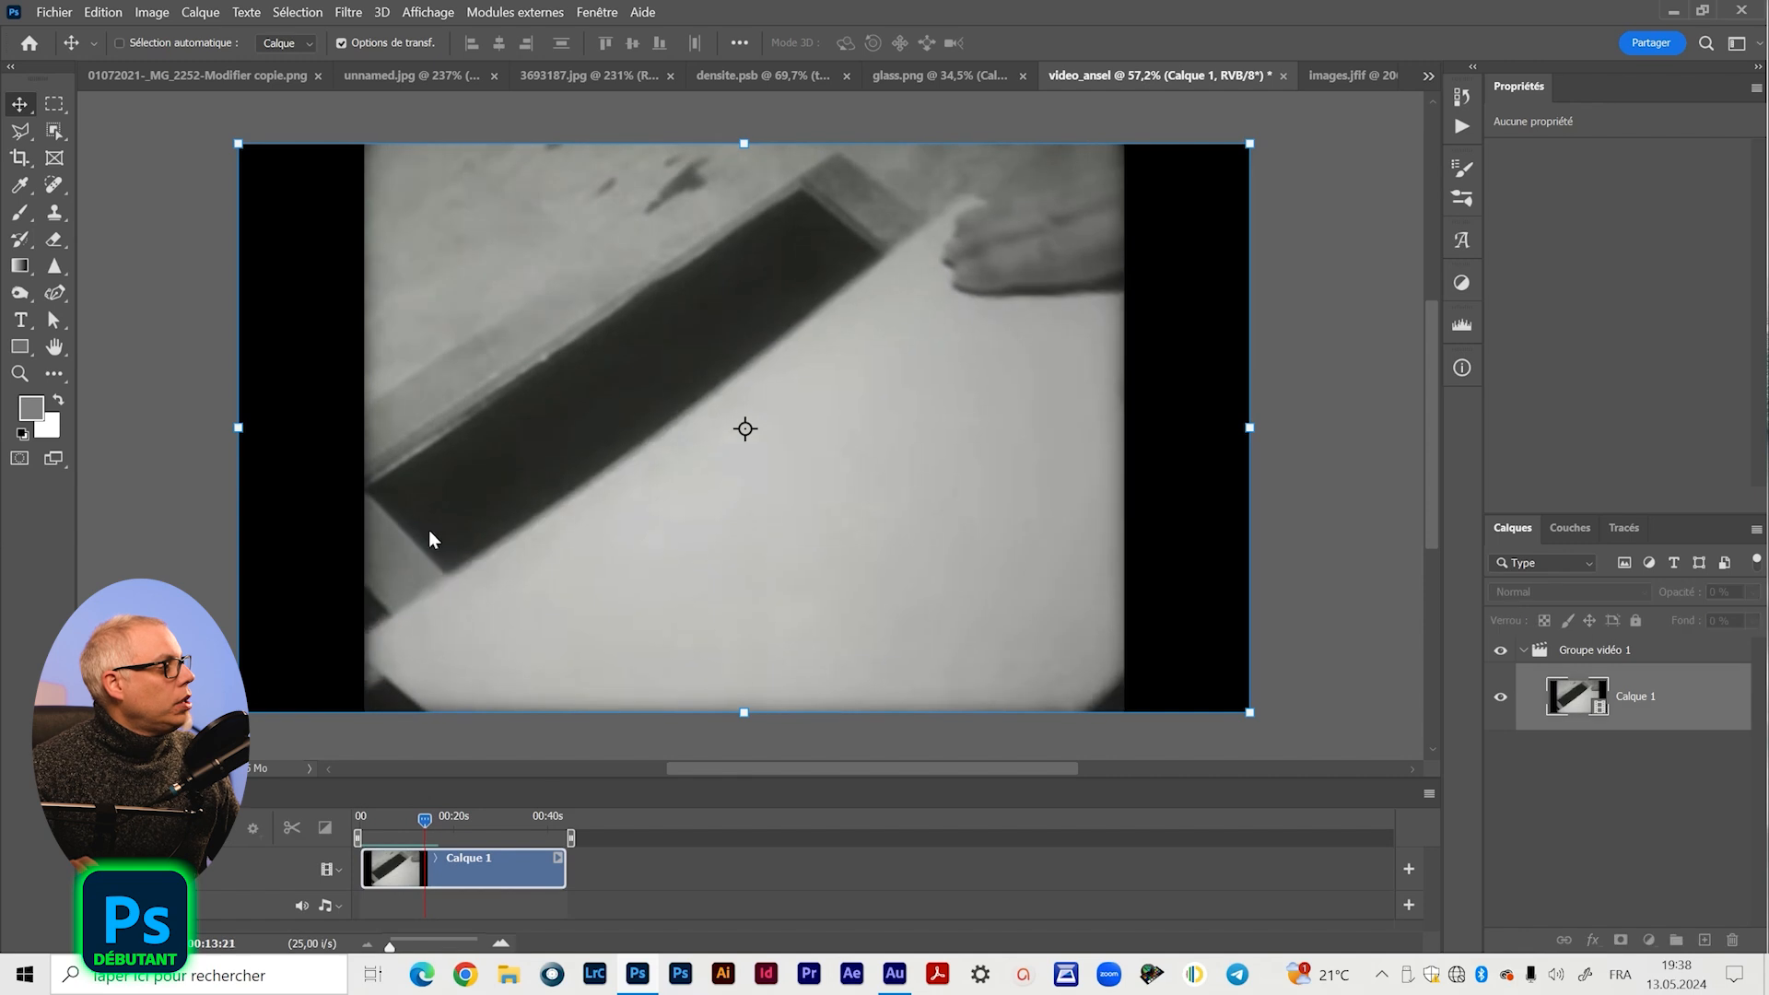
pyautogui.press('space')
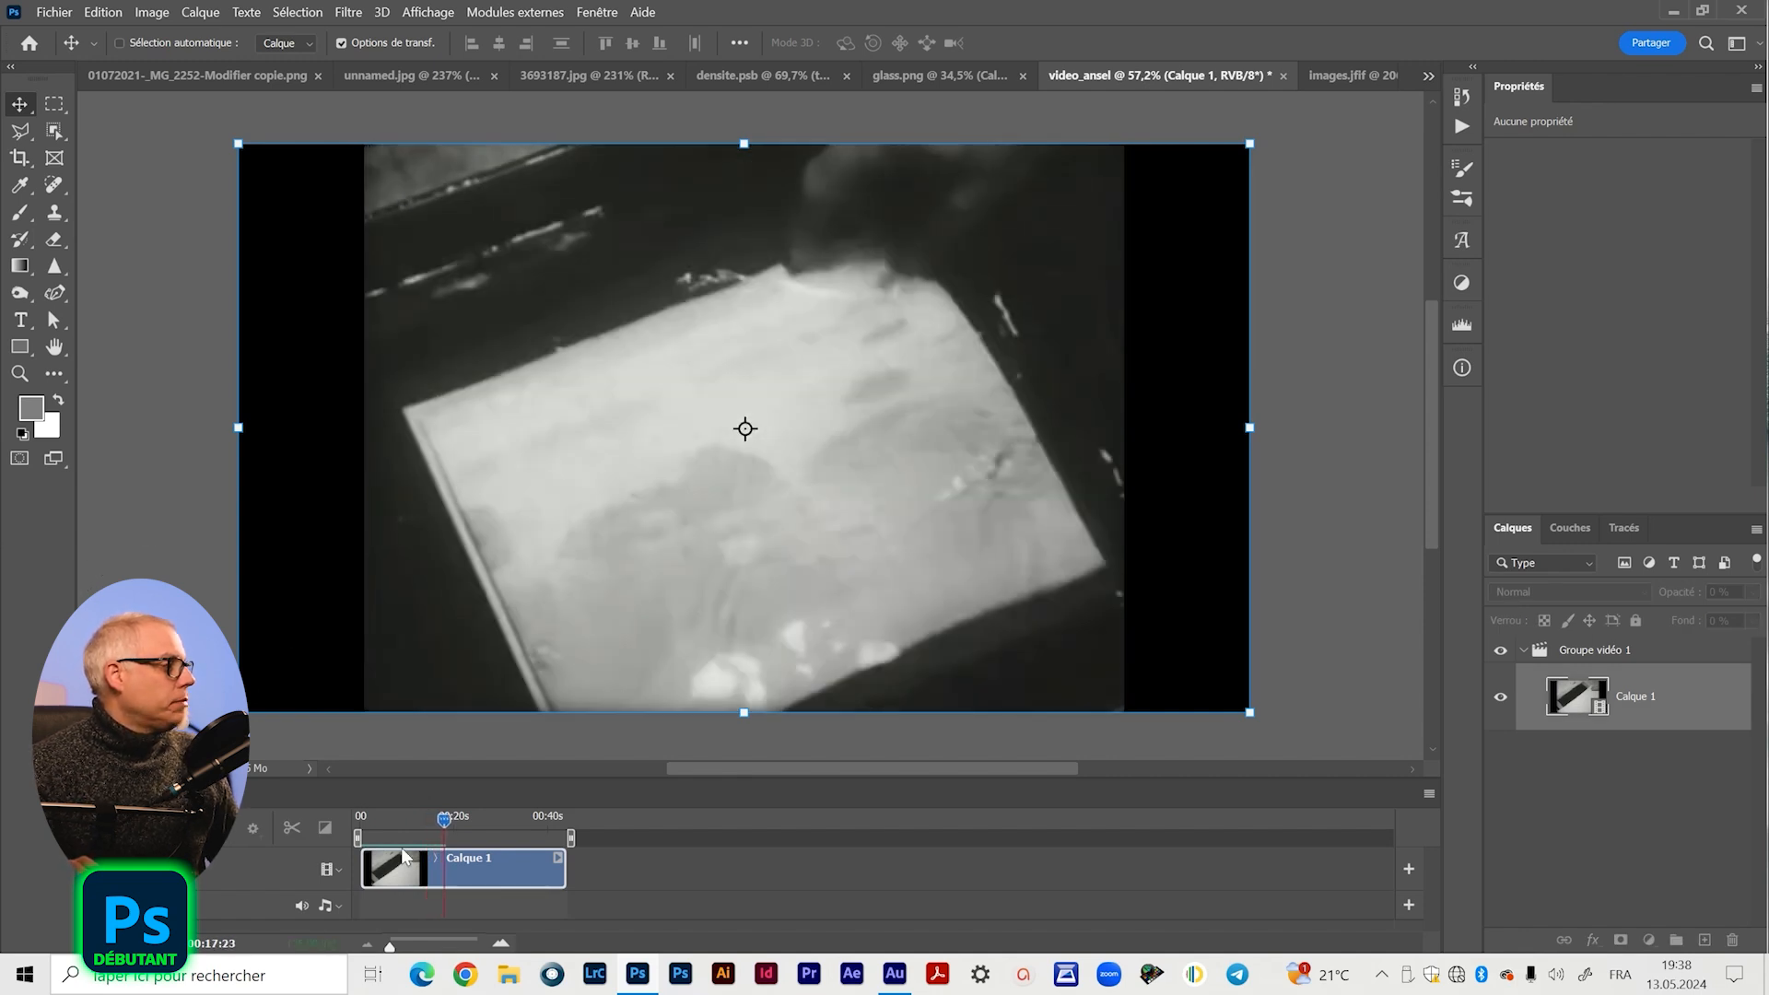
# - Move the playhead to about 21 seconds and play the clip until the finished print at about 28 seconds
pyautogui.moveTo(455, 819); pyautogui.dragTo(461, 823)
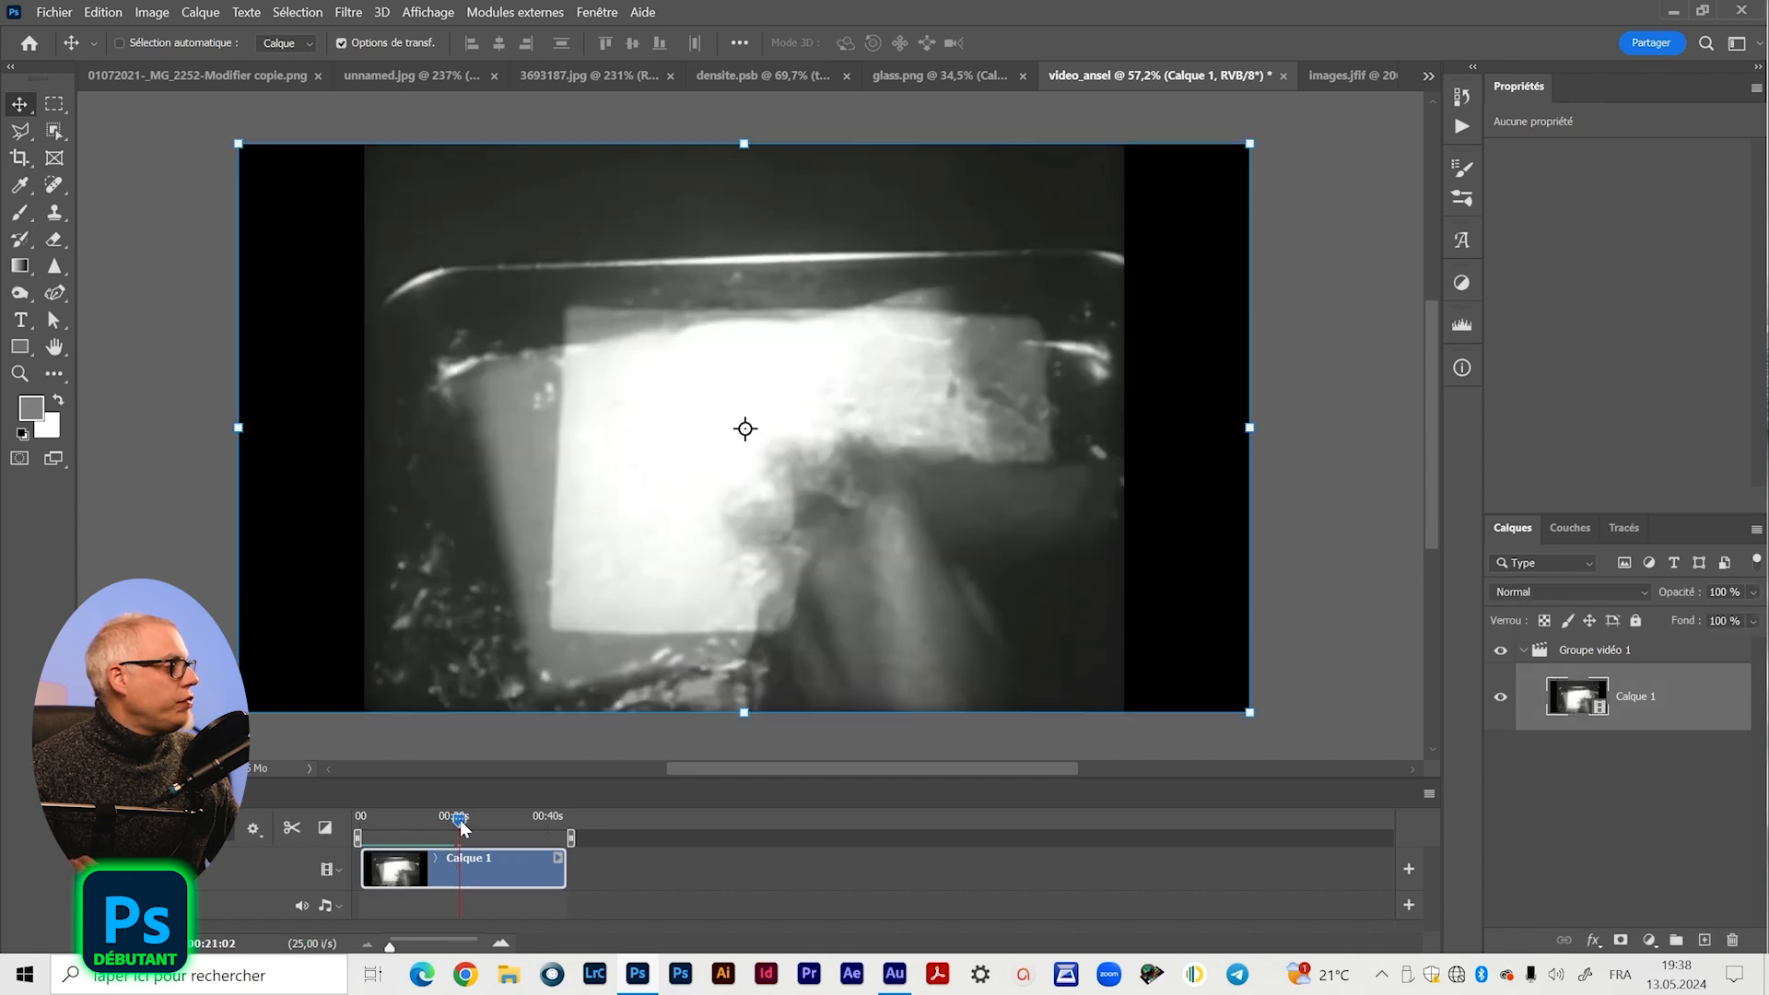
pyautogui.press('space')
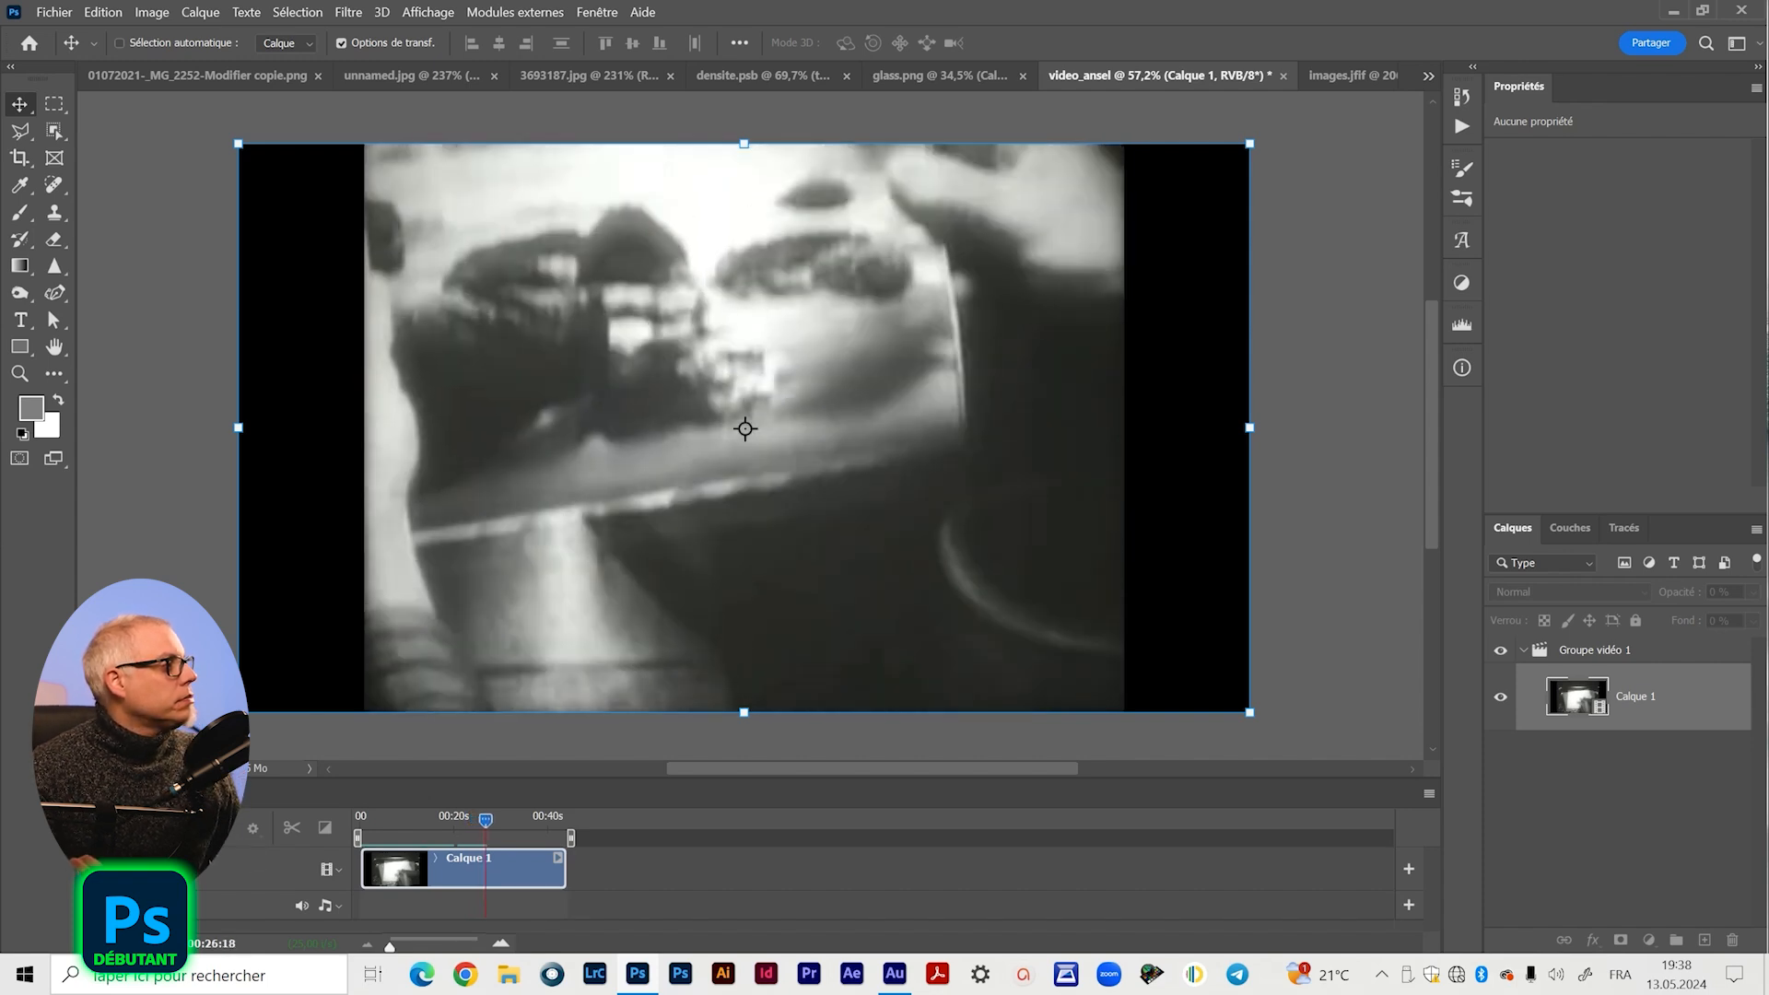
pyautogui.press('space')
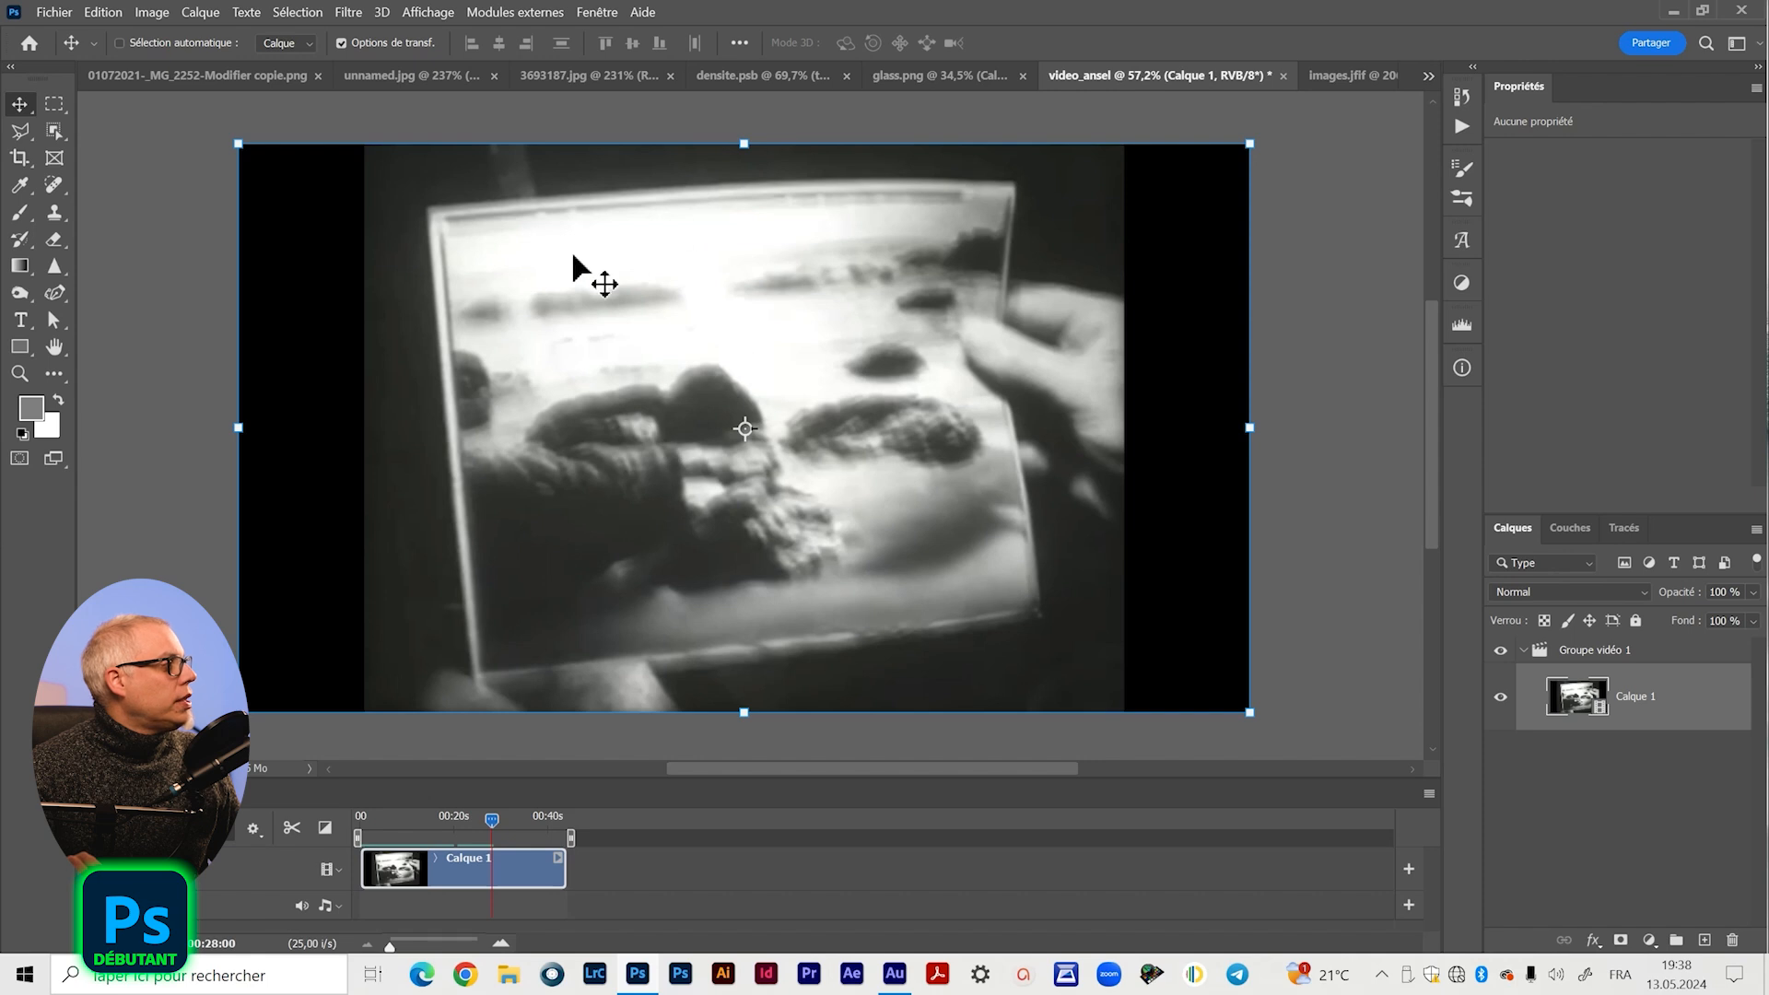
# - Activate the Burn tool (Densité +) and examine the finished print by playing the clip from about 30 to 32 seconds
pyautogui.click(20, 297)
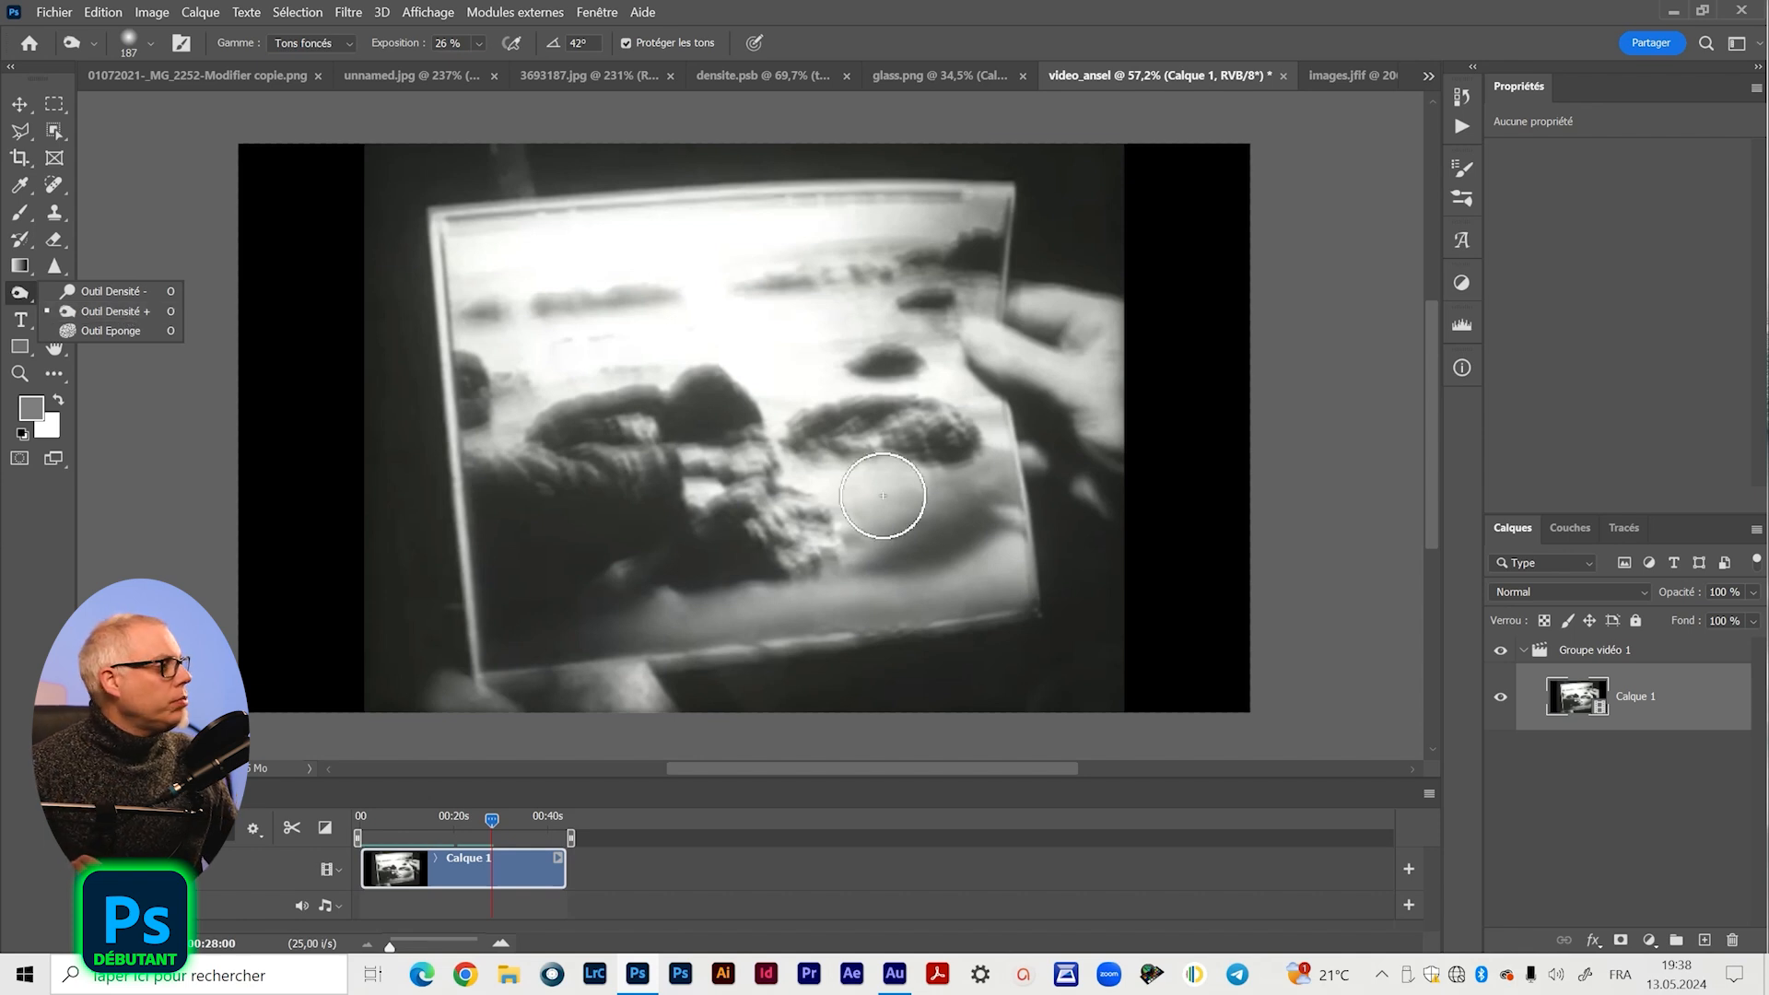
pyautogui.moveTo(491, 818); pyautogui.dragTo(505, 823)
pyautogui.press('space')
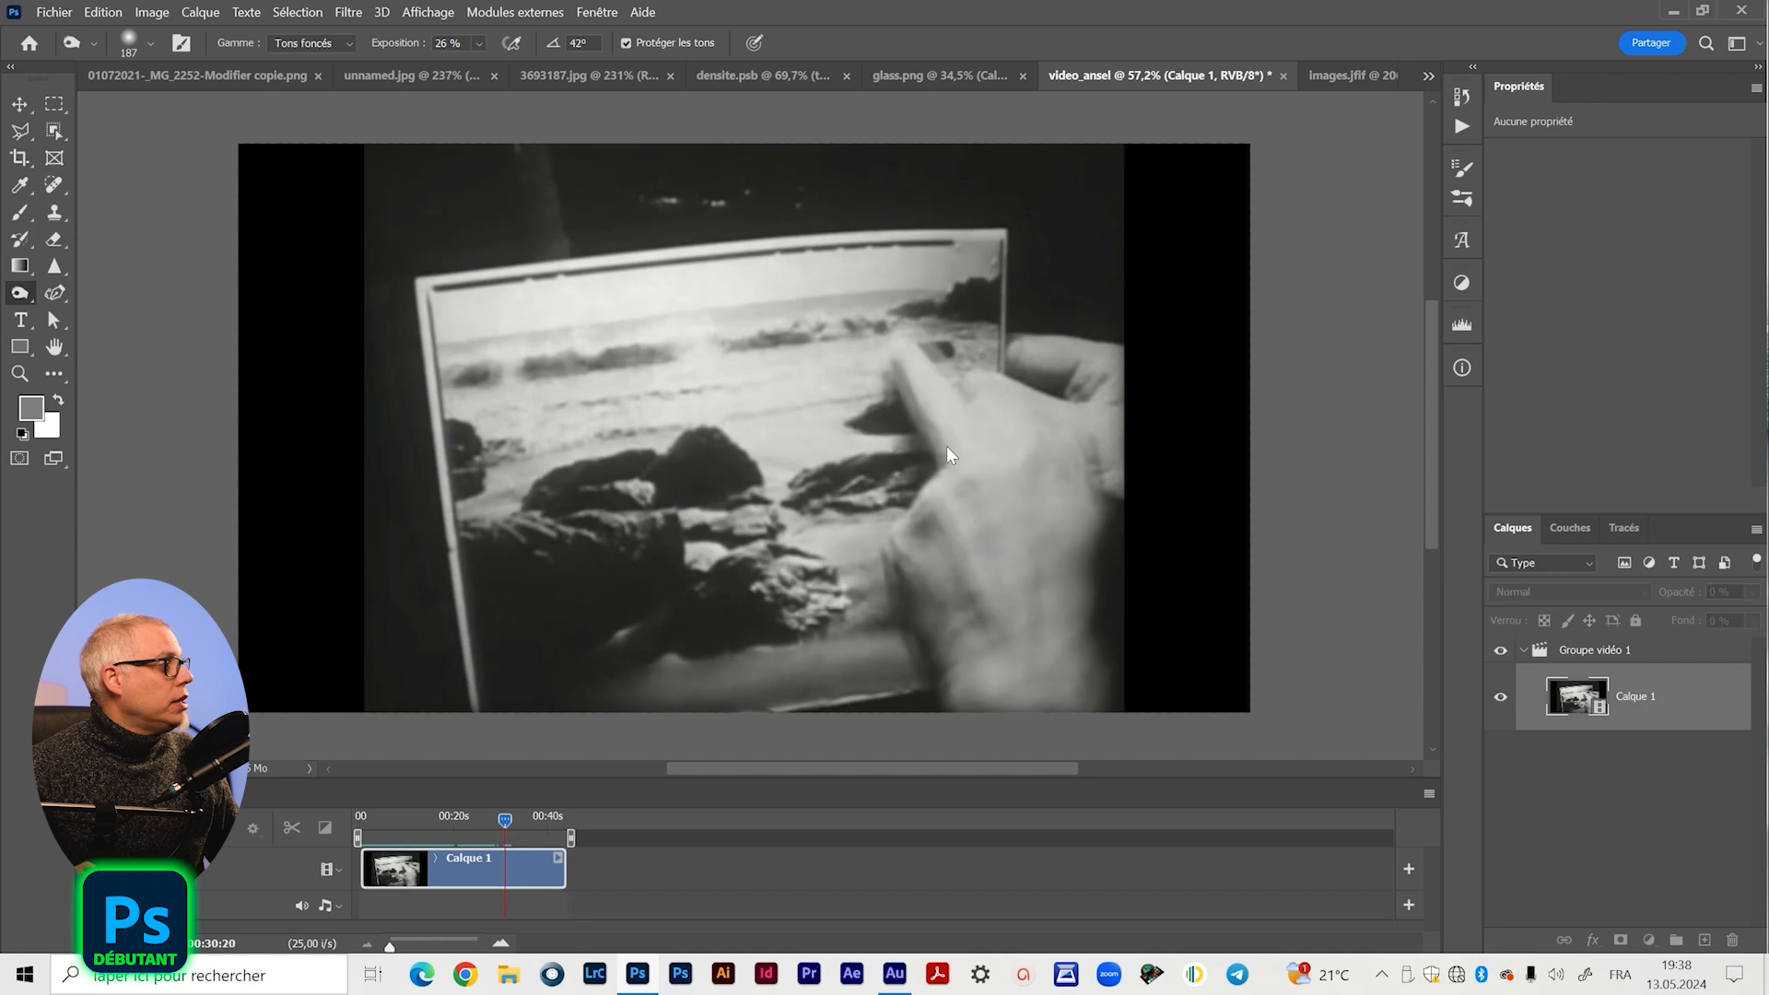
pyautogui.press('space')
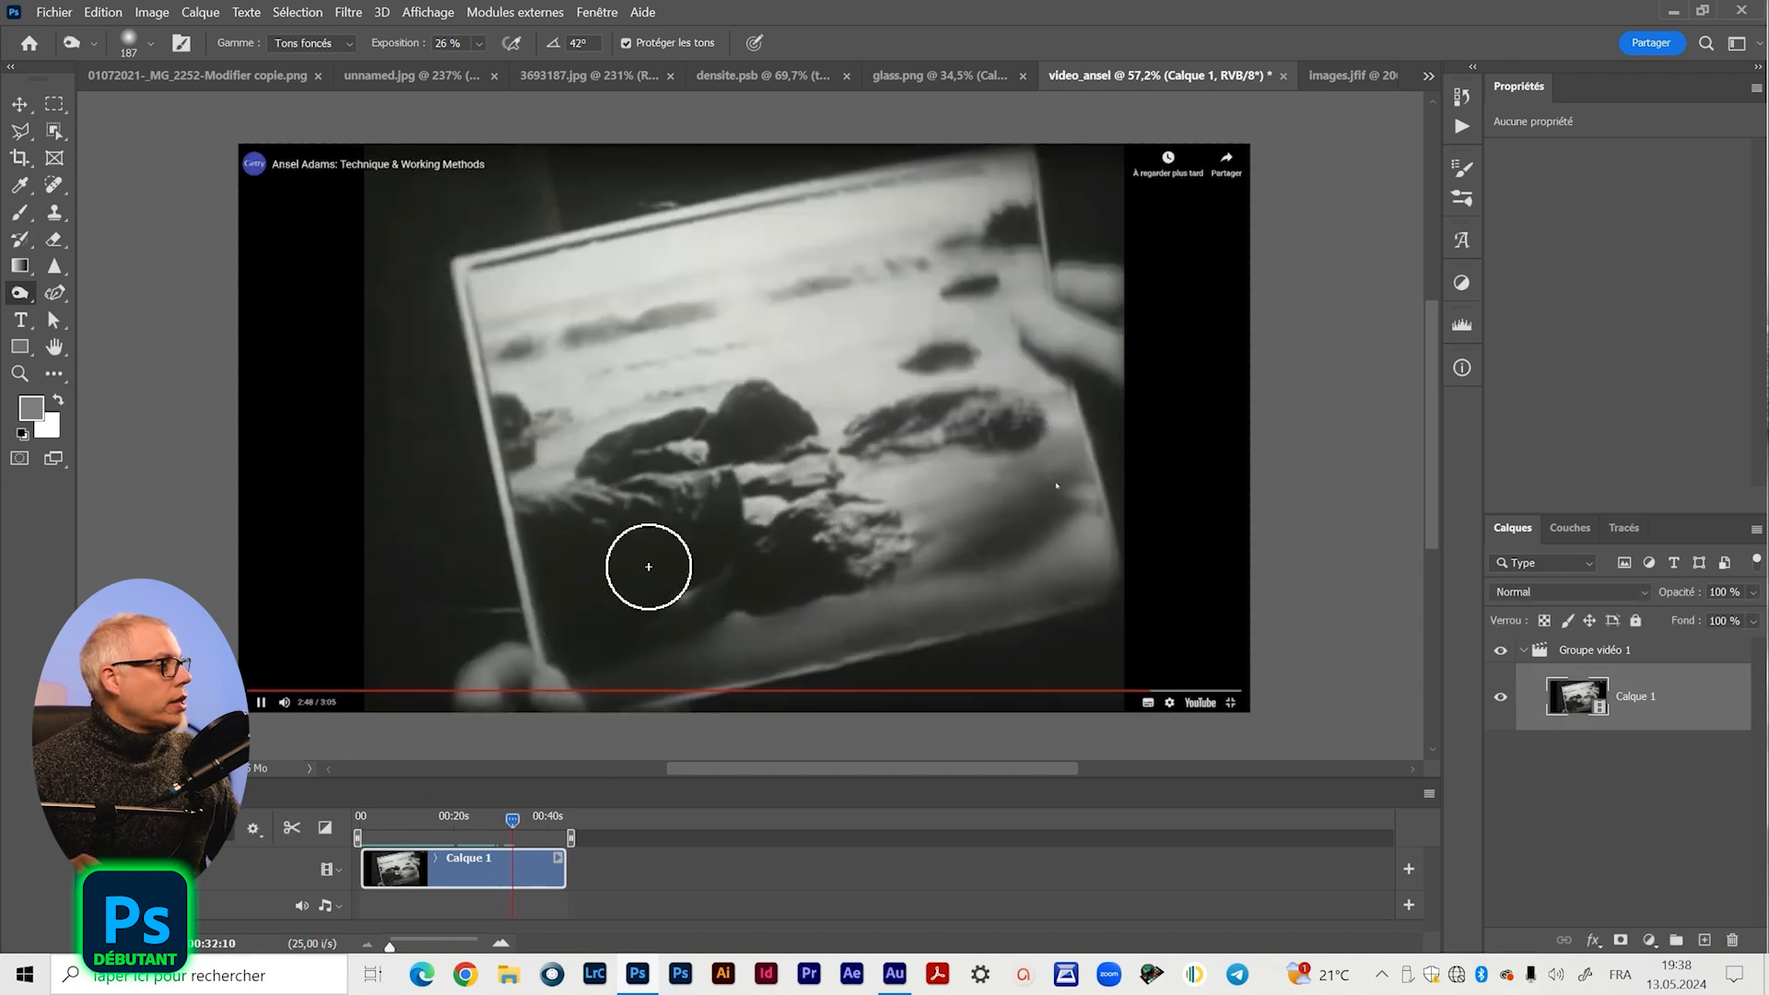
# - Replay the darkroom exposure from about 6 seconds, pausing at about 10 seconds and again at about 16 seconds
pyautogui.moveTo(430, 822); pyautogui.dragTo(395, 827)
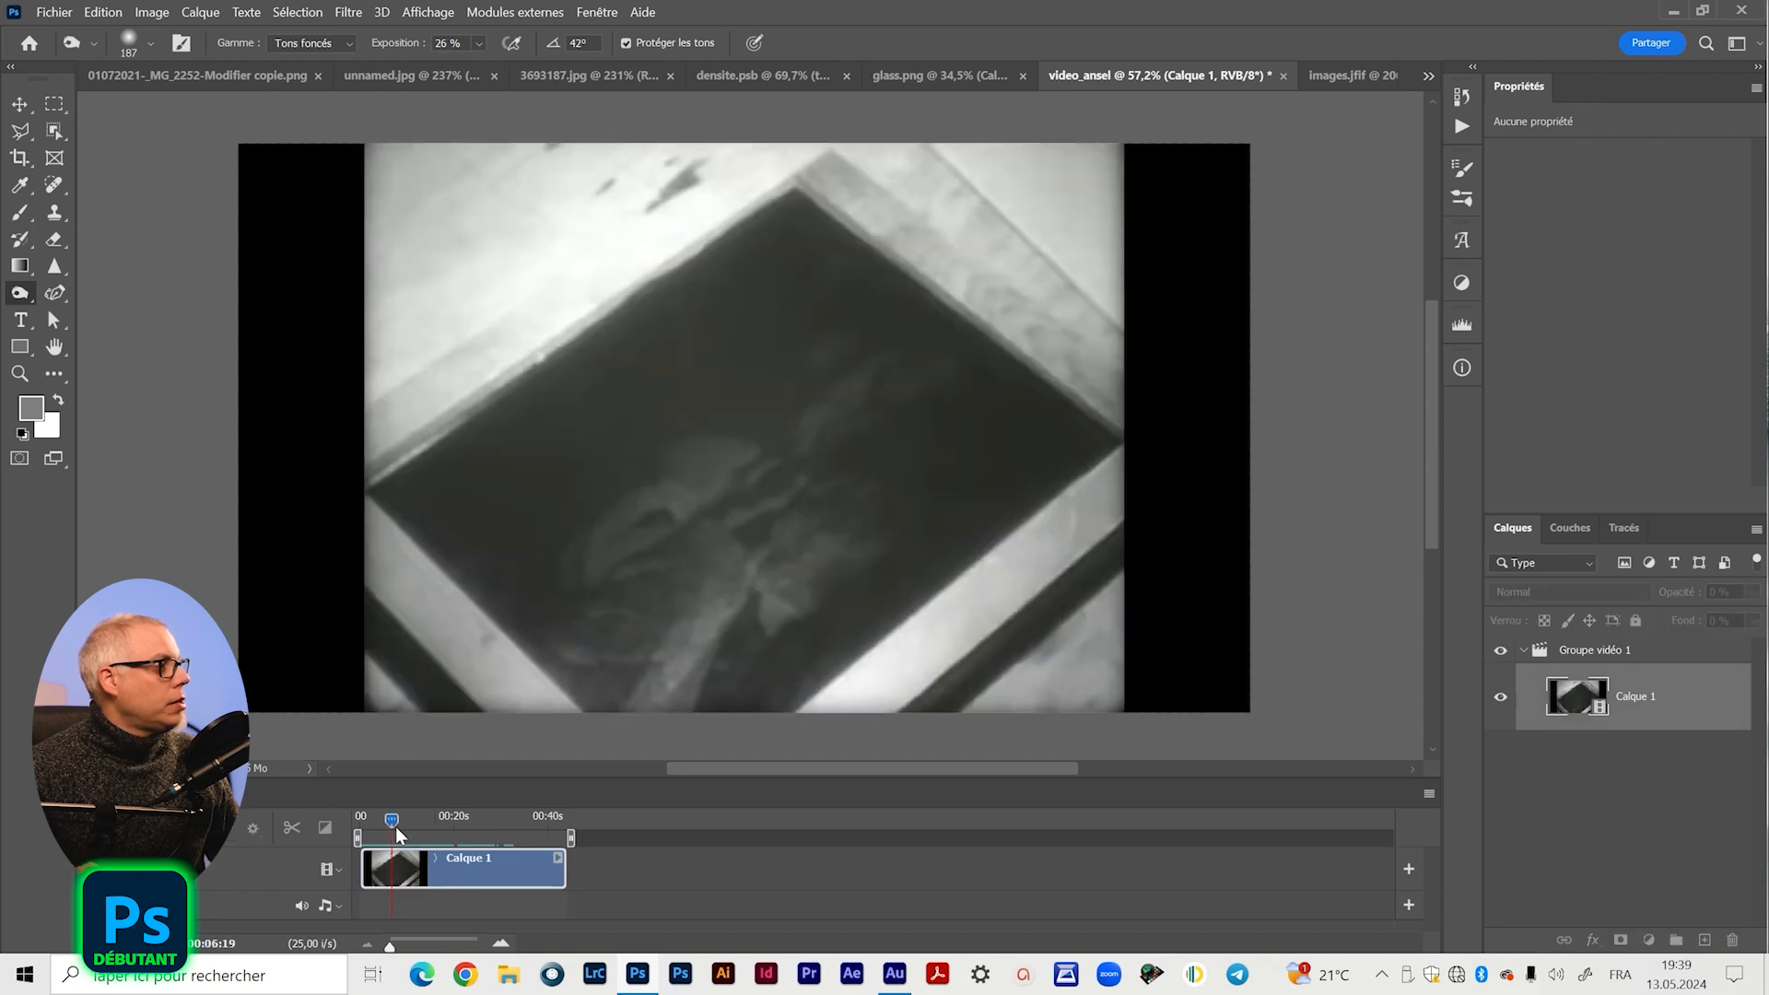
pyautogui.press('space')
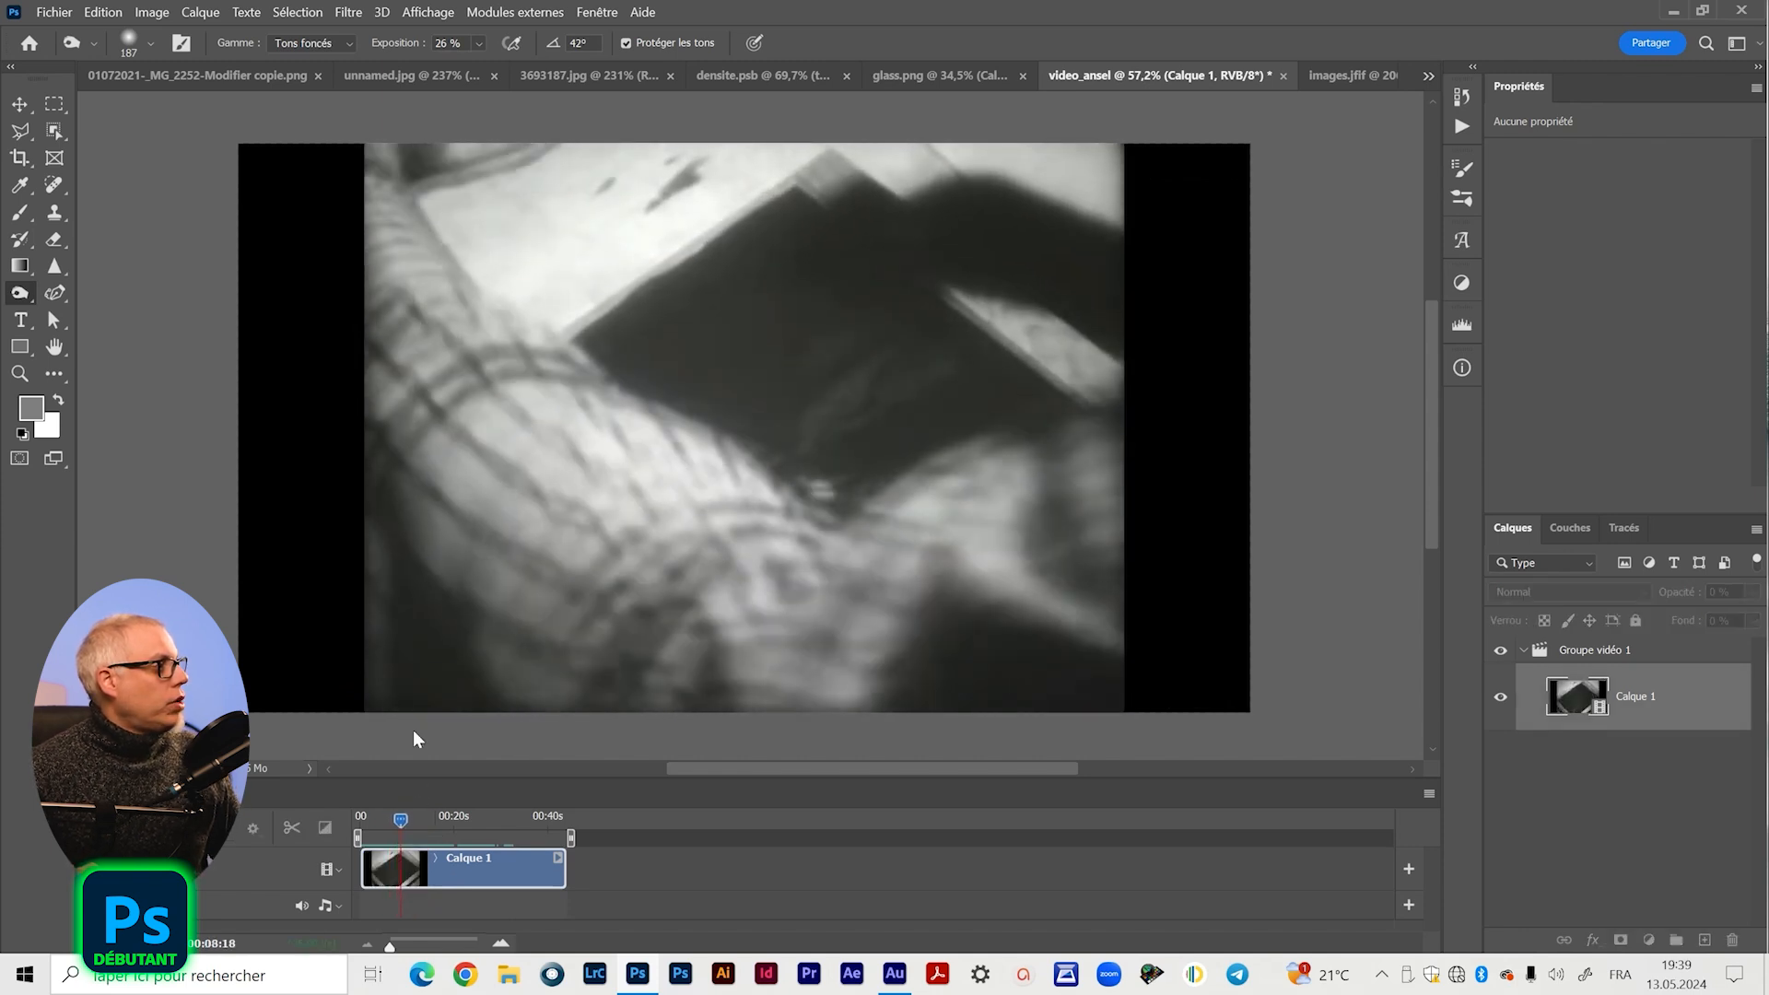
pyautogui.press('space')
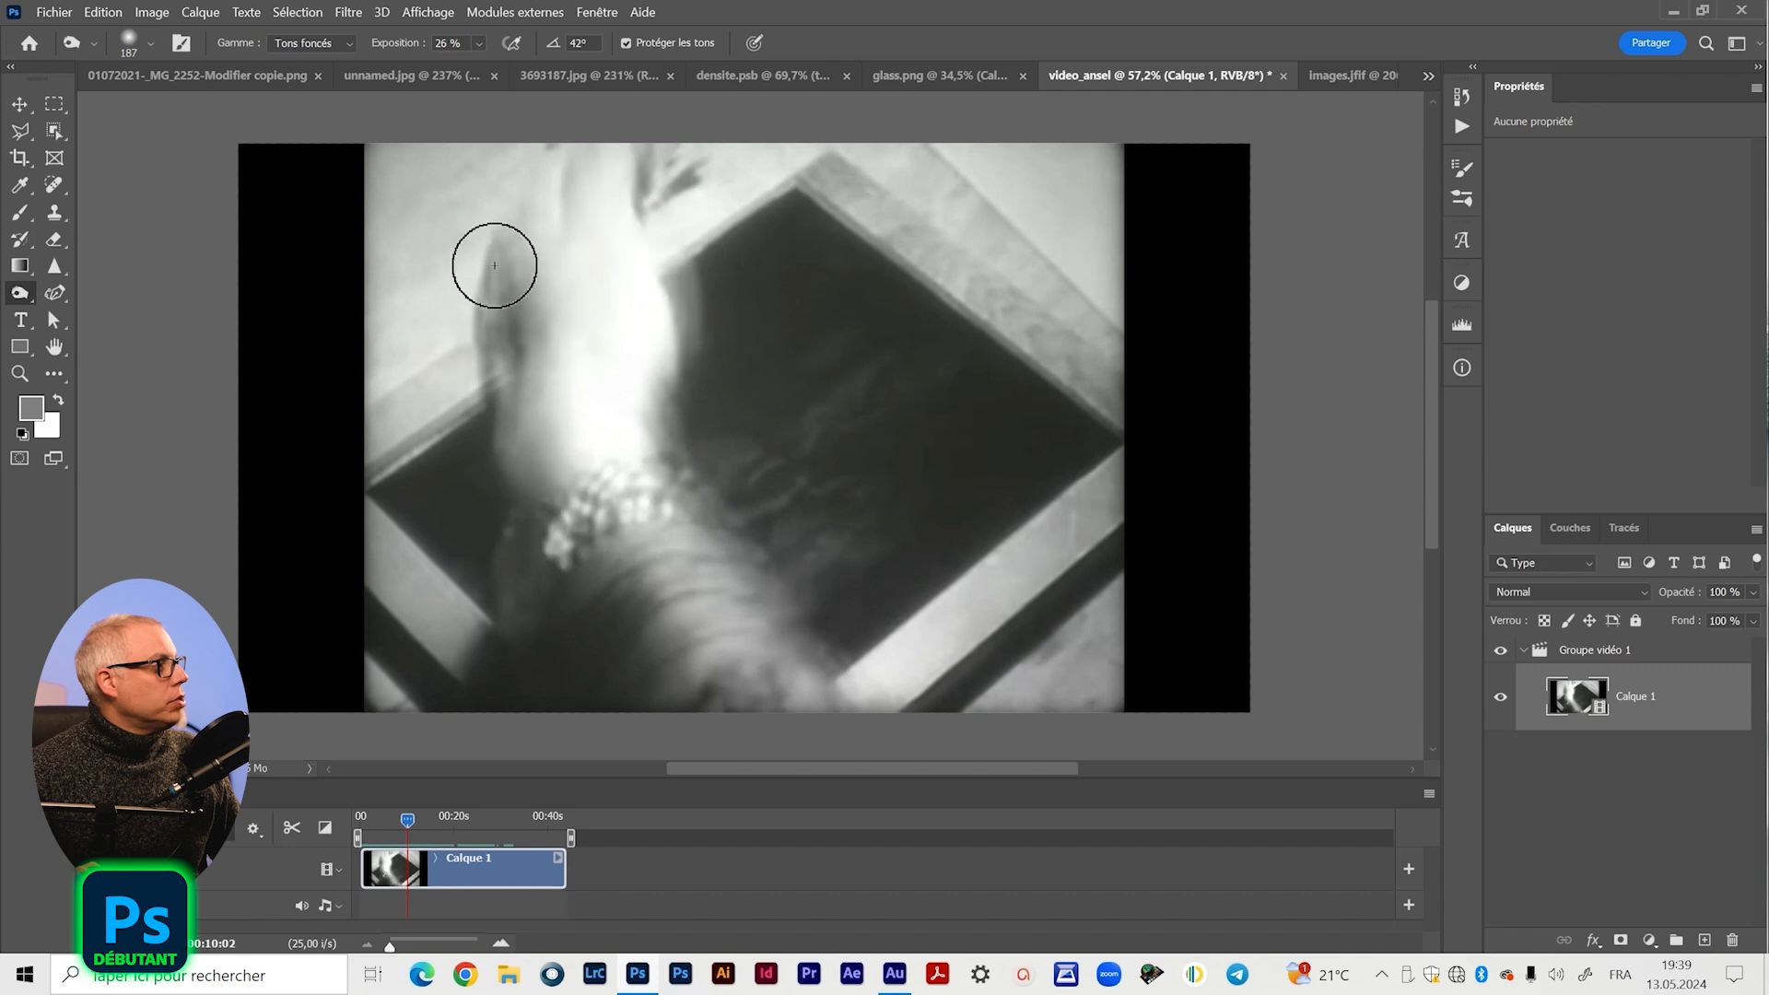
pyautogui.press('space')
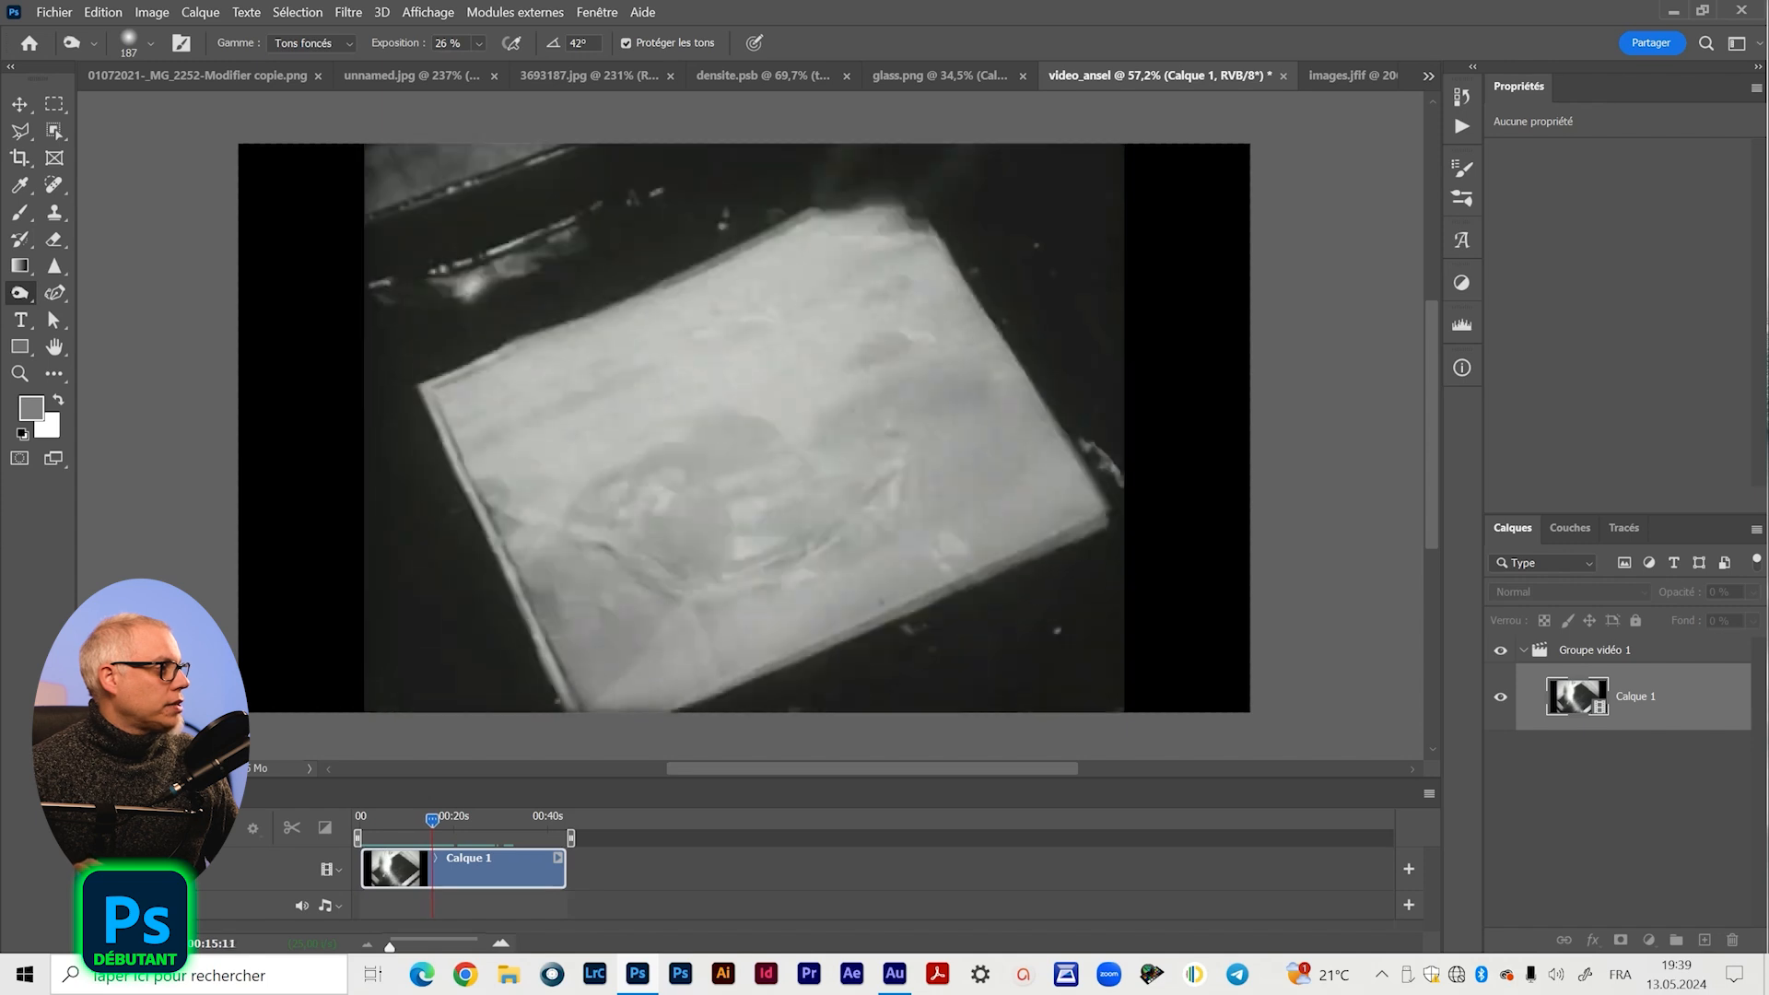
pyautogui.press('space')
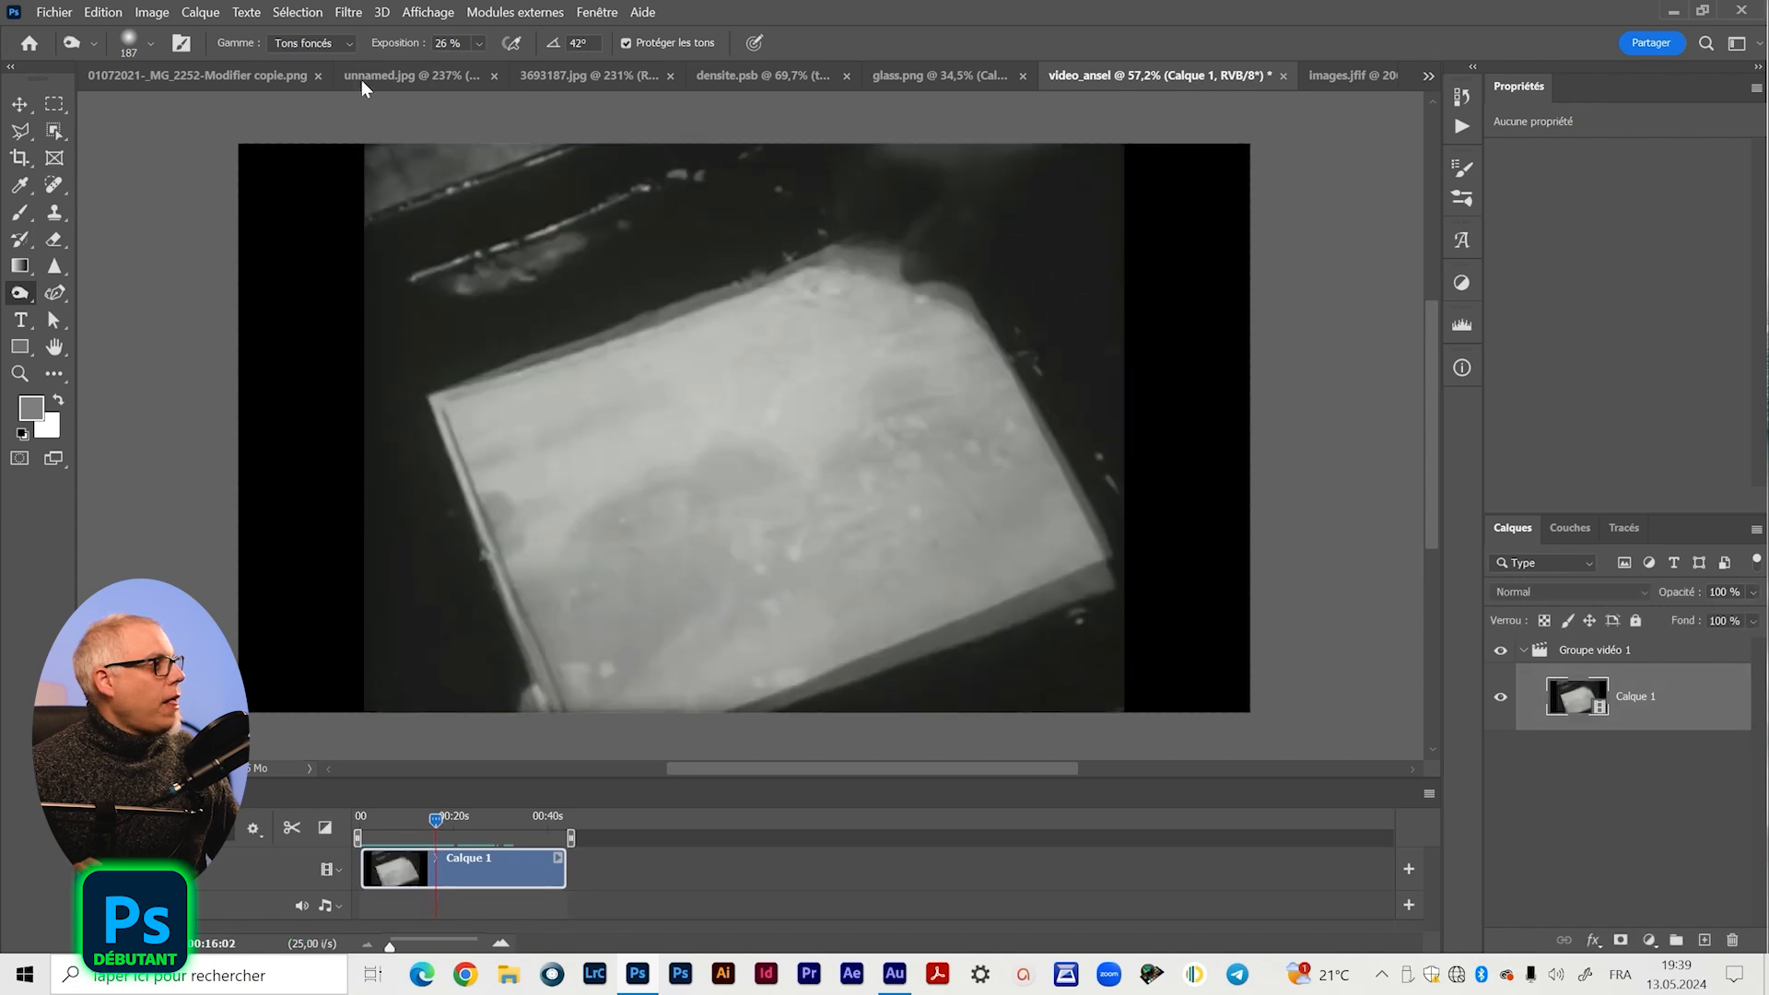
# - Activate the Dodge tool (Densité -) and close the video_ansel document without saving its changes
pyautogui.rightClick(18, 295)
pyautogui.click(73, 291)
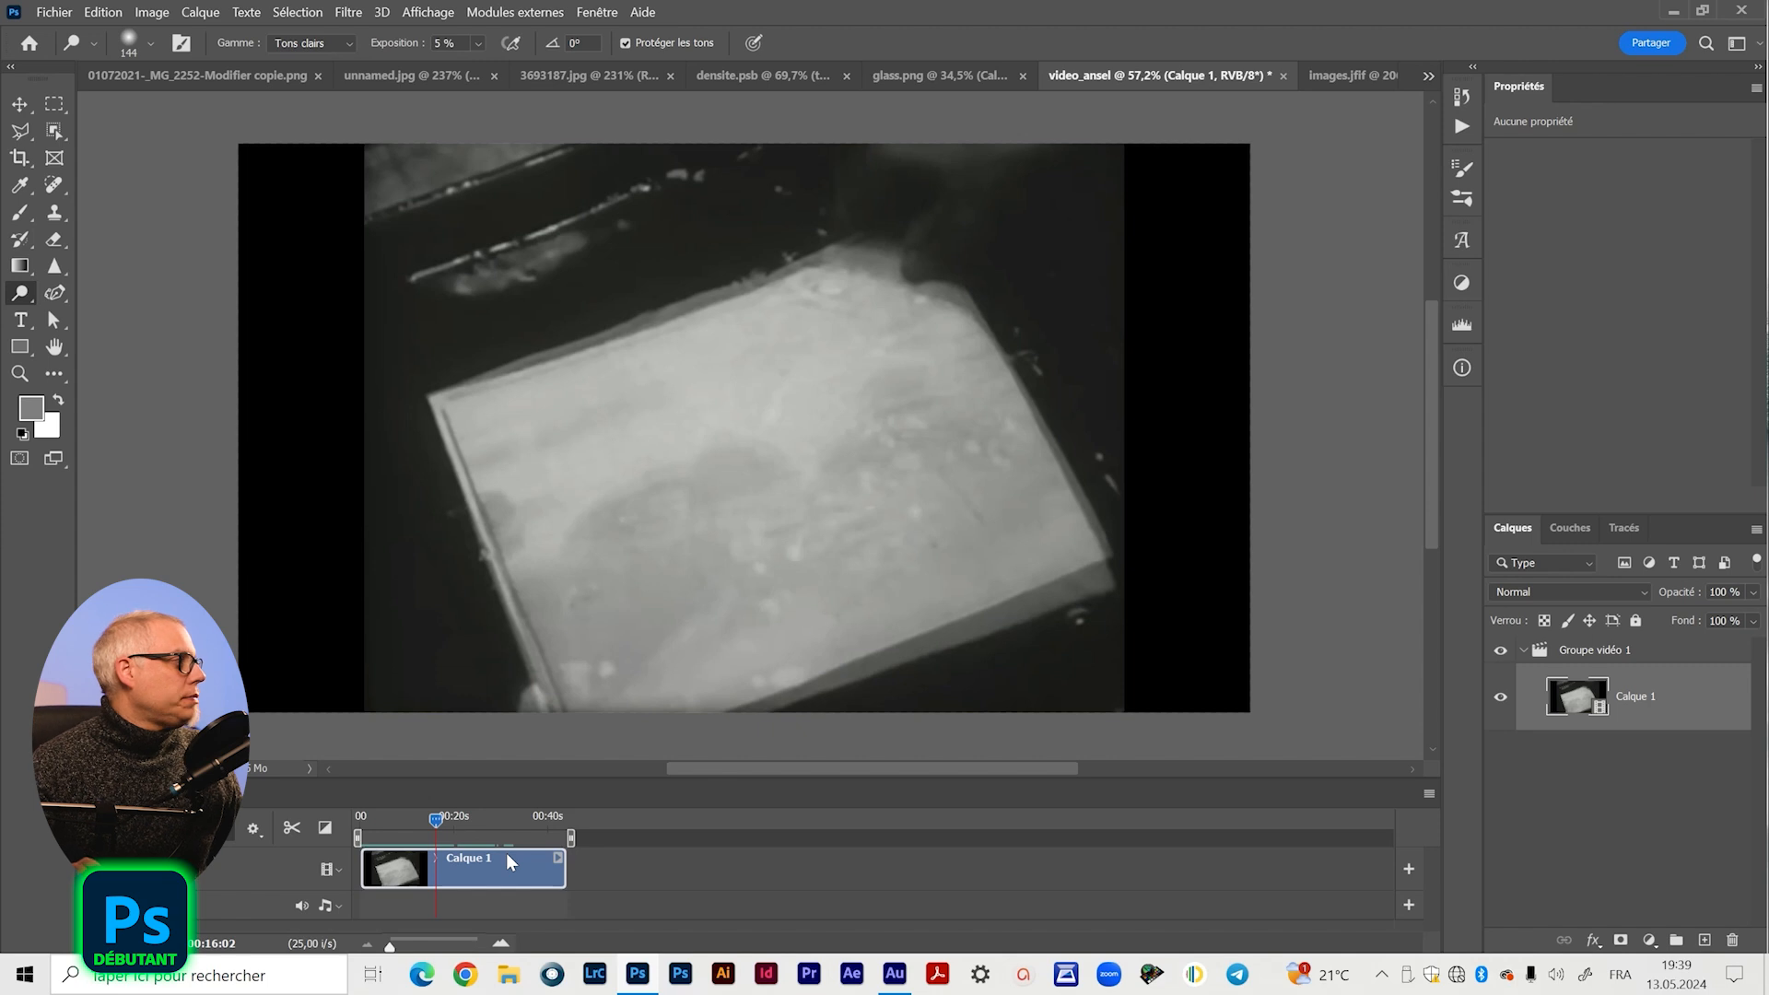
pyautogui.click(1283, 76)
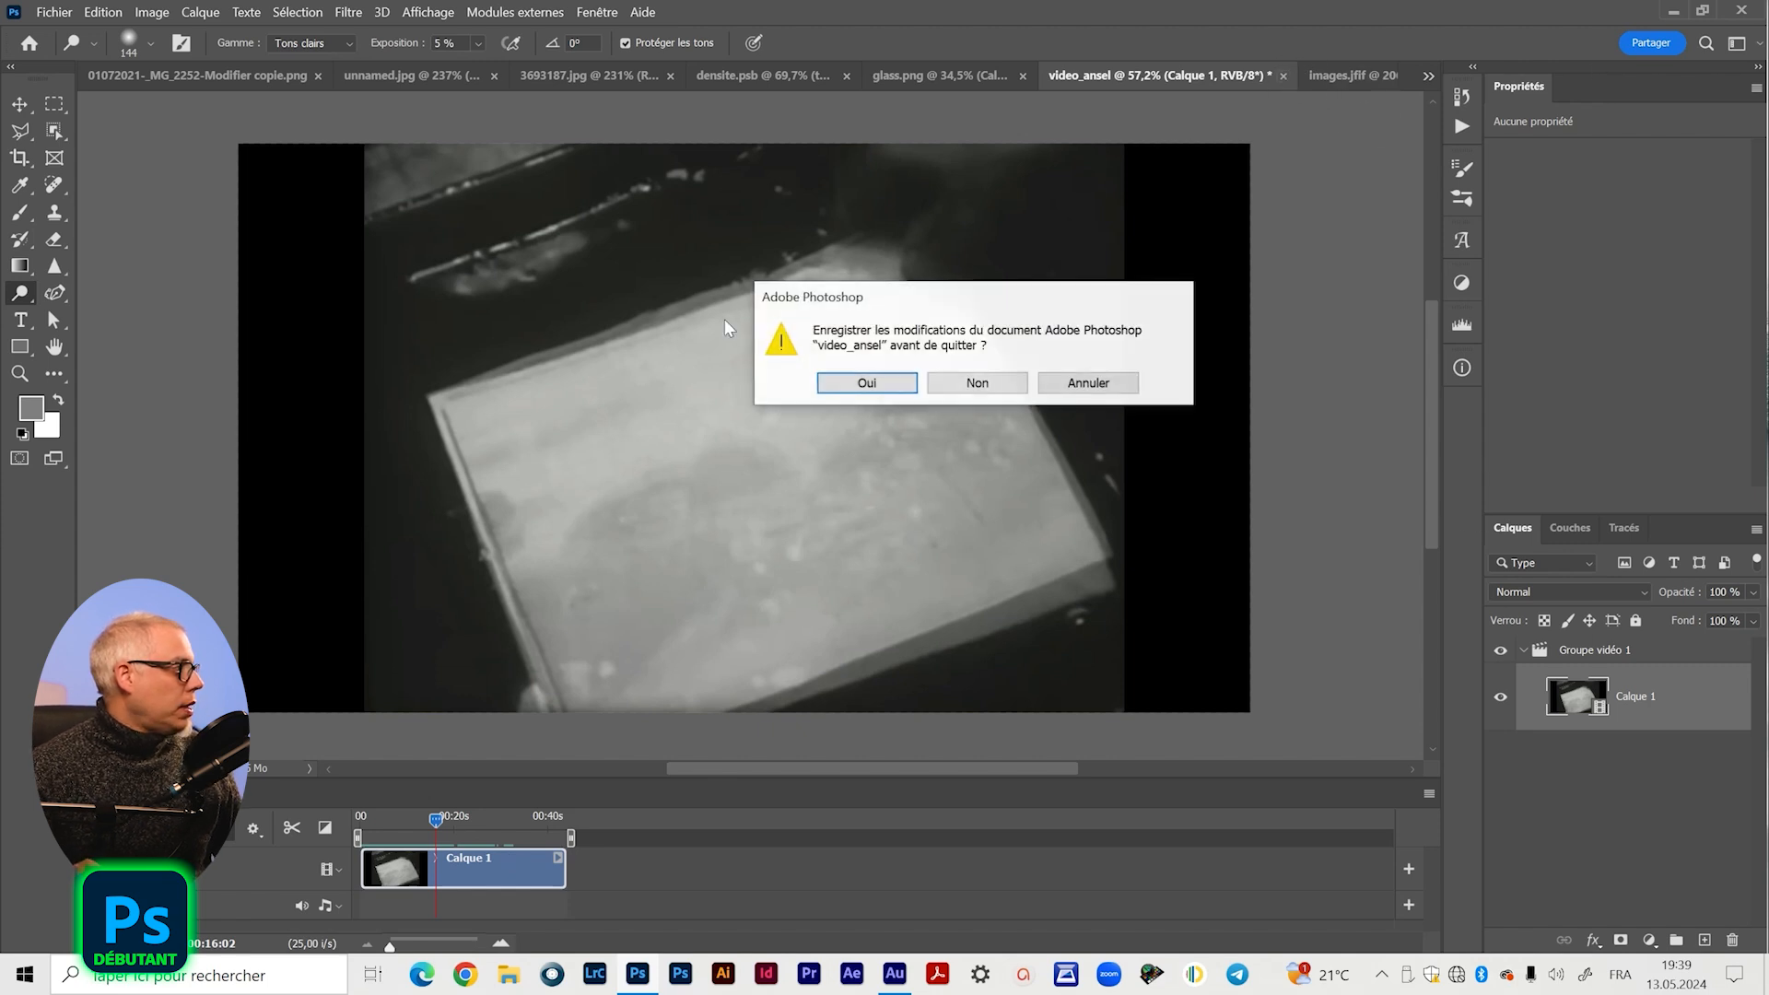
pyautogui.click(971, 379)
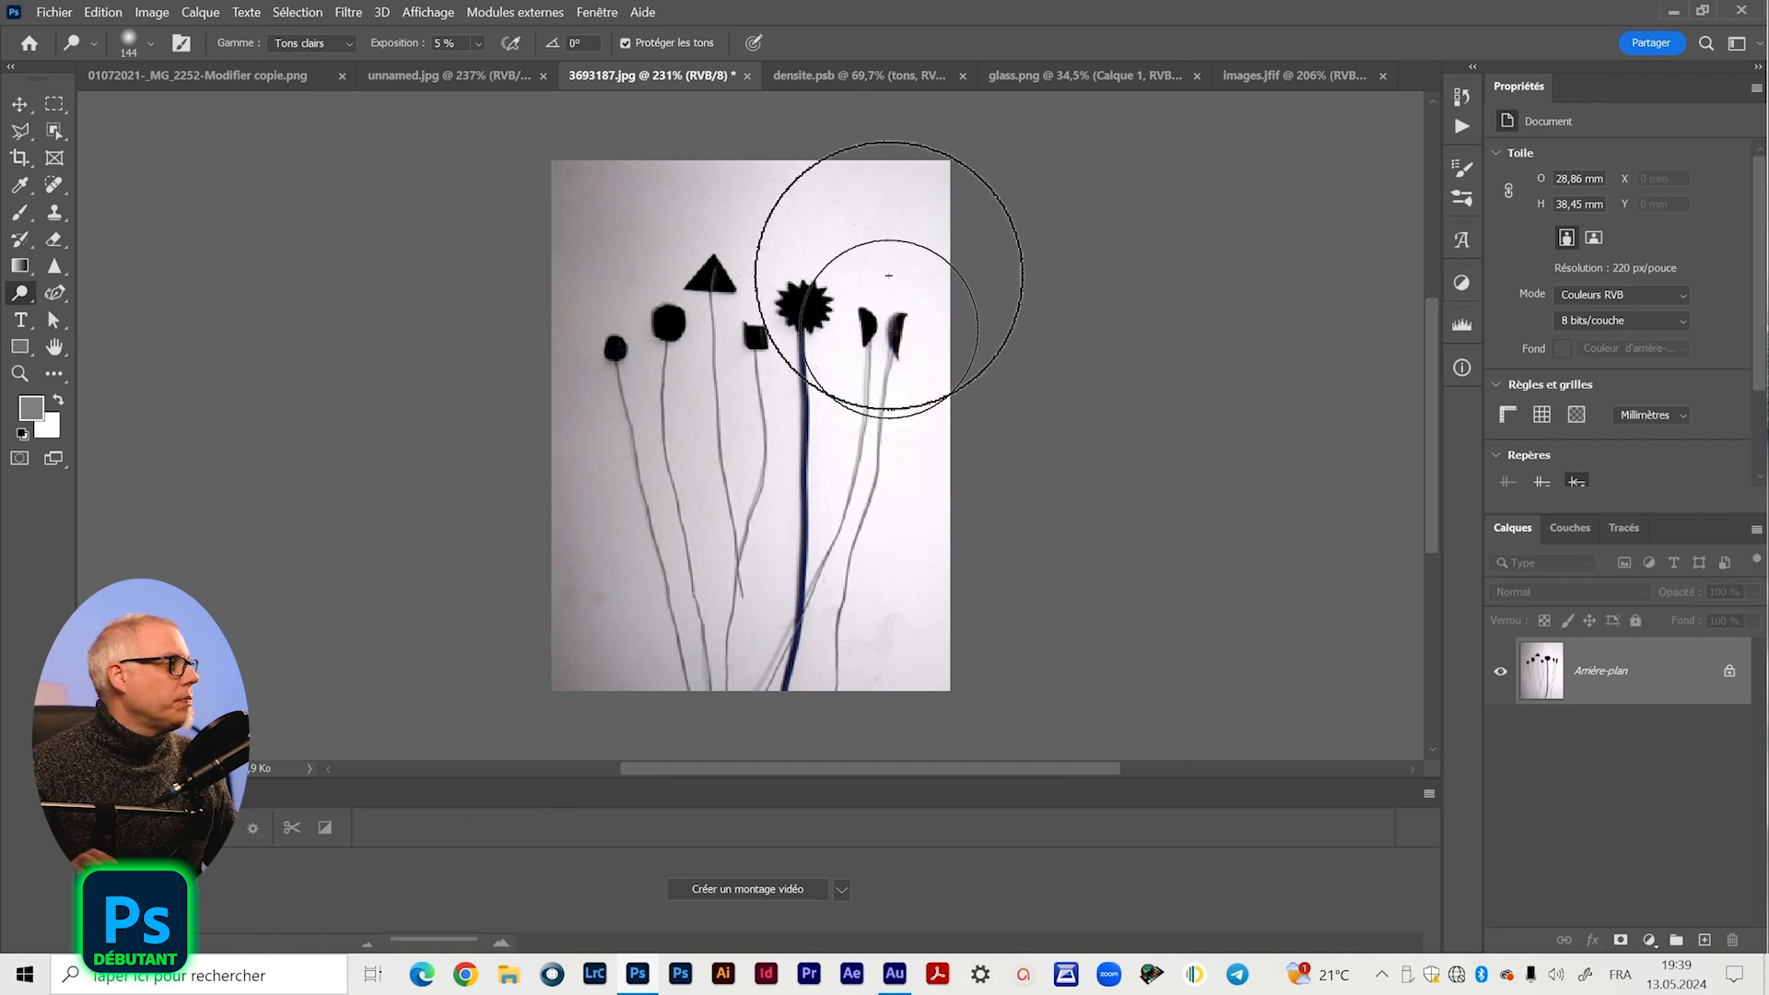
# - Close 3693187.jpg and images.jfif and bring densite.psb to the front
pyautogui.click(747, 76)
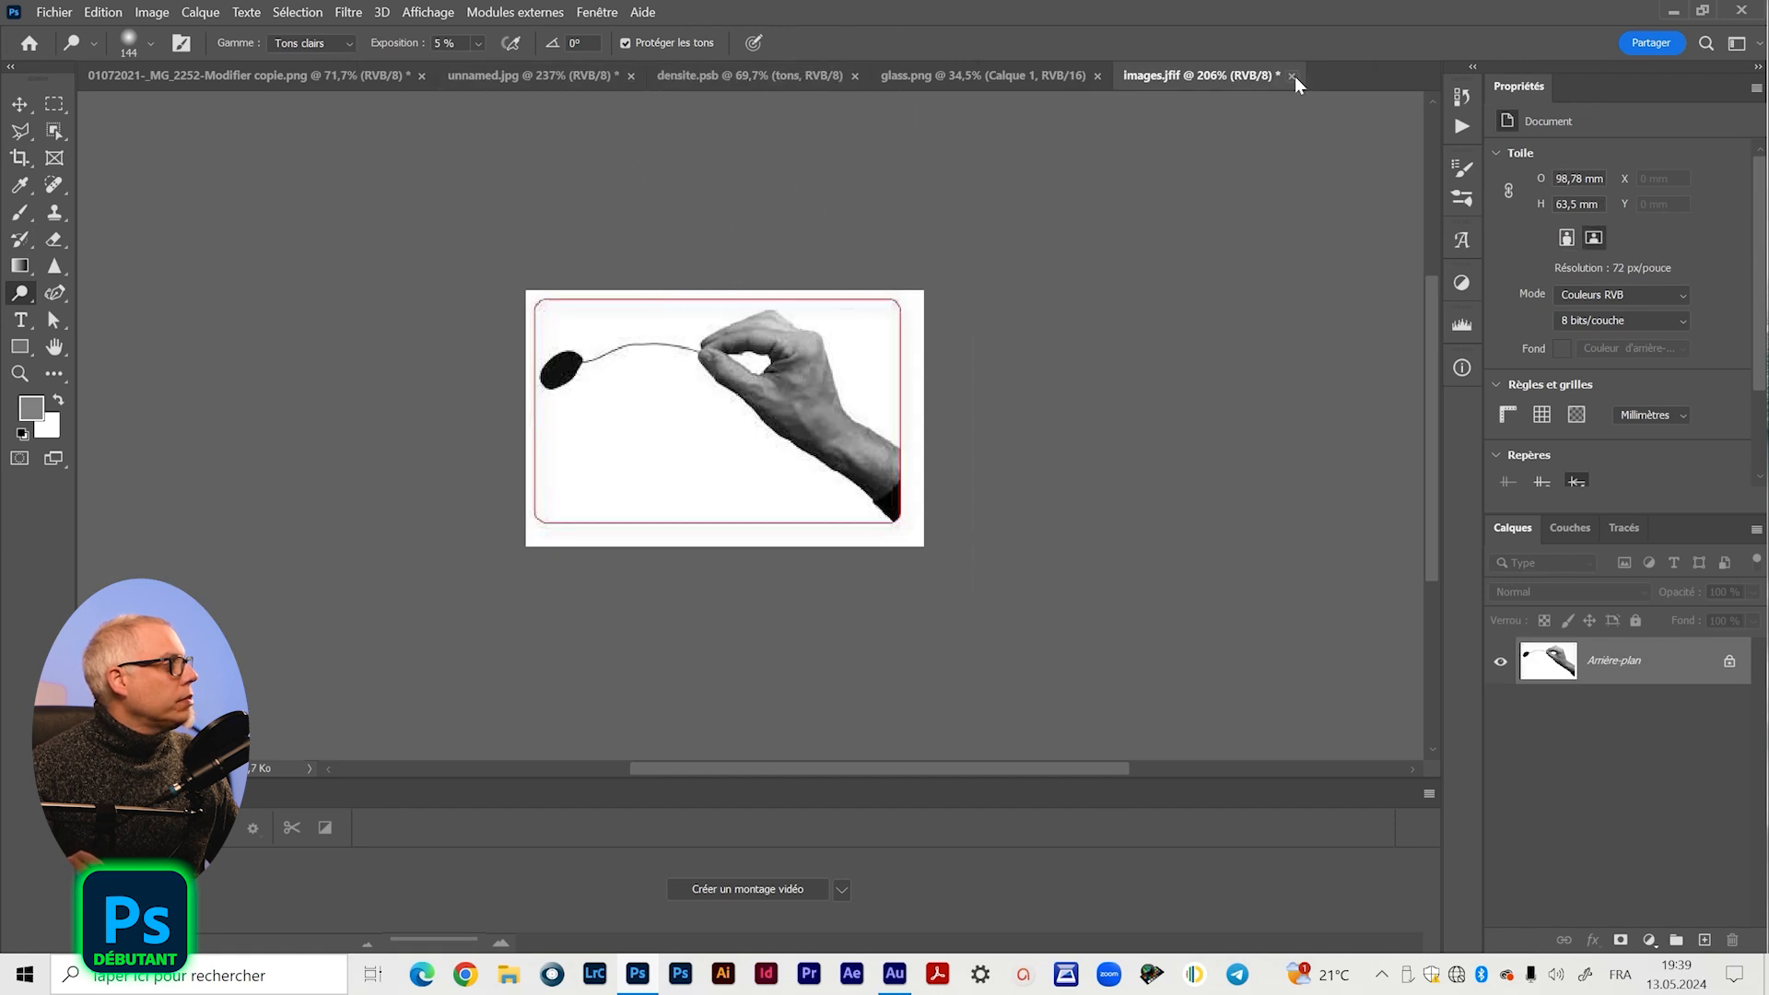
pyautogui.click(1293, 76)
pyautogui.click(714, 79)
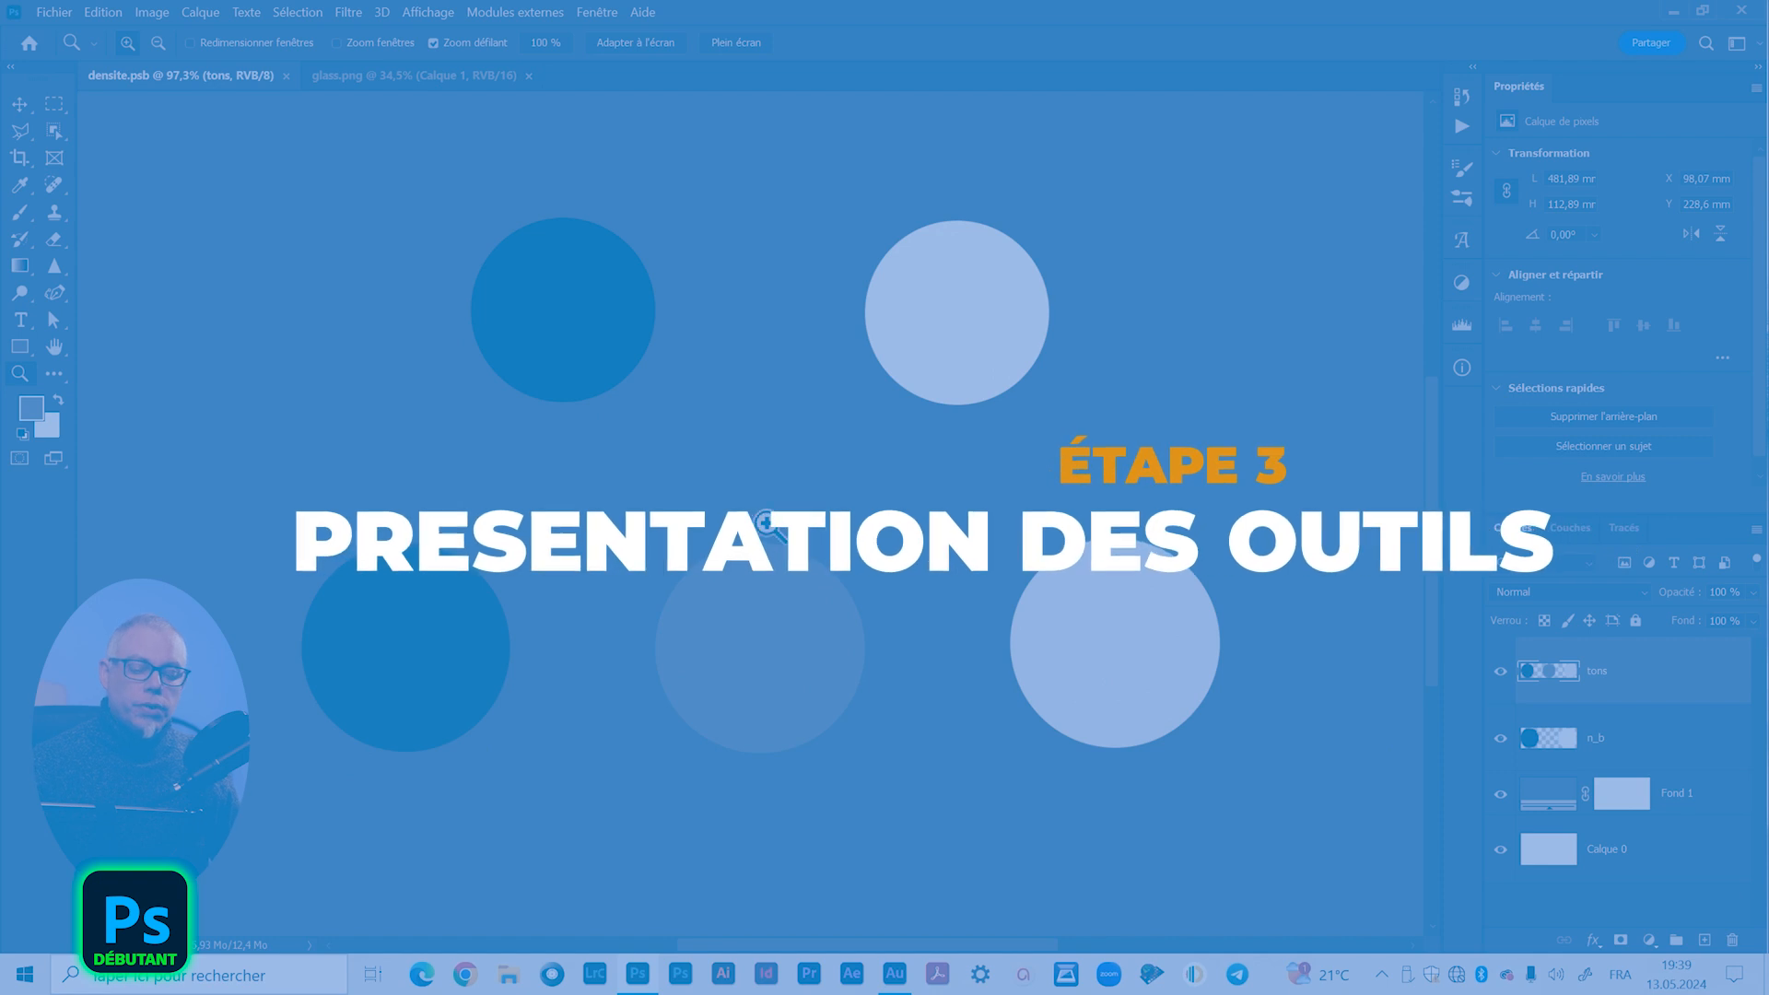
# - In densite.psb, show the Dodge tool (Densité -), return to the Move tool and deselect the tons layer
pyautogui.press('o')
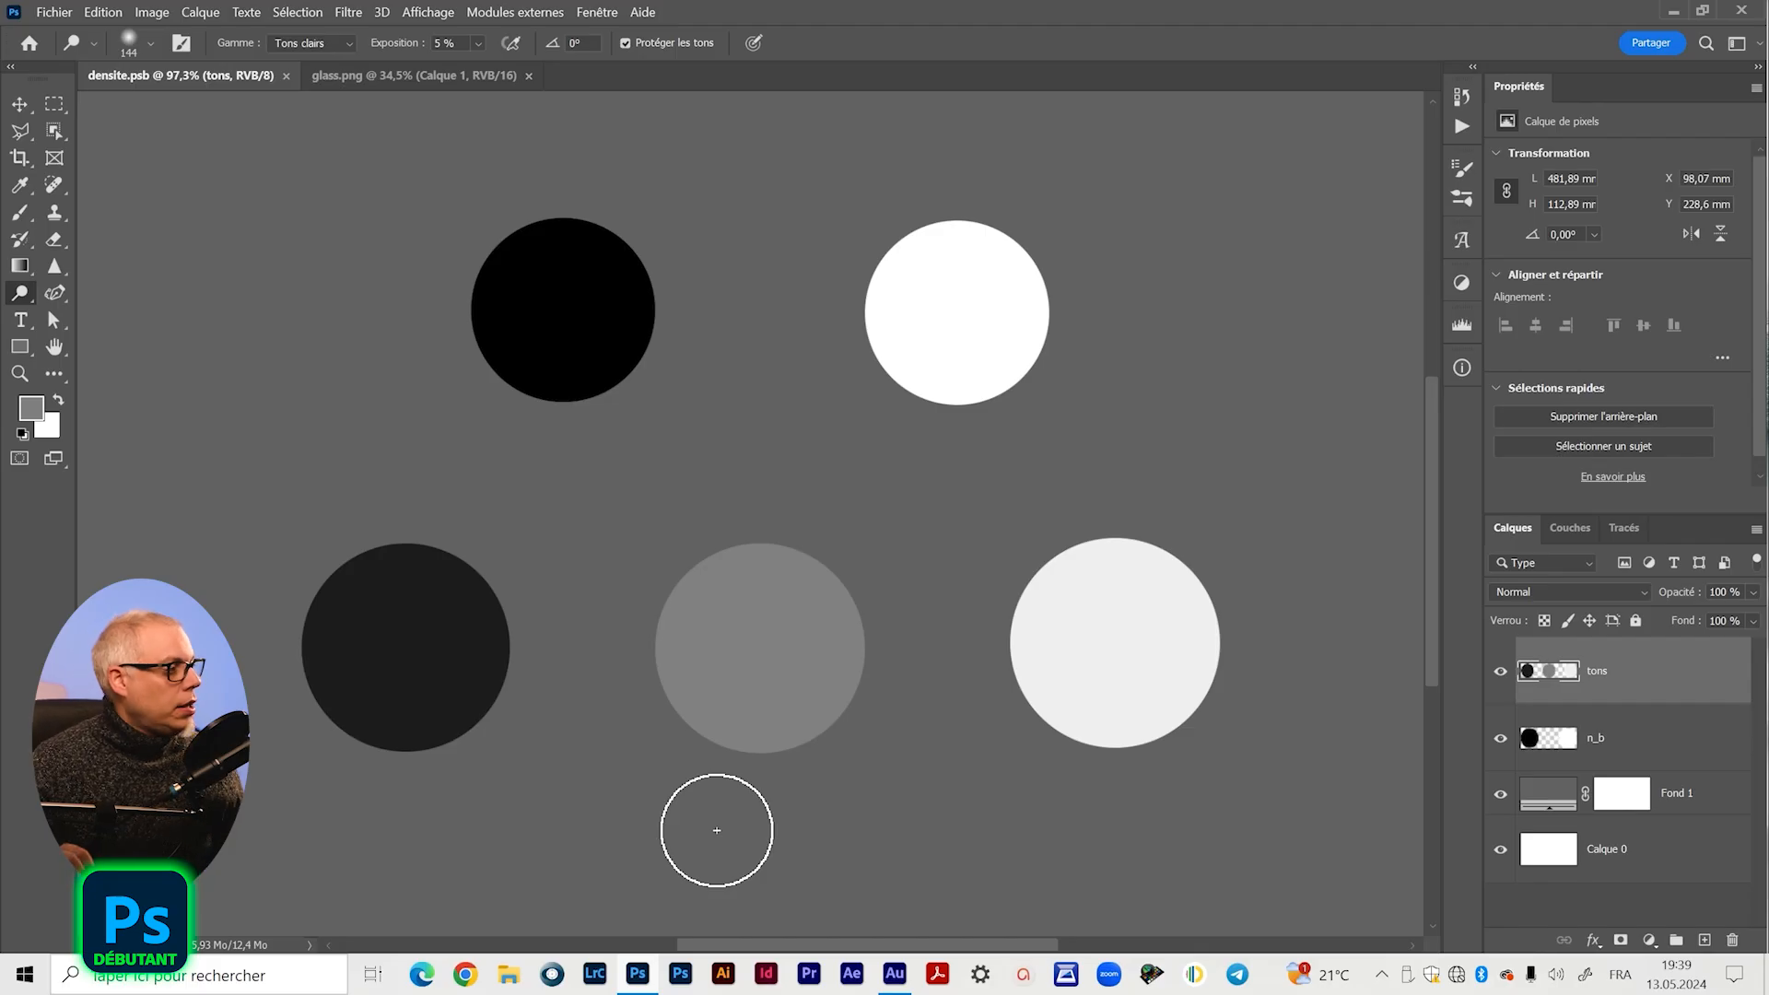
pyautogui.press('v')
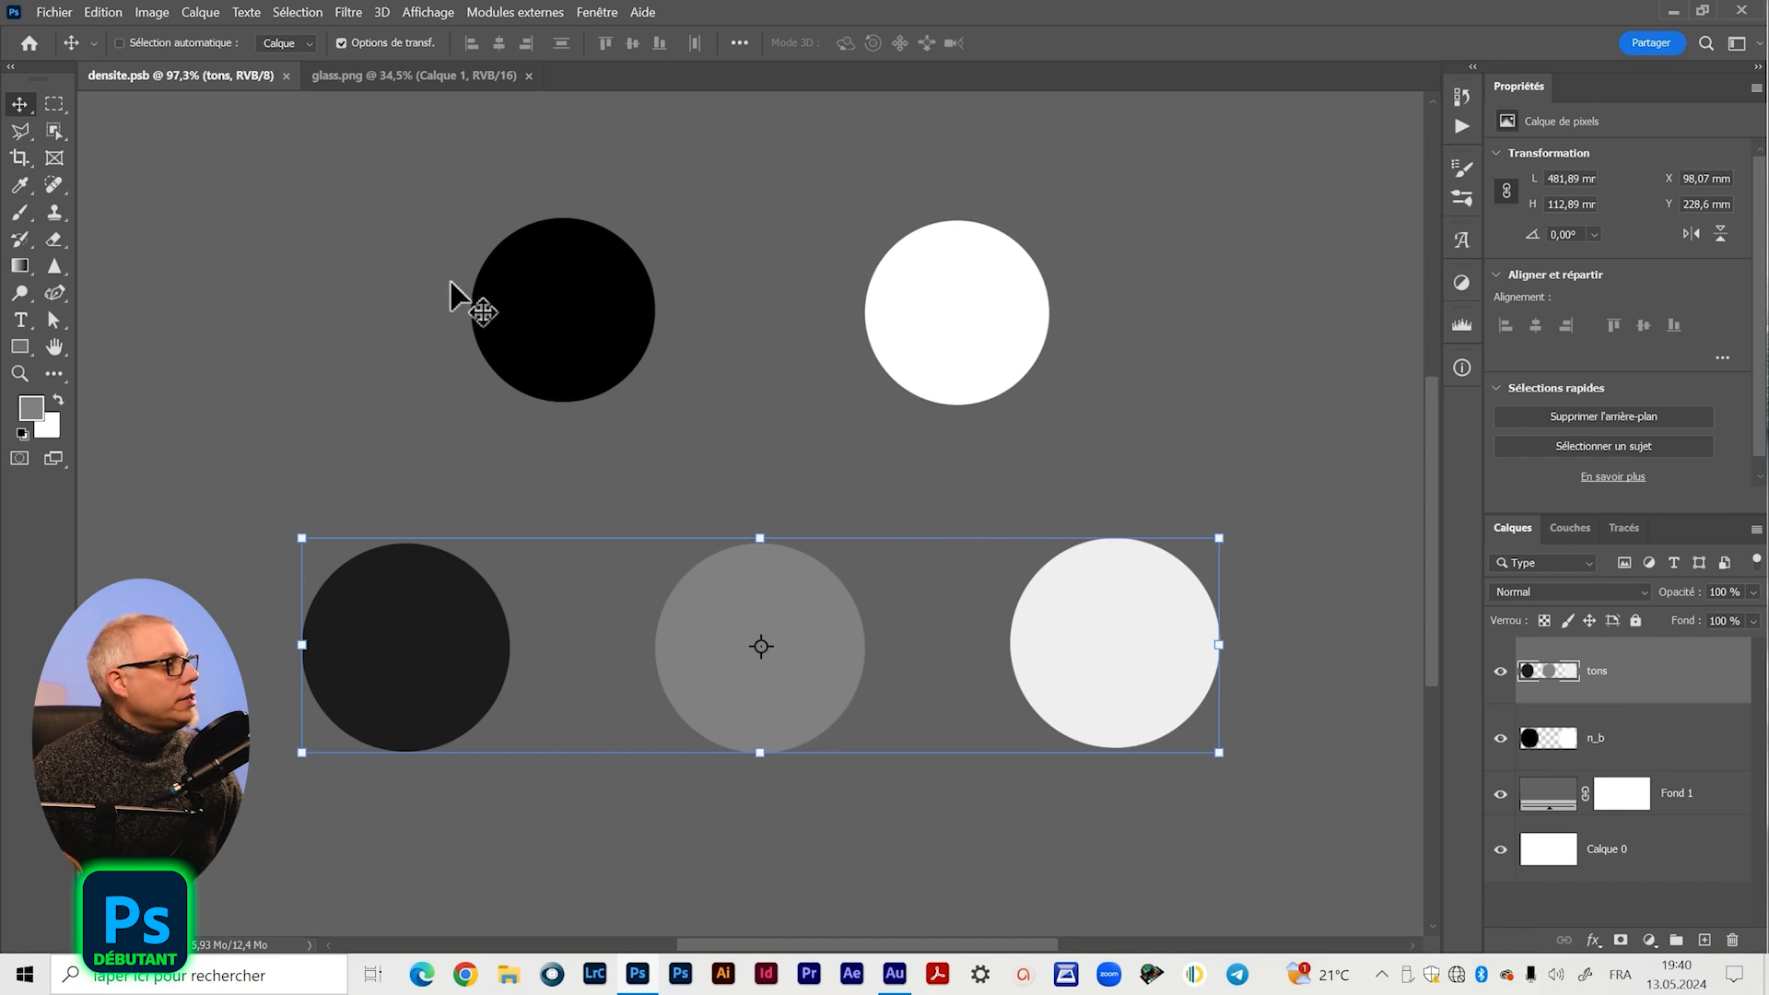
pyautogui.click(961, 551)
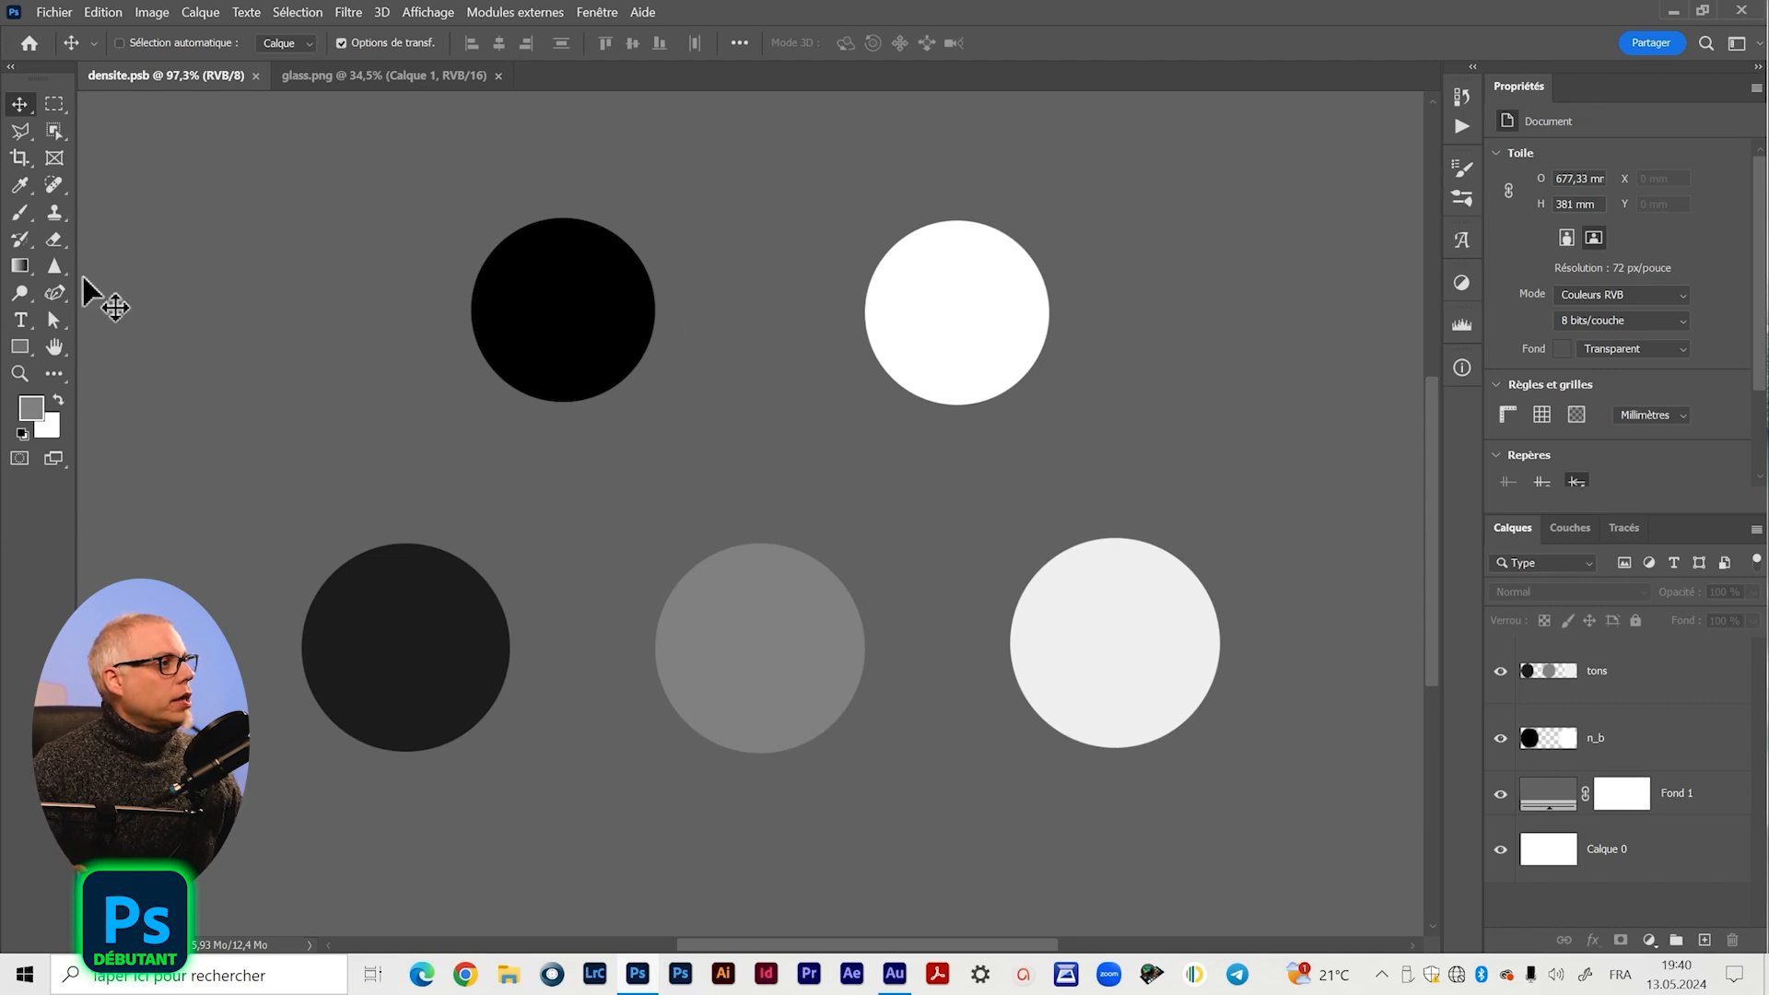
# - Activate the Dodge tool (Densité -) and select the tons layer
pyautogui.click(20, 295)
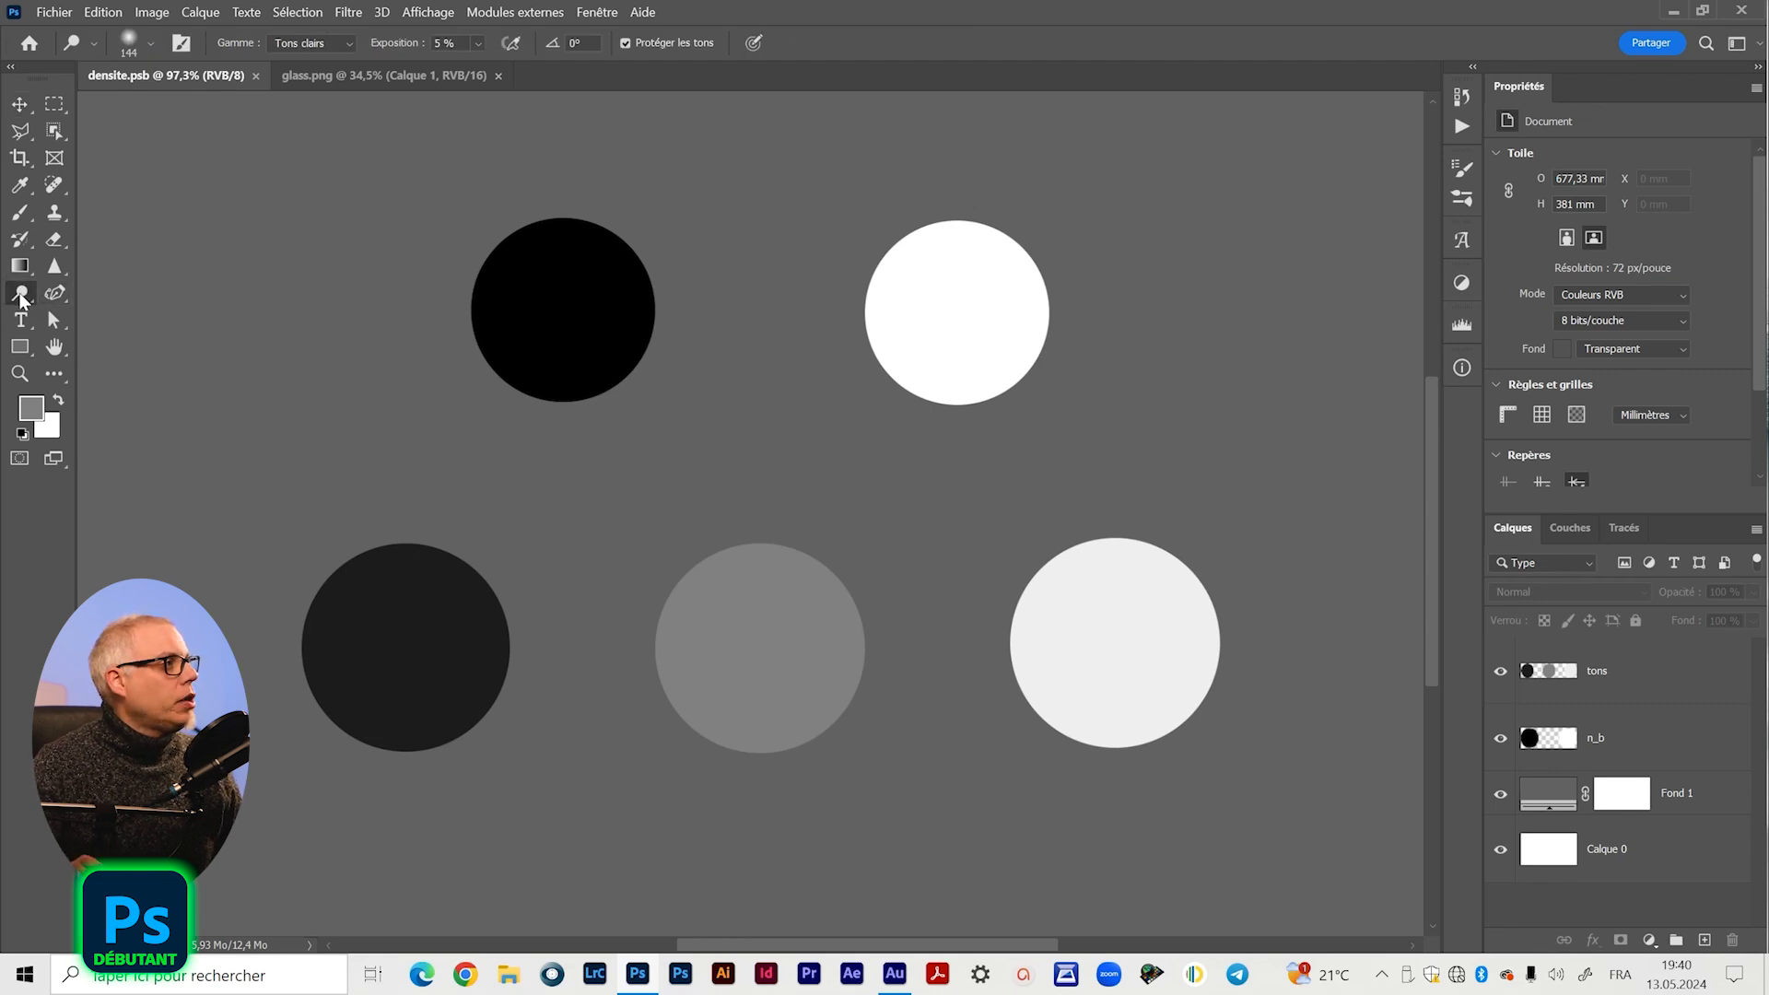
pyautogui.rightClick(20, 295)
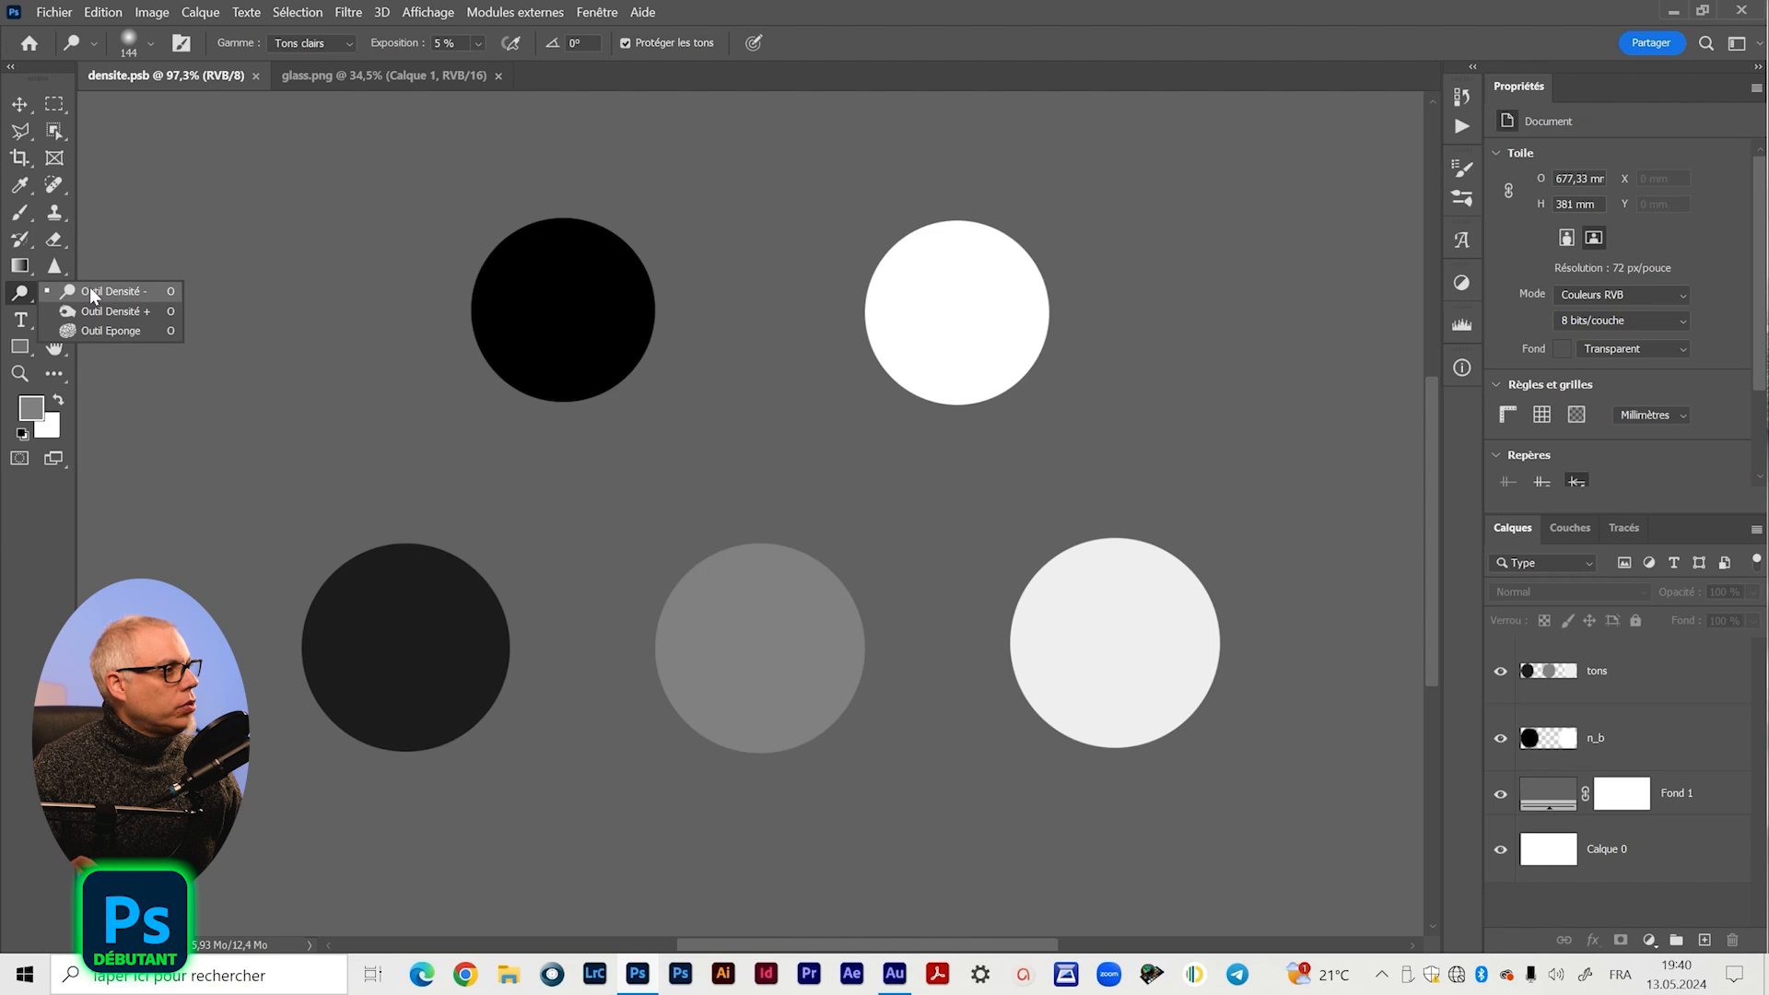
pyautogui.click(141, 293)
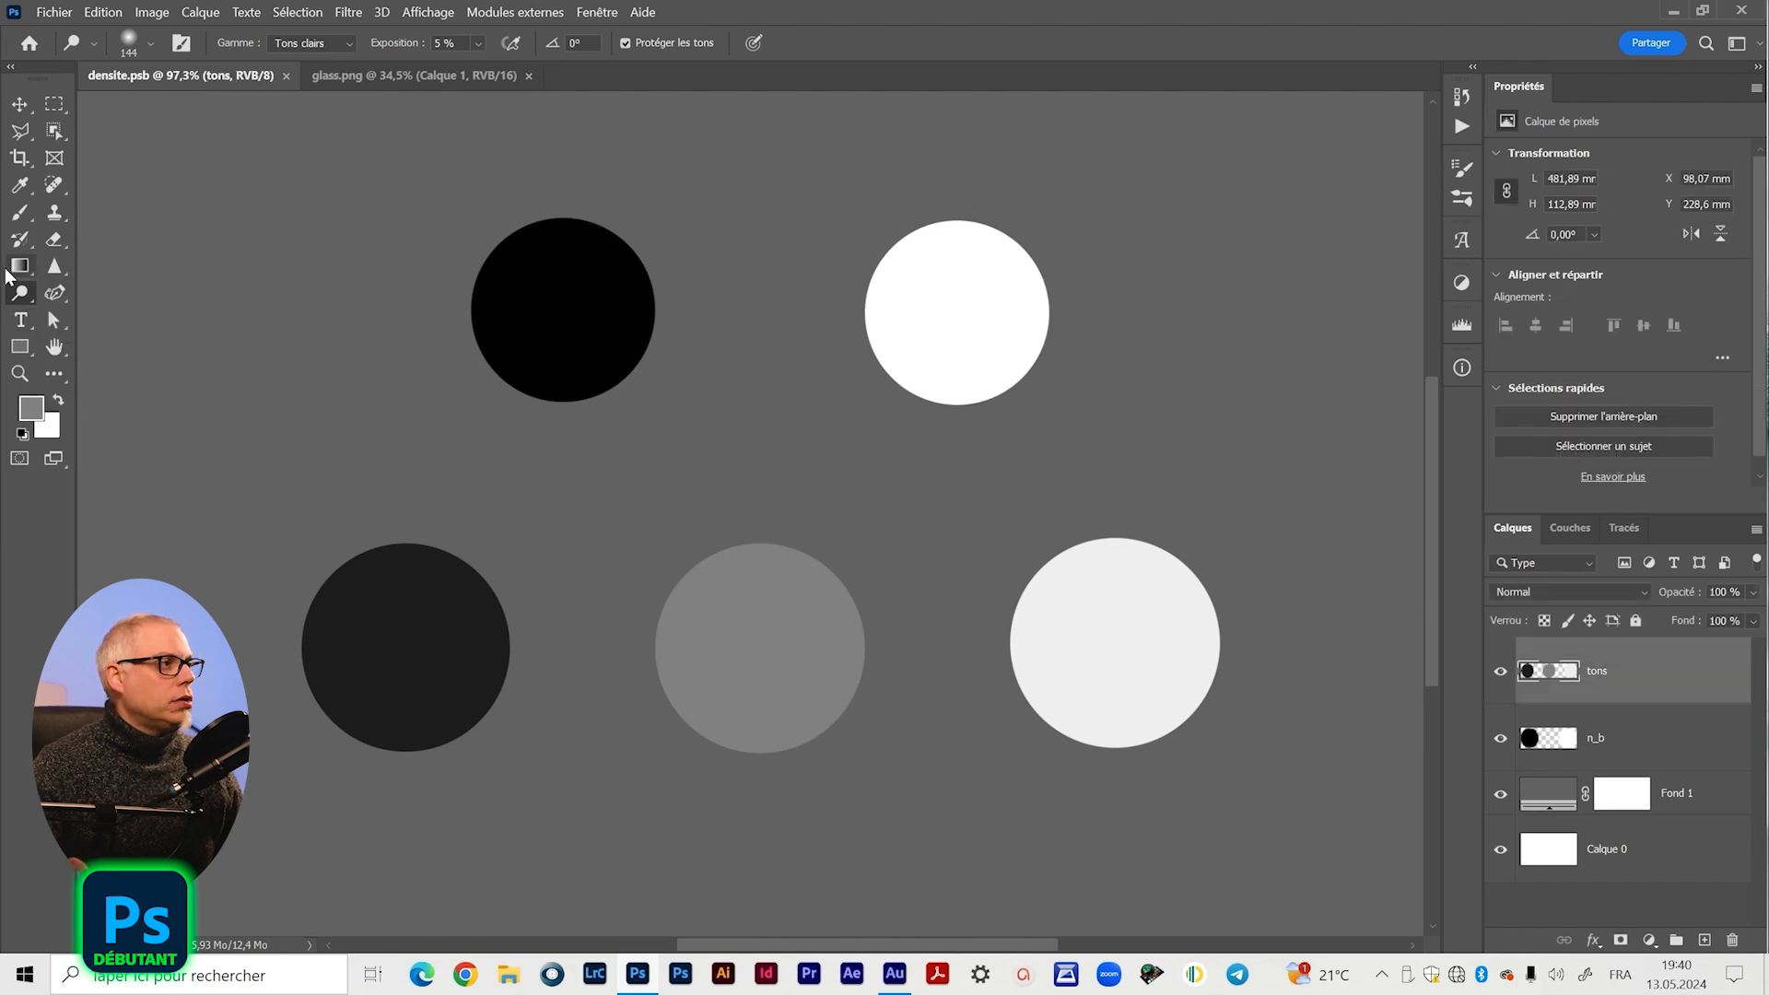
pyautogui.rightClick(20, 293)
pyautogui.click(85, 291)
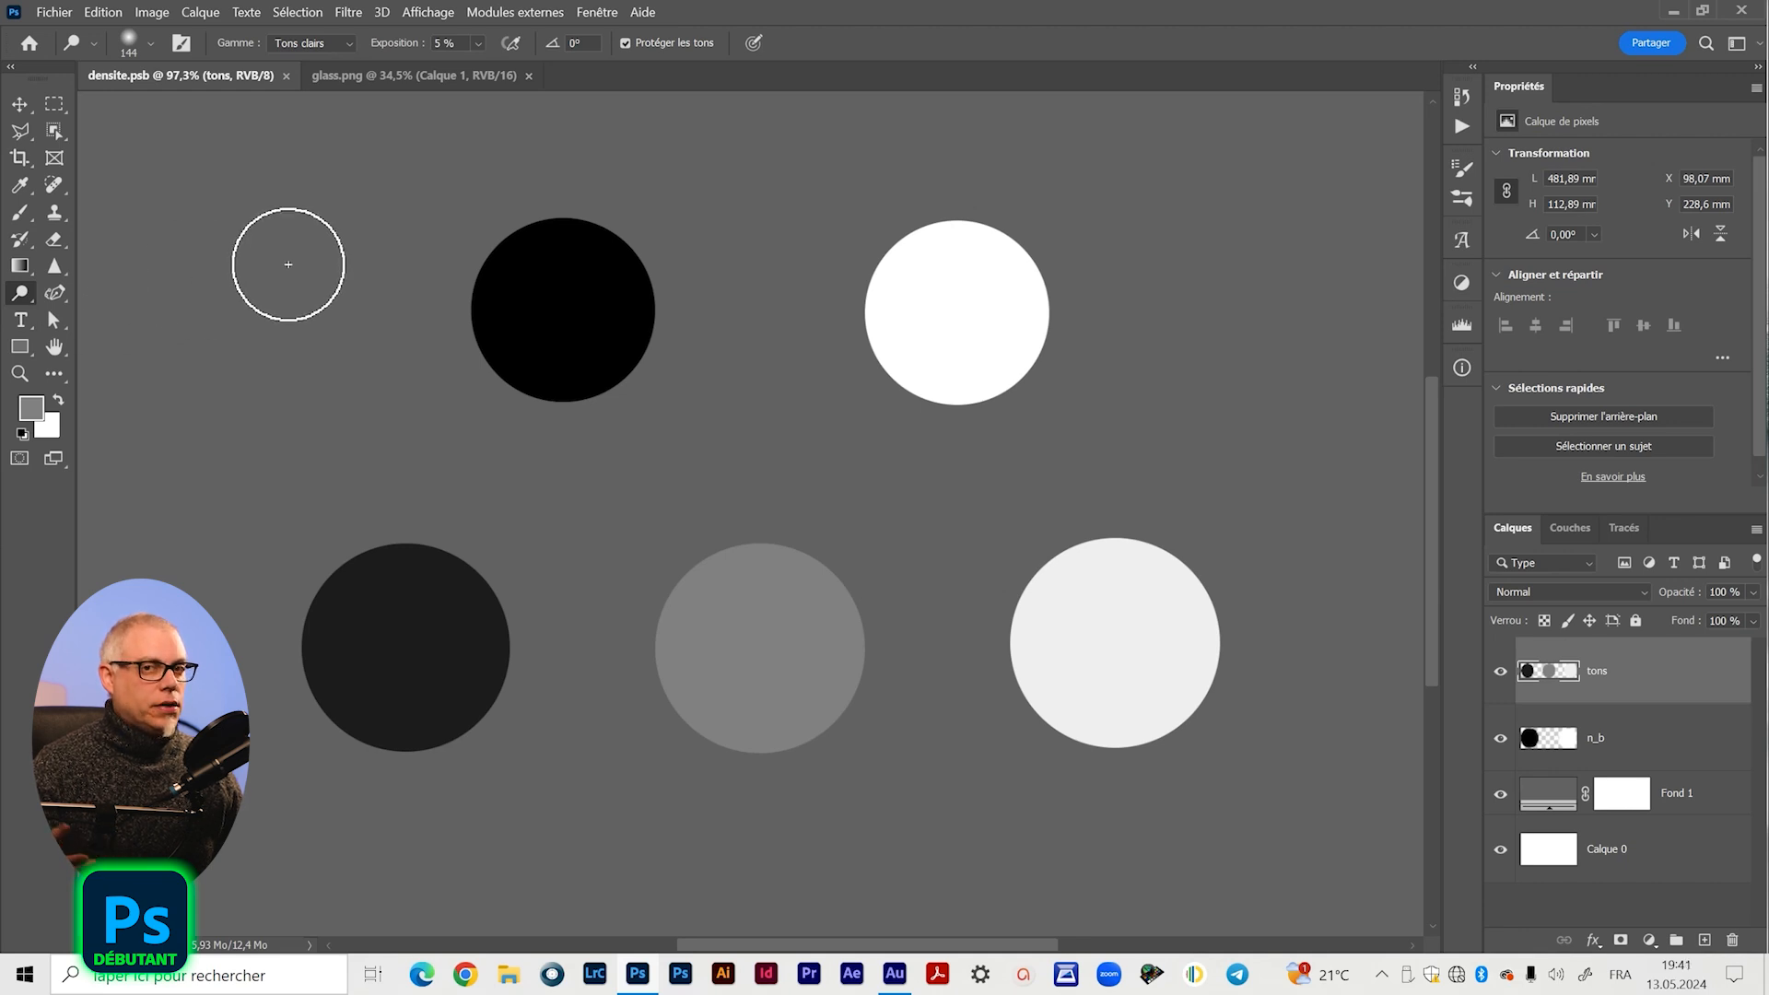
# - Show the Burn tool (Densité +) and switch back to the Dodge tool (Densité -)
pyautogui.rightClick(20, 294)
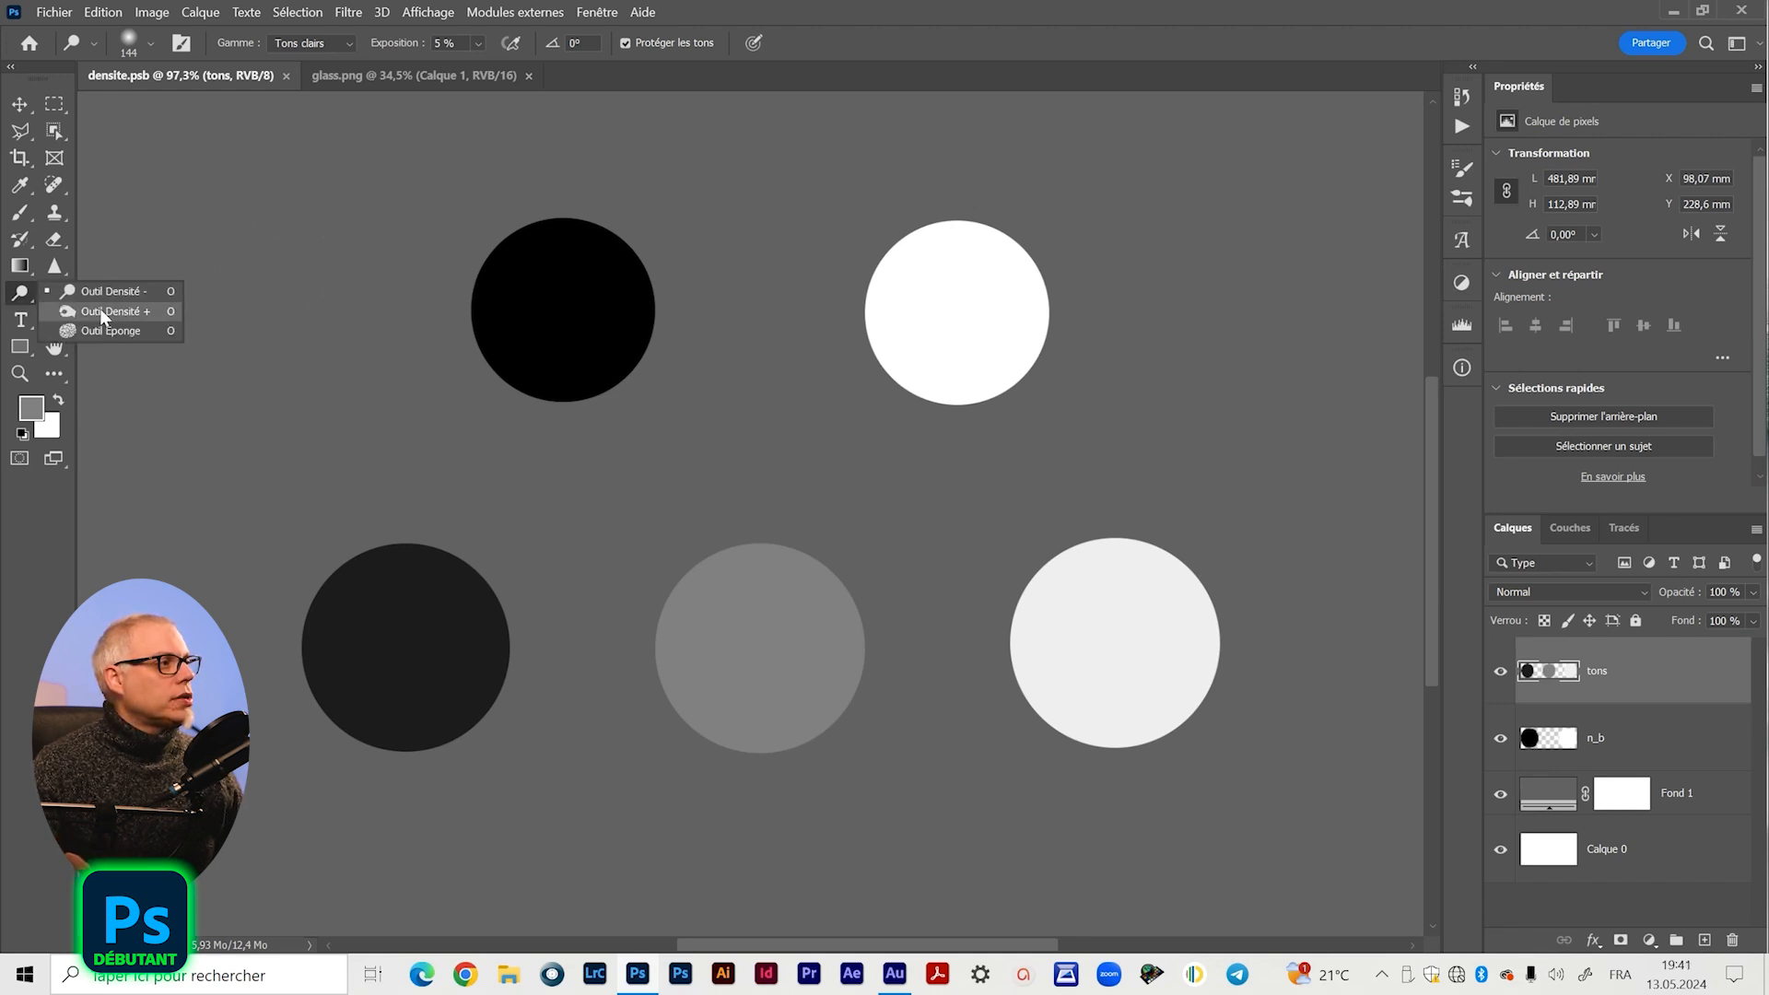
pyautogui.click(99, 308)
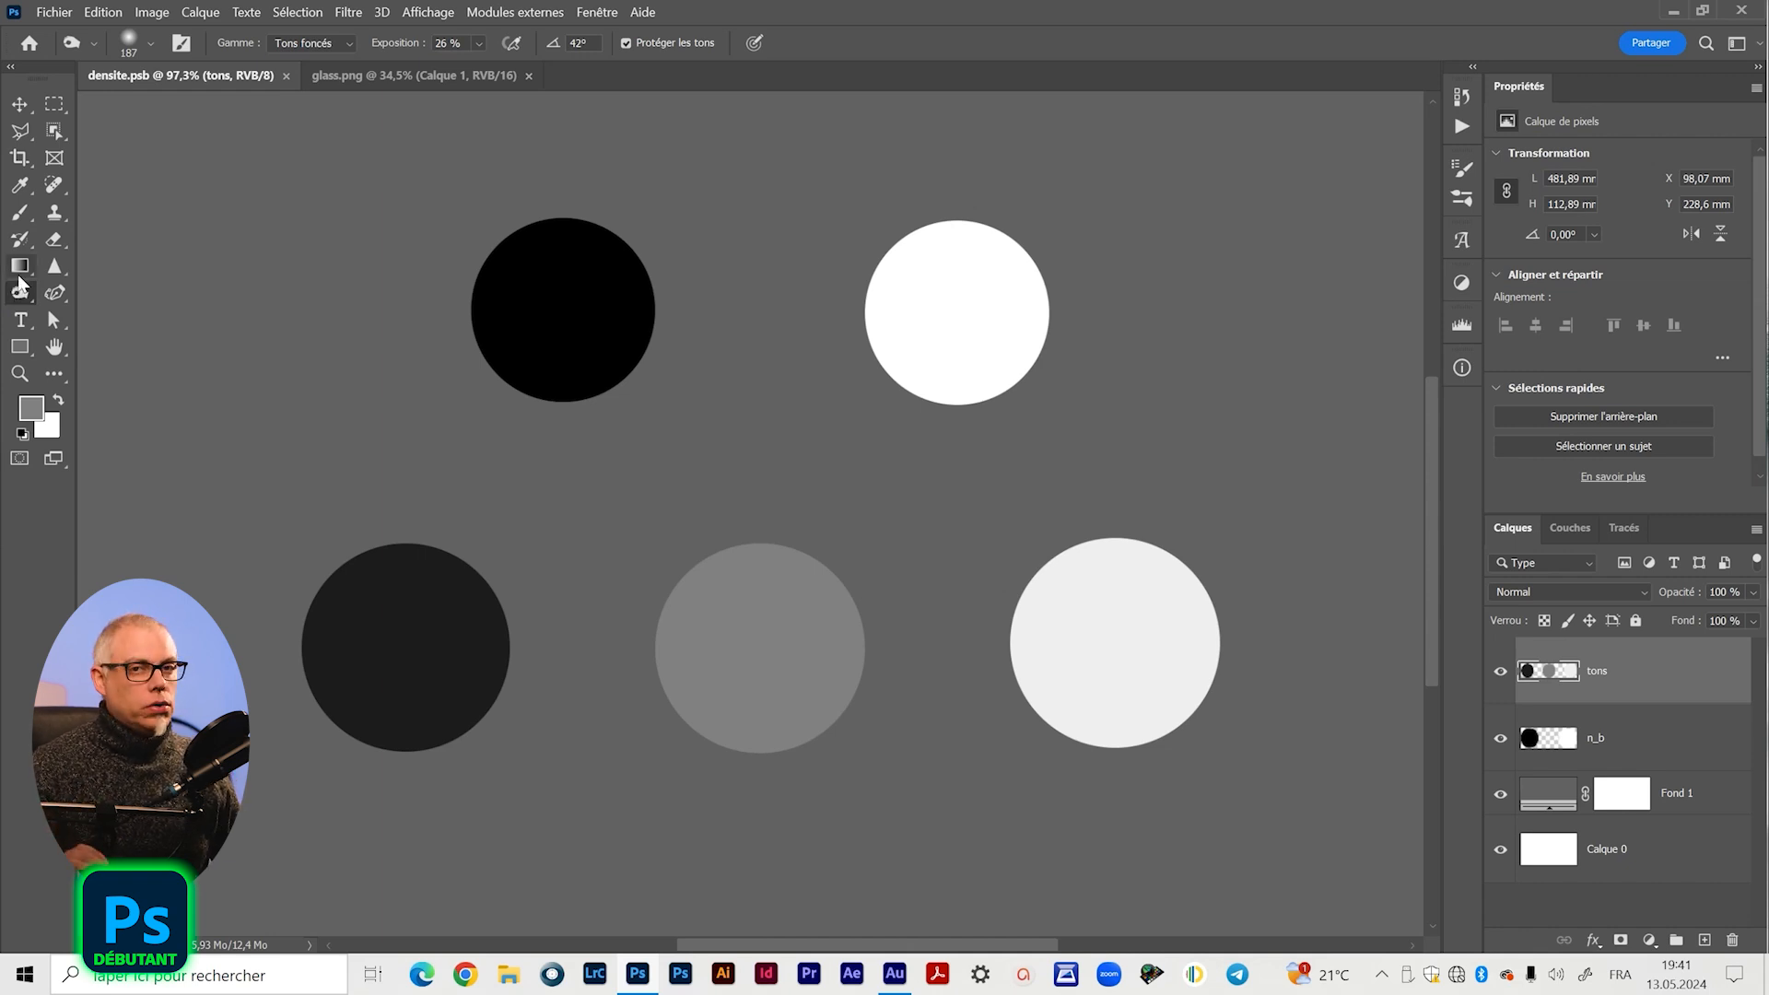
pyautogui.keyDown('alt'); pyautogui.click(24, 292); pyautogui.keyUp('alt')
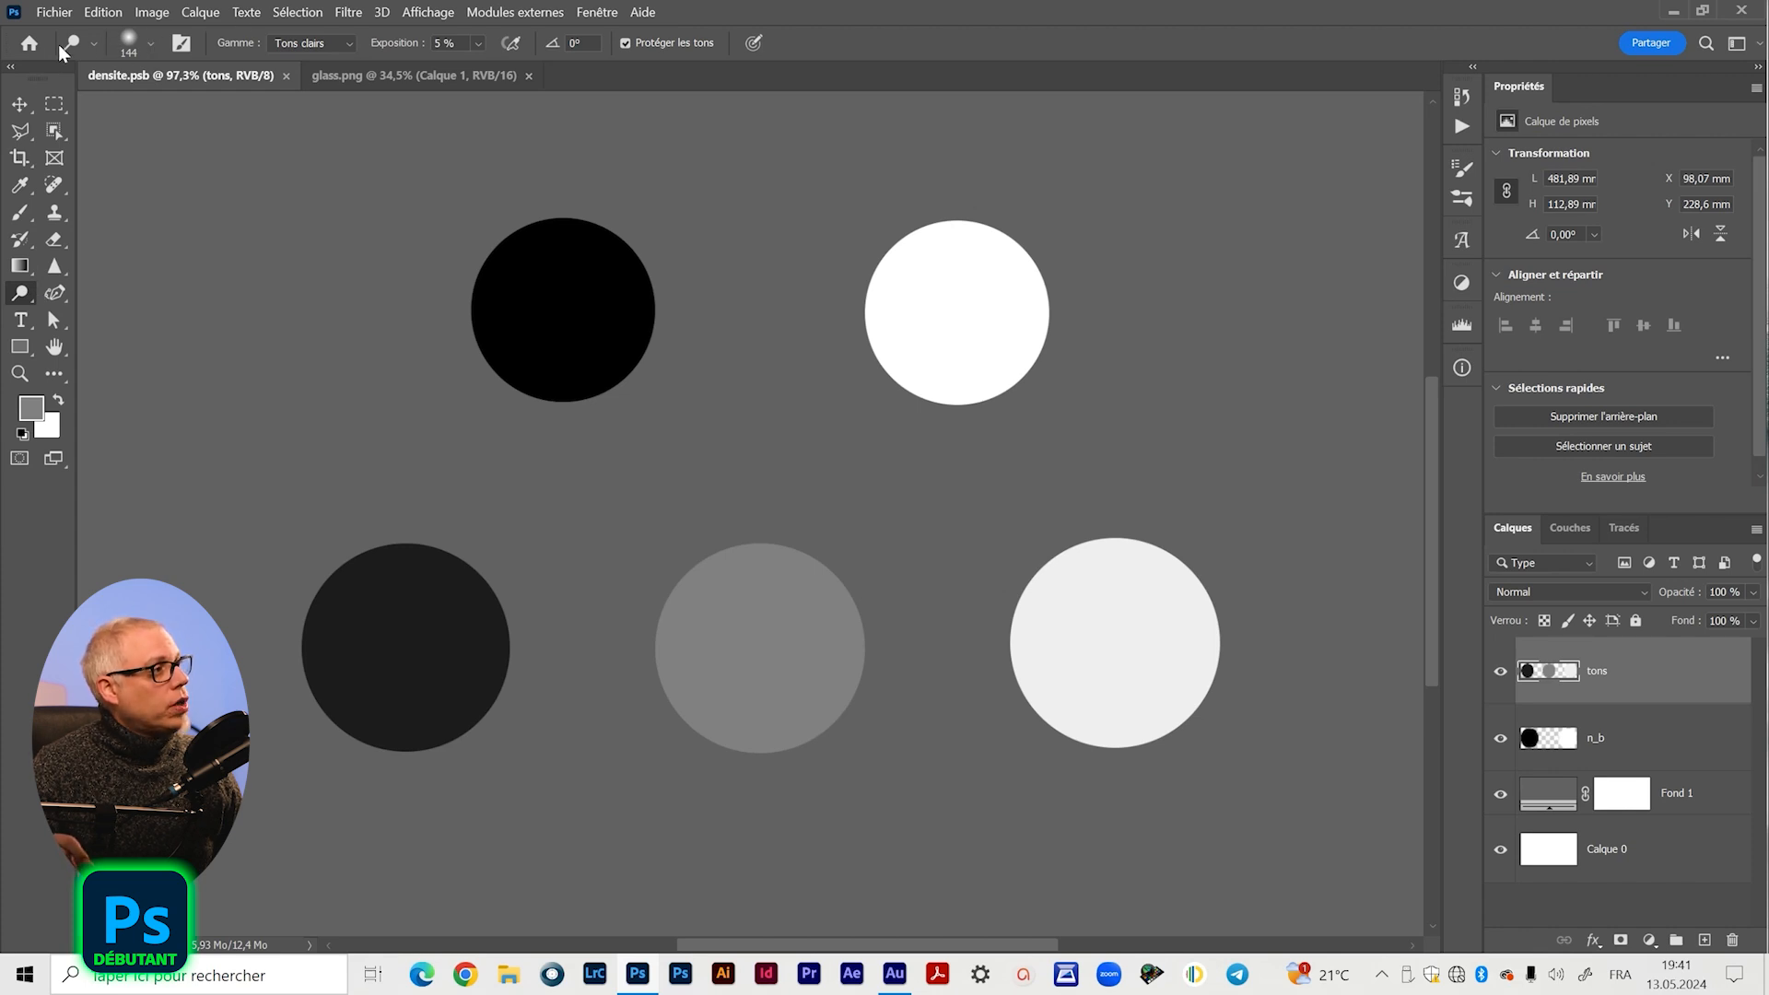
# - Look through the Pinceaux généraux brush presets available for the Dodge tool
pyautogui.click(151, 42)
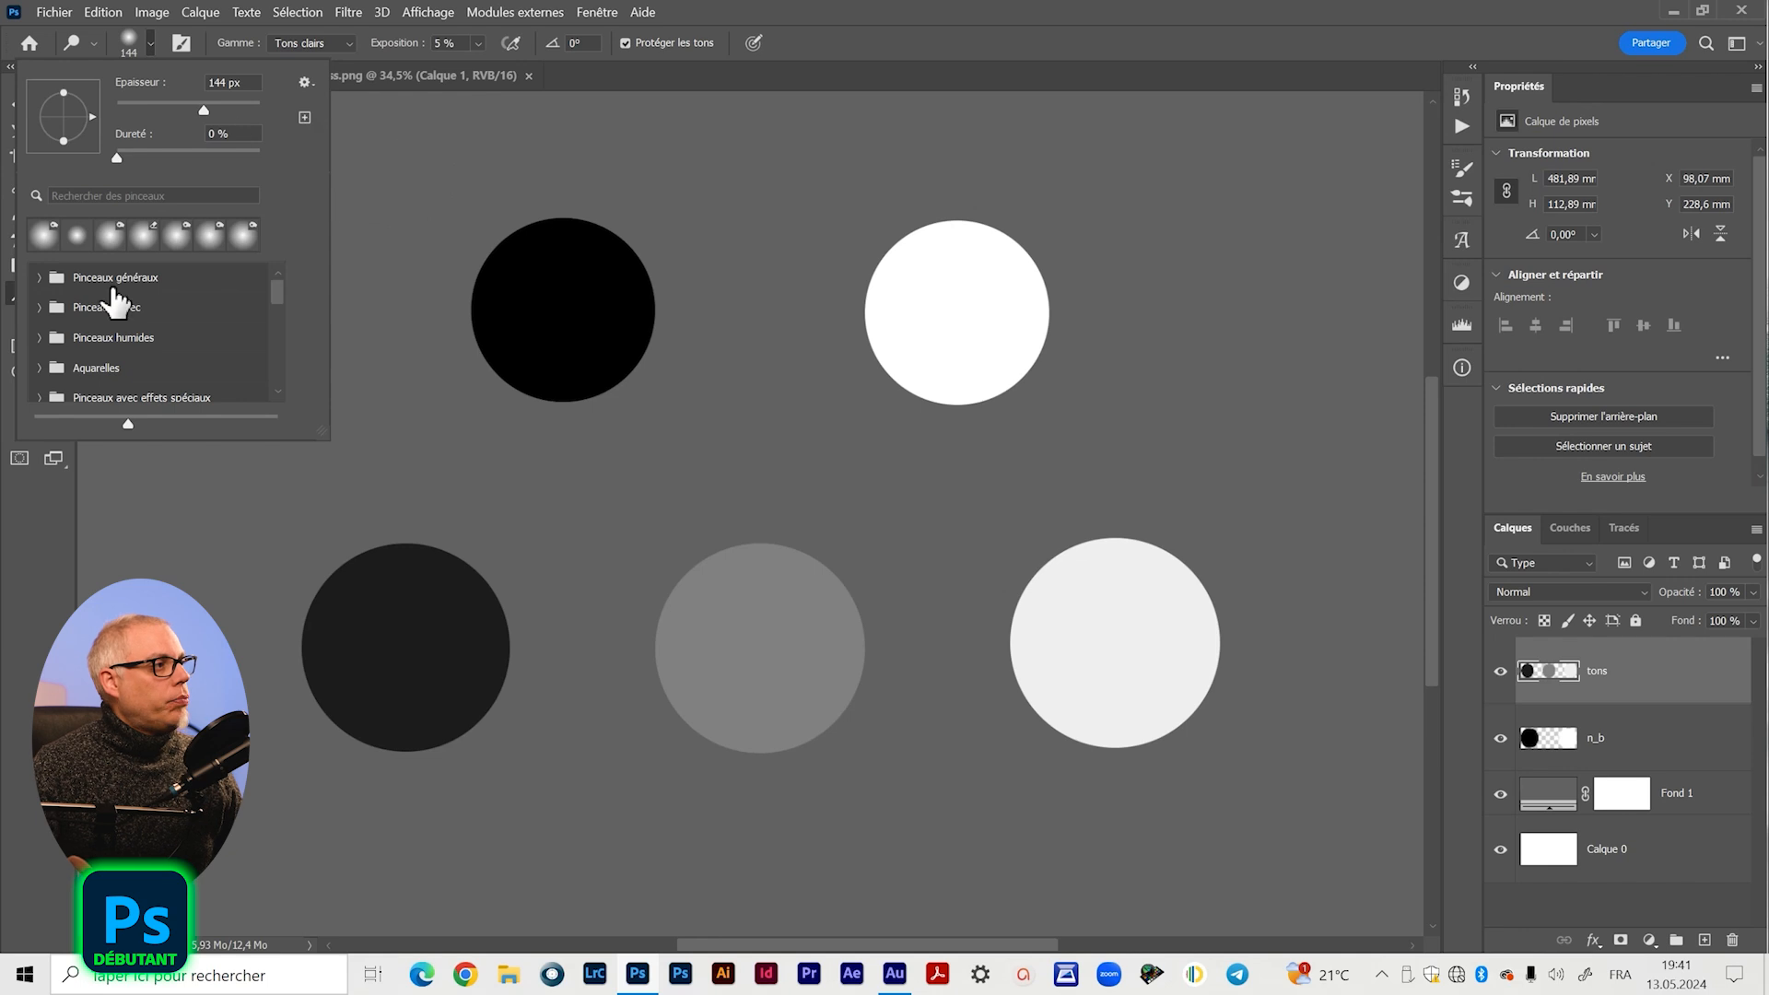
pyautogui.click(48, 278)
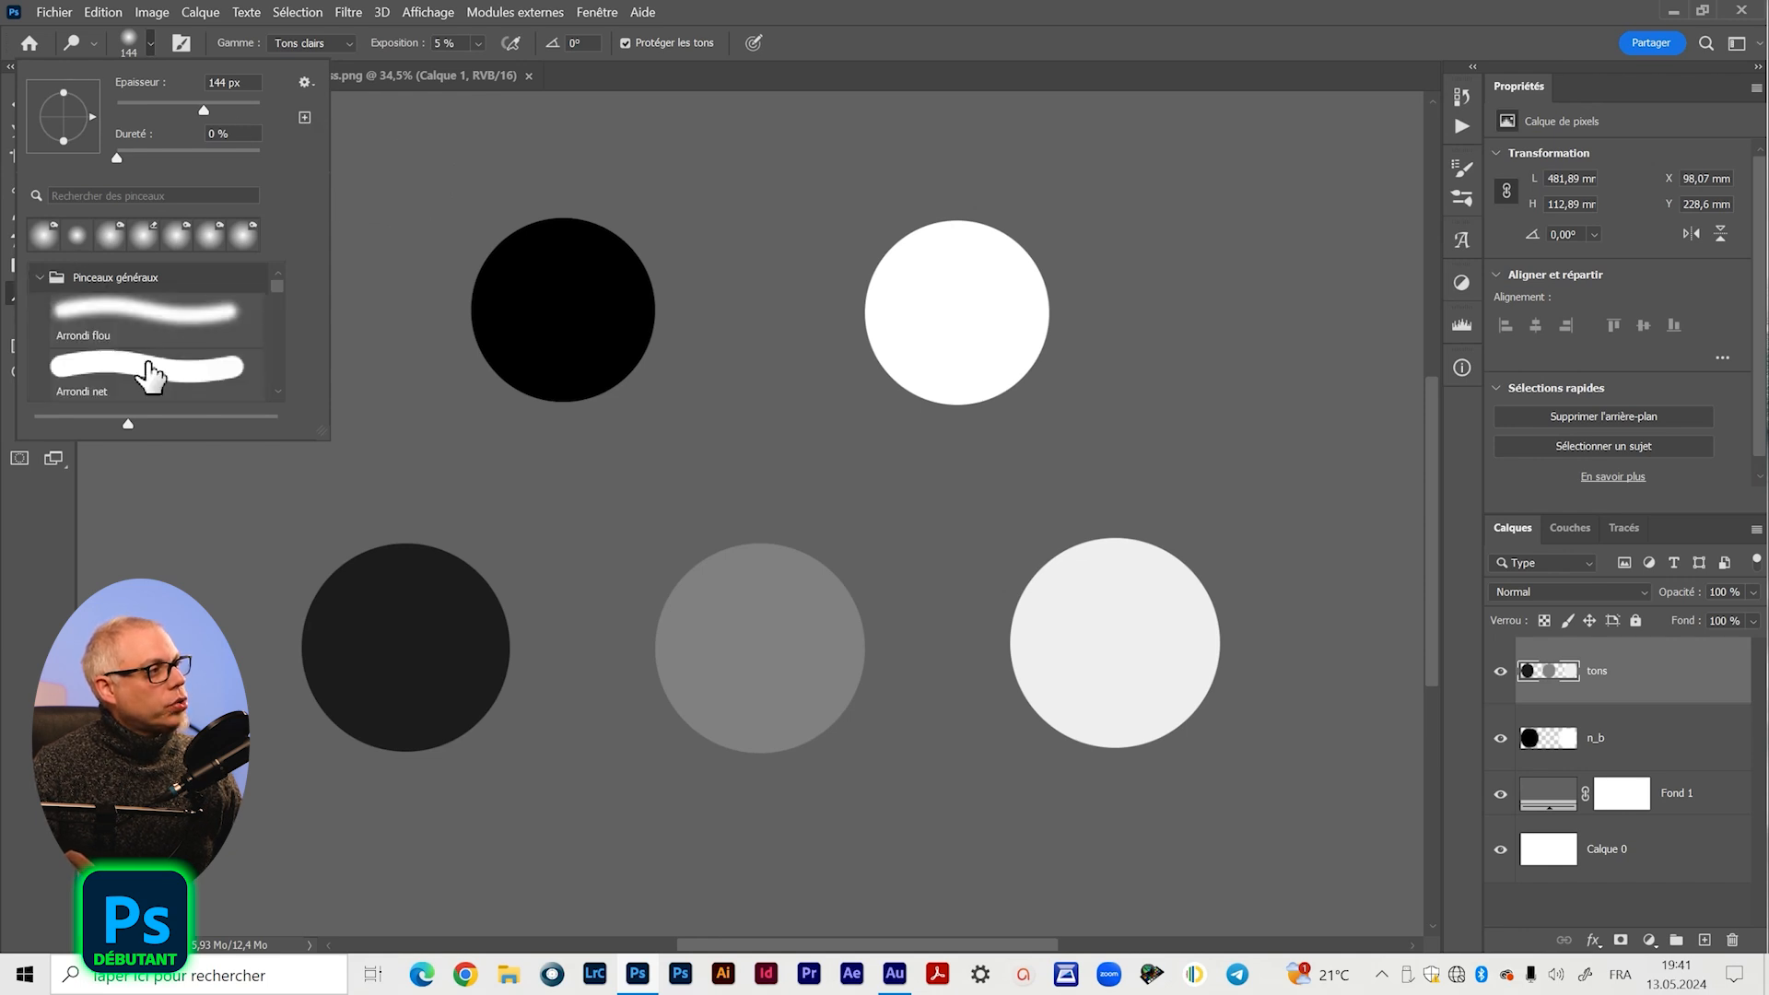
pyautogui.click(41, 277)
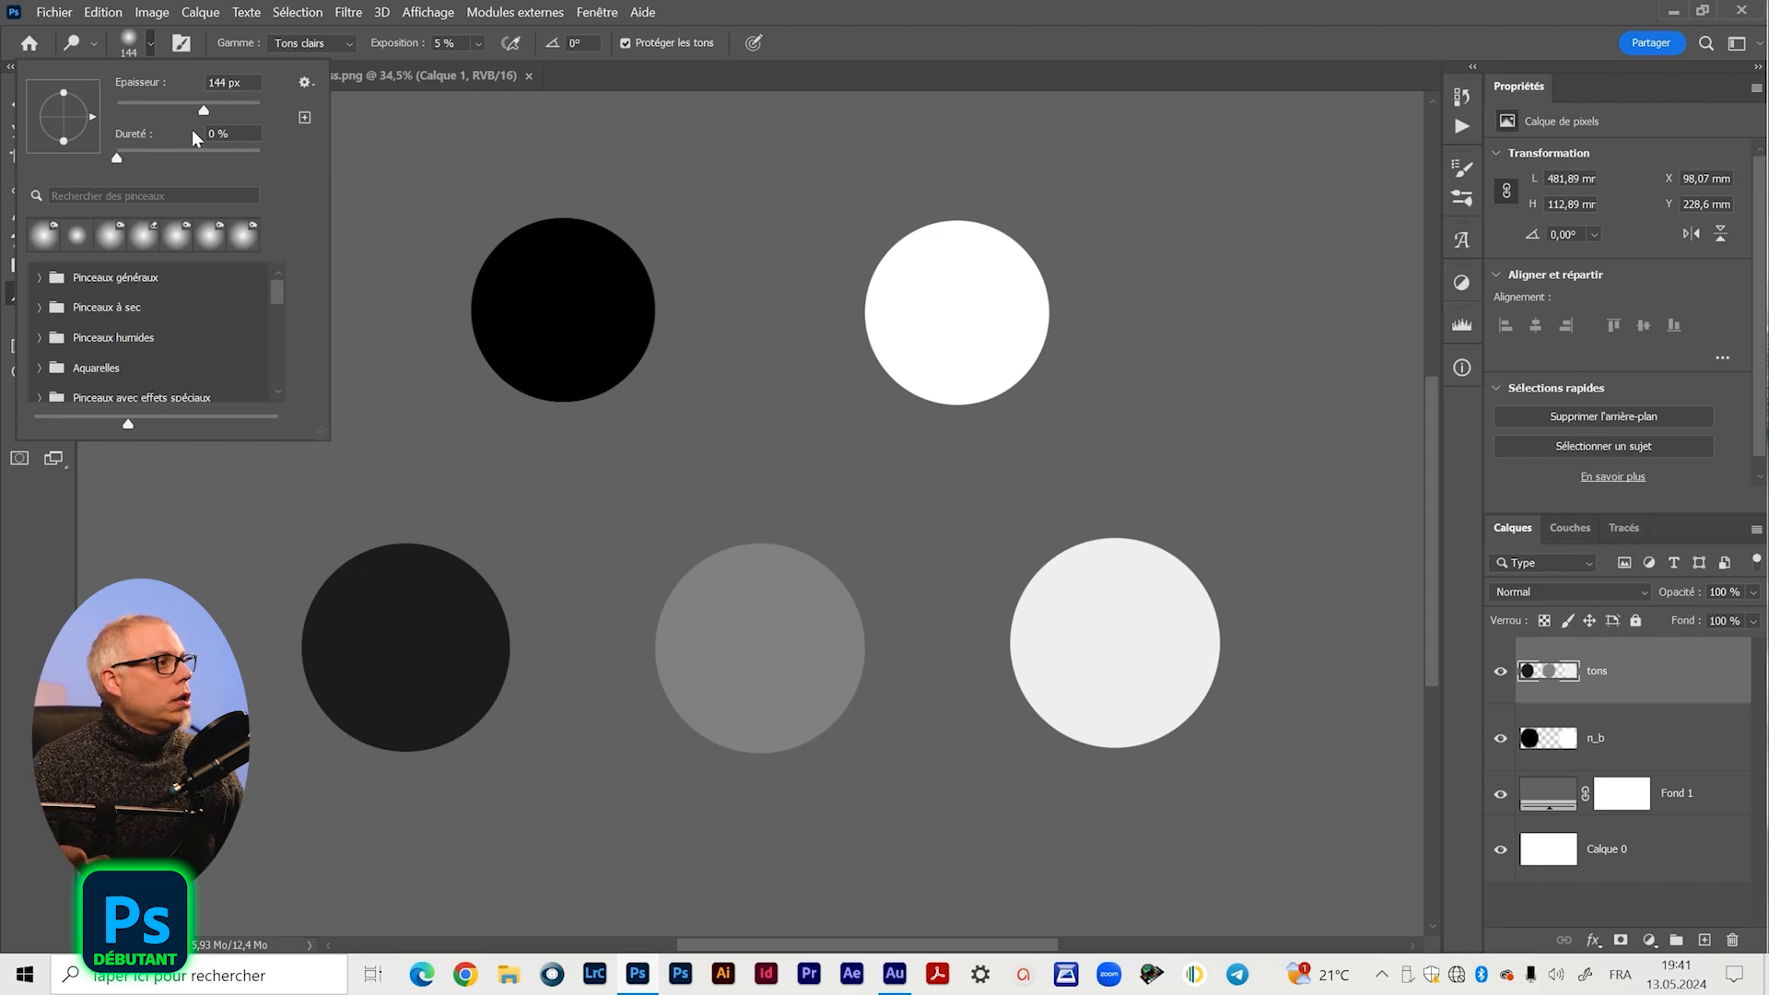
# - Set the Dodge tool's exposure to 100 % and resize its soft brush to 191 px
pyautogui.moveTo(116, 161); pyautogui.dragTo(289, 155)
pyautogui.keyDown('alt'); pyautogui.moveTo(363, 304); pyautogui.dragTo(385, 24); pyautogui.keyUp('alt')
pyautogui.click(479, 43)
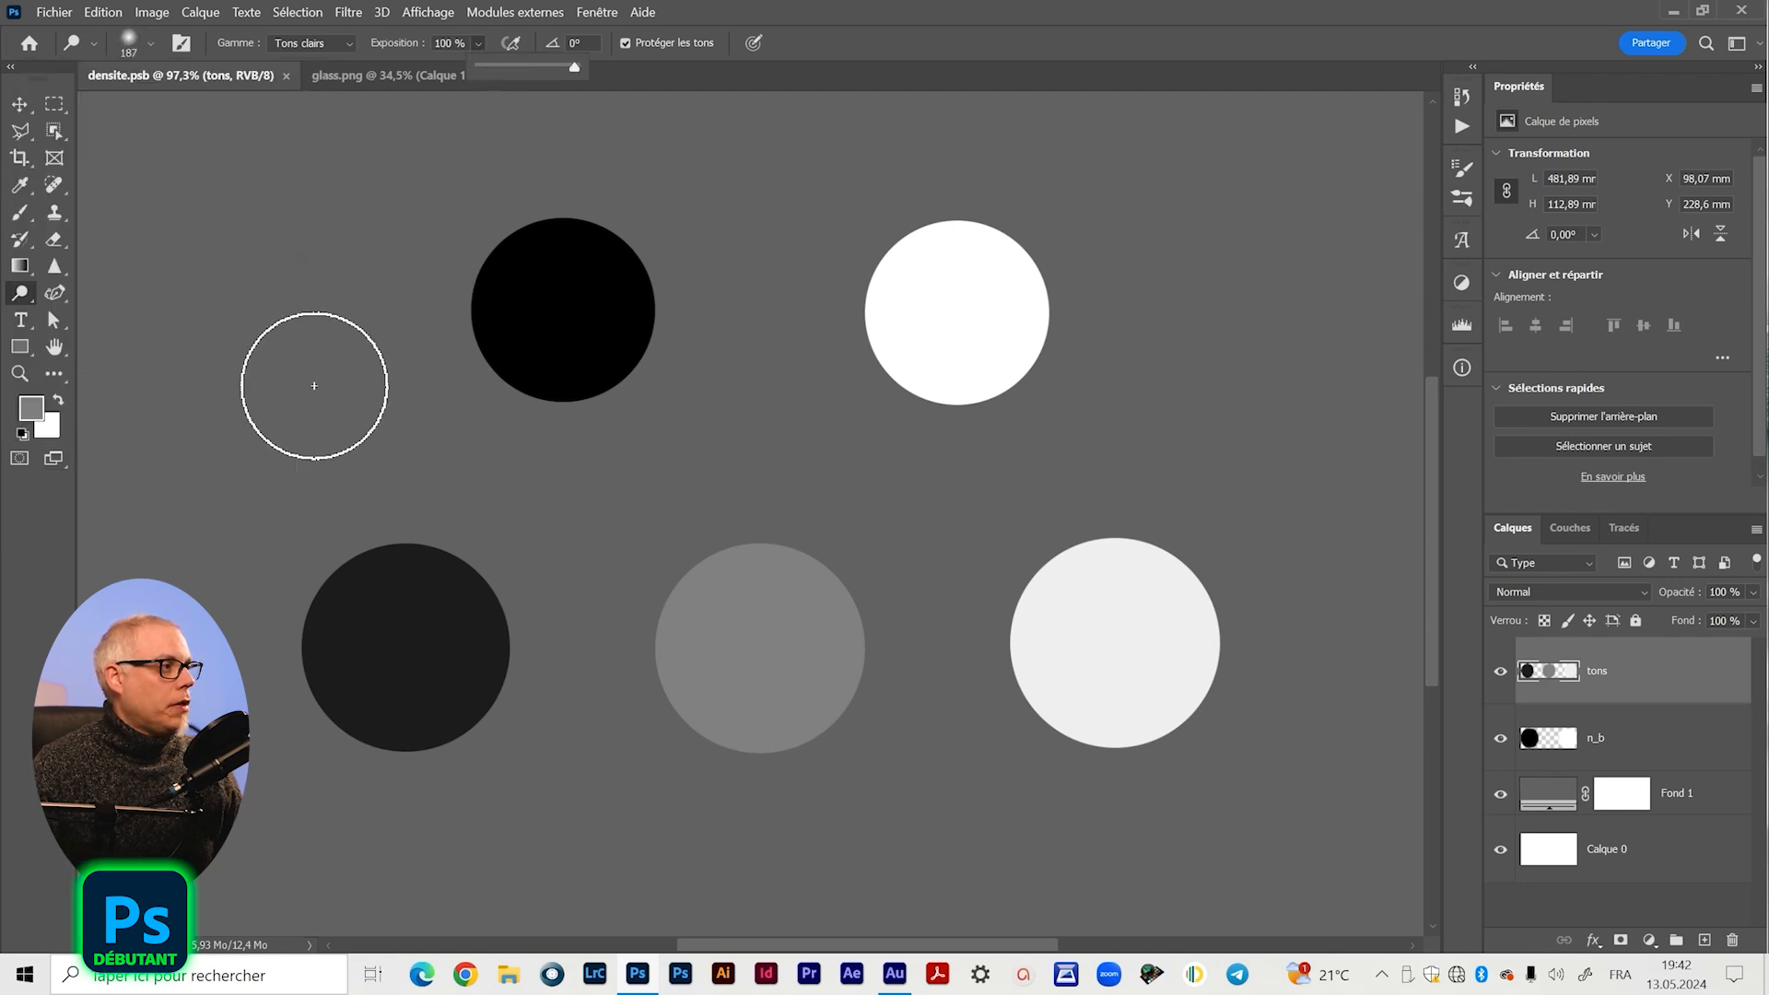
pyautogui.keyDown('alt'); pyautogui.rightClick(341, 339); pyautogui.keyUp('alt')
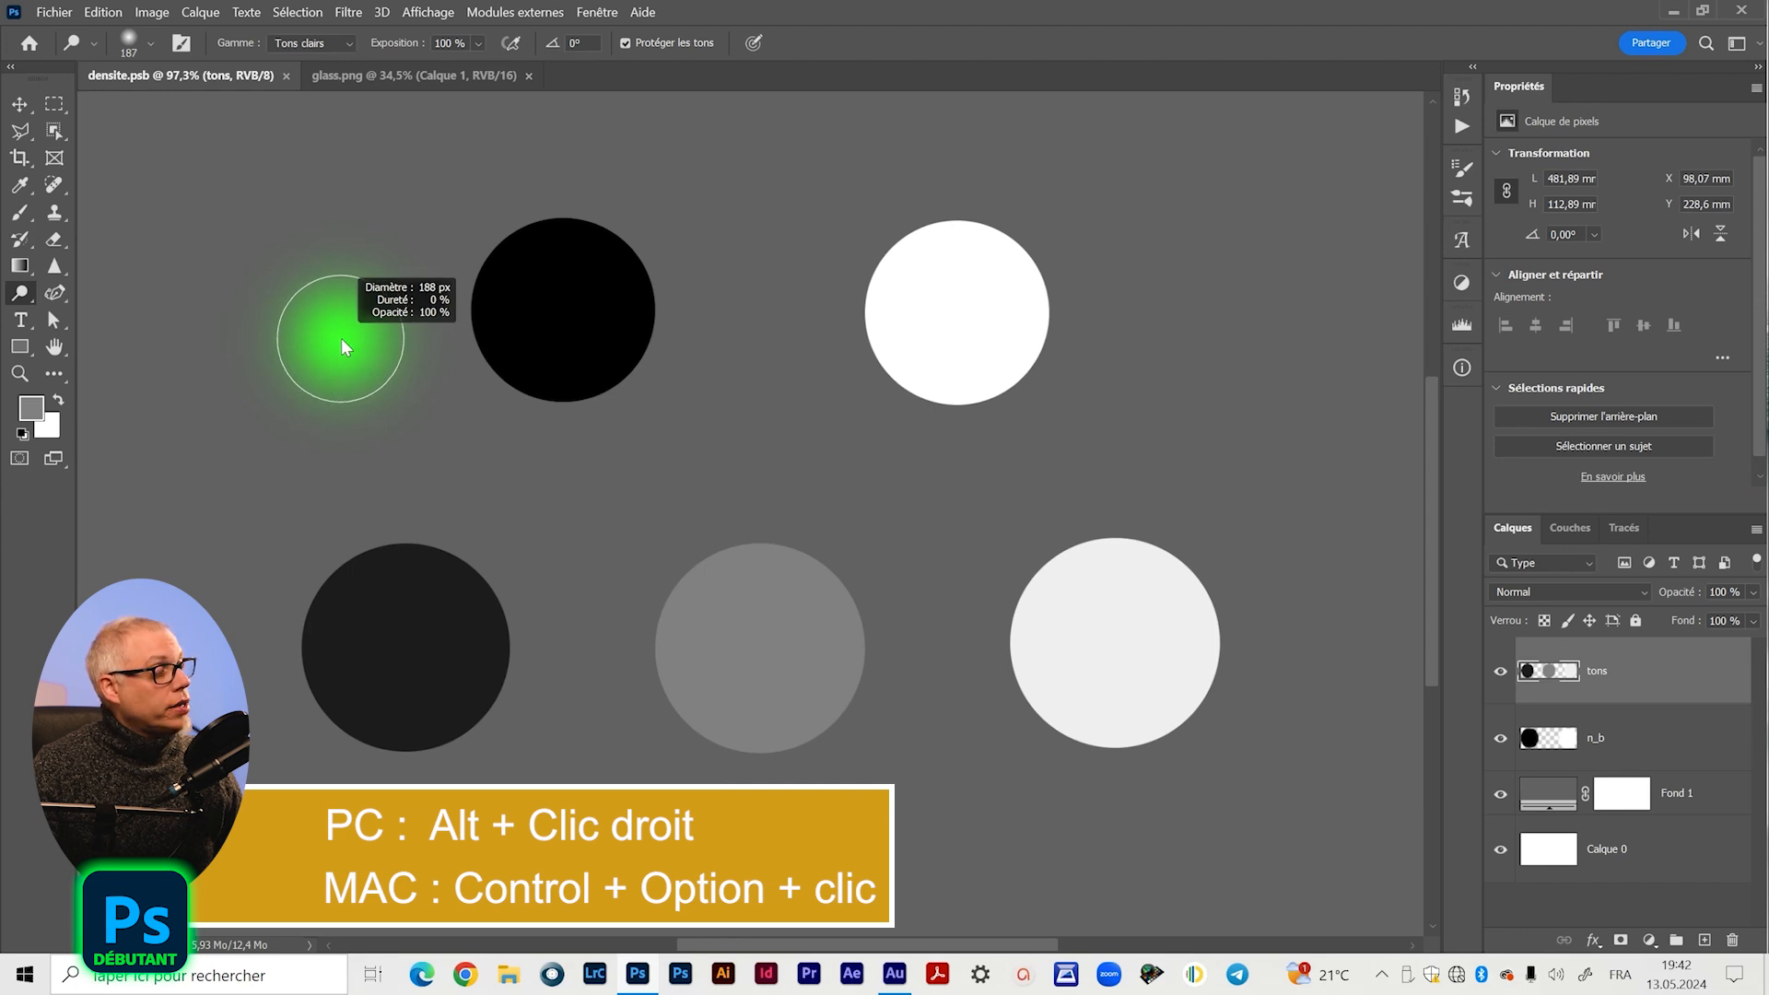
pyautogui.moveTo(341, 339)
pyautogui.mouseDown()
pyautogui.moveTo(324, 545)
pyautogui.moveTo(337, 942)
pyautogui.moveTo(348, 326)
pyautogui.mouseUp()
pyautogui.moveTo(346, 221); pyautogui.dragTo(345, 190)
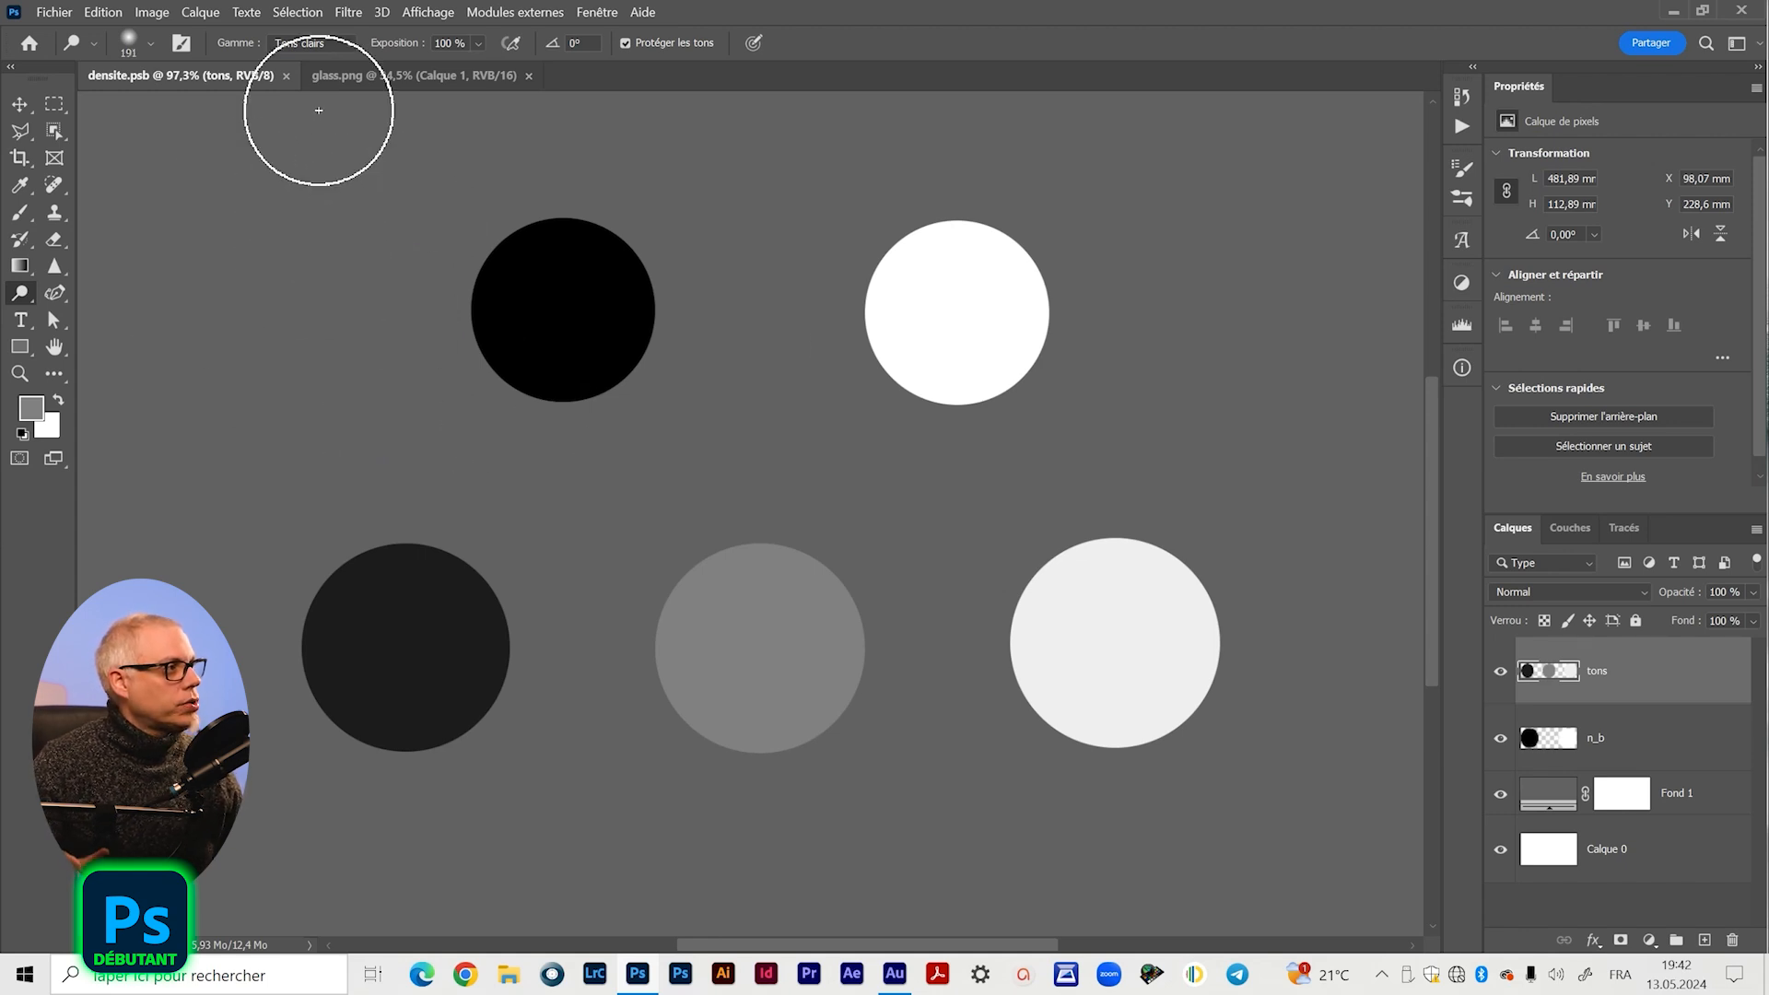
# - Show the Dodge brush's detailed settings and the tonal range choices, keeping the range on Tons clairs
pyautogui.click(182, 43)
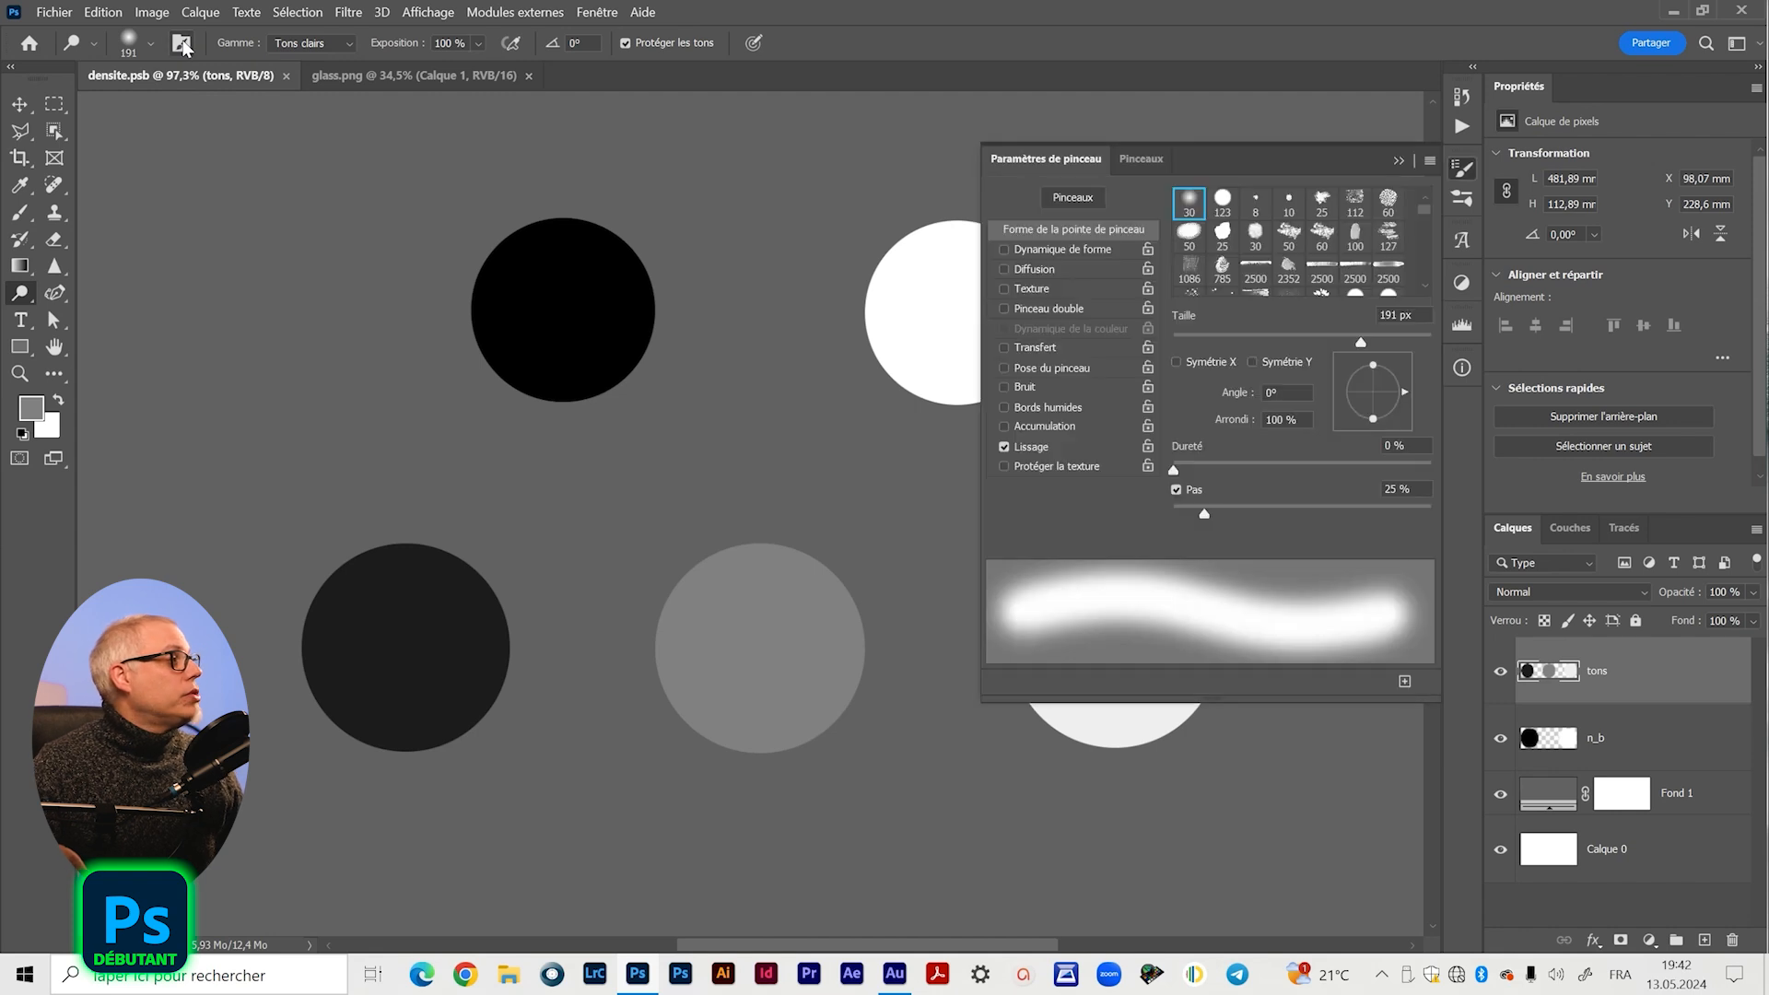
pyautogui.click(1399, 161)
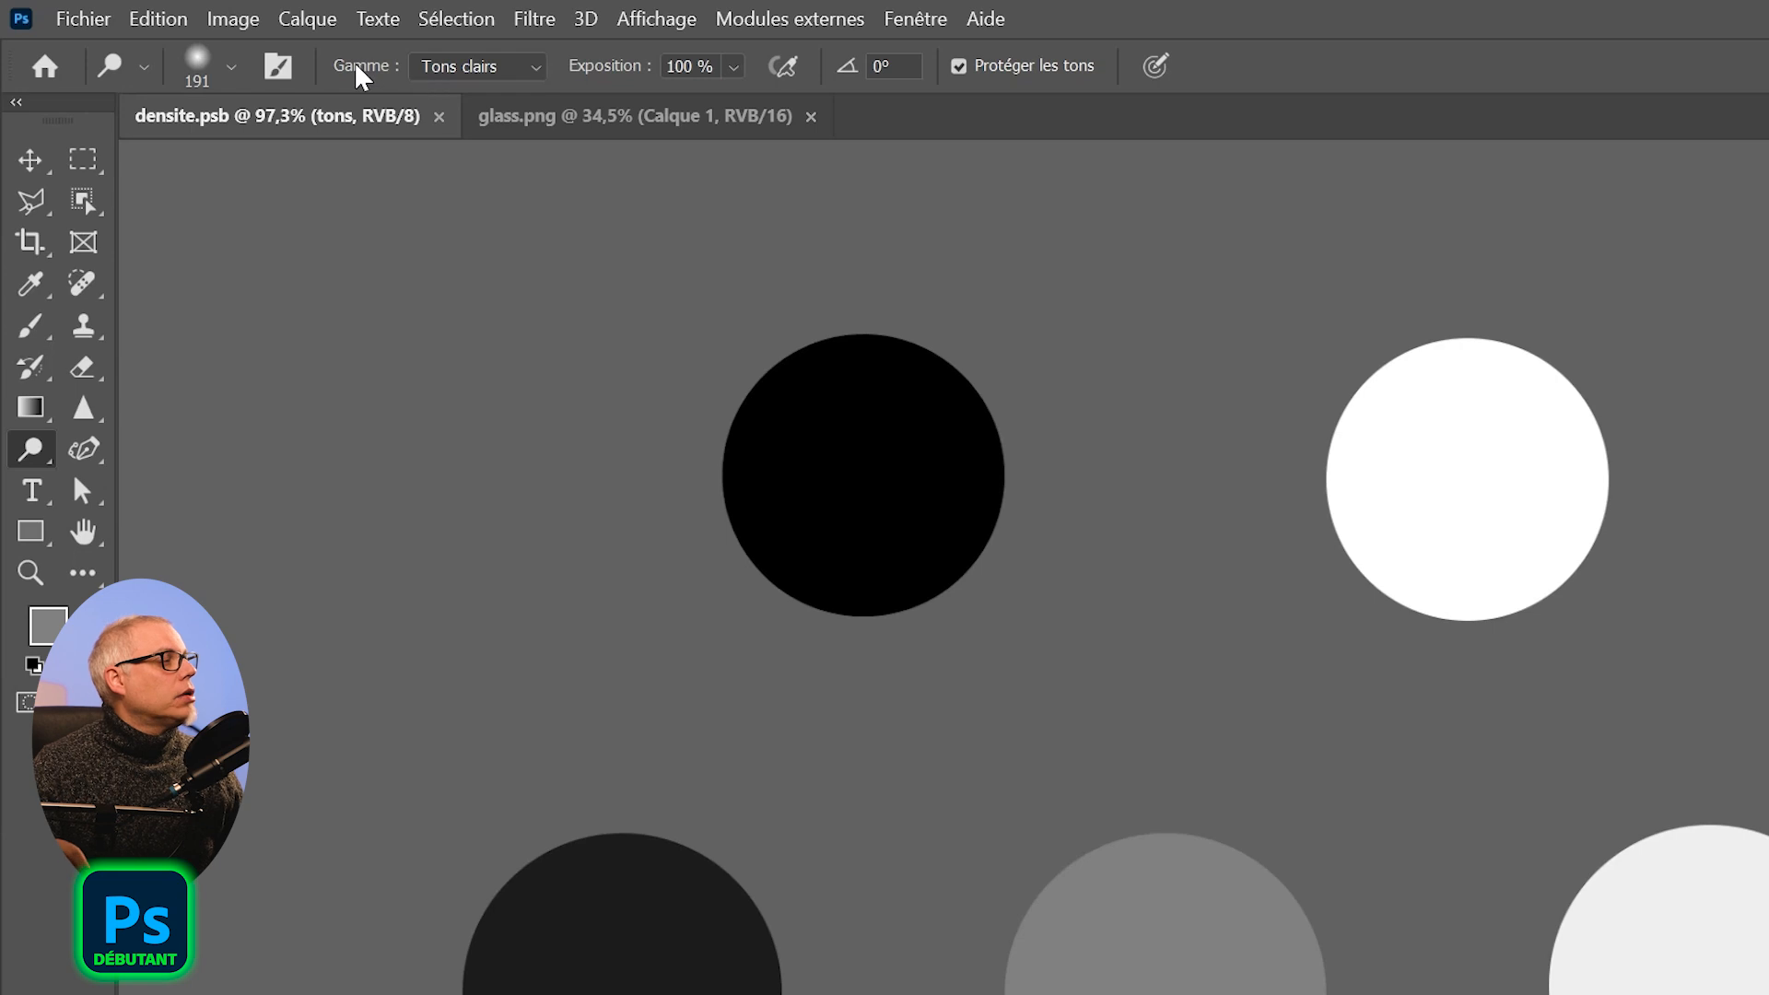
pyautogui.click(504, 74)
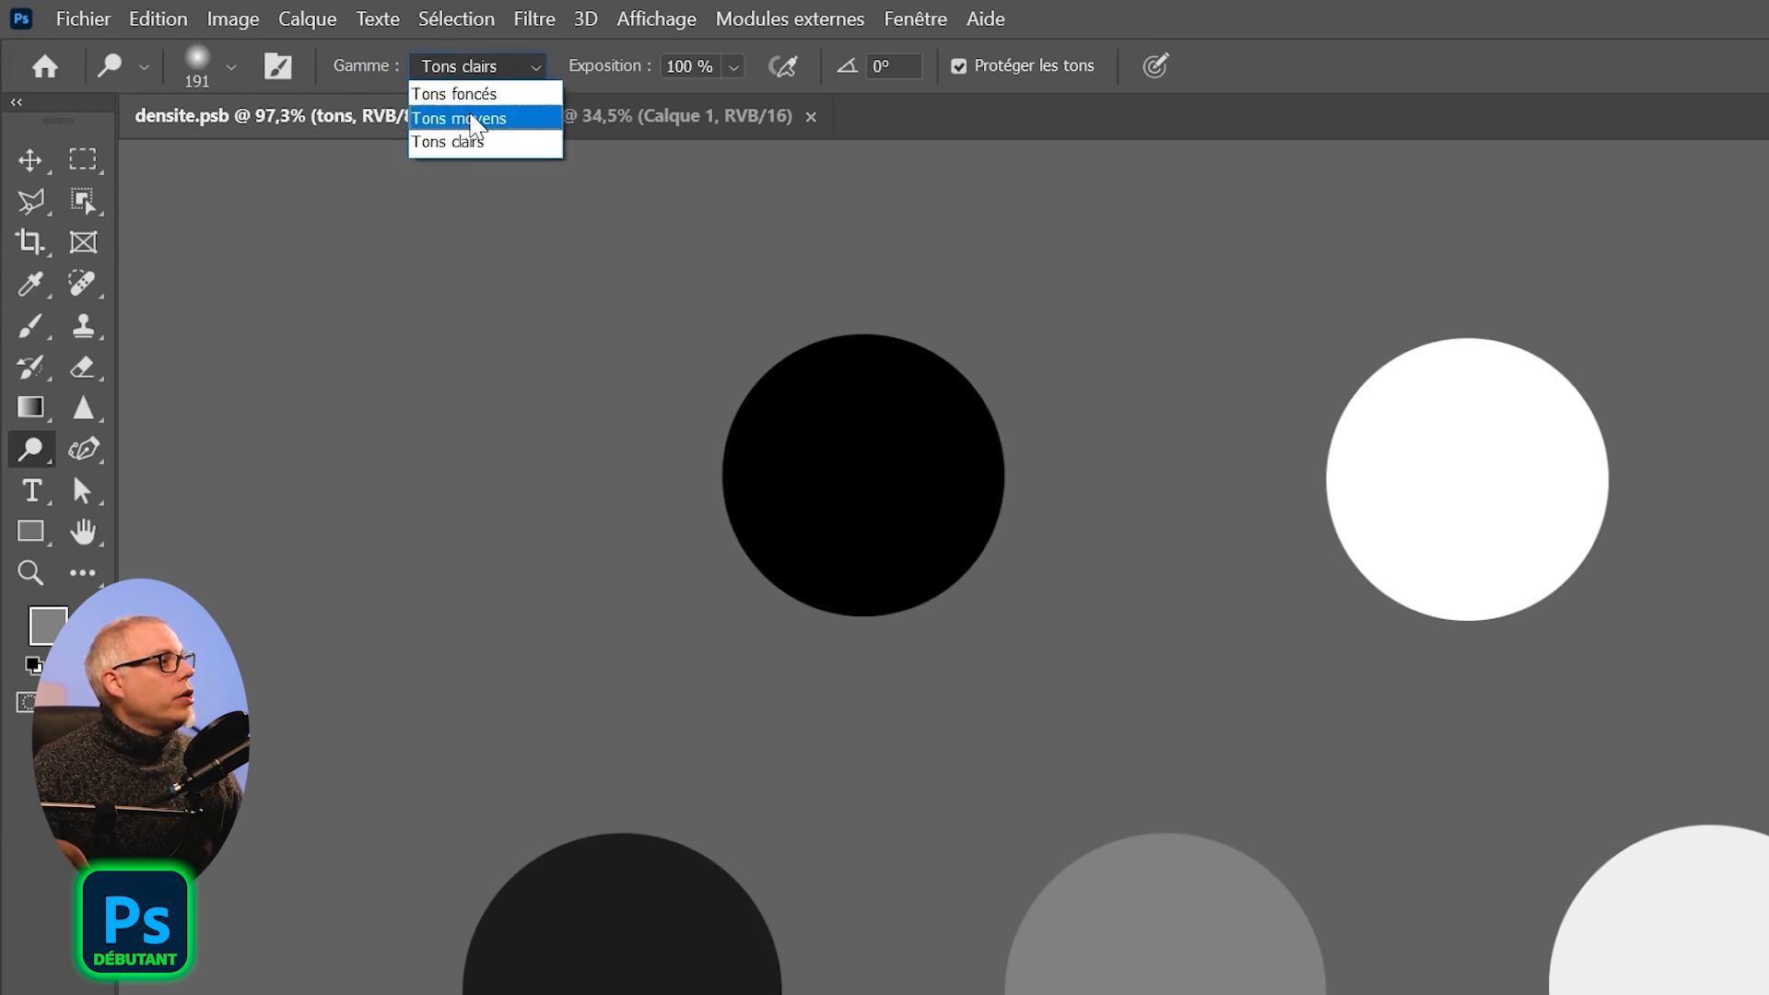
pyautogui.click(538, 68)
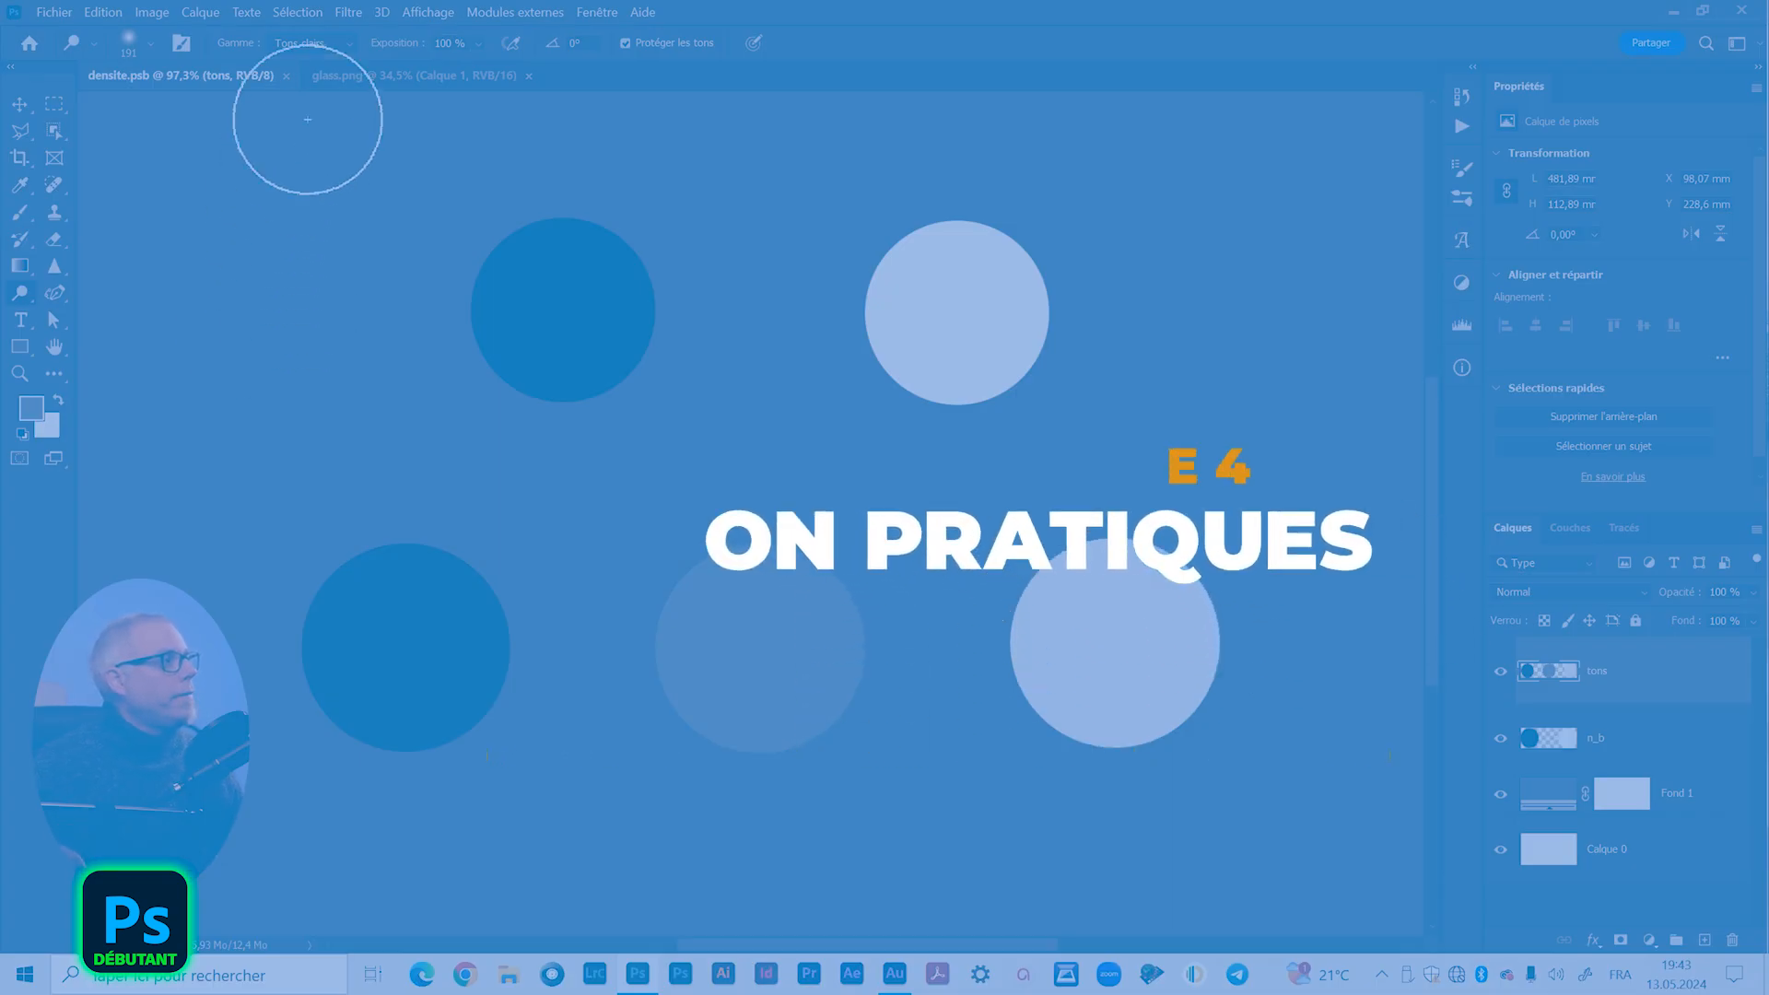
pyautogui.click(330, 42)
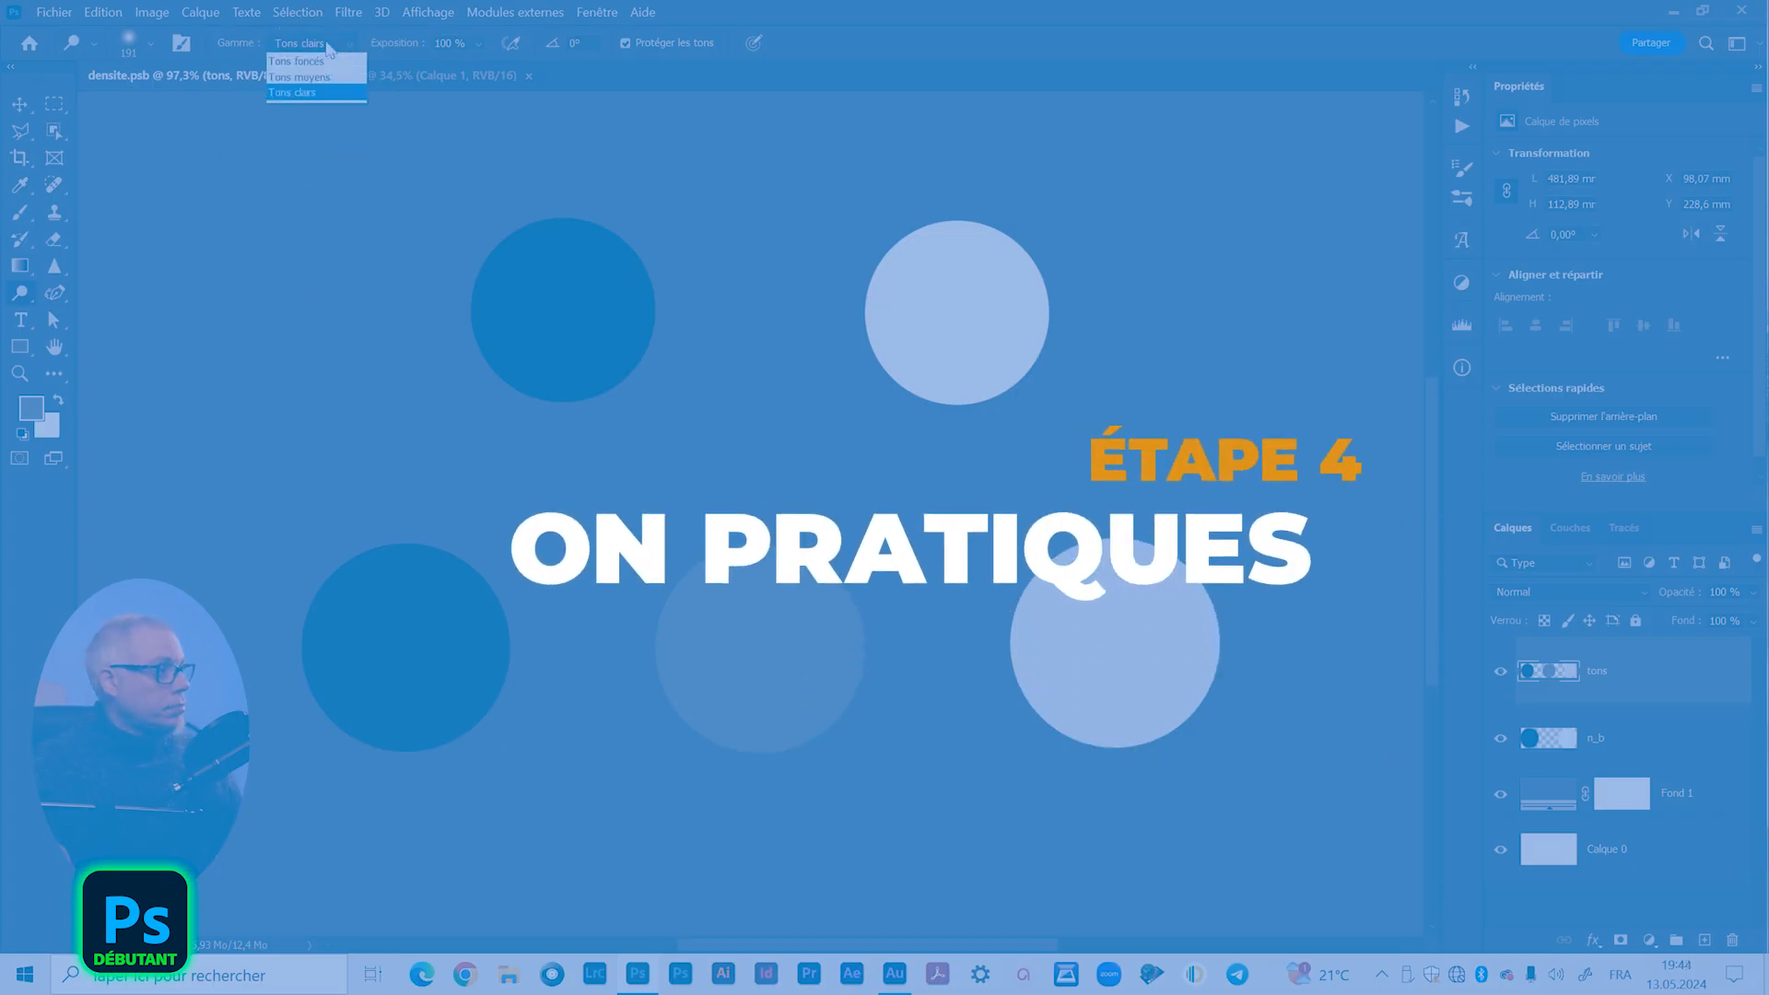
pyautogui.click(295, 93)
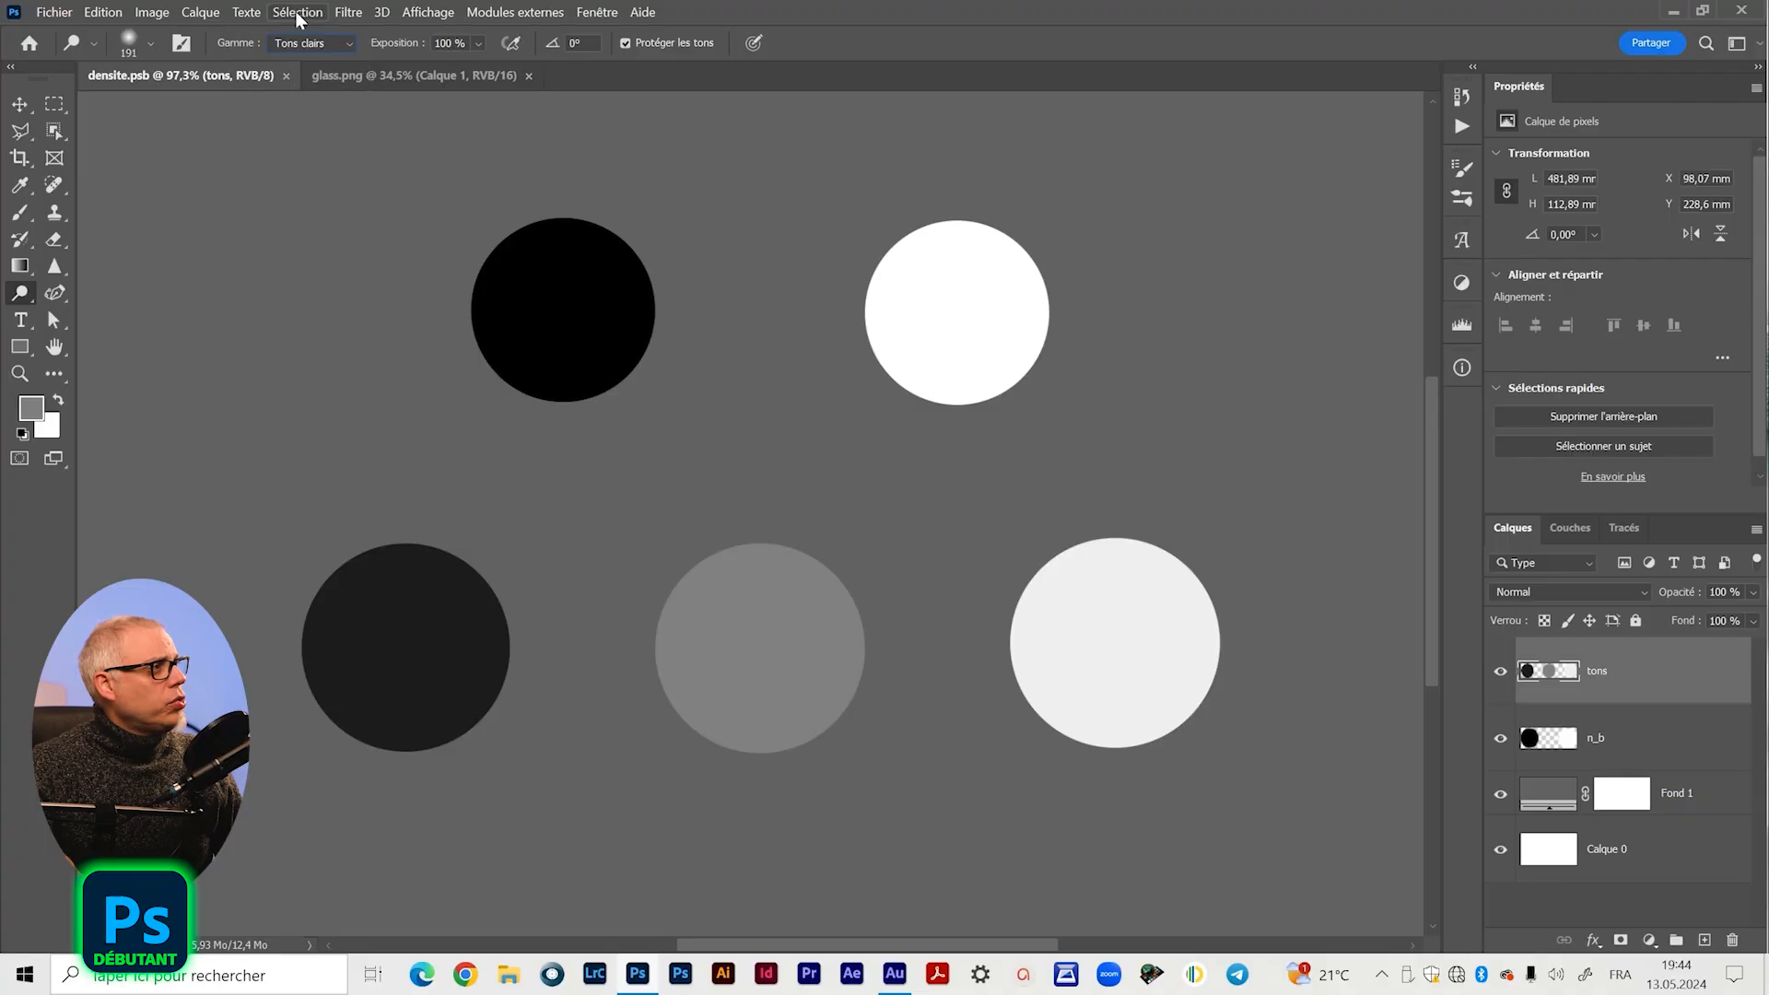
# - Dodge the right side of the light grey and mid-grey circles with the range on Tons clairs
pyautogui.rightClick(14, 299)
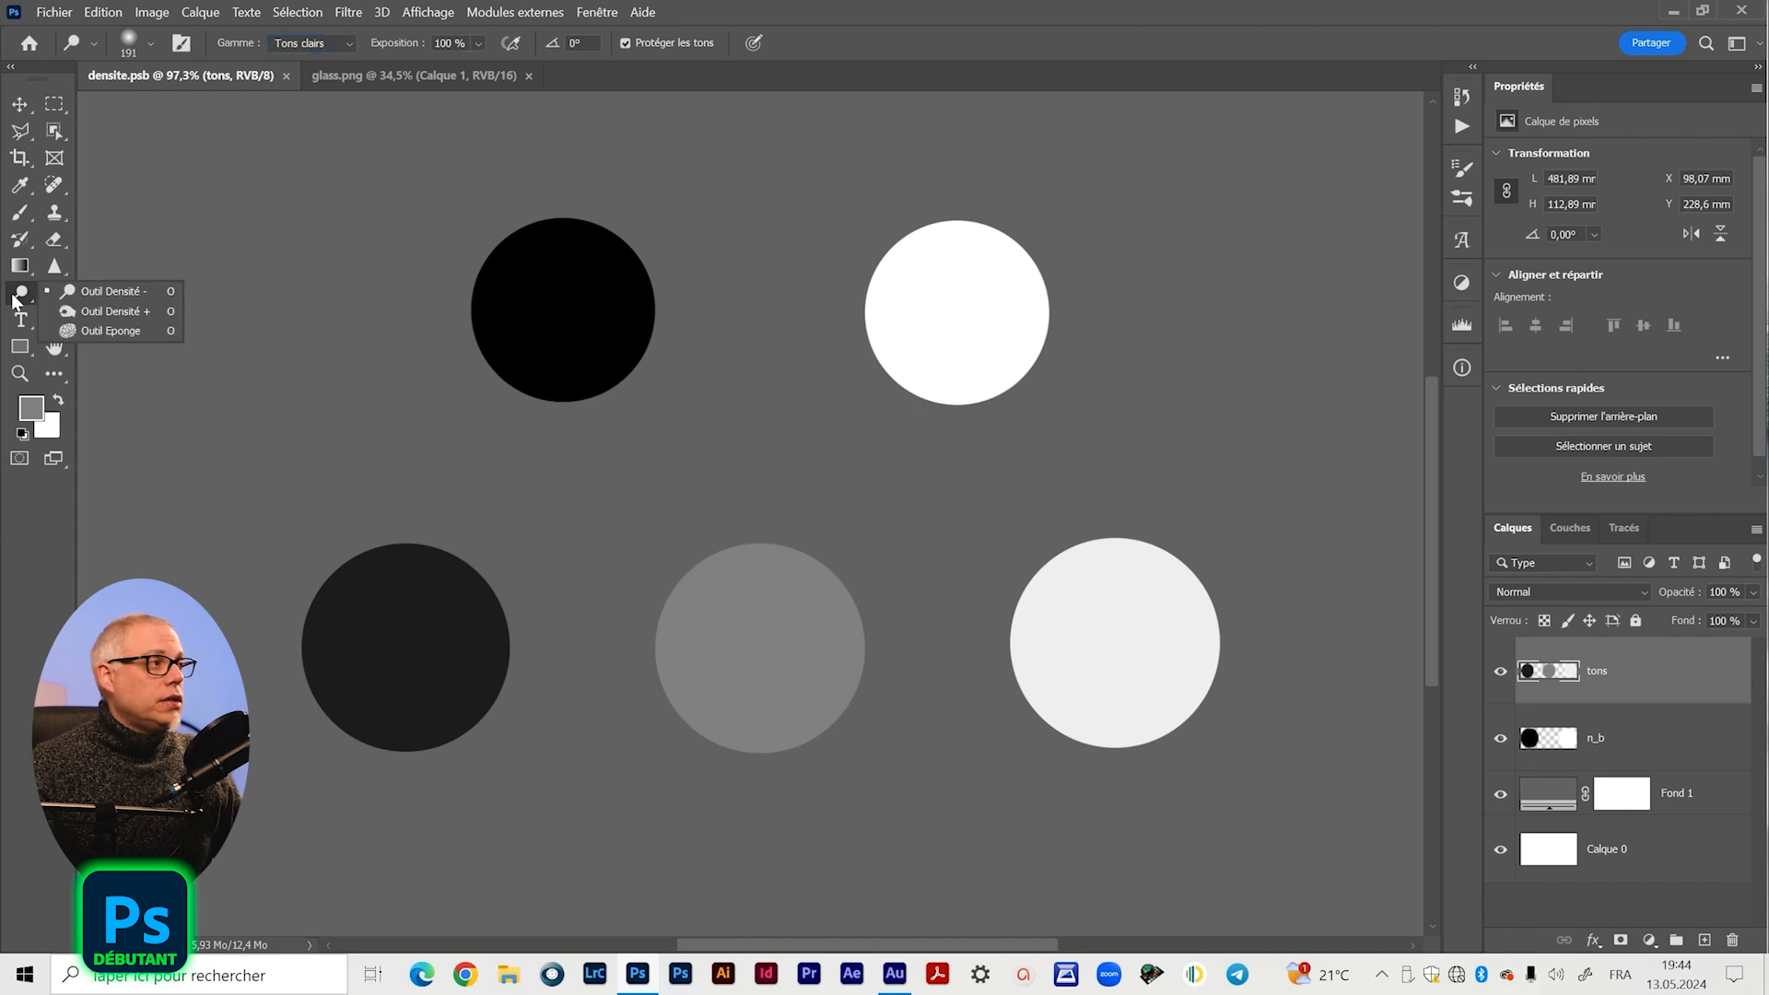
pyautogui.click(108, 294)
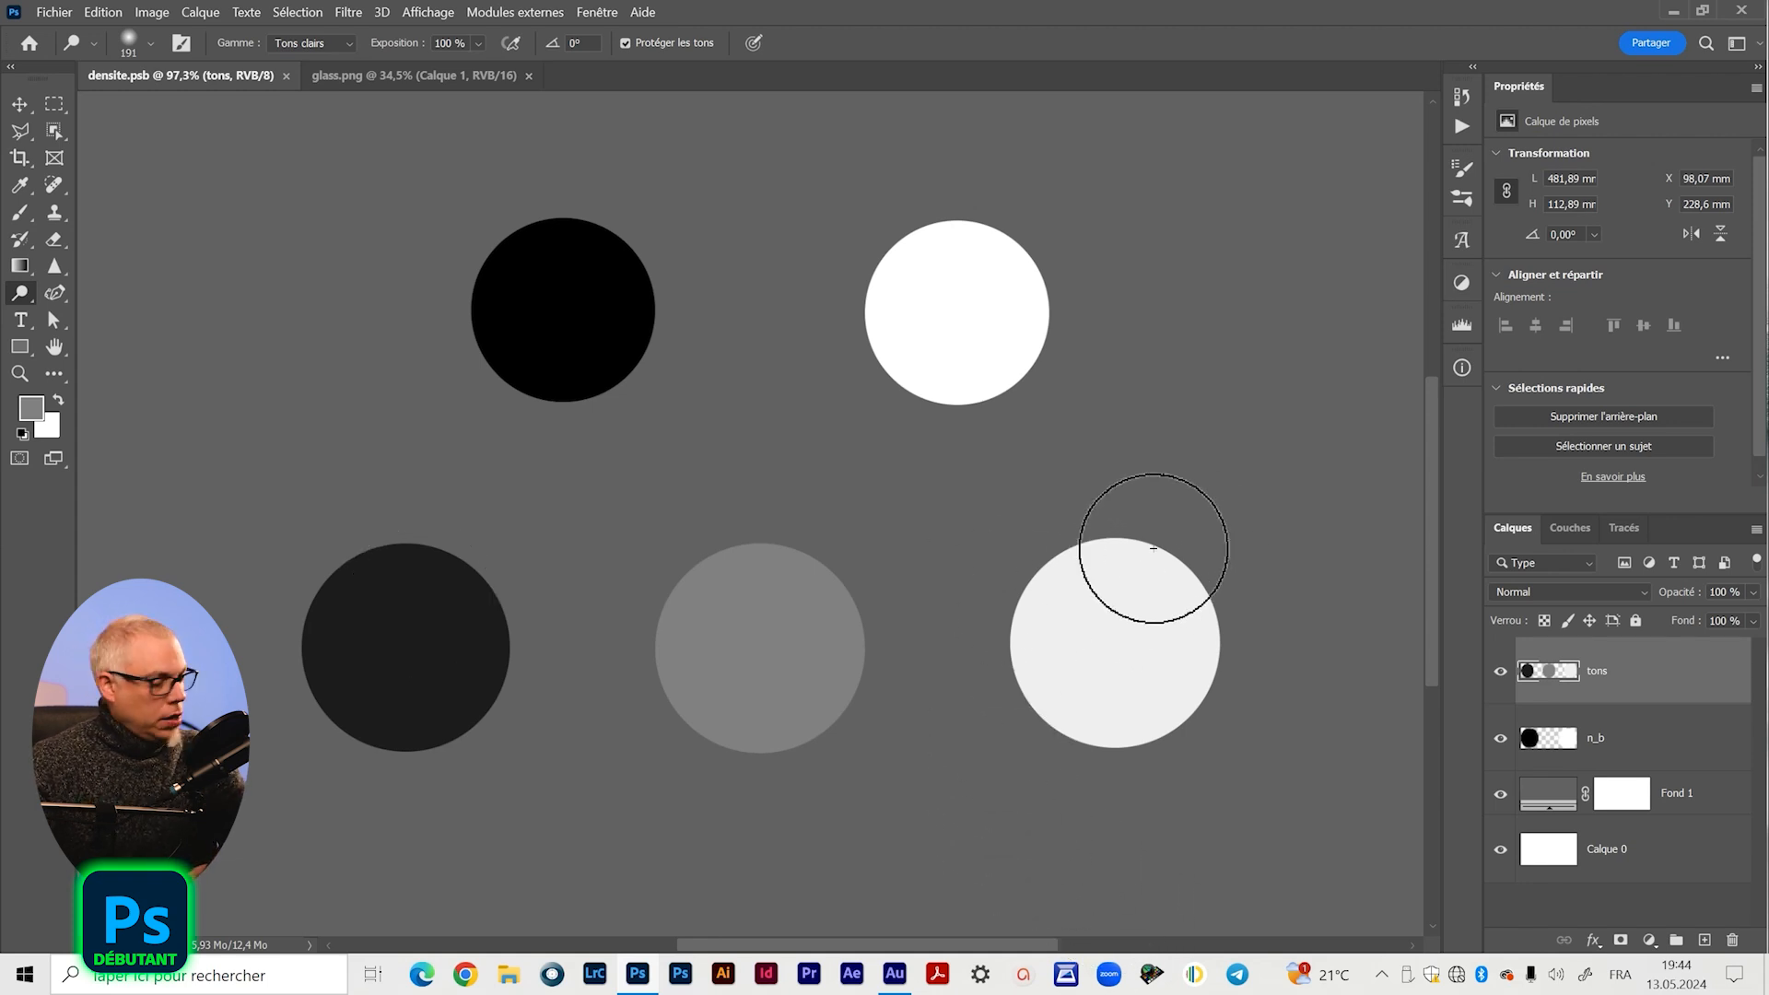
pyautogui.scroll(3, 1155, 534)
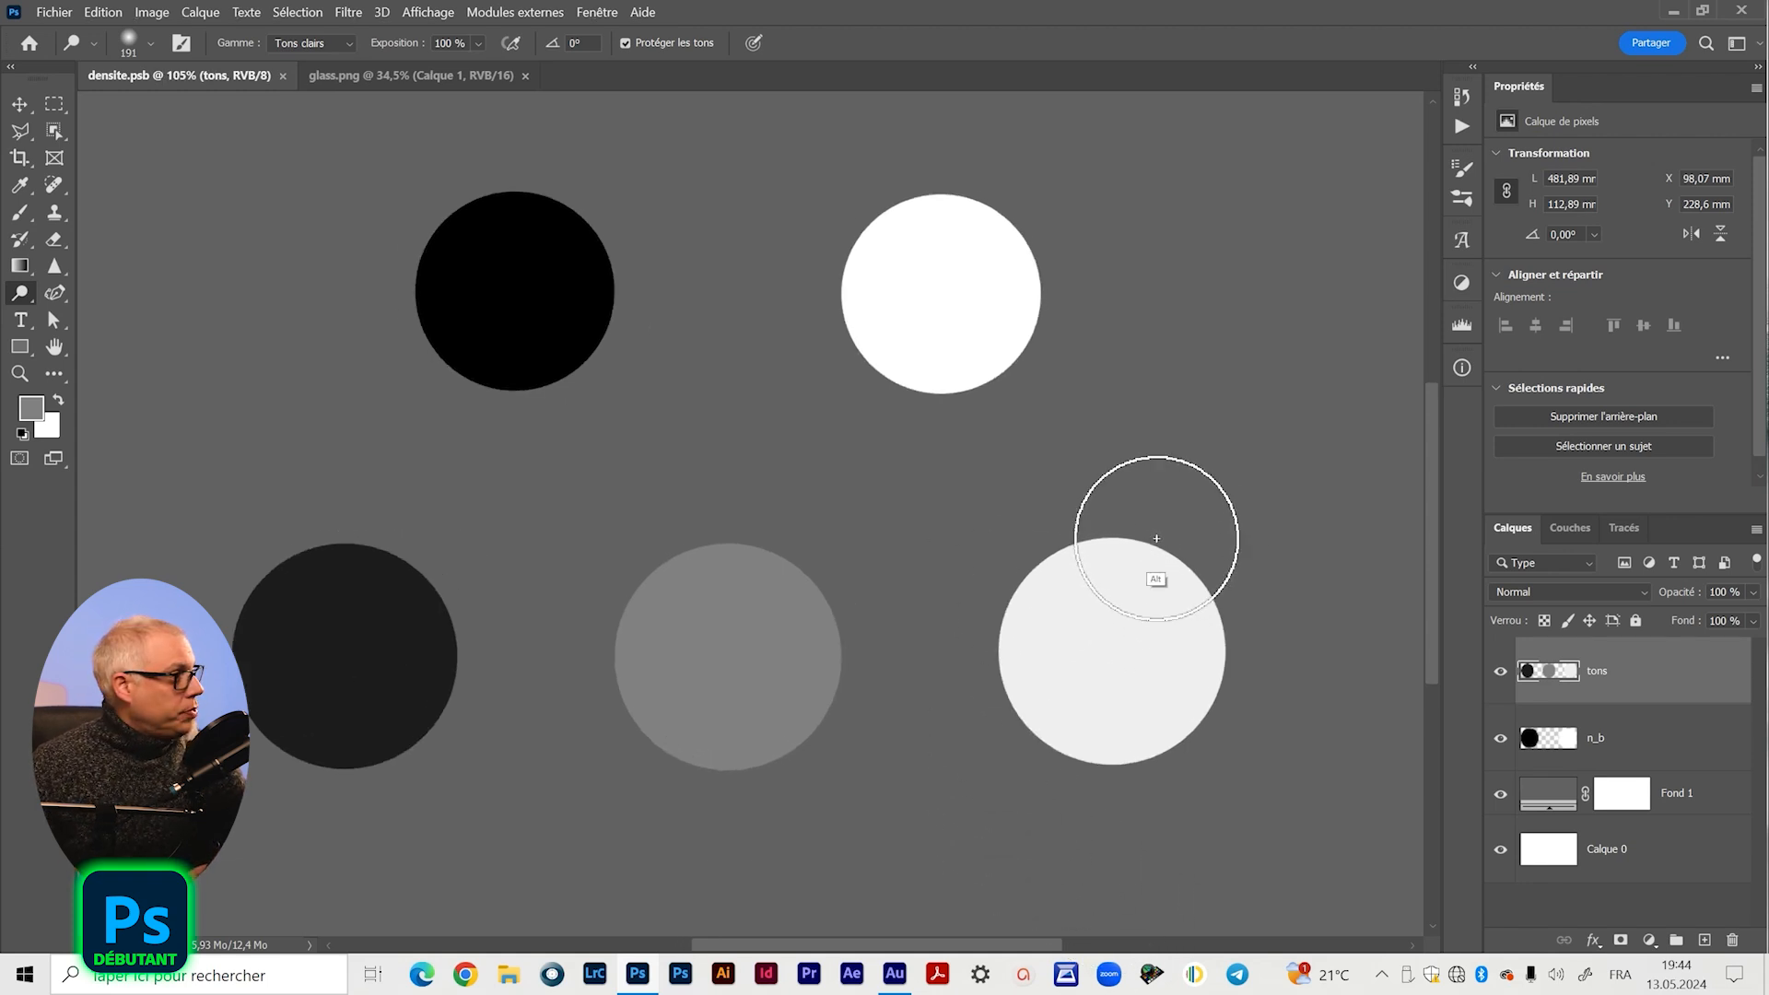
pyautogui.moveTo(1061, 571)
pyautogui.mouseDown()
pyautogui.moveTo(1161, 567)
pyautogui.moveTo(1145, 577)
pyautogui.moveTo(1294, 615)
pyautogui.moveTo(1310, 770)
pyautogui.moveTo(1338, 702)
pyautogui.moveTo(1305, 563)
pyautogui.moveTo(1236, 528)
pyautogui.moveTo(1314, 601)
pyautogui.moveTo(1218, 860)
pyautogui.mouseUp()
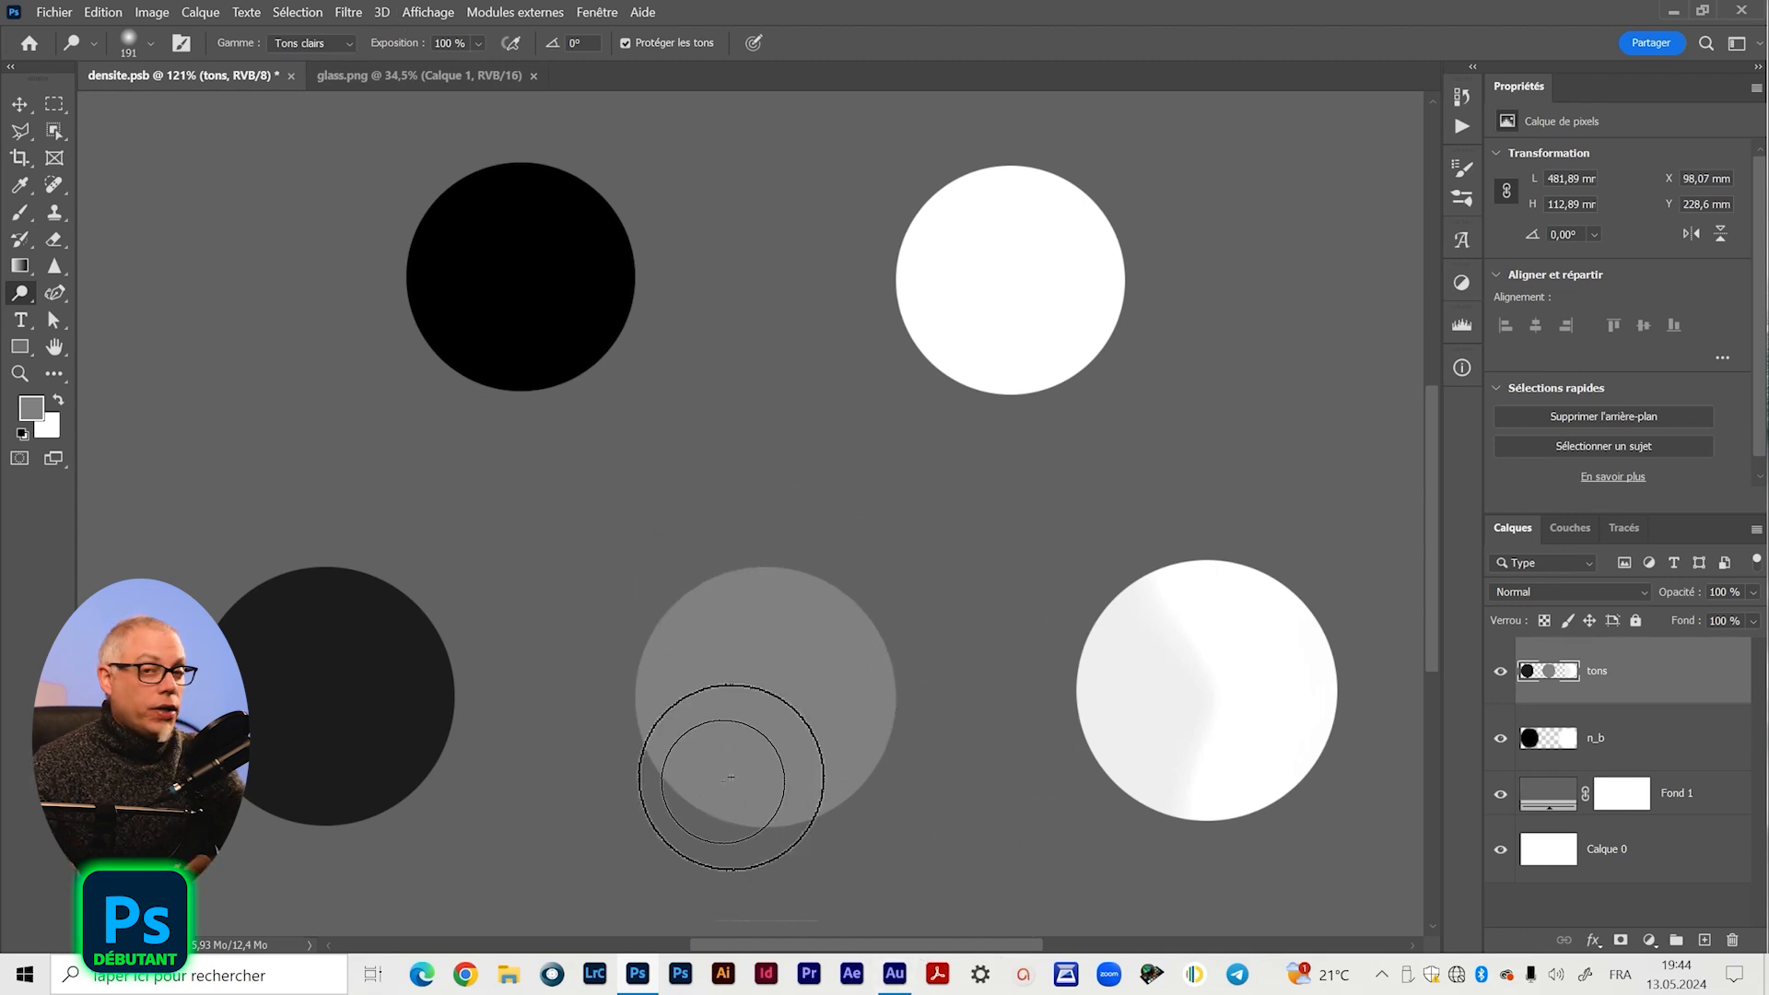
pyautogui.moveTo(857, 604)
pyautogui.mouseDown()
pyautogui.moveTo(863, 786)
pyautogui.moveTo(911, 633)
pyautogui.moveTo(794, 502)
pyautogui.moveTo(844, 559)
pyautogui.moveTo(863, 808)
pyautogui.mouseUp()
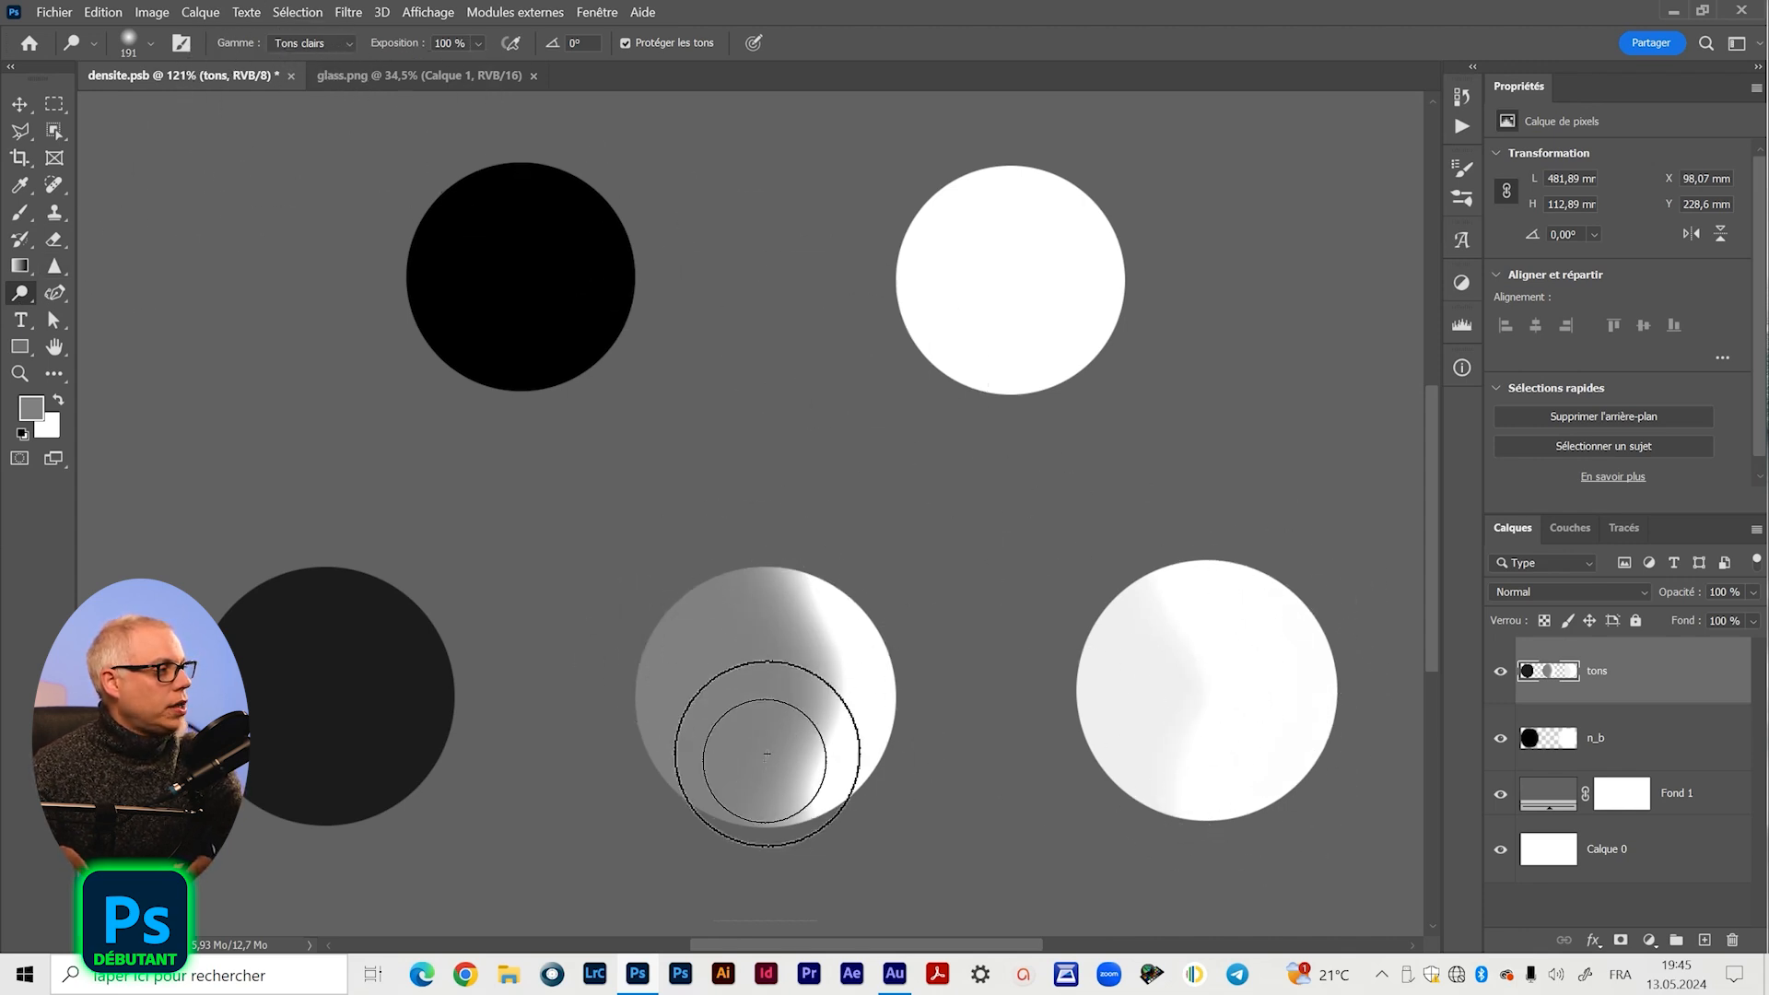
pyautogui.moveTo(786, 615)
pyautogui.mouseDown()
pyautogui.moveTo(806, 572)
pyautogui.moveTo(869, 636)
pyautogui.moveTo(836, 829)
pyautogui.mouseUp()
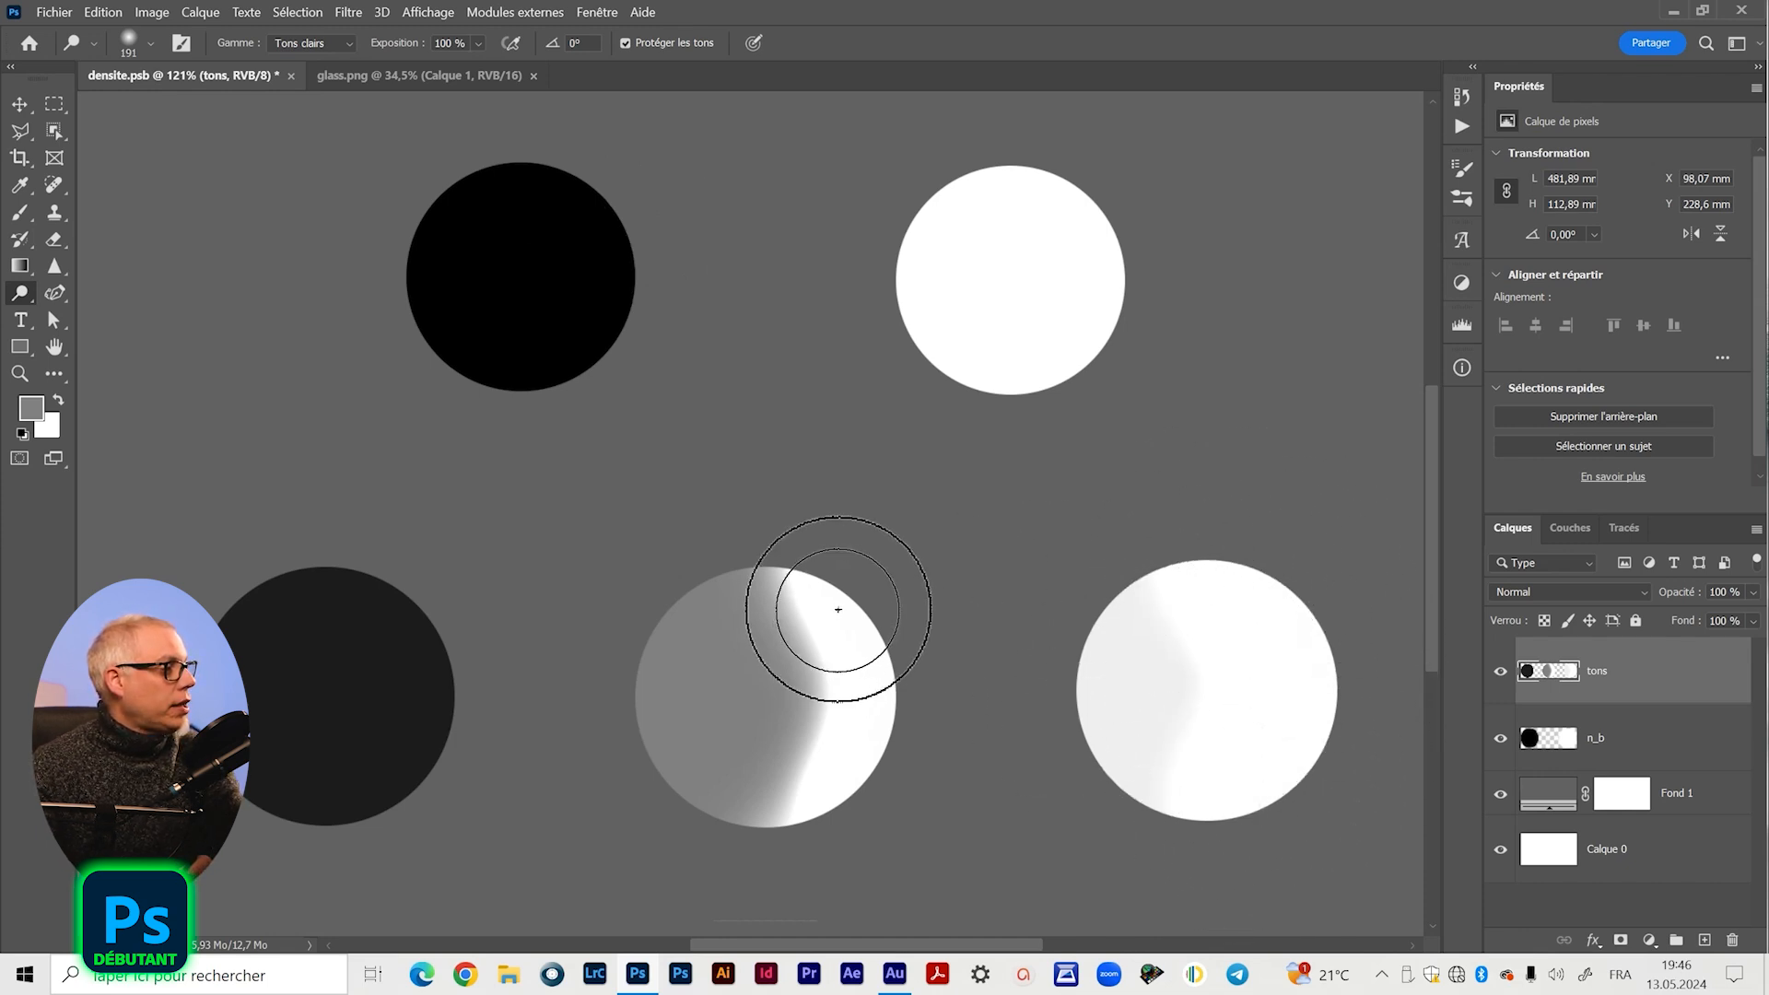
pyautogui.moveTo(837, 609); pyautogui.dragTo(888, 750)
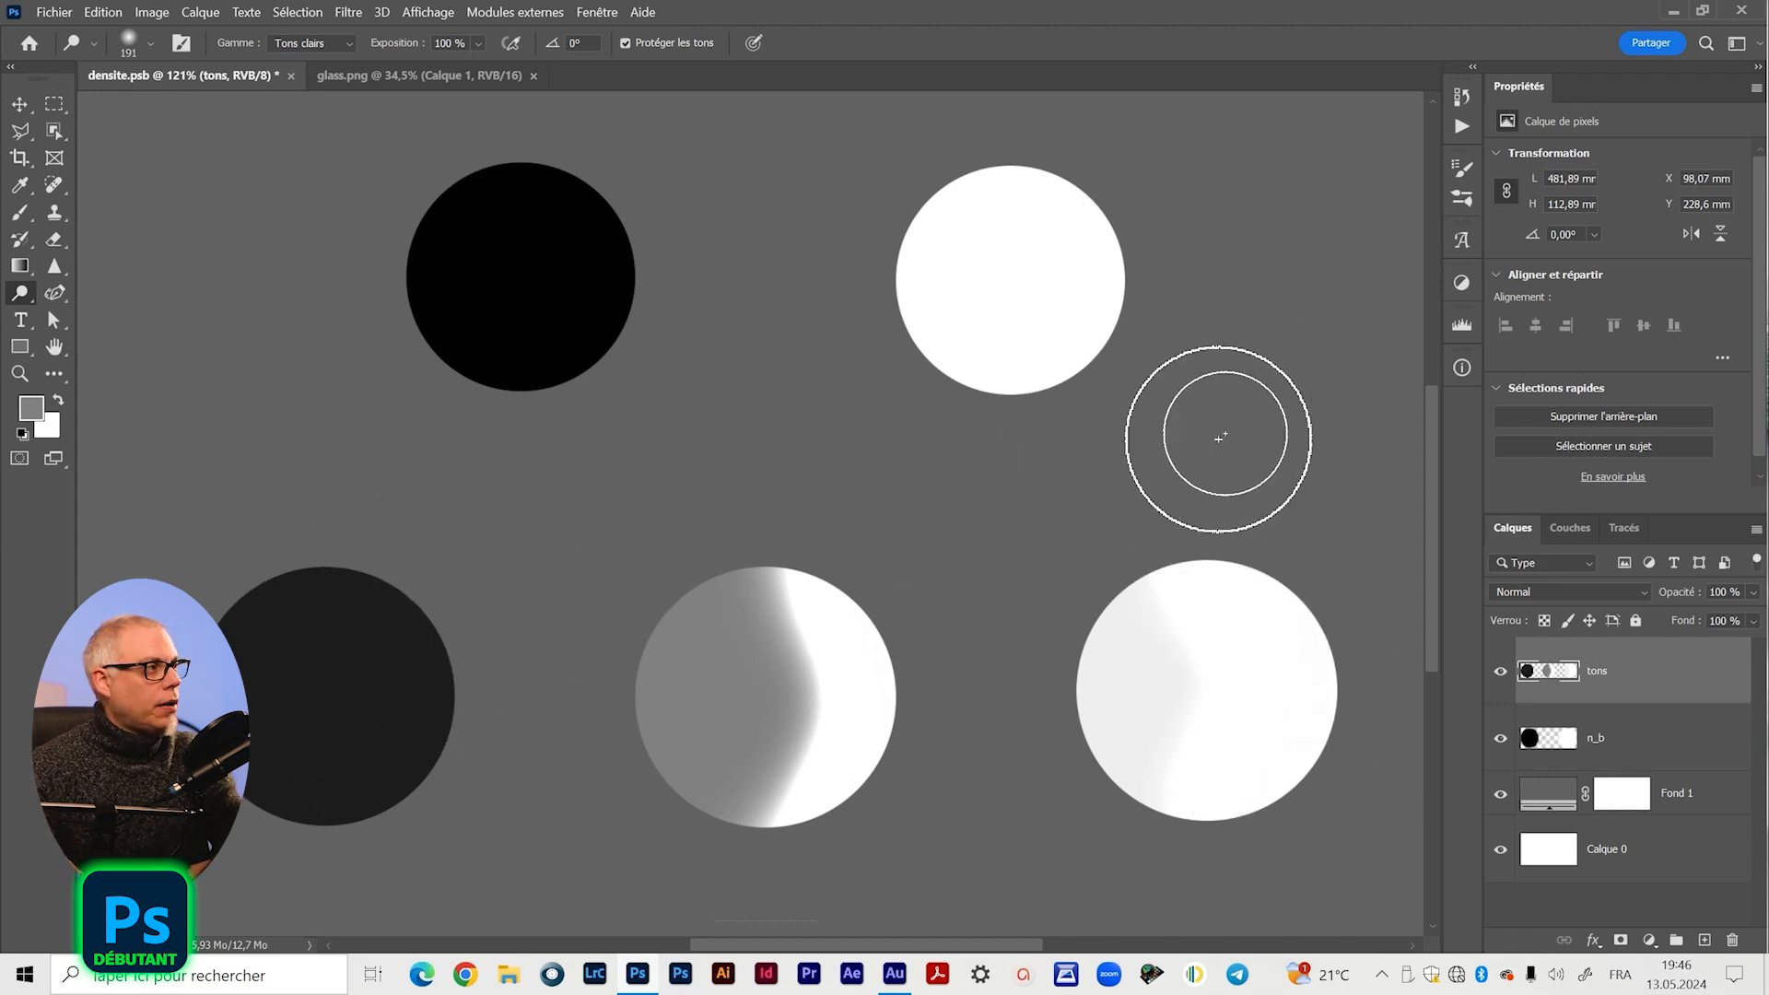
# - Revert densite.psb to its Ouvrir history state and show where the Historique panel is enabled
pyautogui.click(350, 45)
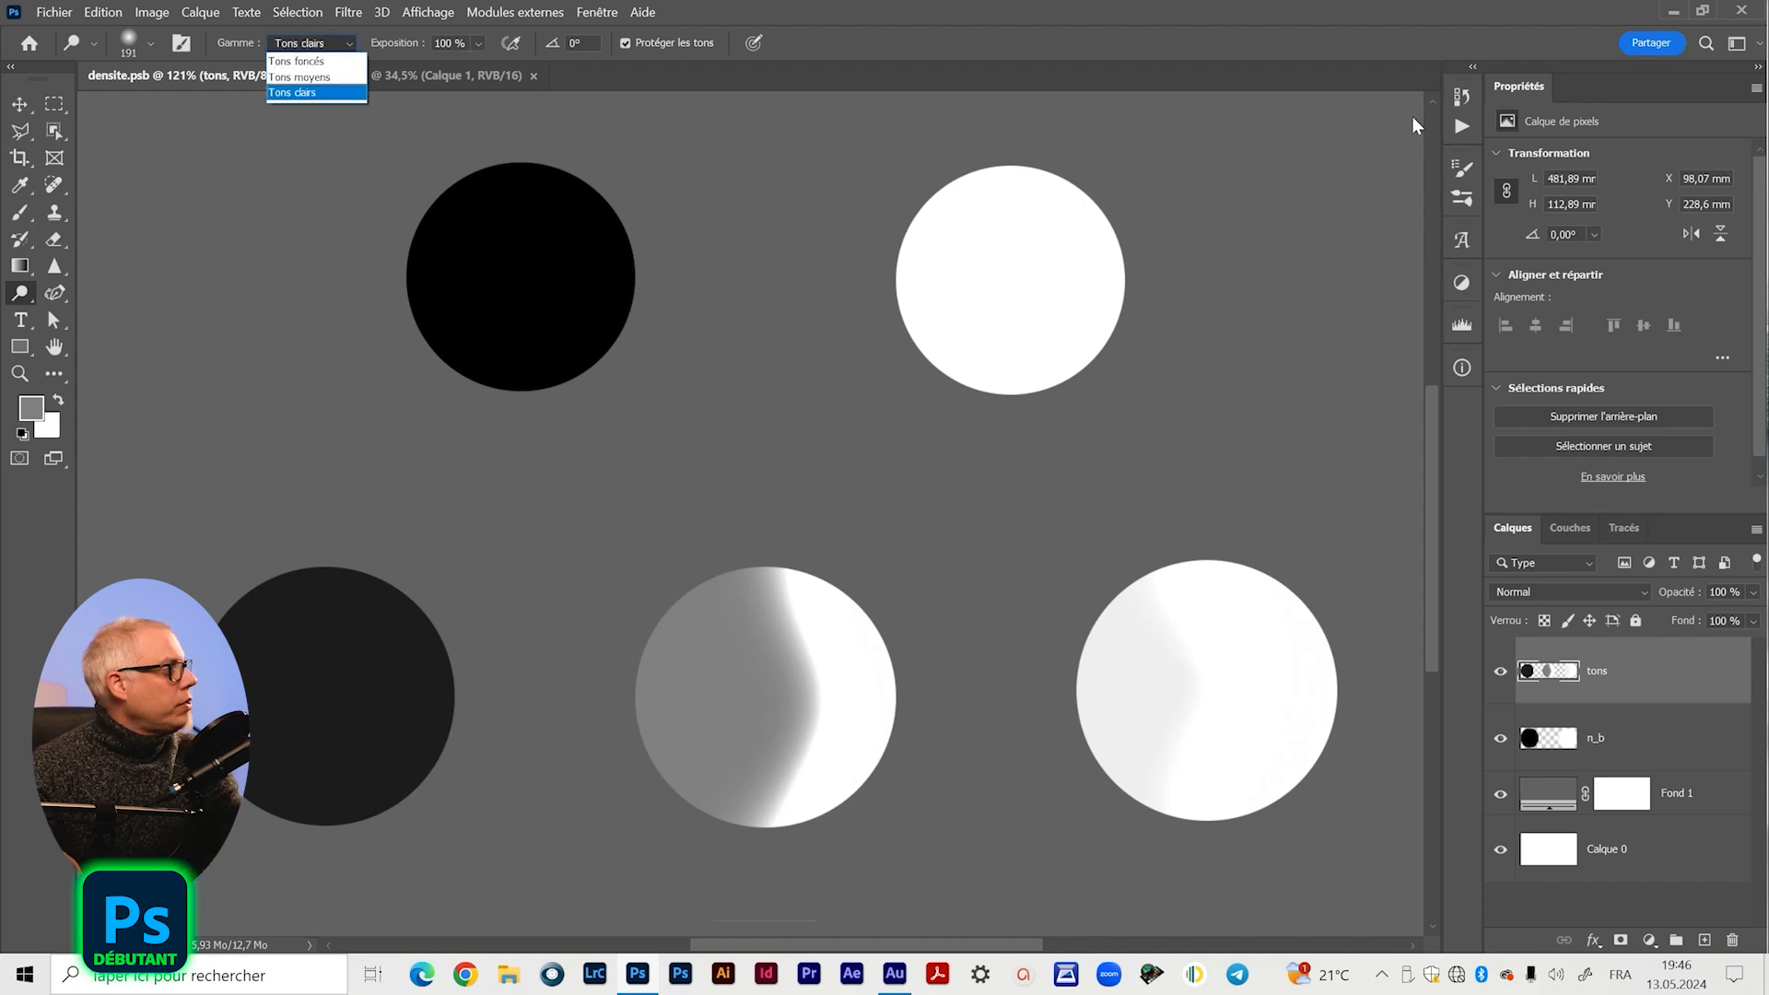
pyautogui.click(1463, 100)
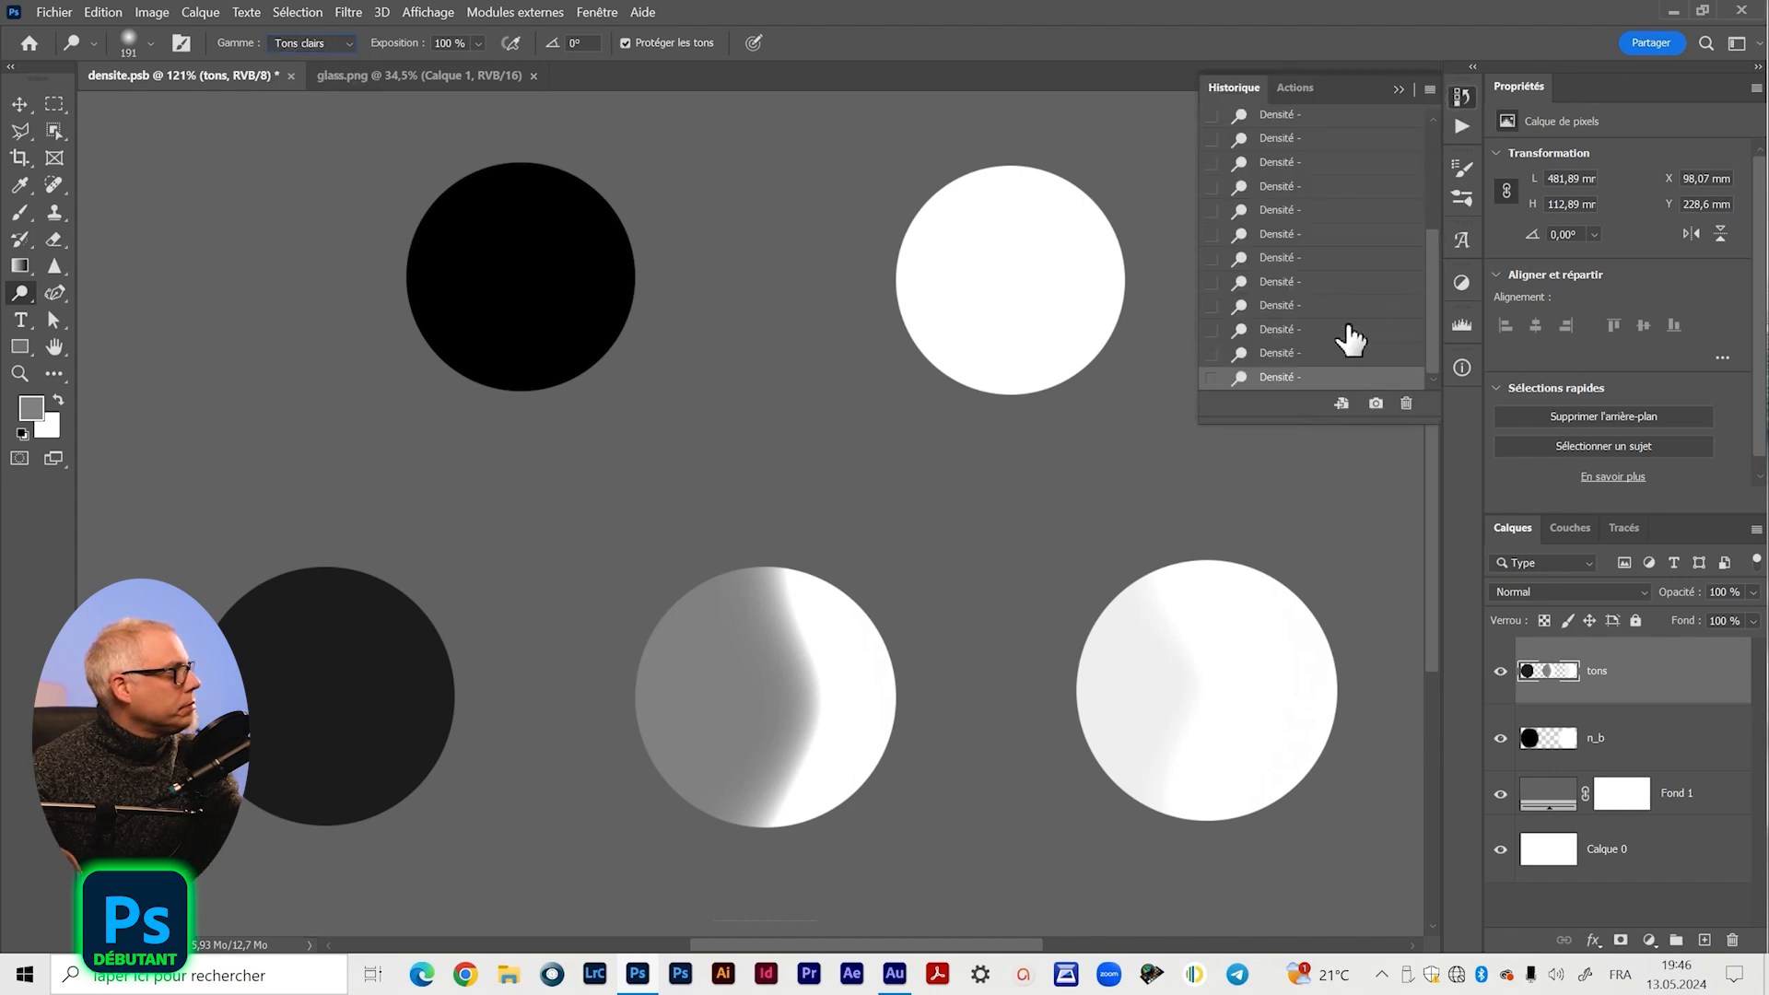
pyautogui.moveTo(1429, 285); pyautogui.dragTo(1419, 125)
pyautogui.click(1333, 152)
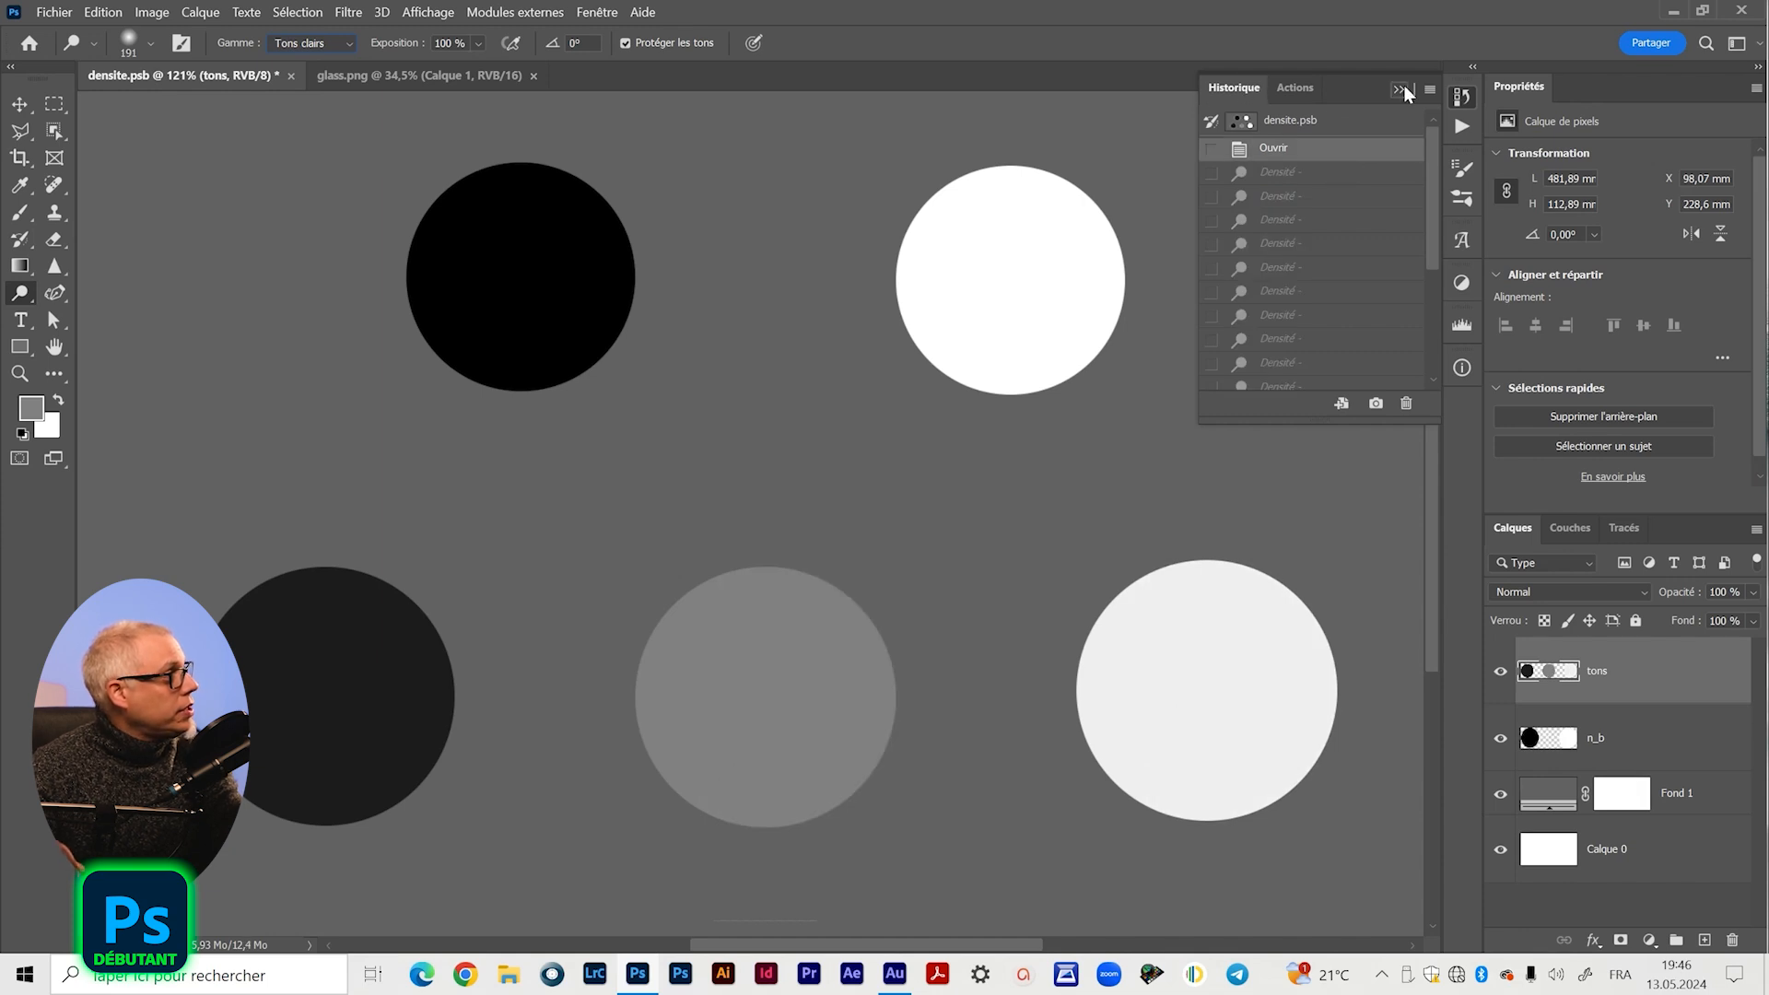
pyautogui.click(598, 13)
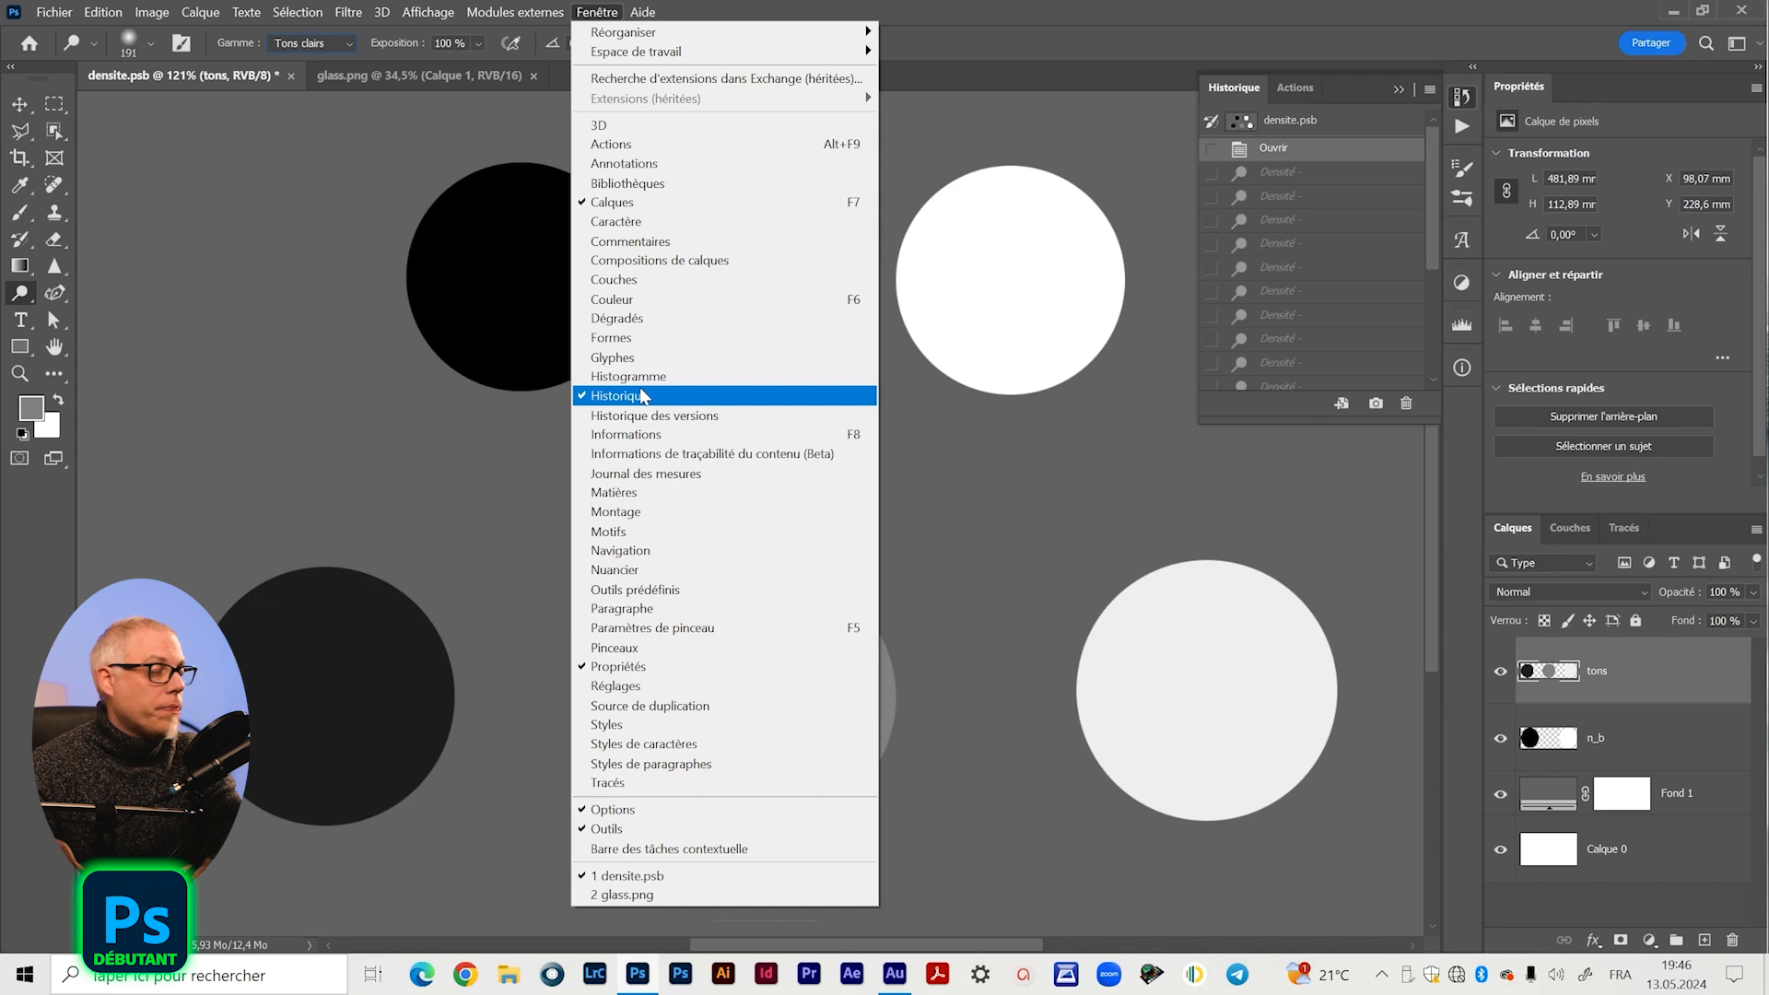
pyautogui.click(1303, 87)
pyautogui.click(1399, 89)
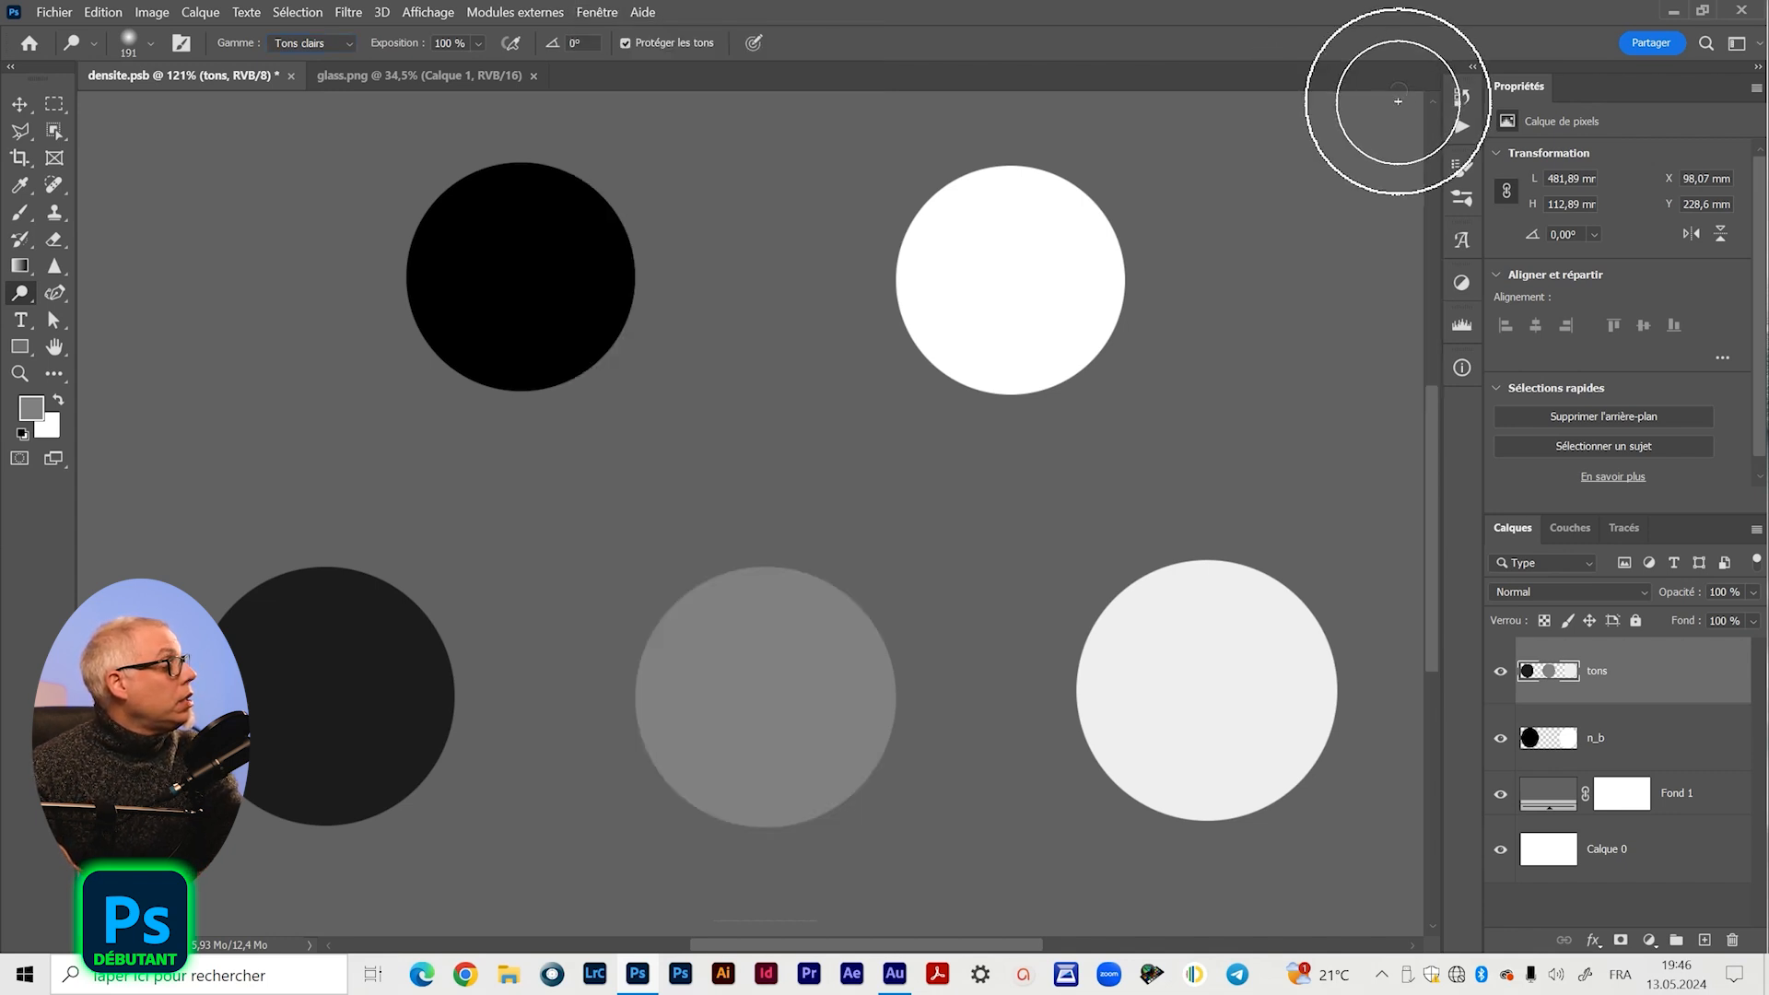
# - Set the Dodge range to Tons moyens and lighten the right side of the mid-grey circle
pyautogui.click(309, 46)
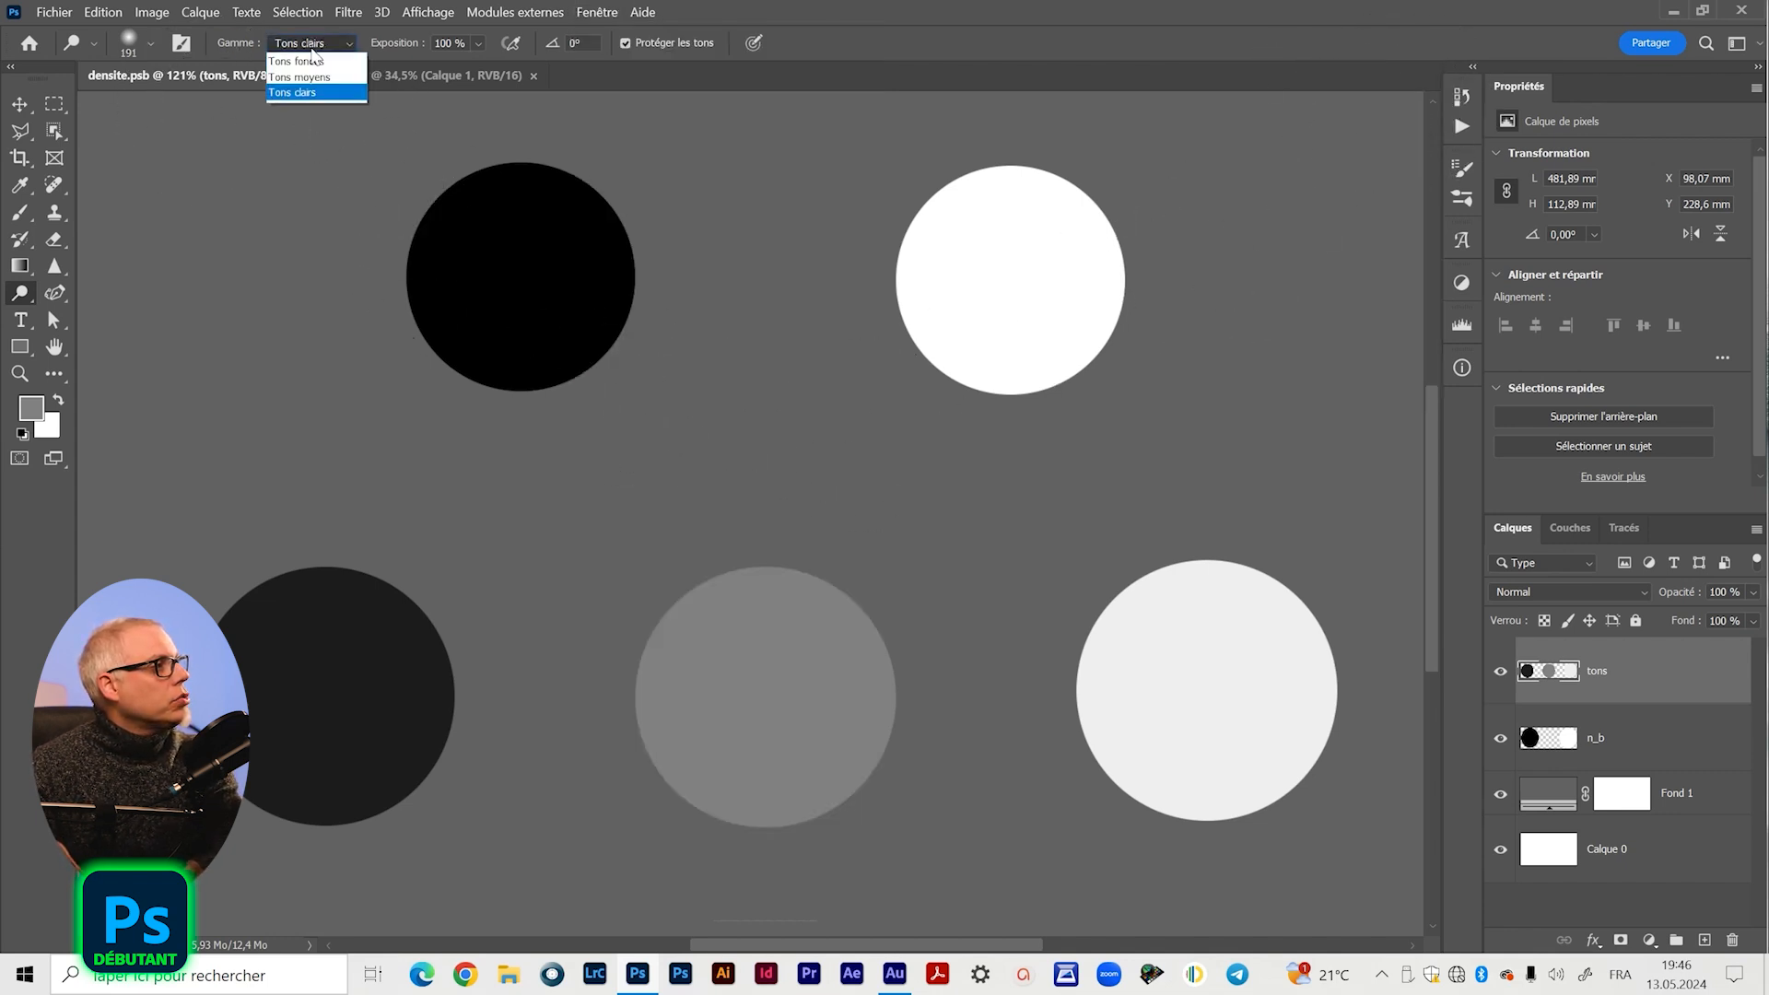
pyautogui.click(316, 78)
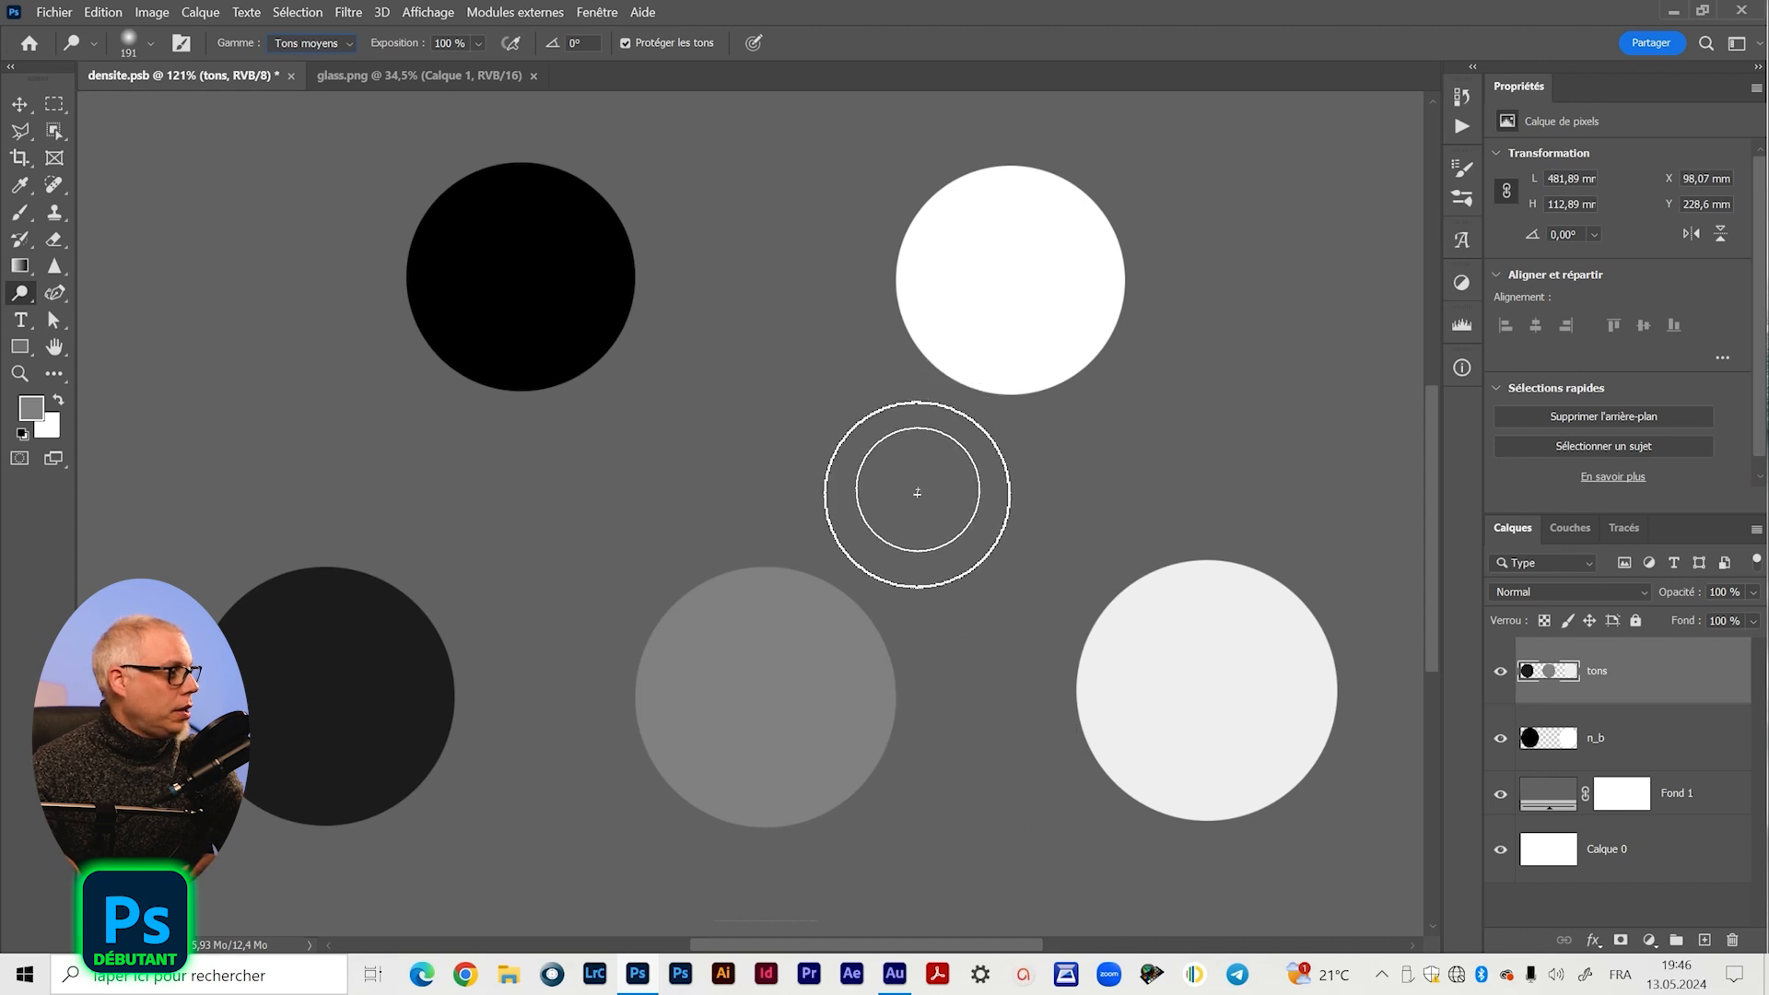
pyautogui.moveTo(830, 580)
pyautogui.mouseDown()
pyautogui.moveTo(891, 661)
pyautogui.moveTo(804, 852)
pyautogui.moveTo(882, 713)
pyautogui.moveTo(827, 522)
pyautogui.moveTo(881, 603)
pyautogui.moveTo(840, 797)
pyautogui.moveTo(889, 627)
pyautogui.moveTo(801, 524)
pyautogui.moveTo(891, 622)
pyautogui.moveTo(826, 818)
pyautogui.moveTo(907, 592)
pyautogui.moveTo(845, 538)
pyautogui.moveTo(907, 650)
pyautogui.moveTo(841, 806)
pyautogui.moveTo(902, 616)
pyautogui.moveTo(810, 525)
pyautogui.mouseUp()
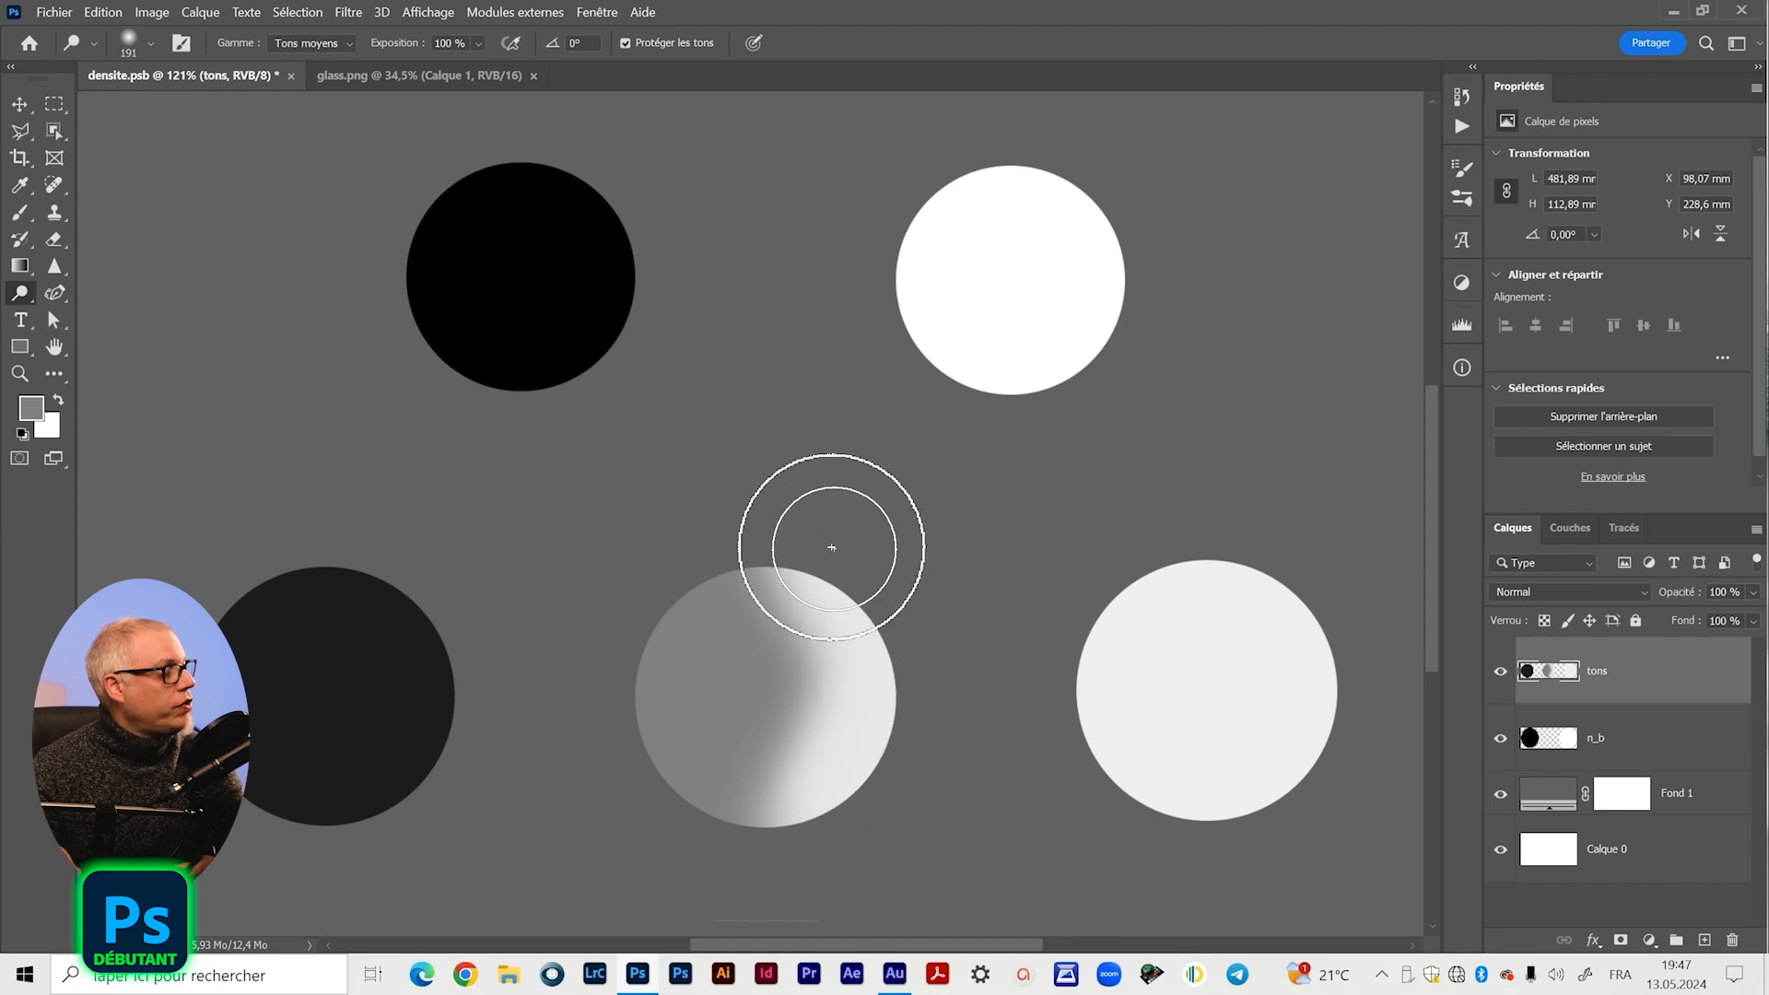
pyautogui.moveTo(805, 529)
pyautogui.mouseDown()
pyautogui.moveTo(870, 595)
pyautogui.moveTo(922, 705)
pyautogui.moveTo(884, 802)
pyautogui.mouseUp()
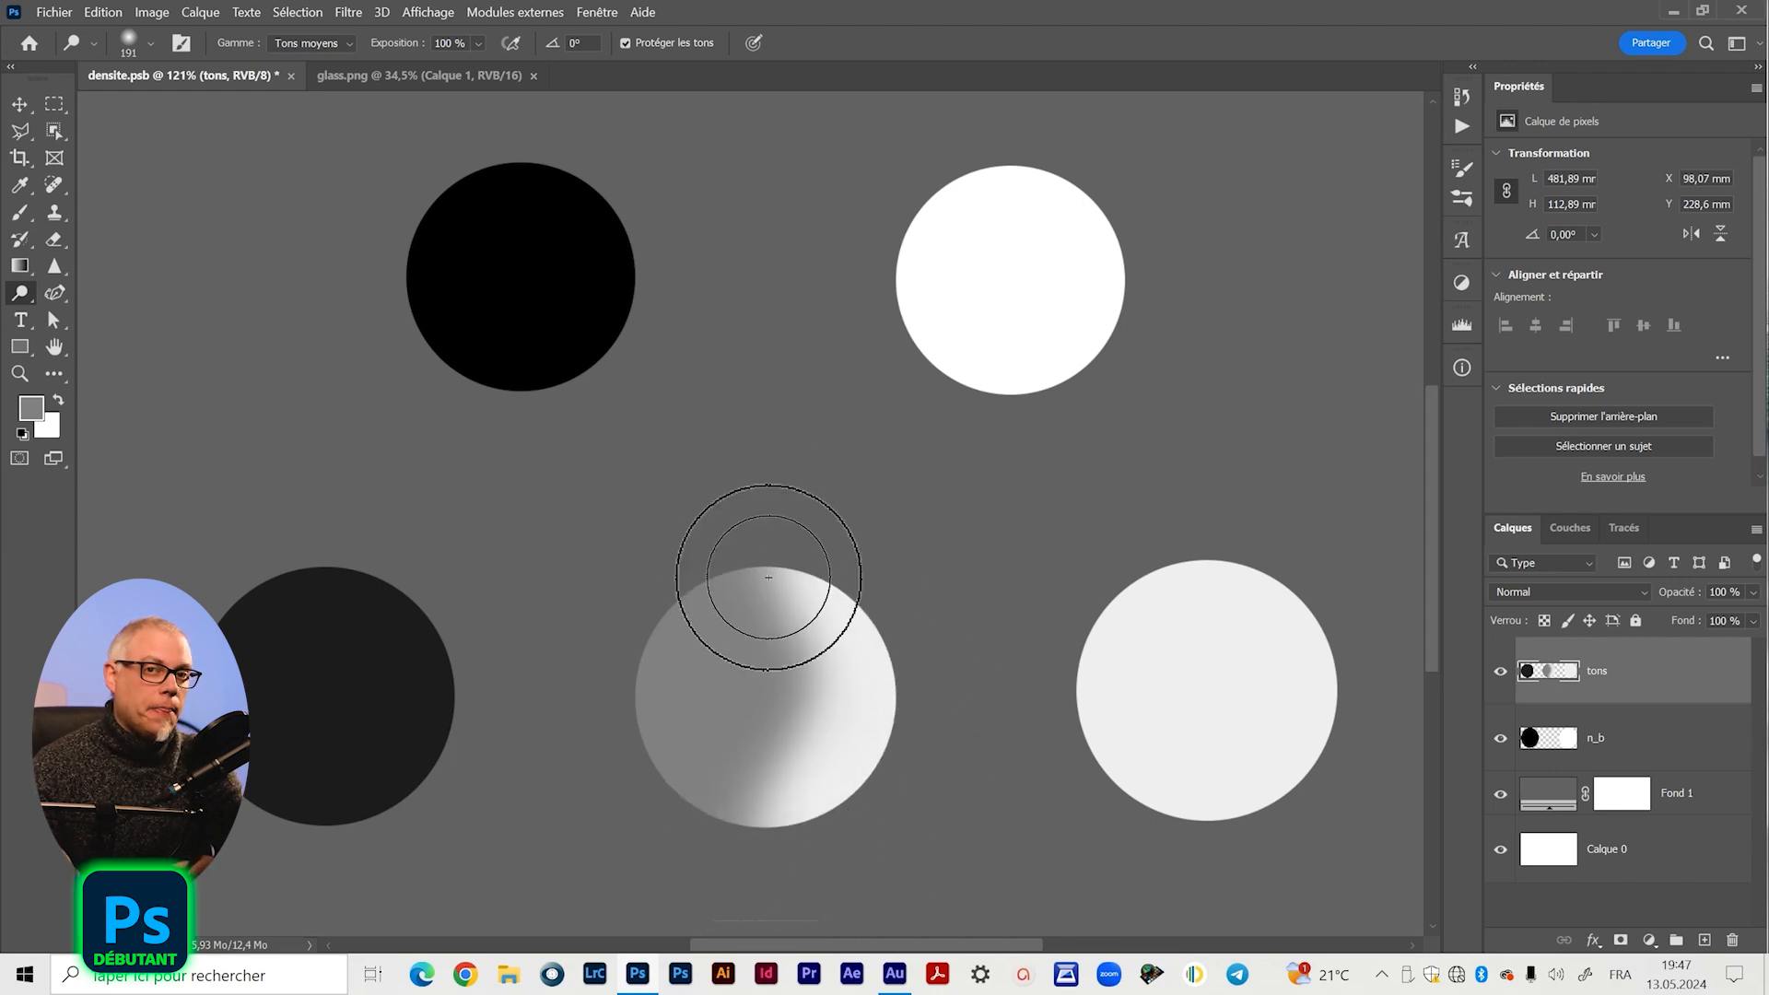
# - Dodge the light grey circle and the left side of the mid-grey circle with the range on Tons moyens
pyautogui.moveTo(1268, 561)
pyautogui.mouseDown()
pyautogui.moveTo(1198, 849)
pyautogui.moveTo(1173, 545)
pyautogui.moveTo(1197, 861)
pyautogui.moveTo(1327, 565)
pyautogui.moveTo(1253, 540)
pyautogui.mouseUp()
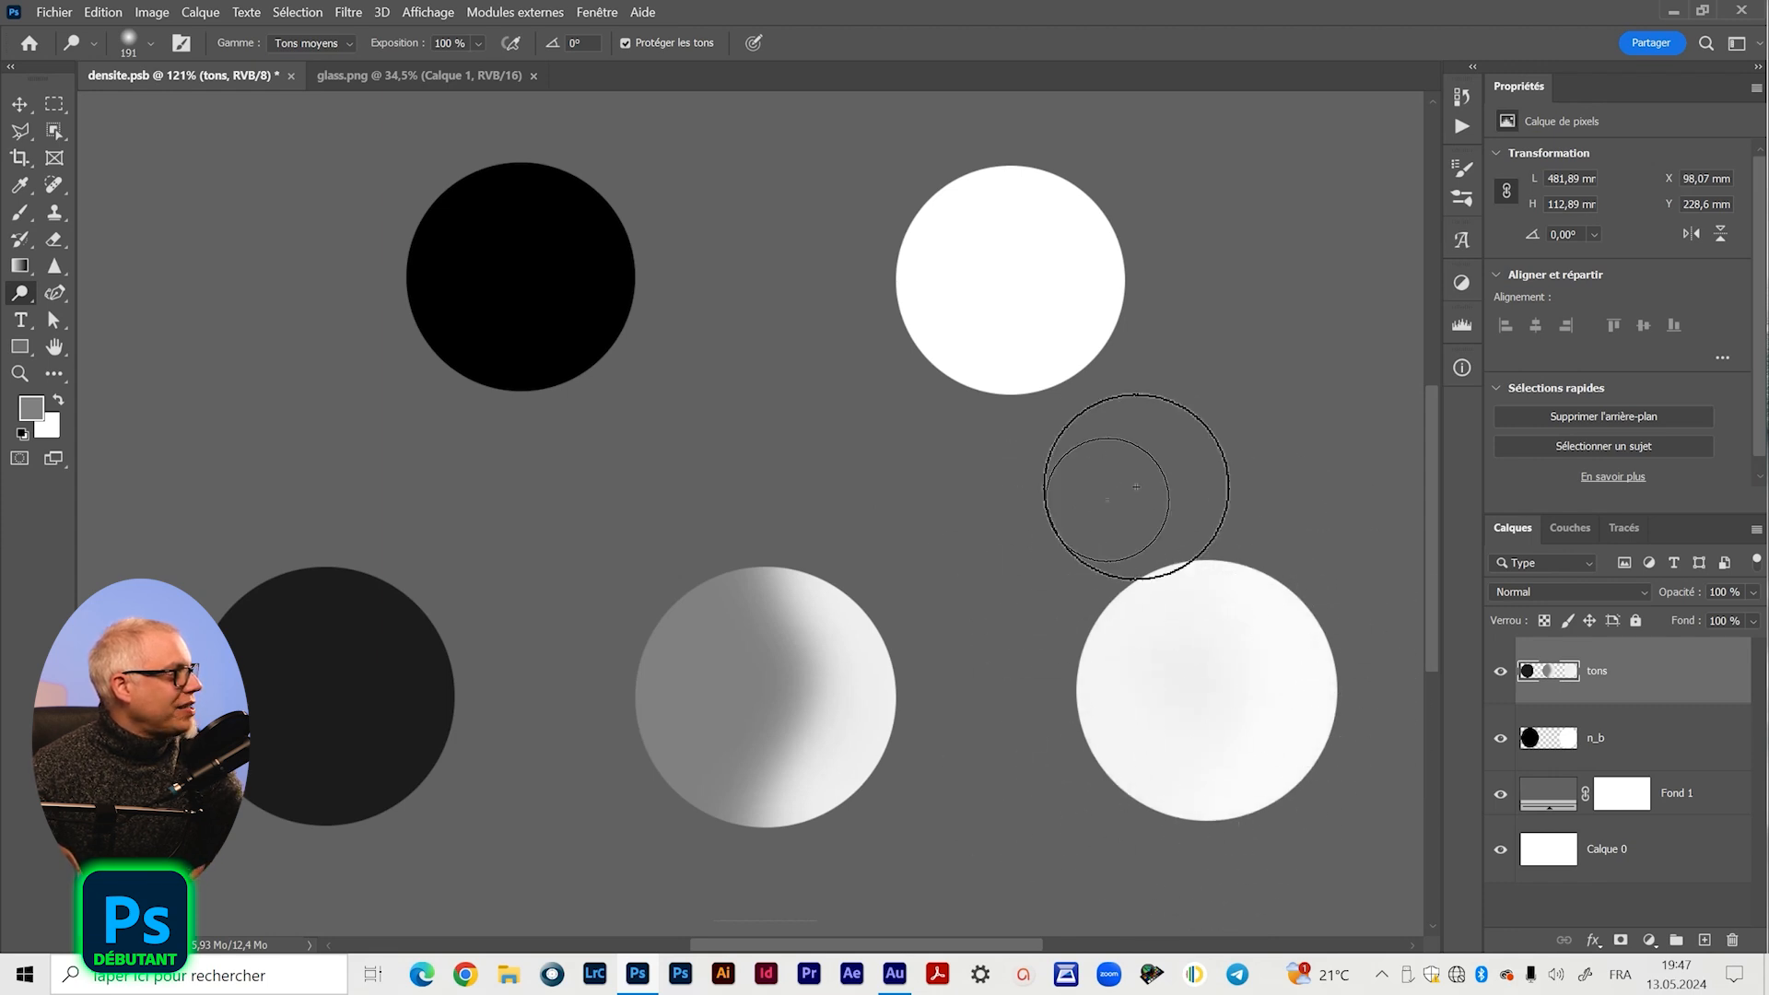
pyautogui.moveTo(1118, 744)
pyautogui.mouseDown()
pyautogui.moveTo(1232, 679)
pyautogui.moveTo(1188, 571)
pyautogui.mouseUp()
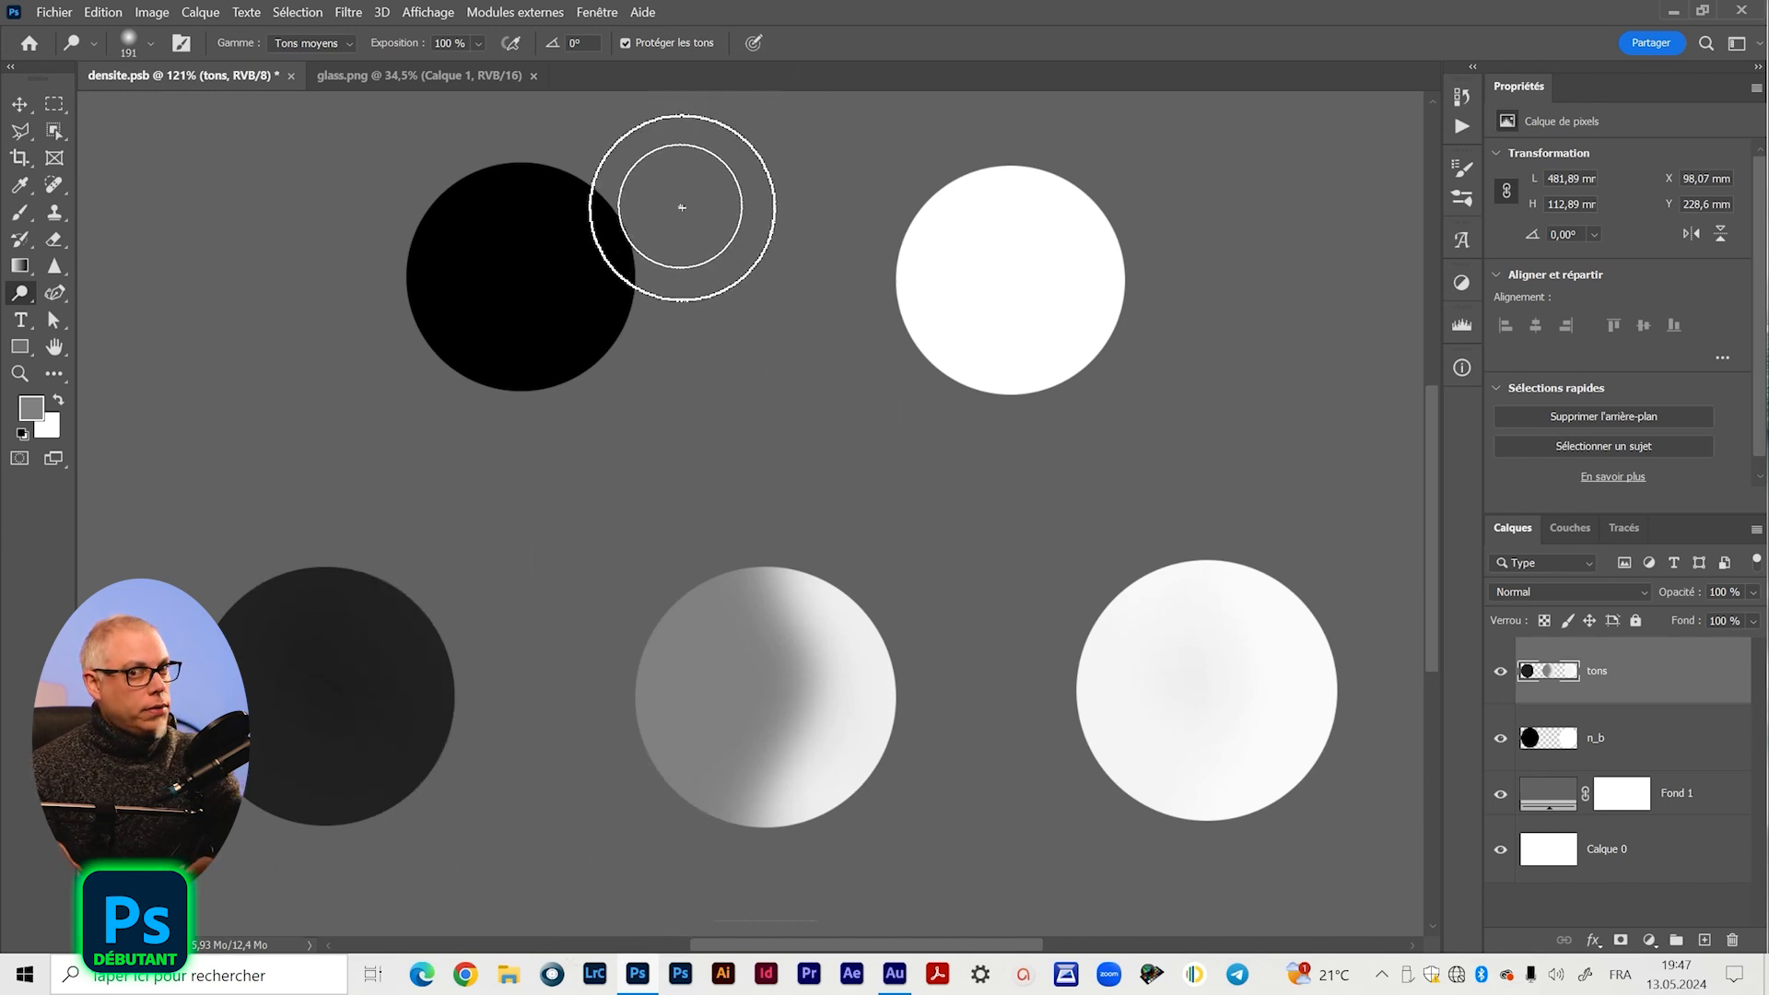
pyautogui.moveTo(733, 571)
pyautogui.mouseDown()
pyautogui.moveTo(829, 692)
pyautogui.moveTo(636, 734)
pyautogui.moveTo(827, 505)
pyautogui.mouseUp()
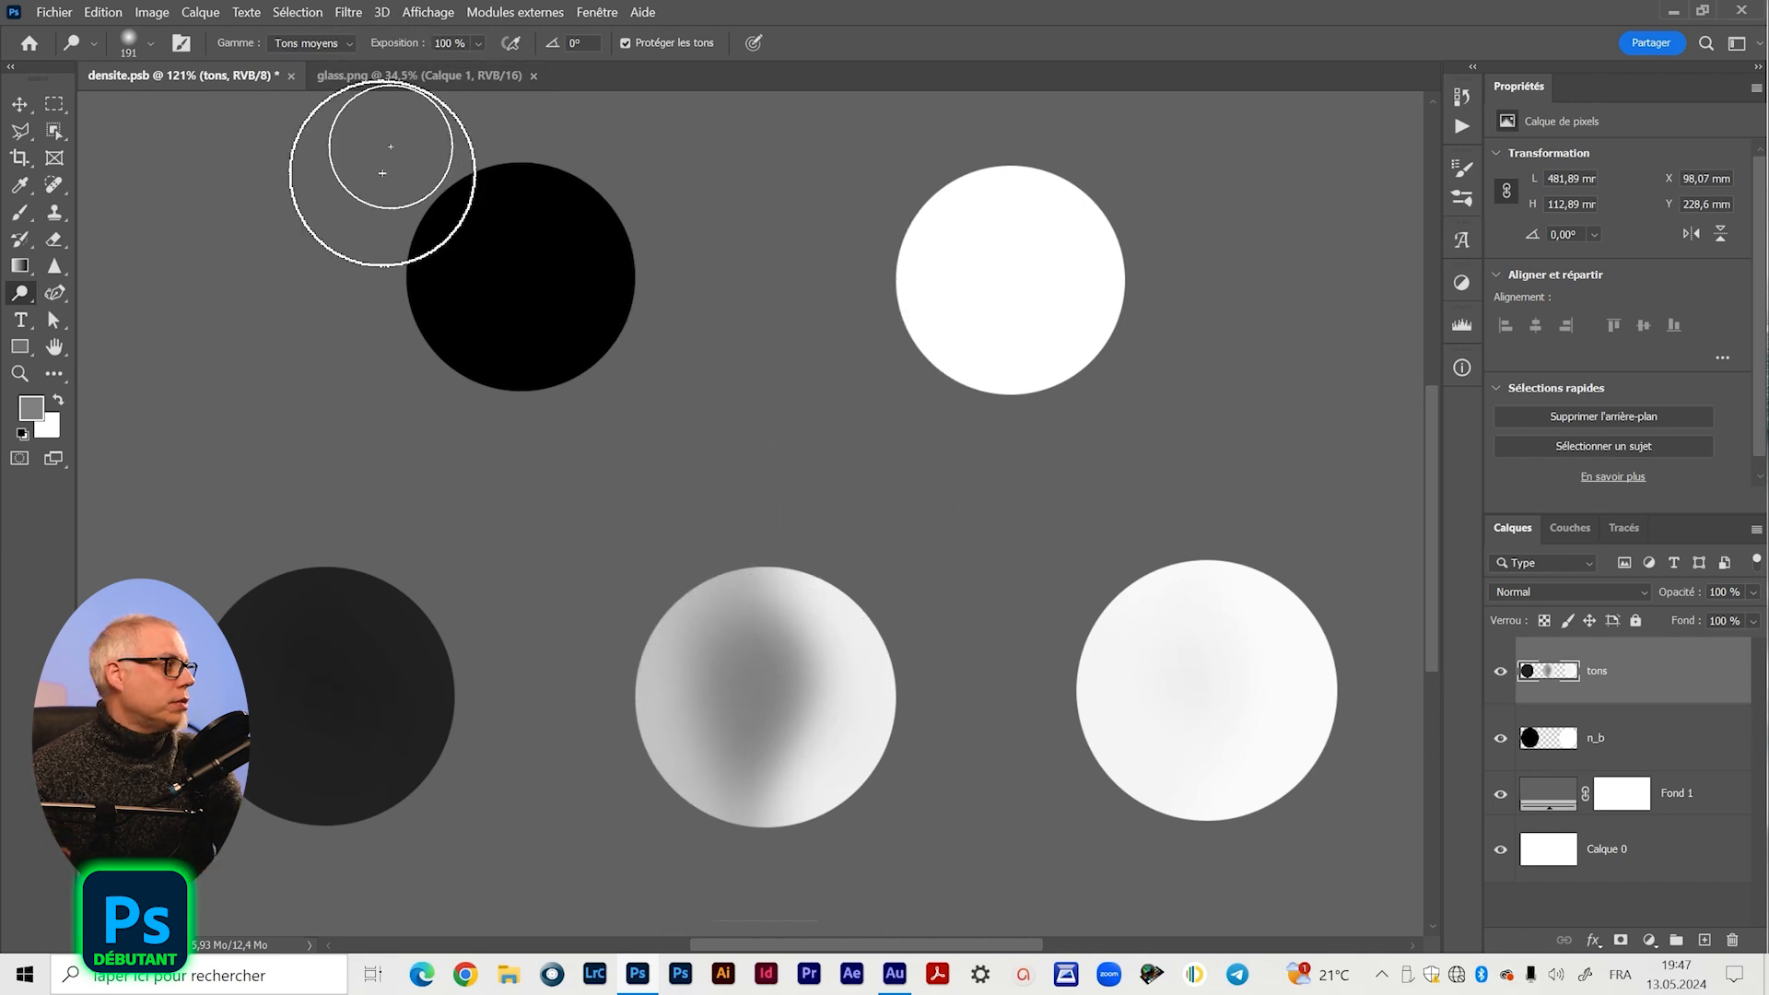
# - Revert densite.psb to its Ouvrir history state to clear the Tons moyens strokes
pyautogui.click(1457, 102)
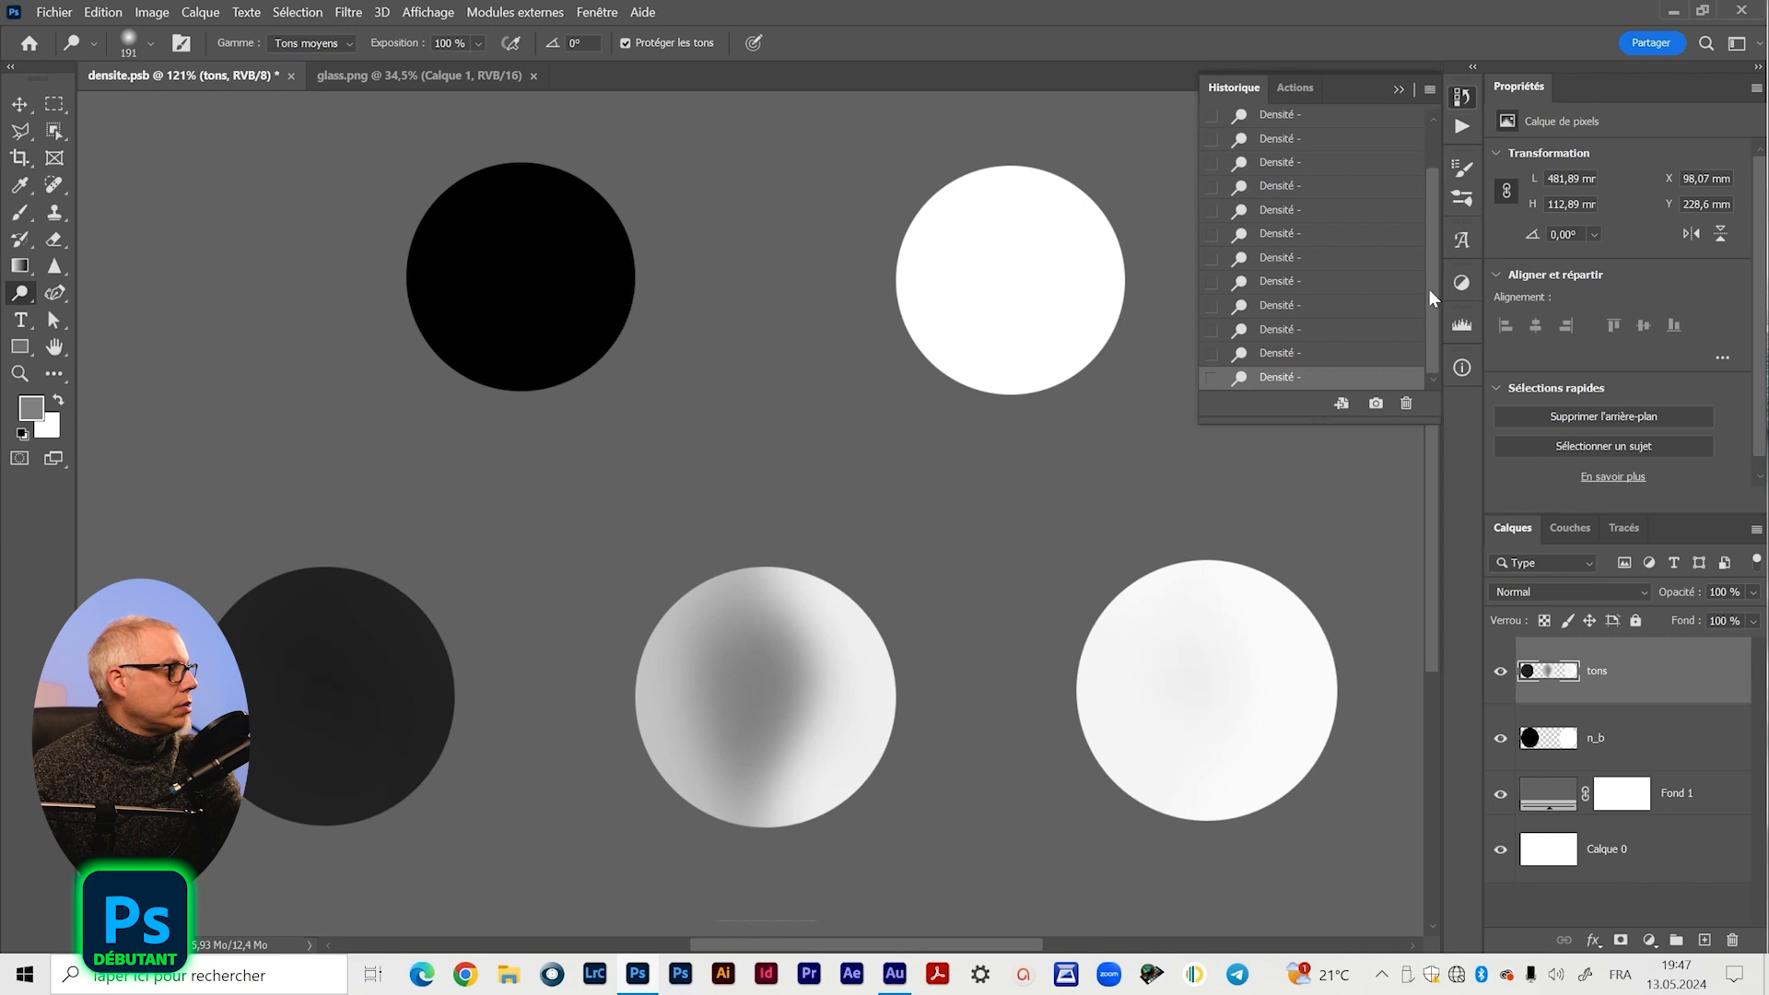
pyautogui.scroll(5, 1425, 268)
pyautogui.click(1323, 150)
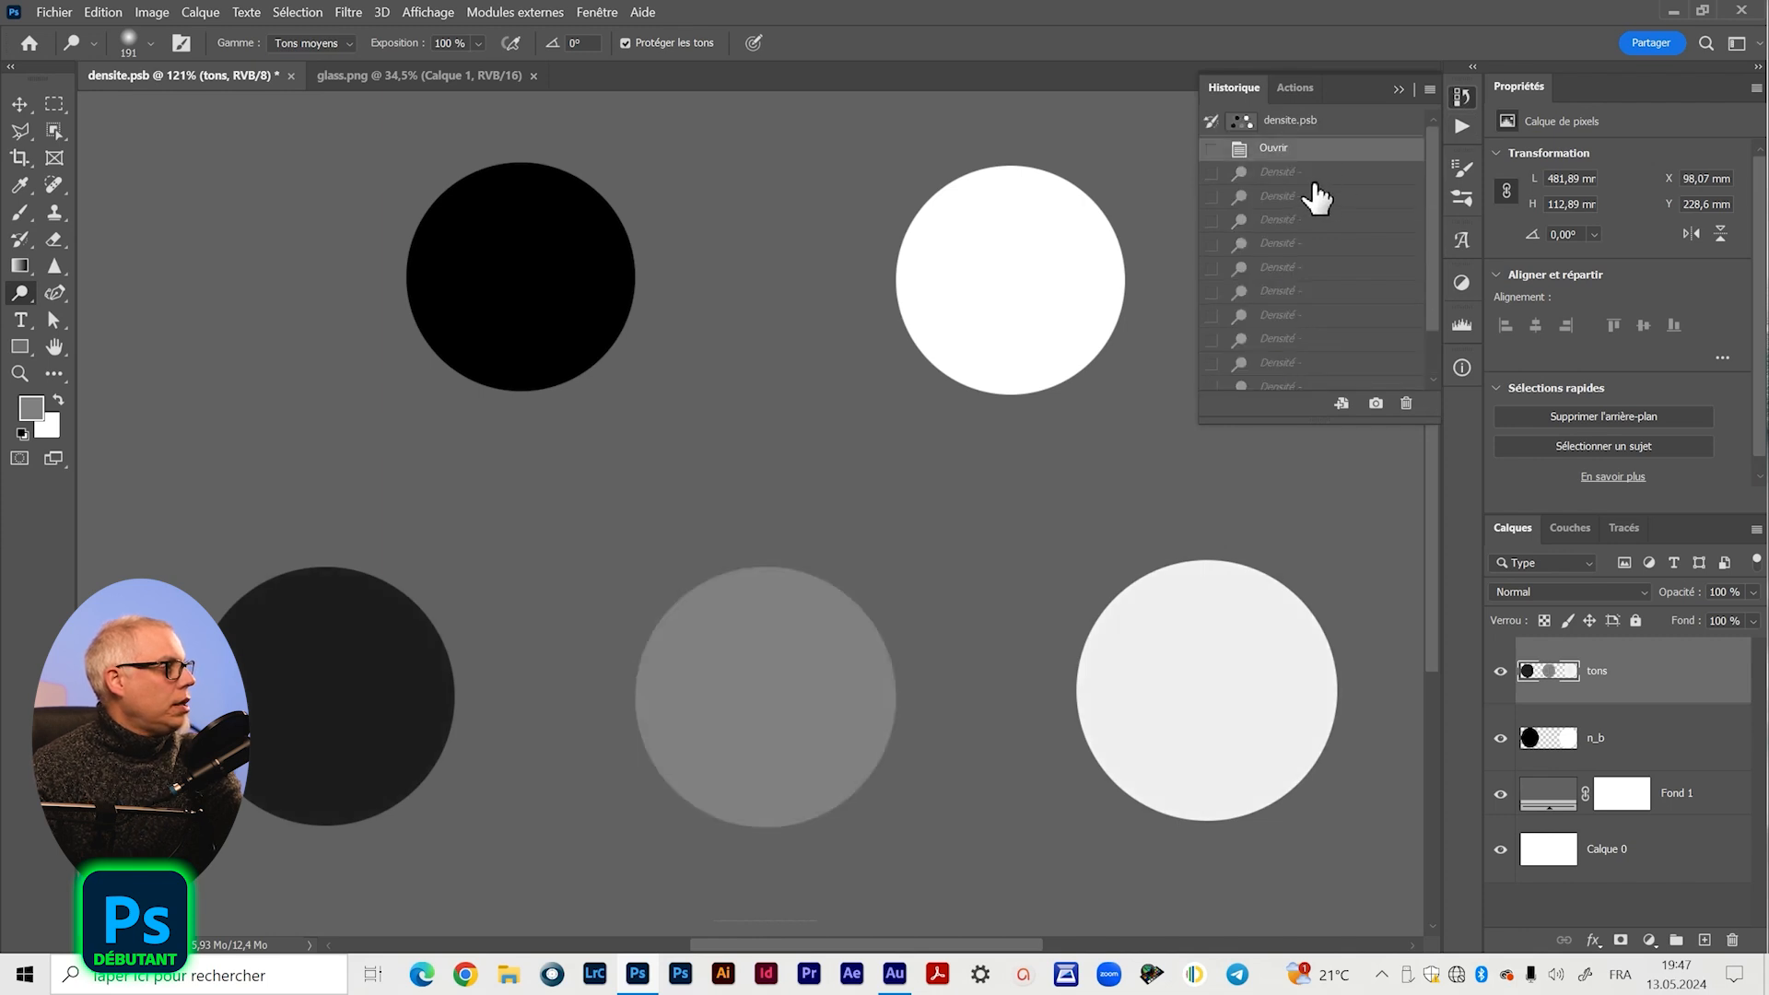
pyautogui.click(1398, 86)
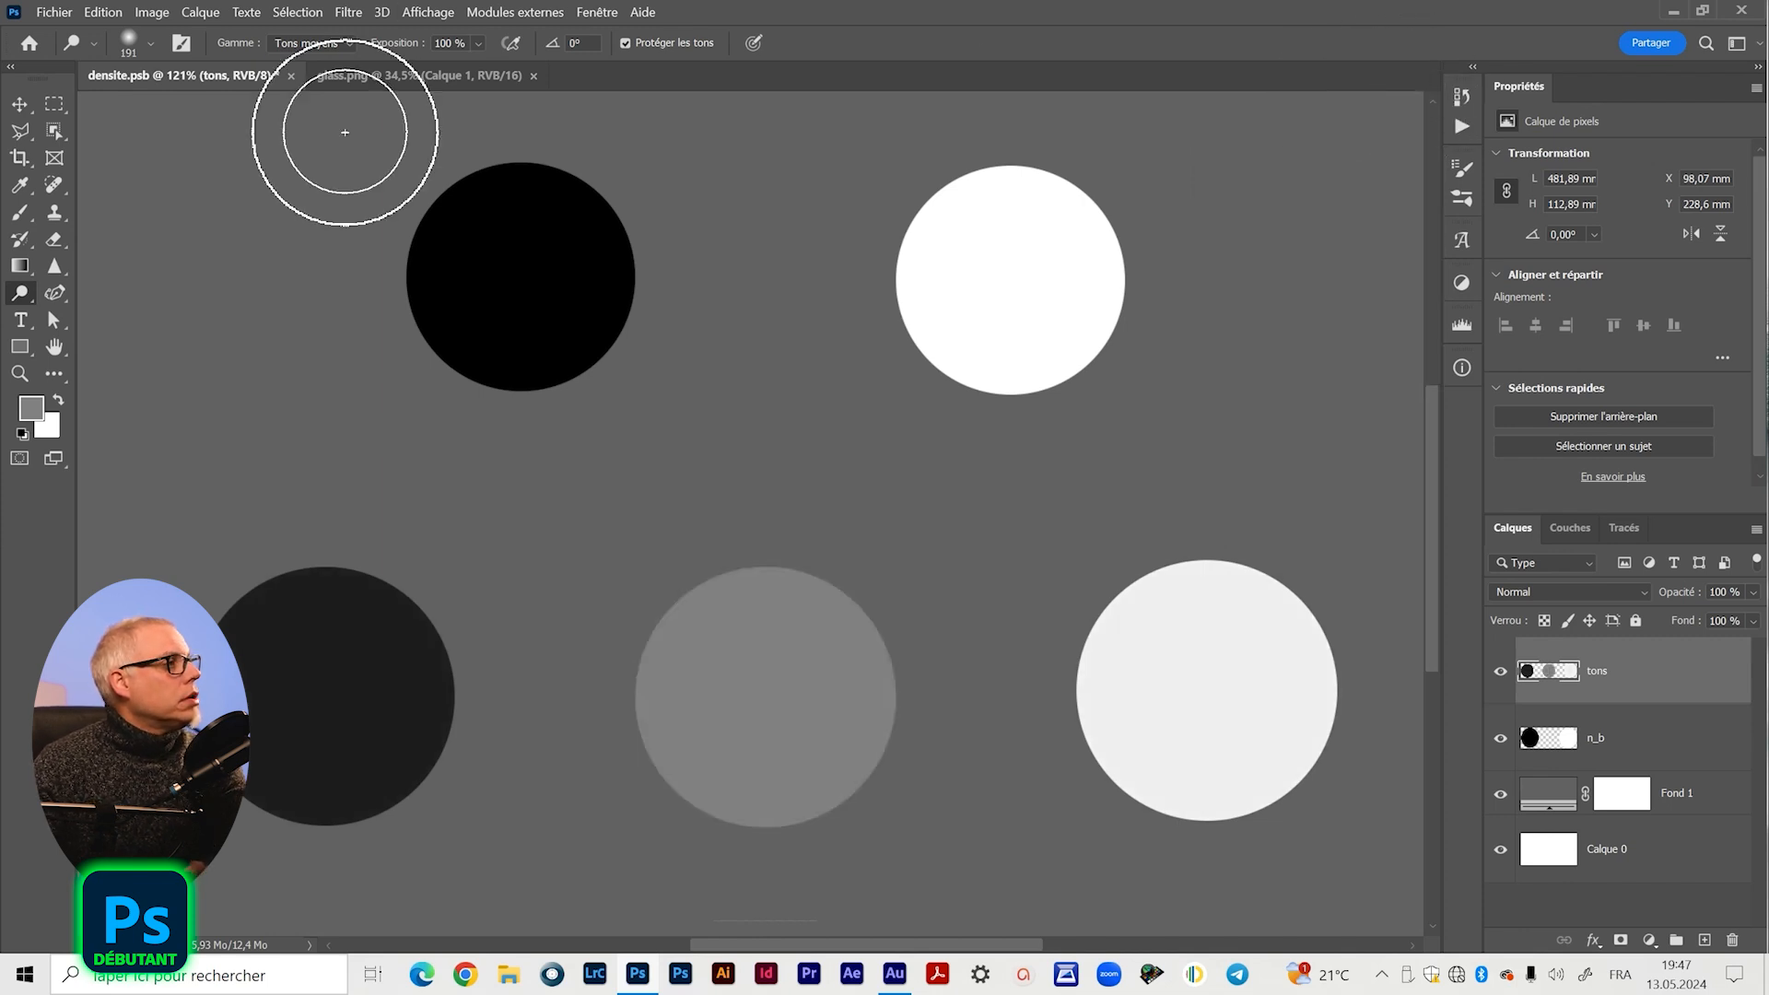
# - Set the Dodge range to Tons foncés and lighten both sides of the dark grey circle and the mid-grey circle
pyautogui.click(321, 42)
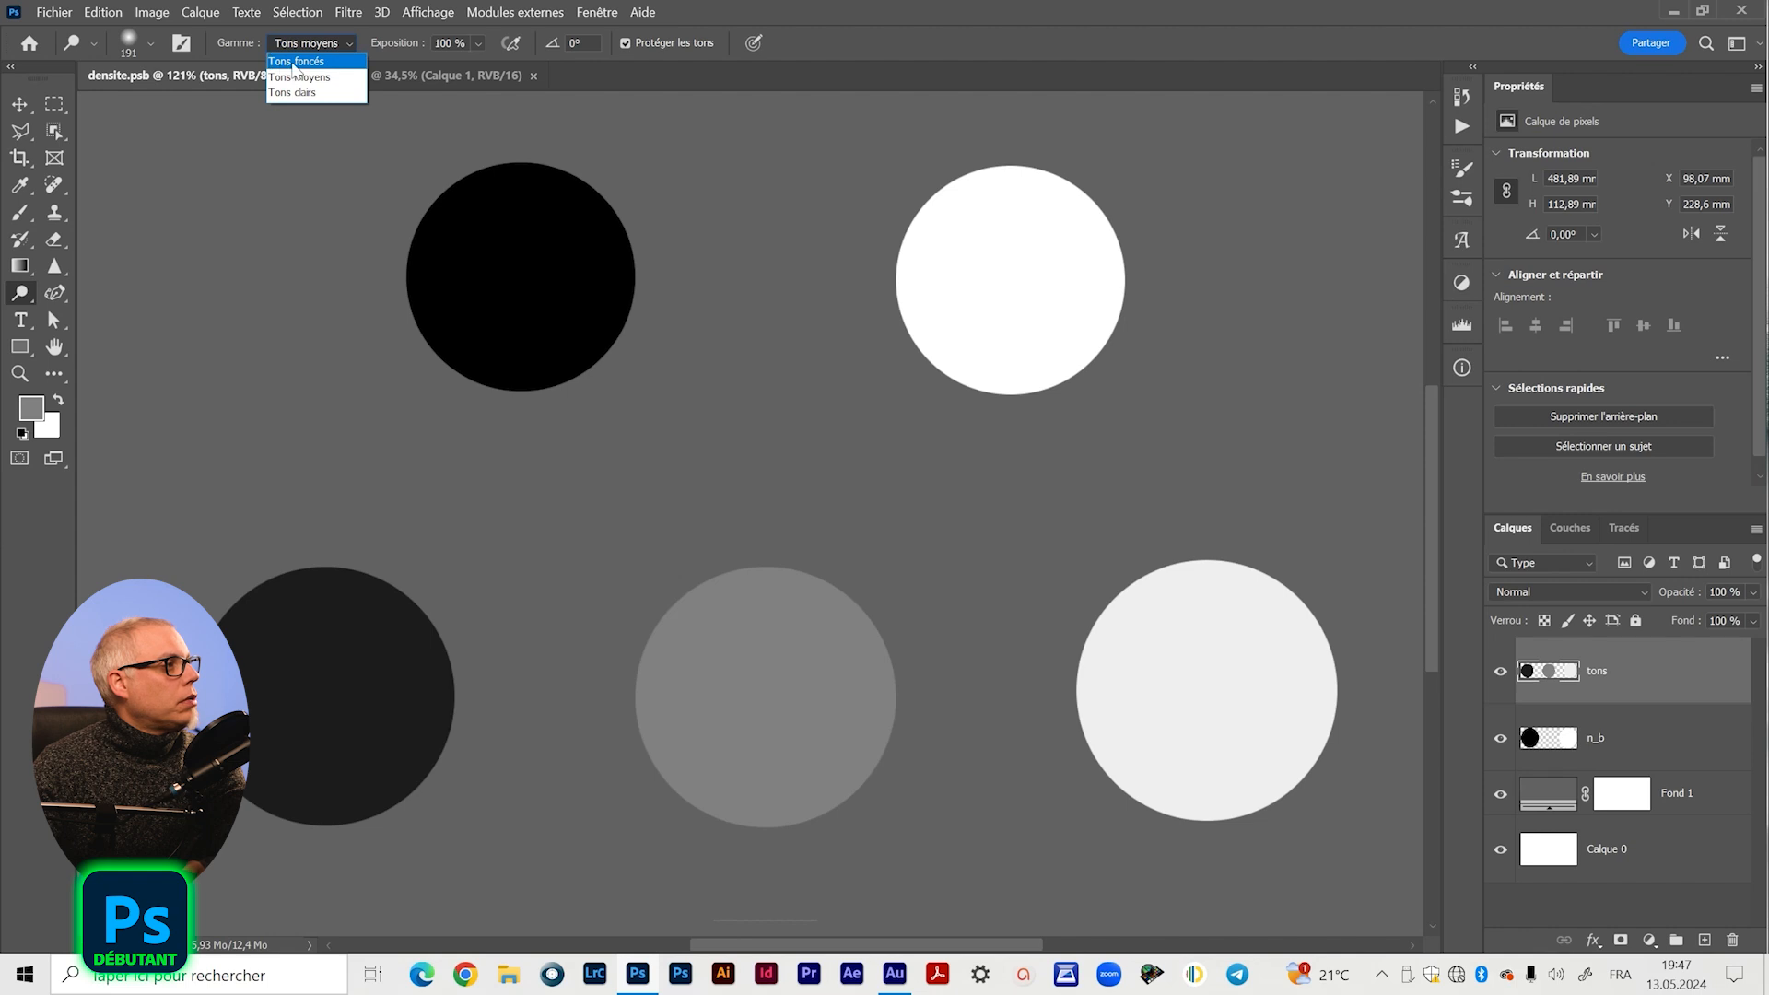
pyautogui.click(295, 62)
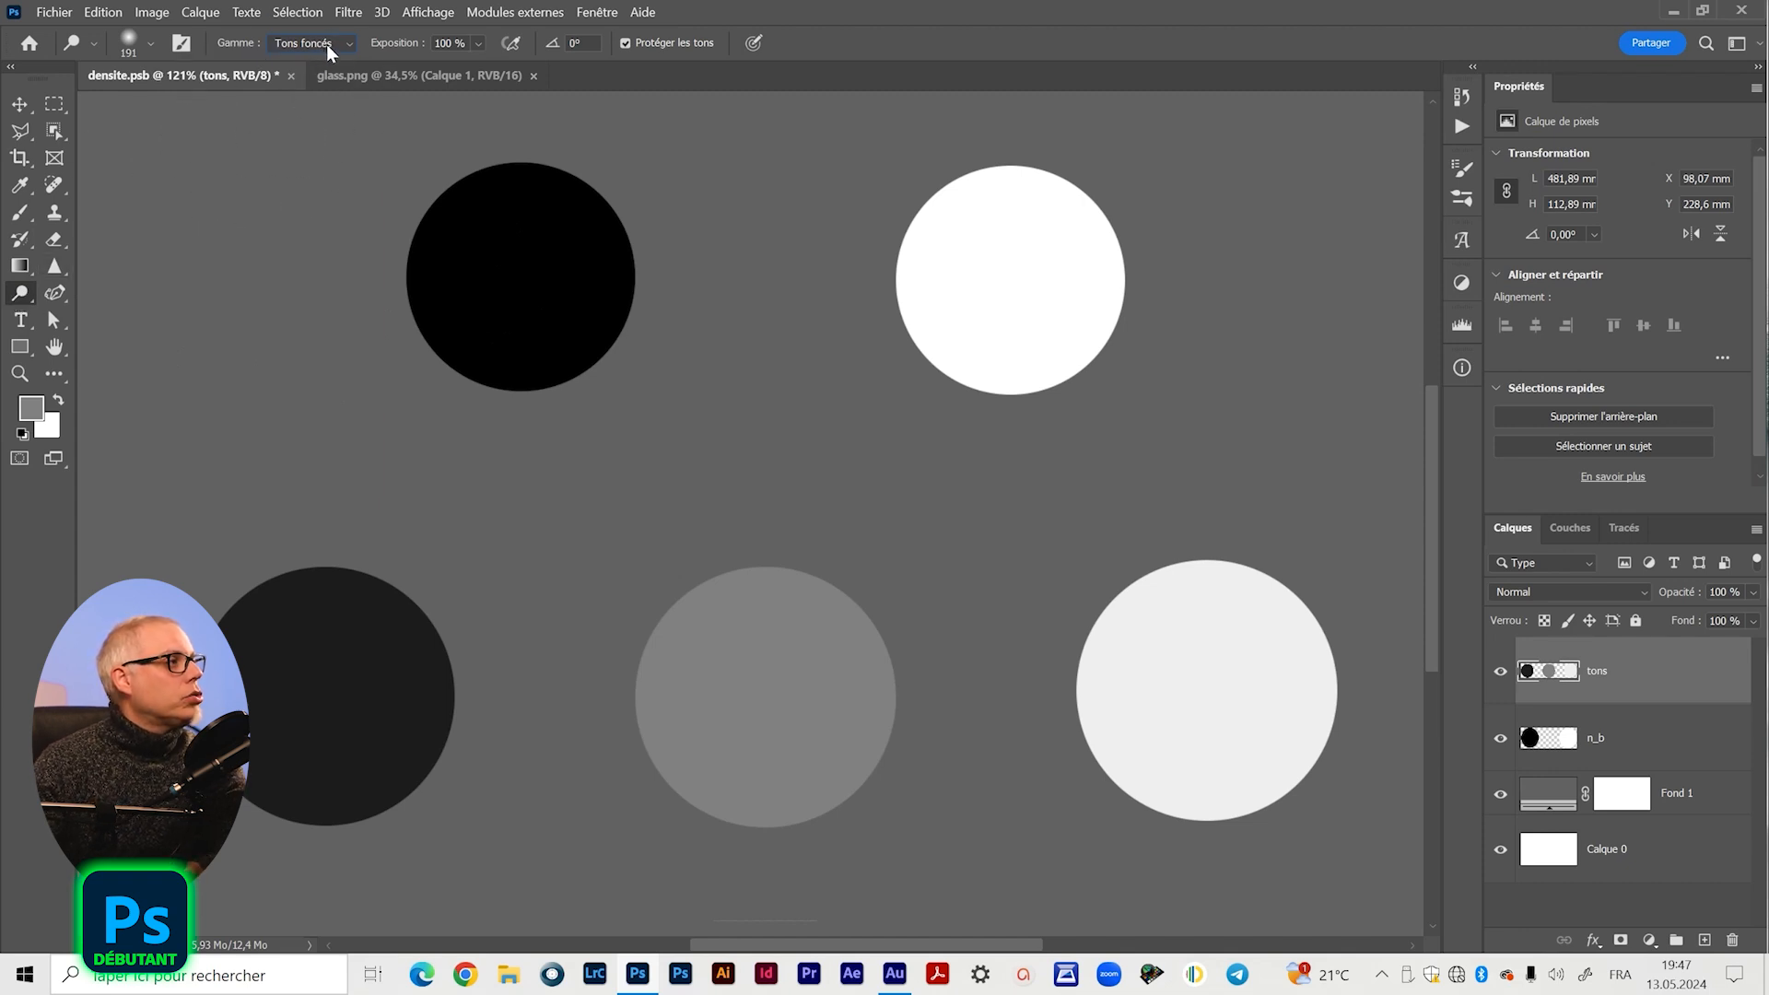
pyautogui.rightClick(23, 296)
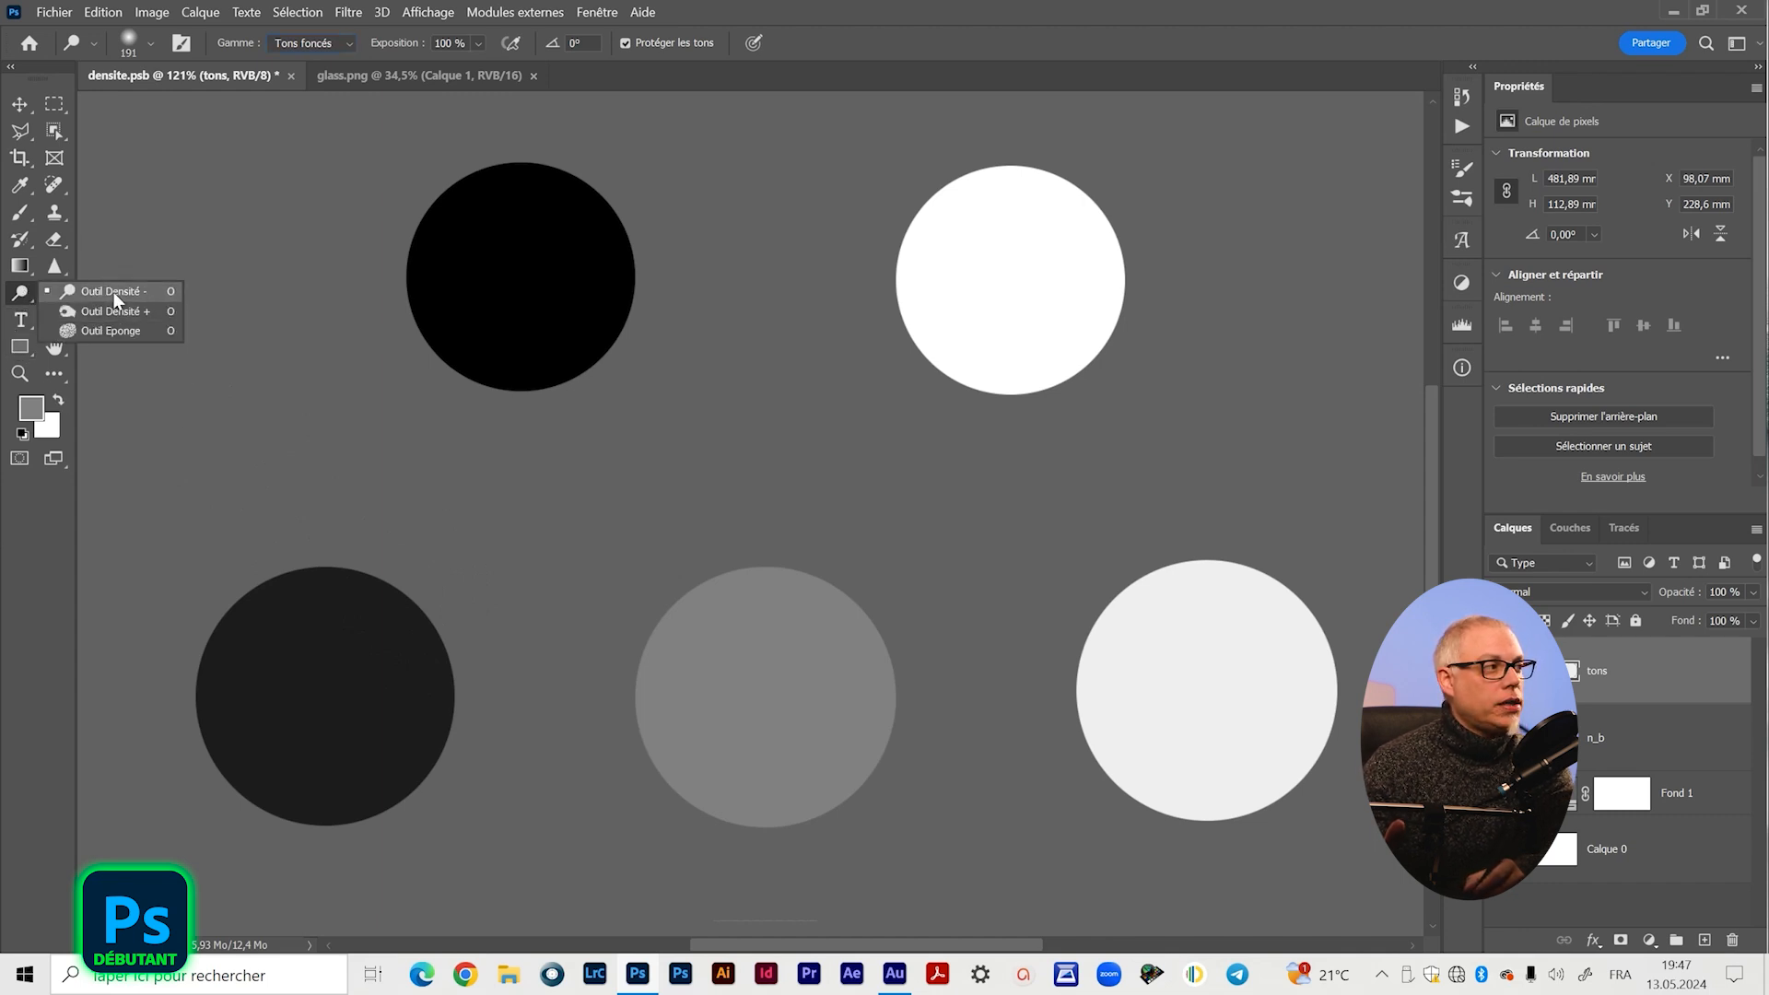
pyautogui.moveTo(413, 589)
pyautogui.mouseDown()
pyautogui.moveTo(356, 838)
pyautogui.moveTo(331, 541)
pyautogui.moveTo(335, 829)
pyautogui.moveTo(356, 533)
pyautogui.moveTo(367, 810)
pyautogui.moveTo(371, 562)
pyautogui.moveTo(316, 841)
pyautogui.moveTo(329, 513)
pyautogui.moveTo(307, 870)
pyautogui.moveTo(334, 812)
pyautogui.moveTo(290, 571)
pyautogui.moveTo(261, 845)
pyautogui.moveTo(358, 542)
pyautogui.mouseUp()
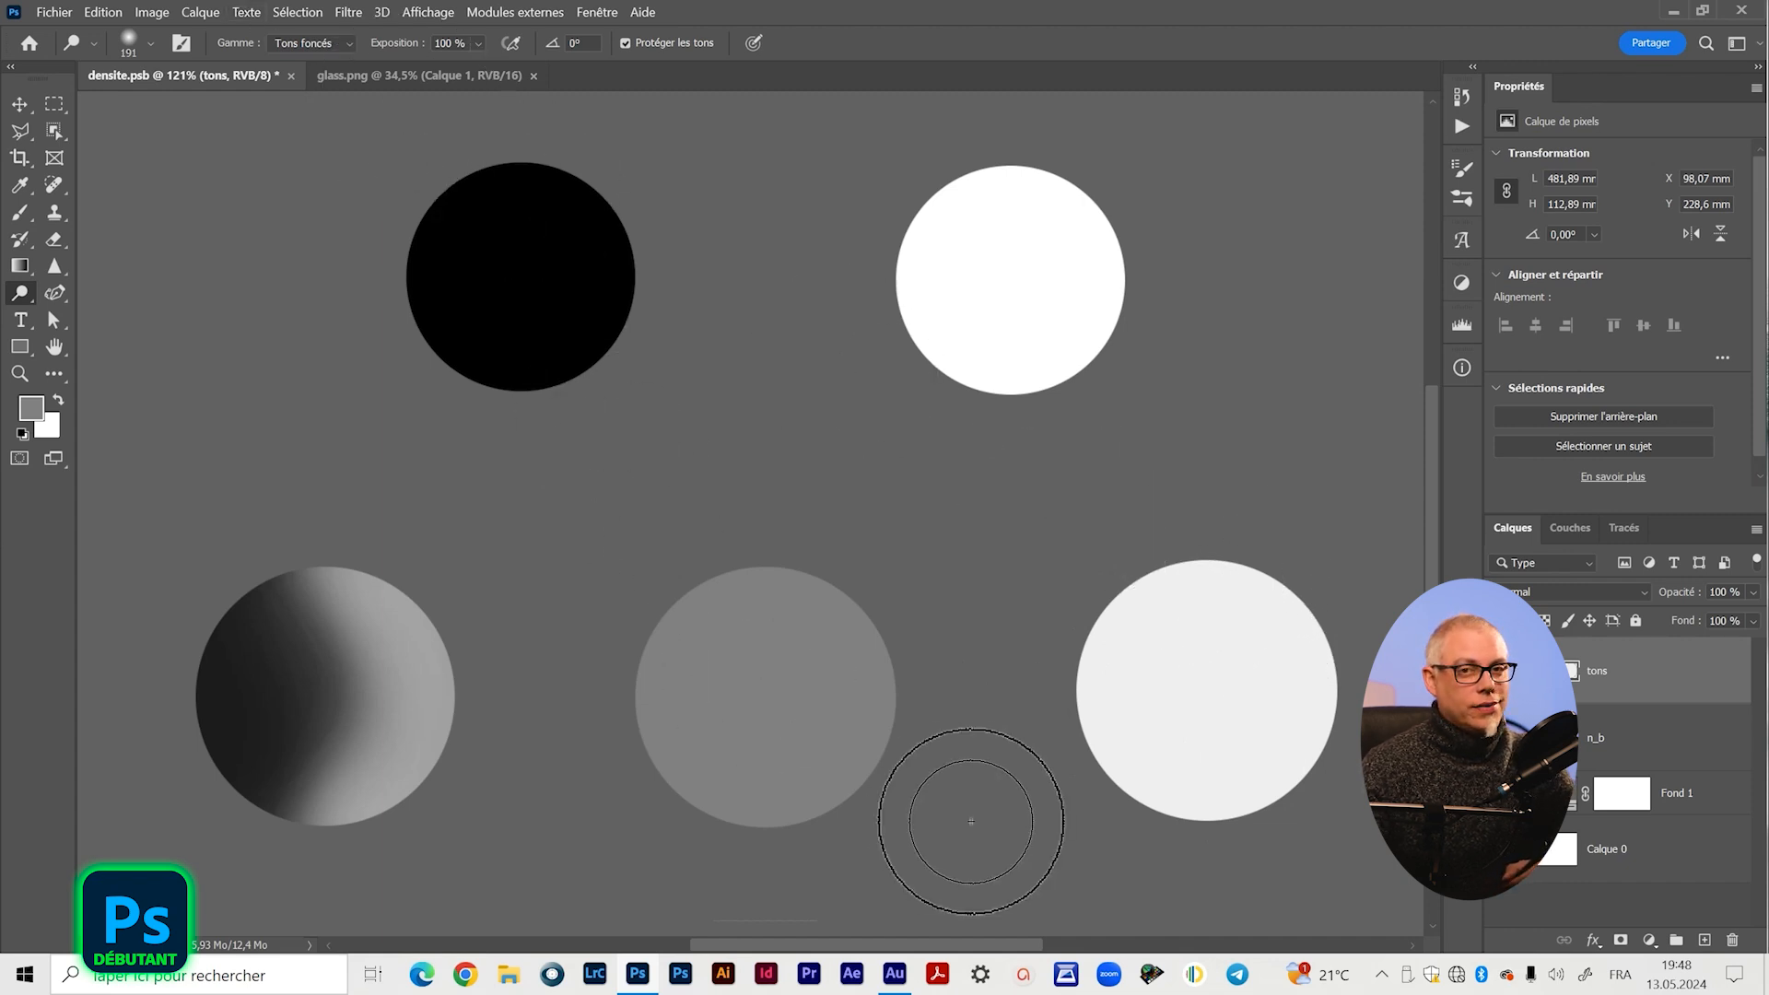
pyautogui.moveTo(864, 638)
pyautogui.mouseDown()
pyautogui.moveTo(830, 849)
pyautogui.moveTo(900, 664)
pyautogui.moveTo(916, 798)
pyautogui.mouseUp()
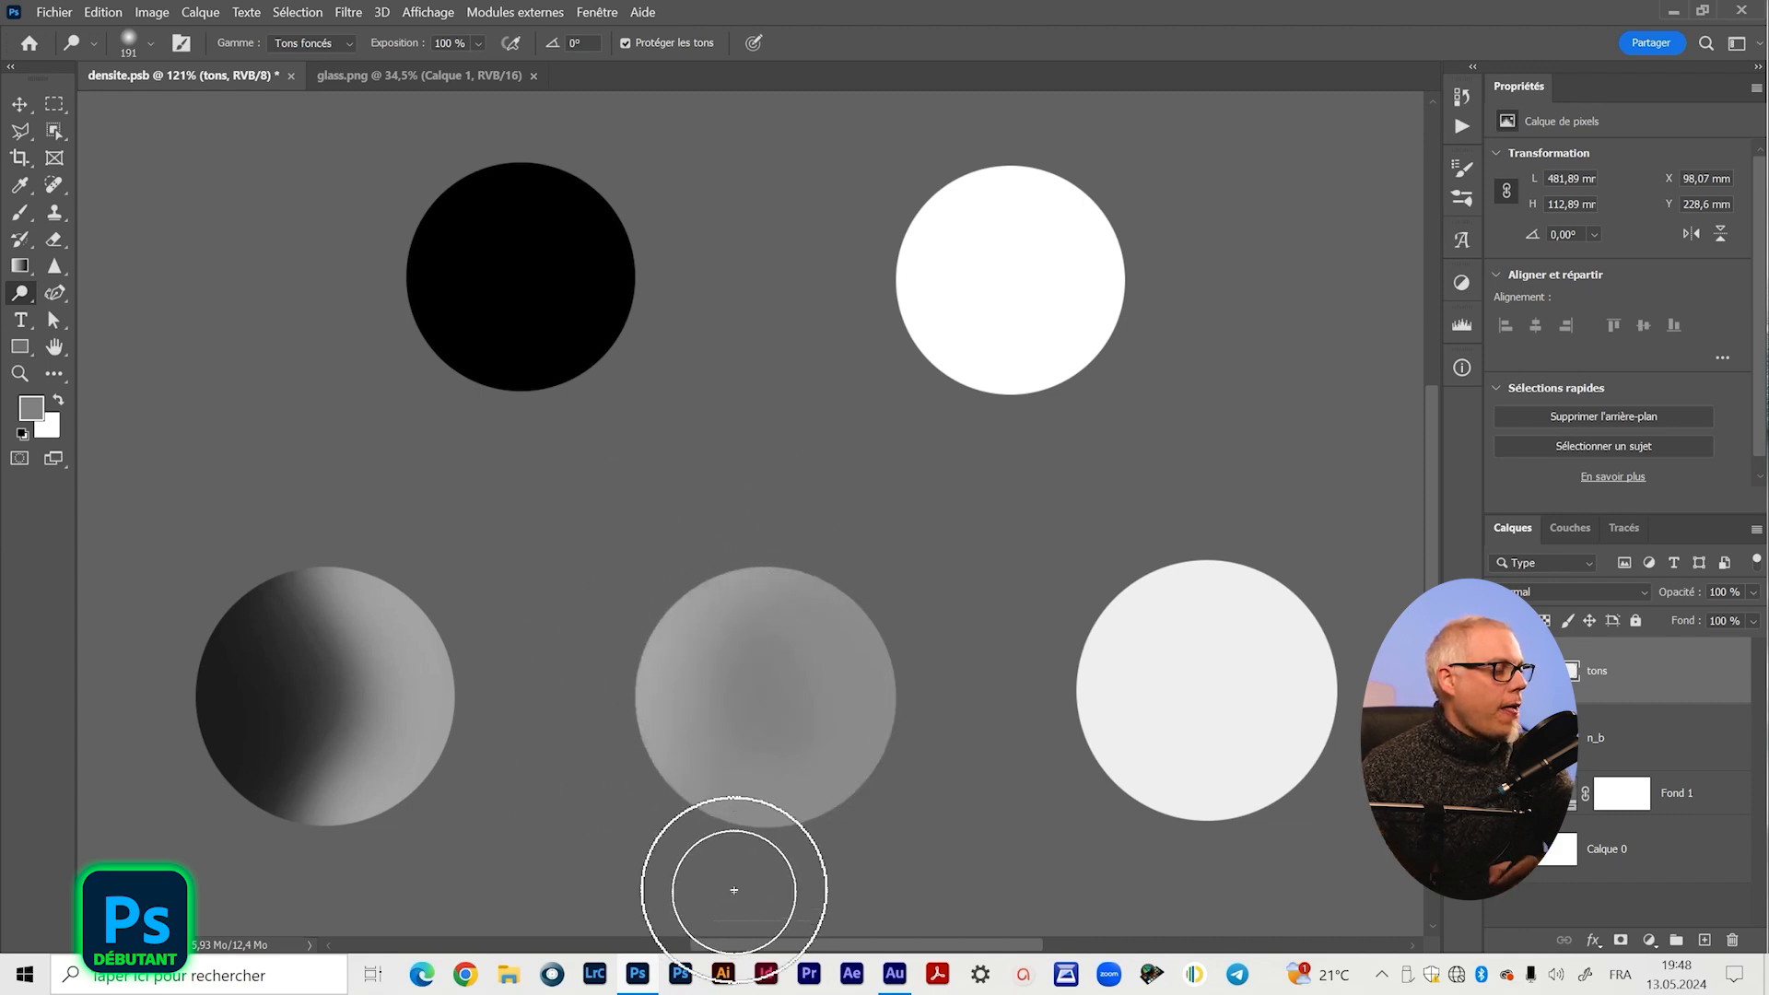
pyautogui.moveTo(256, 566)
pyautogui.mouseDown()
pyautogui.moveTo(233, 845)
pyautogui.moveTo(260, 581)
pyautogui.moveTo(178, 782)
pyautogui.moveTo(207, 664)
pyautogui.mouseUp()
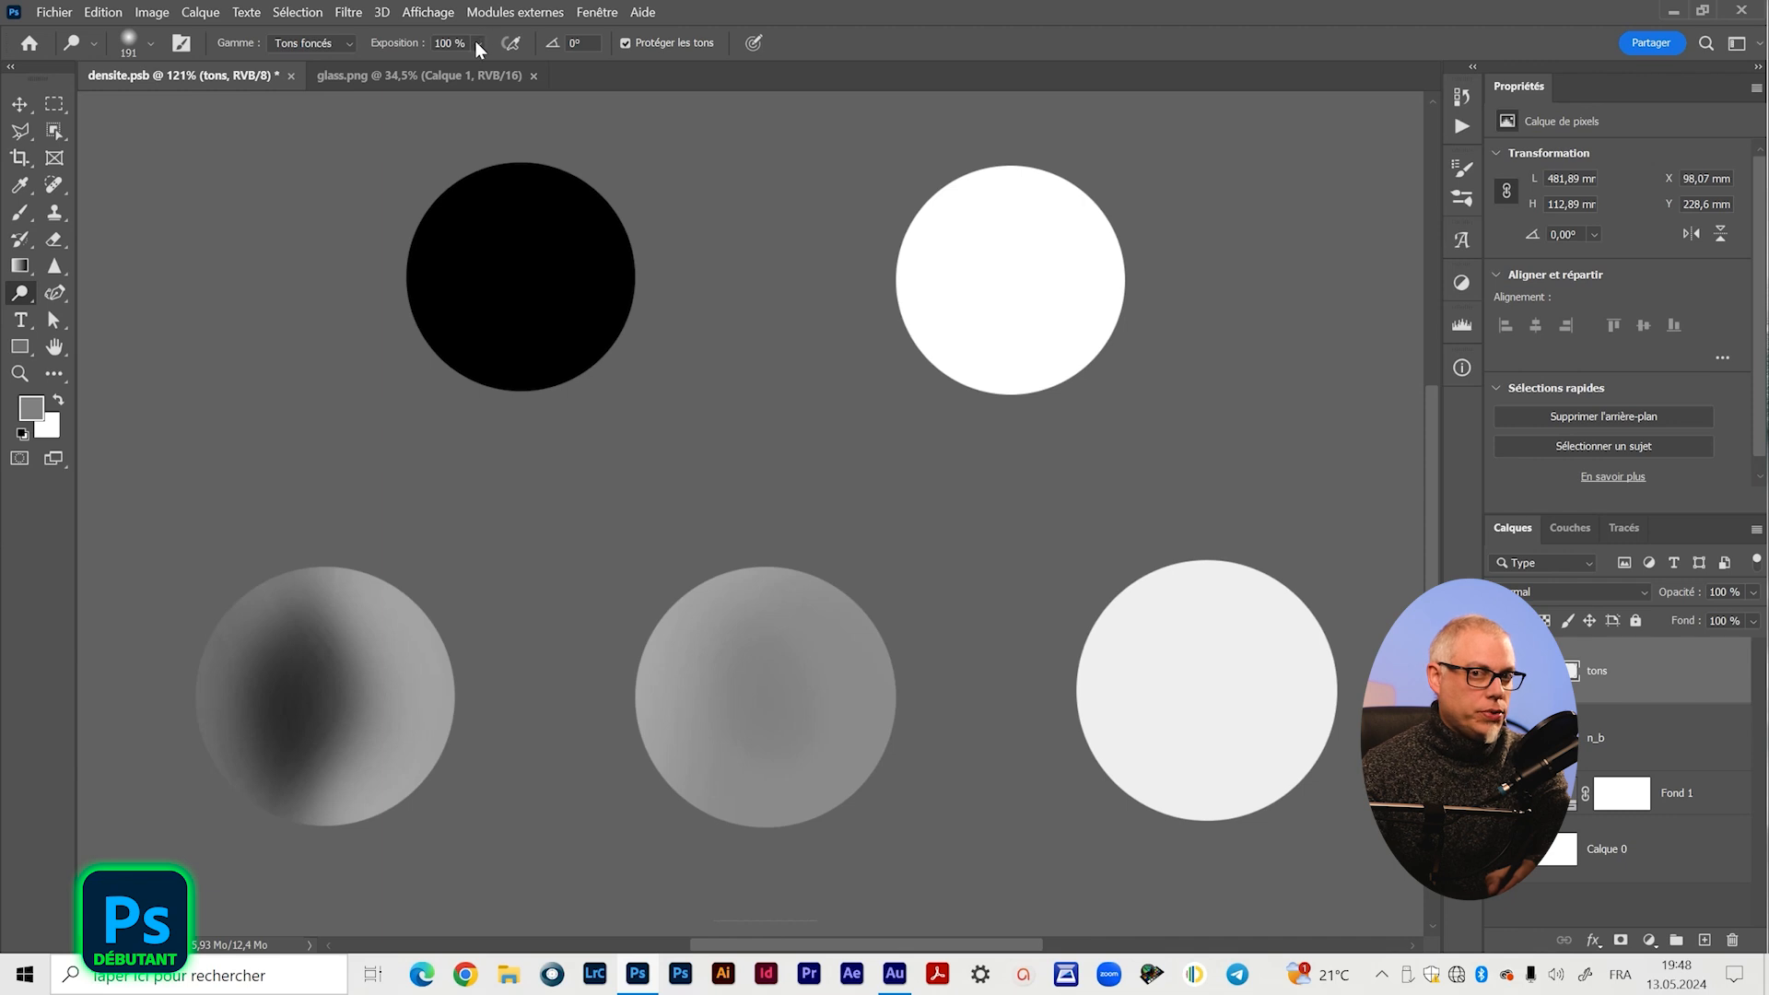
# - Return densite.psb to its Ouvrir history state, clearing the Tons foncés dodge strokes
pyautogui.click(1463, 100)
pyautogui.moveTo(1424, 311); pyautogui.dragTo(1421, 126)
pyautogui.click(1276, 148)
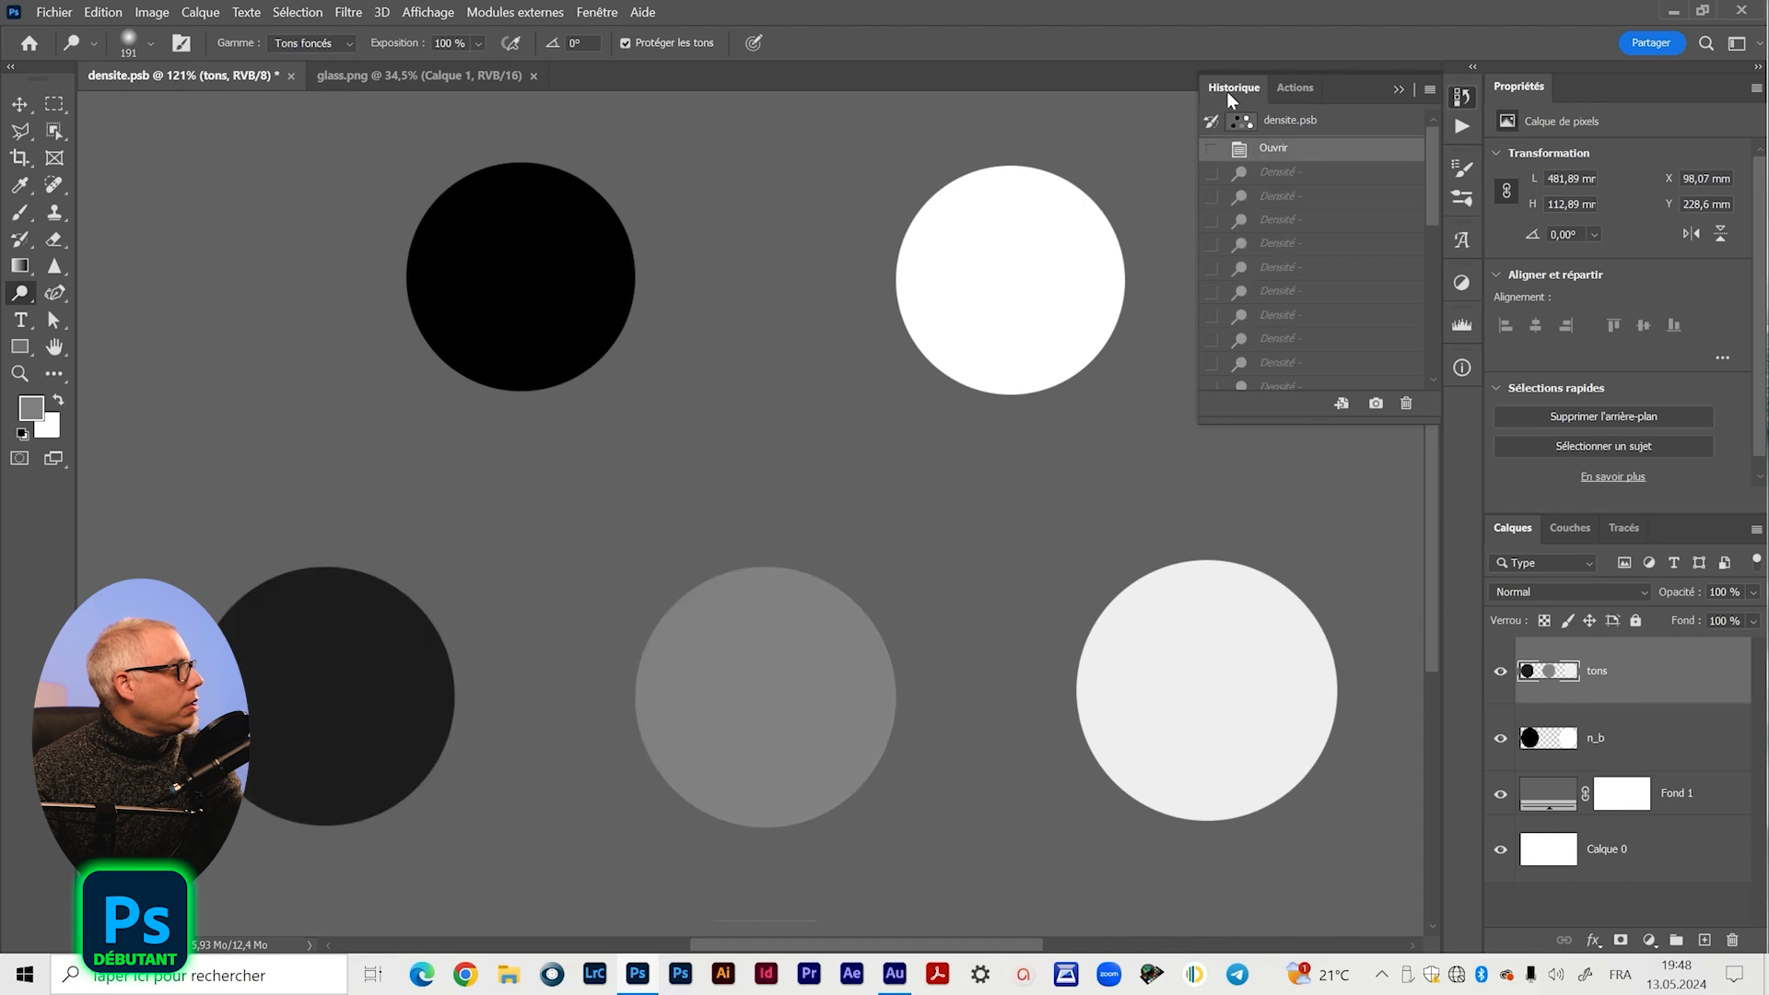
pyautogui.click(1399, 88)
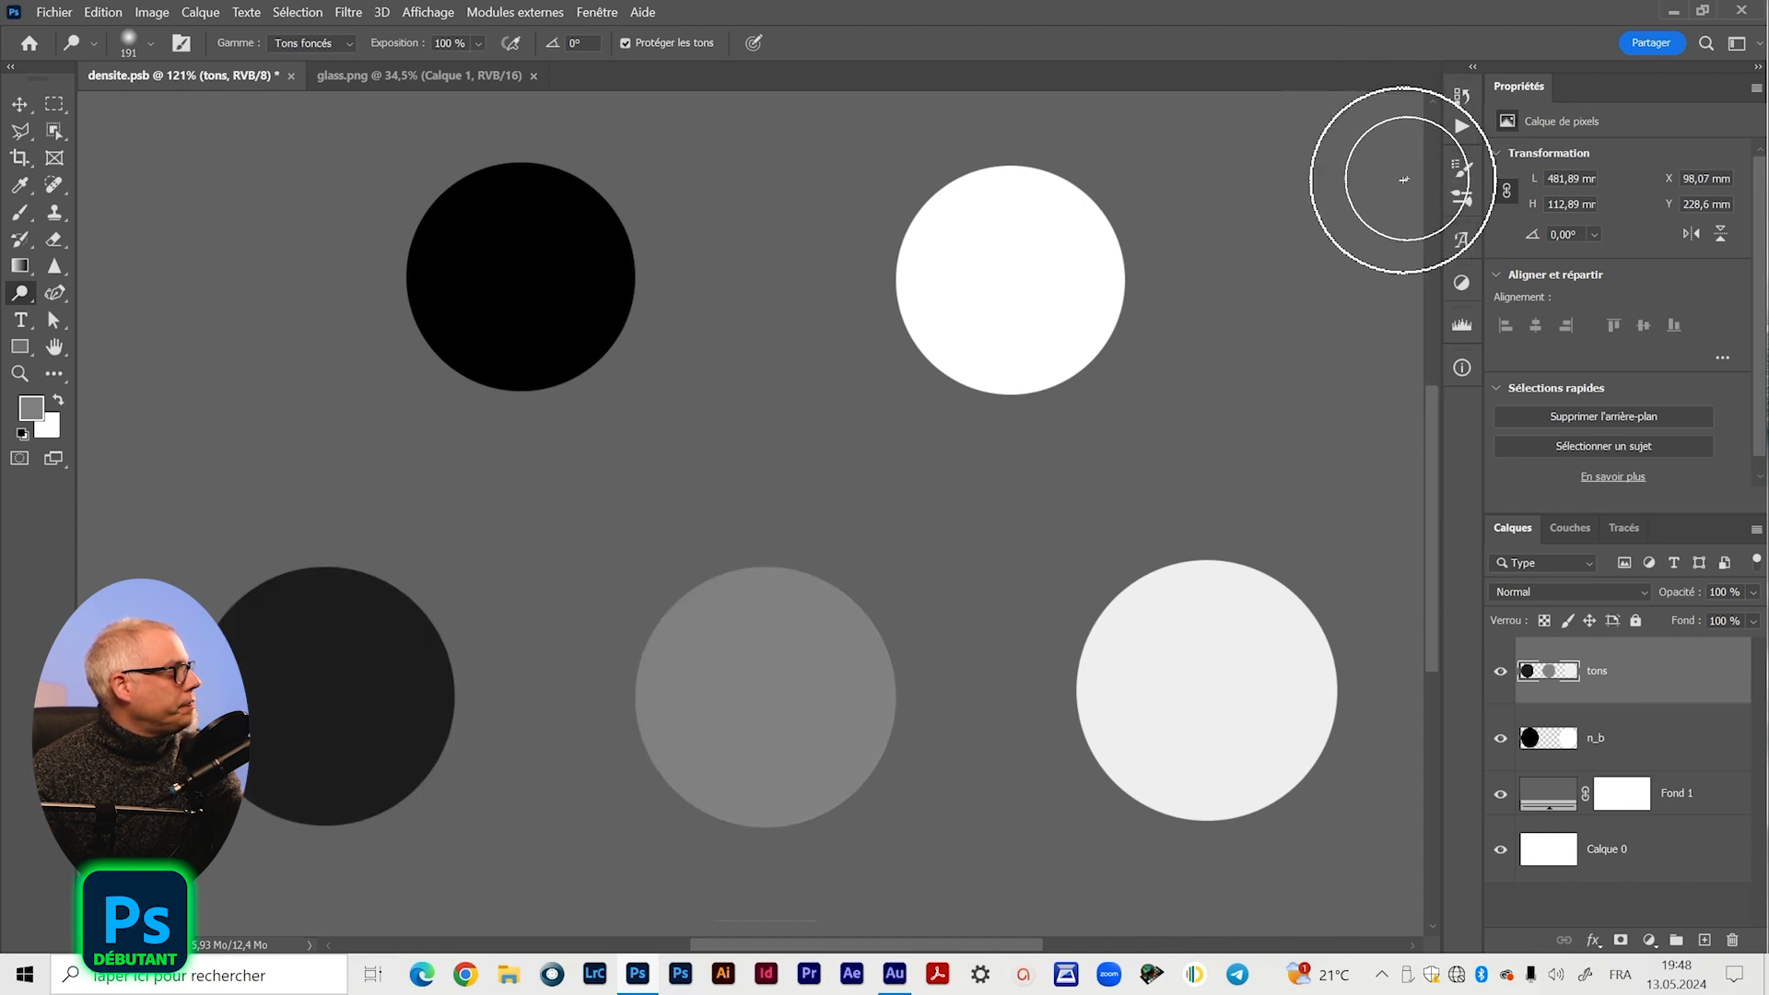
# - Switch to the Densité + tool and set its exposure to 100 %
pyautogui.rightClick(21, 297)
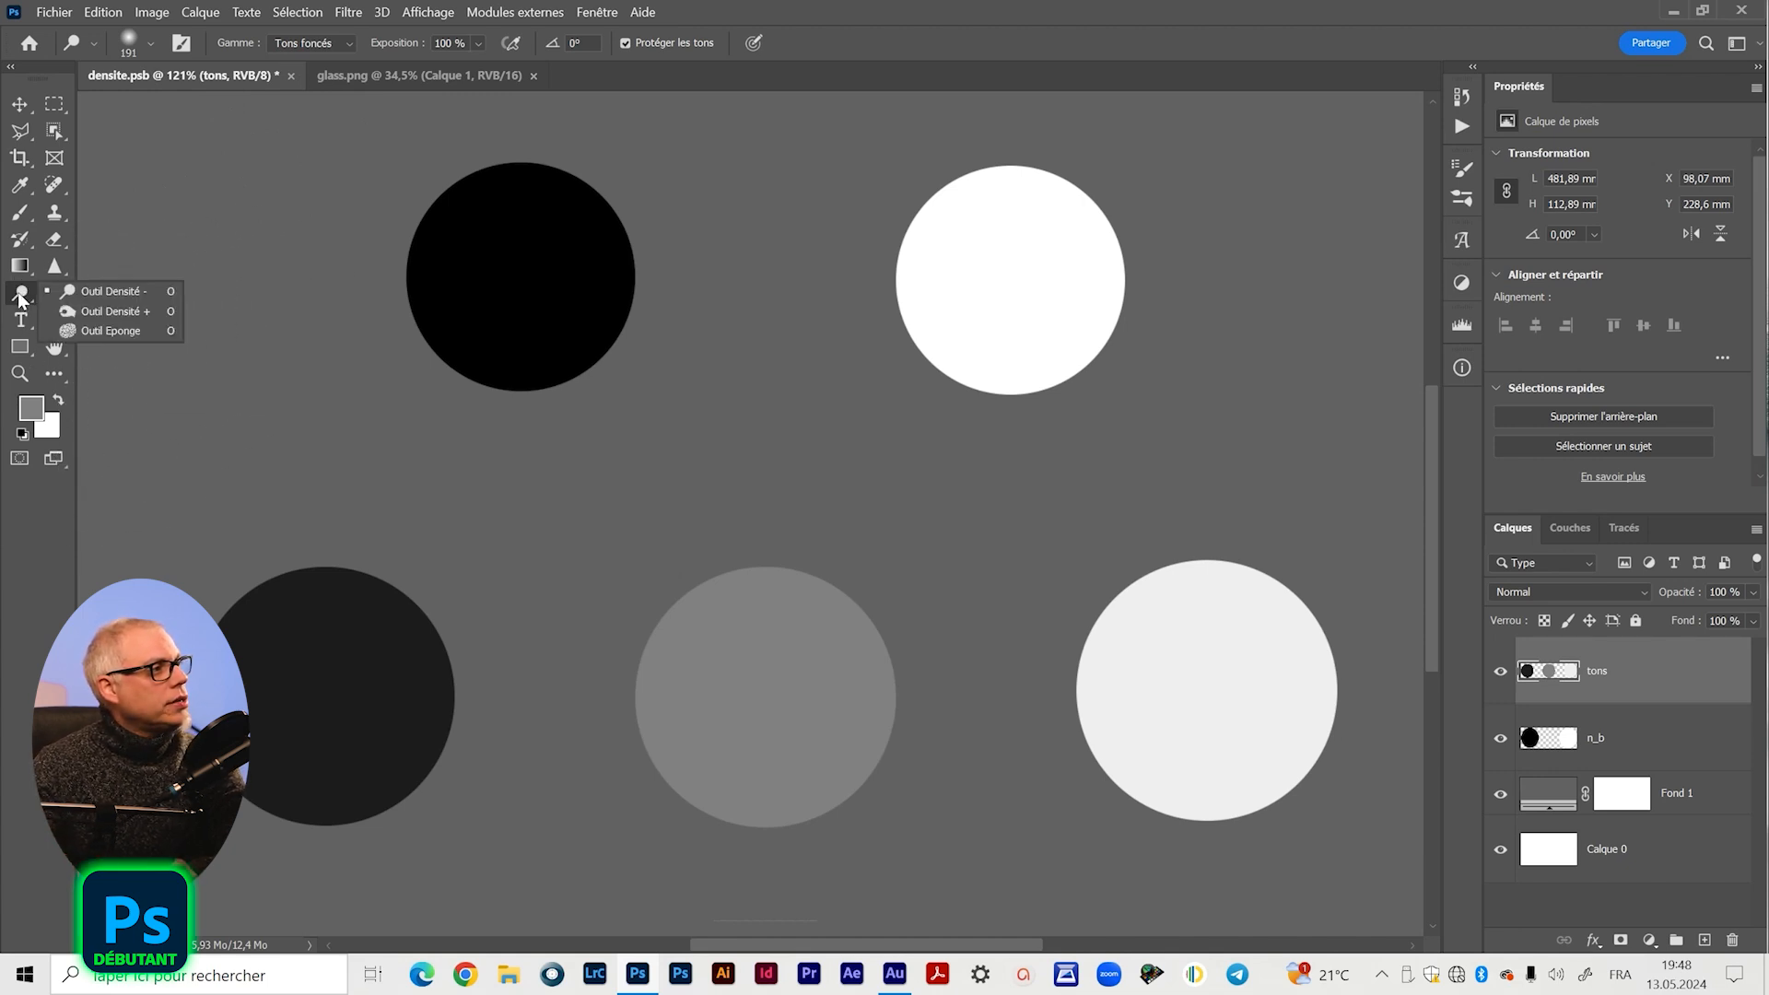
pyautogui.click(139, 312)
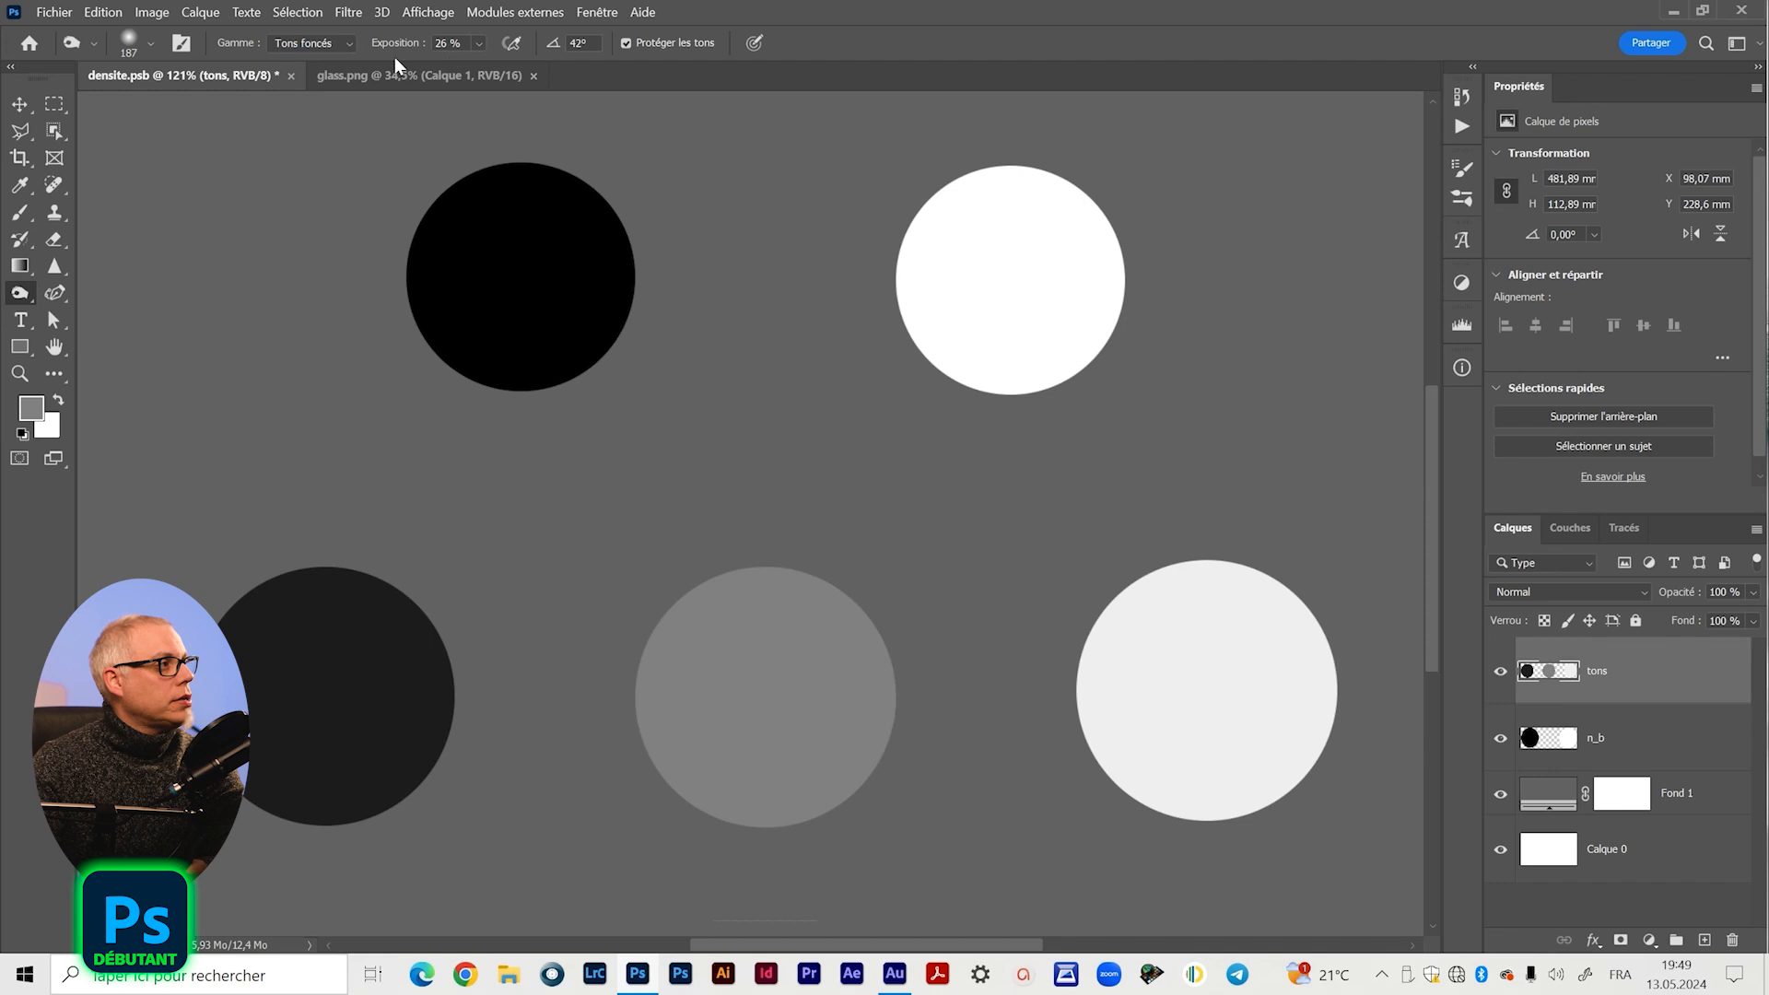
pyautogui.click(478, 42)
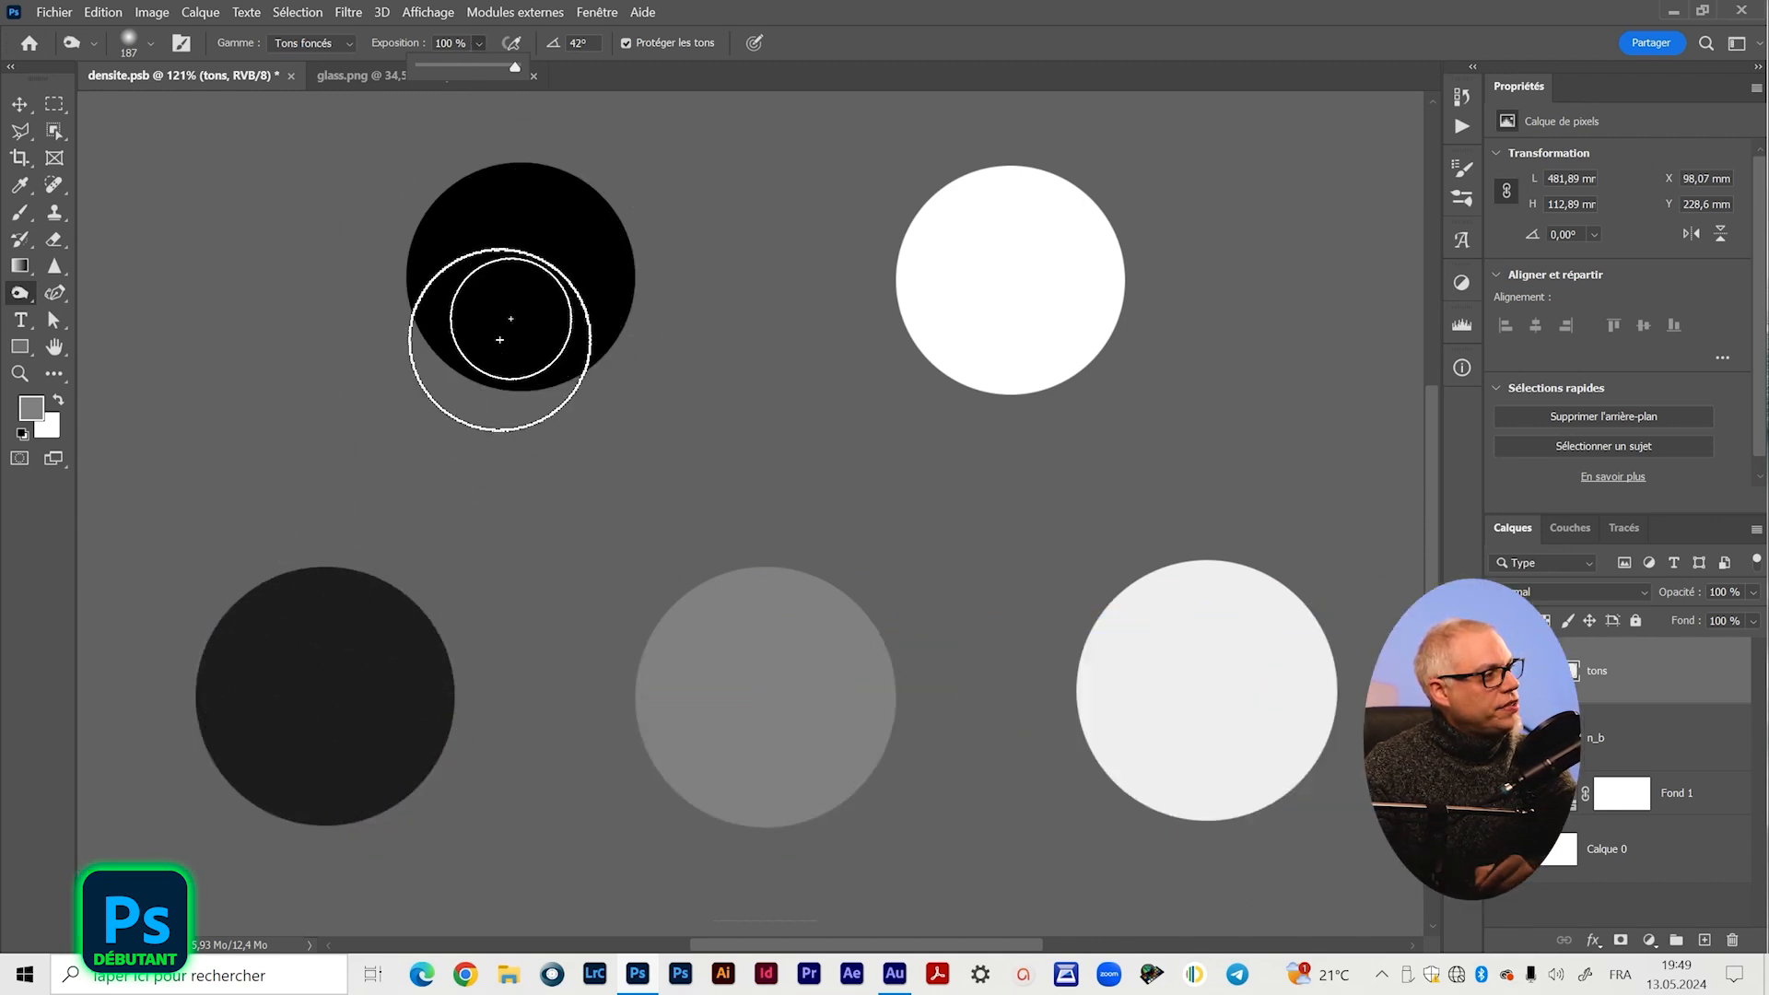
# - Burn the right side of the dark grey circle with the range on Tons foncés
pyautogui.moveTo(375, 821); pyautogui.dragTo(378, 526)
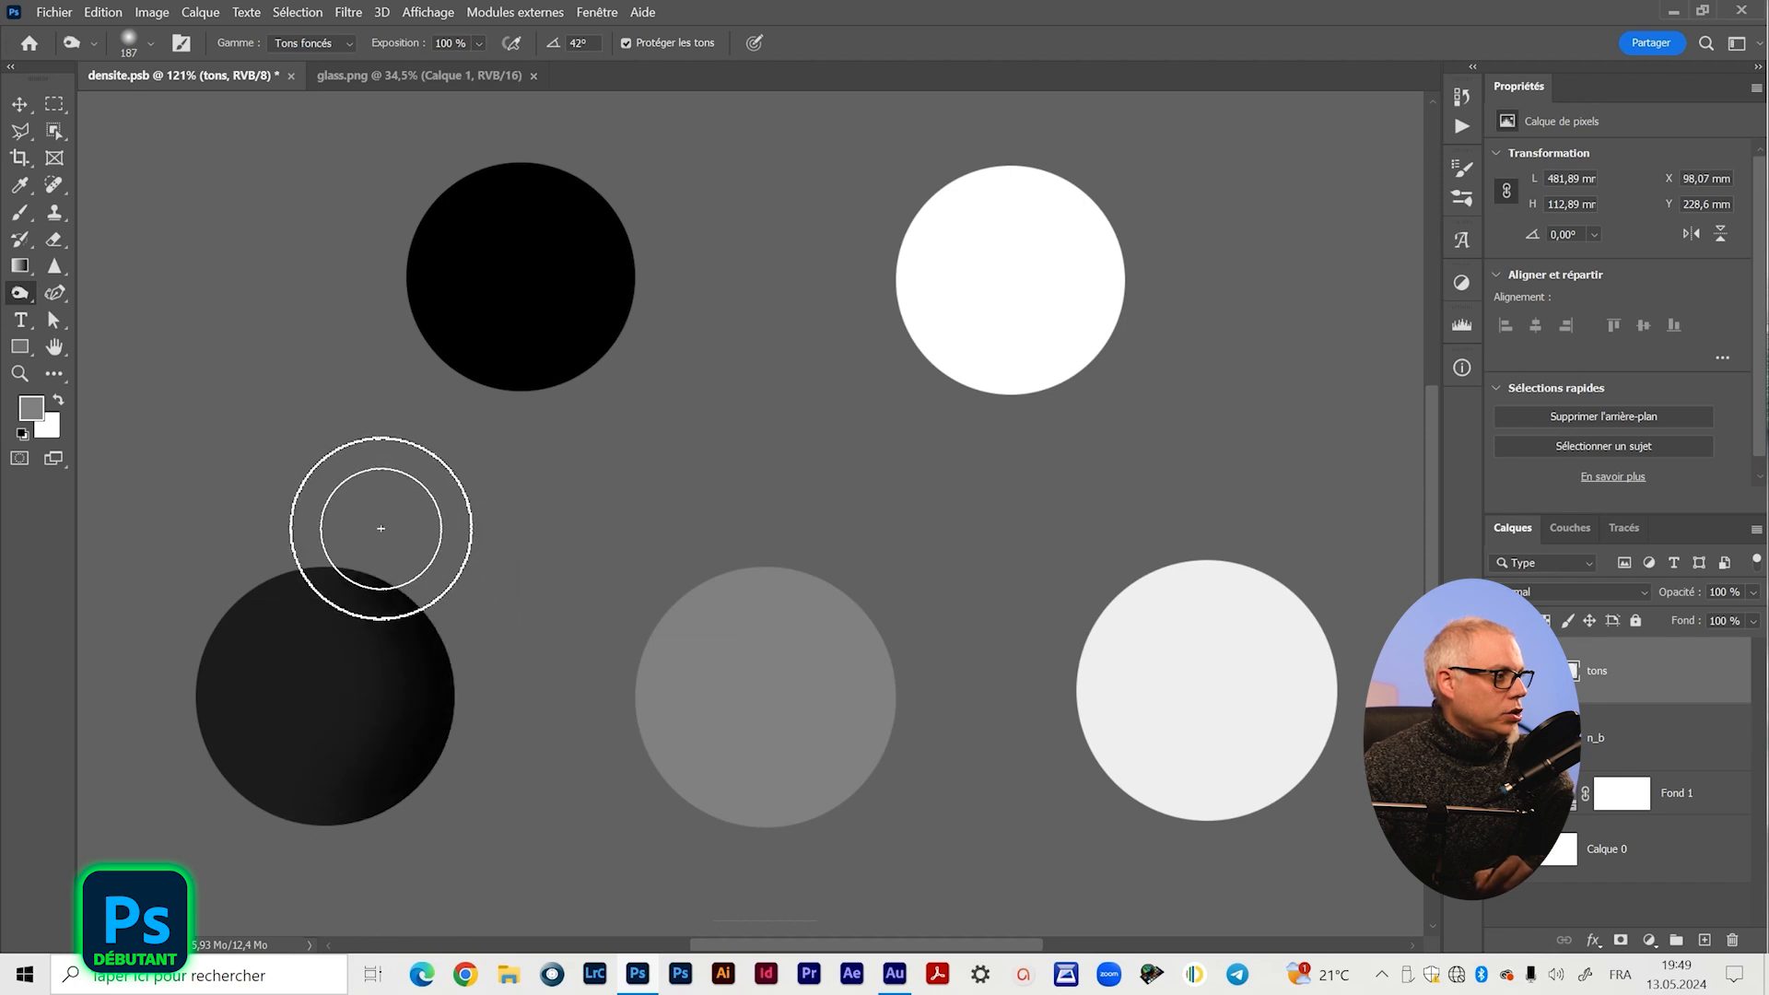
pyautogui.moveTo(393, 784)
pyautogui.mouseDown()
pyautogui.moveTo(435, 648)
pyautogui.moveTo(337, 537)
pyautogui.moveTo(430, 671)
pyautogui.moveTo(321, 800)
pyautogui.moveTo(410, 750)
pyautogui.moveTo(348, 559)
pyautogui.moveTo(428, 681)
pyautogui.moveTo(319, 820)
pyautogui.moveTo(392, 785)
pyautogui.moveTo(386, 549)
pyautogui.moveTo(430, 628)
pyautogui.moveTo(326, 833)
pyautogui.moveTo(403, 760)
pyautogui.moveTo(347, 528)
pyautogui.moveTo(416, 785)
pyautogui.mouseUp()
pyautogui.press('z')
pyautogui.moveTo(406, 723)
pyautogui.mouseDown()
pyautogui.moveTo(446, 723)
pyautogui.moveTo(425, 763)
pyautogui.mouseUp()
pyautogui.moveTo(319, 786); pyautogui.dragTo(458, 683)
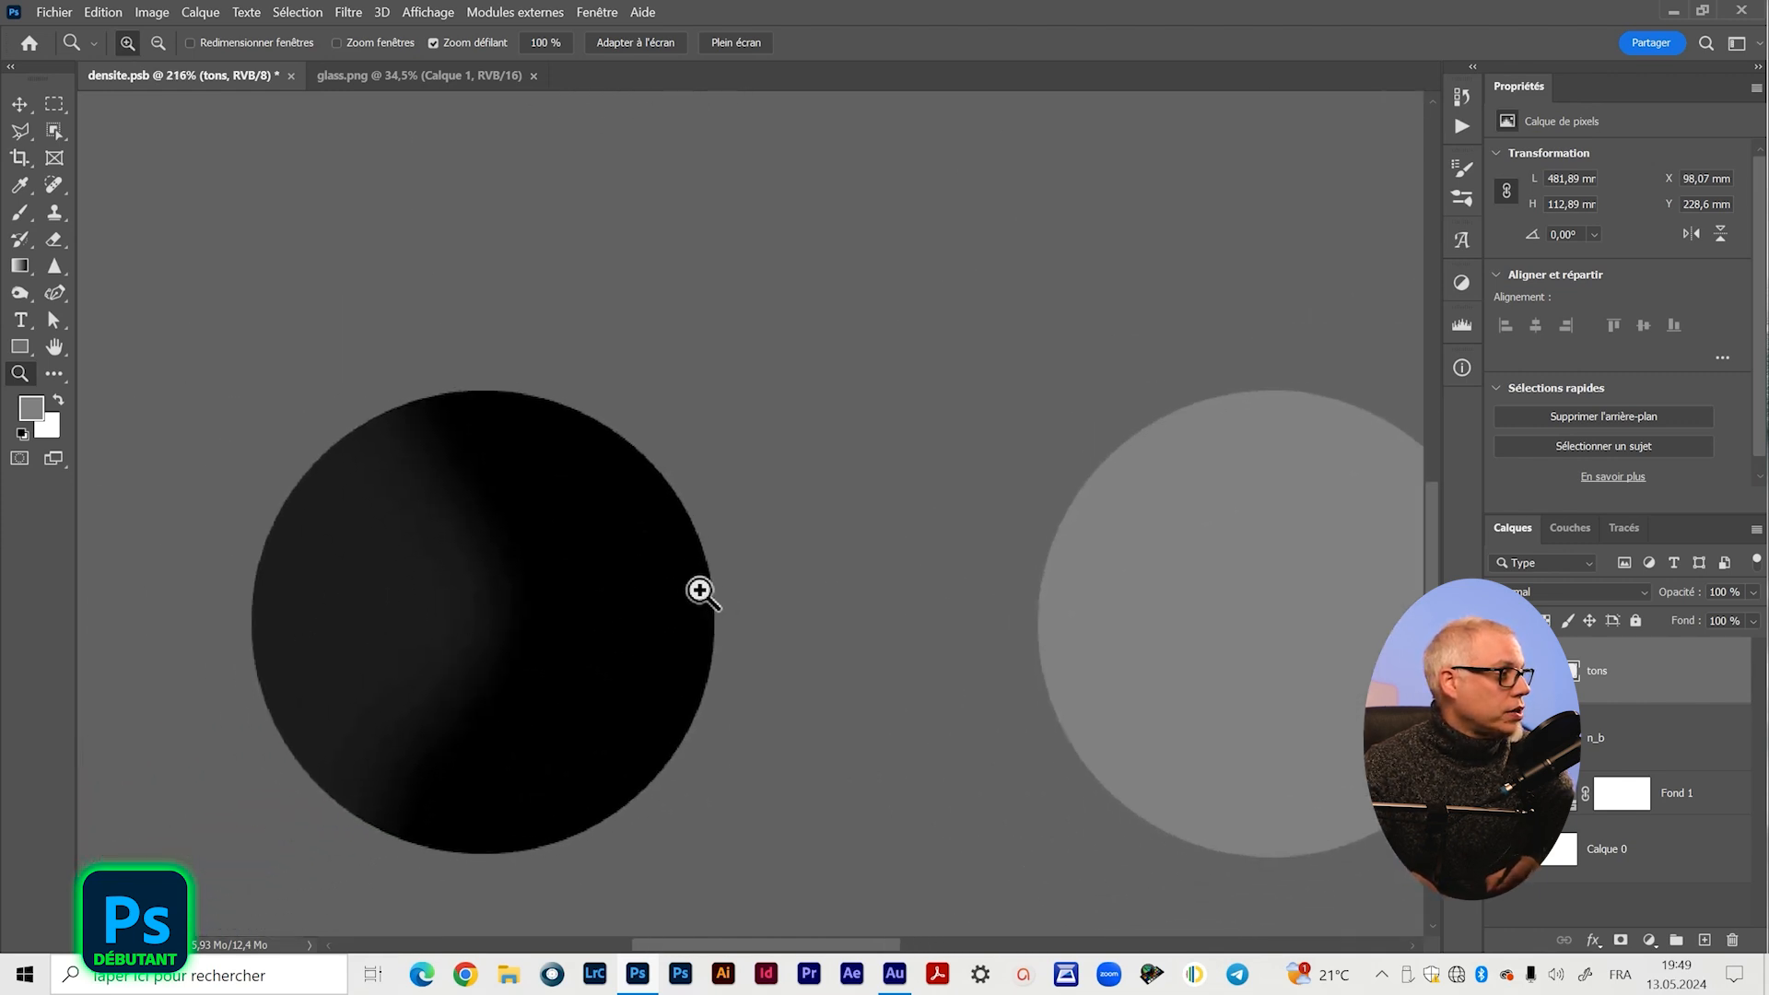
# - Burn the left side of the mid-grey circle with the range on Tons foncés
pyautogui.moveTo(700, 591); pyautogui.dragTo(601, 597)
pyautogui.moveTo(797, 494); pyautogui.dragTo(599, 534)
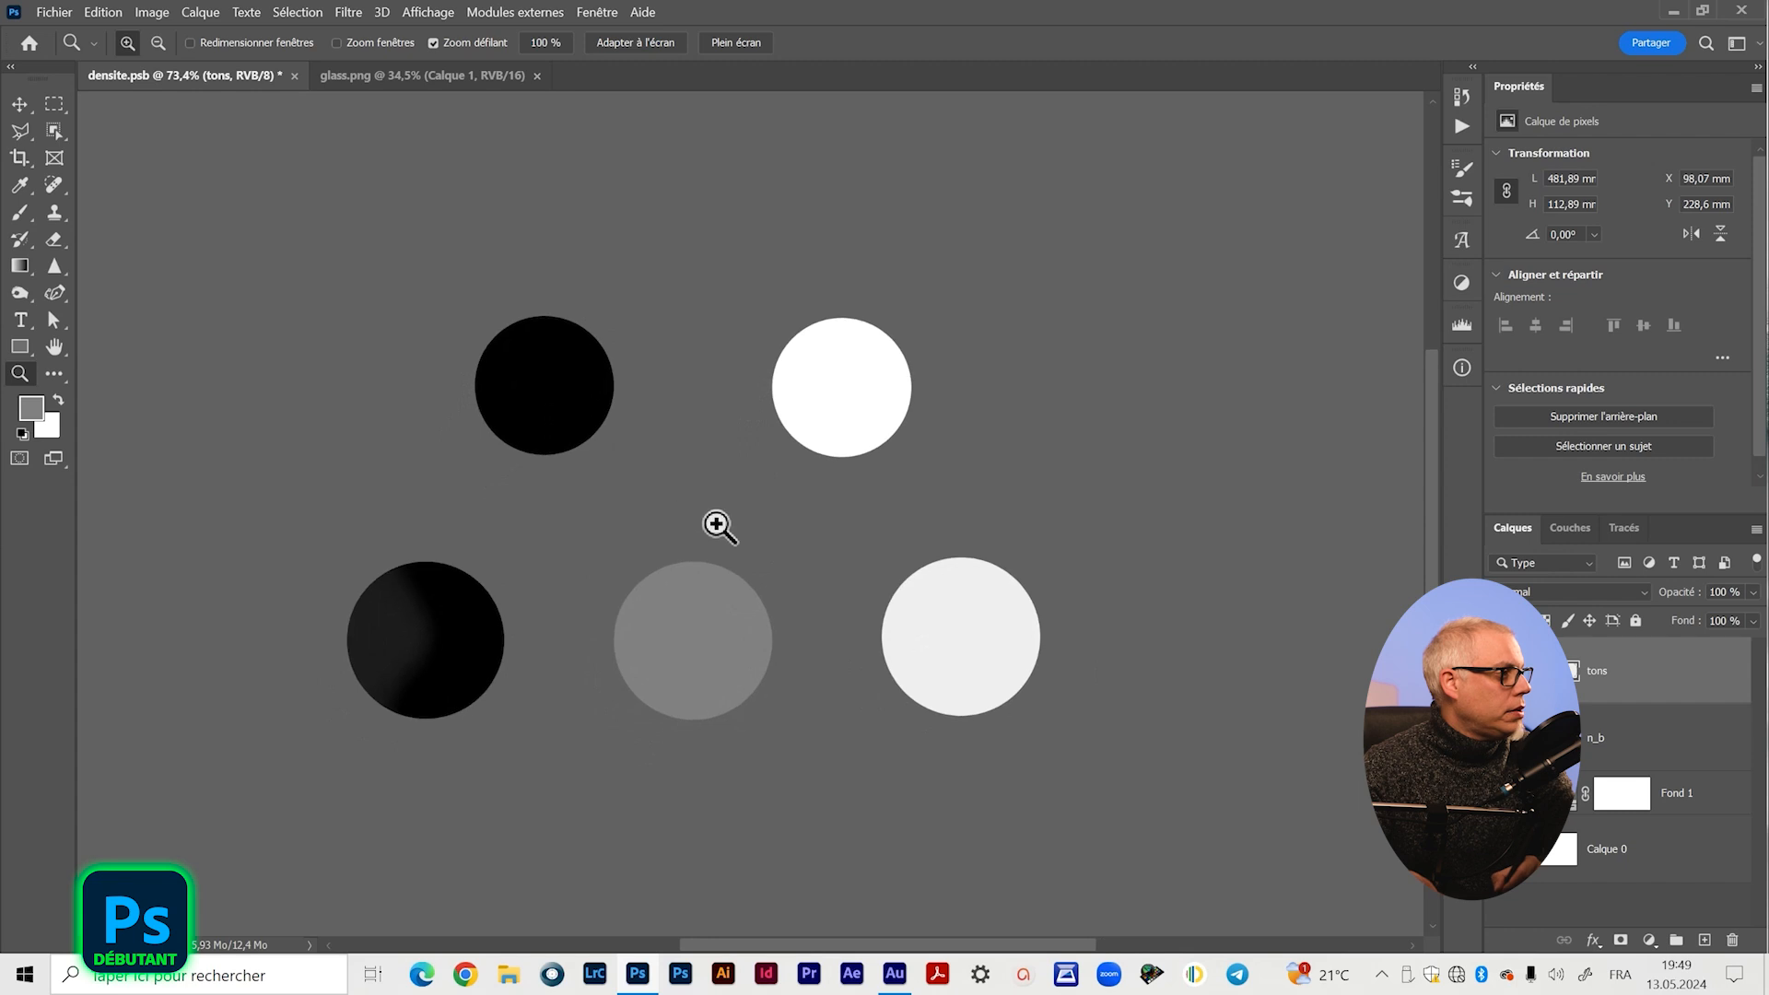
pyautogui.moveTo(717, 525); pyautogui.dragTo(741, 573)
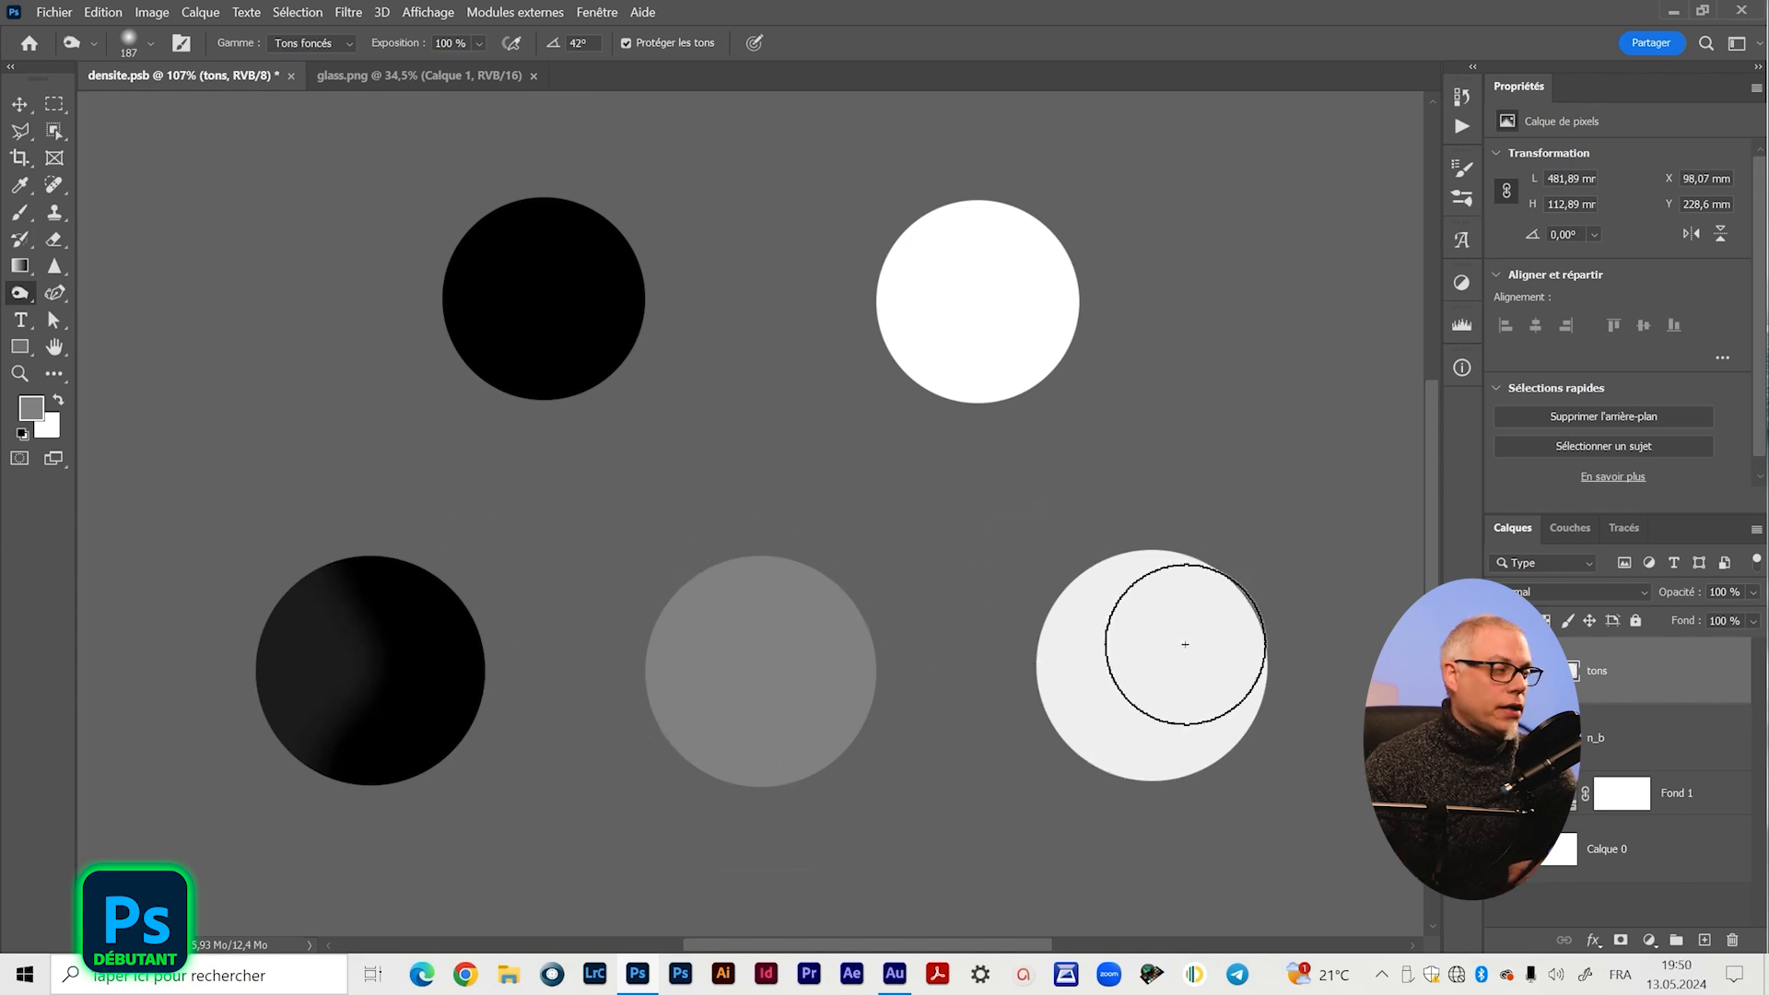
pyautogui.moveTo(666, 699)
pyautogui.mouseDown()
pyautogui.moveTo(693, 598)
pyautogui.moveTo(762, 541)
pyautogui.moveTo(685, 549)
pyautogui.moveTo(626, 715)
pyautogui.moveTo(628, 790)
pyautogui.moveTo(618, 601)
pyautogui.moveTo(750, 508)
pyautogui.moveTo(652, 571)
pyautogui.moveTo(667, 820)
pyautogui.moveTo(741, 854)
pyautogui.moveTo(648, 776)
pyautogui.moveTo(630, 609)
pyautogui.moveTo(761, 513)
pyautogui.moveTo(780, 521)
pyautogui.moveTo(641, 605)
pyautogui.moveTo(654, 761)
pyautogui.moveTo(845, 858)
pyautogui.moveTo(684, 812)
pyautogui.moveTo(566, 640)
pyautogui.moveTo(631, 517)
pyautogui.moveTo(674, 505)
pyautogui.mouseUp()
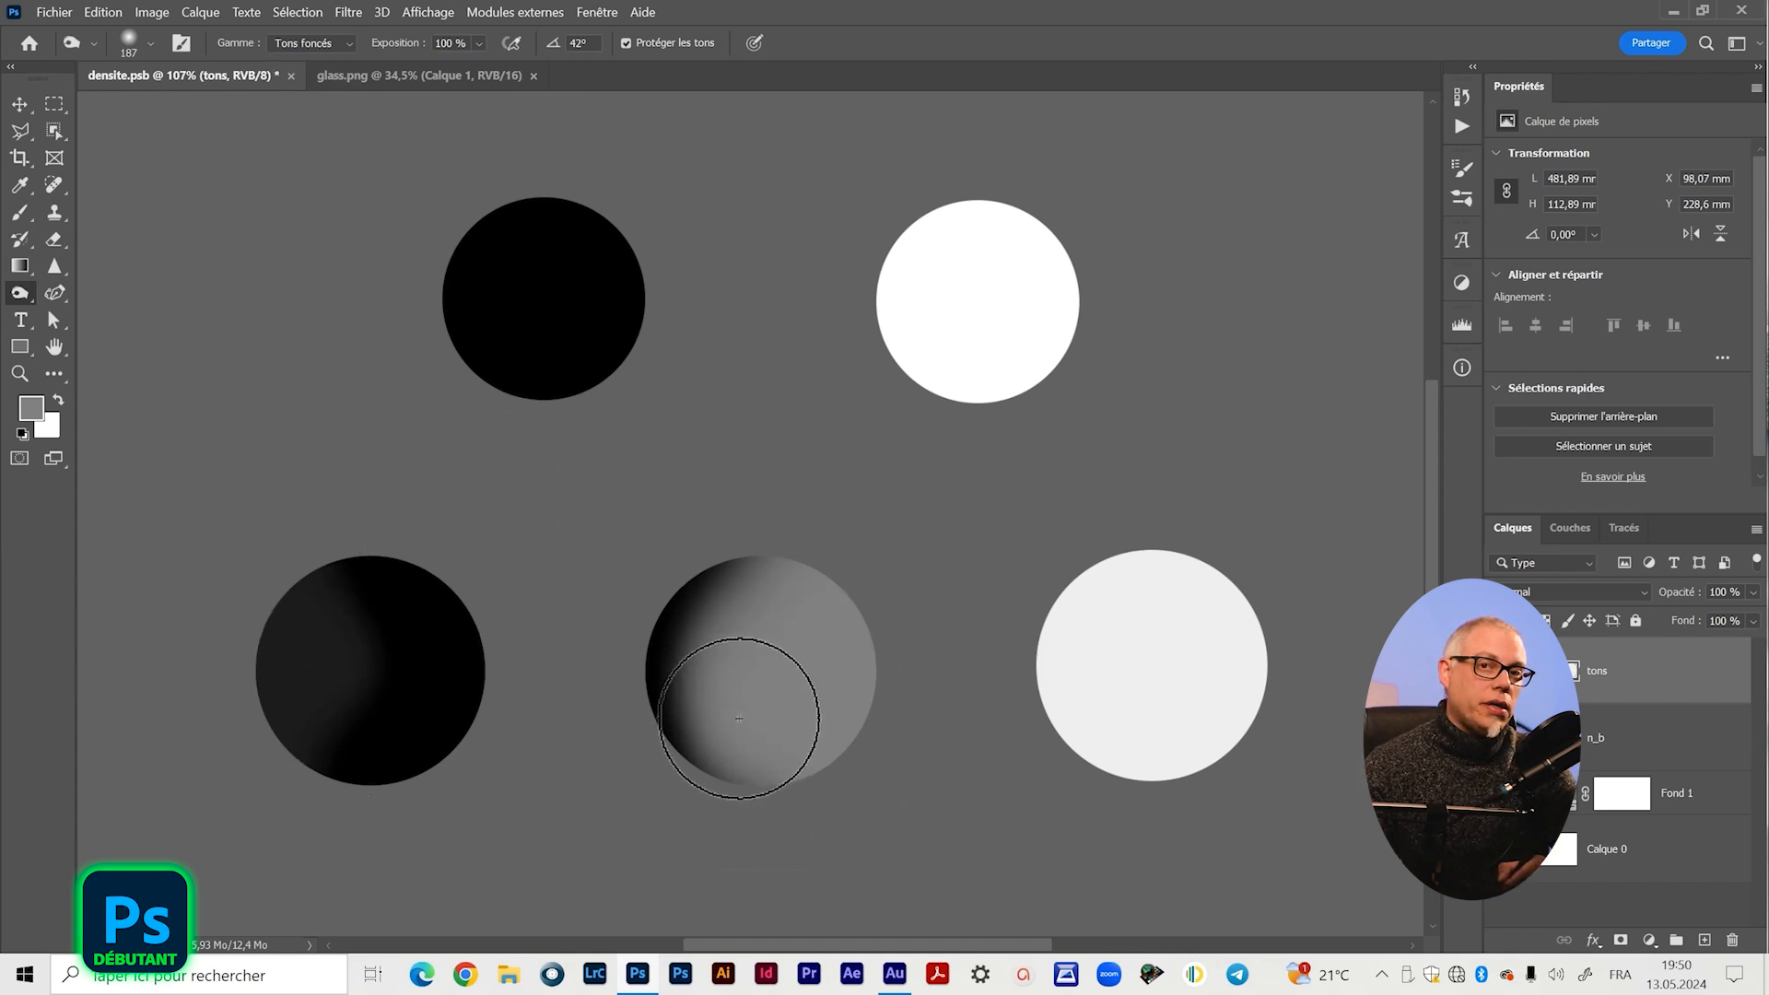
# - Revert densite.psb to its Ouvrir history state and set the Burn range to Tons moyens
pyautogui.click(340, 41)
pyautogui.click(1448, 102)
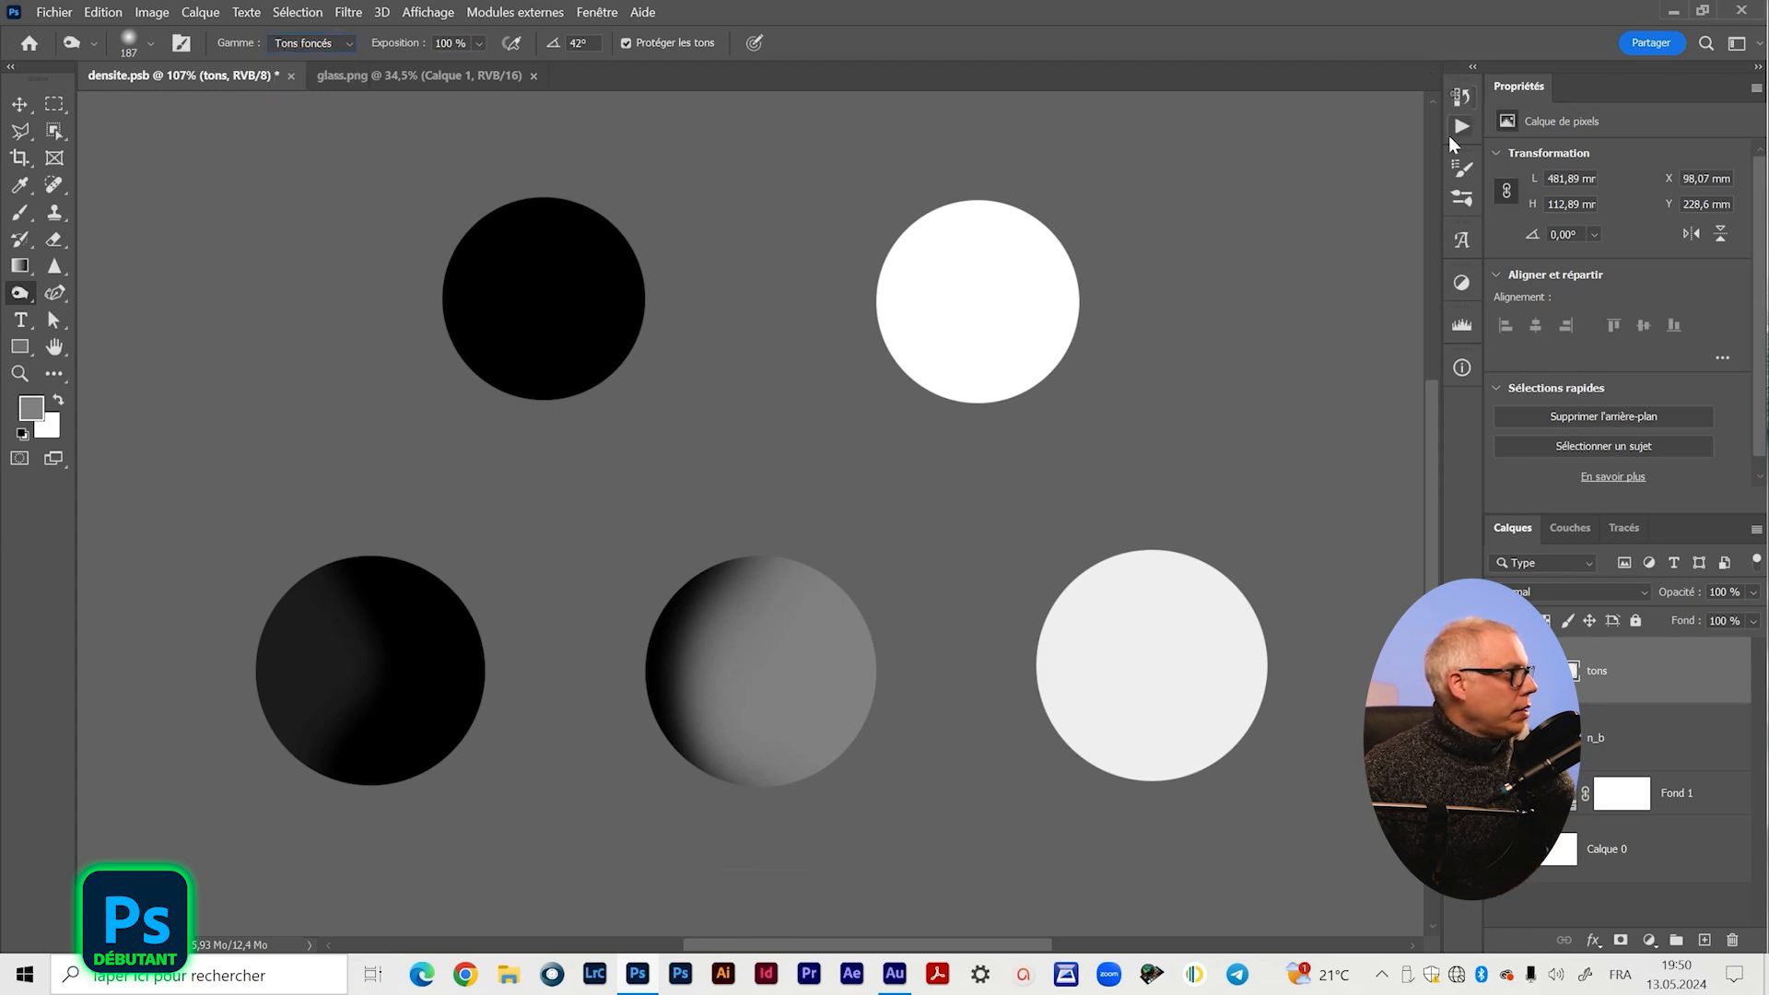
pyautogui.click(1462, 96)
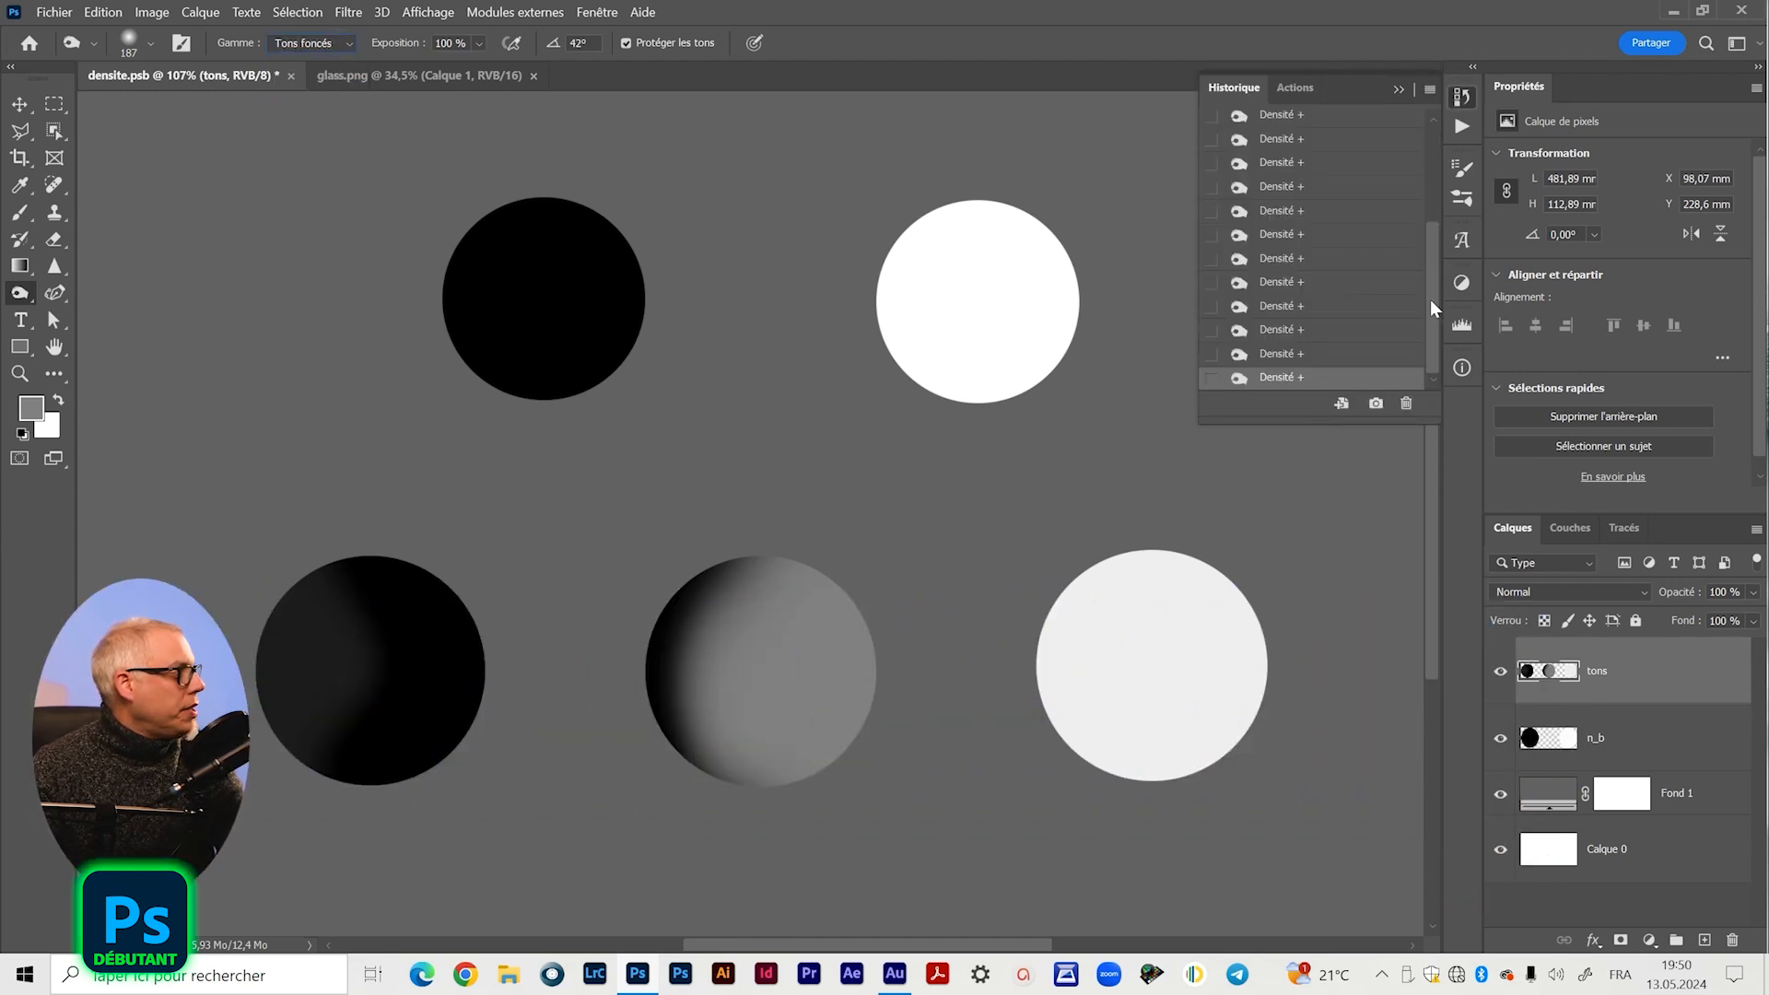
pyautogui.scroll(10, 1430, 300)
pyautogui.click(1290, 149)
pyautogui.click(335, 43)
pyautogui.click(282, 78)
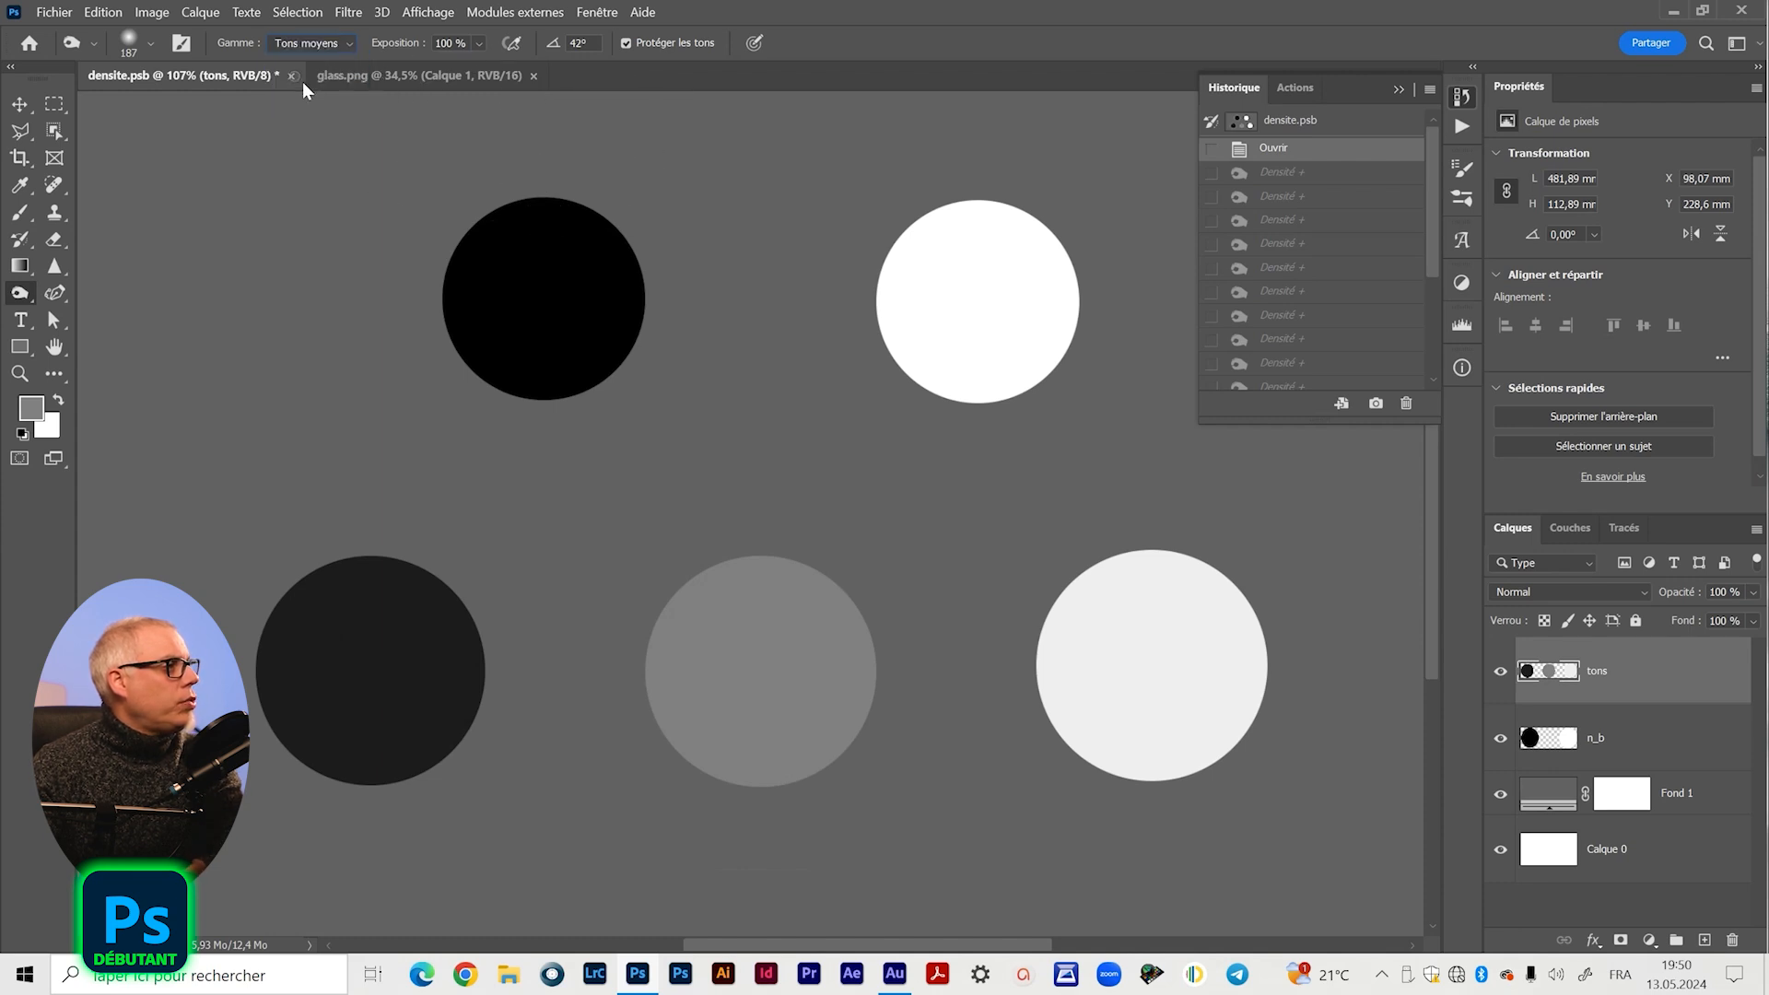
pyautogui.click(1400, 90)
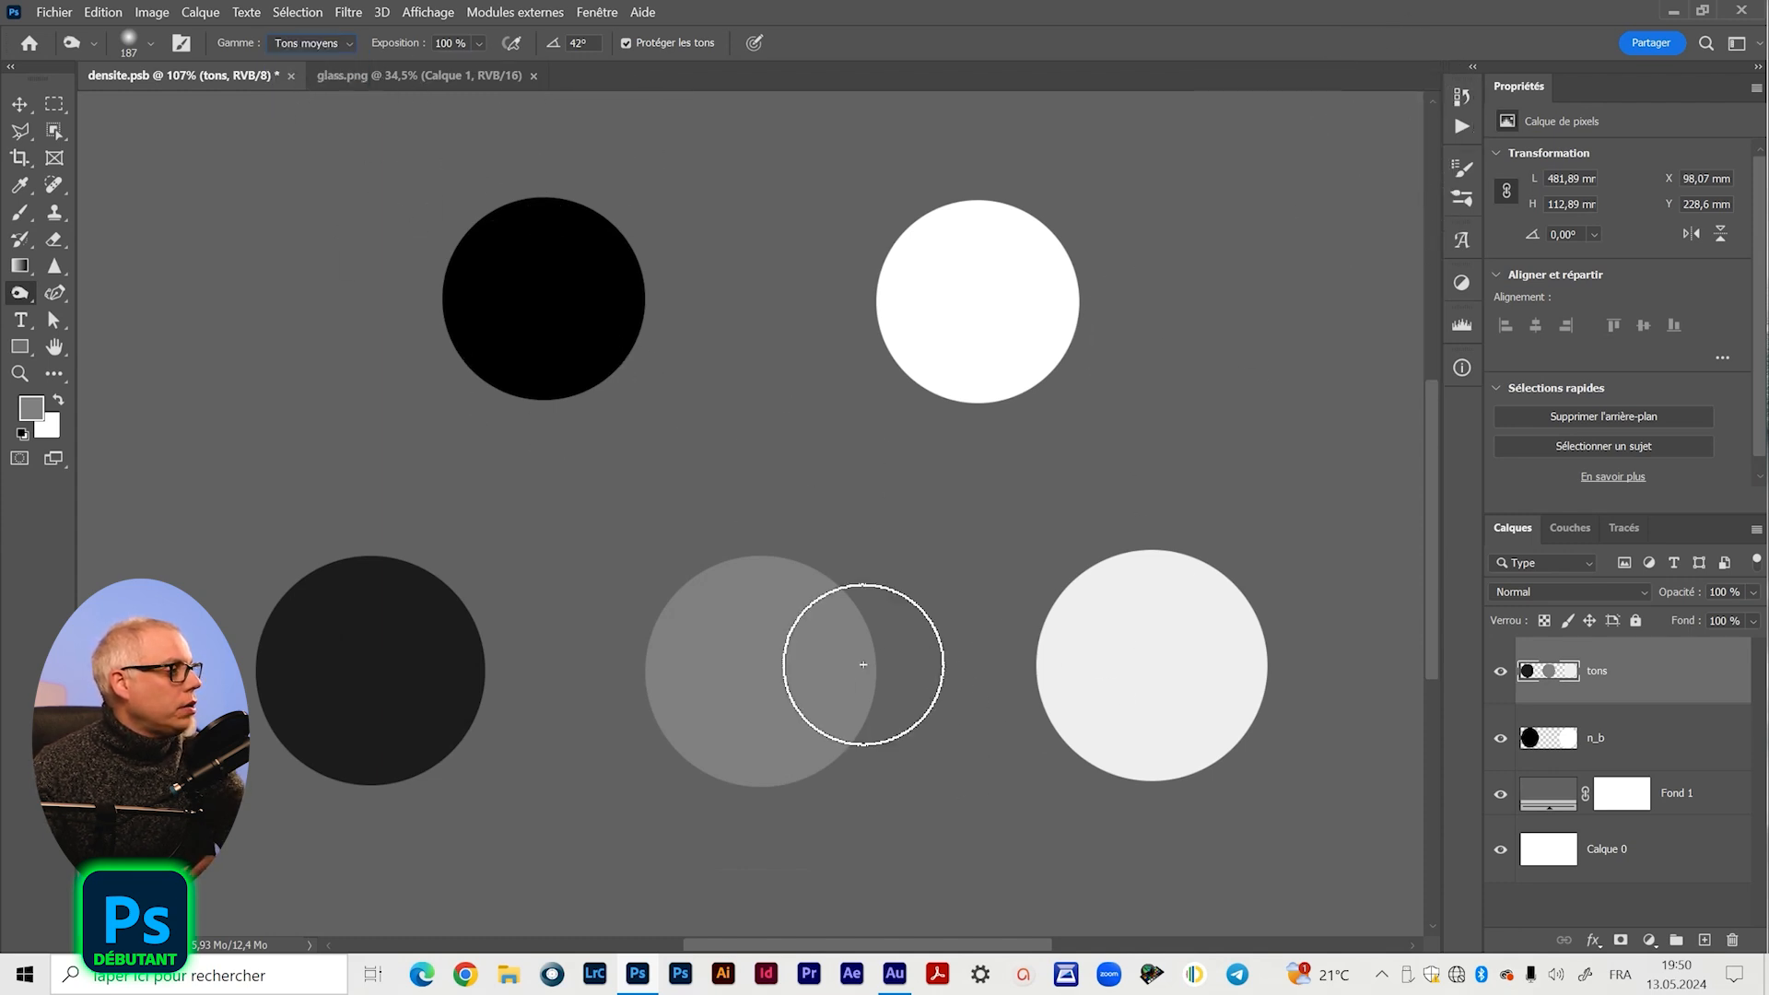
# - Burn the right side of the mid-grey and dark grey circles, plus the light grey circle, with the range on Tons moyens
pyautogui.moveTo(851, 592)
pyautogui.mouseDown()
pyautogui.moveTo(819, 795)
pyautogui.moveTo(871, 679)
pyautogui.moveTo(769, 549)
pyautogui.moveTo(881, 718)
pyautogui.moveTo(822, 775)
pyautogui.moveTo(844, 563)
pyautogui.mouseUp()
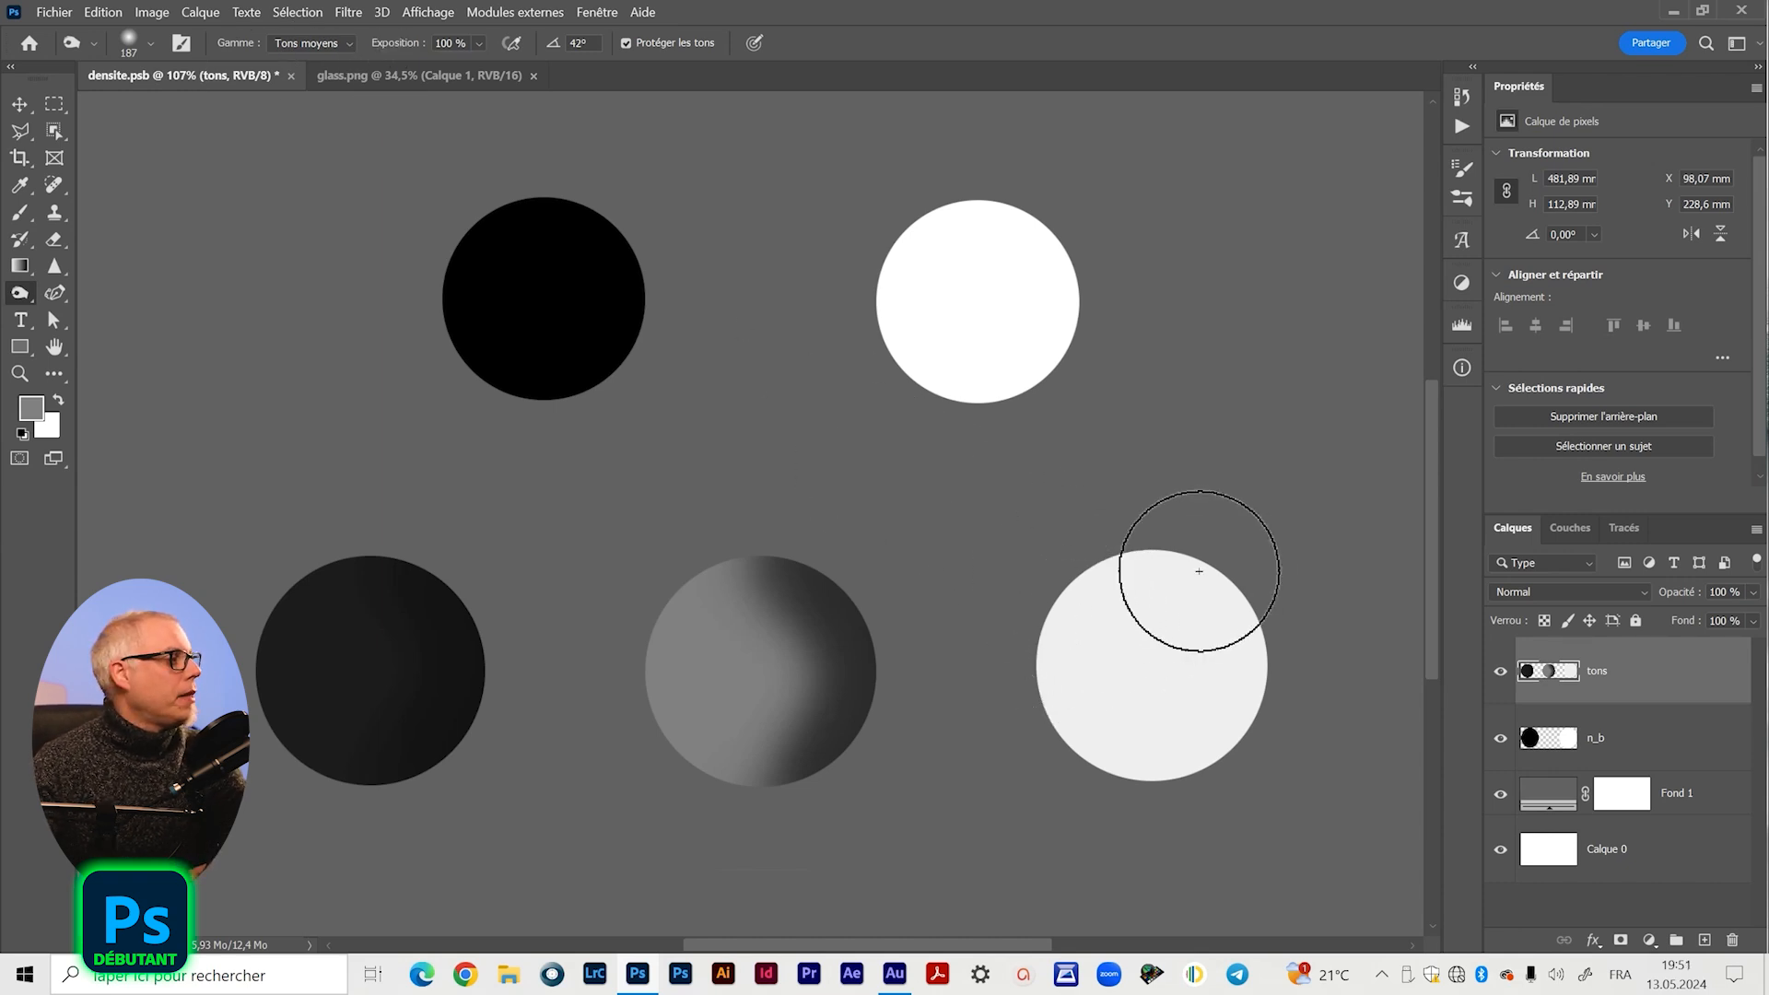
pyautogui.moveTo(1233, 560)
pyautogui.mouseDown()
pyautogui.moveTo(1094, 763)
pyautogui.moveTo(1175, 554)
pyautogui.moveTo(1259, 722)
pyautogui.moveTo(1064, 584)
pyautogui.moveTo(1220, 565)
pyautogui.moveTo(1131, 787)
pyautogui.moveTo(1039, 650)
pyautogui.moveTo(1200, 652)
pyautogui.moveTo(1255, 676)
pyautogui.moveTo(1337, 557)
pyautogui.mouseUp()
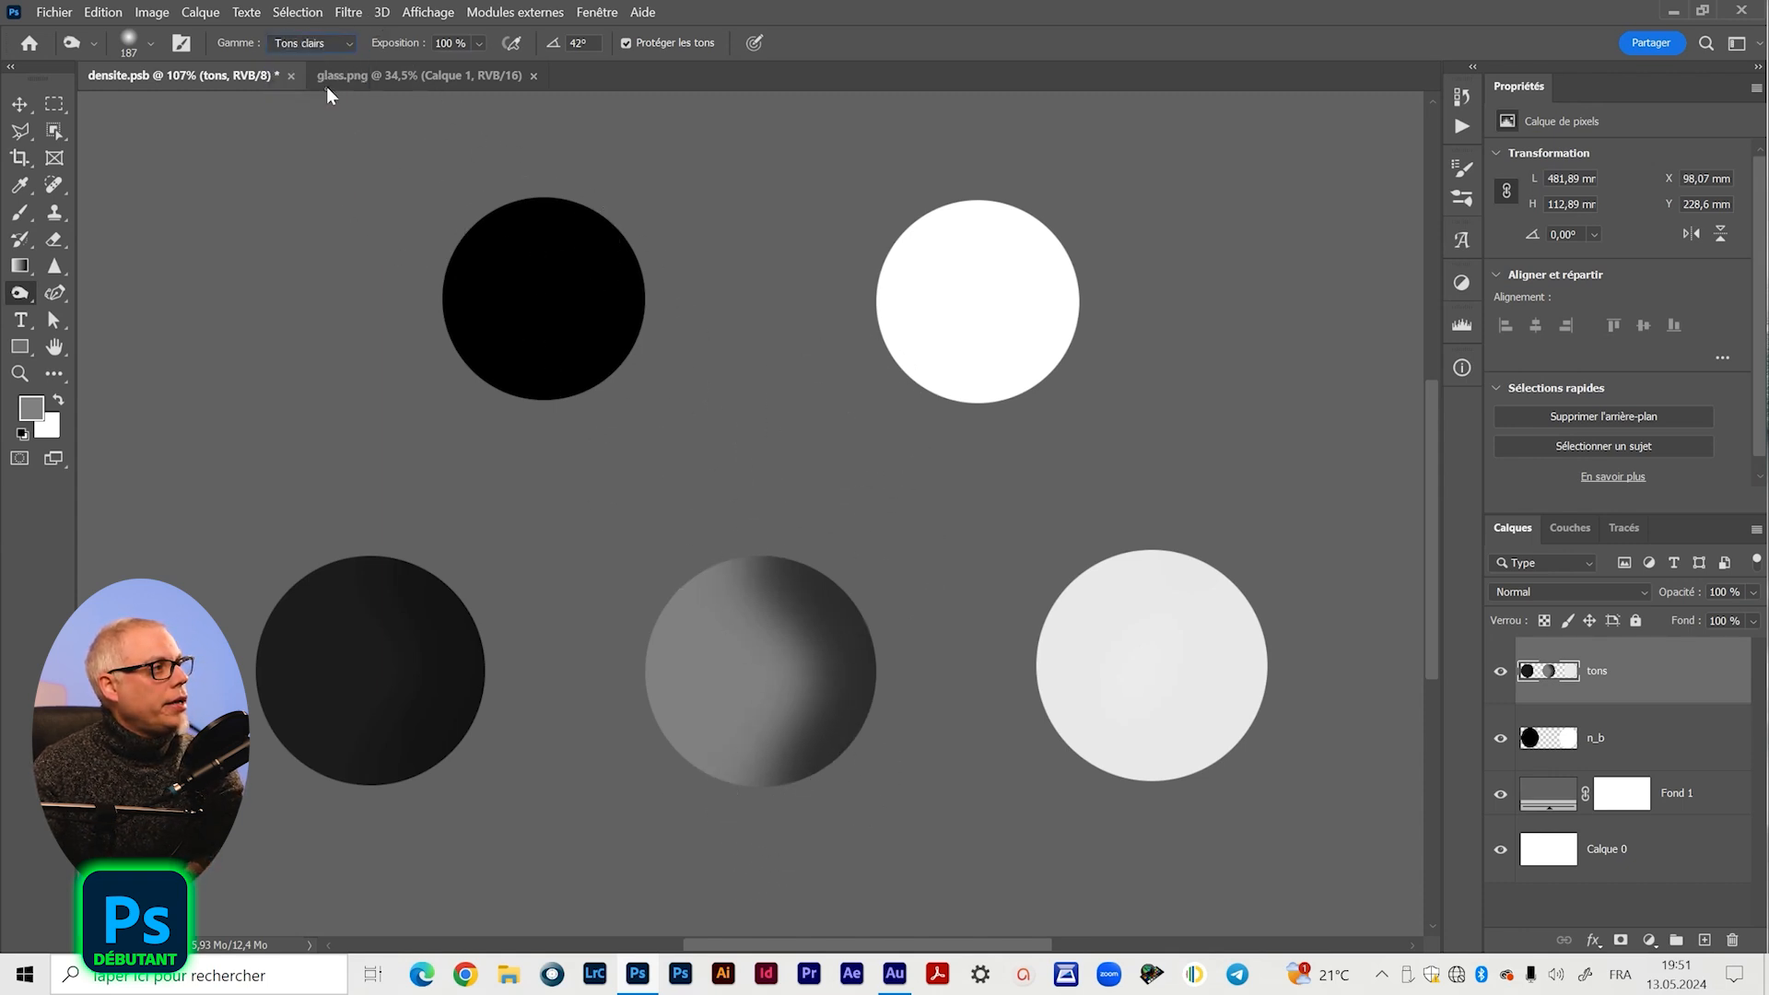
# - Burn the left side of the light grey and mid-grey circles with the range on Tons clairs
pyautogui.moveTo(1138, 590)
pyautogui.mouseDown()
pyautogui.moveTo(1080, 600)
pyautogui.moveTo(1107, 763)
pyautogui.moveTo(1061, 726)
pyautogui.moveTo(1050, 549)
pyautogui.moveTo(1116, 511)
pyautogui.moveTo(1035, 692)
pyautogui.moveTo(1093, 773)
pyautogui.moveTo(1019, 715)
pyautogui.moveTo(1119, 532)
pyautogui.moveTo(1022, 648)
pyautogui.moveTo(1067, 768)
pyautogui.moveTo(1059, 585)
pyautogui.moveTo(1083, 551)
pyautogui.moveTo(1044, 695)
pyautogui.moveTo(1129, 777)
pyautogui.moveTo(1025, 672)
pyautogui.moveTo(1122, 538)
pyautogui.moveTo(1057, 615)
pyautogui.mouseUp()
pyautogui.moveTo(700, 636)
pyautogui.mouseDown()
pyautogui.moveTo(680, 565)
pyautogui.moveTo(673, 758)
pyautogui.moveTo(635, 736)
pyautogui.moveTo(671, 557)
pyautogui.moveTo(683, 838)
pyautogui.moveTo(655, 612)
pyautogui.moveTo(664, 756)
pyautogui.moveTo(682, 747)
pyautogui.mouseUp()
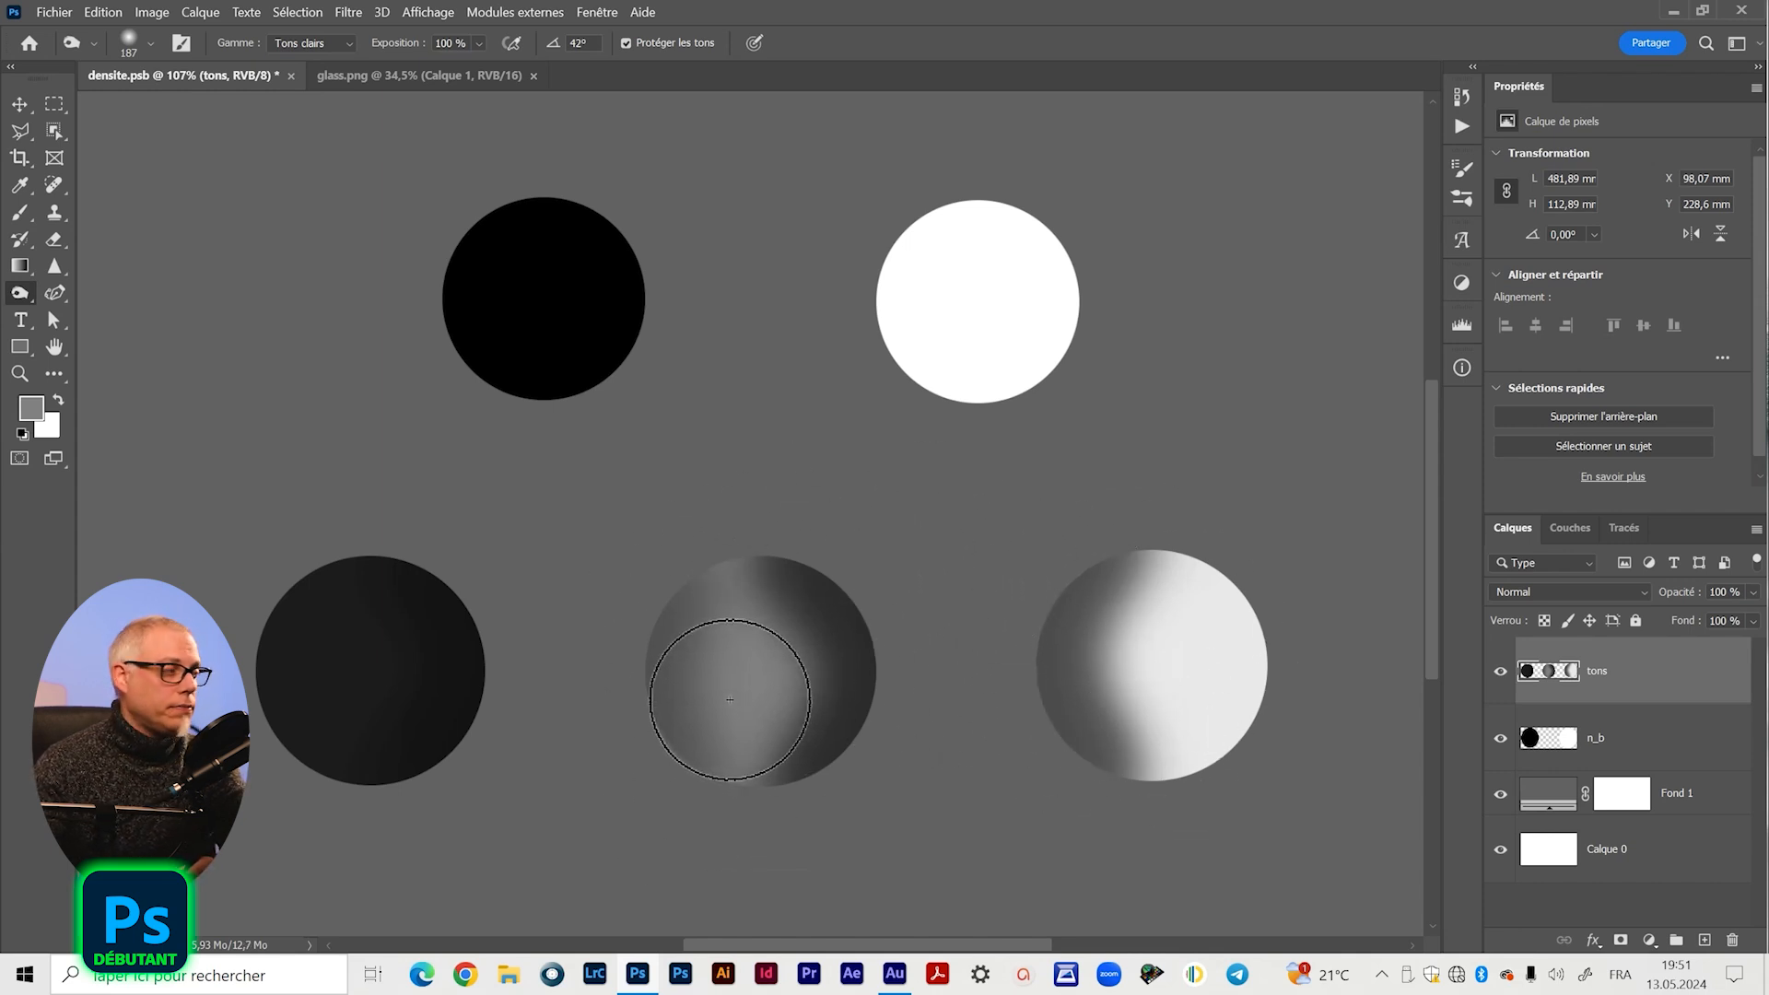
pyautogui.moveTo(661, 541)
pyautogui.mouseDown()
pyautogui.moveTo(617, 654)
pyautogui.moveTo(648, 780)
pyautogui.moveTo(627, 727)
pyautogui.moveTo(740, 589)
pyautogui.mouseUp()
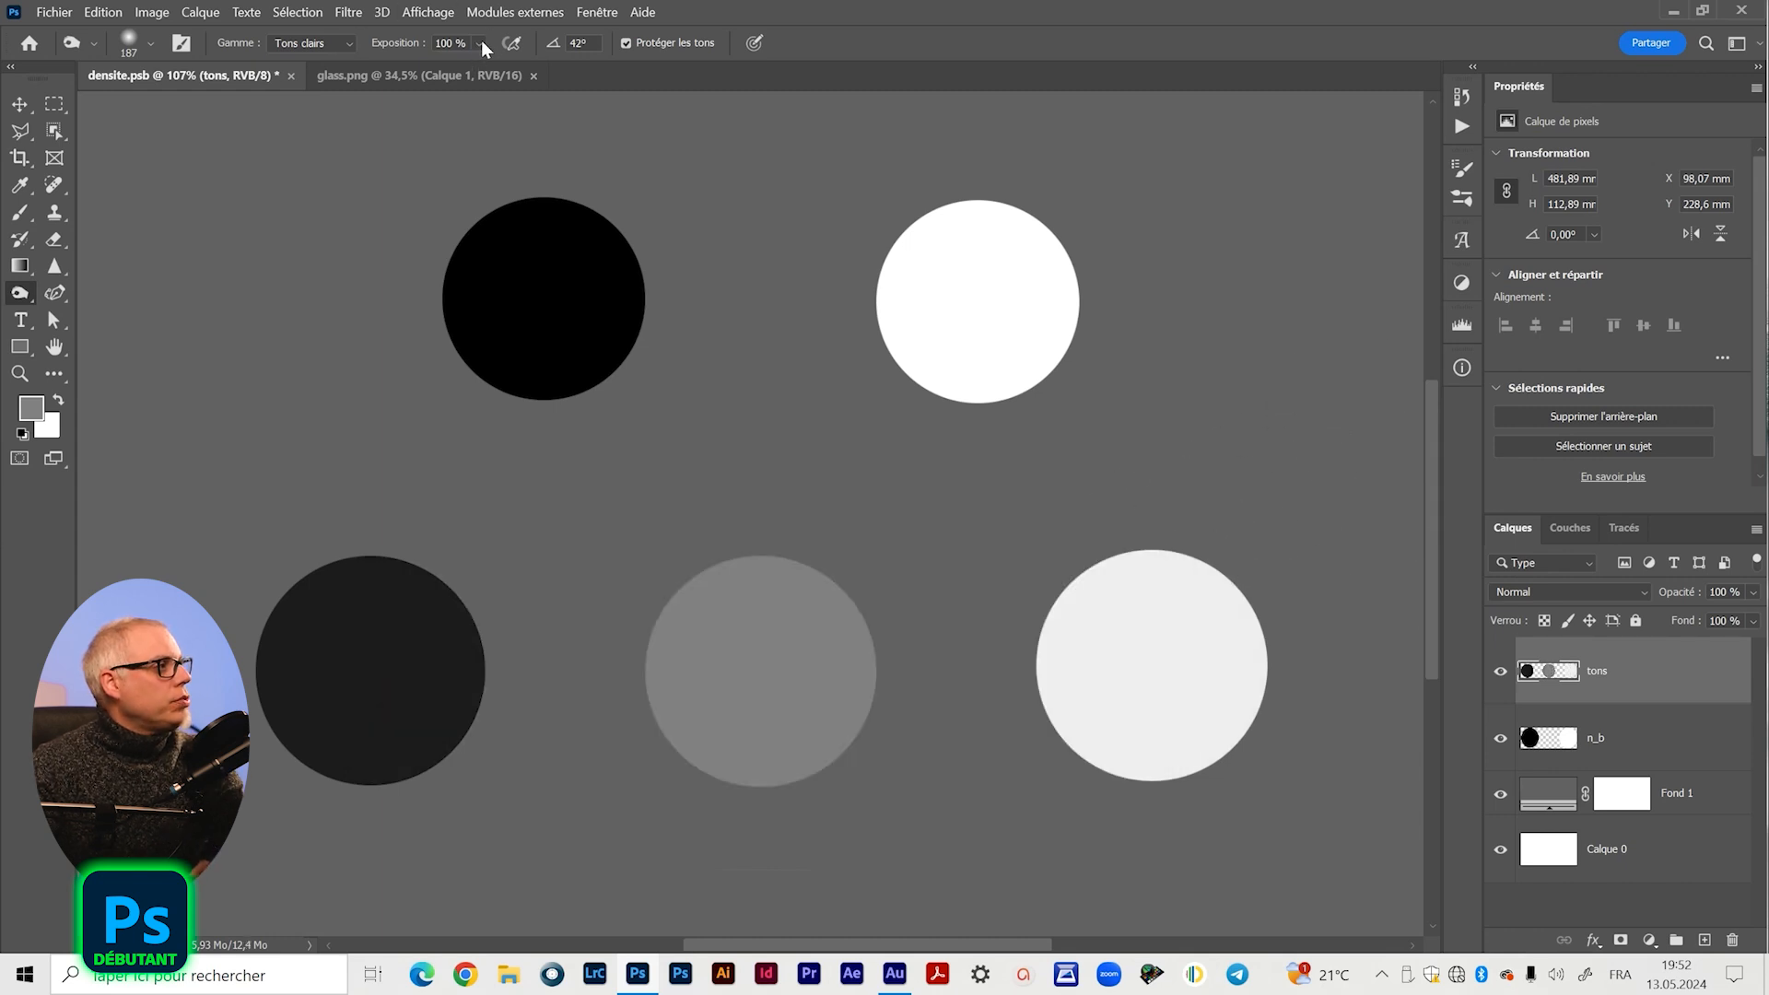
# - Set the Burn exposure to 12 % and darken the left side of the light grey circle with repeated strokes
pyautogui.click(446, 66)
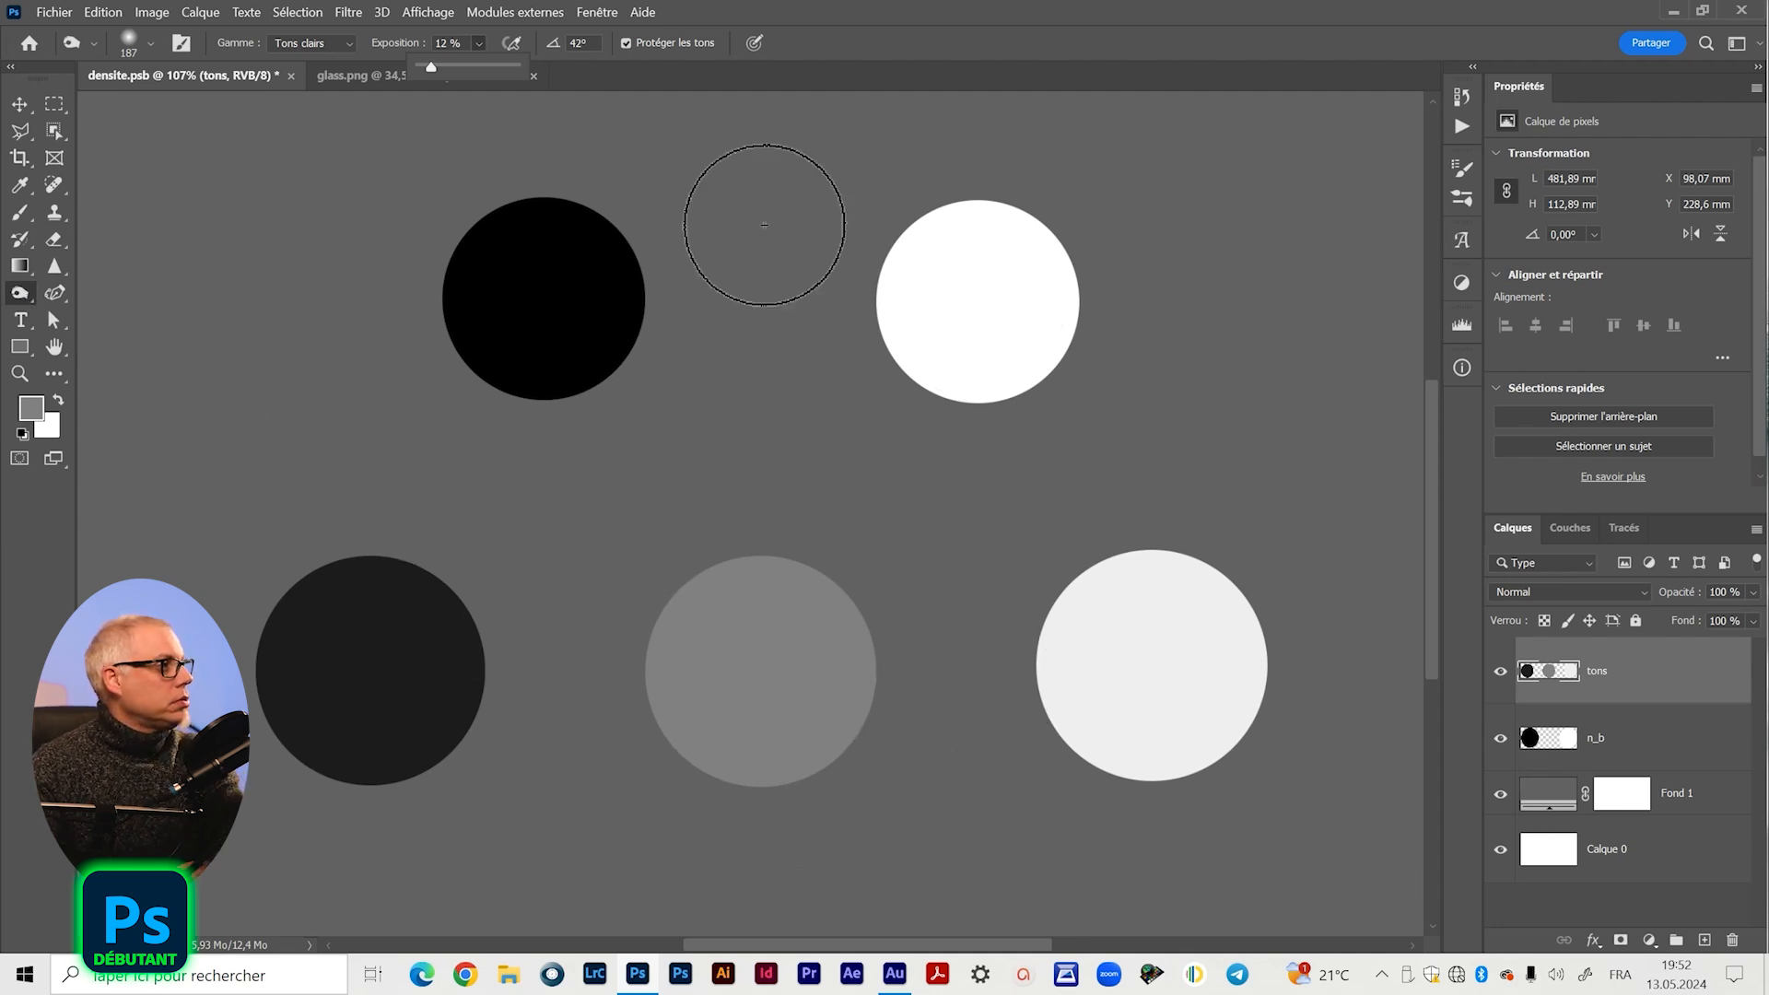
pyautogui.moveTo(1048, 493)
pyautogui.mouseDown()
pyautogui.moveTo(1089, 565)
pyautogui.moveTo(1039, 617)
pyautogui.moveTo(1089, 780)
pyautogui.moveTo(1009, 571)
pyautogui.moveTo(1098, 543)
pyautogui.moveTo(1039, 772)
pyautogui.moveTo(1029, 734)
pyautogui.moveTo(1123, 538)
pyautogui.moveTo(995, 664)
pyautogui.moveTo(1062, 778)
pyautogui.moveTo(1101, 538)
pyautogui.moveTo(1037, 577)
pyautogui.moveTo(1075, 793)
pyautogui.moveTo(1074, 545)
pyautogui.moveTo(1092, 563)
pyautogui.moveTo(1088, 835)
pyautogui.moveTo(1019, 715)
pyautogui.moveTo(1146, 522)
pyautogui.moveTo(1056, 696)
pyautogui.moveTo(1101, 787)
pyautogui.moveTo(1160, 497)
pyautogui.moveTo(1077, 602)
pyautogui.moveTo(1147, 784)
pyautogui.moveTo(1029, 633)
pyautogui.moveTo(1134, 523)
pyautogui.moveTo(1130, 807)
pyautogui.moveTo(1092, 780)
pyautogui.moveTo(1132, 505)
pyautogui.moveTo(1026, 643)
pyautogui.moveTo(1088, 748)
pyautogui.moveTo(1060, 550)
pyautogui.moveTo(1095, 540)
pyautogui.moveTo(1086, 799)
pyautogui.moveTo(1072, 749)
pyautogui.moveTo(1030, 714)
pyautogui.moveTo(1096, 540)
pyautogui.moveTo(1043, 629)
pyautogui.moveTo(1077, 767)
pyautogui.moveTo(1085, 535)
pyautogui.moveTo(1103, 804)
pyautogui.moveTo(1053, 779)
pyautogui.moveTo(1130, 534)
pyautogui.moveTo(1031, 585)
pyautogui.moveTo(1107, 801)
pyautogui.moveTo(1034, 614)
pyautogui.moveTo(1111, 567)
pyautogui.moveTo(1112, 811)
pyautogui.mouseUp()
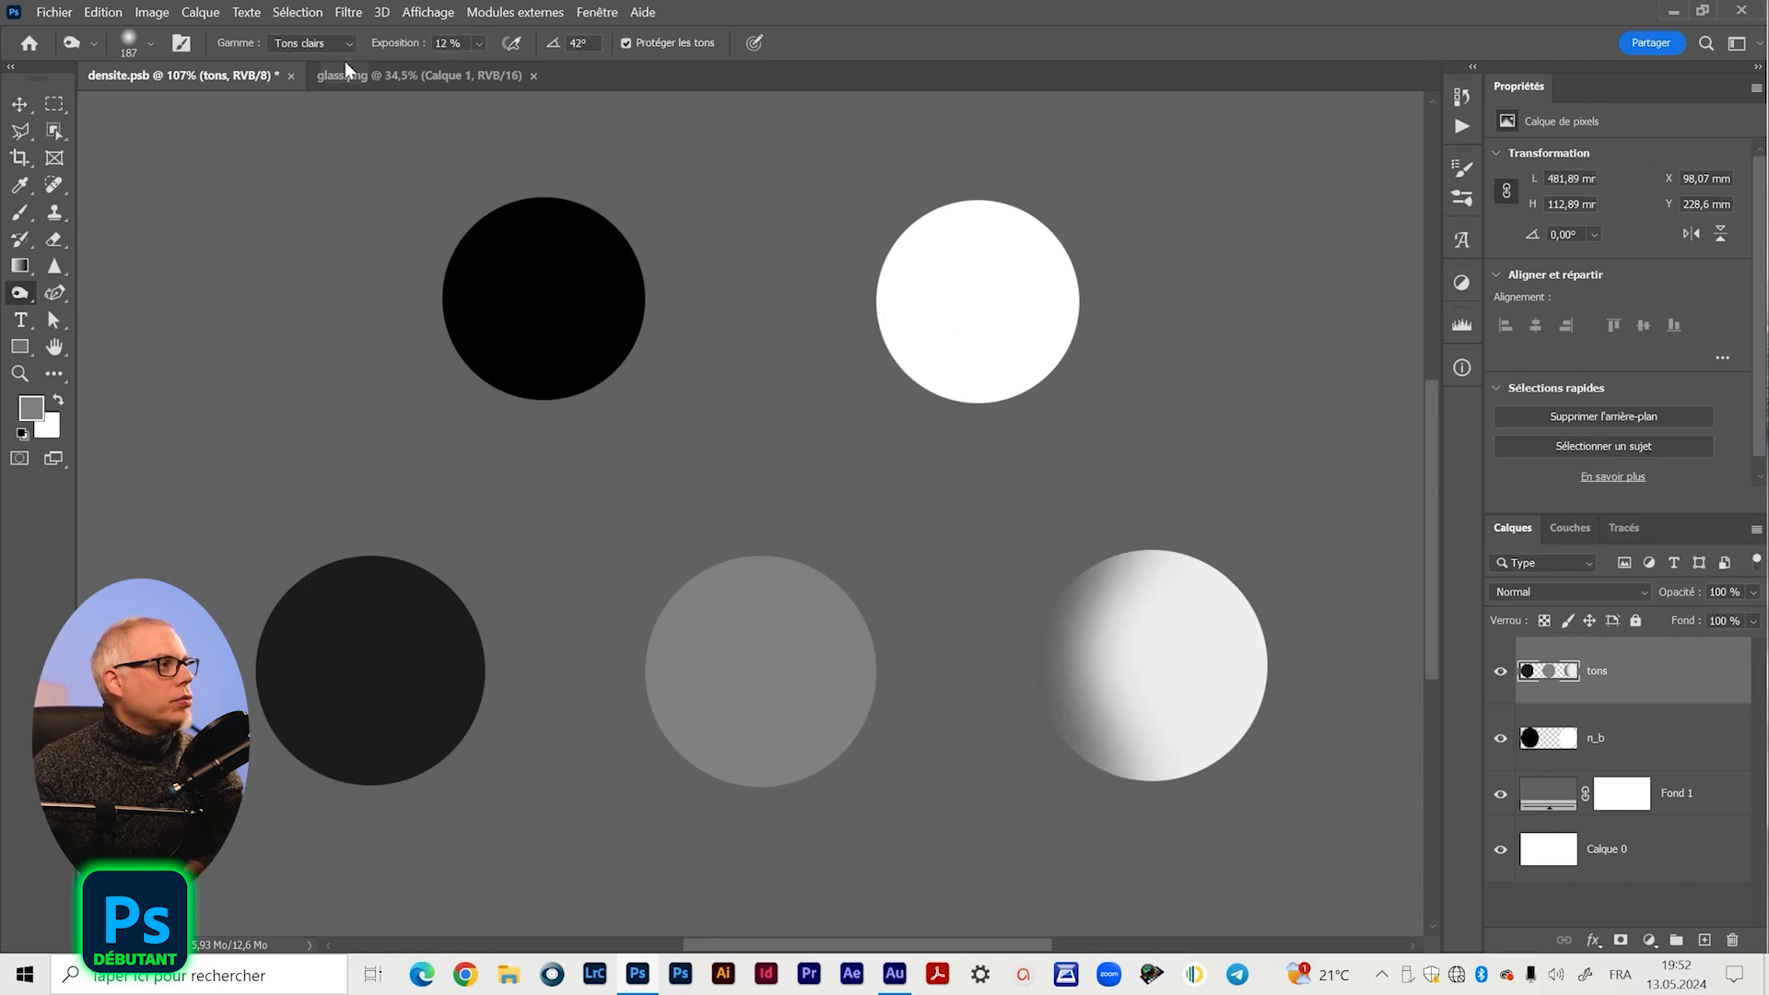
# - Switch to the glass.png photo of the frozen waterfall and reselect the Densité + tool
pyautogui.rightClick(23, 297)
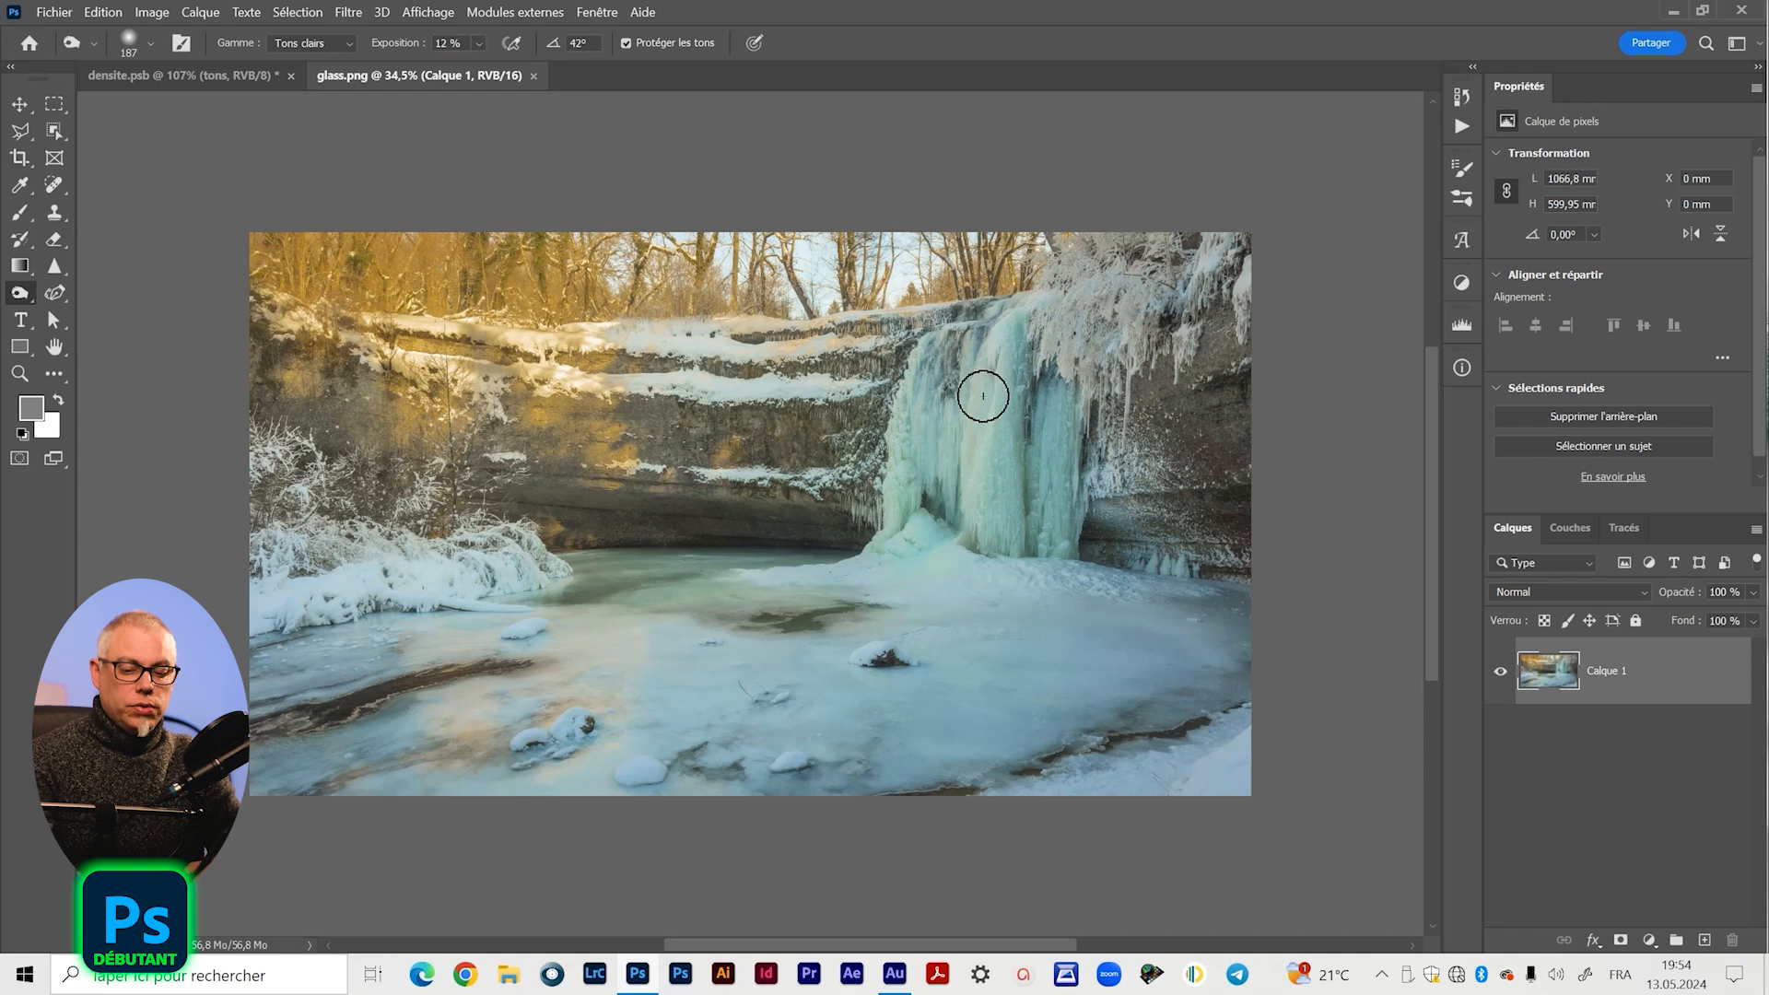
pyautogui.press('z')
pyautogui.click(777, 495)
pyautogui.moveTo(777, 495)
pyautogui.mouseDown()
pyautogui.moveTo(743, 495)
pyautogui.moveTo(790, 498)
pyautogui.moveTo(774, 512)
pyautogui.mouseUp()
pyautogui.press('space')
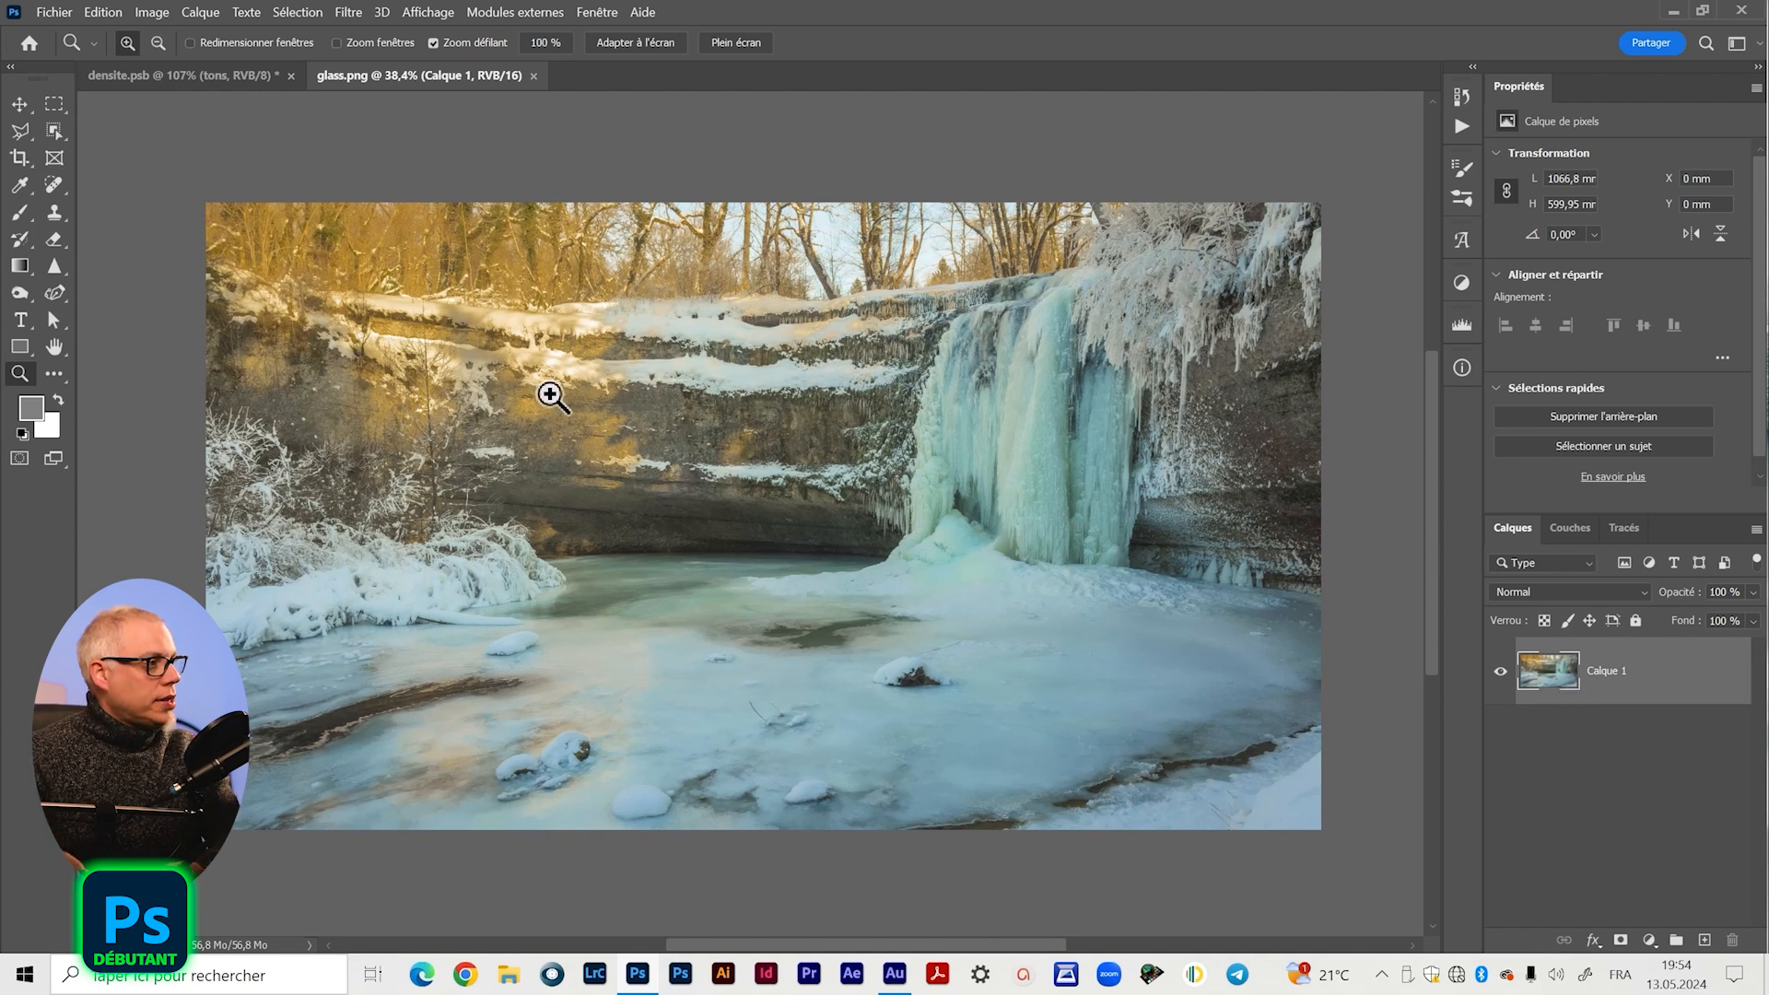
pyautogui.click(28, 296)
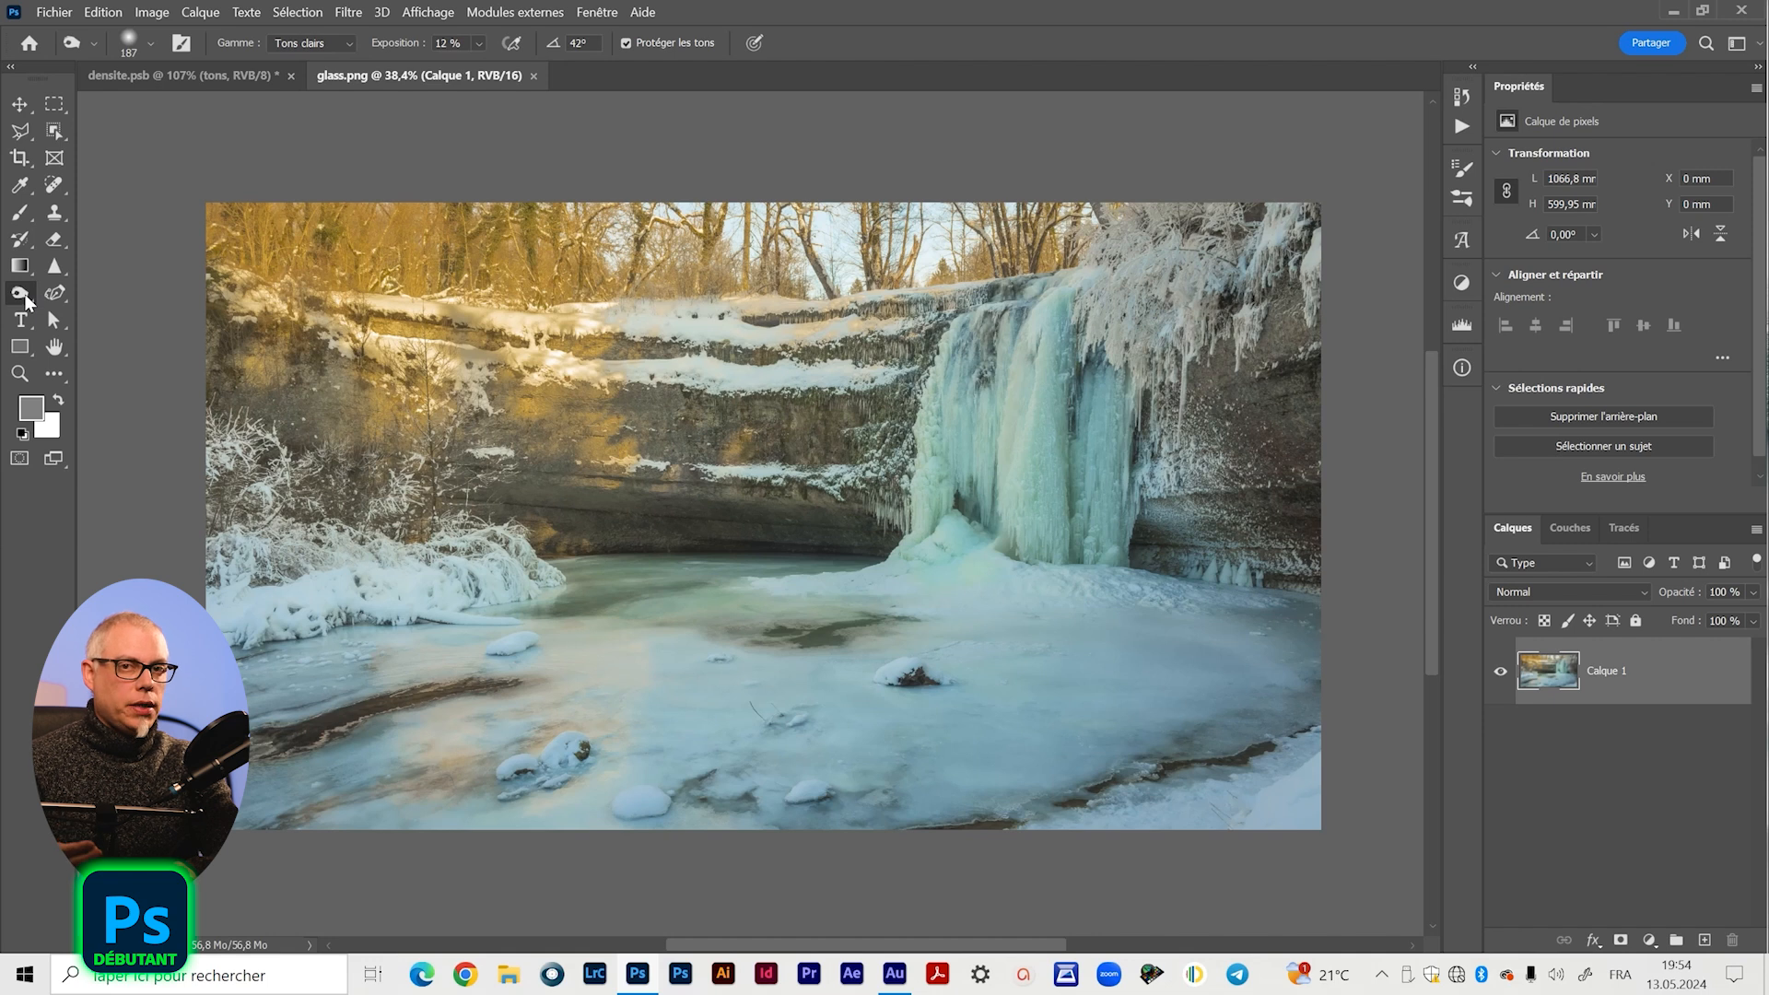
# - Set the Burn range to Tons foncés and darken the shadowed parts of the frozen waterfall
pyautogui.click(317, 42)
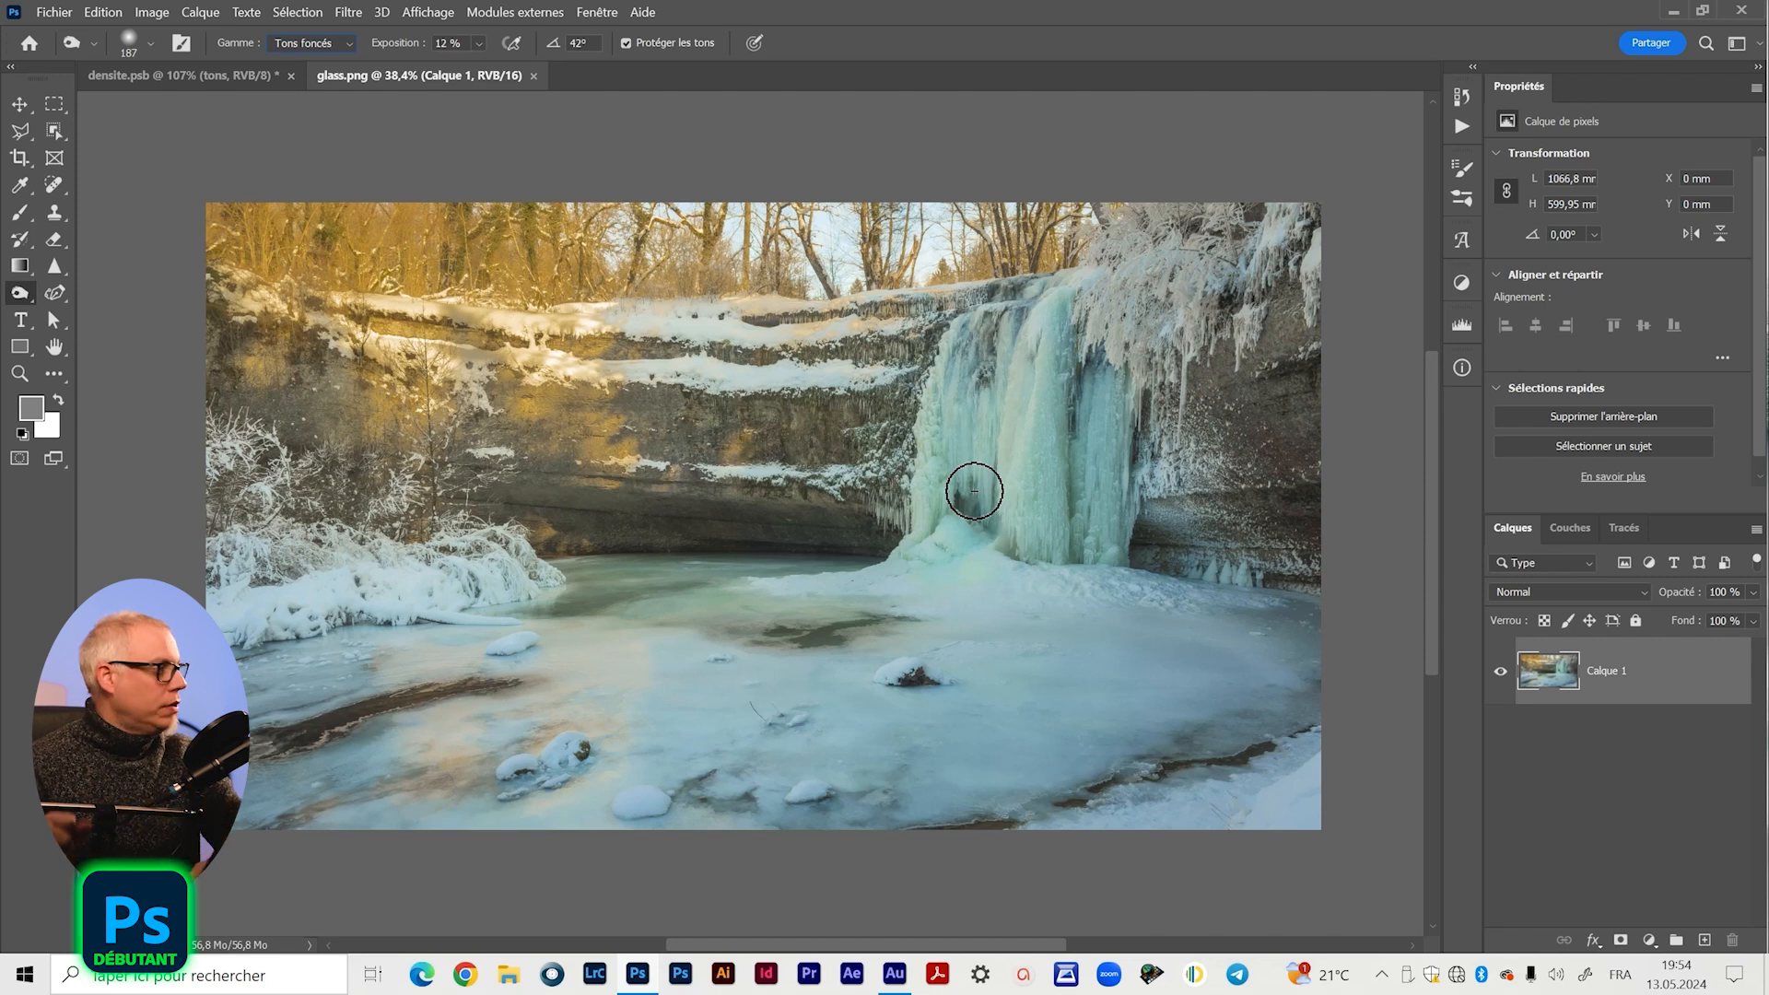
pyautogui.click(1086, 428)
# - Set the Burn exposure to 33 % and darken the waterfall's central vertical crevice and the hollow near its base
pyautogui.press('z')
pyautogui.moveTo(1069, 433); pyautogui.dragTo(1113, 441)
pyautogui.press('o')
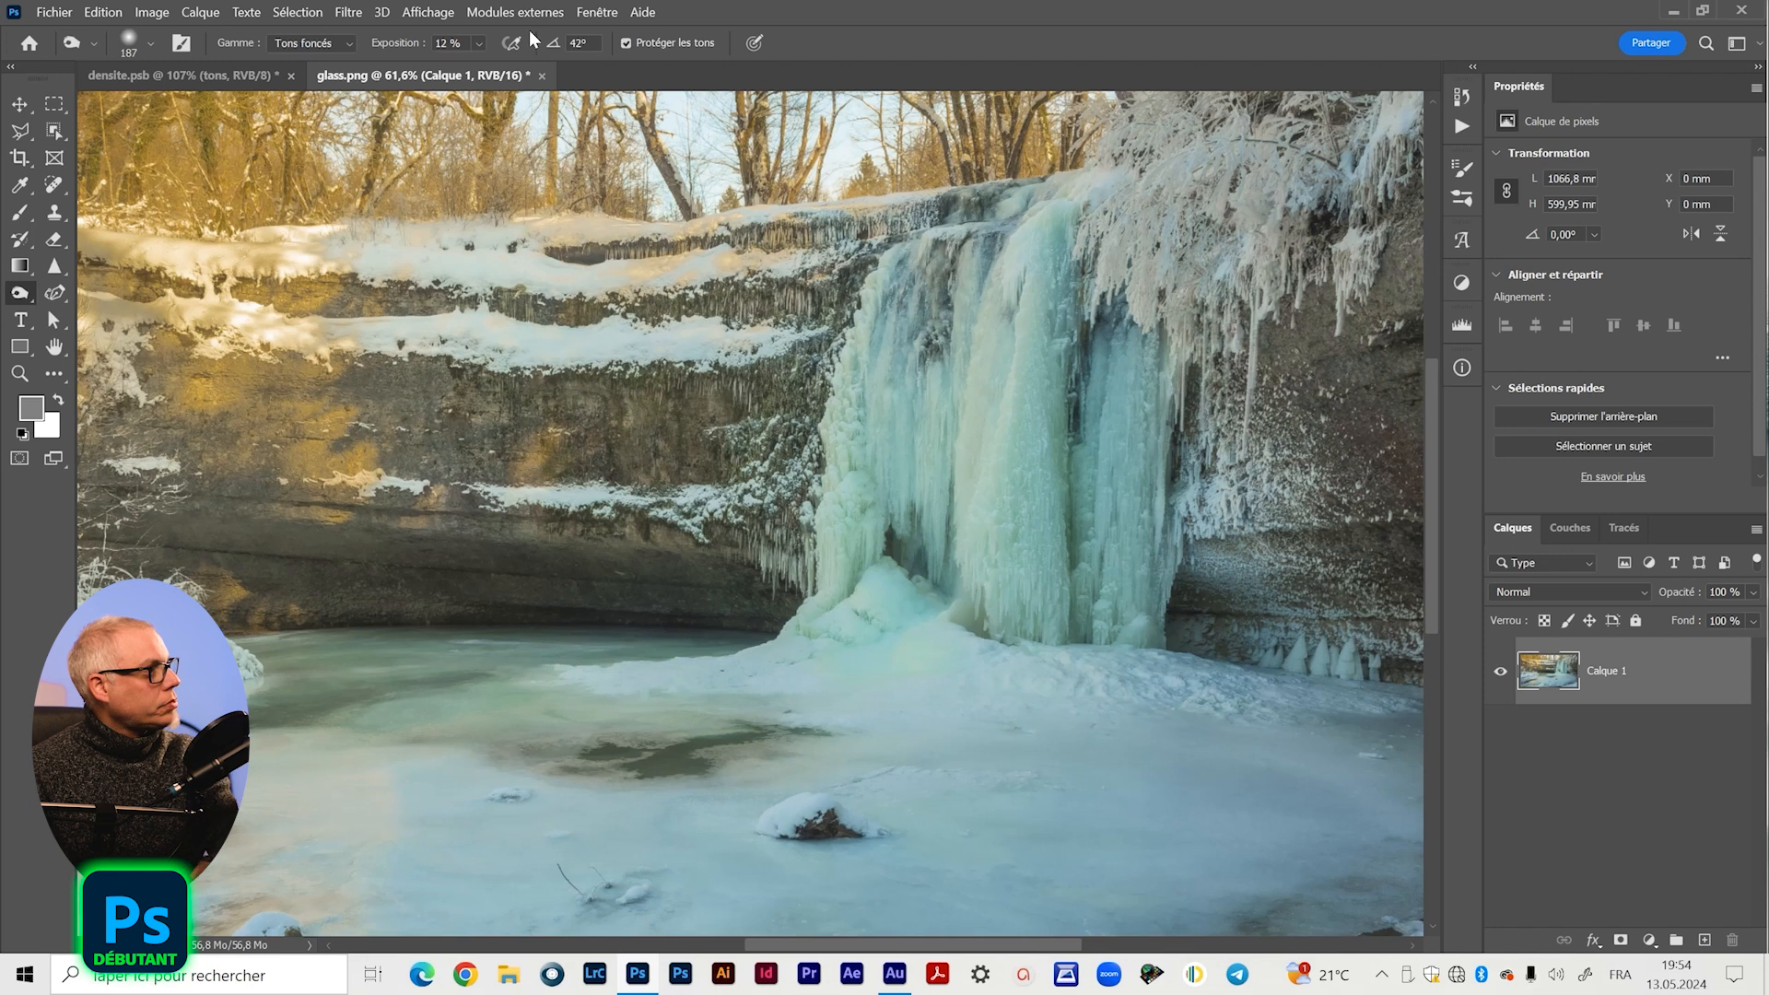
pyautogui.moveTo(505, 62); pyautogui.dragTo(507, 61)
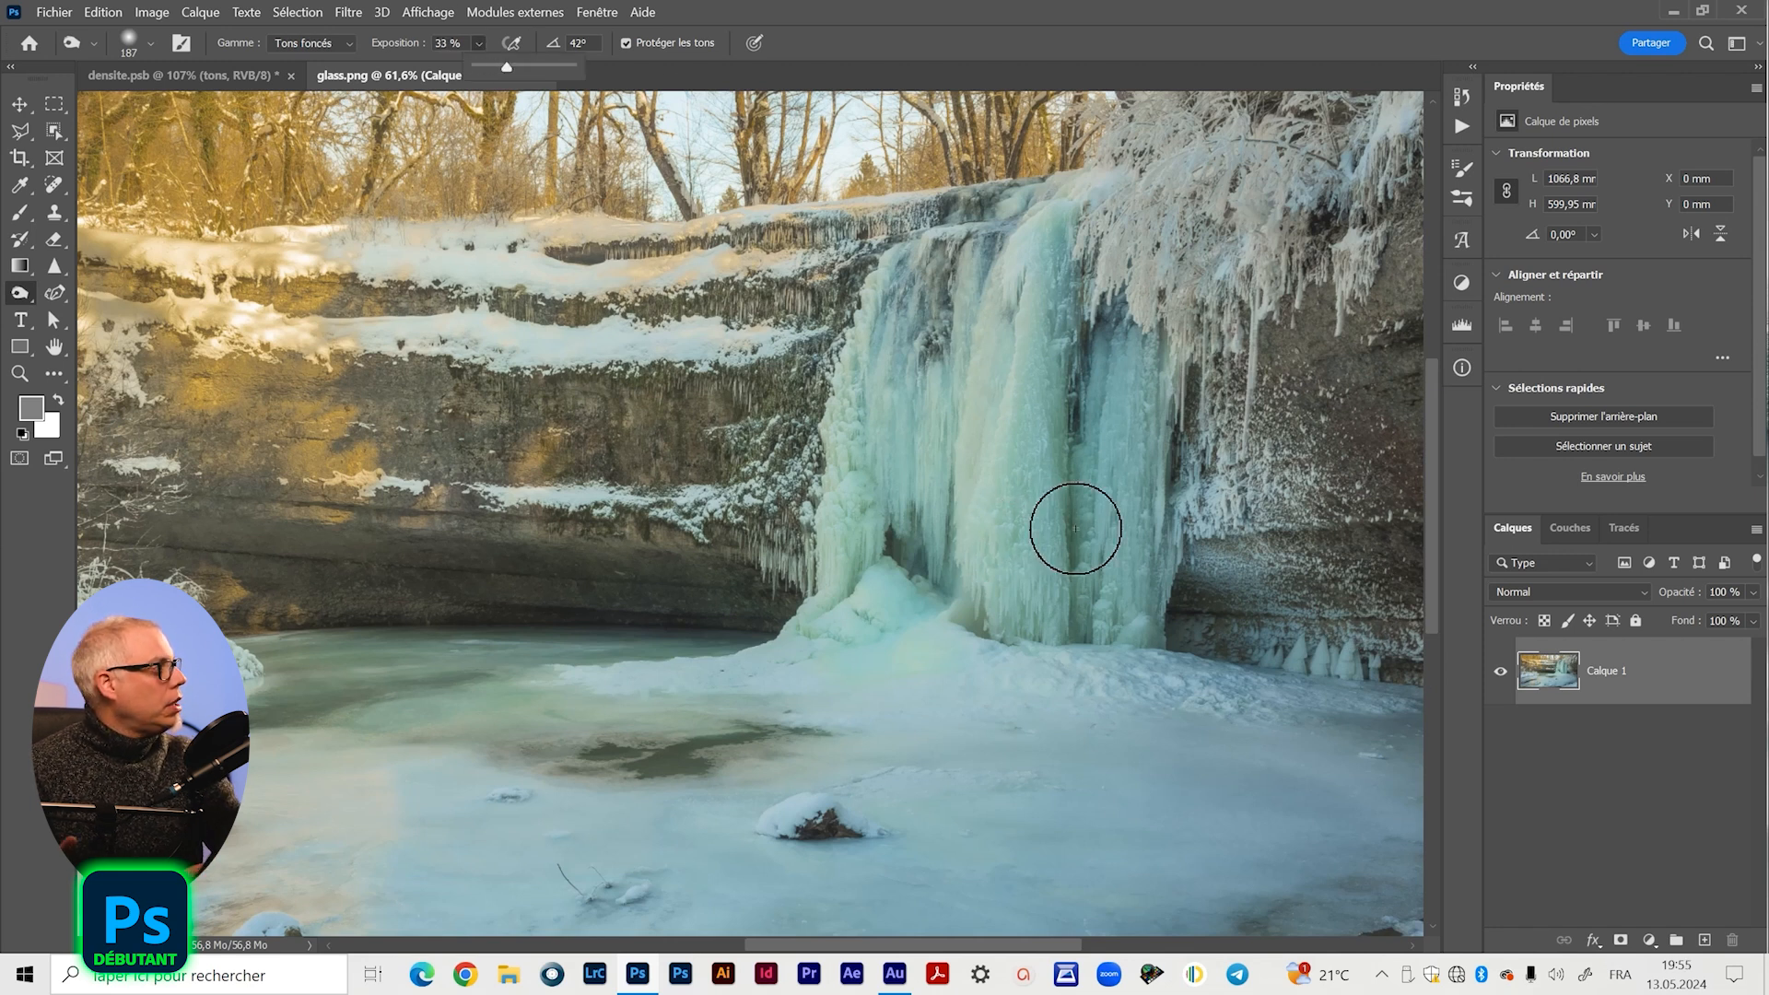
pyautogui.moveTo(1076, 520)
pyautogui.mouseDown()
pyautogui.moveTo(1059, 593)
pyautogui.moveTo(1087, 301)
pyautogui.moveTo(1072, 639)
pyautogui.moveTo(1094, 276)
pyautogui.moveTo(1053, 583)
pyautogui.mouseUp()
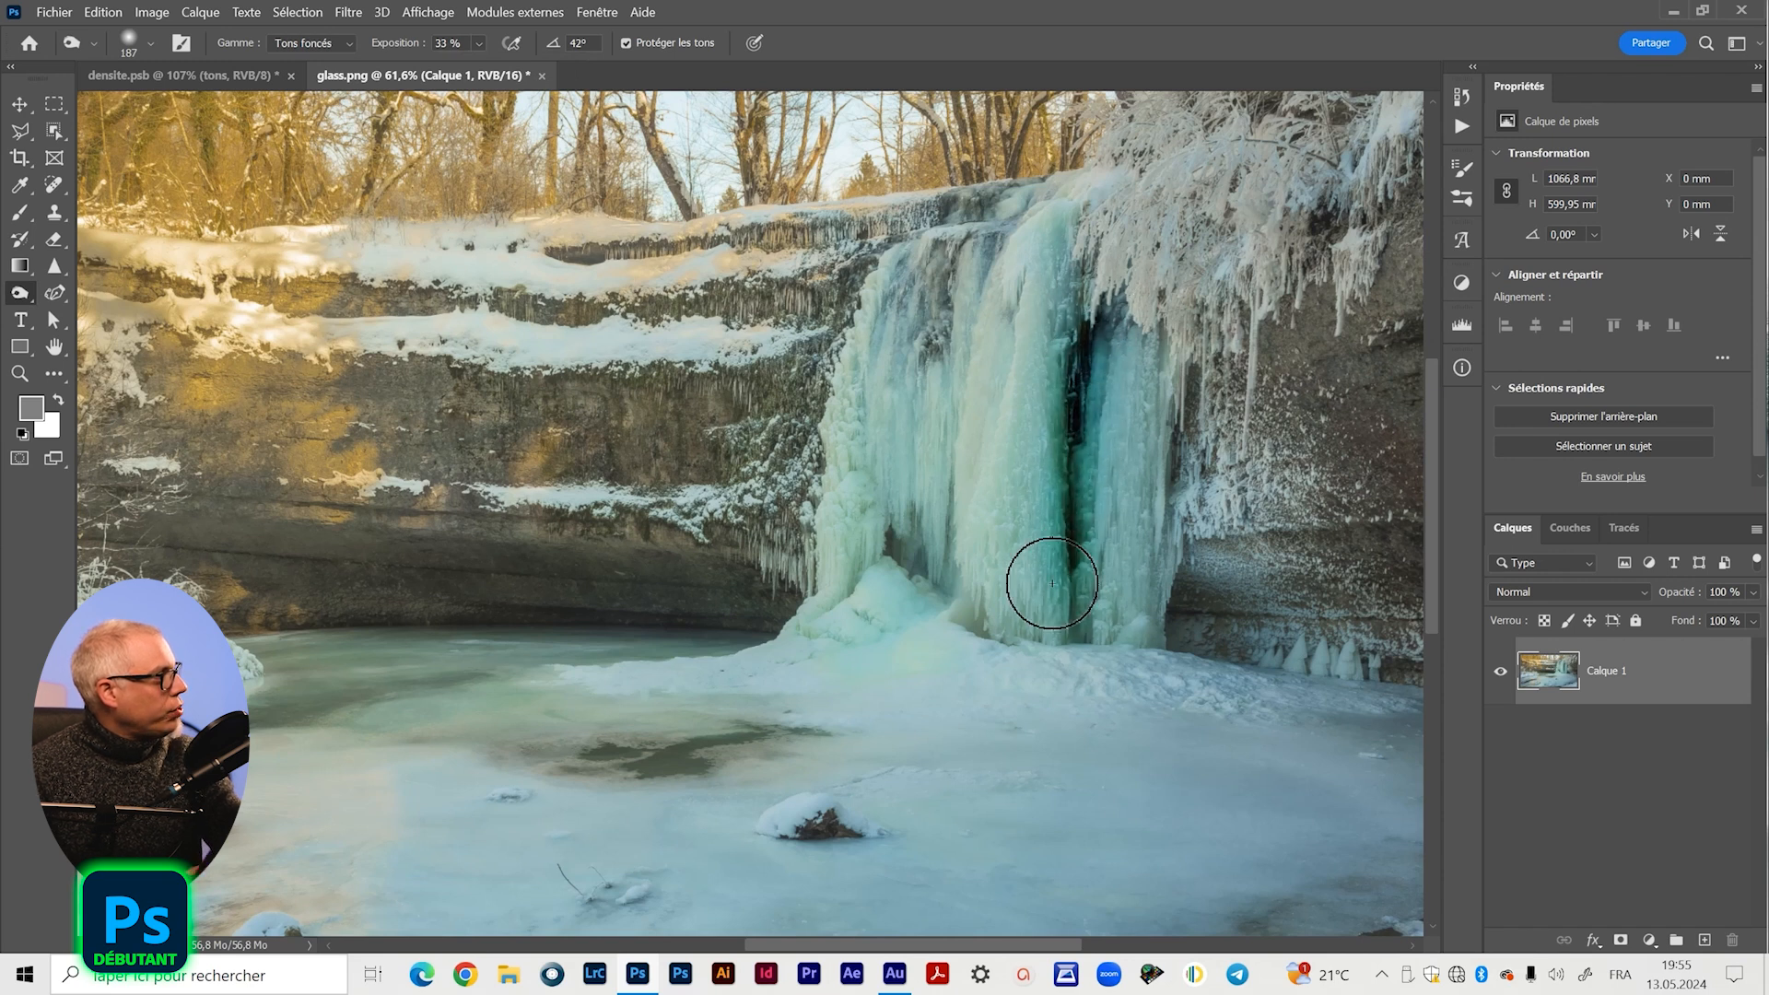
pyautogui.moveTo(895, 505); pyautogui.dragTo(922, 582)
# - Compare the waterfall before and after burning through the history, and revert the photo to the Ouvrir state
pyautogui.press('z')
pyautogui.moveTo(1066, 426)
pyautogui.mouseDown()
pyautogui.moveTo(1103, 439)
pyautogui.moveTo(1053, 454)
pyautogui.mouseUp()
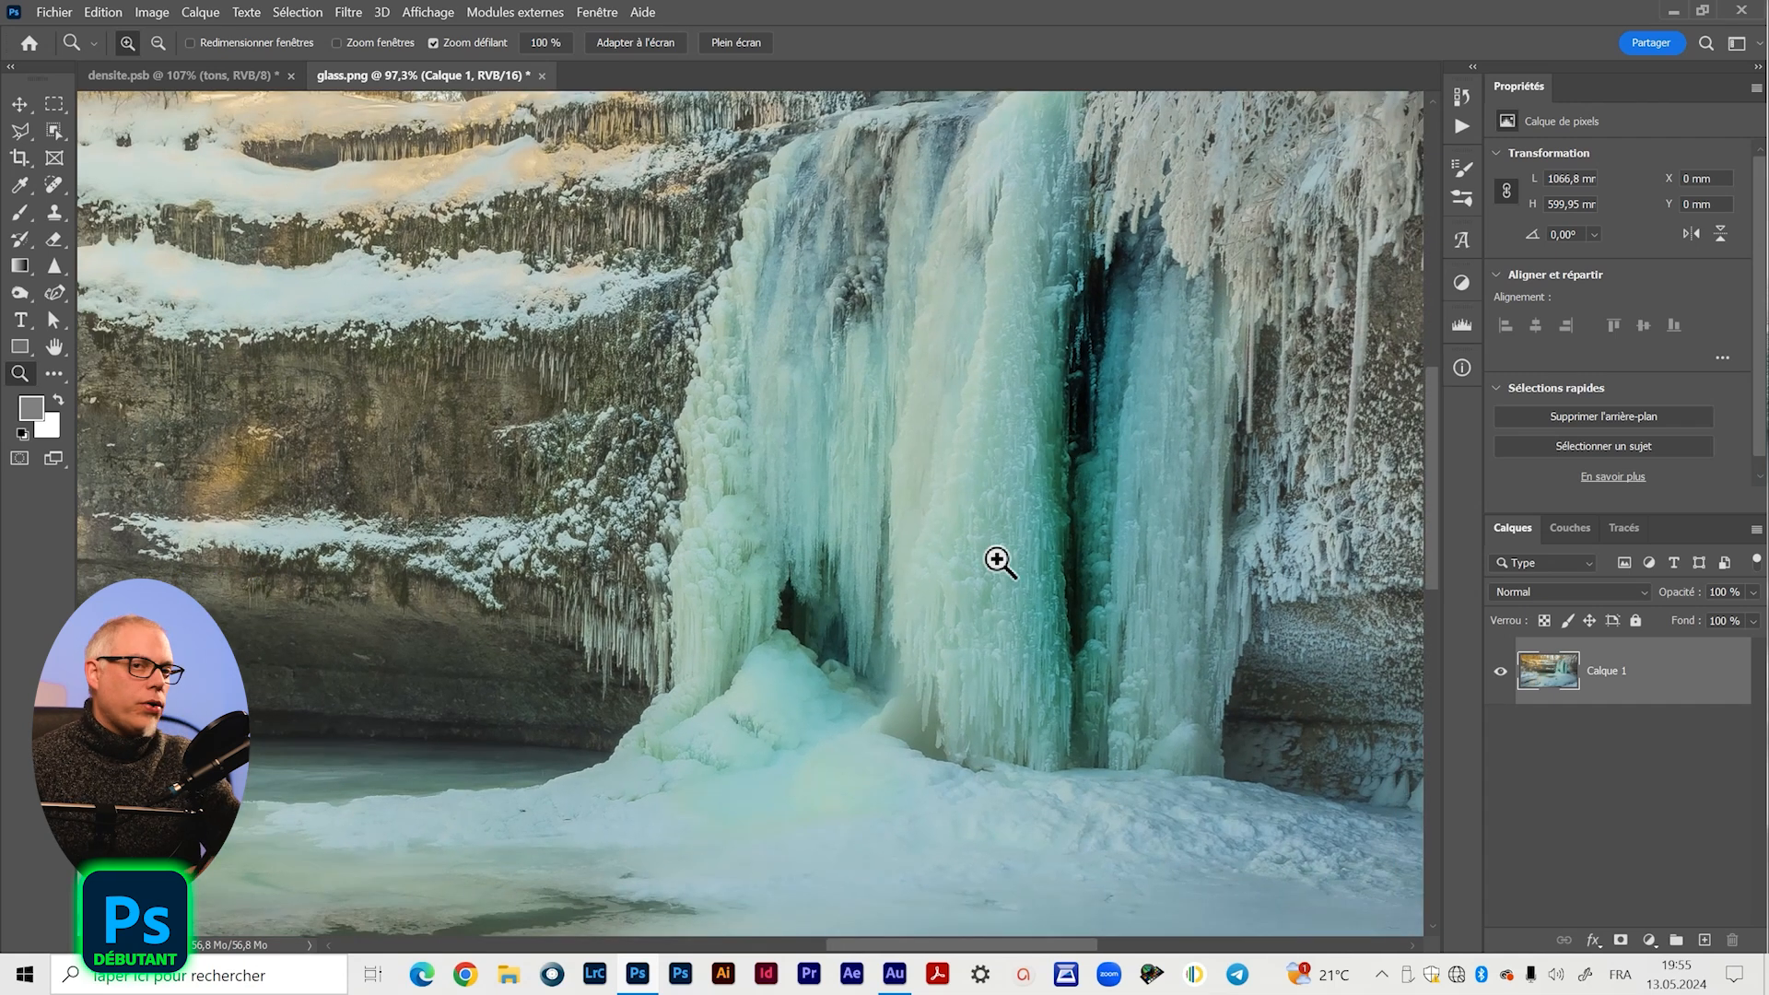
pyautogui.moveTo(936, 529); pyautogui.dragTo(887, 509)
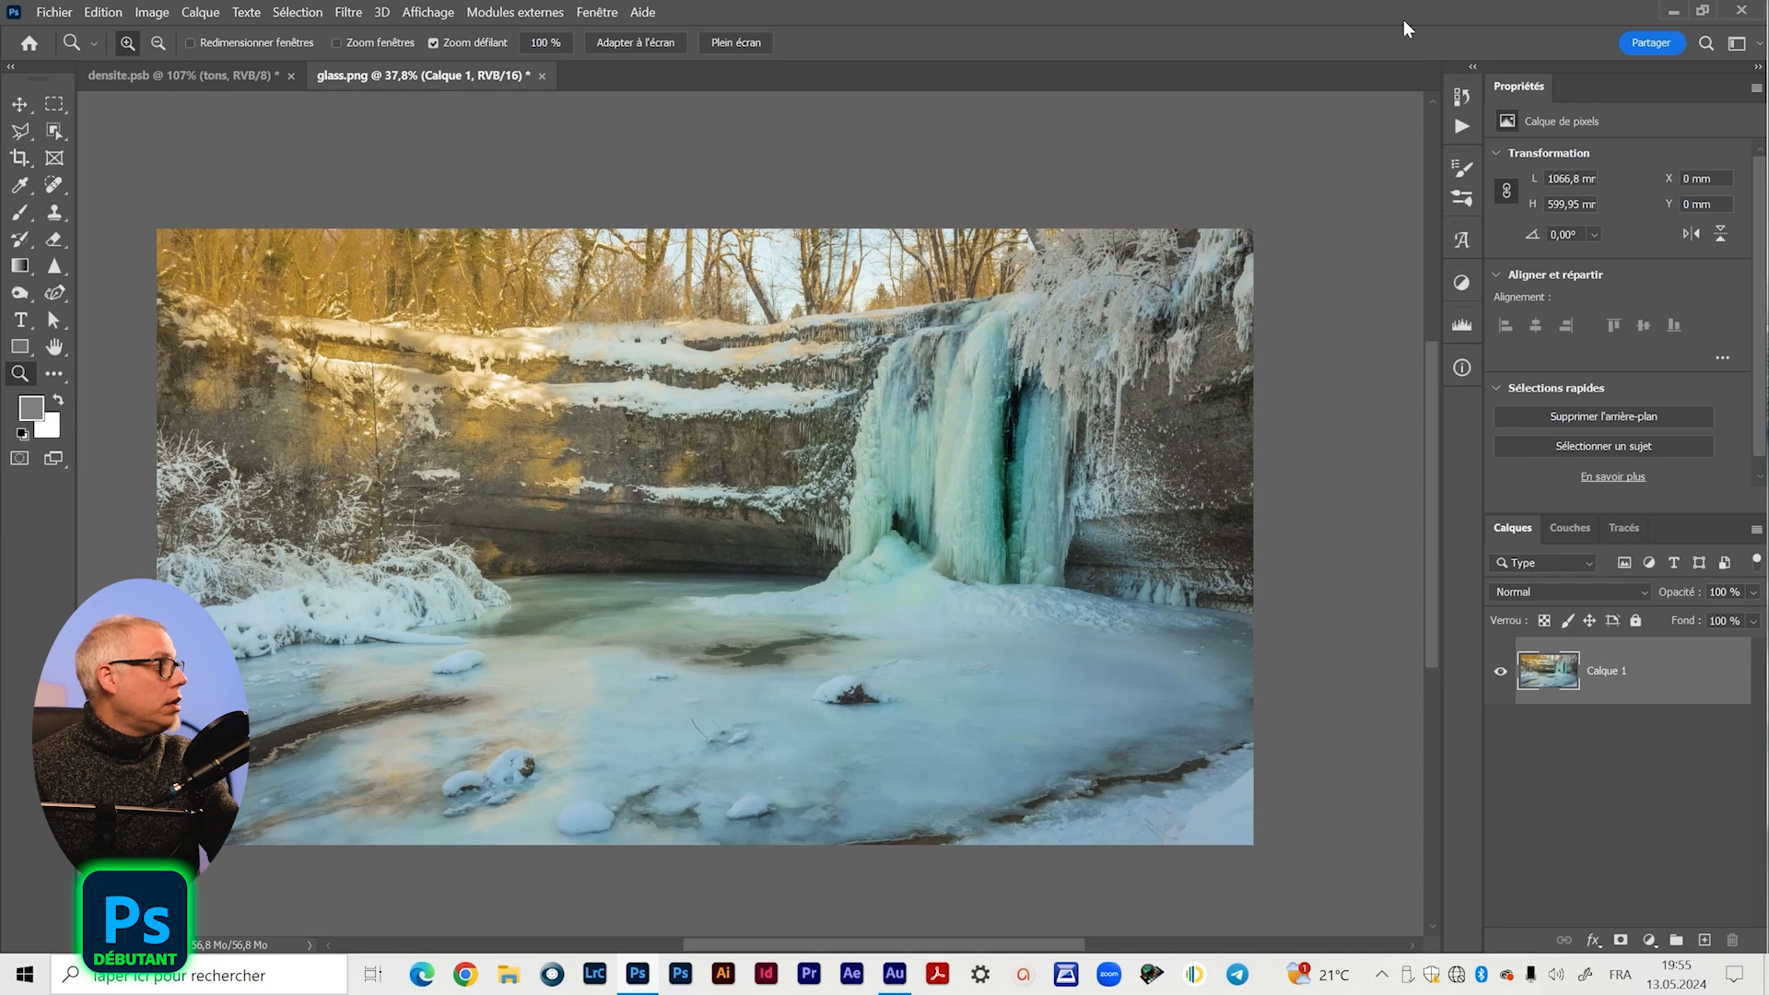
pyautogui.click(1463, 96)
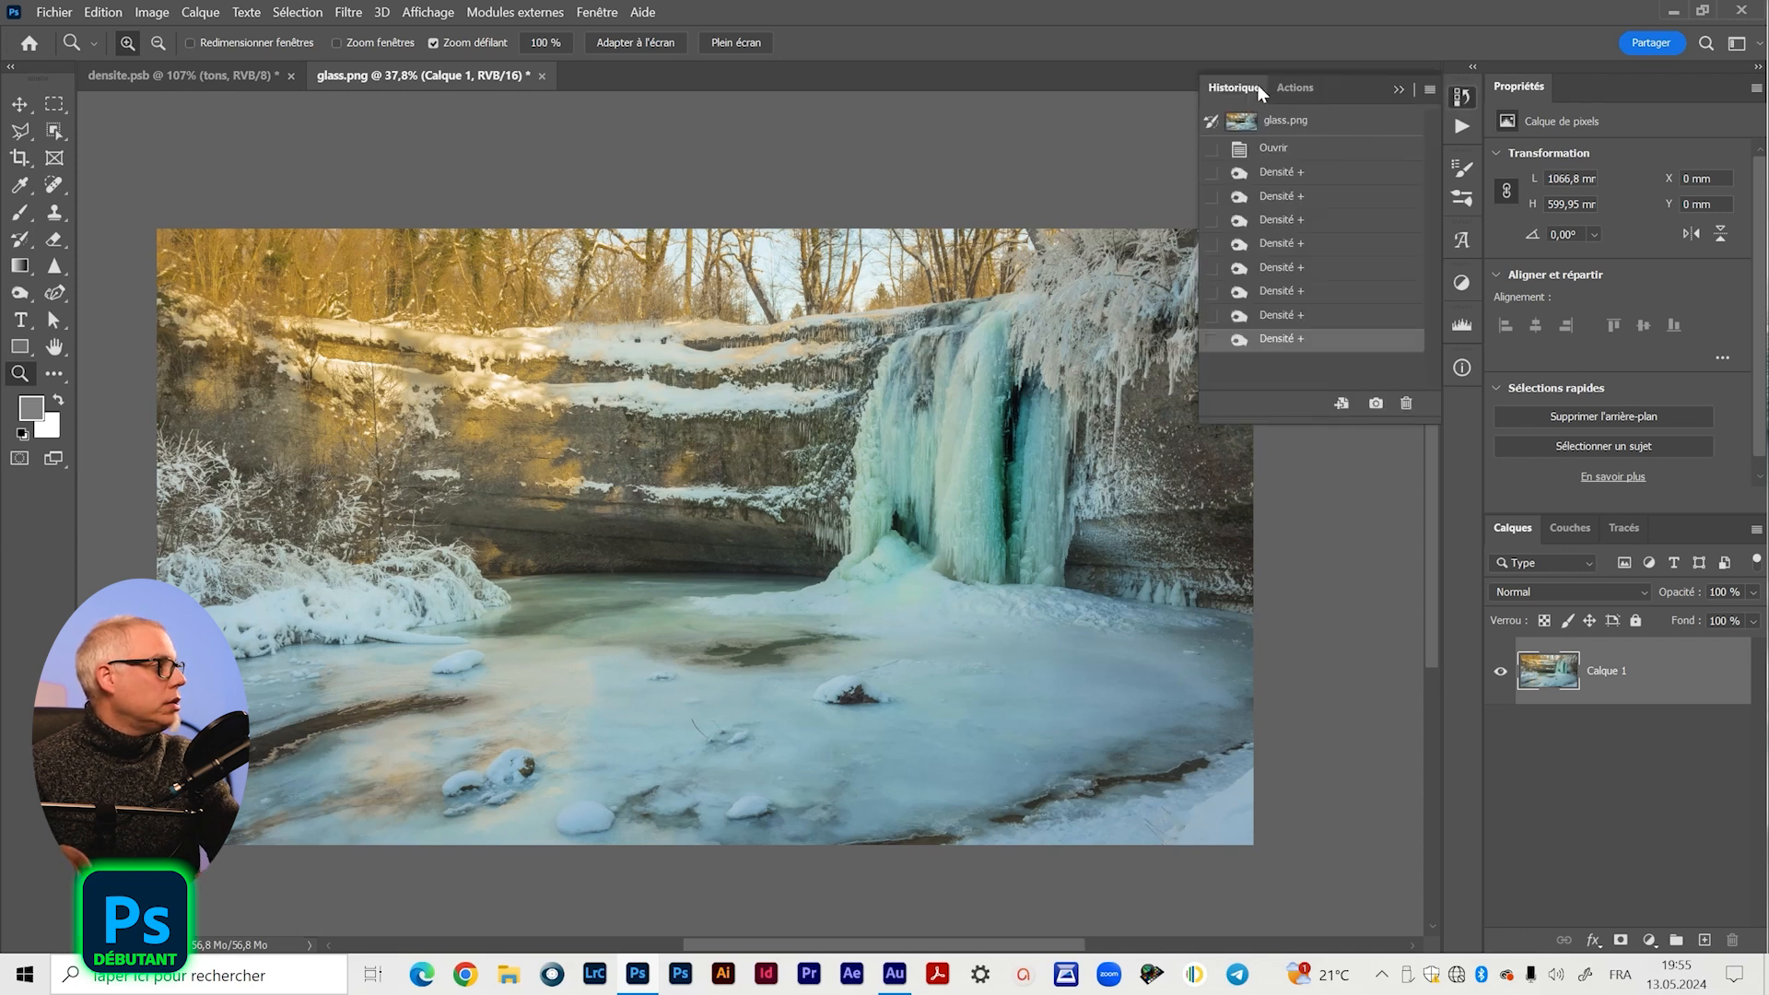
pyautogui.click(1297, 153)
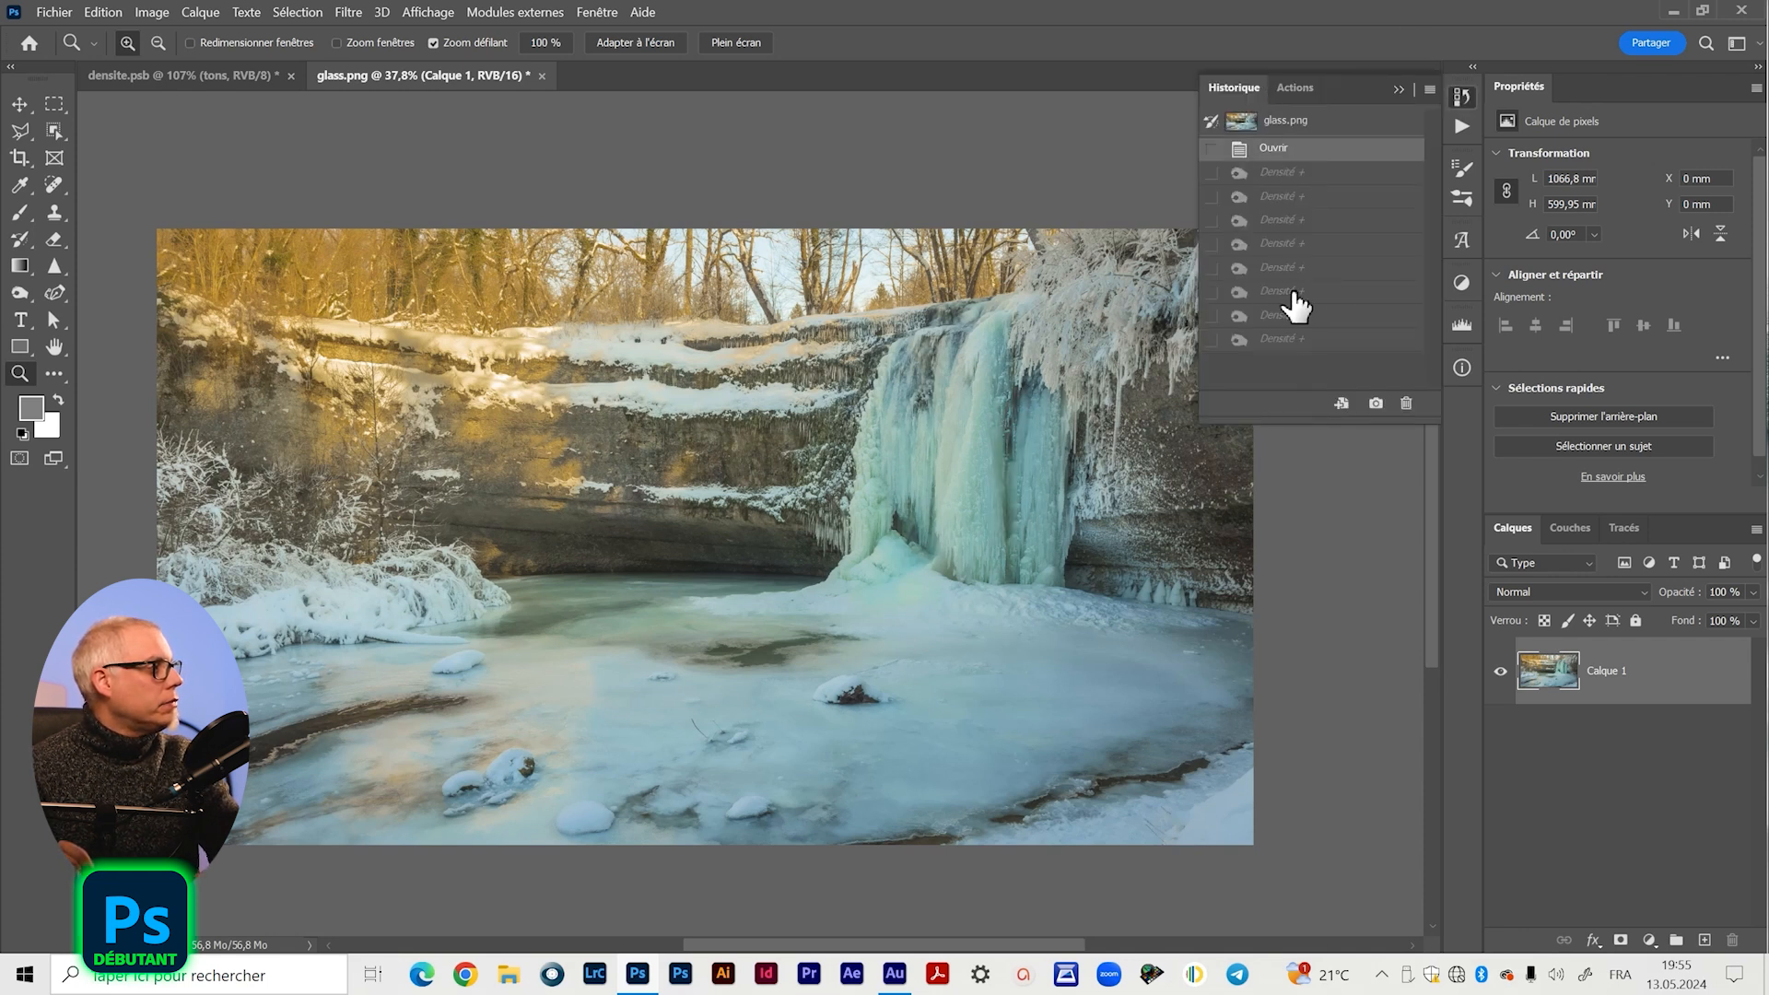
pyautogui.click(1302, 341)
pyautogui.click(1299, 151)
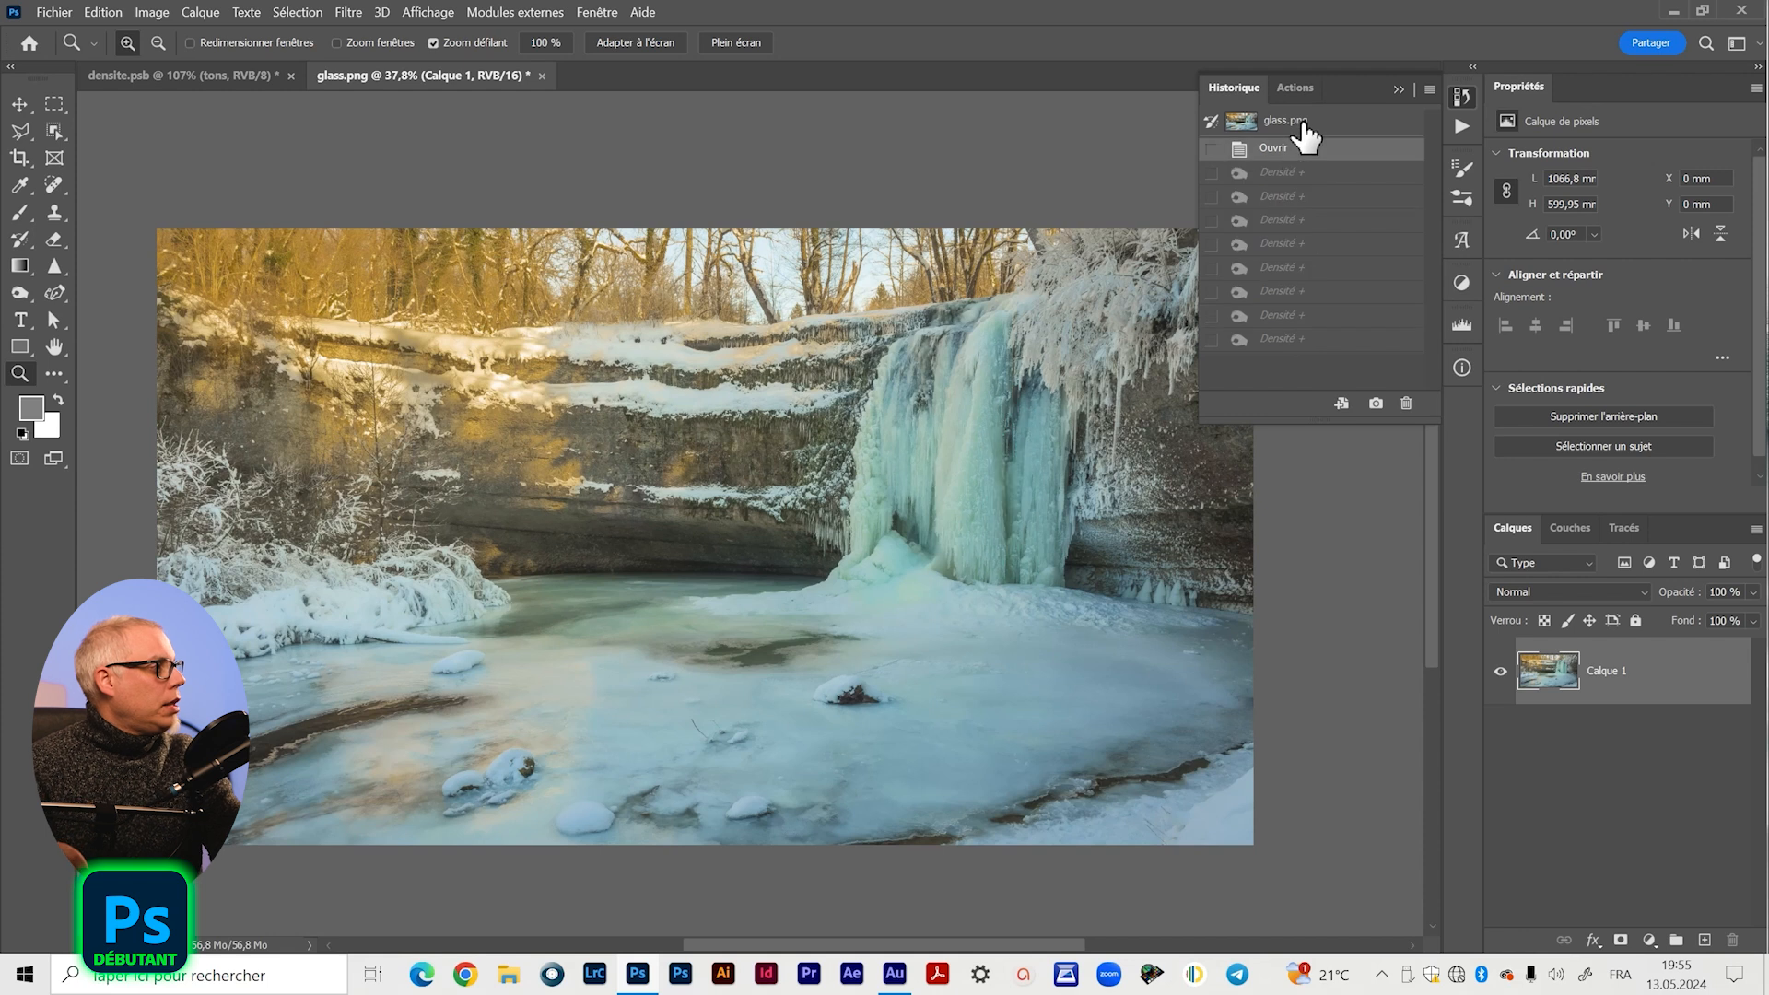
pyautogui.click(1397, 91)
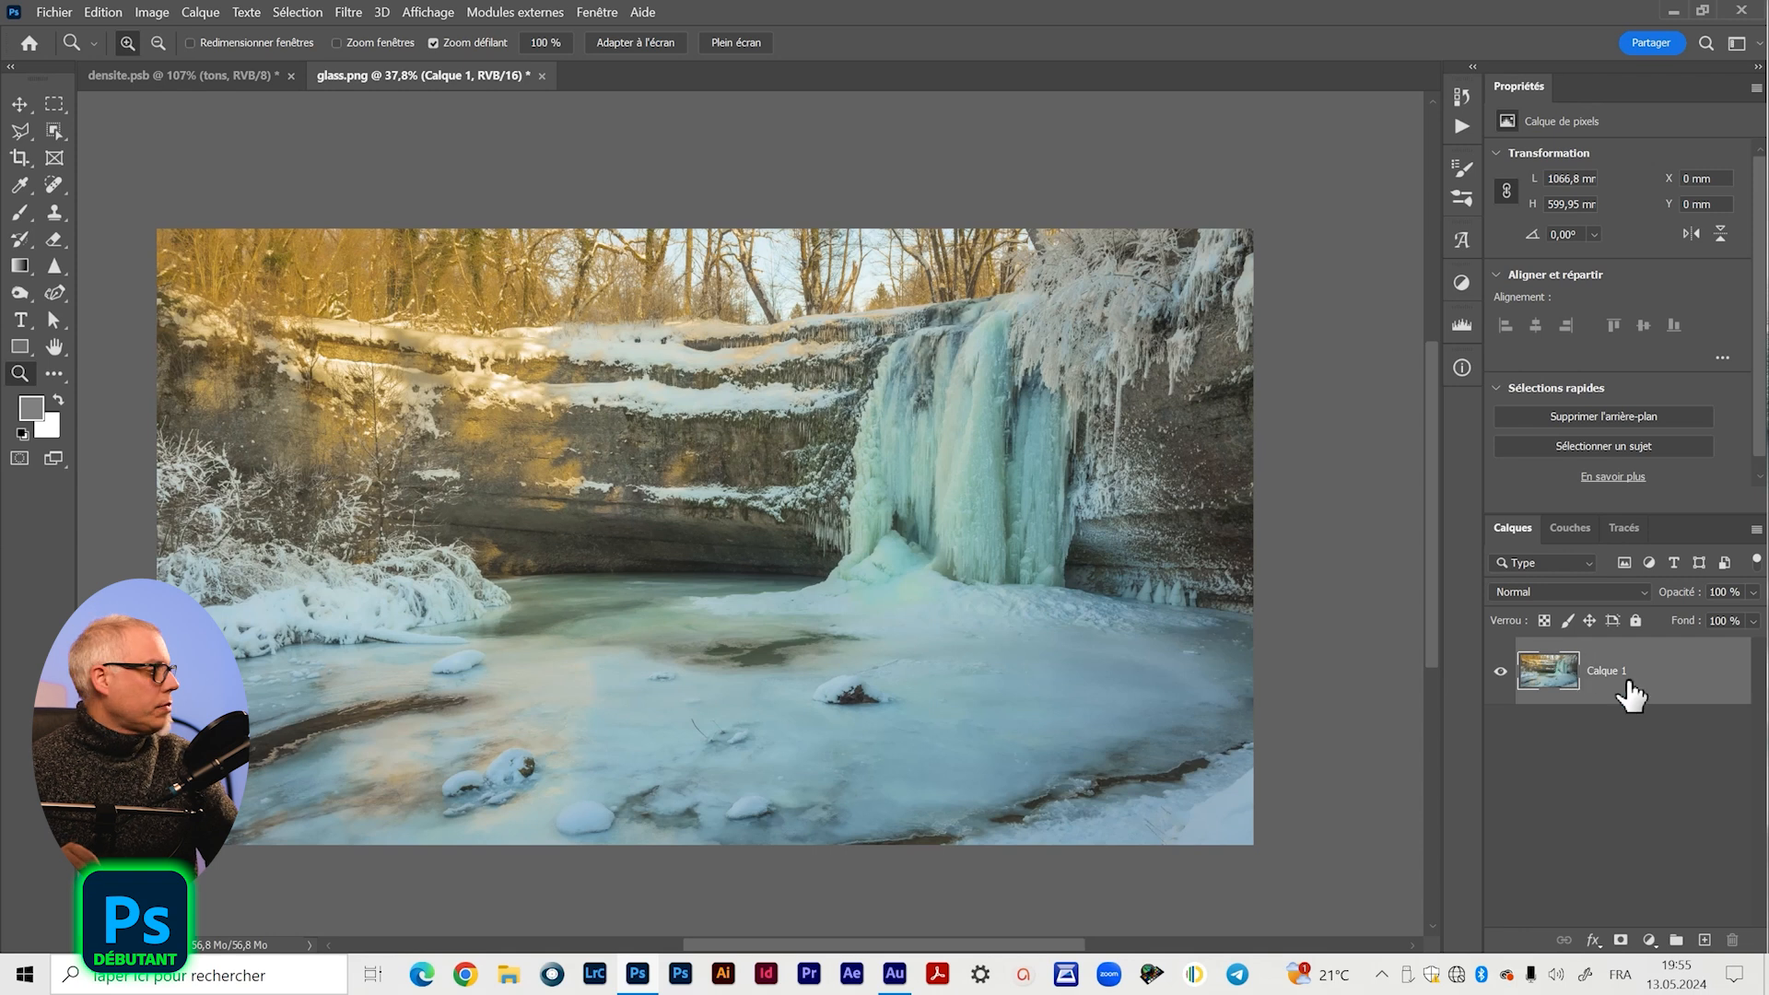
# - Try to use the Densité + tool on a new empty layer above the photo, and delete that layer
pyautogui.click(1704, 939)
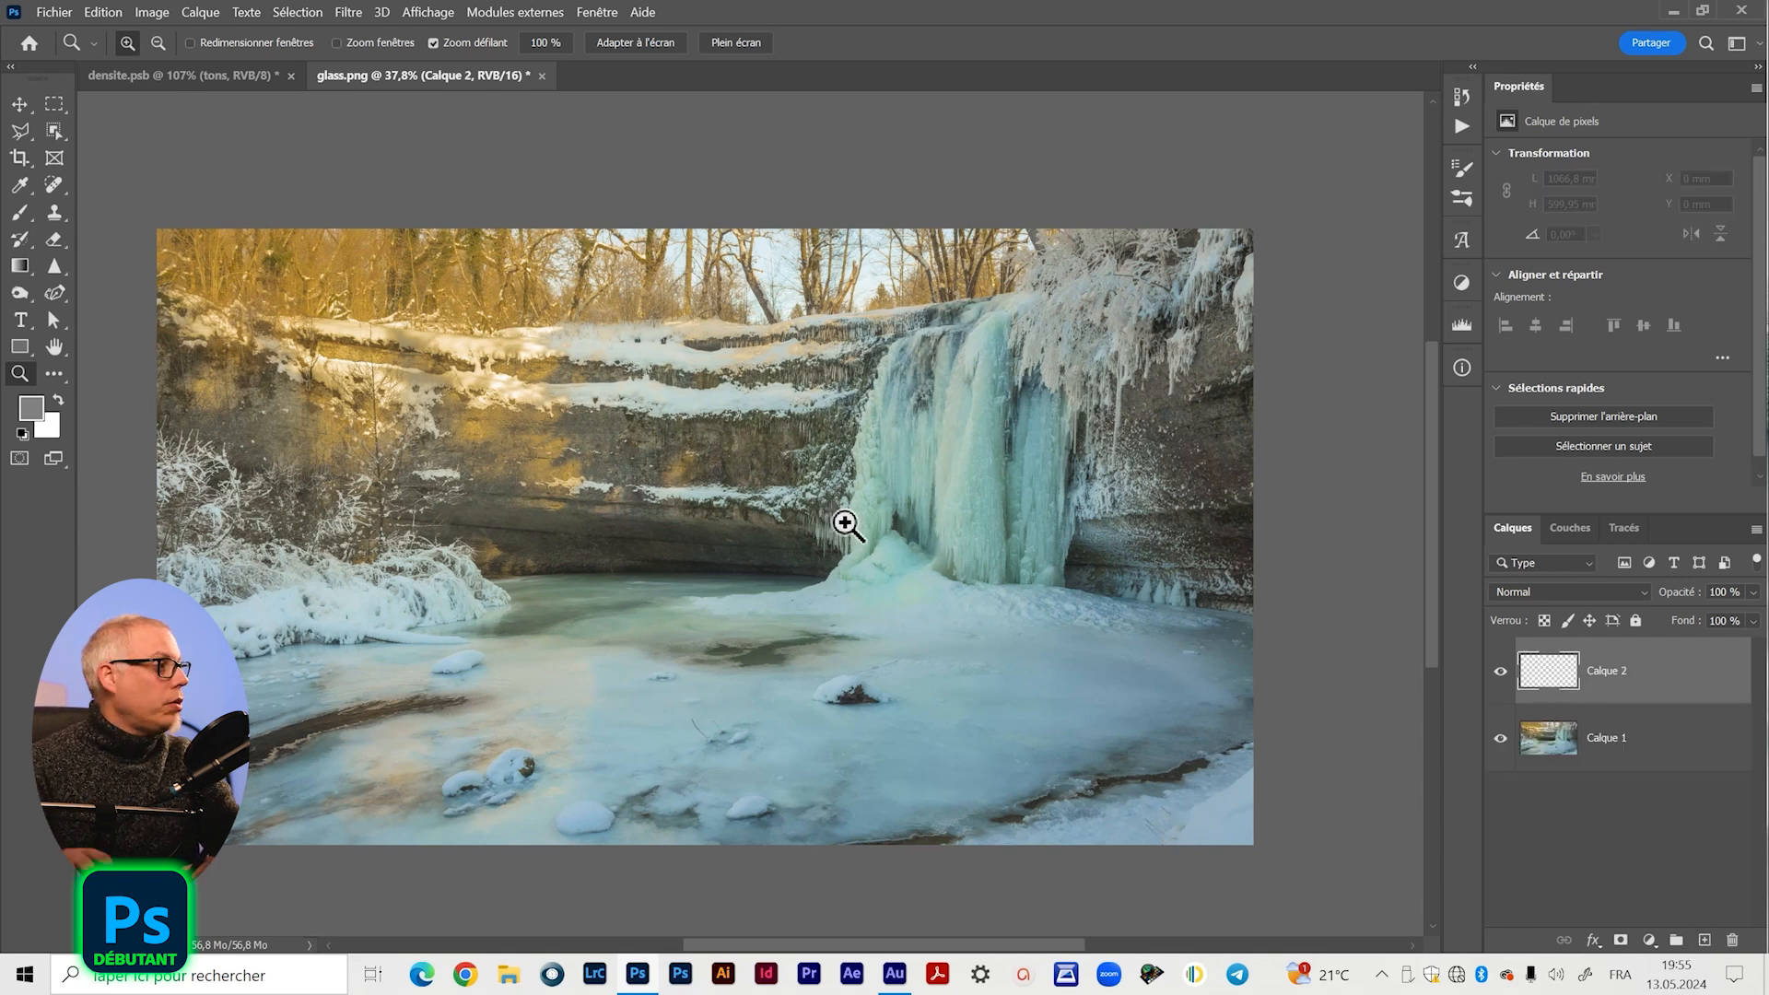
pyautogui.press('o')
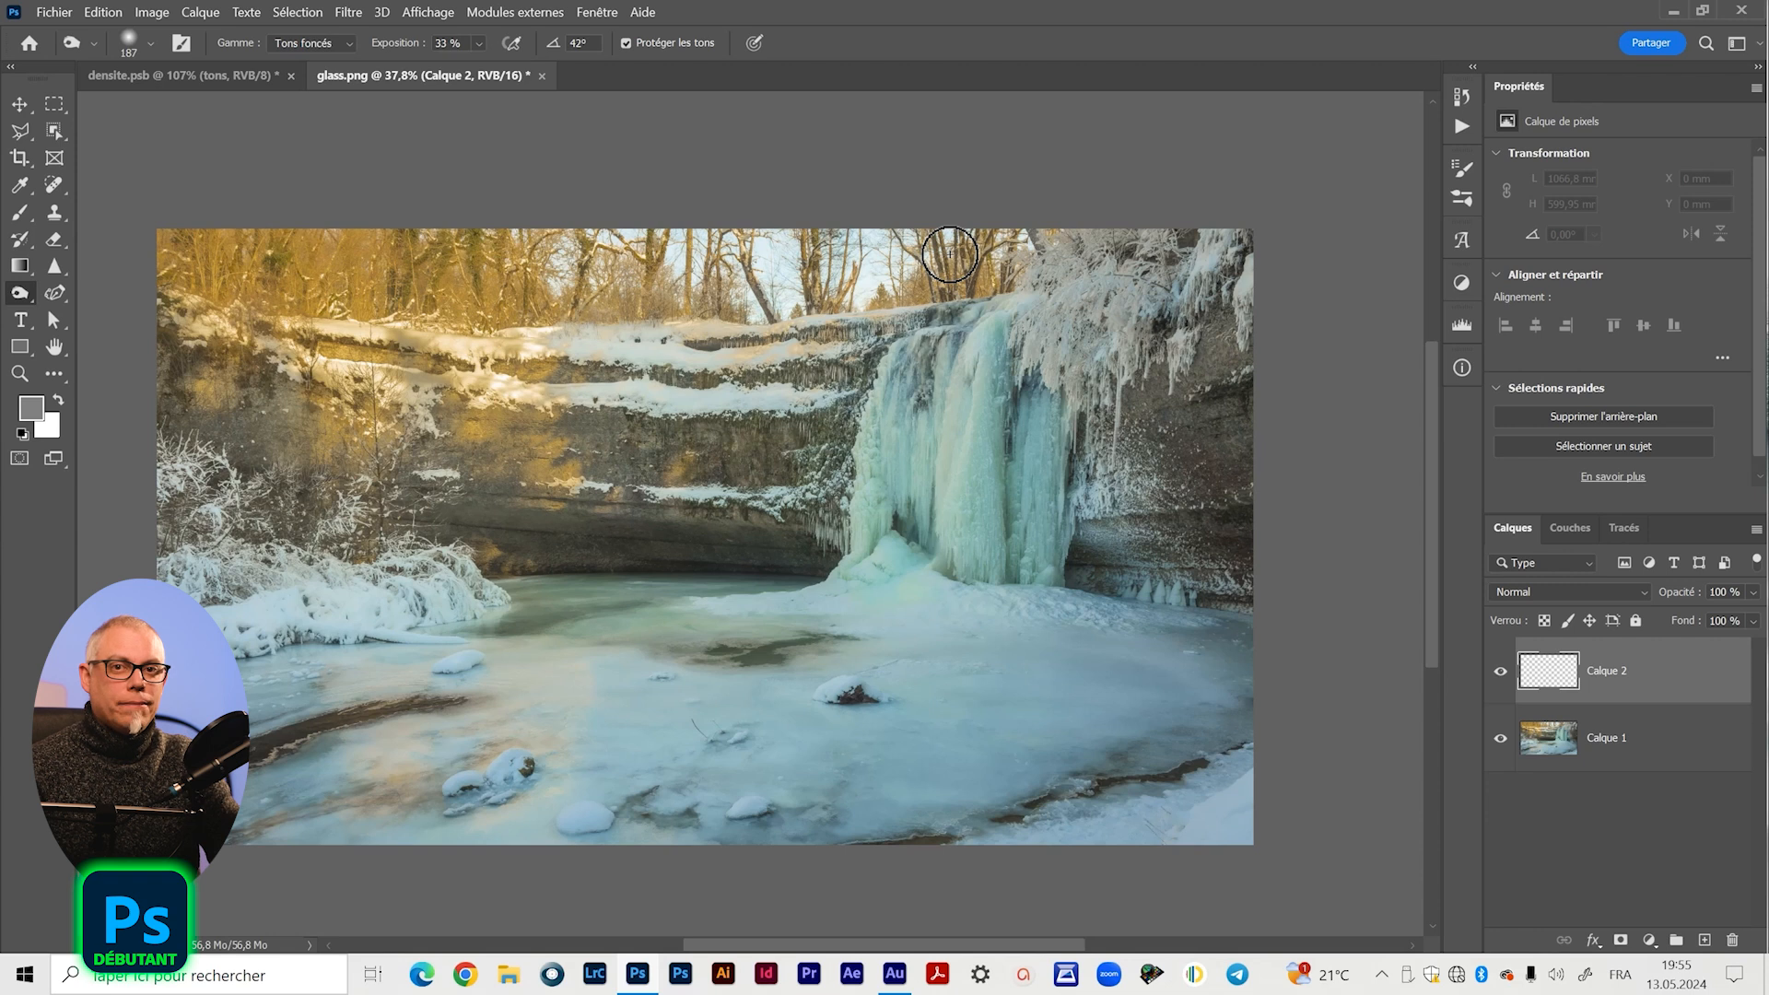
pyautogui.moveTo(1699, 676); pyautogui.dragTo(1733, 940)
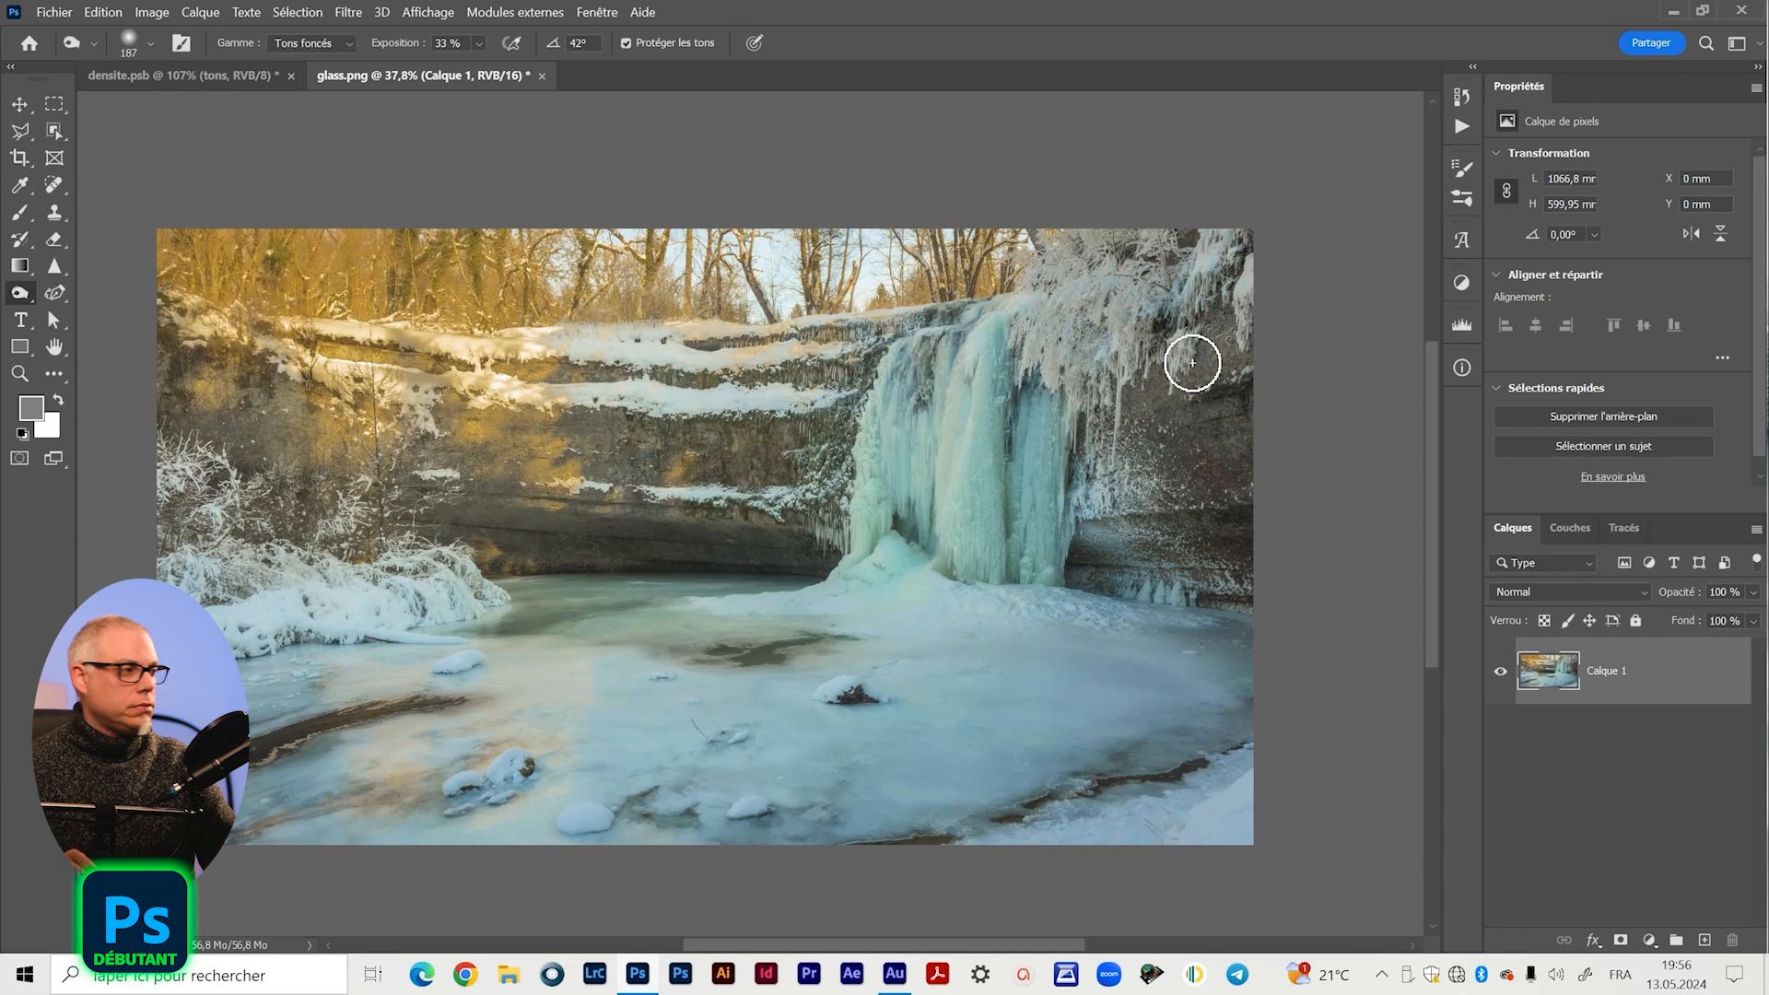
# - Create a new layer above the photo in Incrustation mode, filled with its neutral colour (50% gris)
pyautogui.keyDown('alt'); pyautogui.click(1705, 940); pyautogui.keyUp('alt')
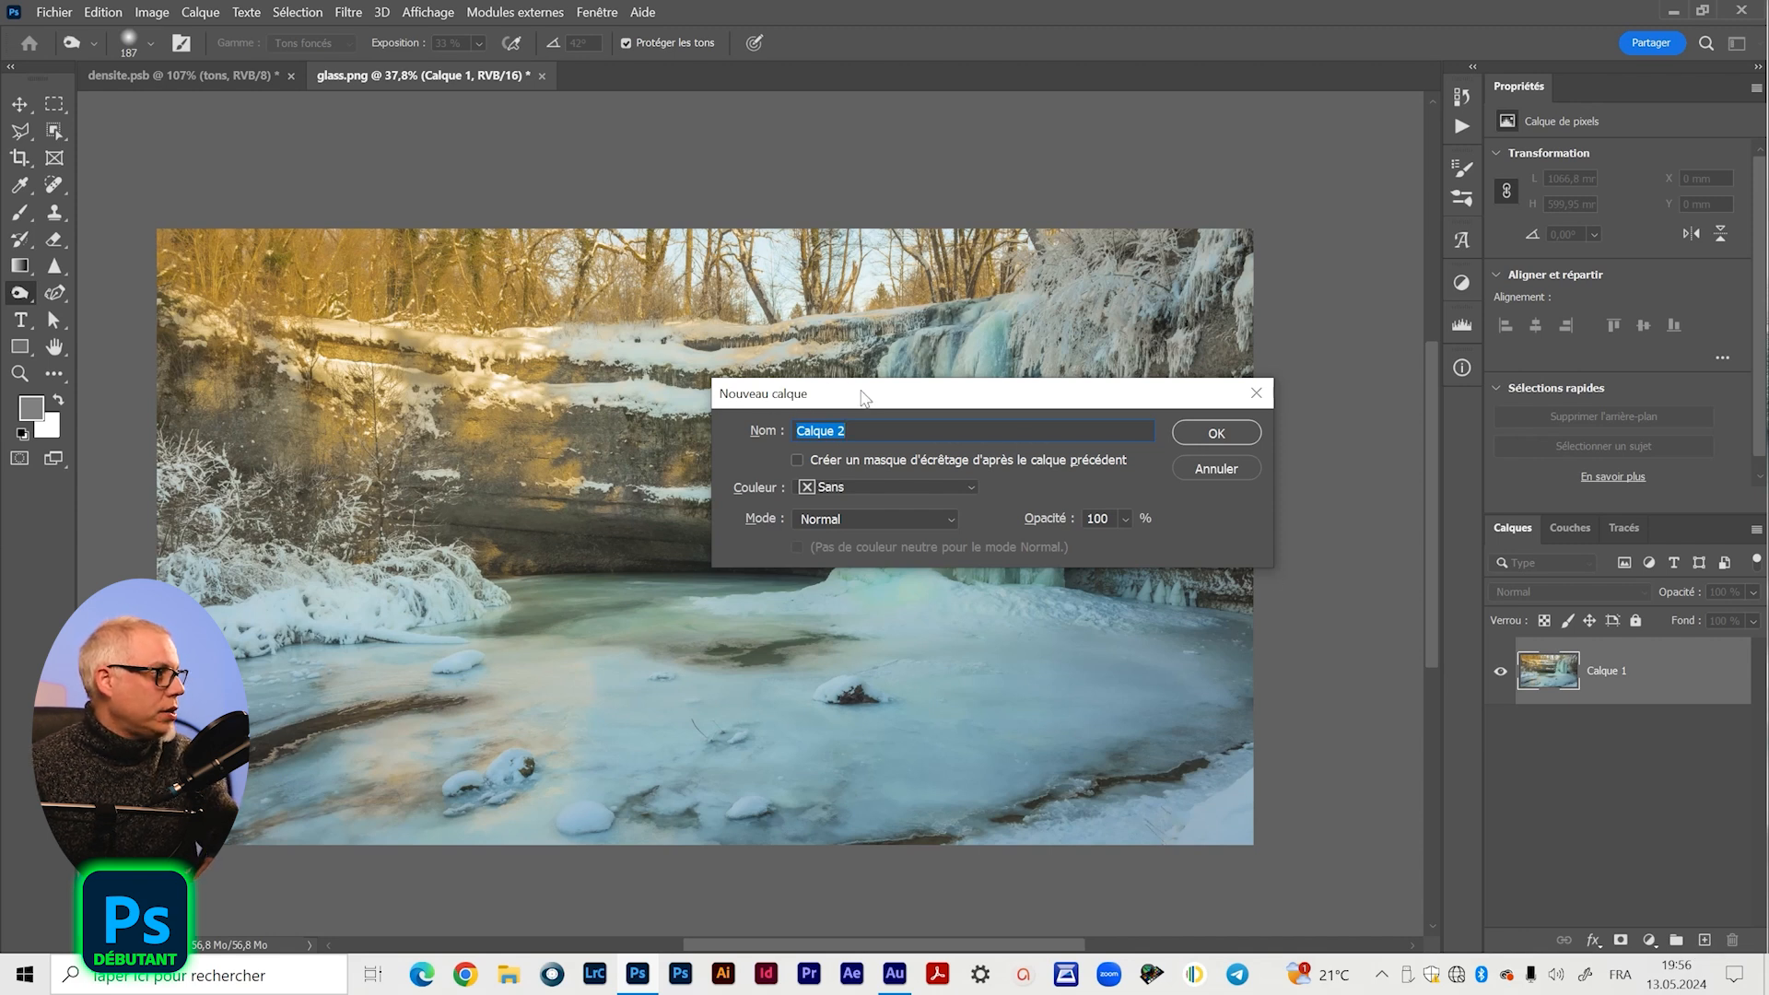
pyautogui.moveTo(865, 396); pyautogui.dragTo(897, 354)
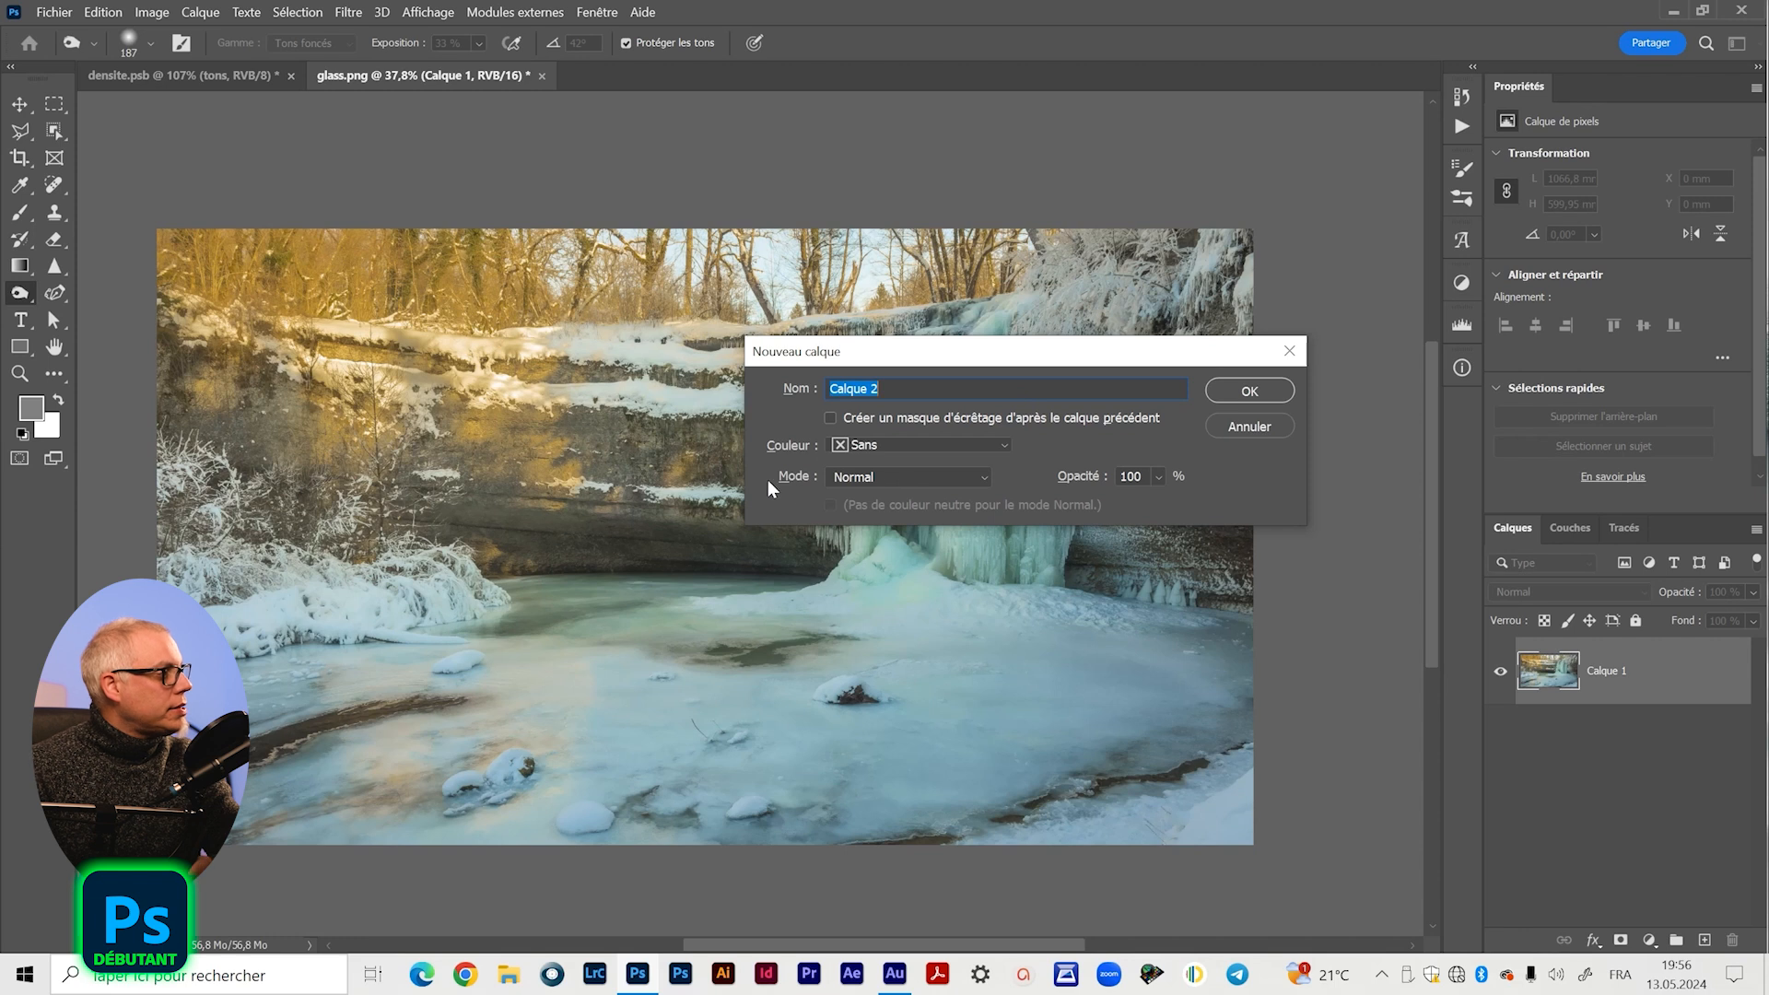
pyautogui.click(911, 483)
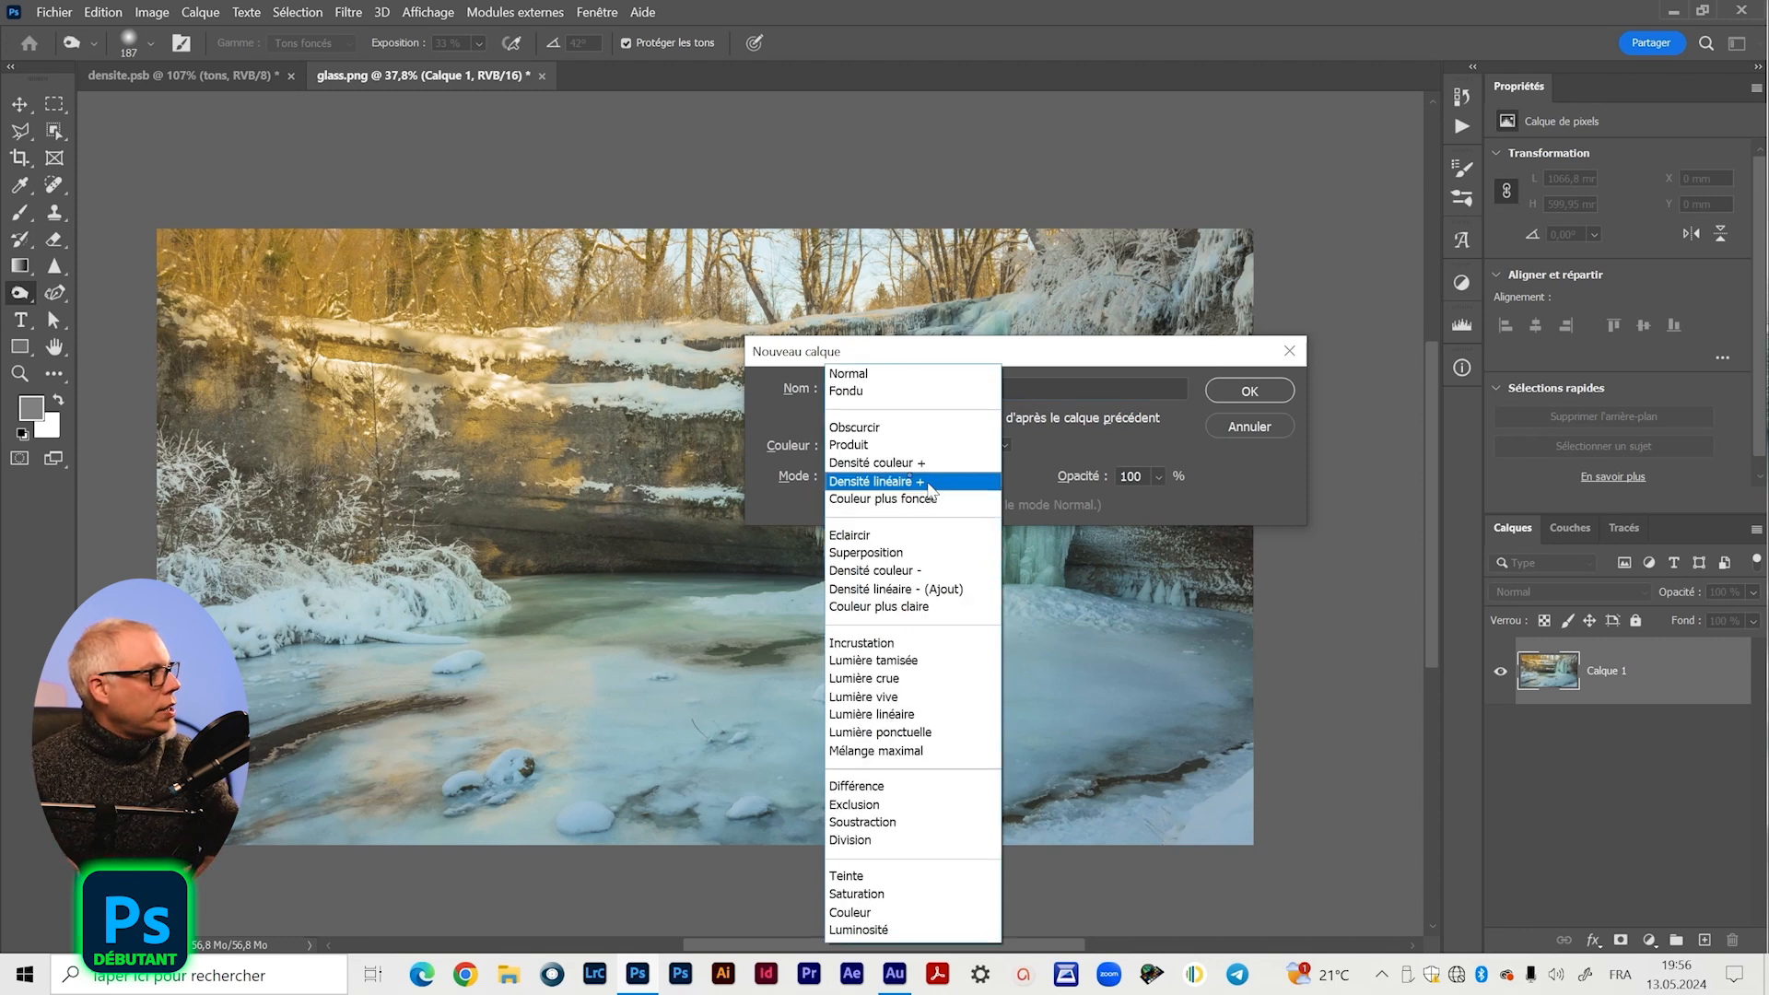
pyautogui.click(880, 646)
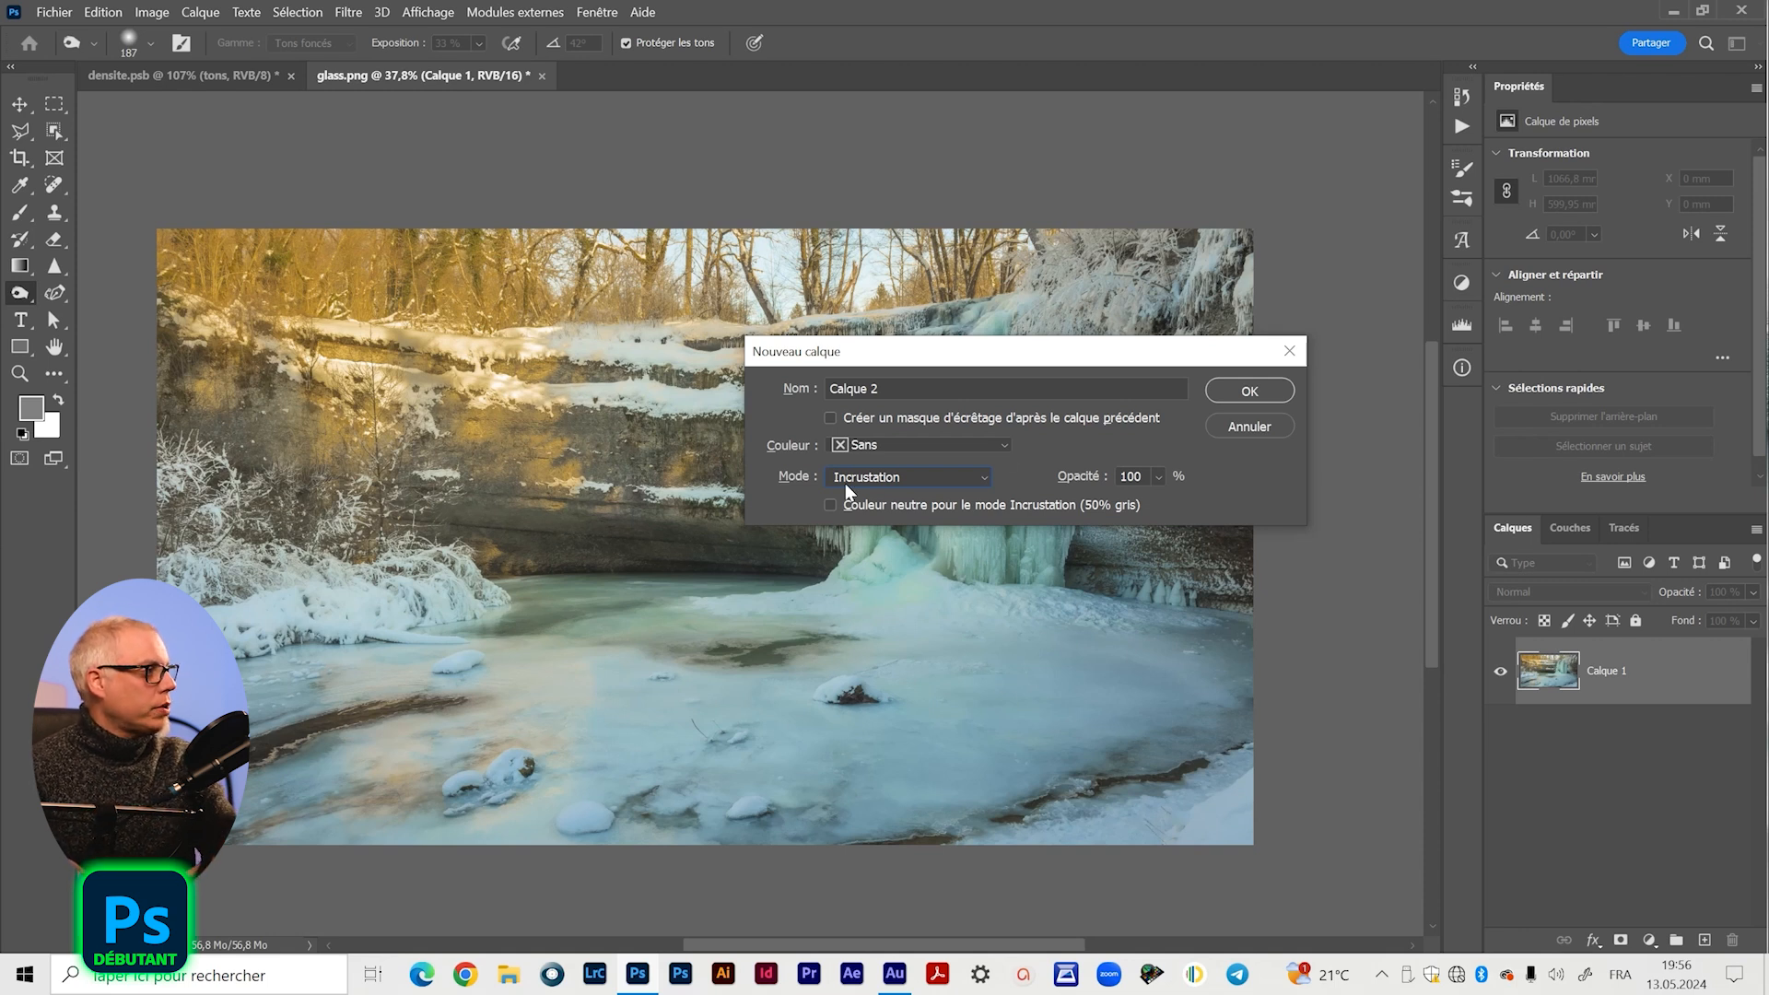
pyautogui.moveTo(1002, 357); pyautogui.dragTo(1042, 329)
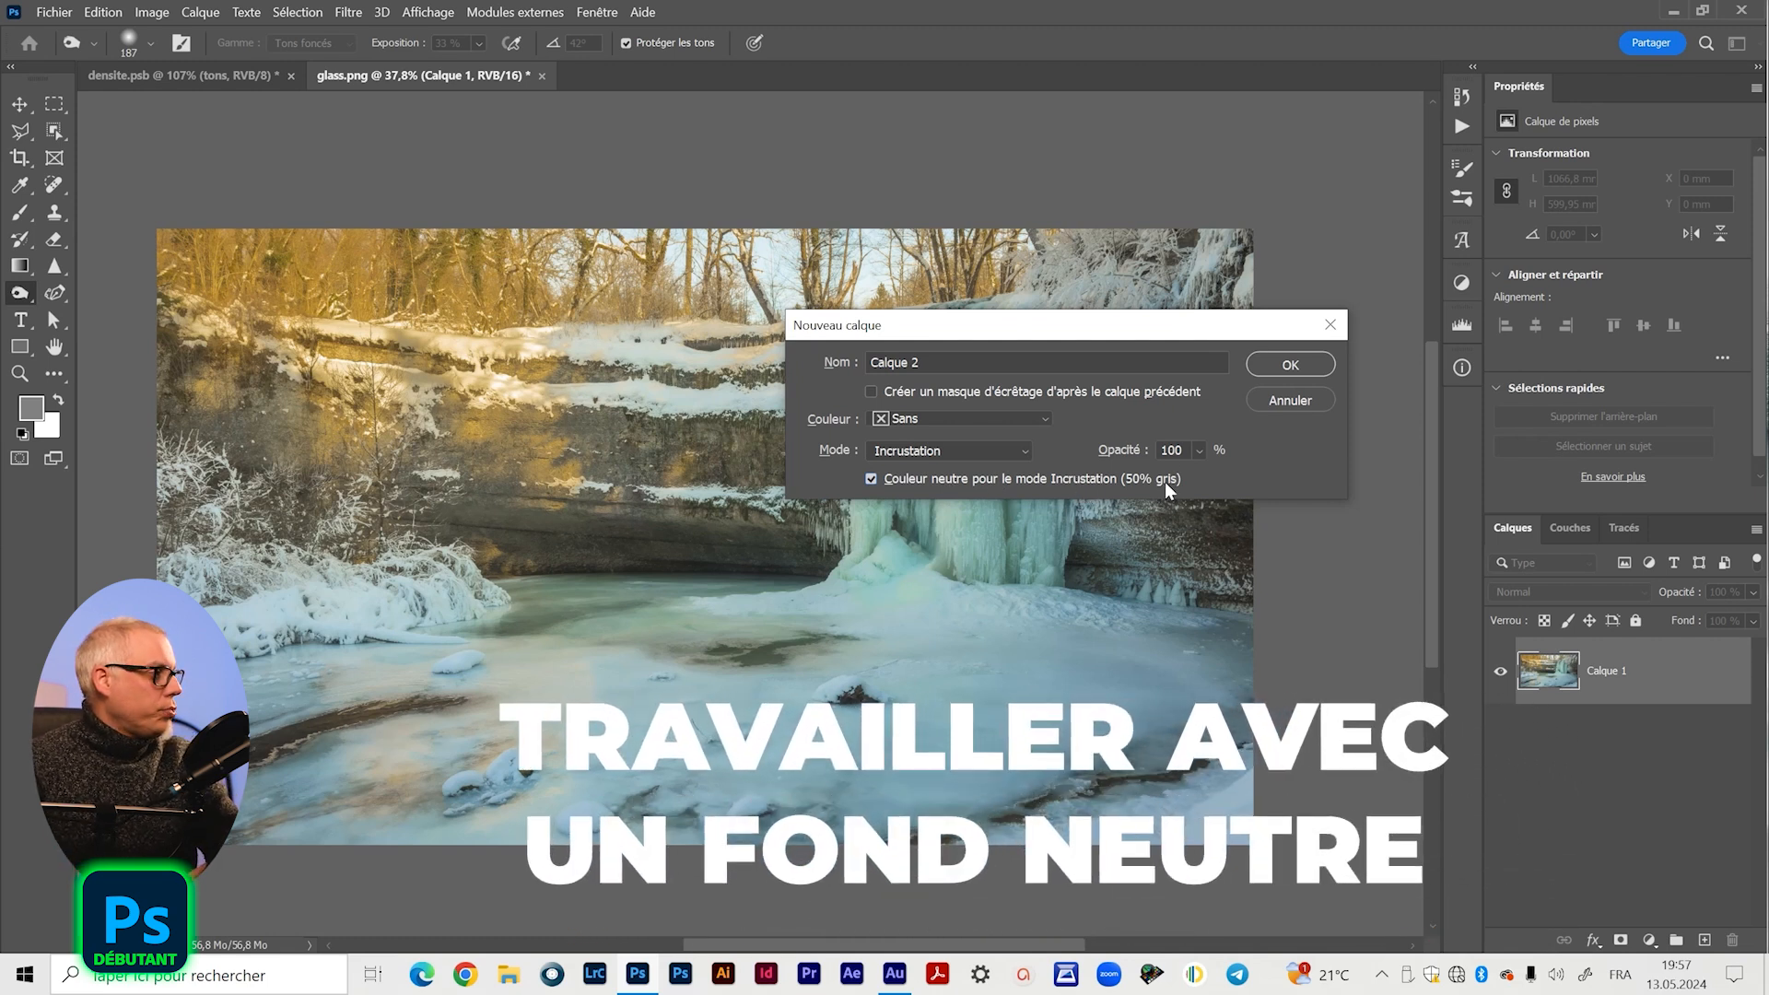
pyautogui.click(1286, 365)
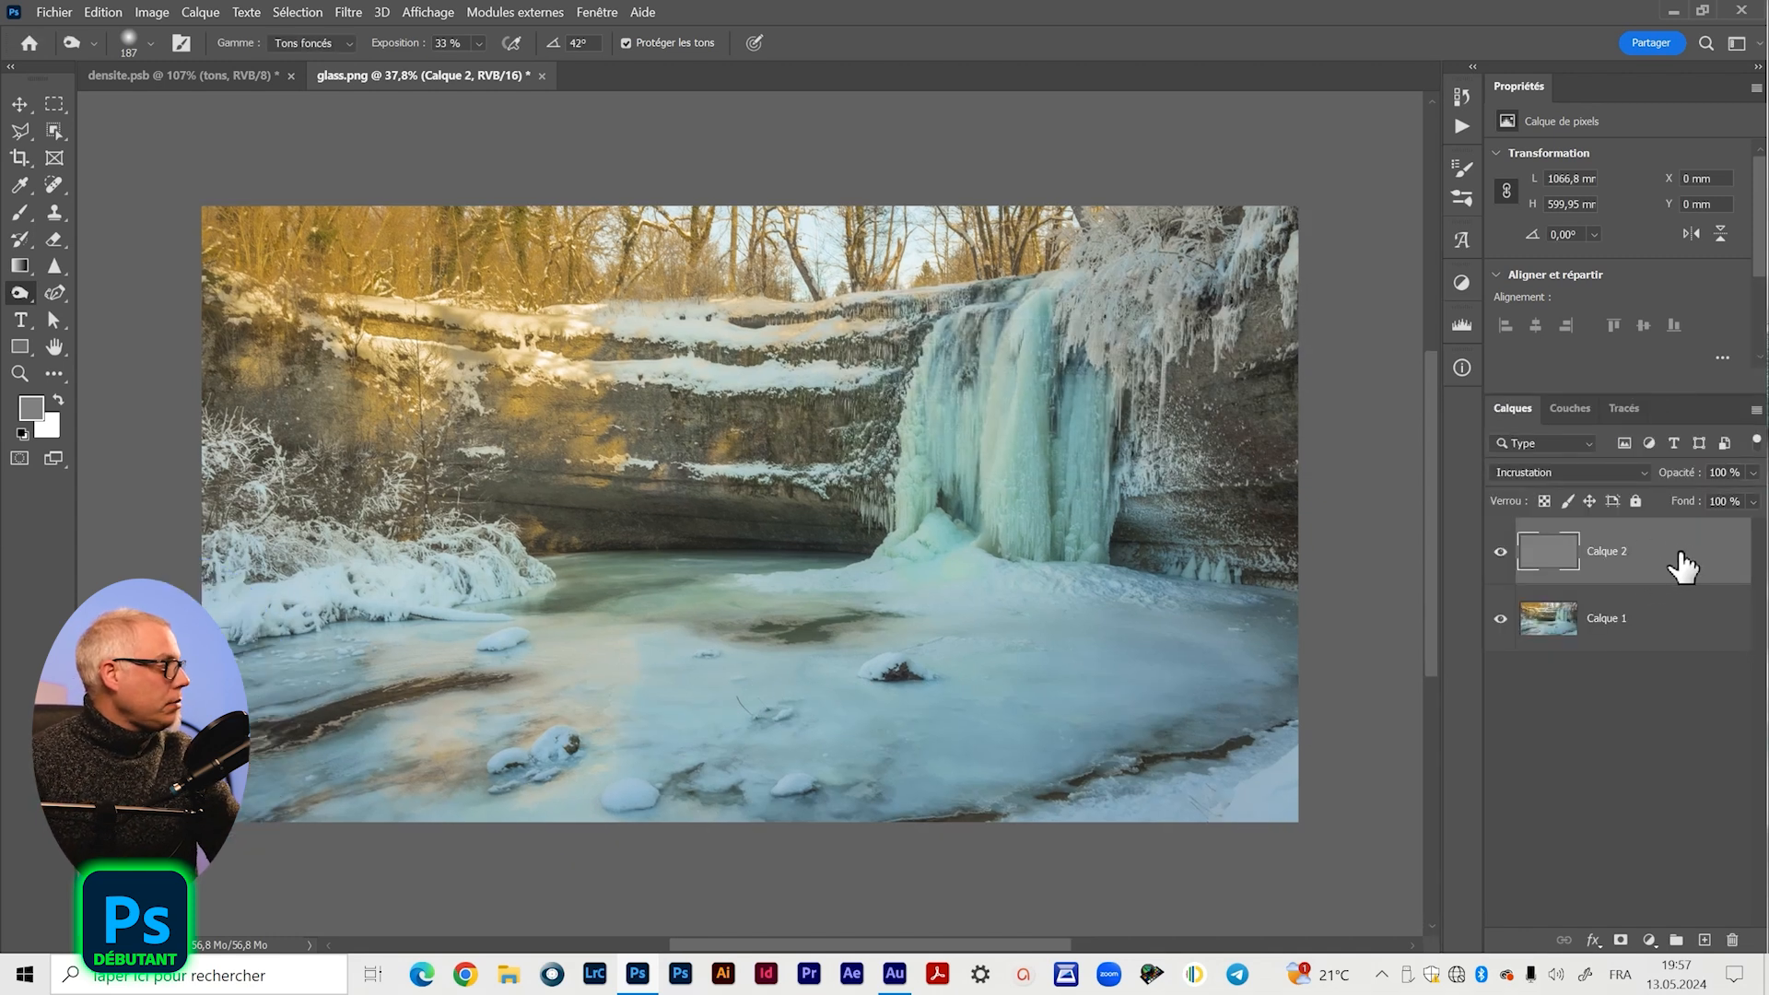
# - Set the grey layer's blend mode to Normal and rename the photo layer to "photo"
pyautogui.click(1601, 472)
pyautogui.click(1542, 444)
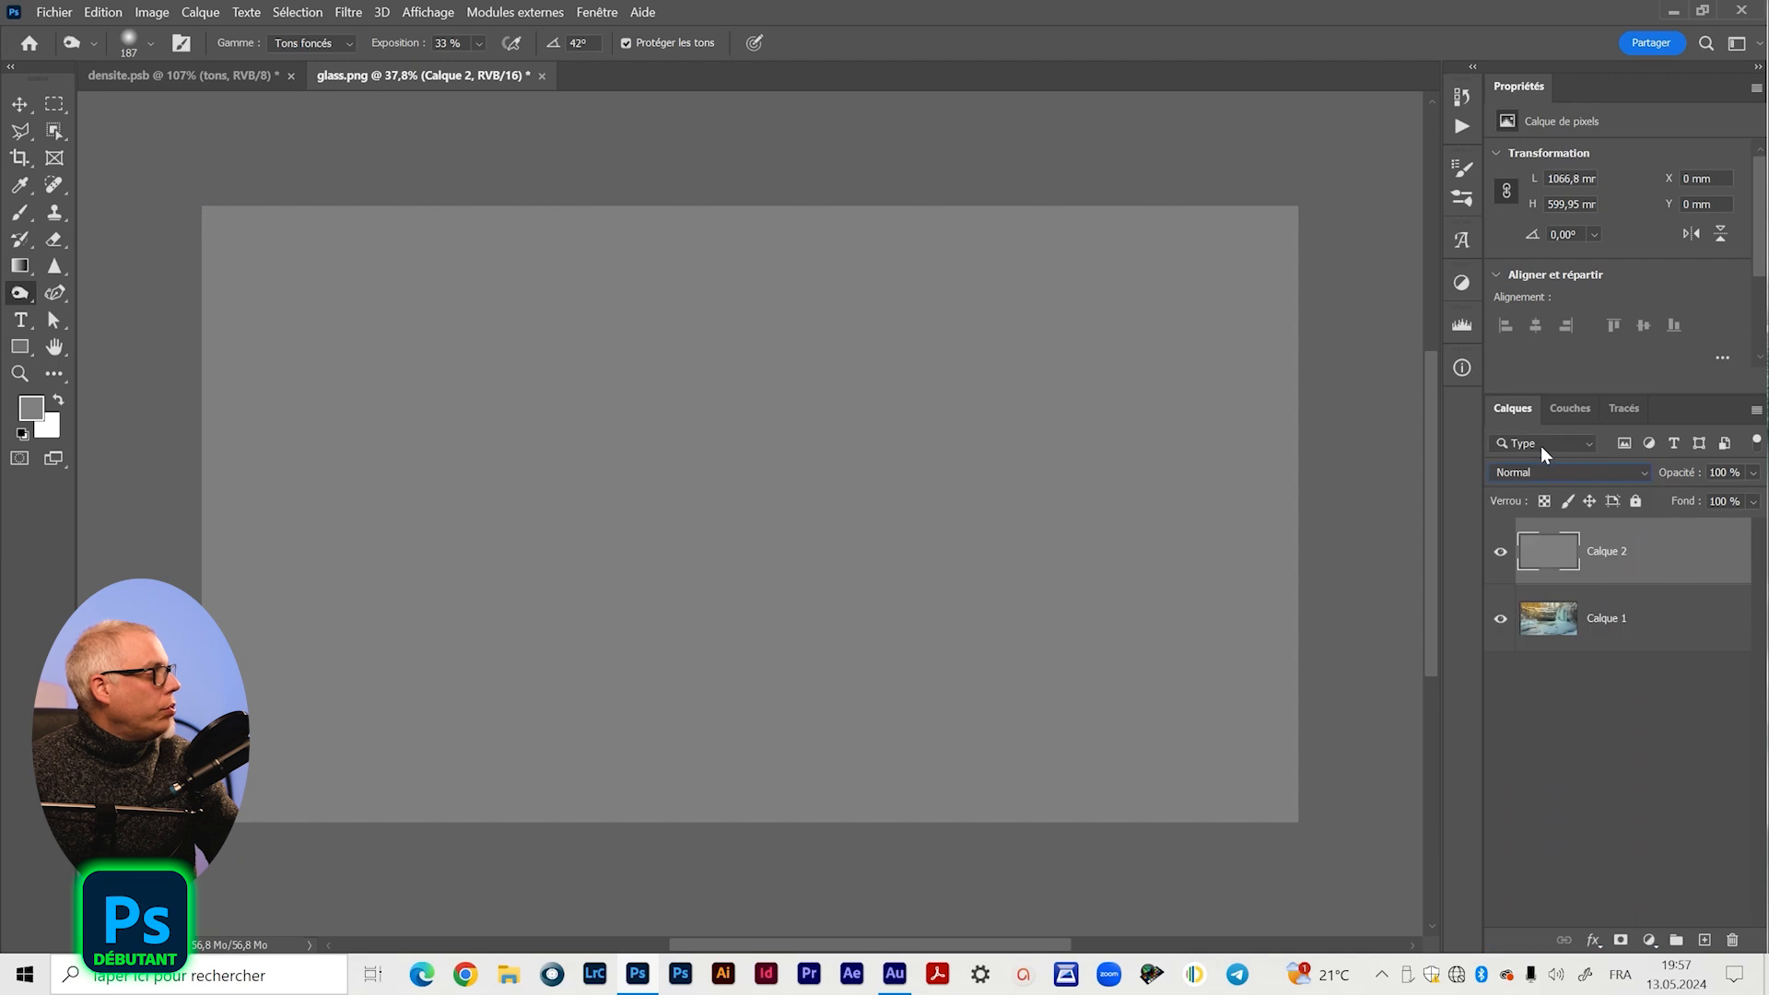
pyautogui.click(1672, 615)
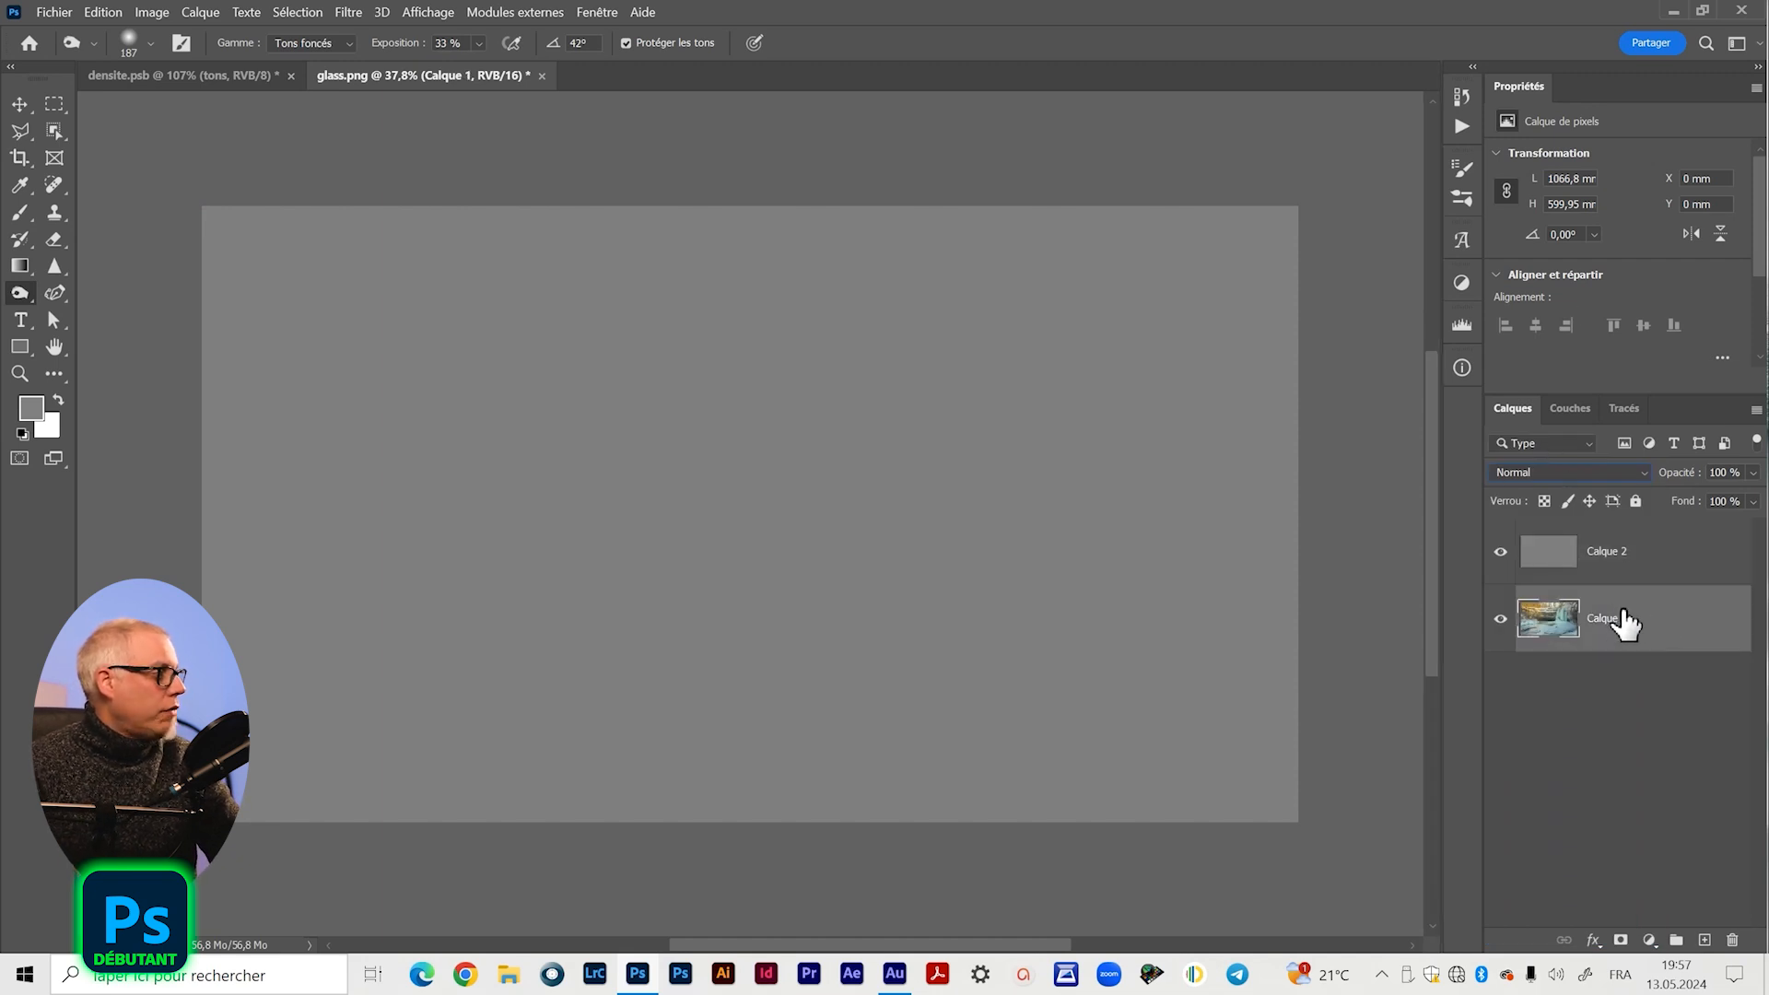
pyautogui.doubleClick(1622, 621)
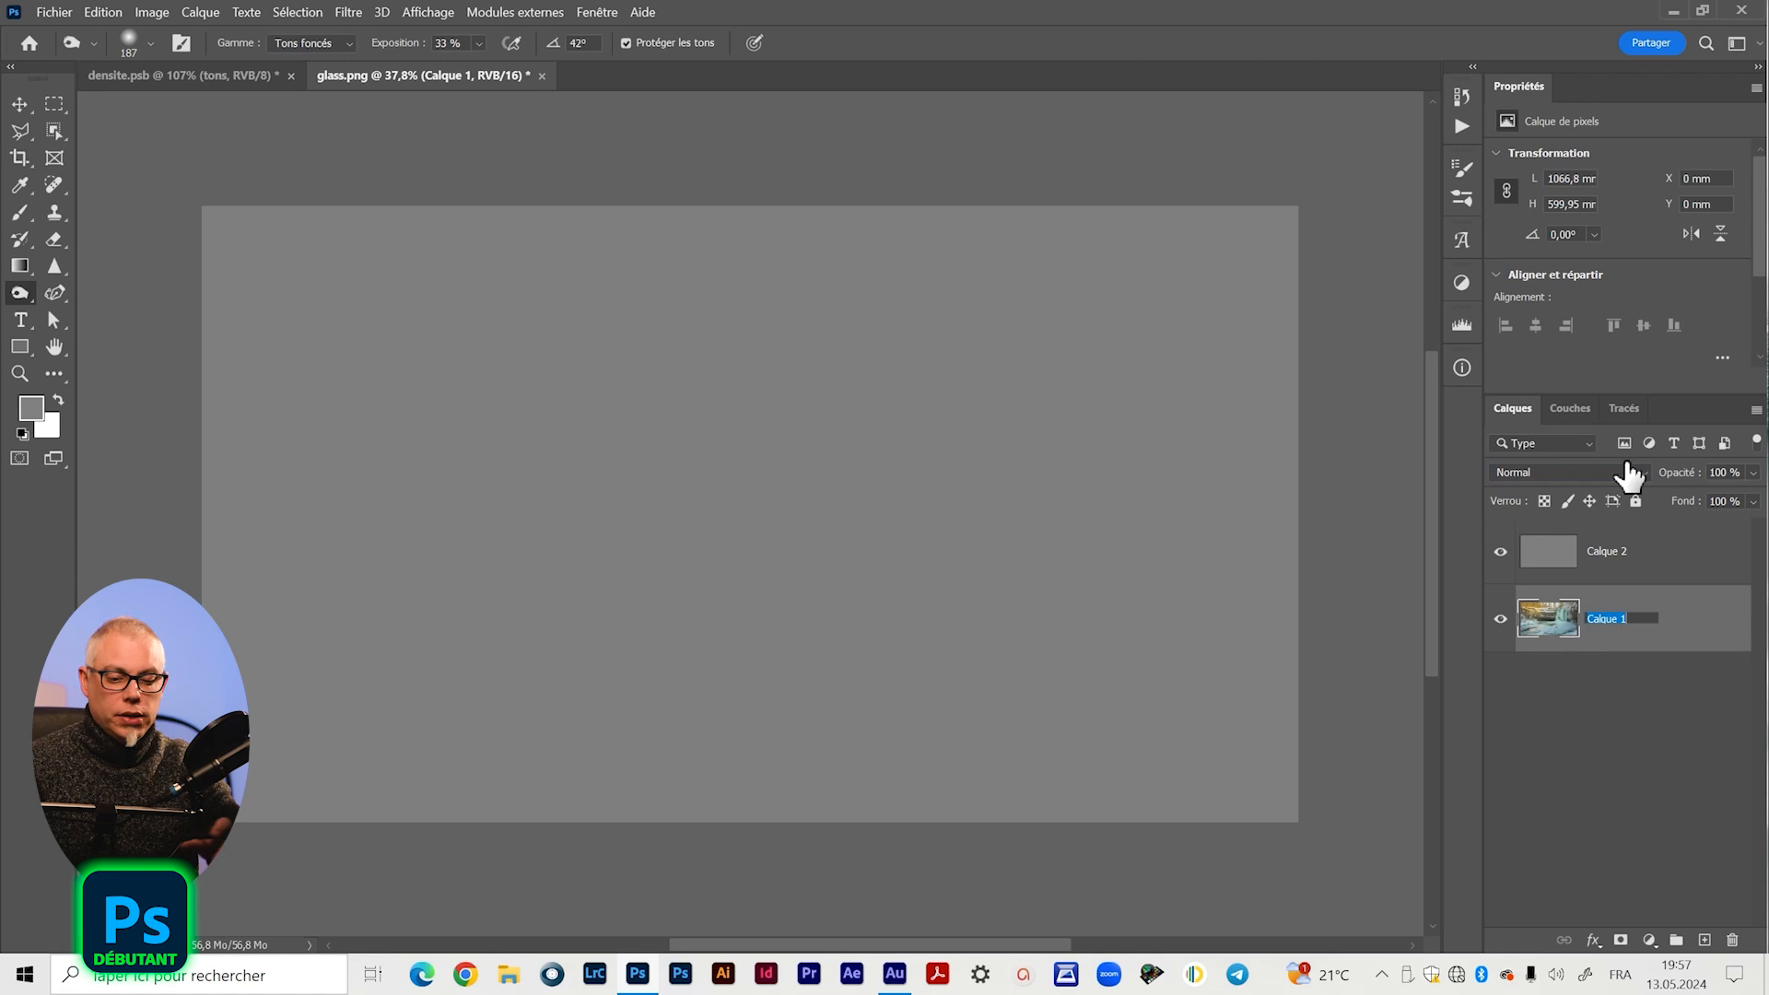
pyautogui.write('photo')
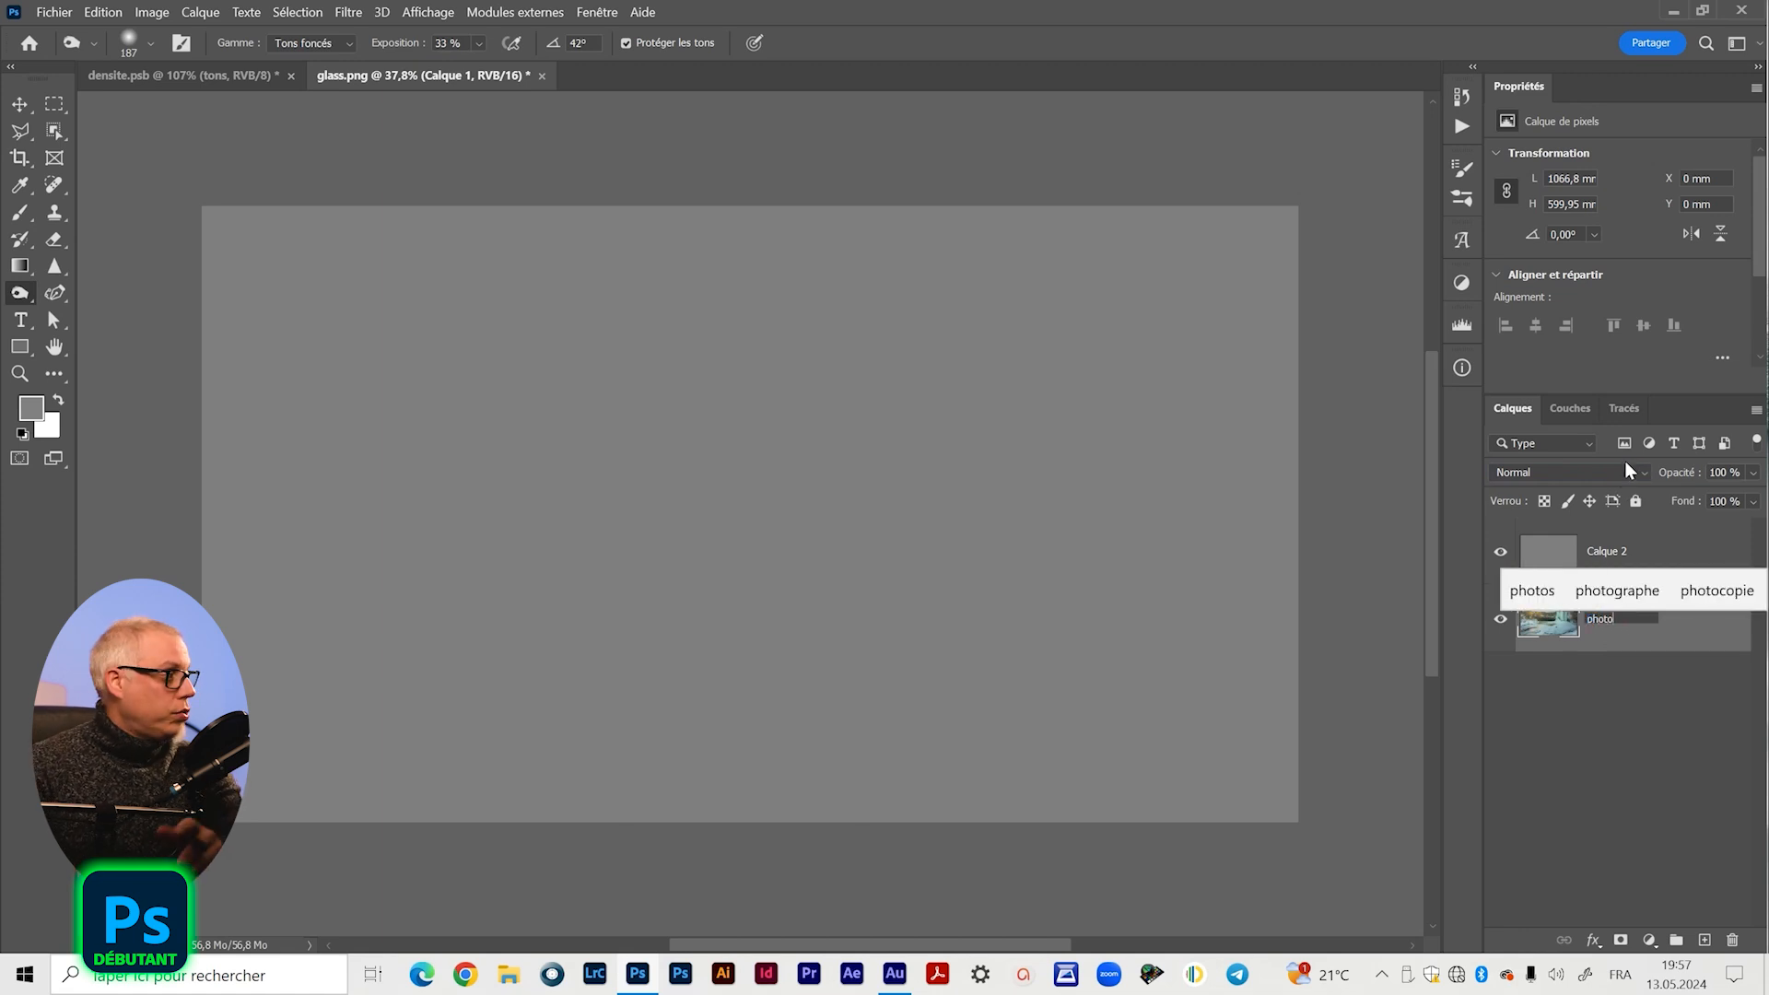
pyautogui.press('Return')
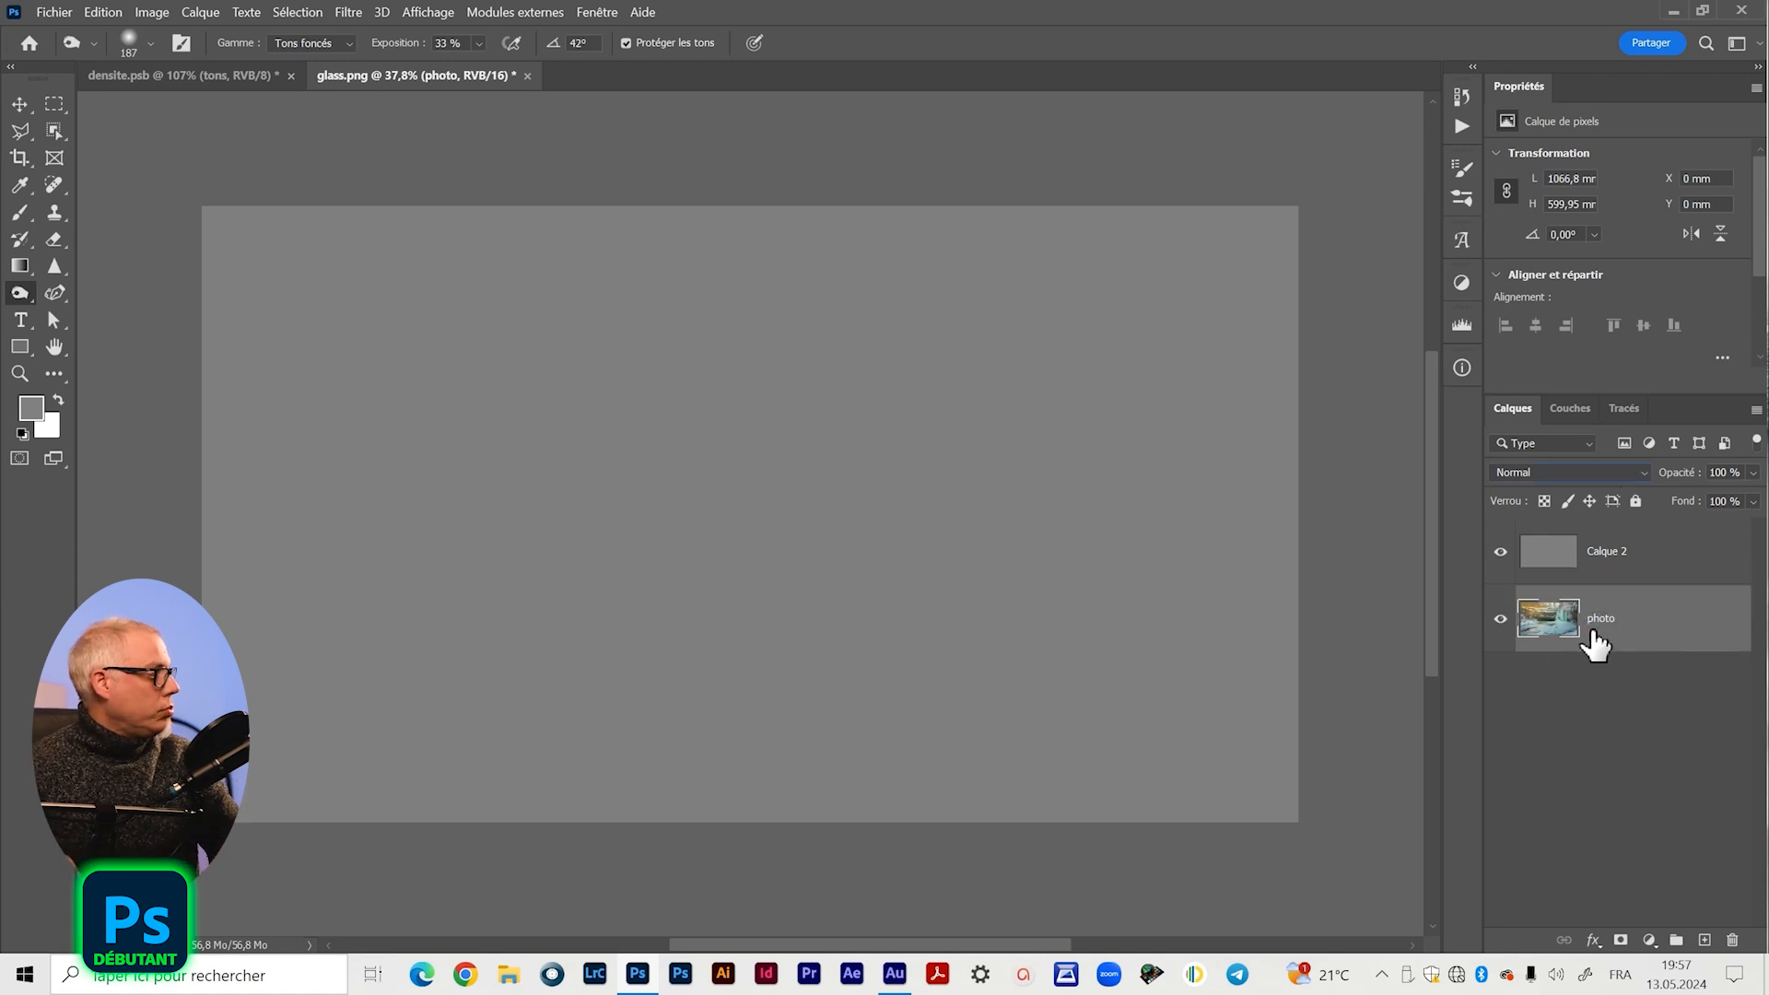
# - Rename the grey layer to "sc"
pyautogui.doubleClick(1616, 552)
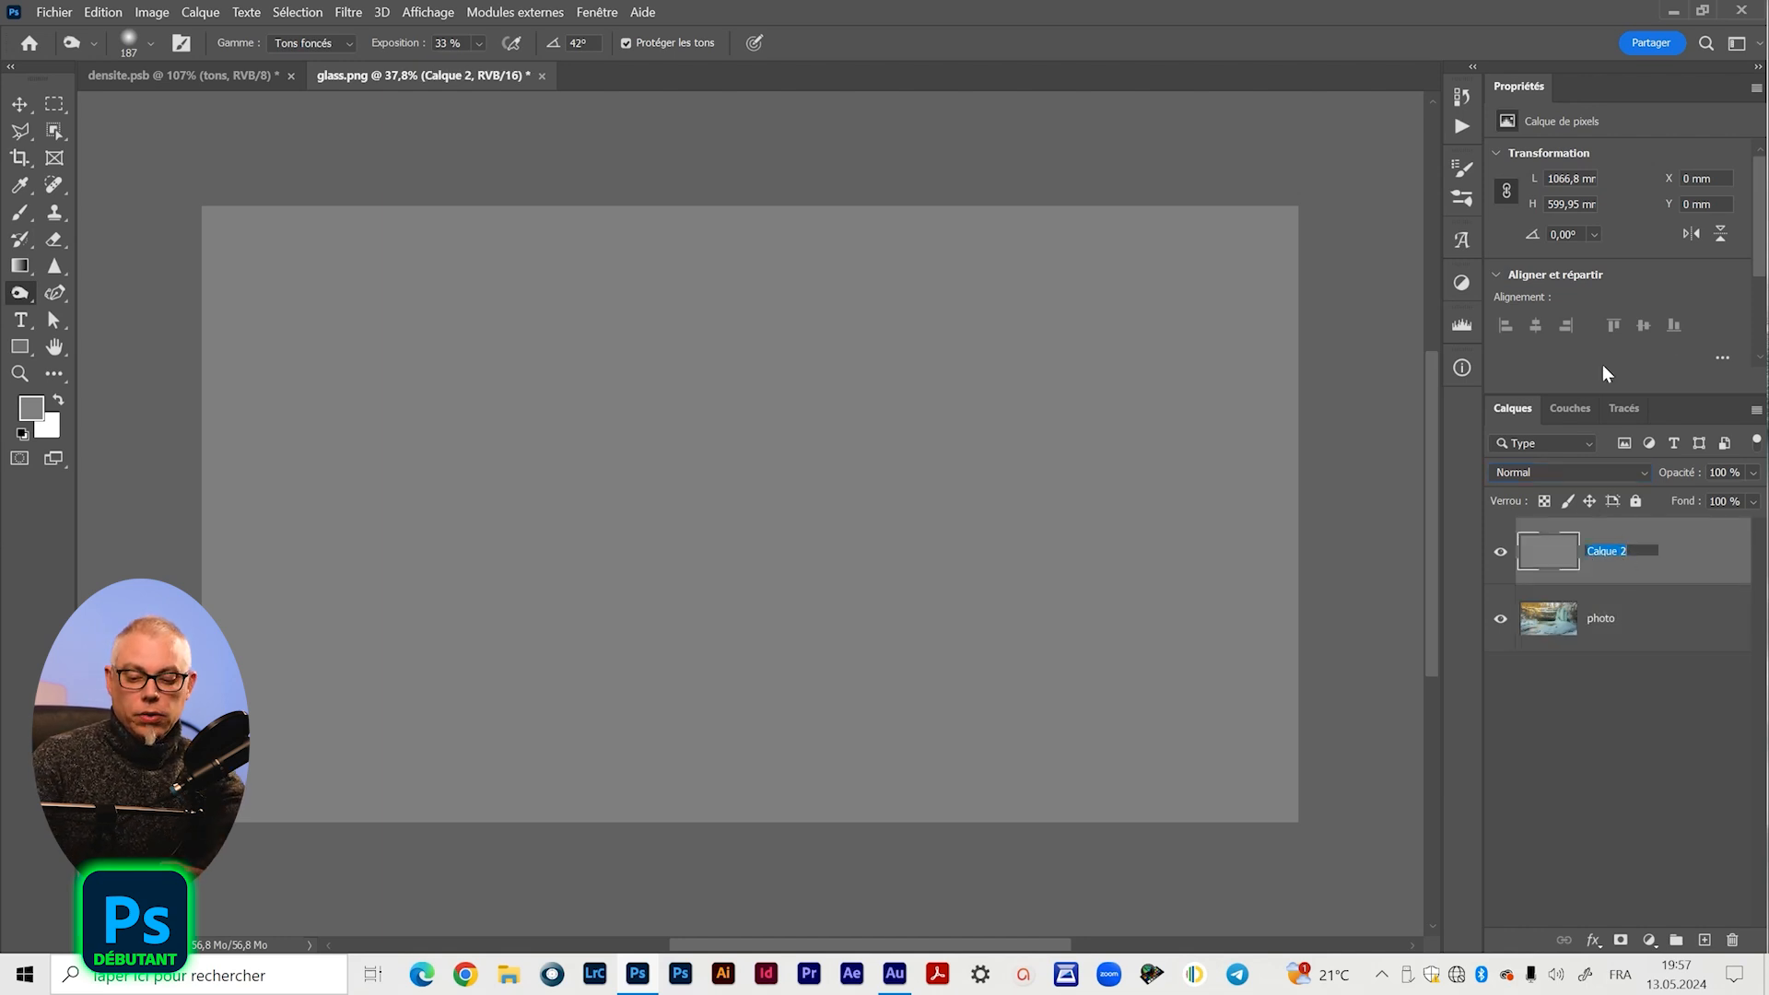
pyautogui.write('sc')
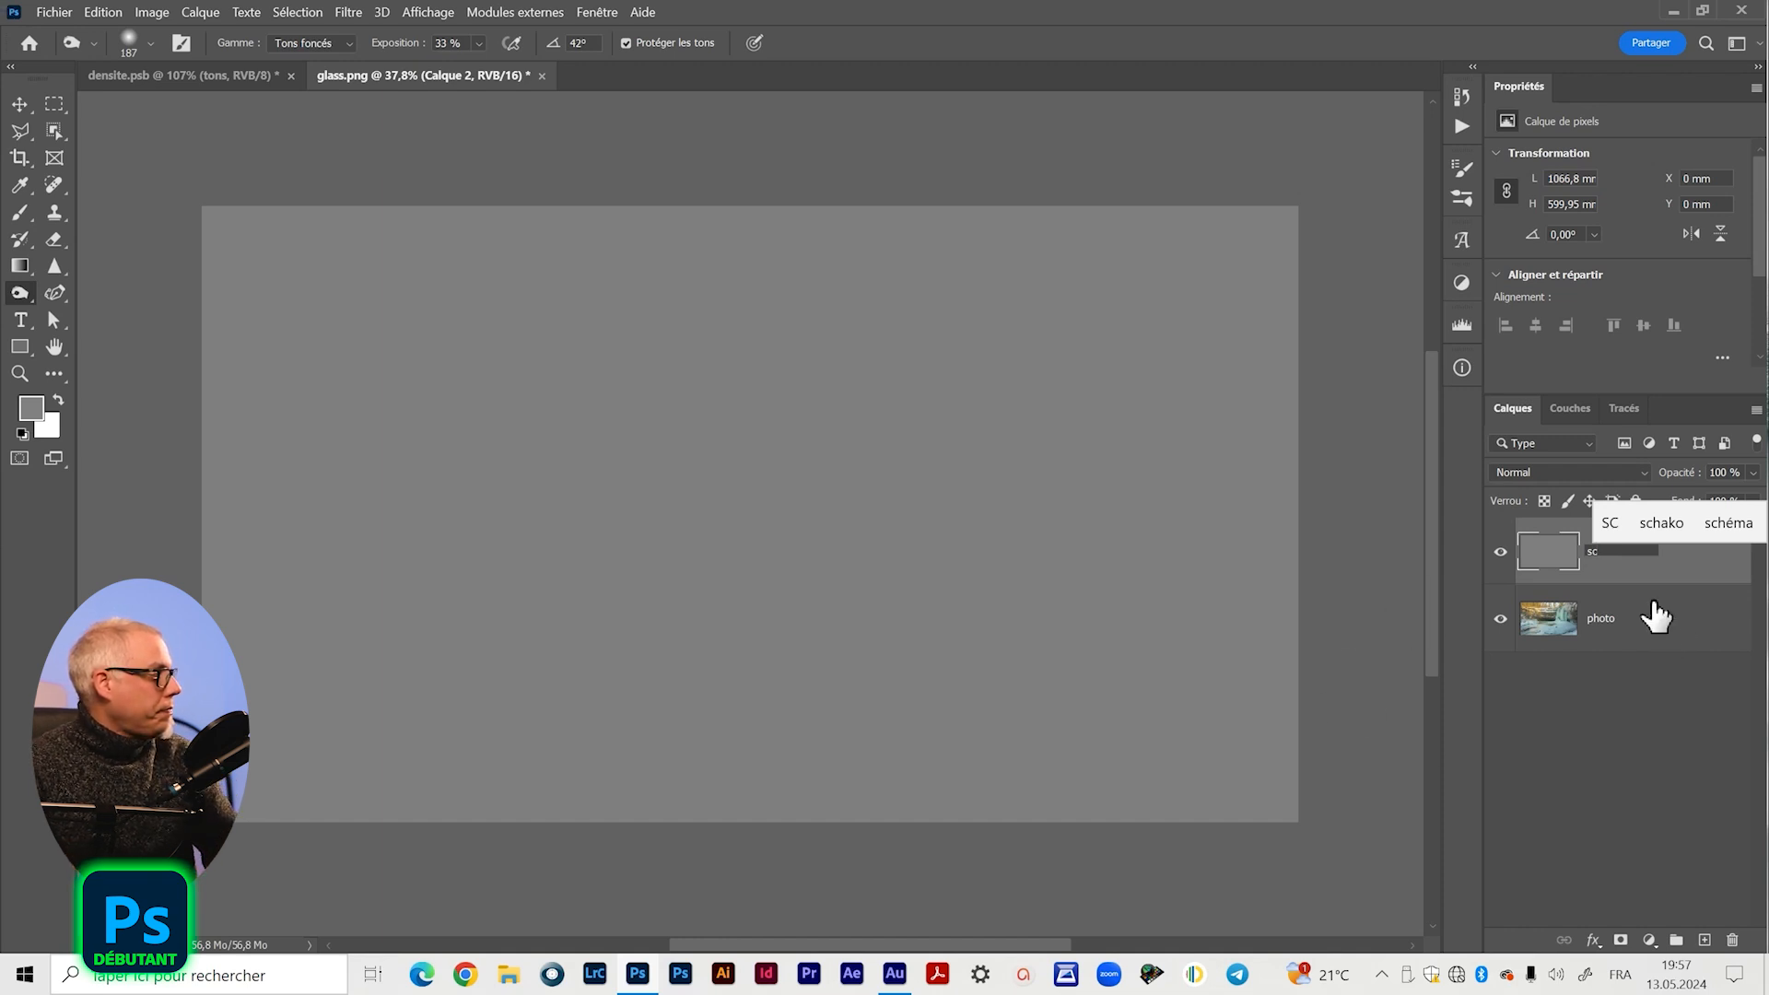
pyautogui.press('Return')
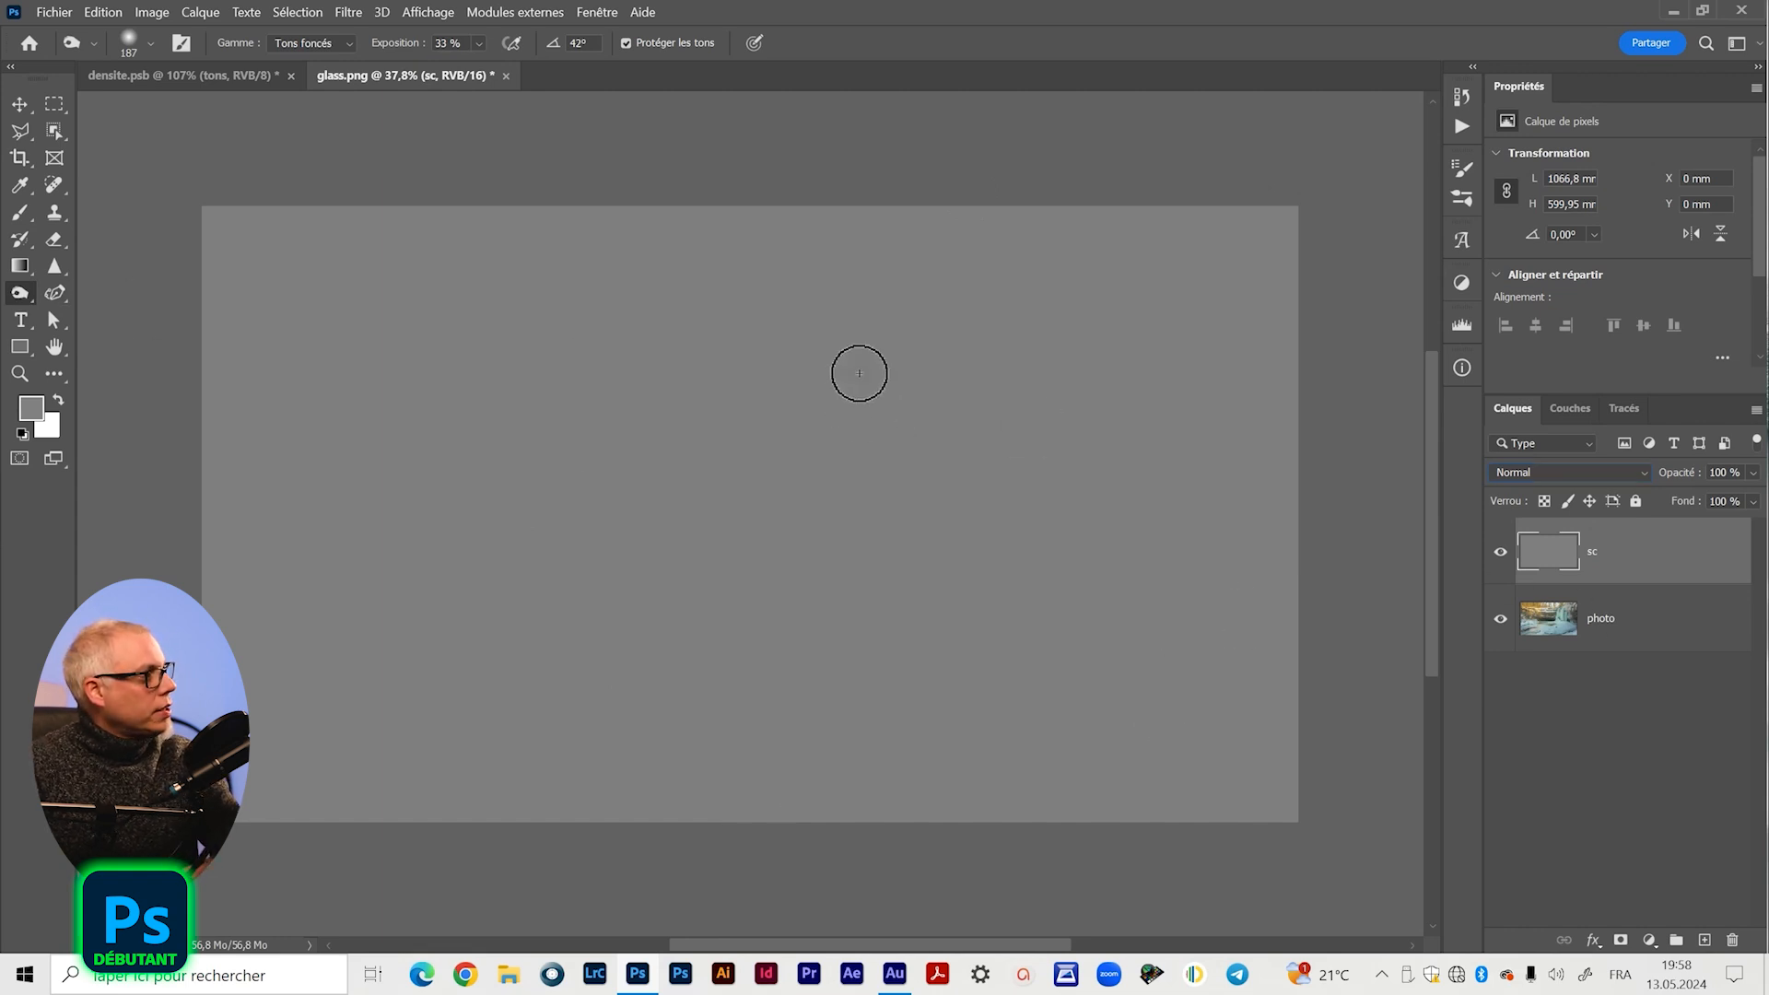
# - Burn overlapping vertical strokes near the middle of the sc layer, and compare them with the grey circles in densite.psb
pyautogui.moveTo(857, 371); pyautogui.dragTo(851, 705)
pyautogui.moveTo(868, 331)
pyautogui.mouseDown()
pyautogui.moveTo(835, 494)
pyautogui.moveTo(840, 661)
pyautogui.moveTo(863, 269)
pyautogui.moveTo(856, 586)
pyautogui.moveTo(847, 269)
pyautogui.moveTo(859, 660)
pyautogui.moveTo(844, 301)
pyautogui.mouseUp()
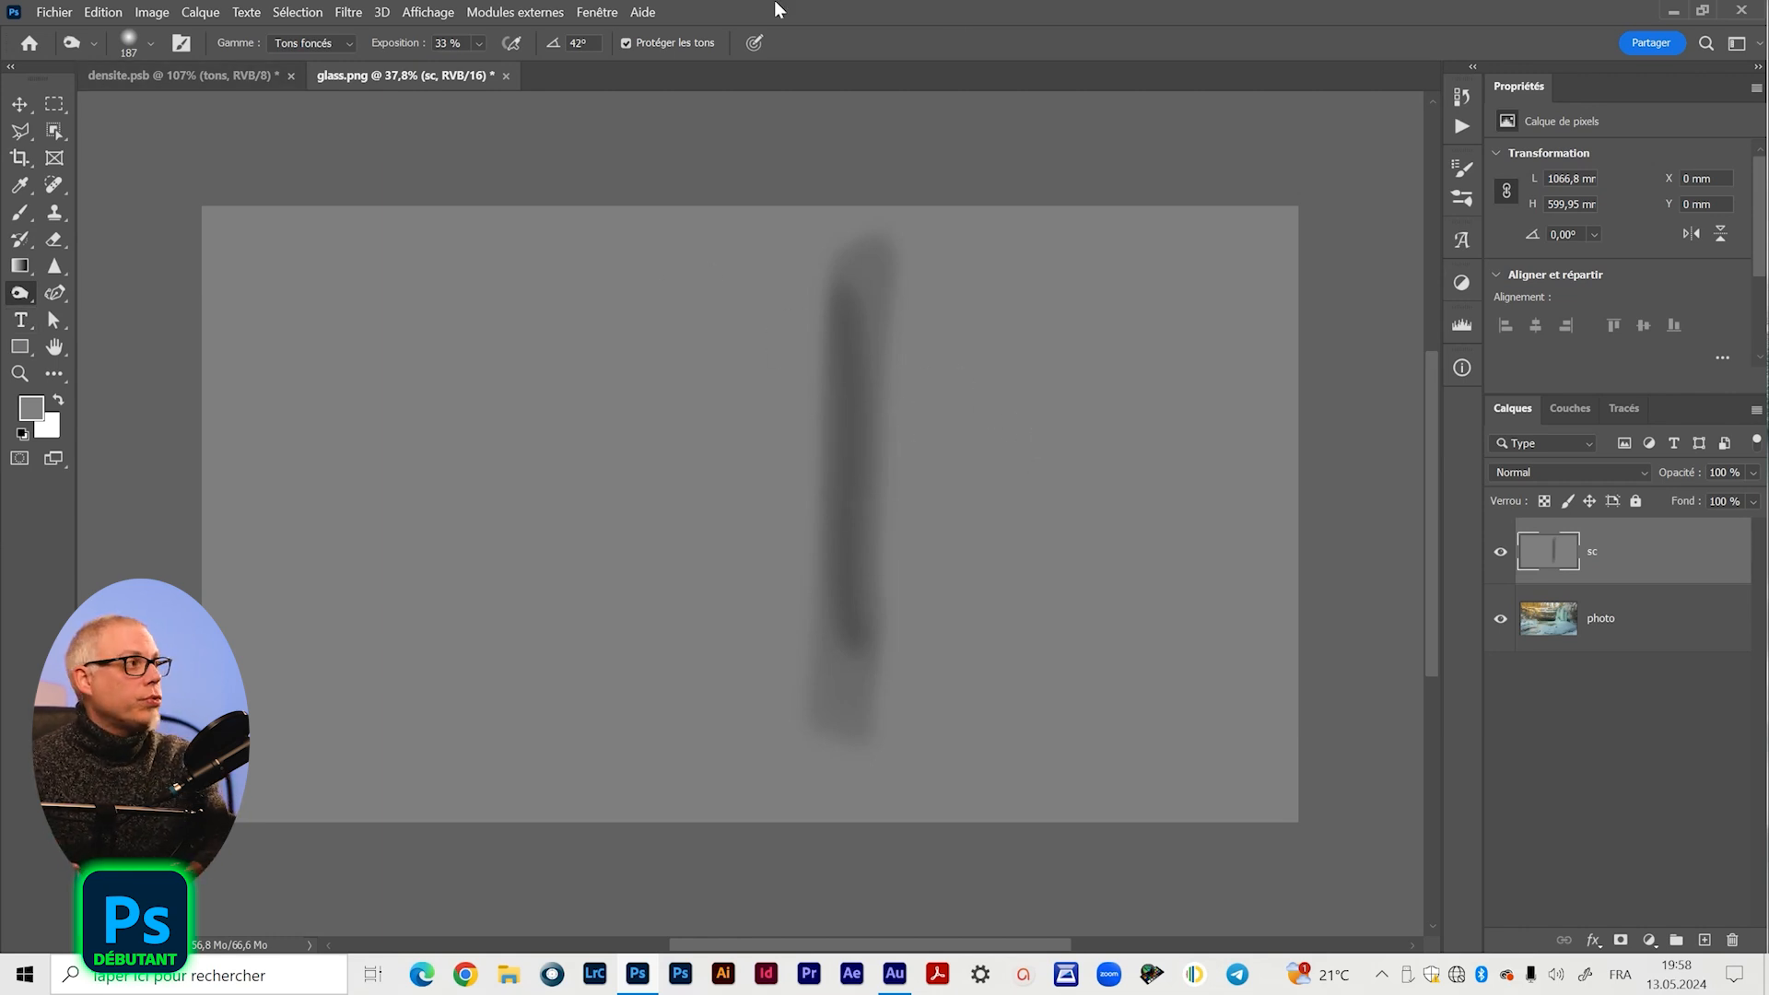
pyautogui.click(223, 71)
pyautogui.moveTo(750, 664)
pyautogui.mouseDown()
pyautogui.moveTo(736, 741)
pyautogui.moveTo(684, 718)
pyautogui.moveTo(736, 633)
pyautogui.mouseUp()
pyautogui.click(431, 76)
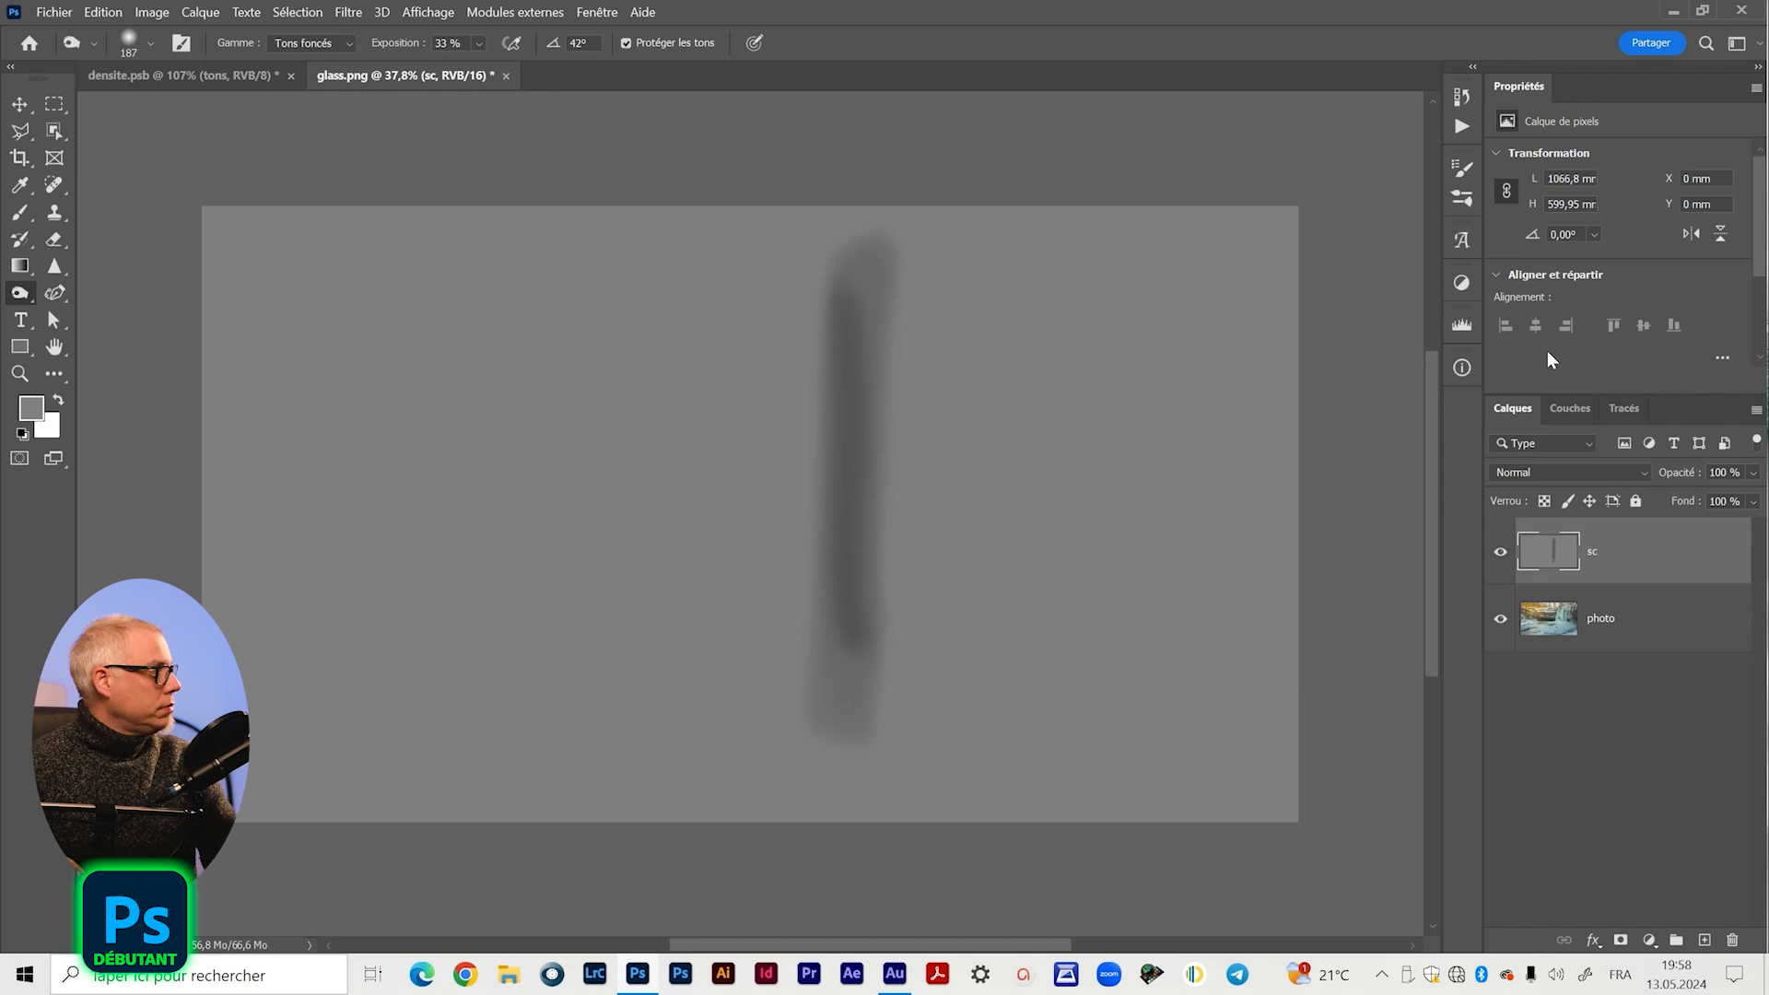
# - Set the sc layer's blend mode to Incrustation and toggle its visibility to compare the photo with and without the burn
pyautogui.click(1535, 470)
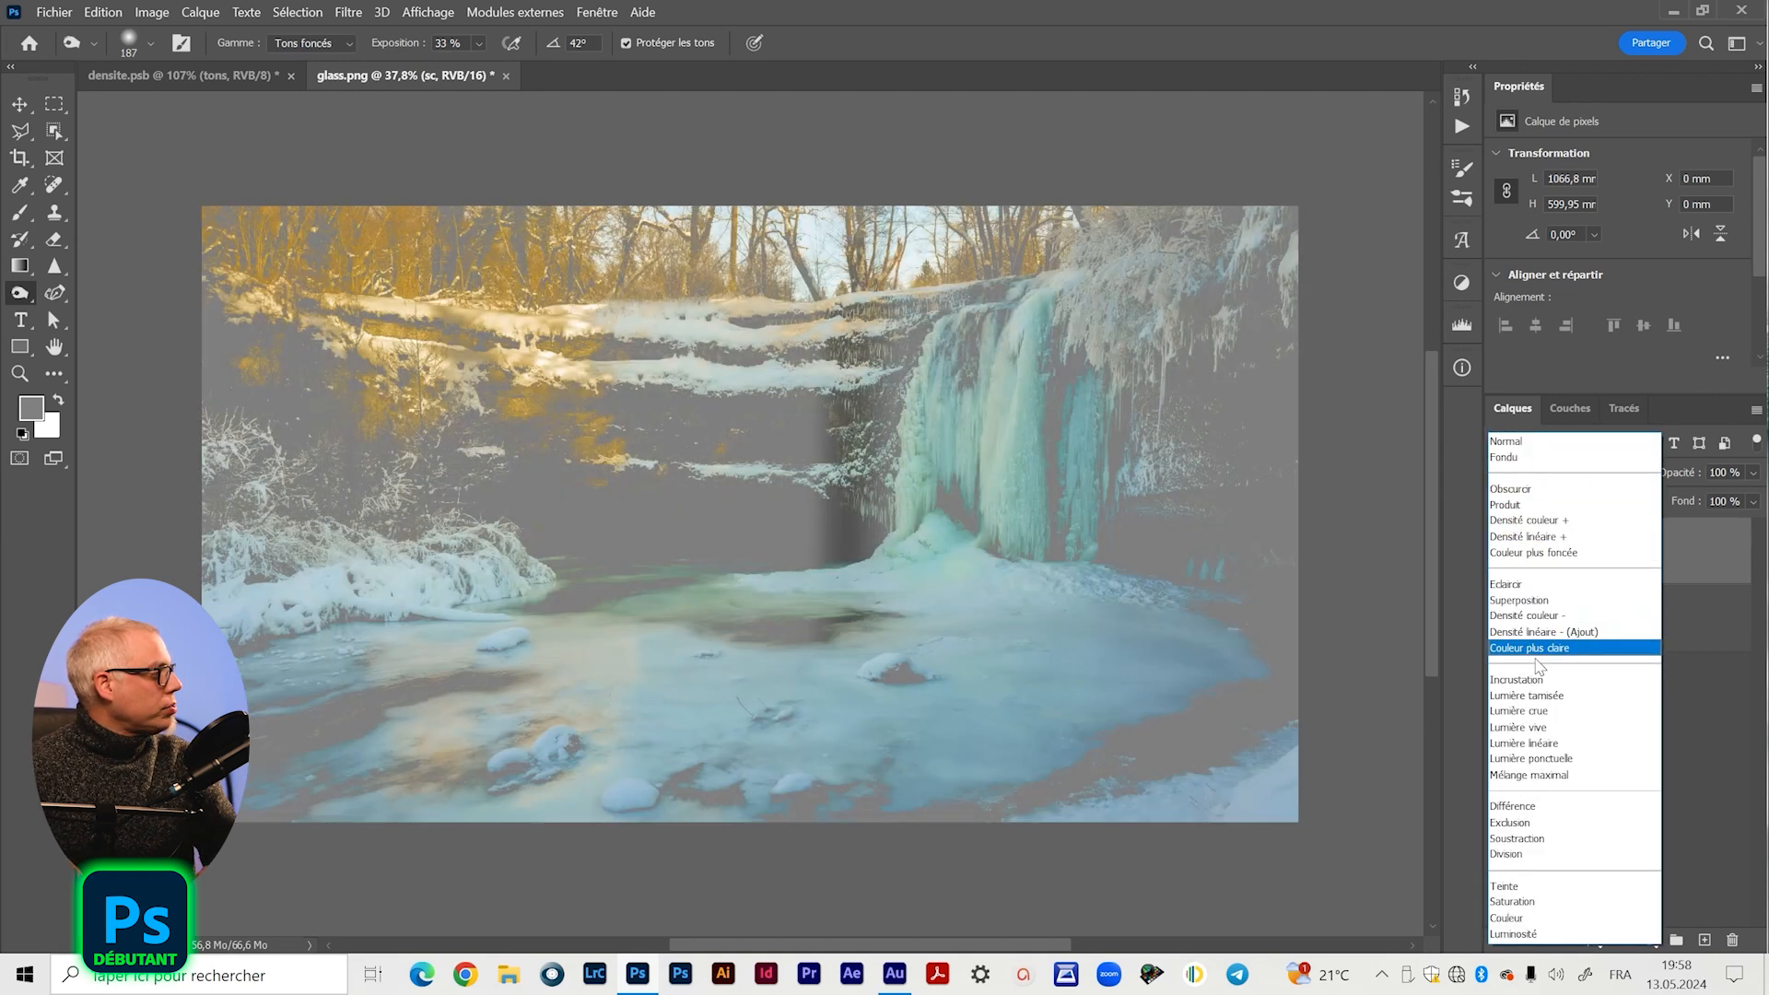
pyautogui.click(1532, 679)
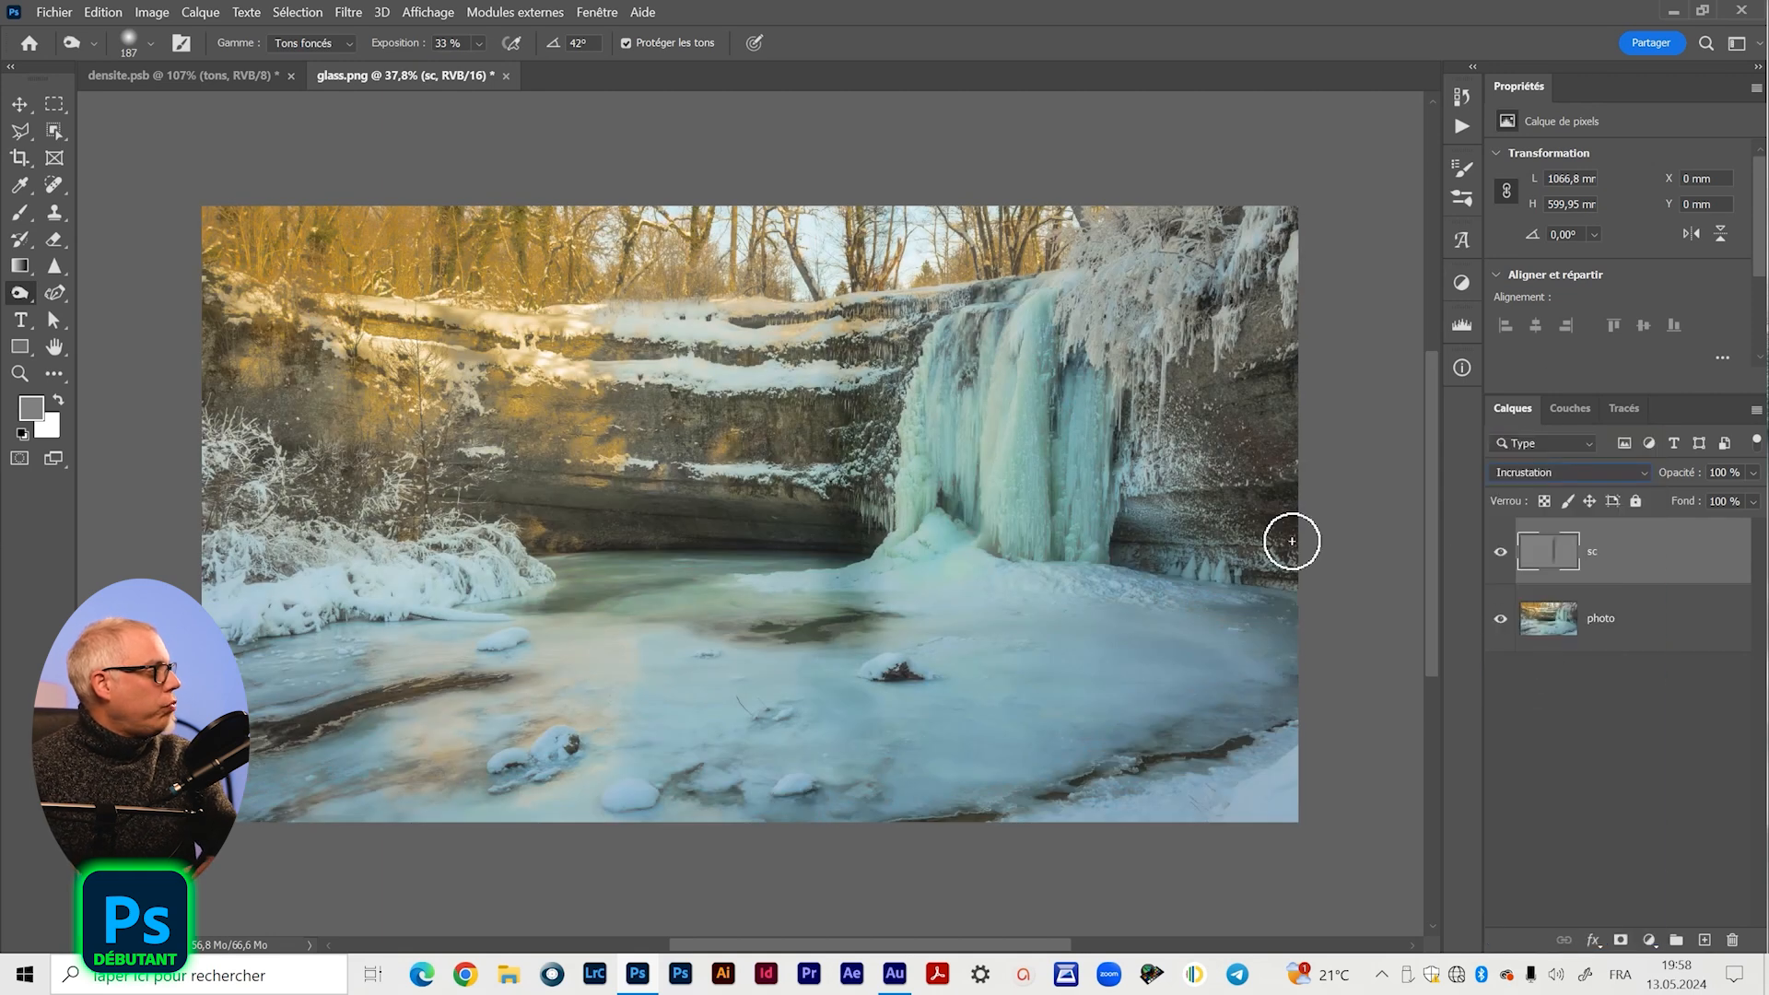
pyautogui.click(1501, 553)
pyautogui.click(1499, 552)
pyautogui.click(1499, 553)
pyautogui.click(1499, 553)
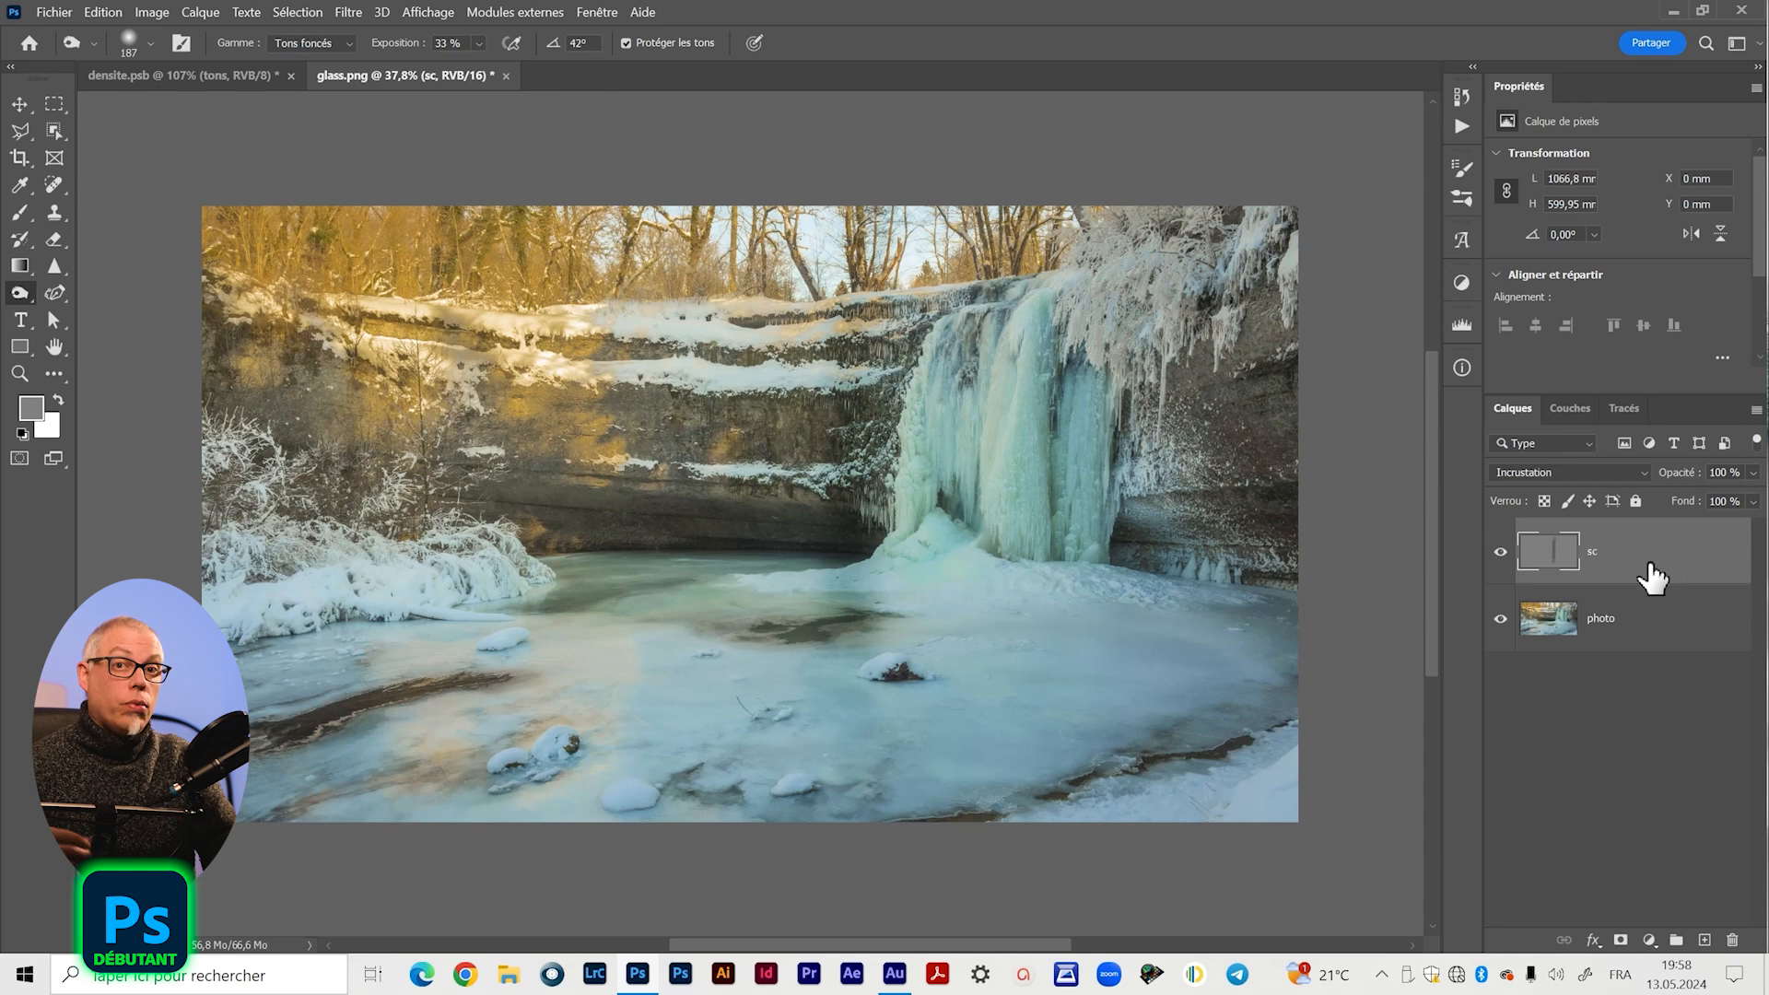
# - Revert the document history to the state before the burn strokes and set the sc layer's blend mode to Incrustation
pyautogui.click(1462, 97)
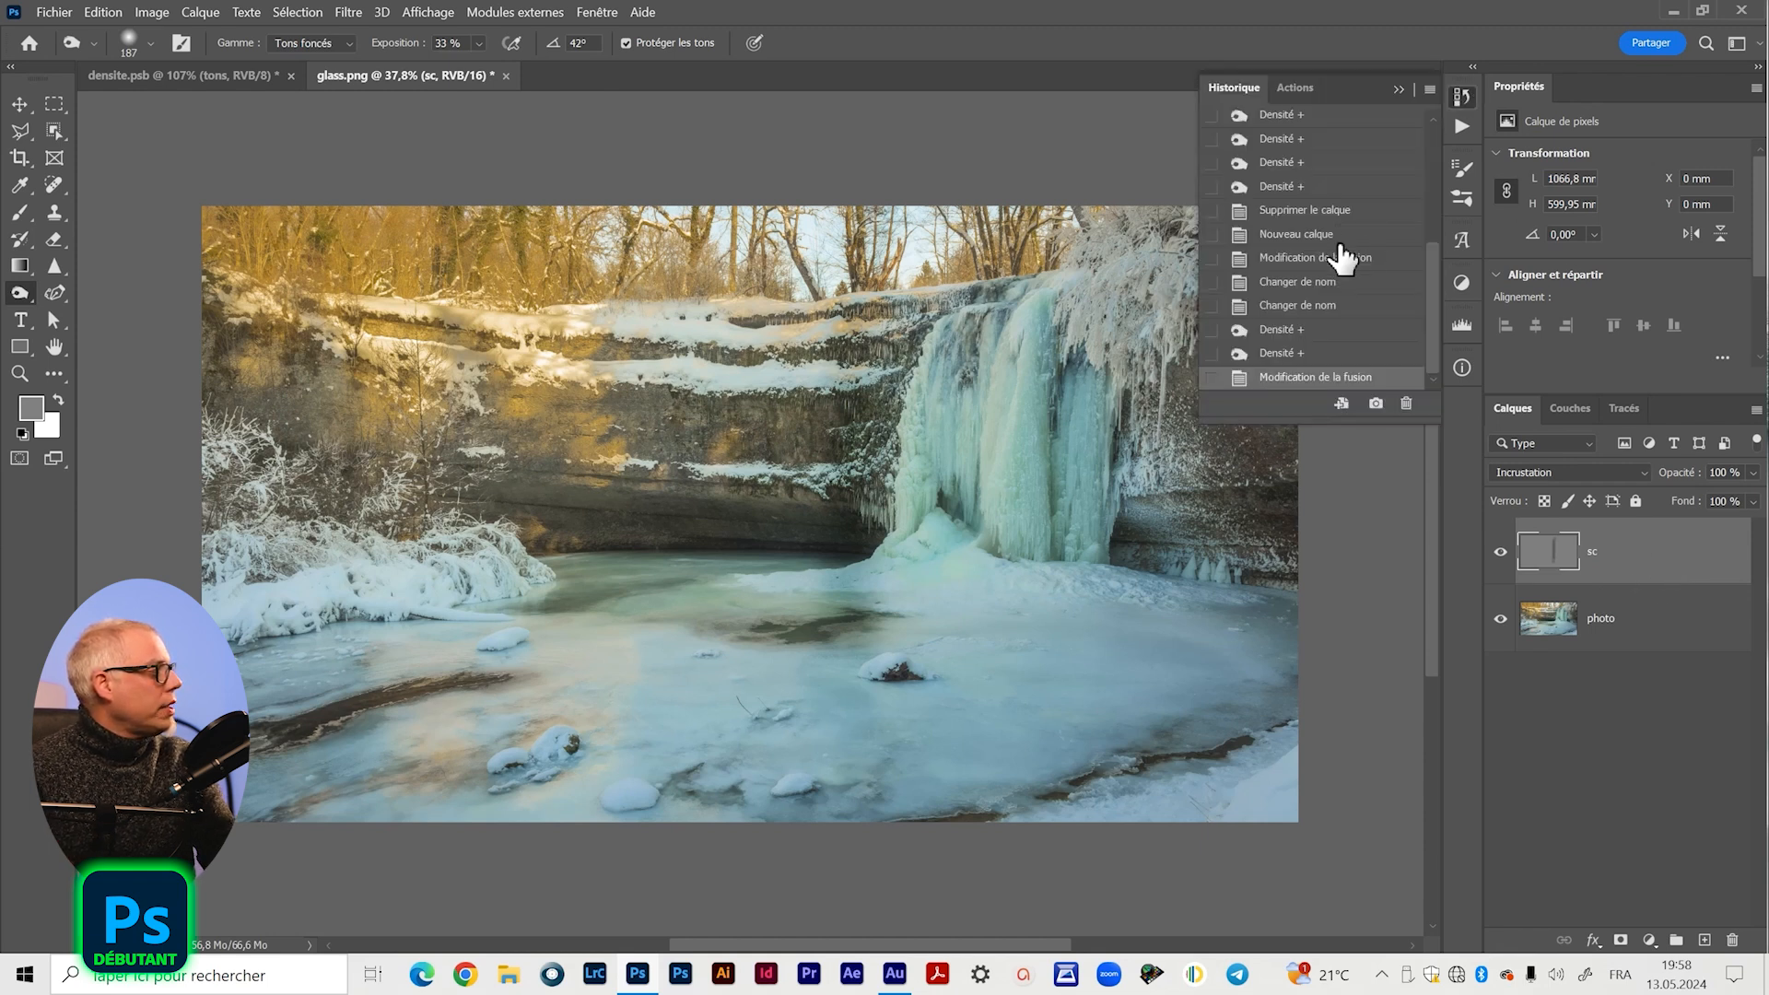
pyautogui.click(1309, 305)
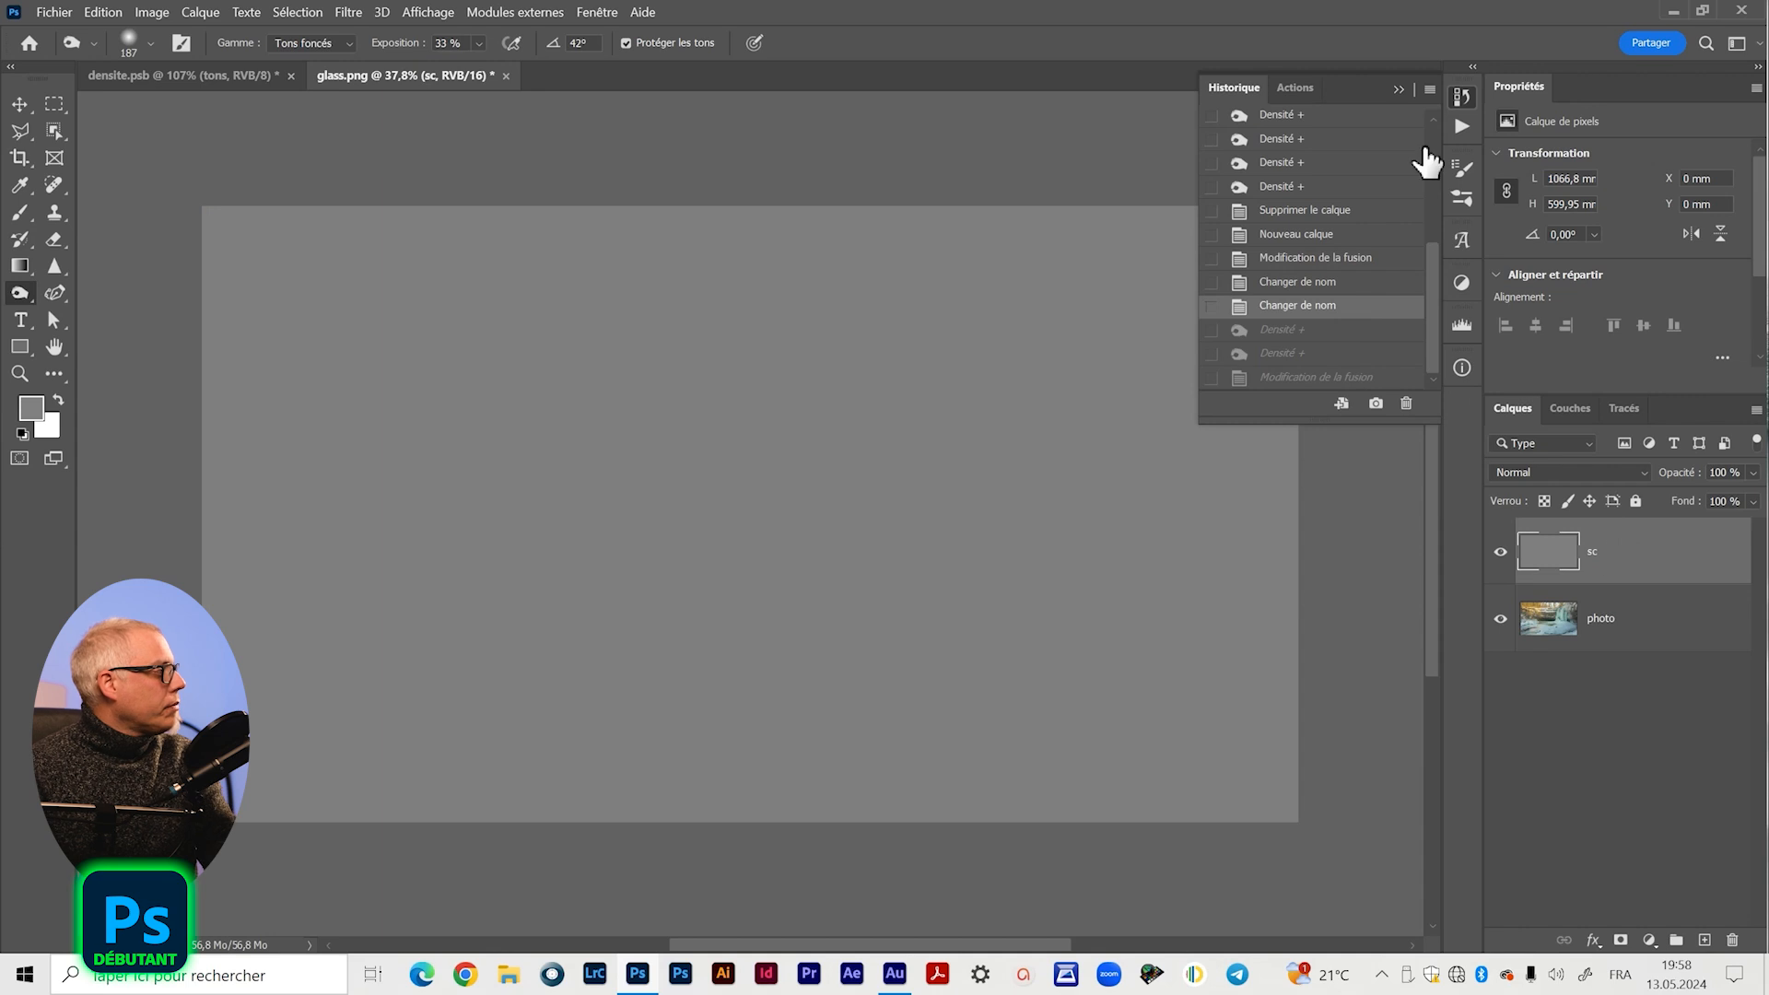
pyautogui.click(1400, 89)
pyautogui.click(1574, 472)
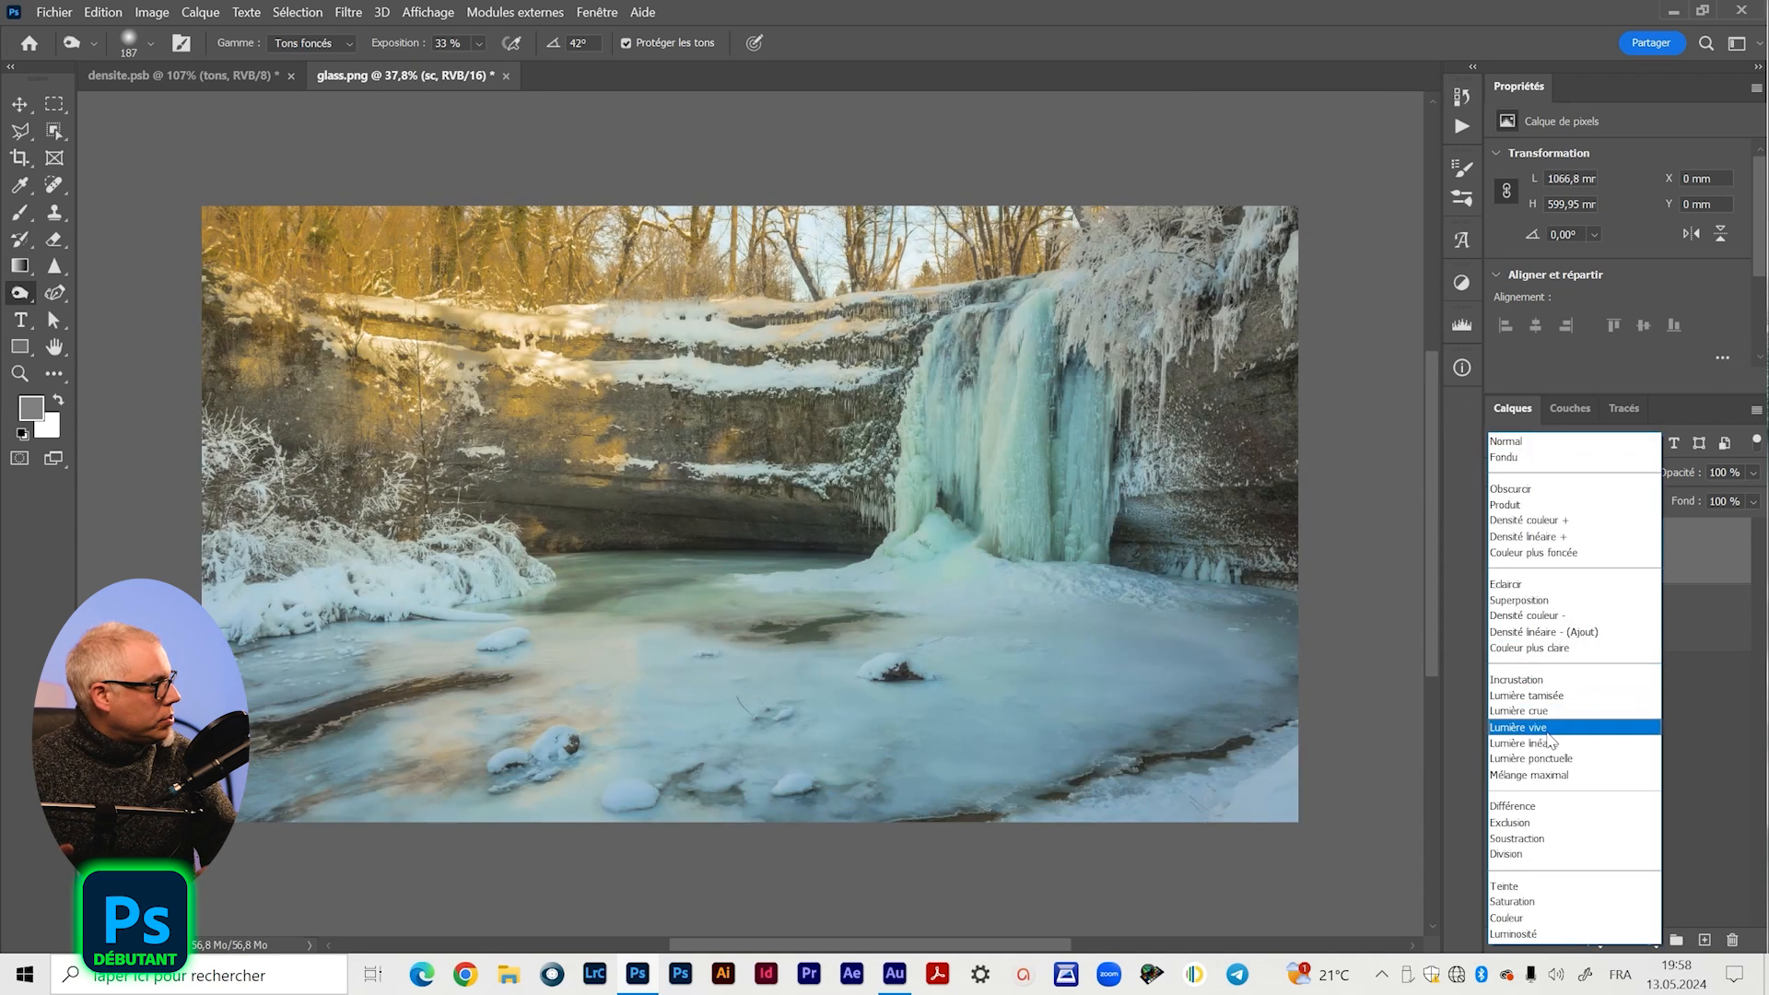
pyautogui.click(1533, 682)
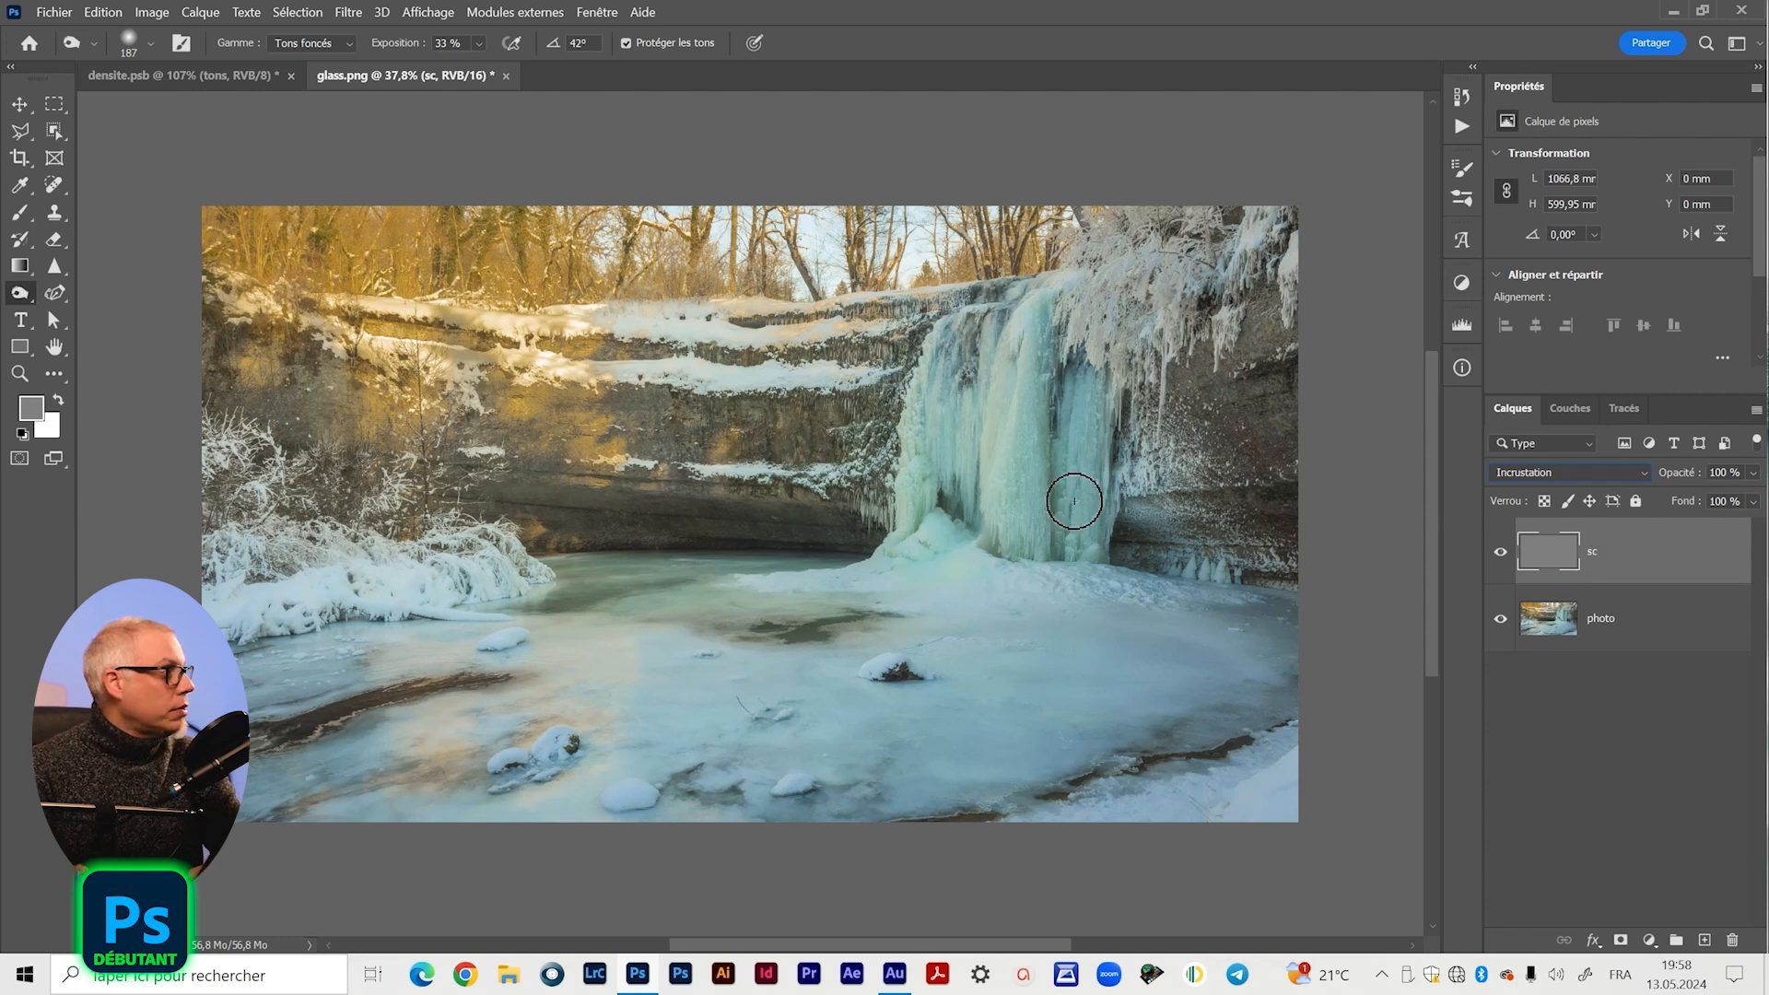
# - Set the Densité + tool's exposure to 25% and burn the crevice between the ice columns of the frozen waterfall
pyautogui.click(478, 42)
pyautogui.moveTo(481, 64); pyautogui.dragTo(475, 40)
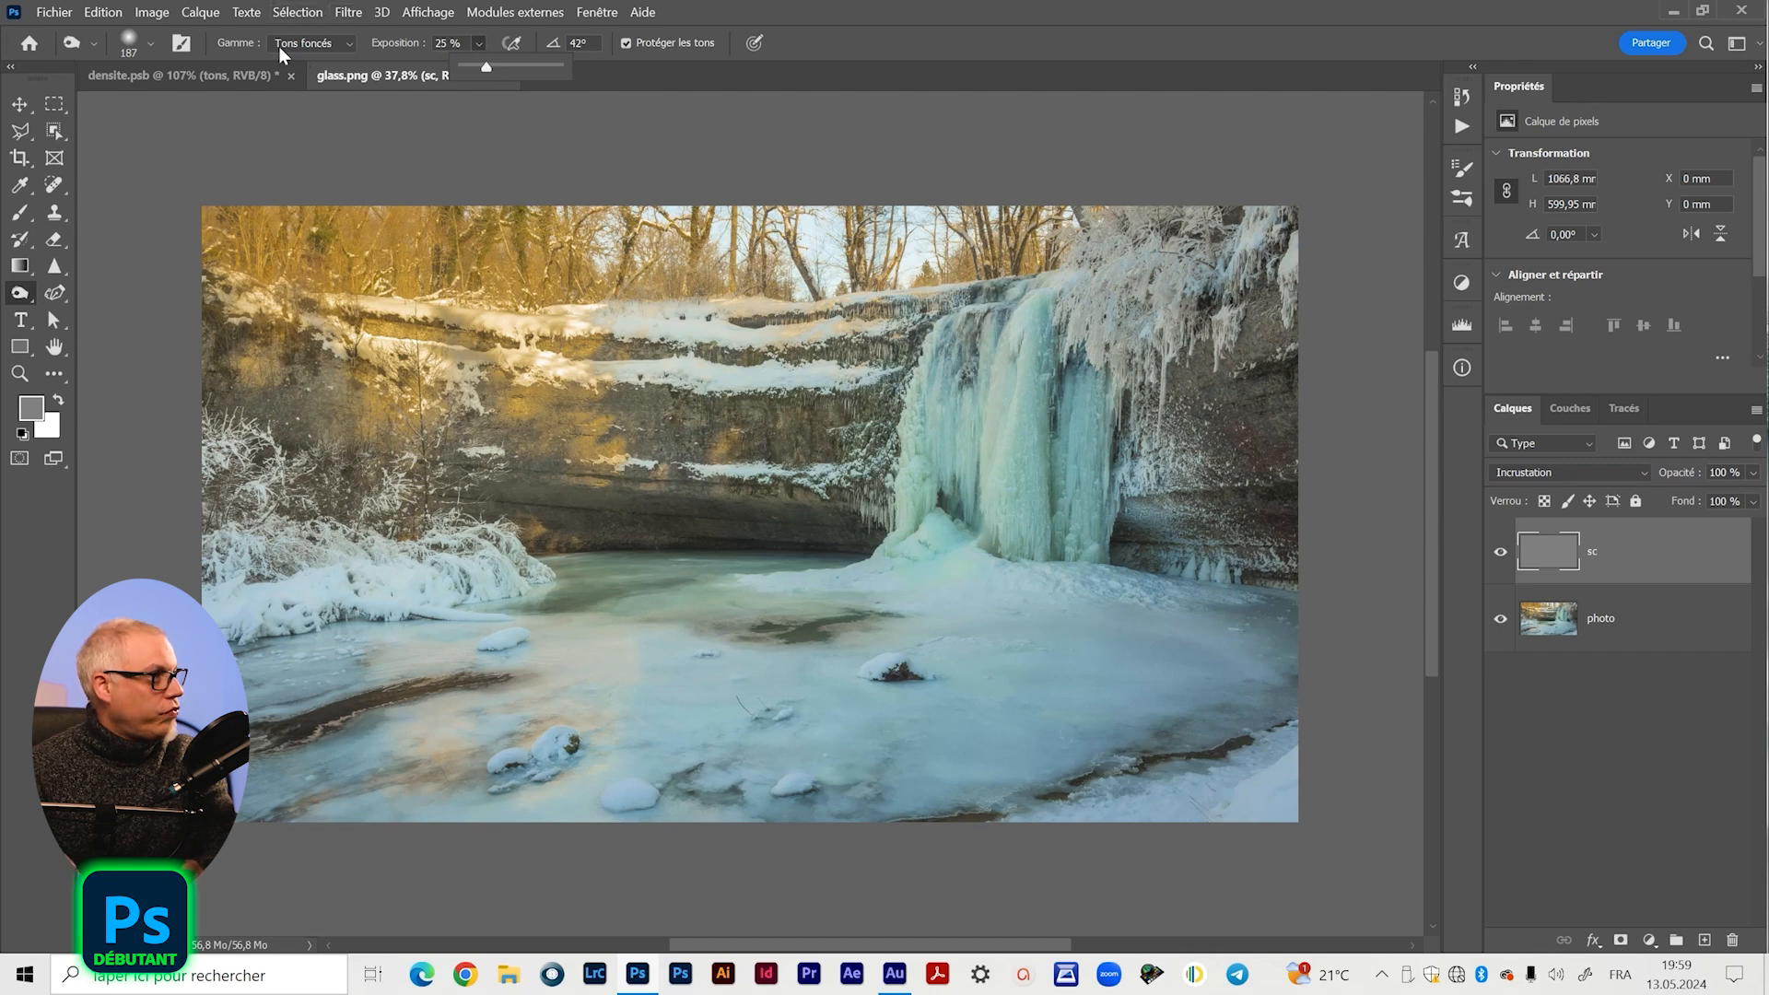
pyautogui.click(23, 294)
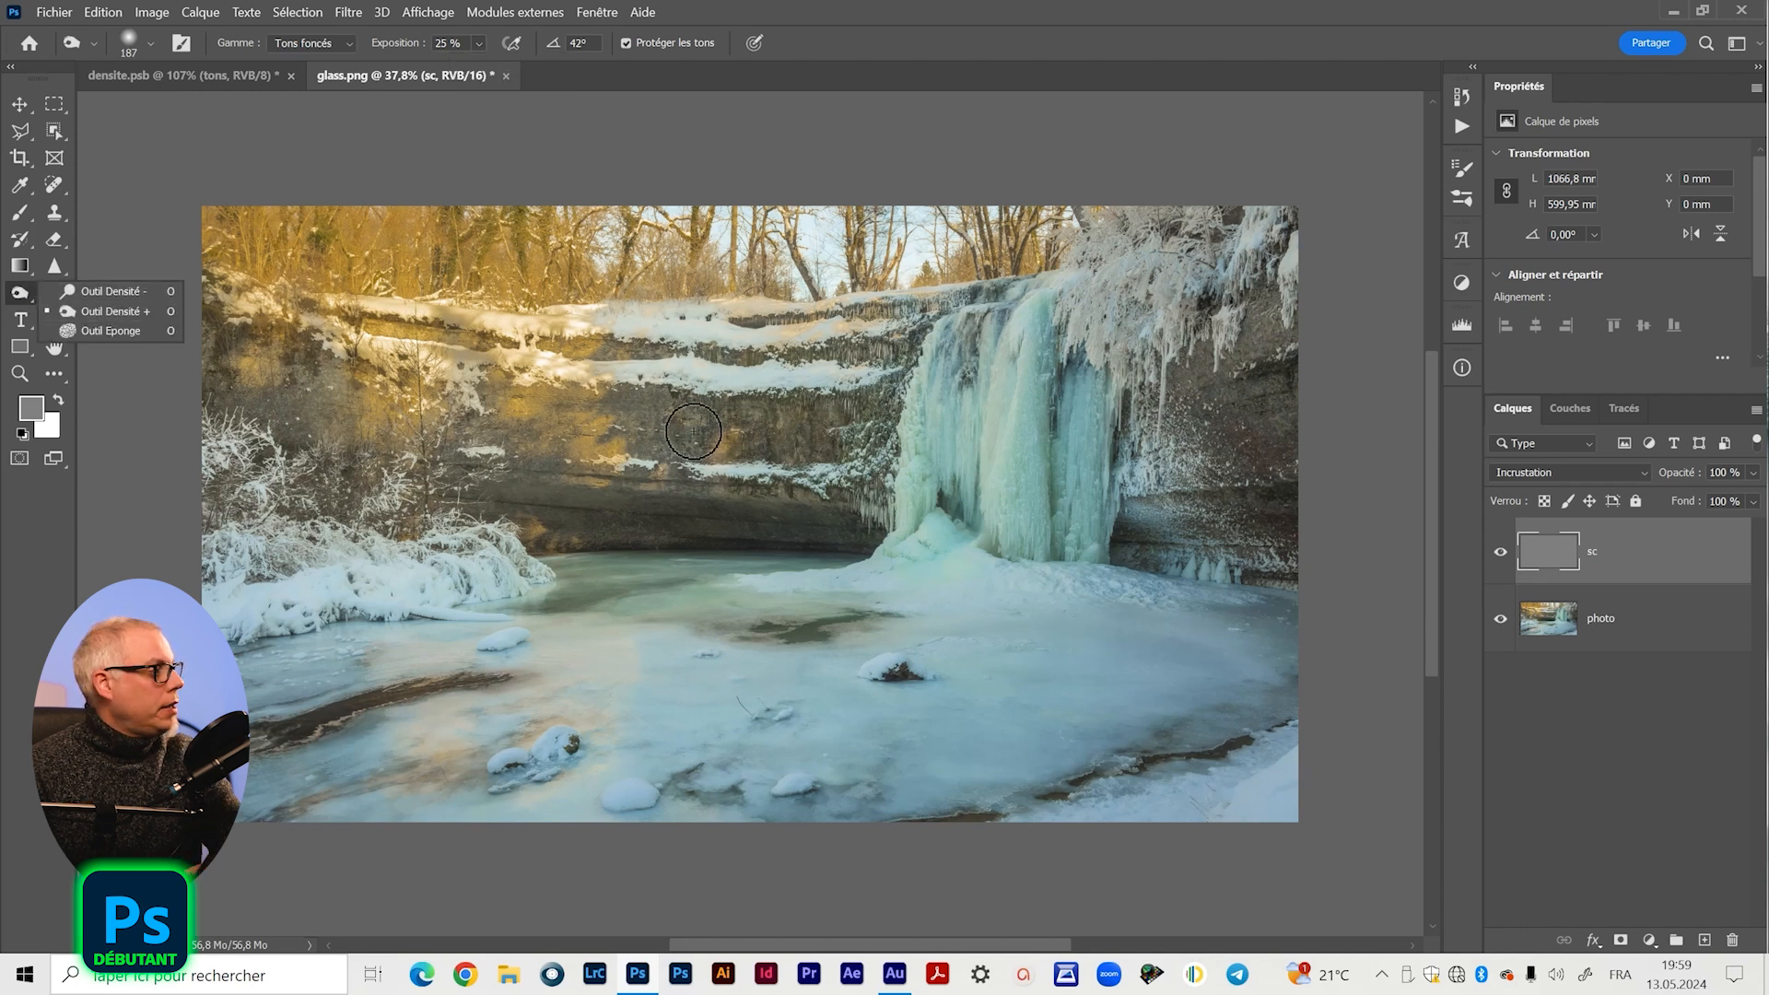
pyautogui.click(1048, 510)
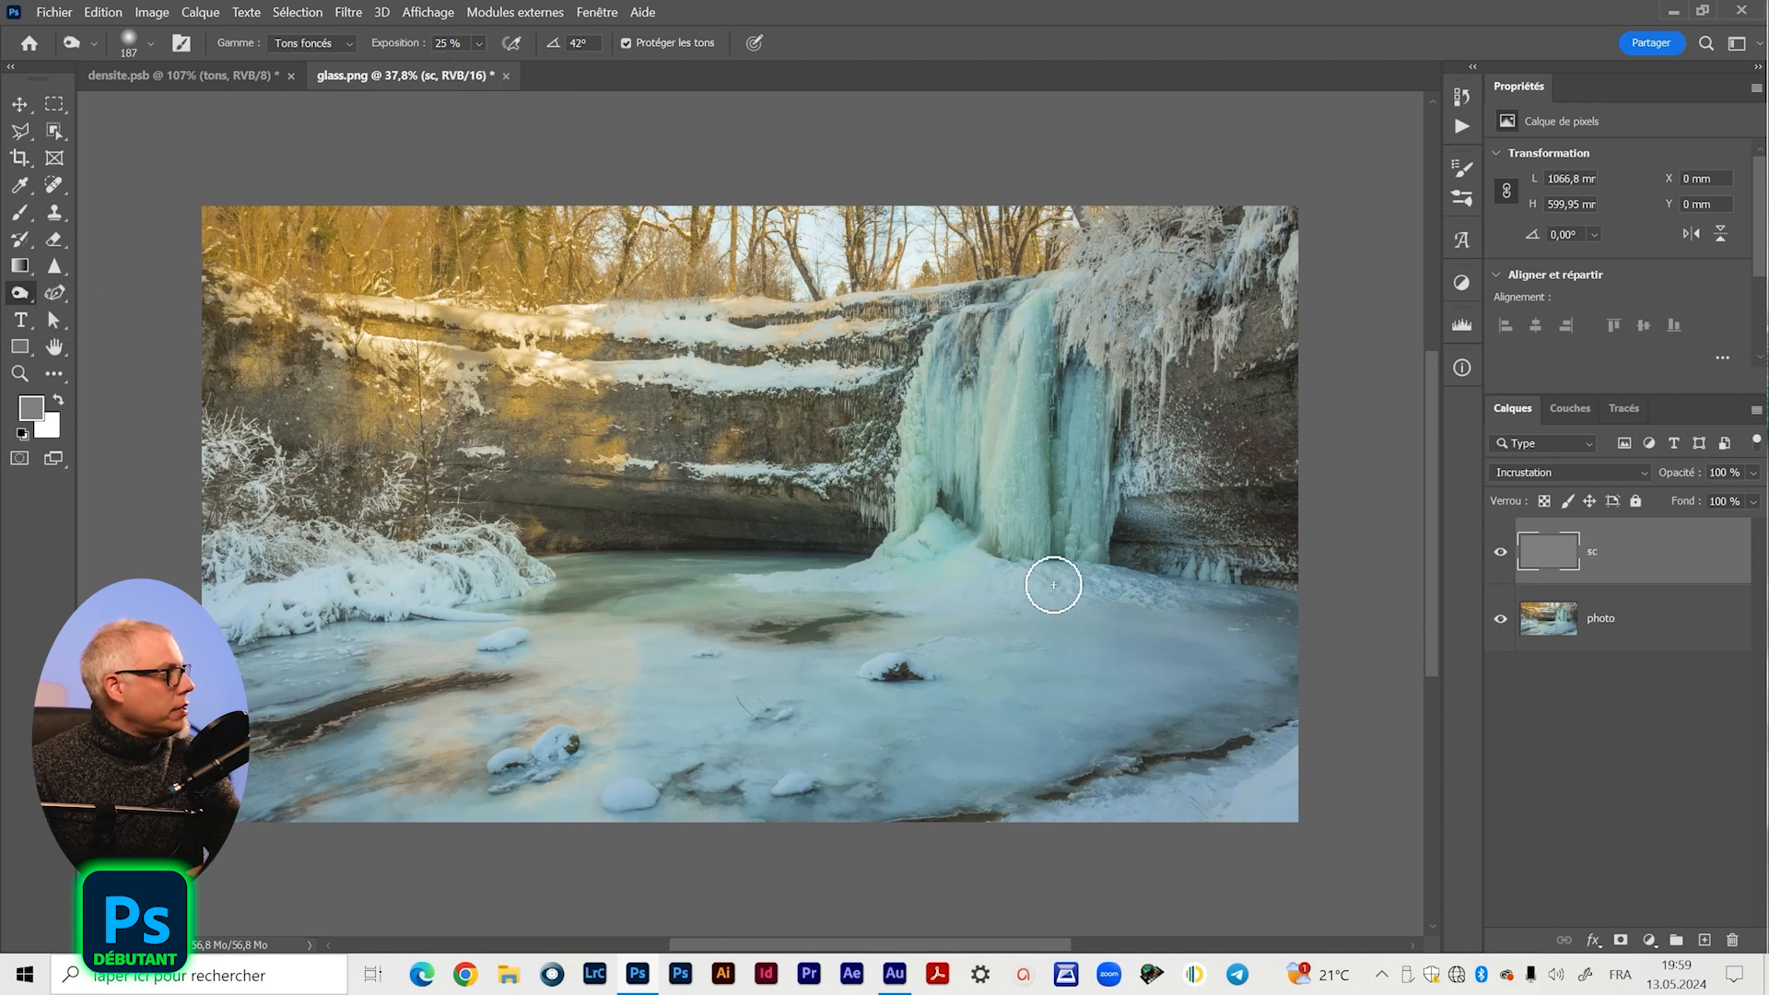
pyautogui.moveTo(1072, 370)
pyautogui.mouseDown()
pyautogui.moveTo(1058, 509)
pyautogui.moveTo(1059, 443)
pyautogui.moveTo(1098, 446)
pyautogui.mouseUp()
# - Burn the remaining shadow areas of the frozen waterfall and the dark rock hollow beside it on the sc layer
pyautogui.press('z')
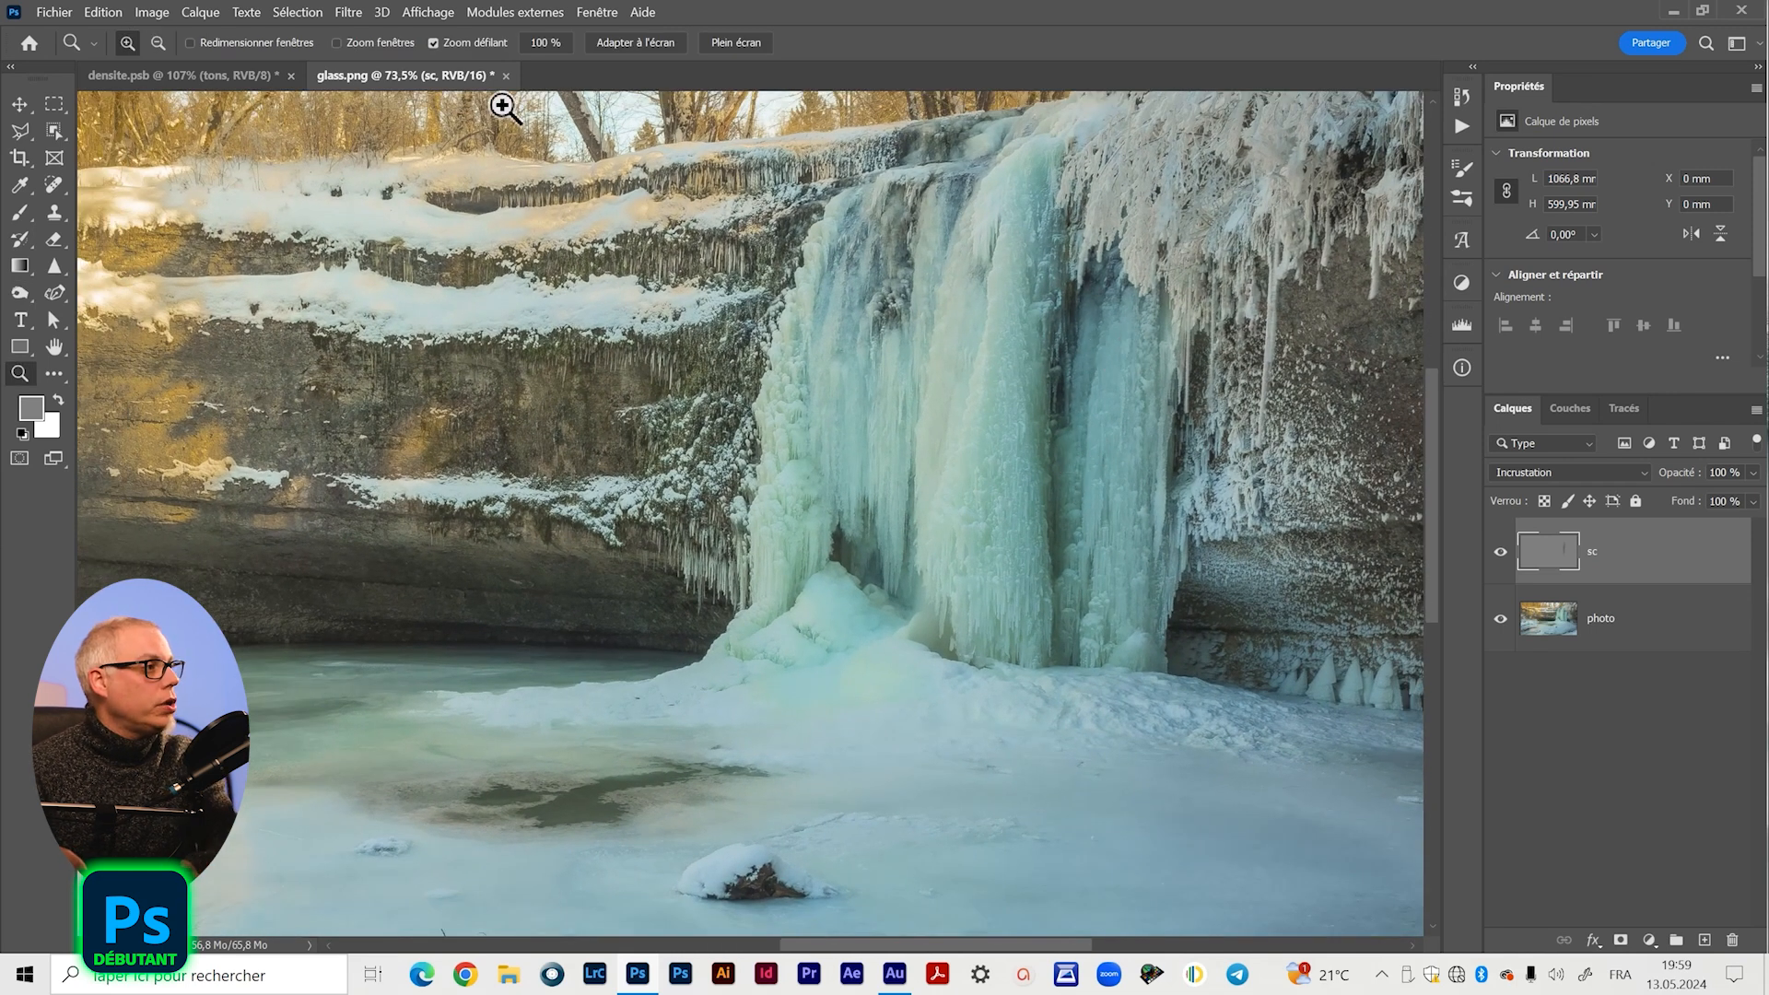
pyautogui.click(20, 293)
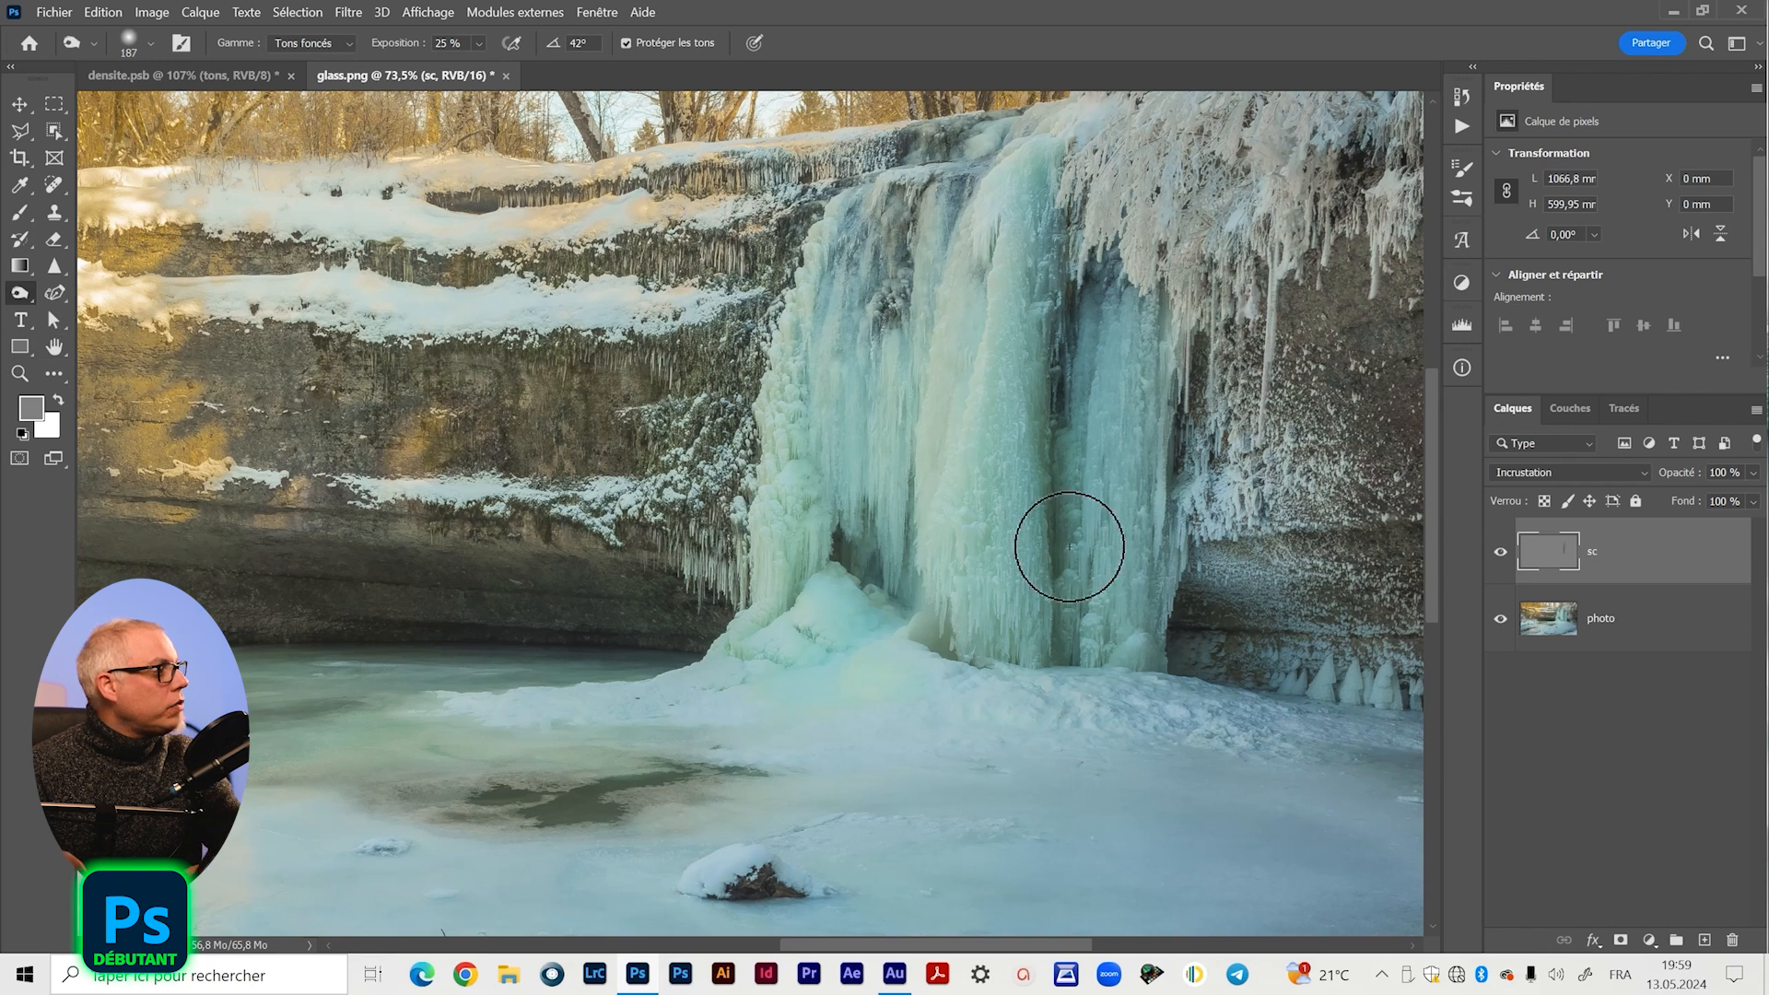
pyautogui.moveTo(1061, 222)
pyautogui.mouseDown()
pyautogui.moveTo(1065, 641)
pyautogui.moveTo(1057, 601)
pyautogui.moveTo(830, 499)
pyautogui.moveTo(794, 594)
pyautogui.moveTo(848, 531)
pyautogui.mouseUp()
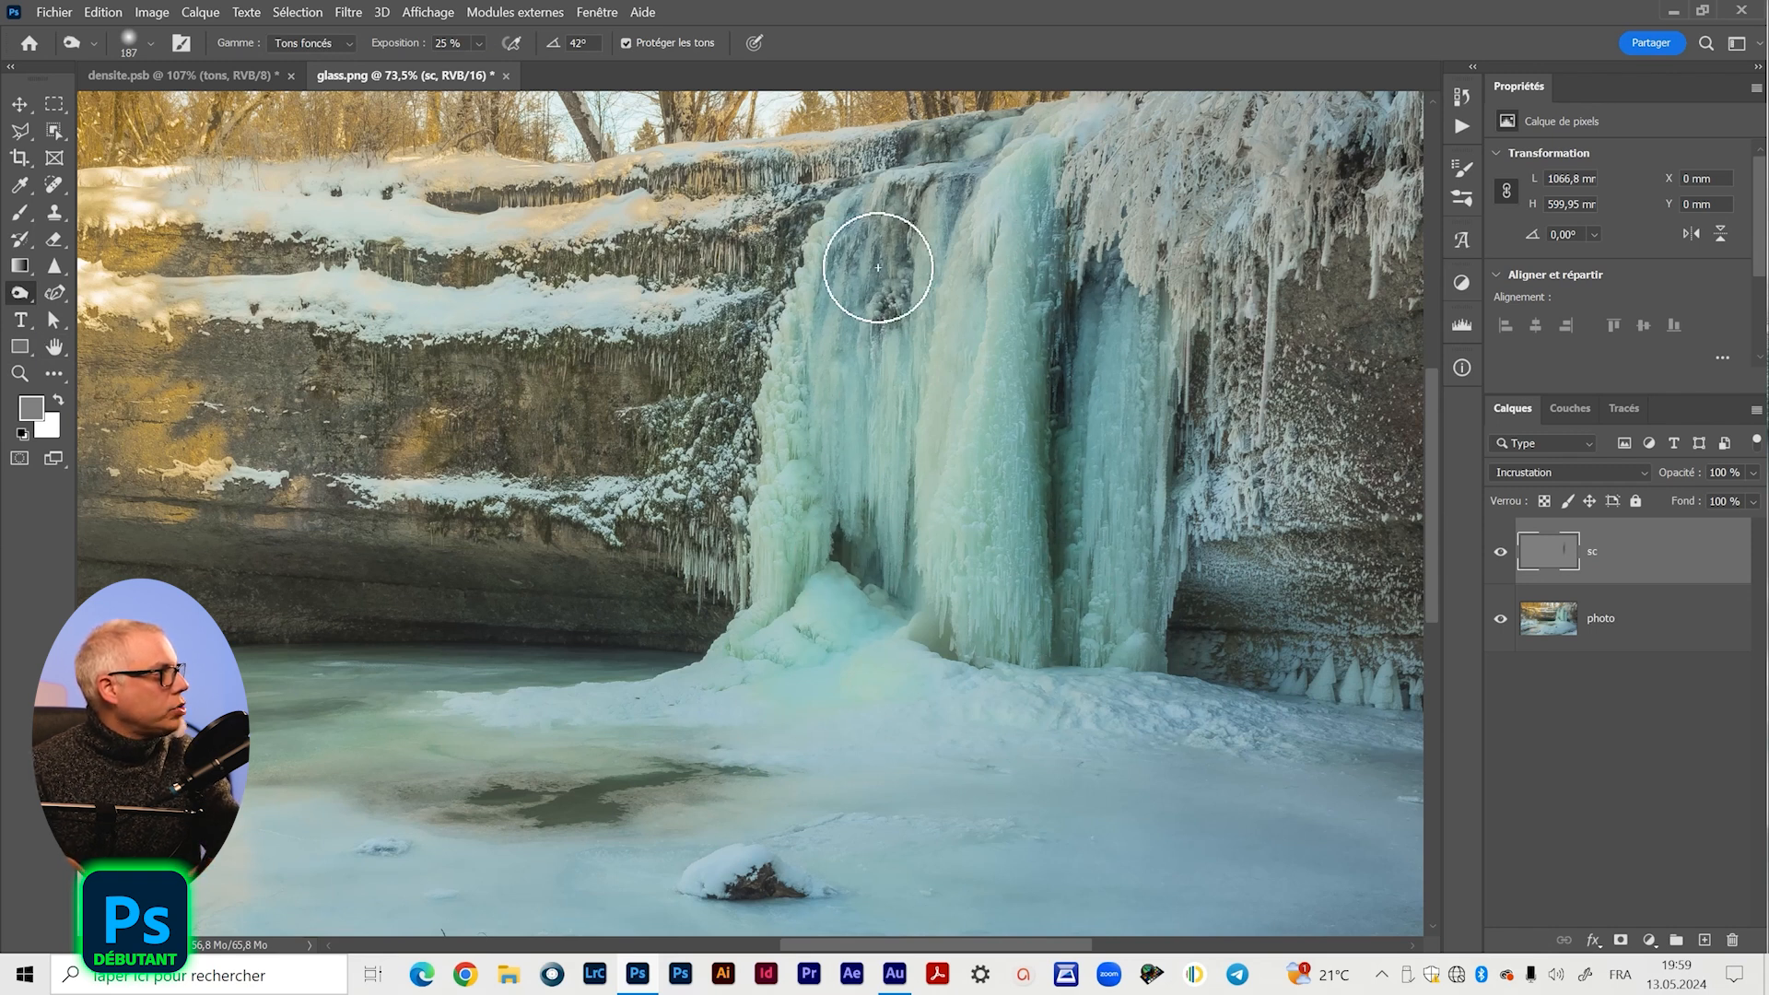
pyautogui.moveTo(908, 439)
pyautogui.mouseDown()
pyautogui.moveTo(1054, 541)
pyautogui.moveTo(889, 472)
pyautogui.moveTo(871, 485)
pyautogui.mouseUp()
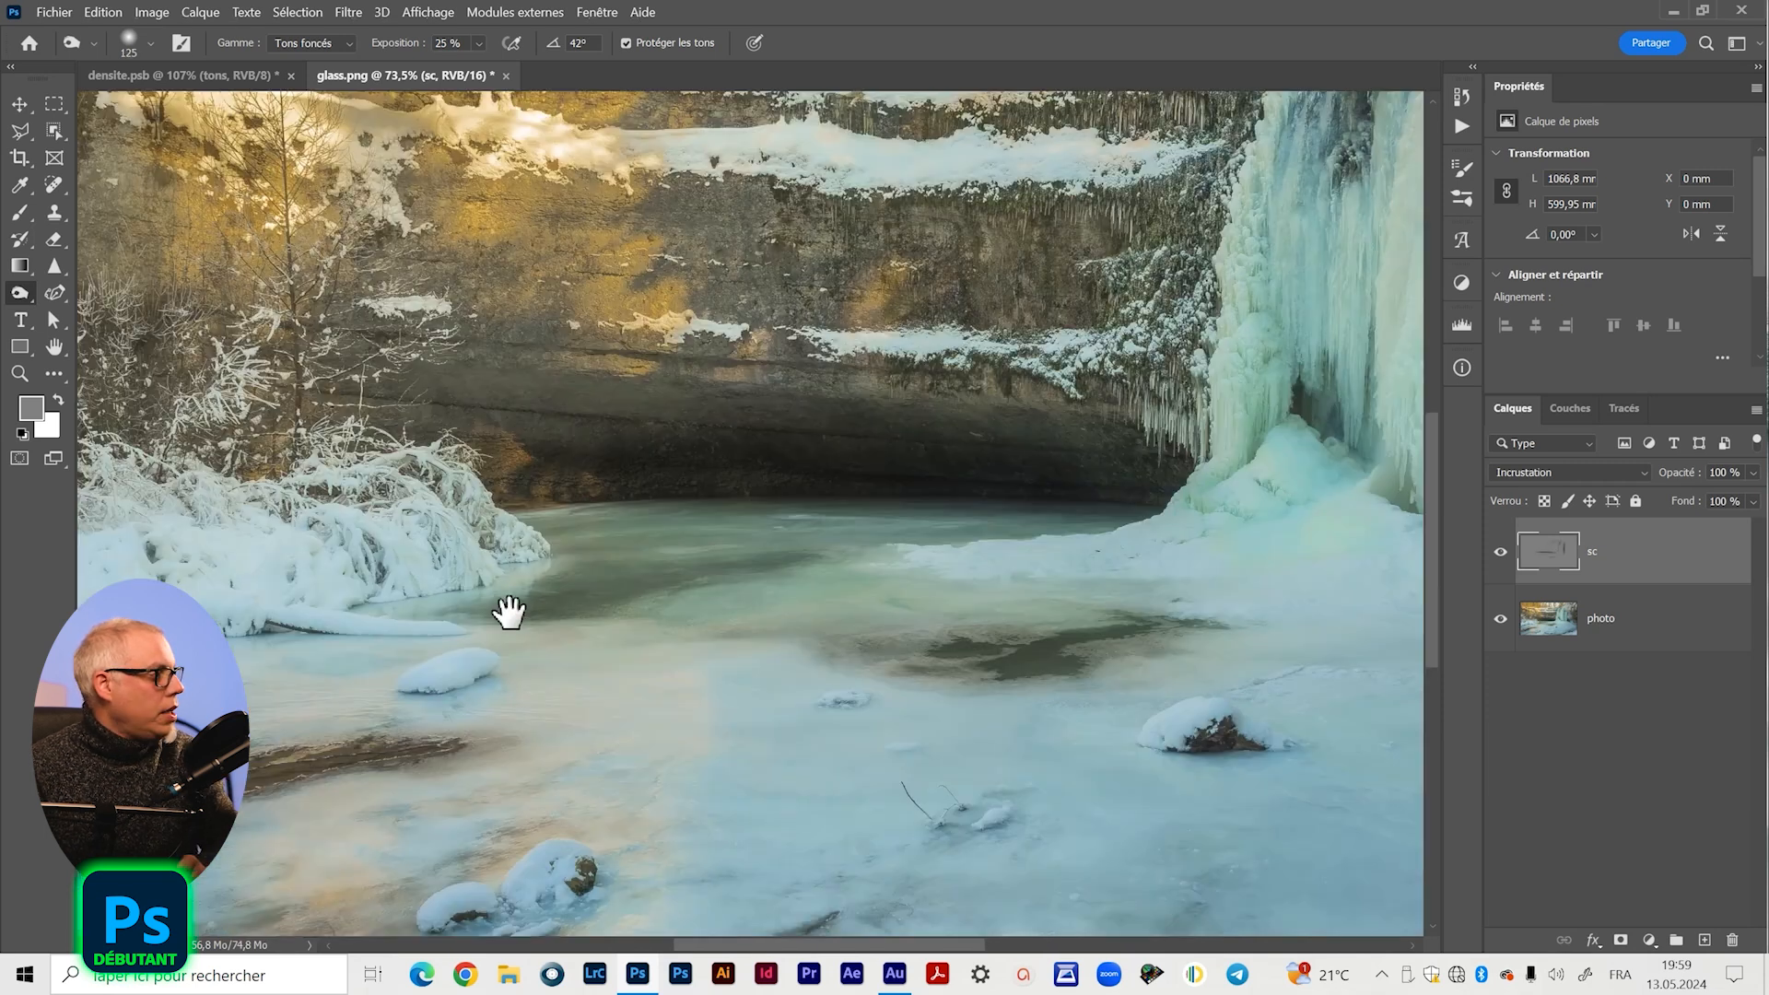
# - Dodge the snow bank below the bushes using the Densité - tool with the Tons clairs range and 21% exposure
pyautogui.moveTo(606, 644); pyautogui.dragTo(1146, 562)
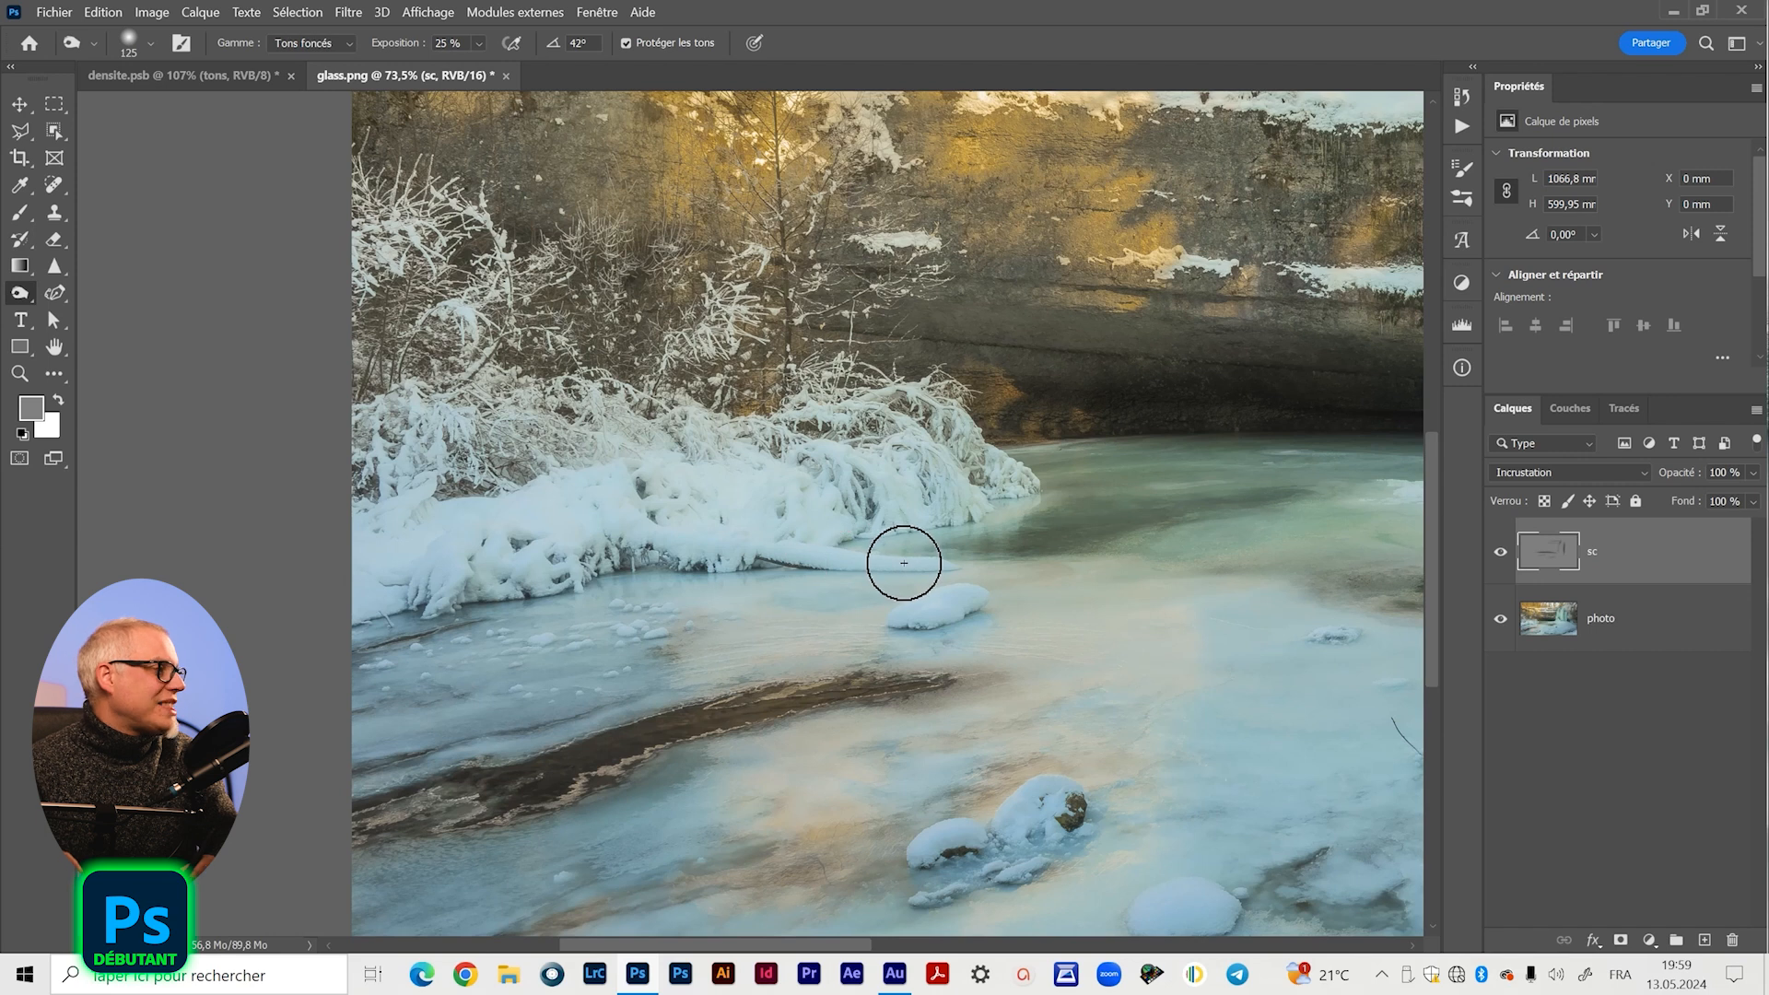
pyautogui.click(22, 297)
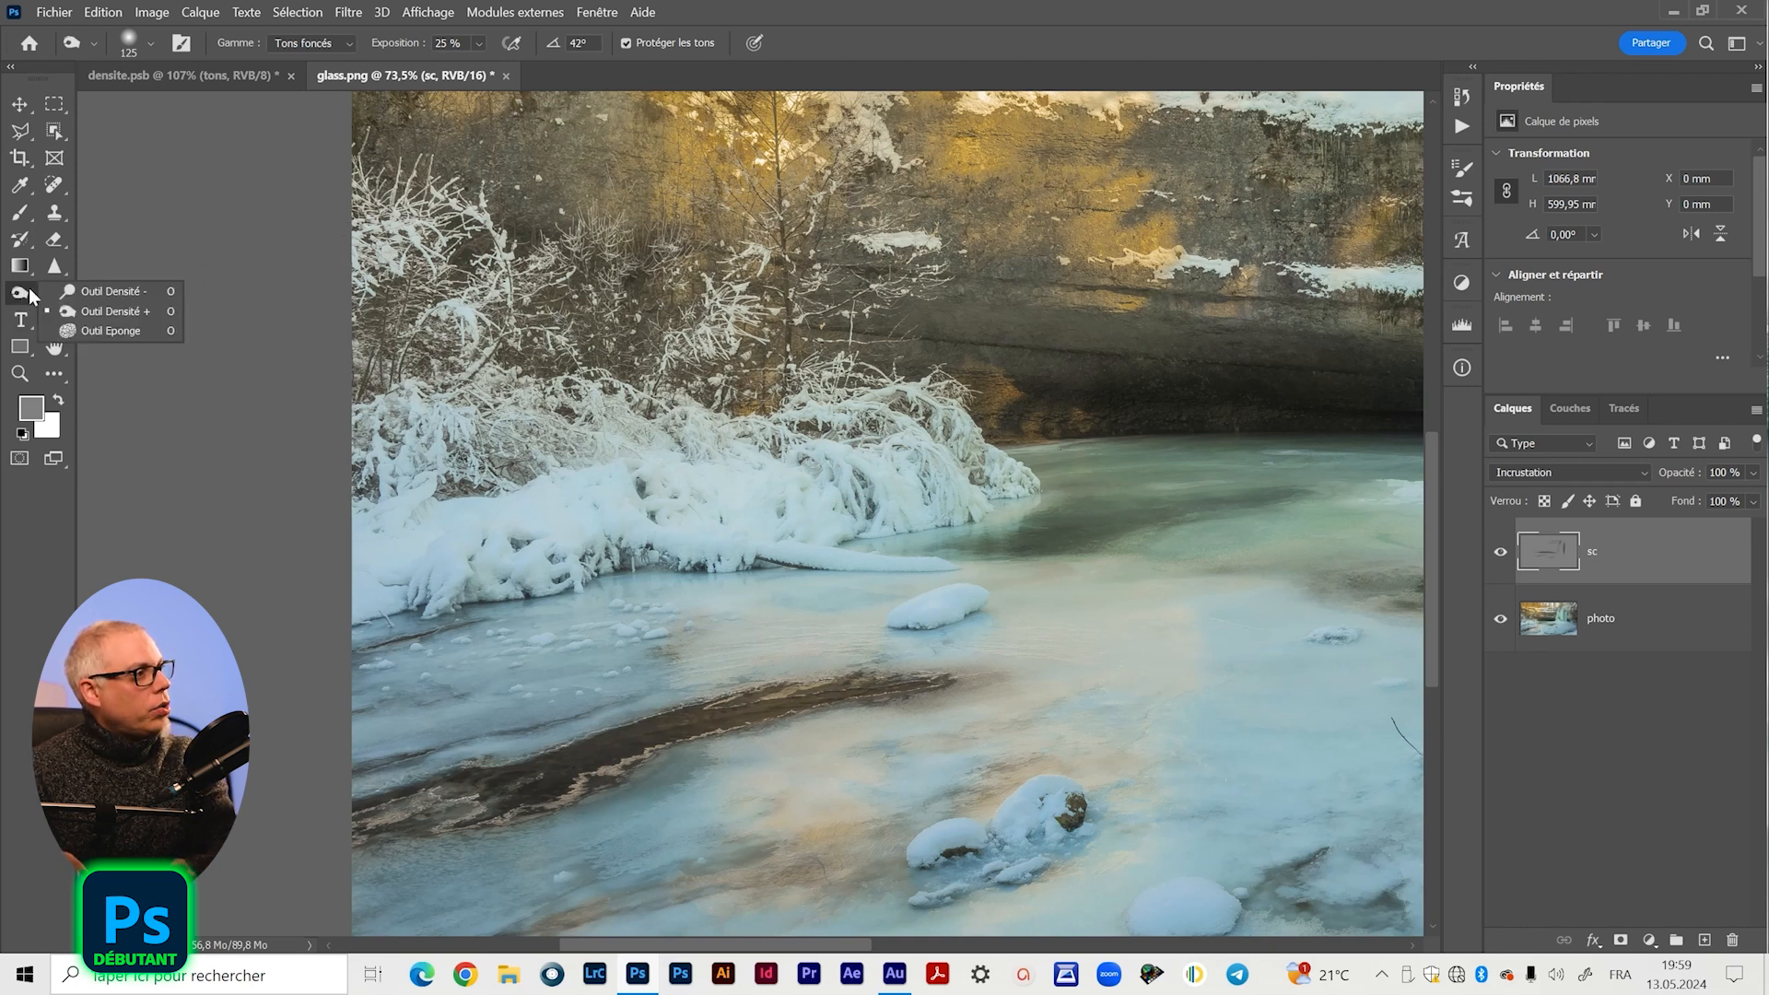
pyautogui.click(93, 291)
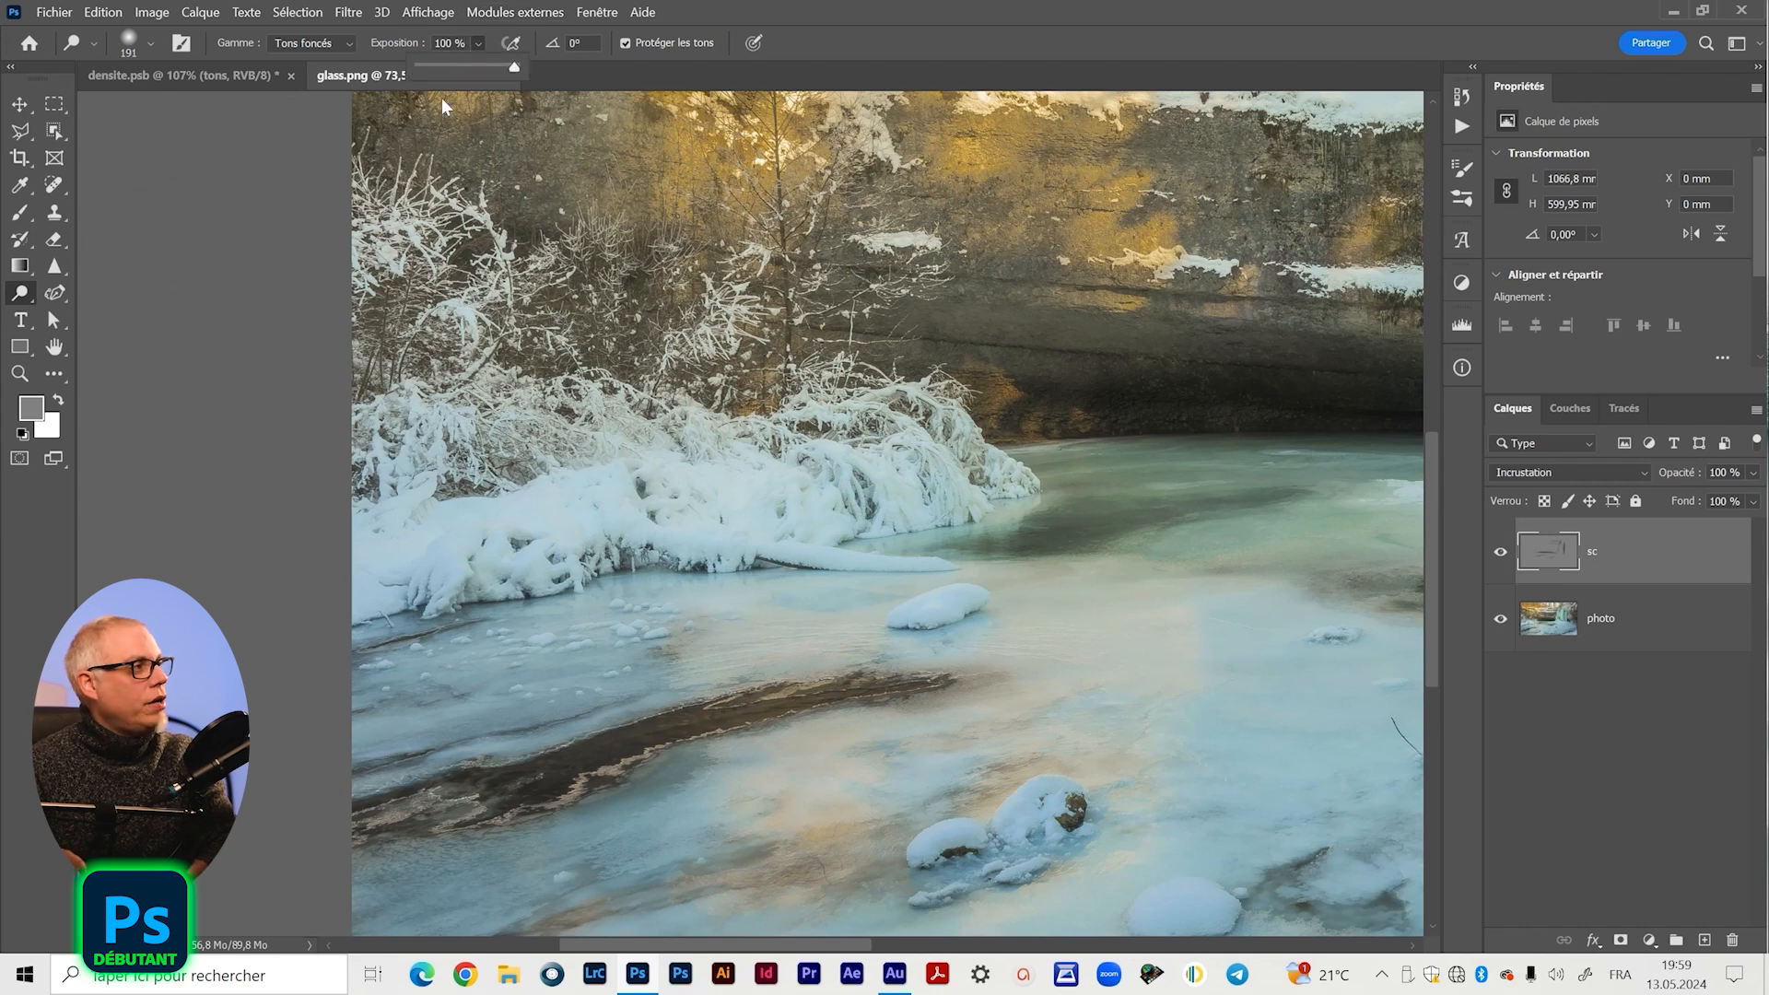
pyautogui.moveTo(426, 65); pyautogui.dragTo(441, 62)
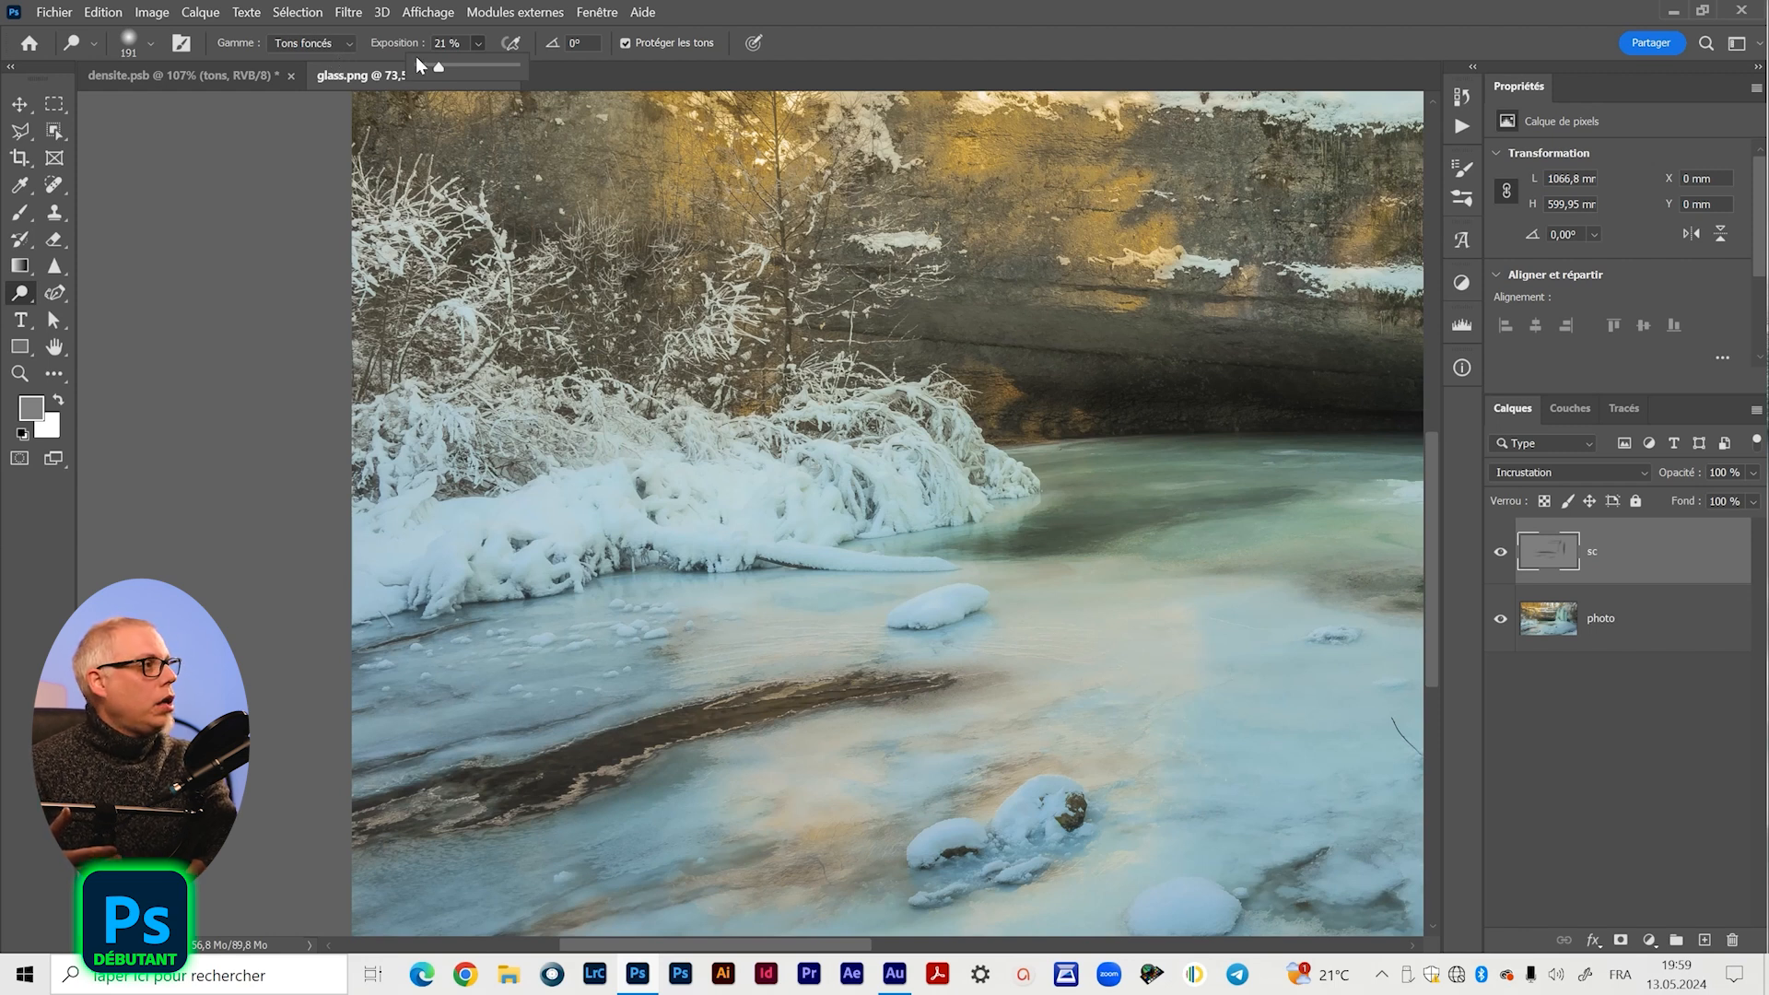
pyautogui.rightClick(18, 297)
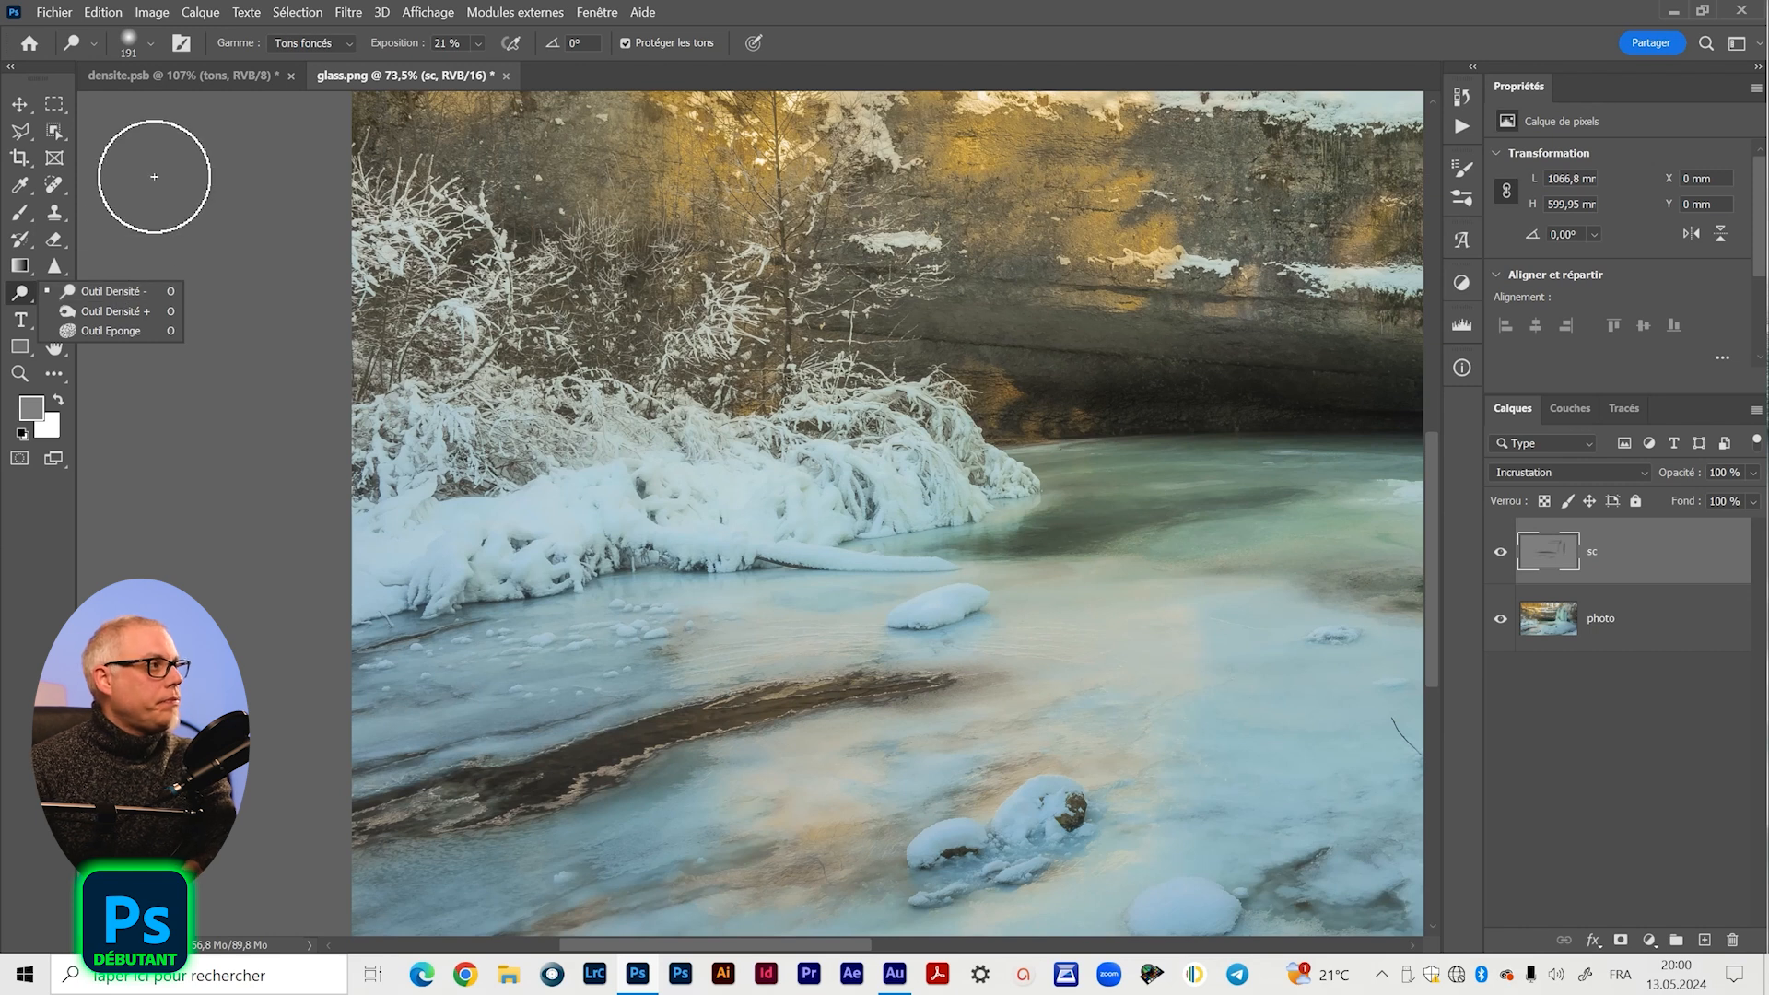
pyautogui.click(19, 297)
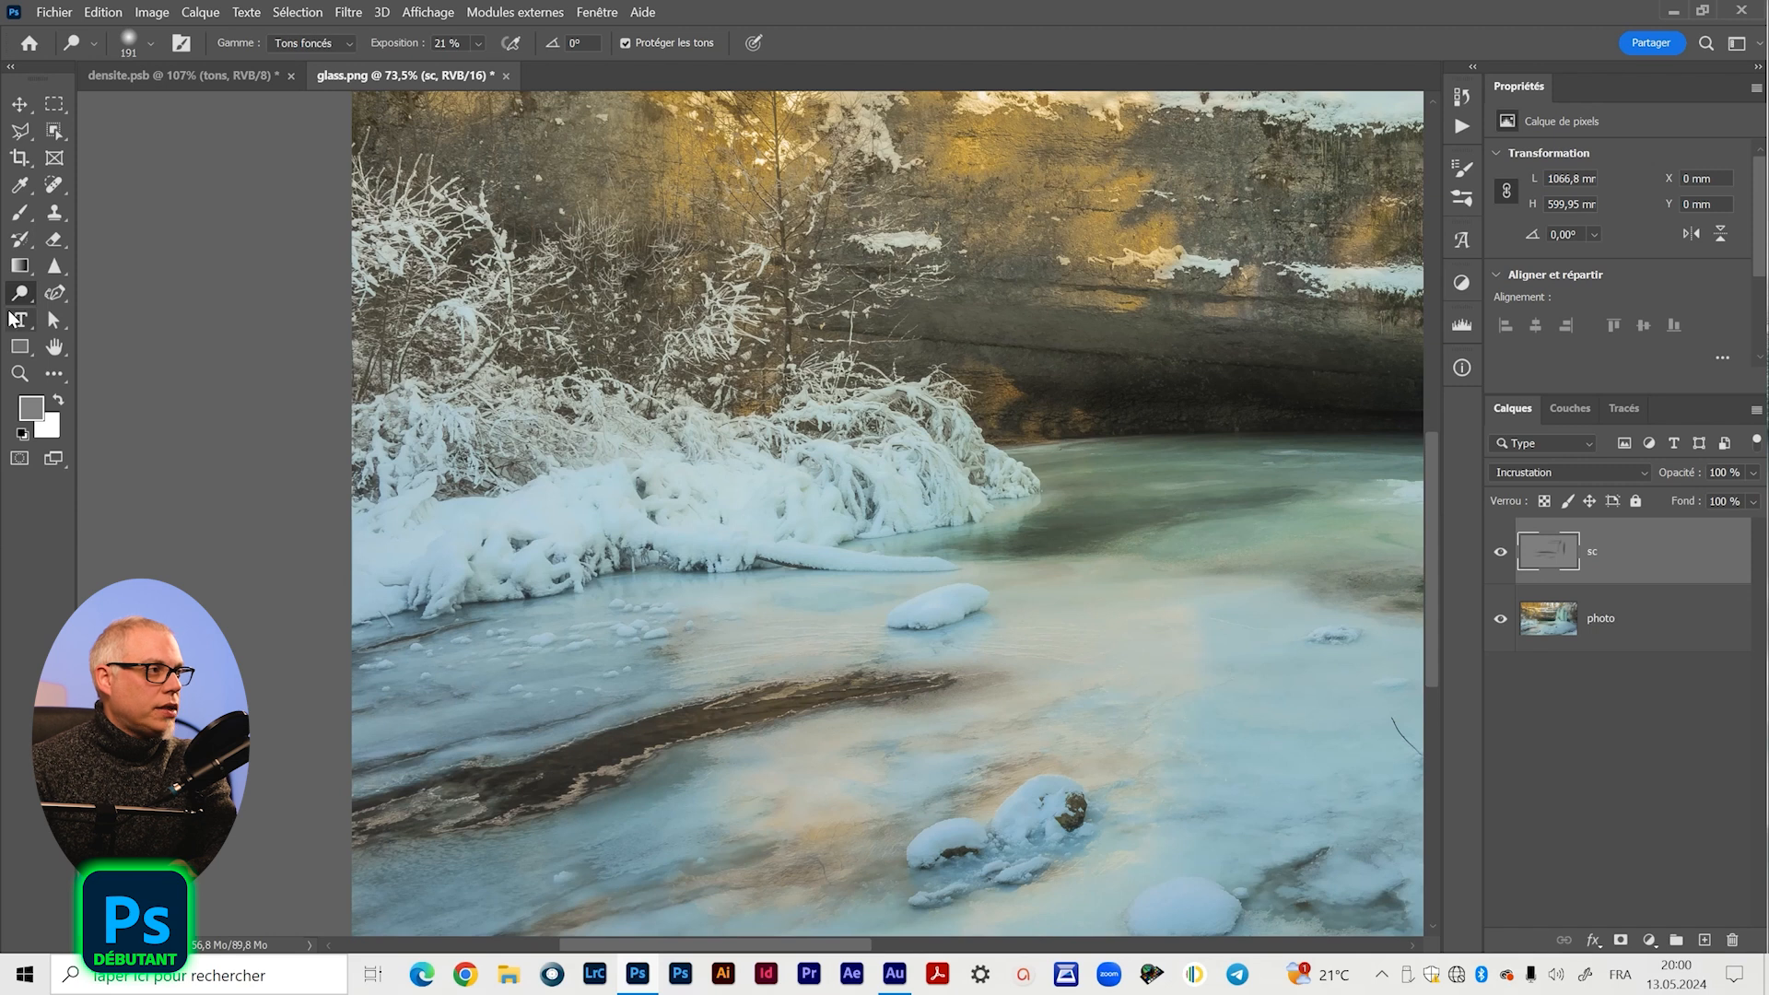
pyautogui.click(273, 43)
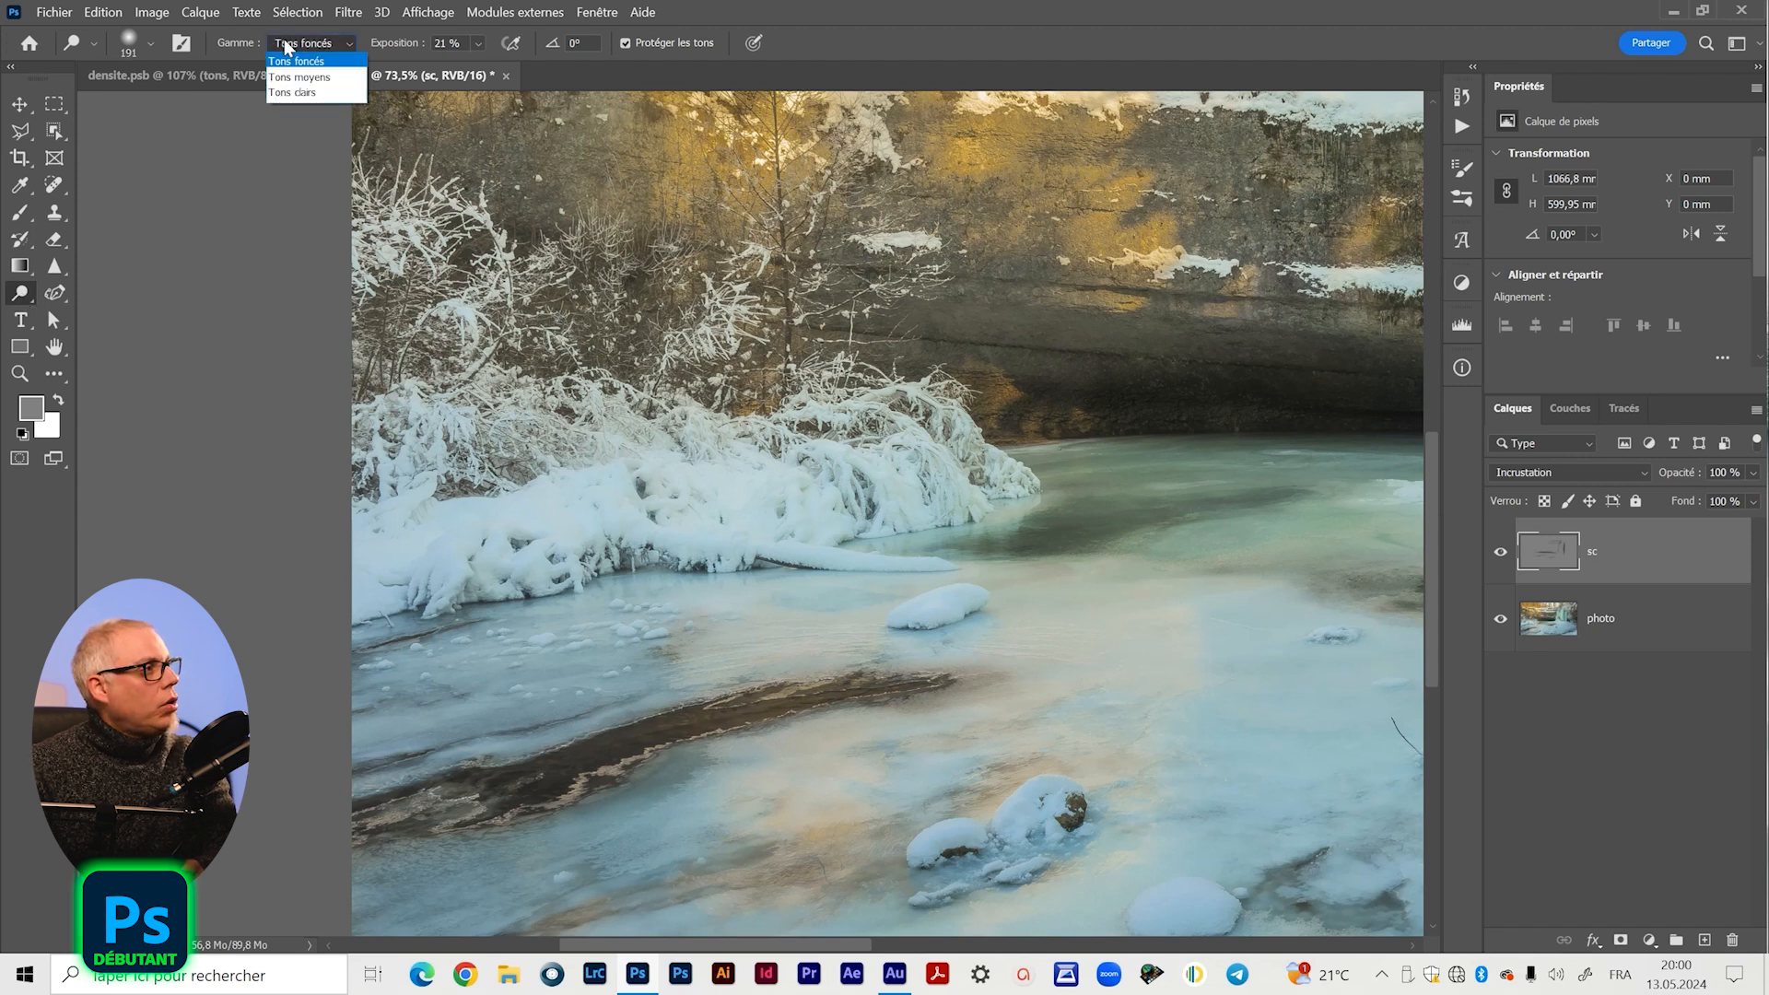
pyautogui.click(288, 90)
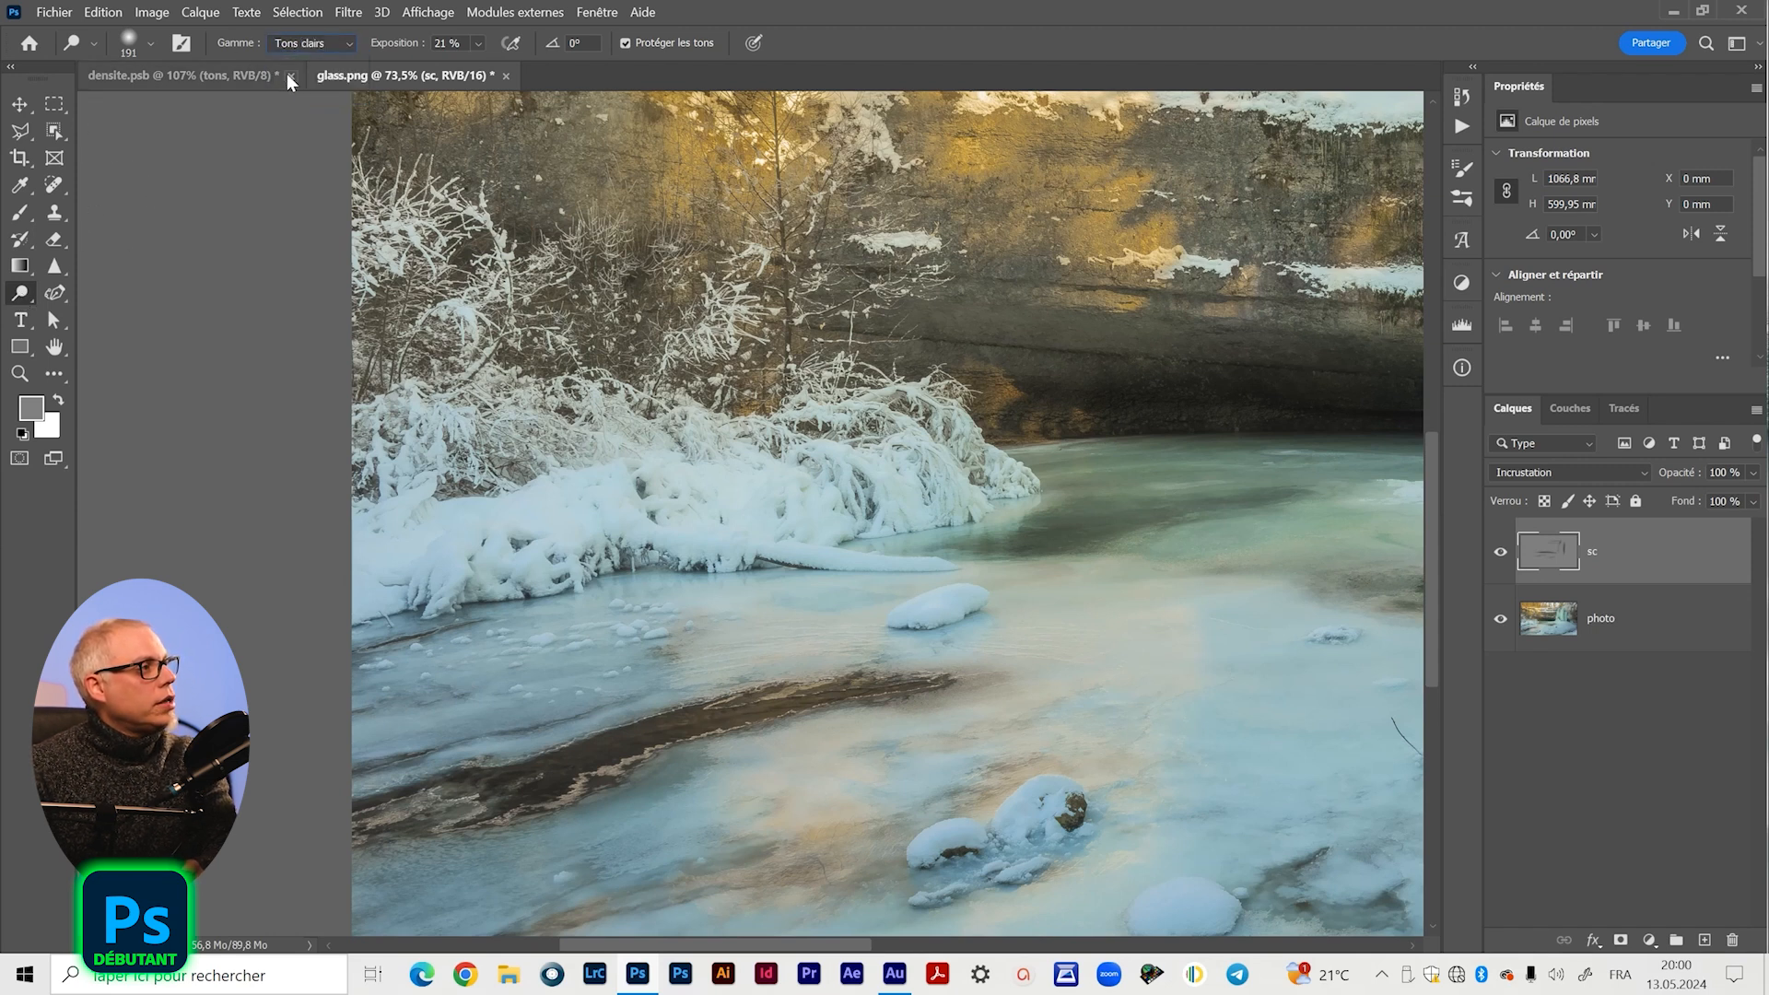
pyautogui.click(281, 43)
pyautogui.click(291, 93)
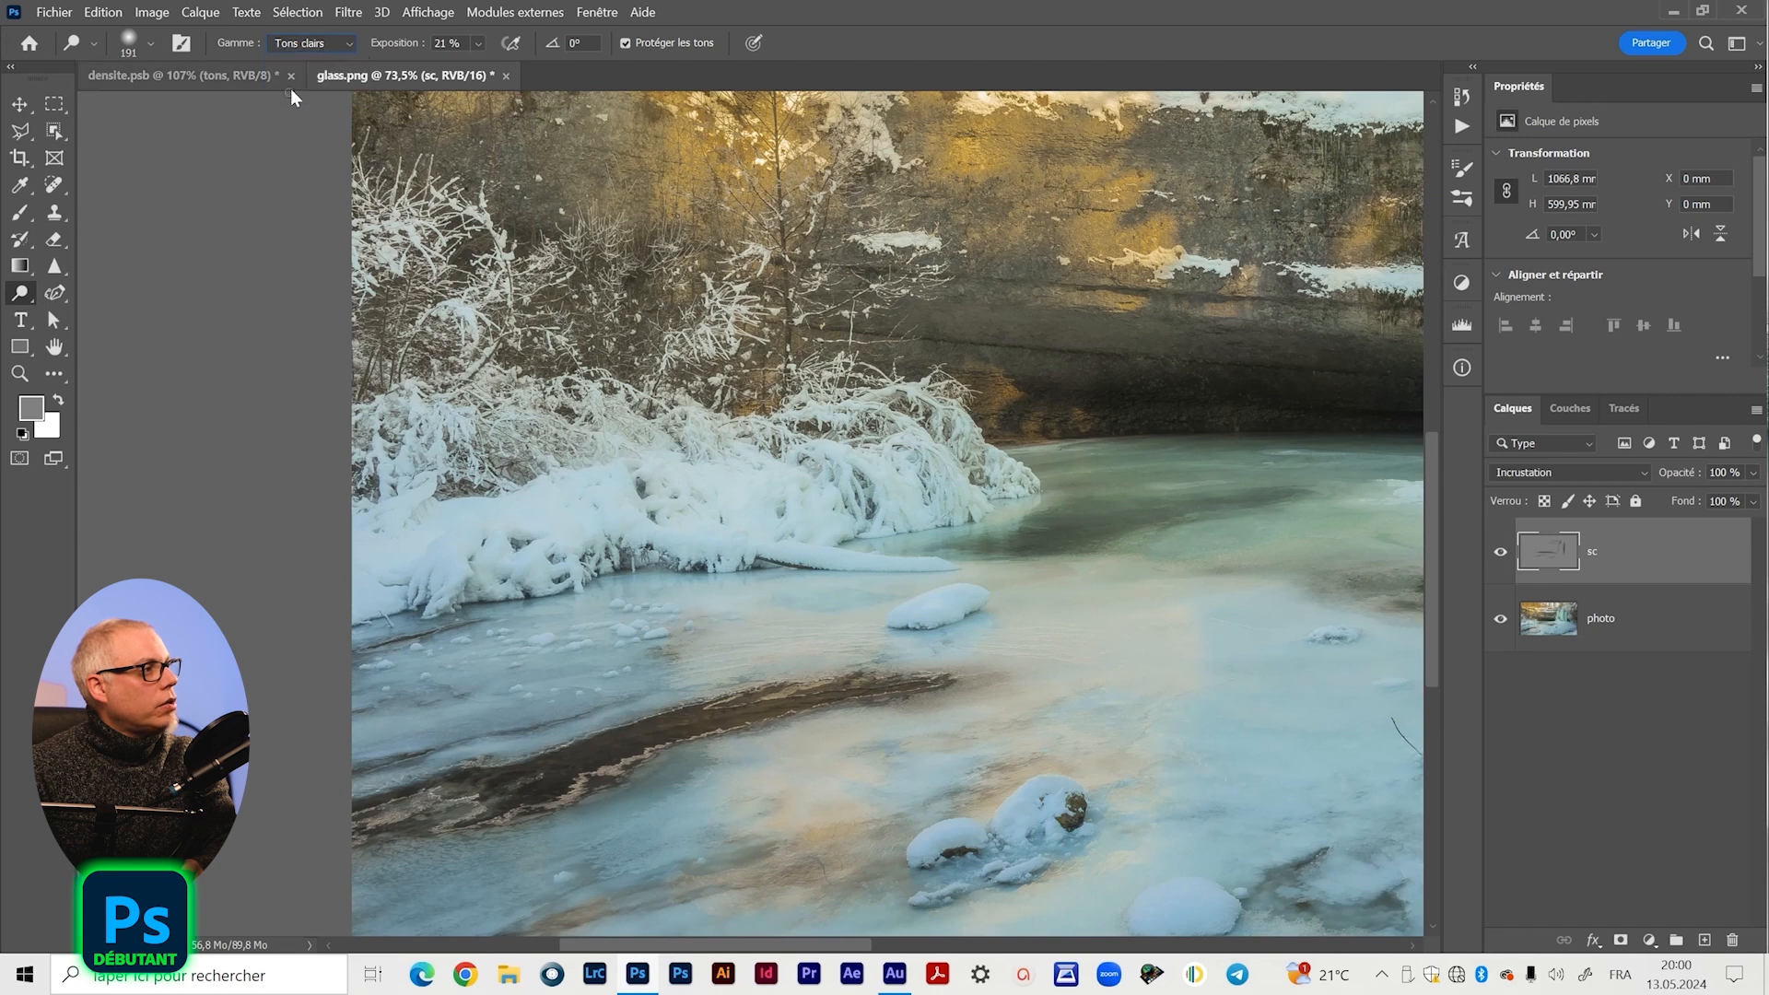
pyautogui.moveTo(745, 513)
pyautogui.mouseDown()
pyautogui.moveTo(442, 534)
pyautogui.moveTo(731, 506)
pyautogui.moveTo(386, 569)
pyautogui.moveTo(451, 534)
pyautogui.moveTo(735, 517)
pyautogui.moveTo(669, 497)
pyautogui.moveTo(470, 506)
pyautogui.moveTo(645, 483)
pyautogui.mouseUp()
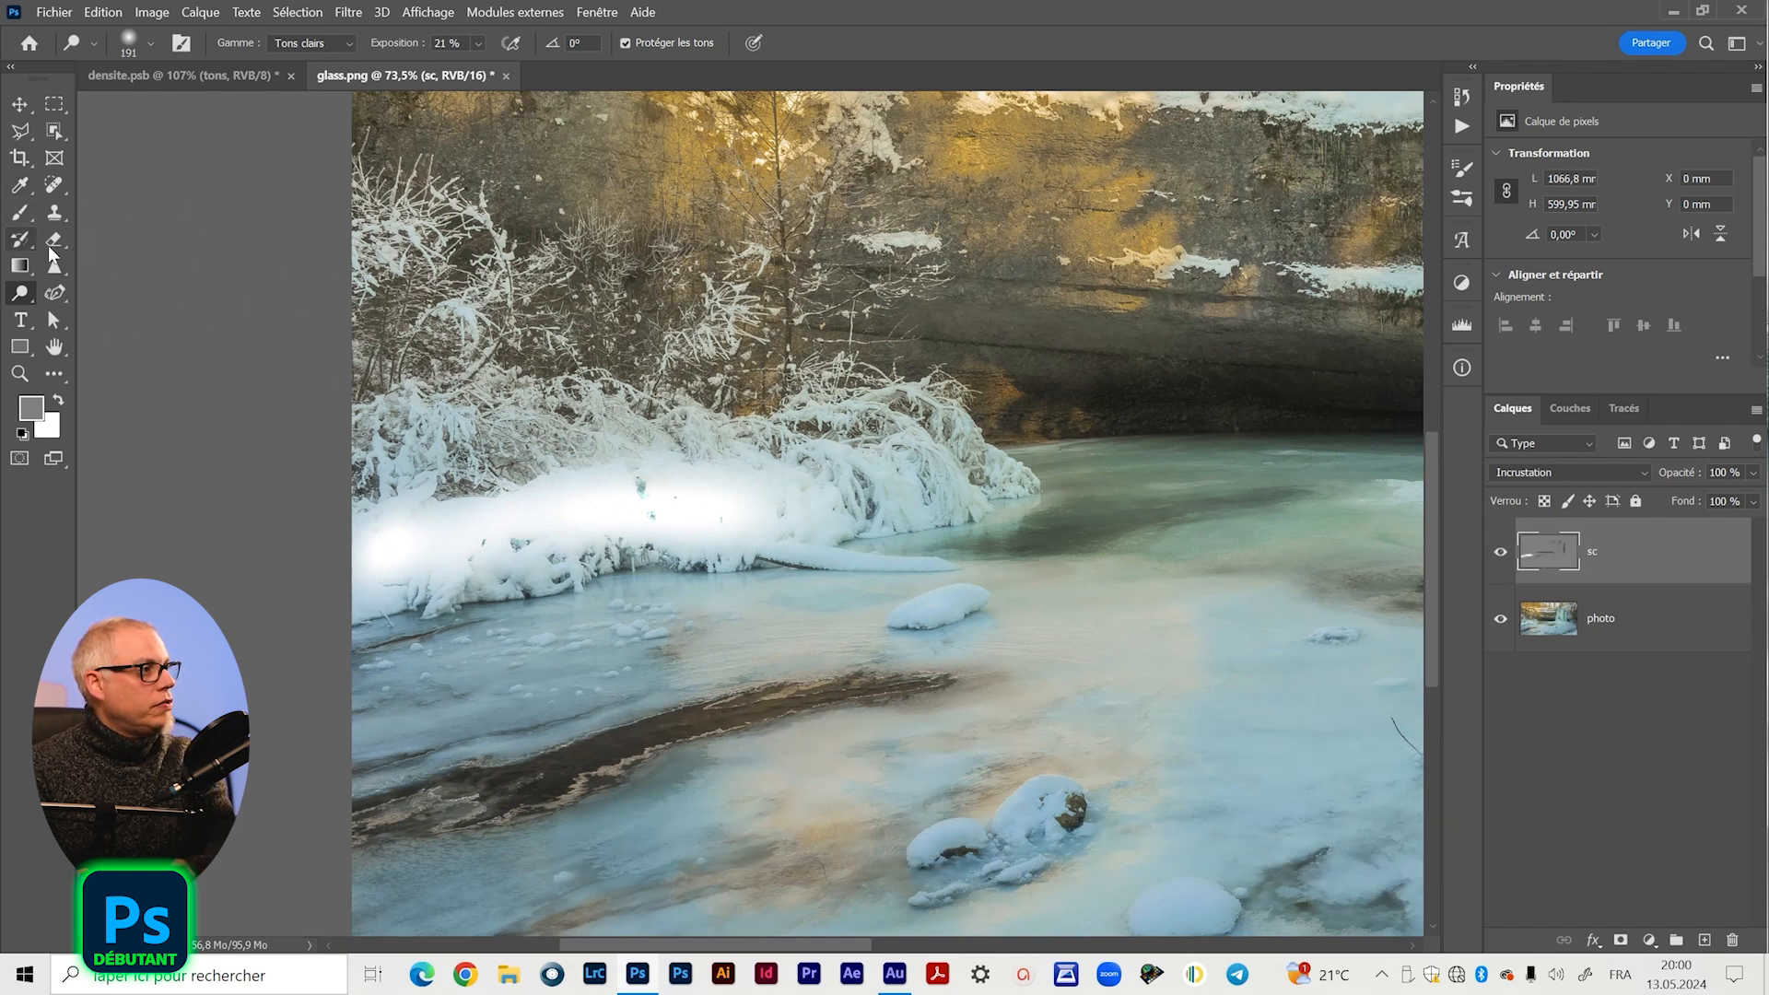
# - Paint 50% grey (808080) over the dodged snow bank on the sc layer with a size 188 brush to erase the dodging
pyautogui.click(22, 215)
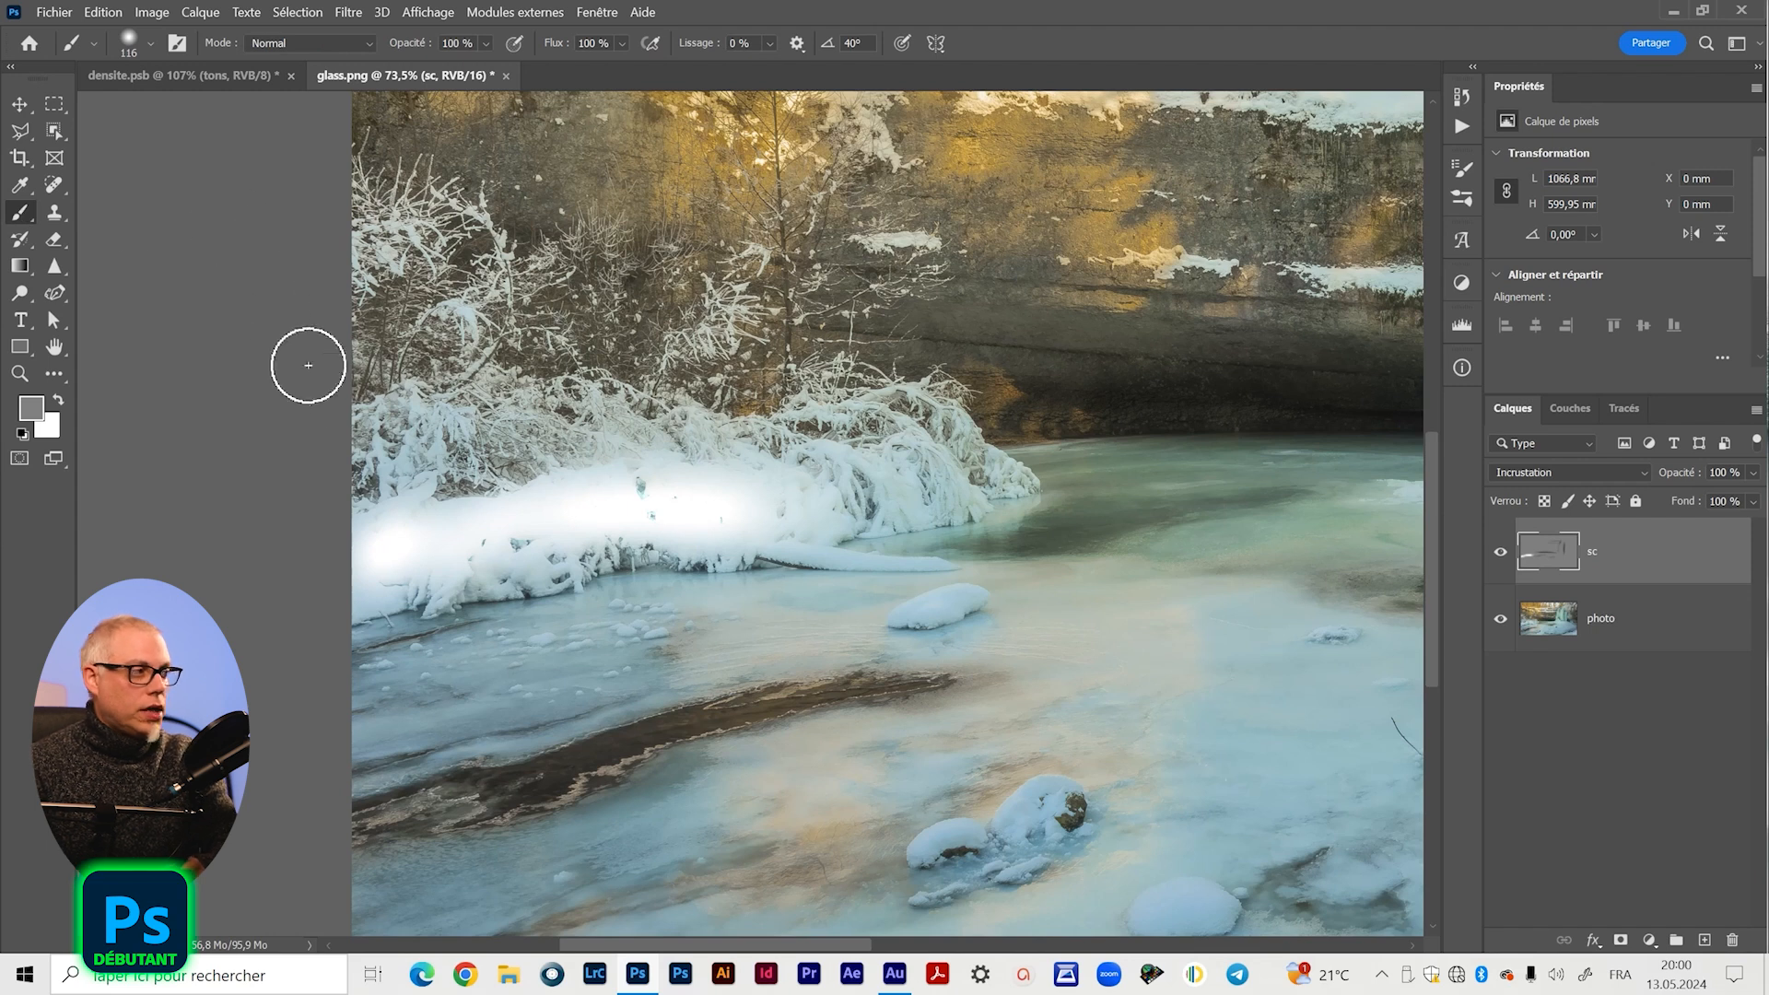
pyautogui.moveTo(472, 531); pyautogui.dragTo(503, 533)
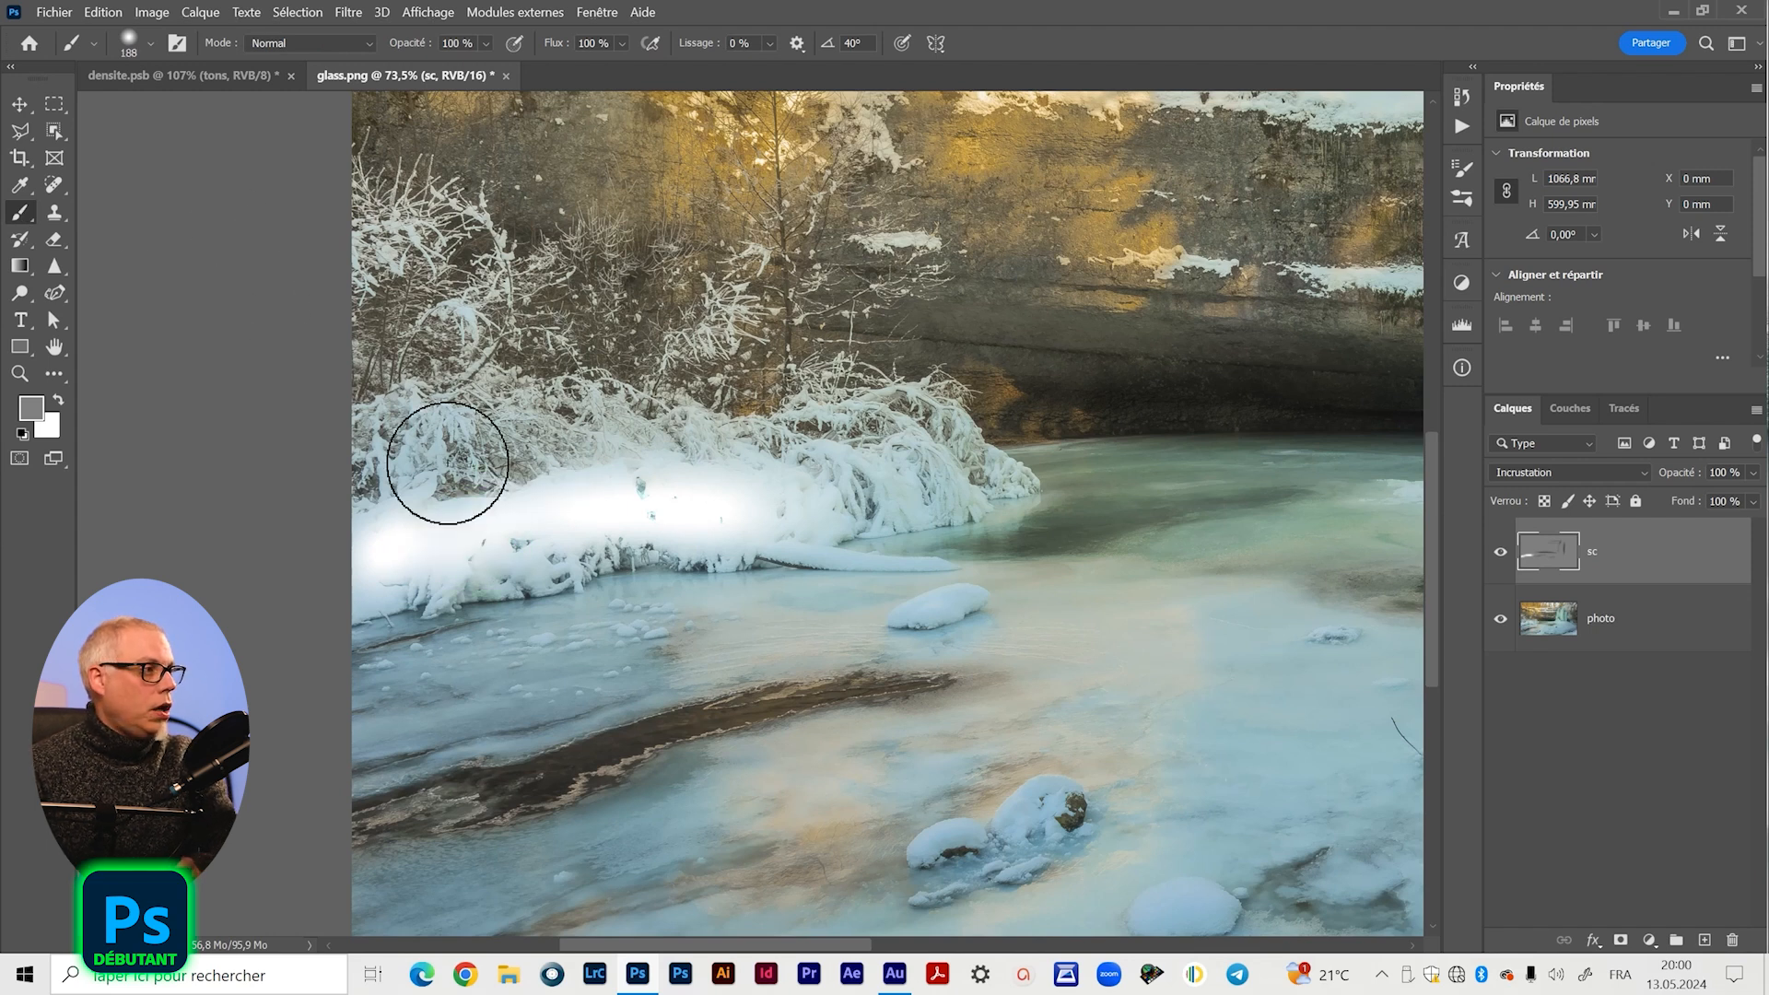
pyautogui.click(33, 408)
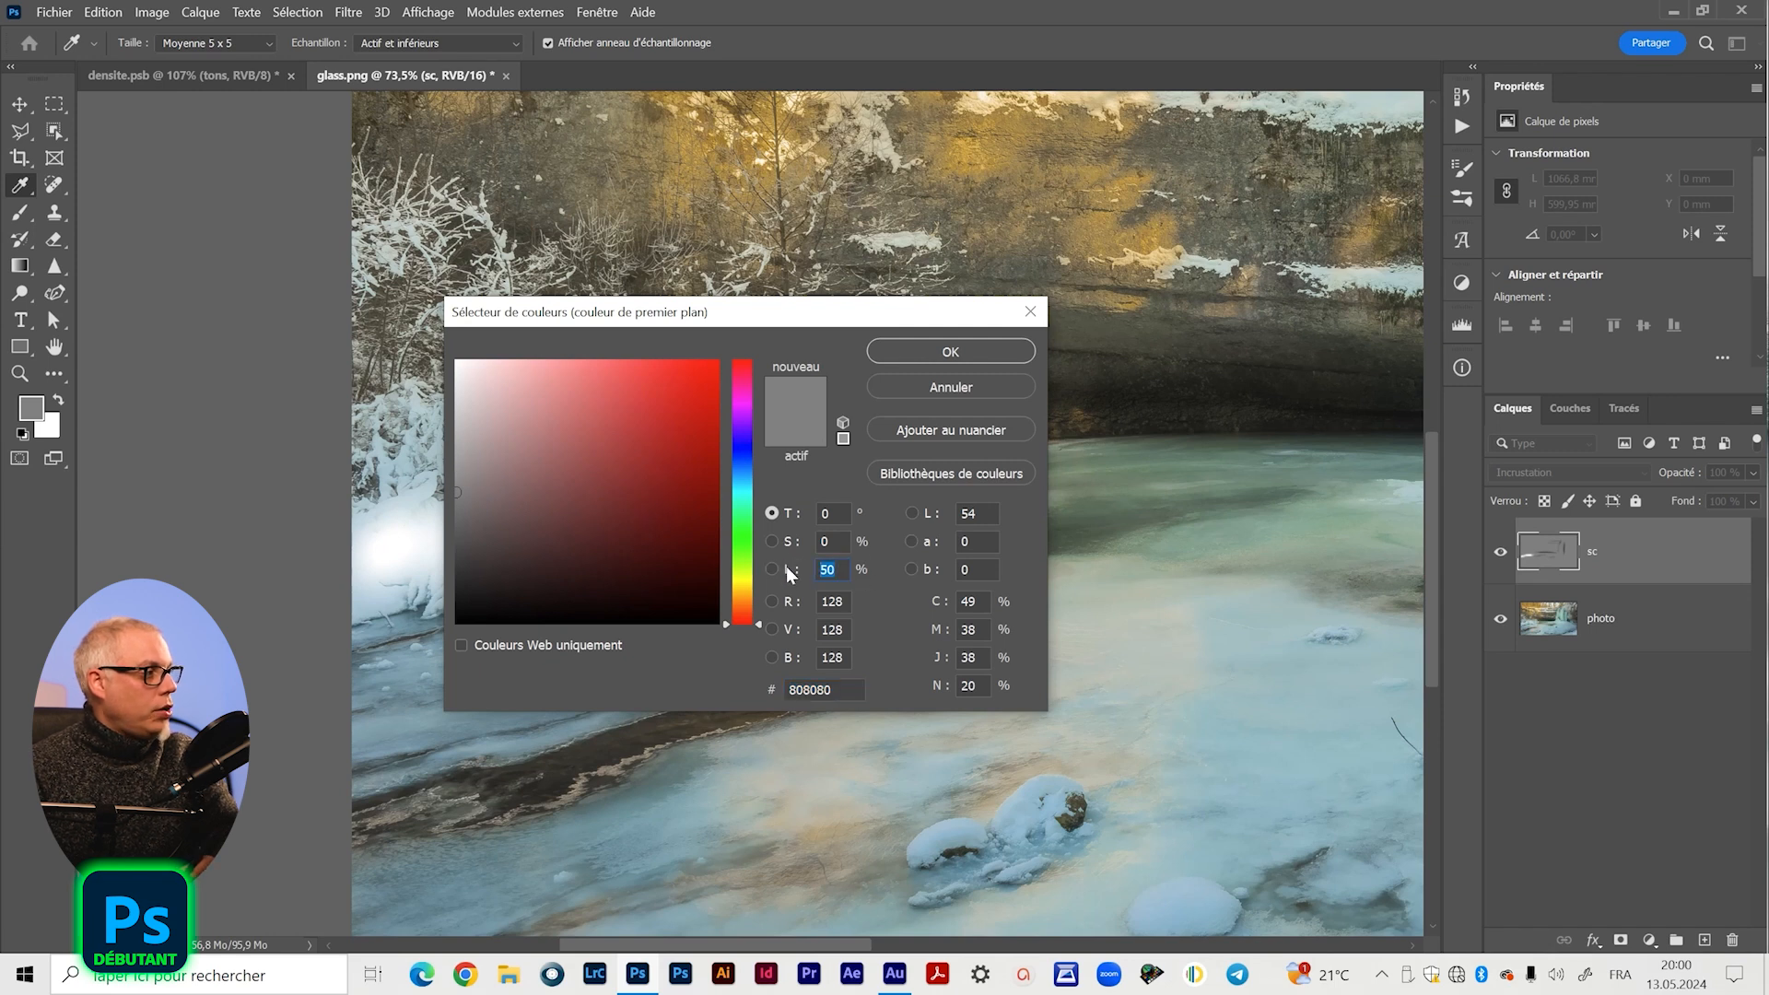
pyautogui.click(960, 346)
pyautogui.press('b')
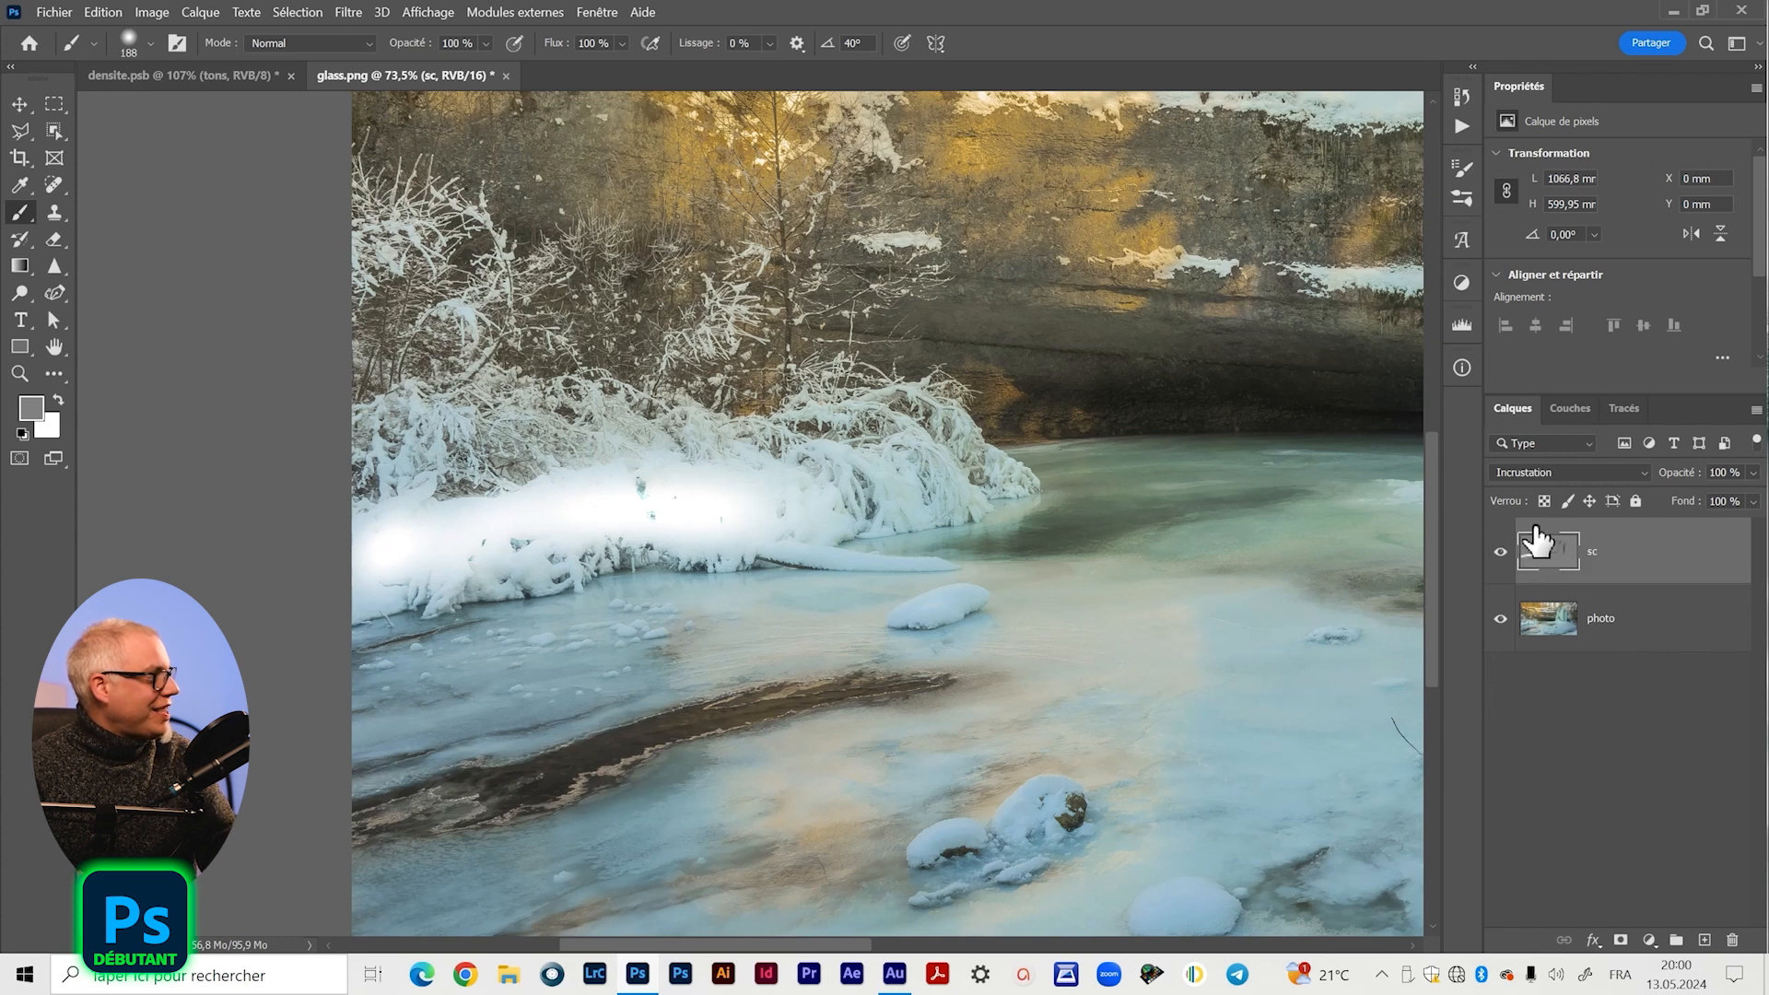
pyautogui.moveTo(710, 501)
pyautogui.mouseDown()
pyautogui.moveTo(507, 532)
pyautogui.moveTo(417, 558)
pyautogui.moveTo(456, 473)
pyautogui.moveTo(559, 570)
pyautogui.moveTo(684, 501)
pyautogui.moveTo(732, 497)
pyautogui.moveTo(766, 502)
pyautogui.moveTo(739, 535)
pyautogui.moveTo(770, 561)
pyautogui.moveTo(818, 490)
pyautogui.mouseUp()
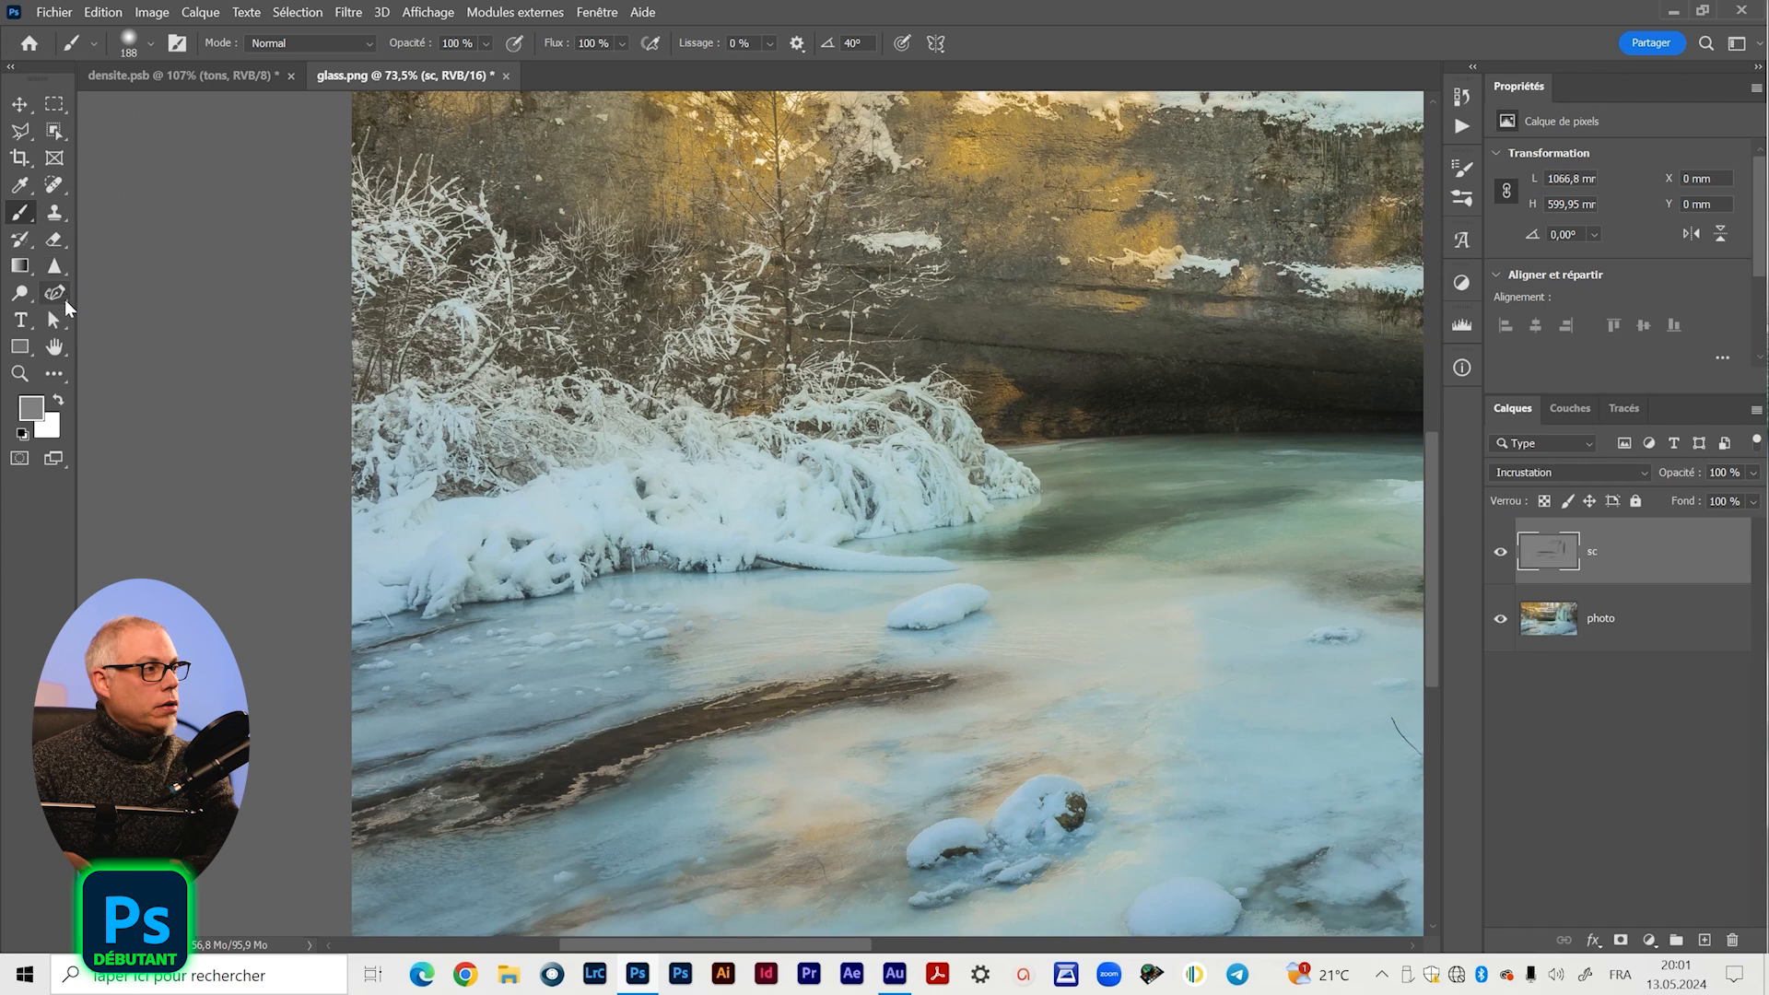
# - Set the Densité - tool's exposure to 9% and lightly dodge the snow bank and snowy bushes
pyautogui.click(22, 294)
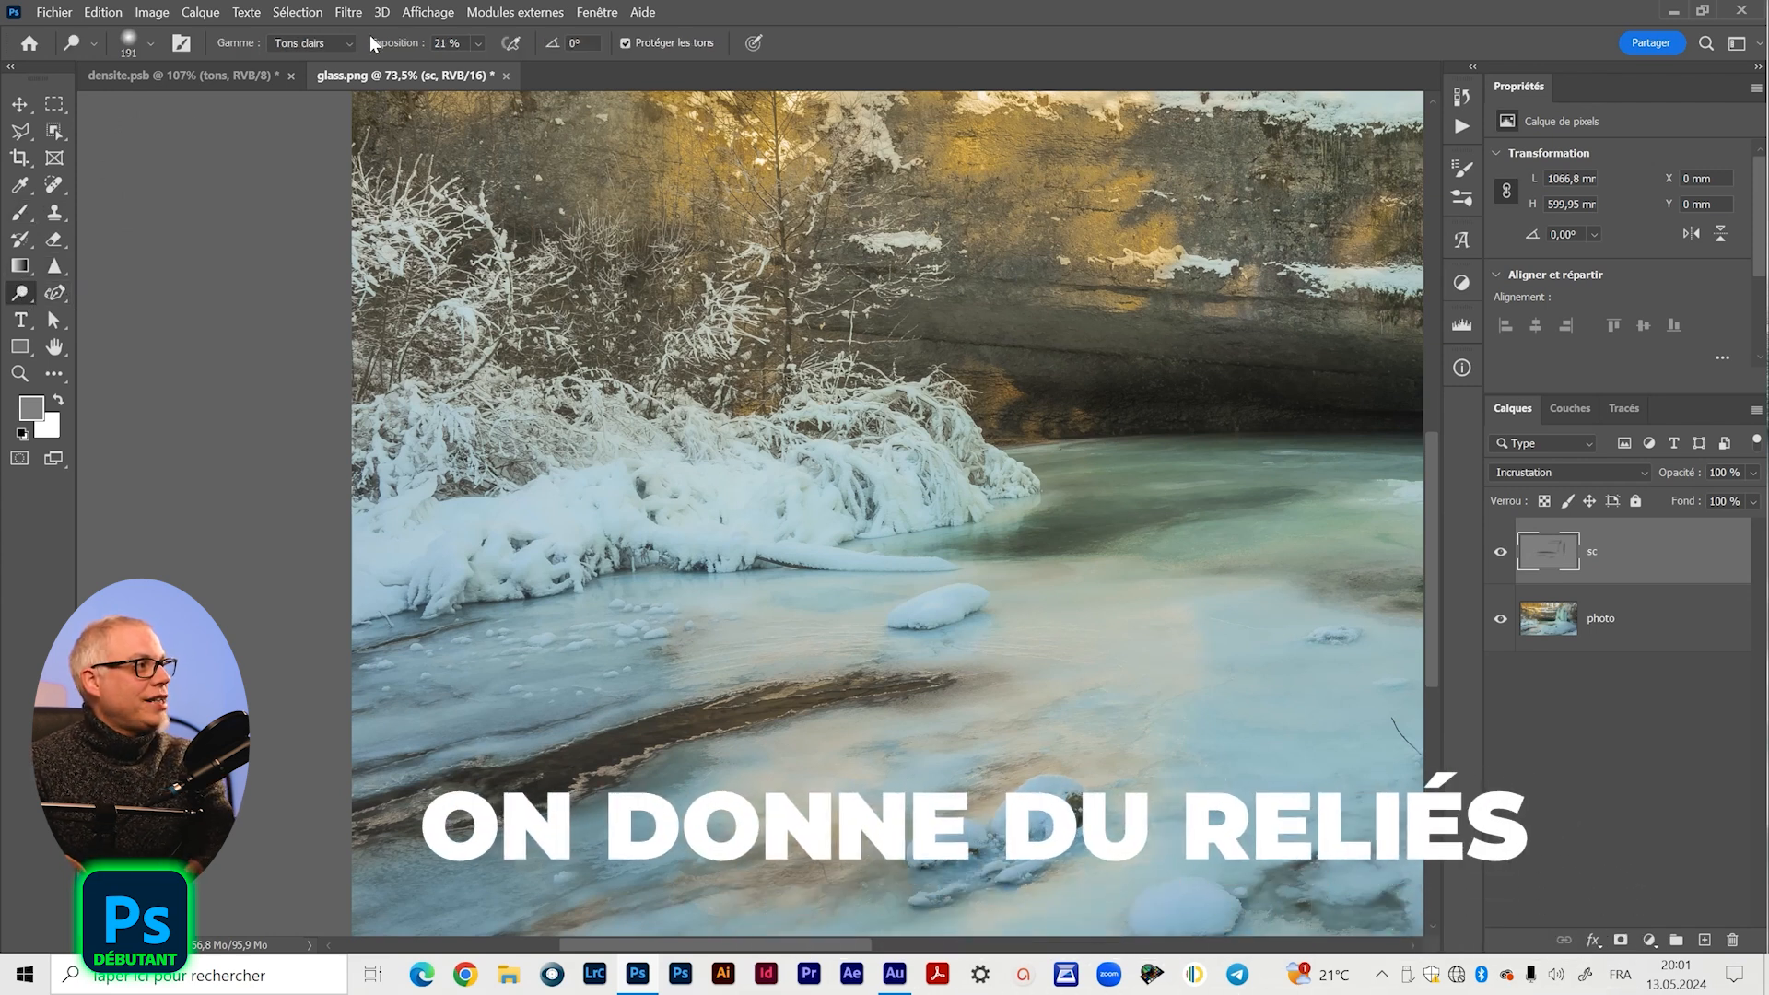
pyautogui.click(479, 43)
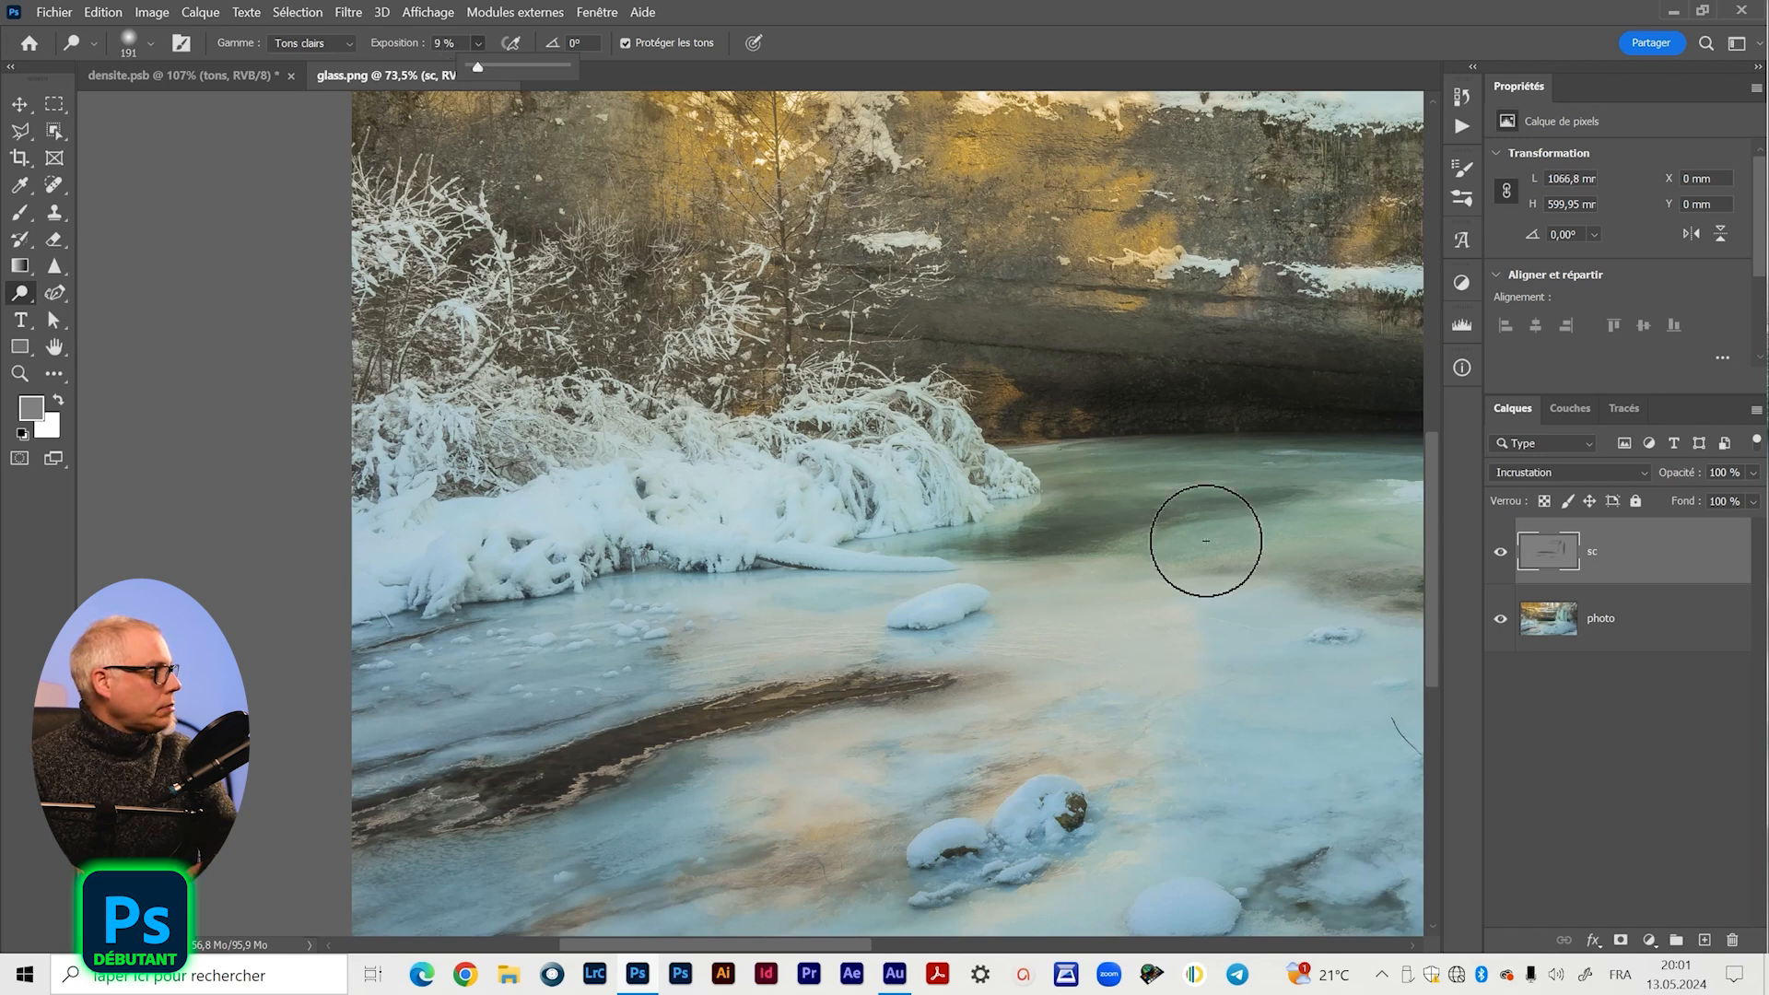
pyautogui.moveTo(996, 506); pyautogui.dragTo(1047, 699)
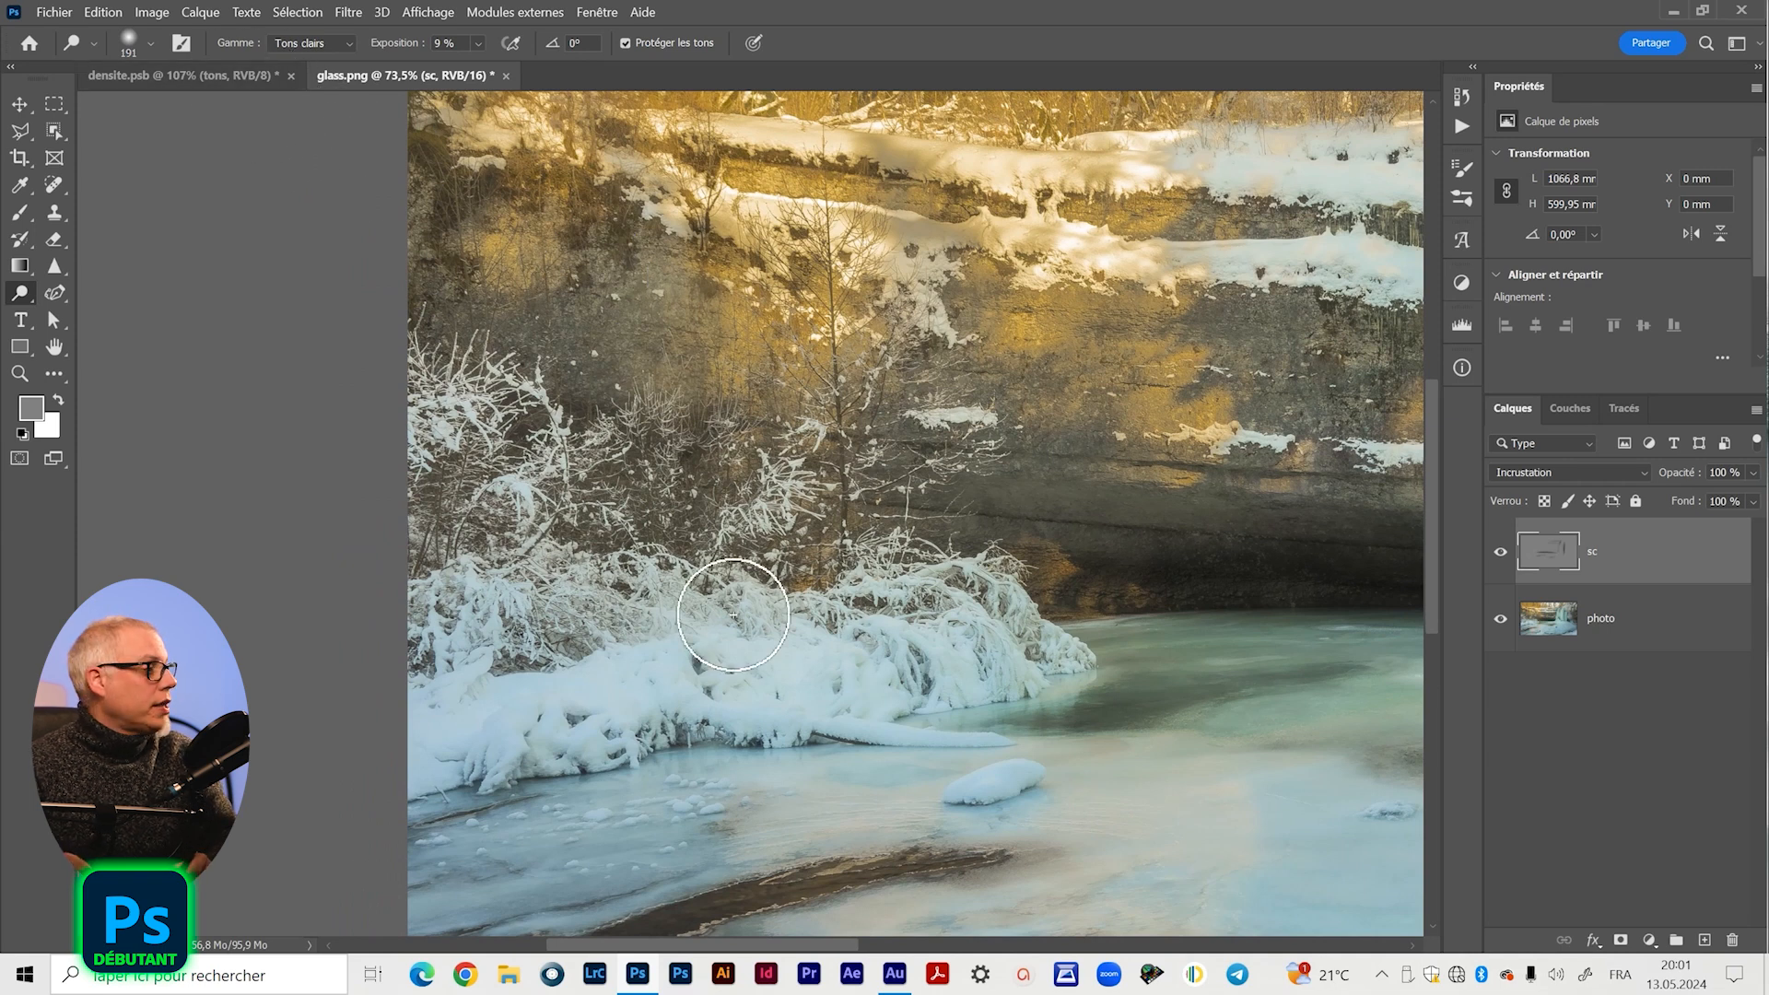
pyautogui.moveTo(875, 687)
pyautogui.mouseDown()
pyautogui.moveTo(940, 640)
pyautogui.moveTo(775, 675)
pyautogui.moveTo(640, 648)
pyautogui.moveTo(502, 692)
pyautogui.moveTo(462, 743)
pyautogui.moveTo(633, 691)
pyautogui.moveTo(922, 645)
pyautogui.moveTo(944, 601)
pyautogui.moveTo(982, 627)
pyautogui.mouseUp()
# - Dodge the snowy rock ledges, the frosted branches beside the waterfall and the bright snow and ice around its foot
pyautogui.press('z')
pyautogui.moveTo(963, 606); pyautogui.dragTo(774, 602)
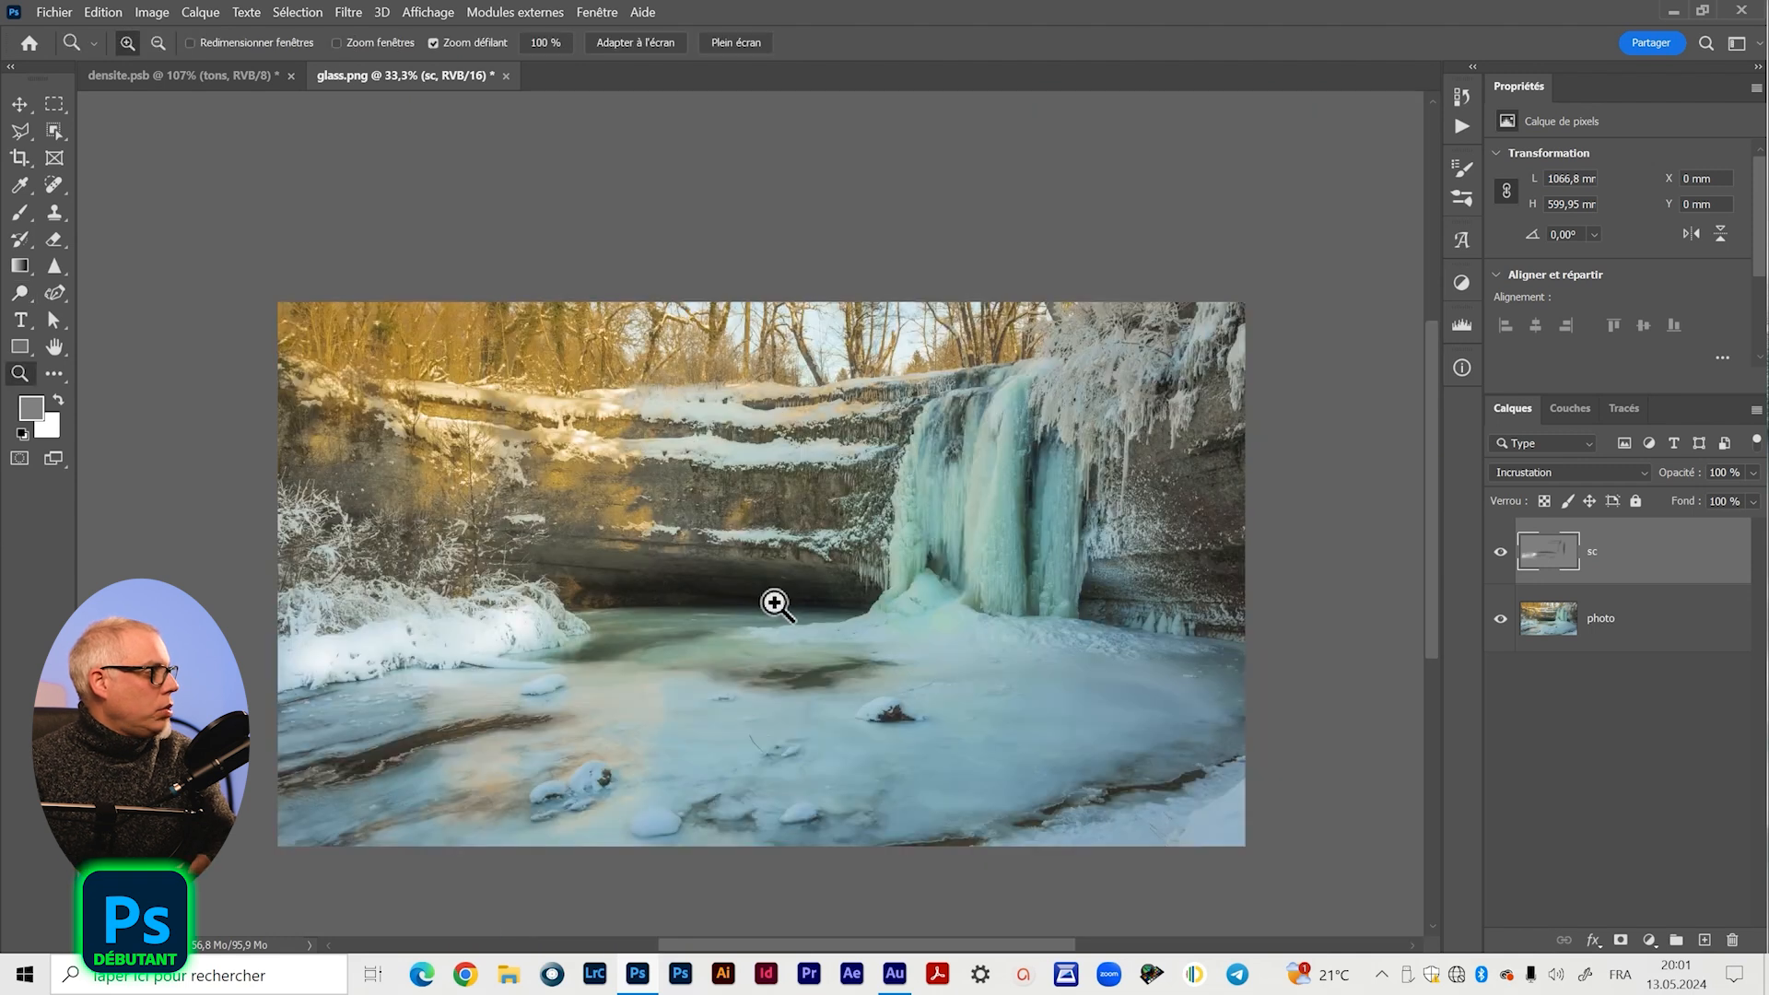
pyautogui.click(19, 294)
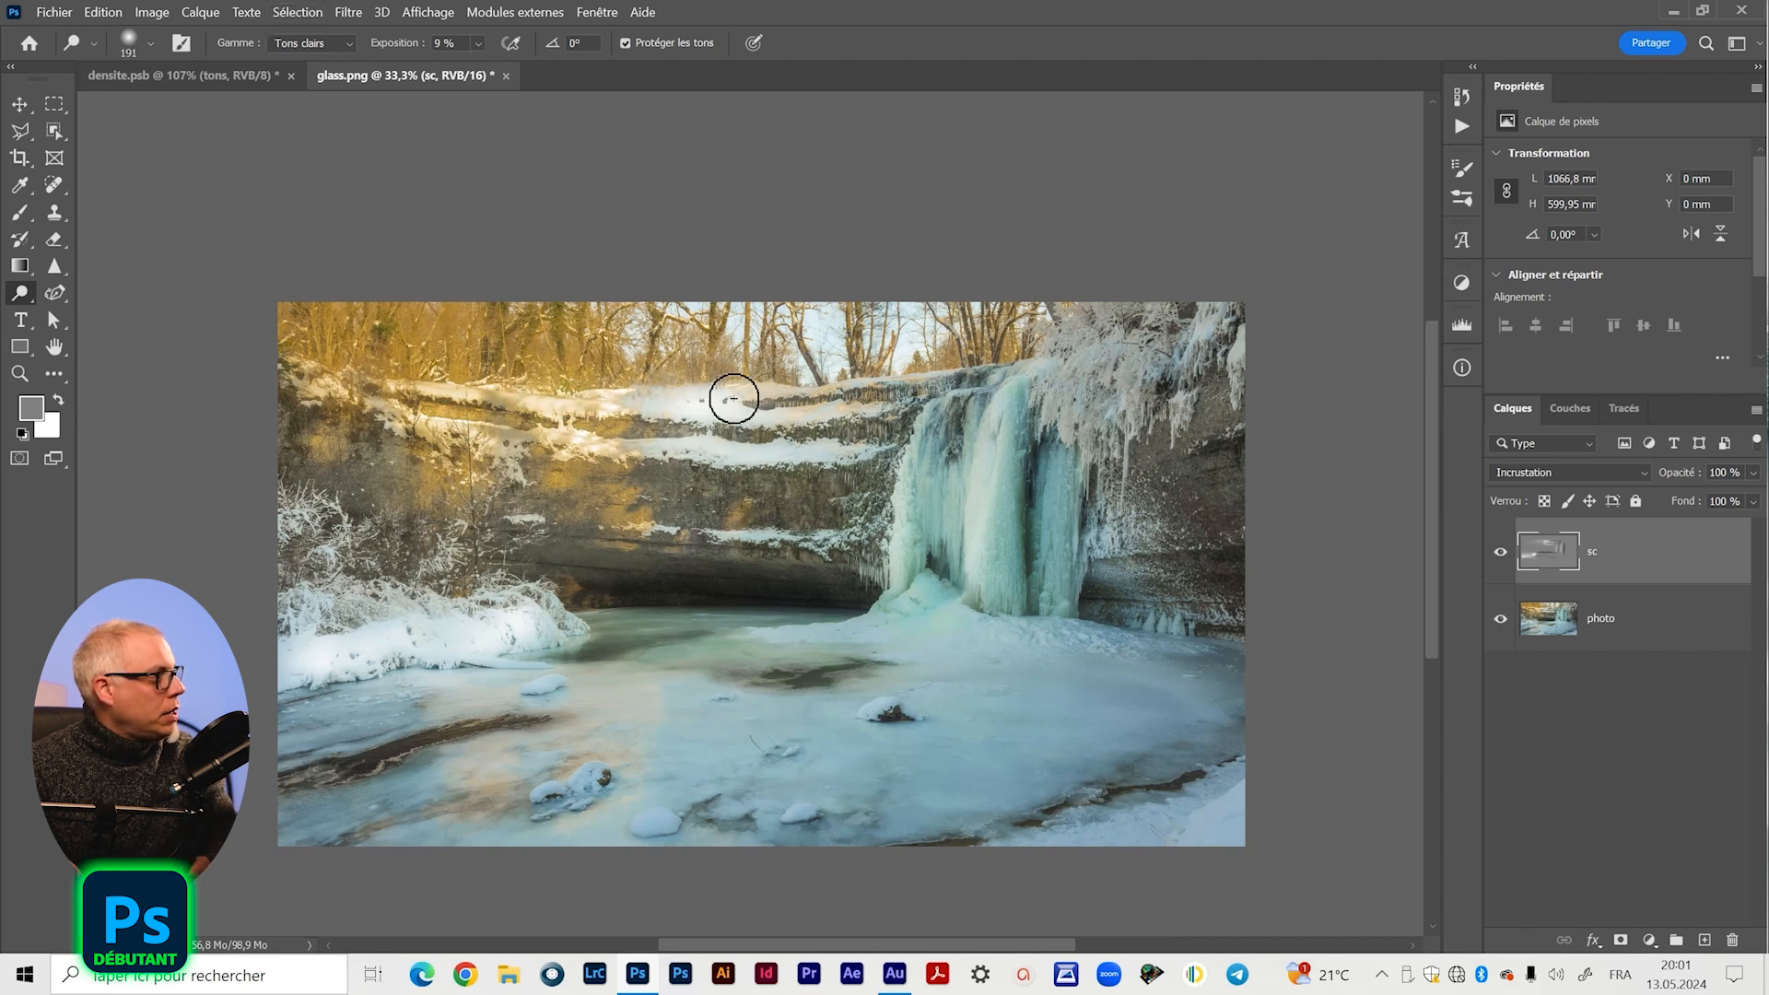
pyautogui.moveTo(1127, 370)
pyautogui.mouseDown()
pyautogui.moveTo(1065, 372)
pyautogui.moveTo(1098, 347)
pyautogui.moveTo(1089, 376)
pyautogui.moveTo(1140, 375)
pyautogui.moveTo(1058, 395)
pyautogui.moveTo(1157, 348)
pyautogui.moveTo(1113, 391)
pyautogui.moveTo(1091, 327)
pyautogui.moveTo(1072, 354)
pyautogui.moveTo(1057, 345)
pyautogui.moveTo(1202, 327)
pyautogui.moveTo(1121, 407)
pyautogui.moveTo(1123, 304)
pyautogui.mouseUp()
pyautogui.moveTo(1194, 349); pyautogui.dragTo(1203, 660)
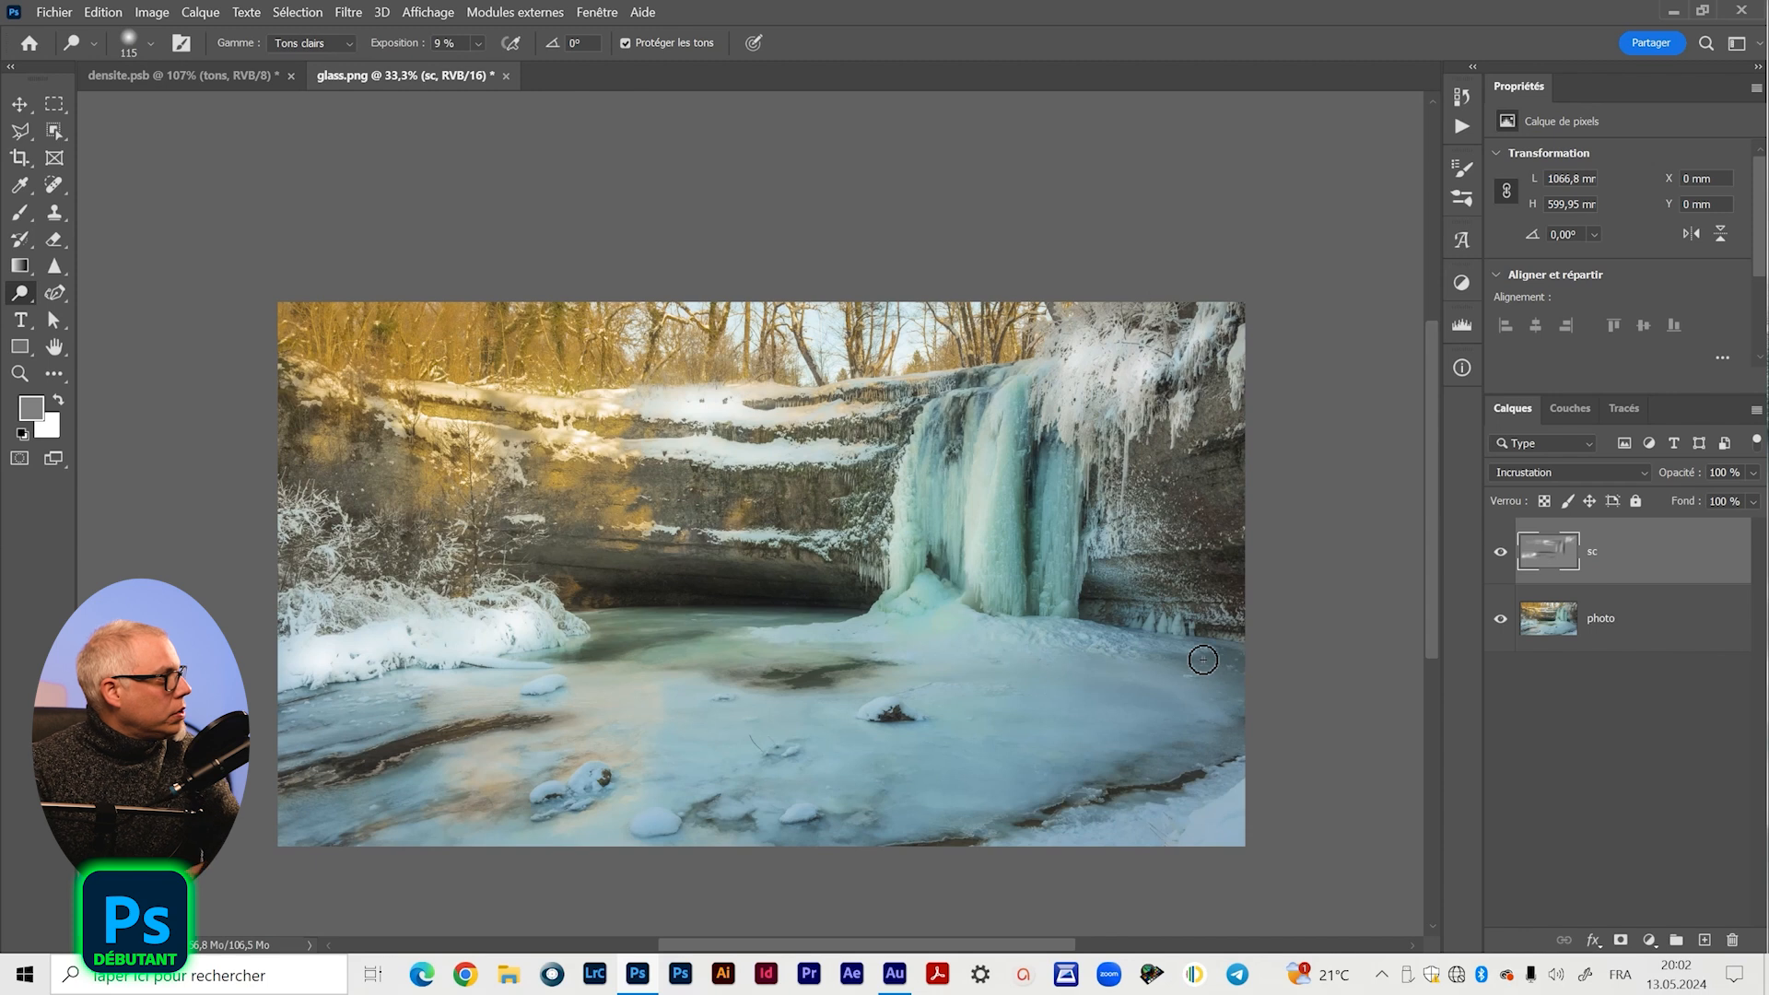
pyautogui.moveTo(896, 624)
pyautogui.mouseDown()
pyautogui.moveTo(1142, 645)
pyautogui.moveTo(999, 645)
pyautogui.moveTo(1102, 633)
pyautogui.moveTo(1058, 626)
pyautogui.moveTo(1118, 648)
pyautogui.moveTo(1007, 636)
pyautogui.moveTo(459, 664)
pyautogui.moveTo(499, 683)
pyautogui.moveTo(281, 752)
pyautogui.moveTo(353, 713)
pyautogui.moveTo(277, 725)
pyautogui.moveTo(330, 747)
pyautogui.moveTo(562, 680)
pyautogui.moveTo(505, 697)
pyautogui.moveTo(769, 748)
pyautogui.moveTo(743, 764)
pyautogui.moveTo(976, 726)
pyautogui.moveTo(1108, 764)
pyautogui.moveTo(1201, 849)
pyautogui.moveTo(1141, 839)
pyautogui.moveTo(1216, 805)
pyautogui.moveTo(1070, 822)
pyautogui.mouseUp()
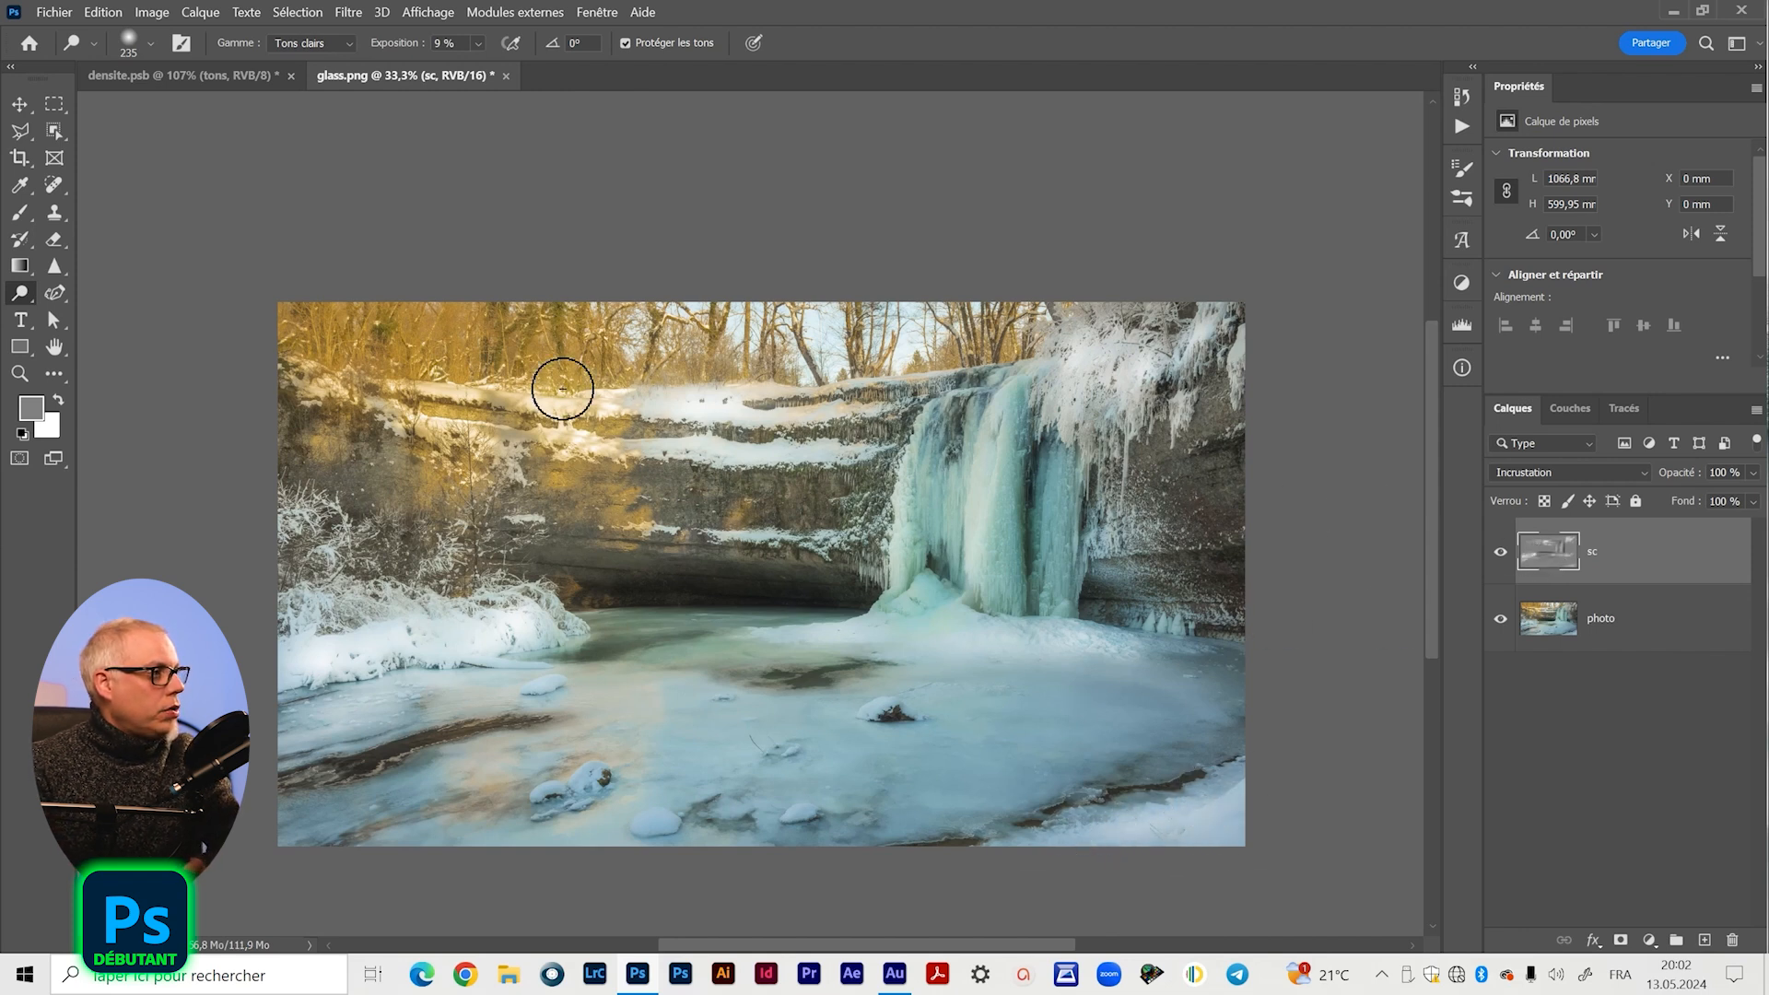
# - Set the Densité - tool's exposure to 4% with the Tons clairs range and lightly dodge the frozen waterfall and the area beside it
pyautogui.click(22, 293)
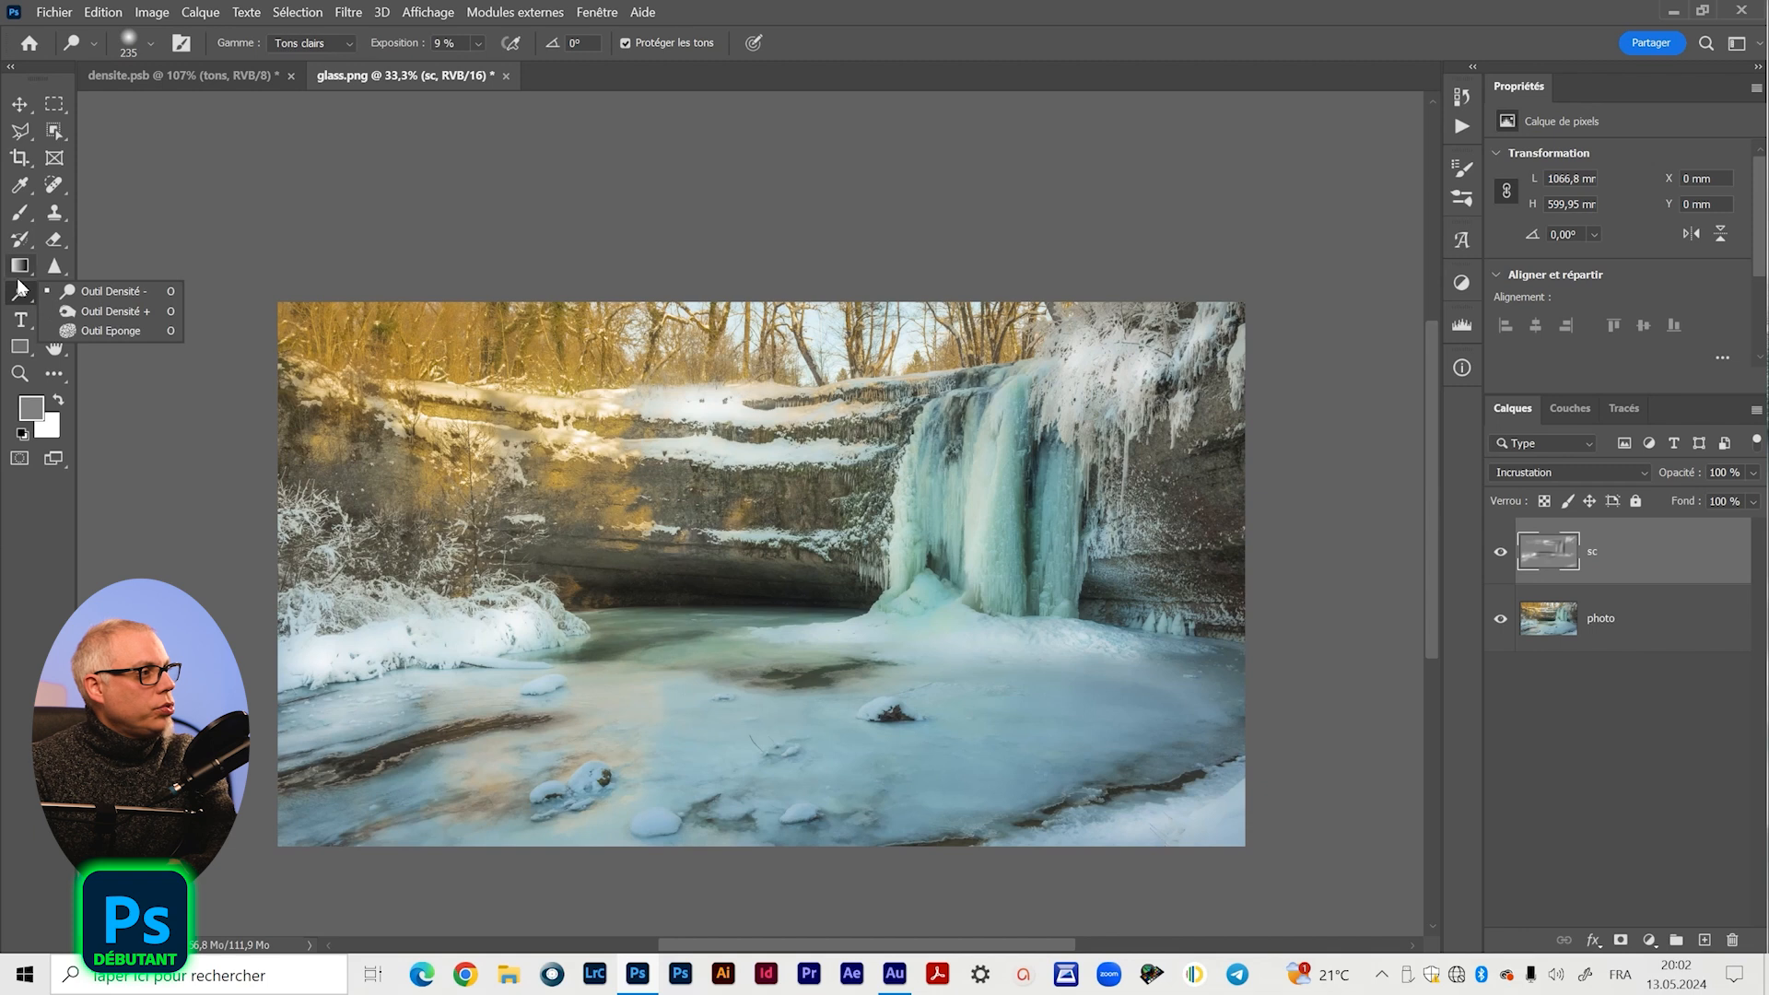
pyautogui.click(98, 310)
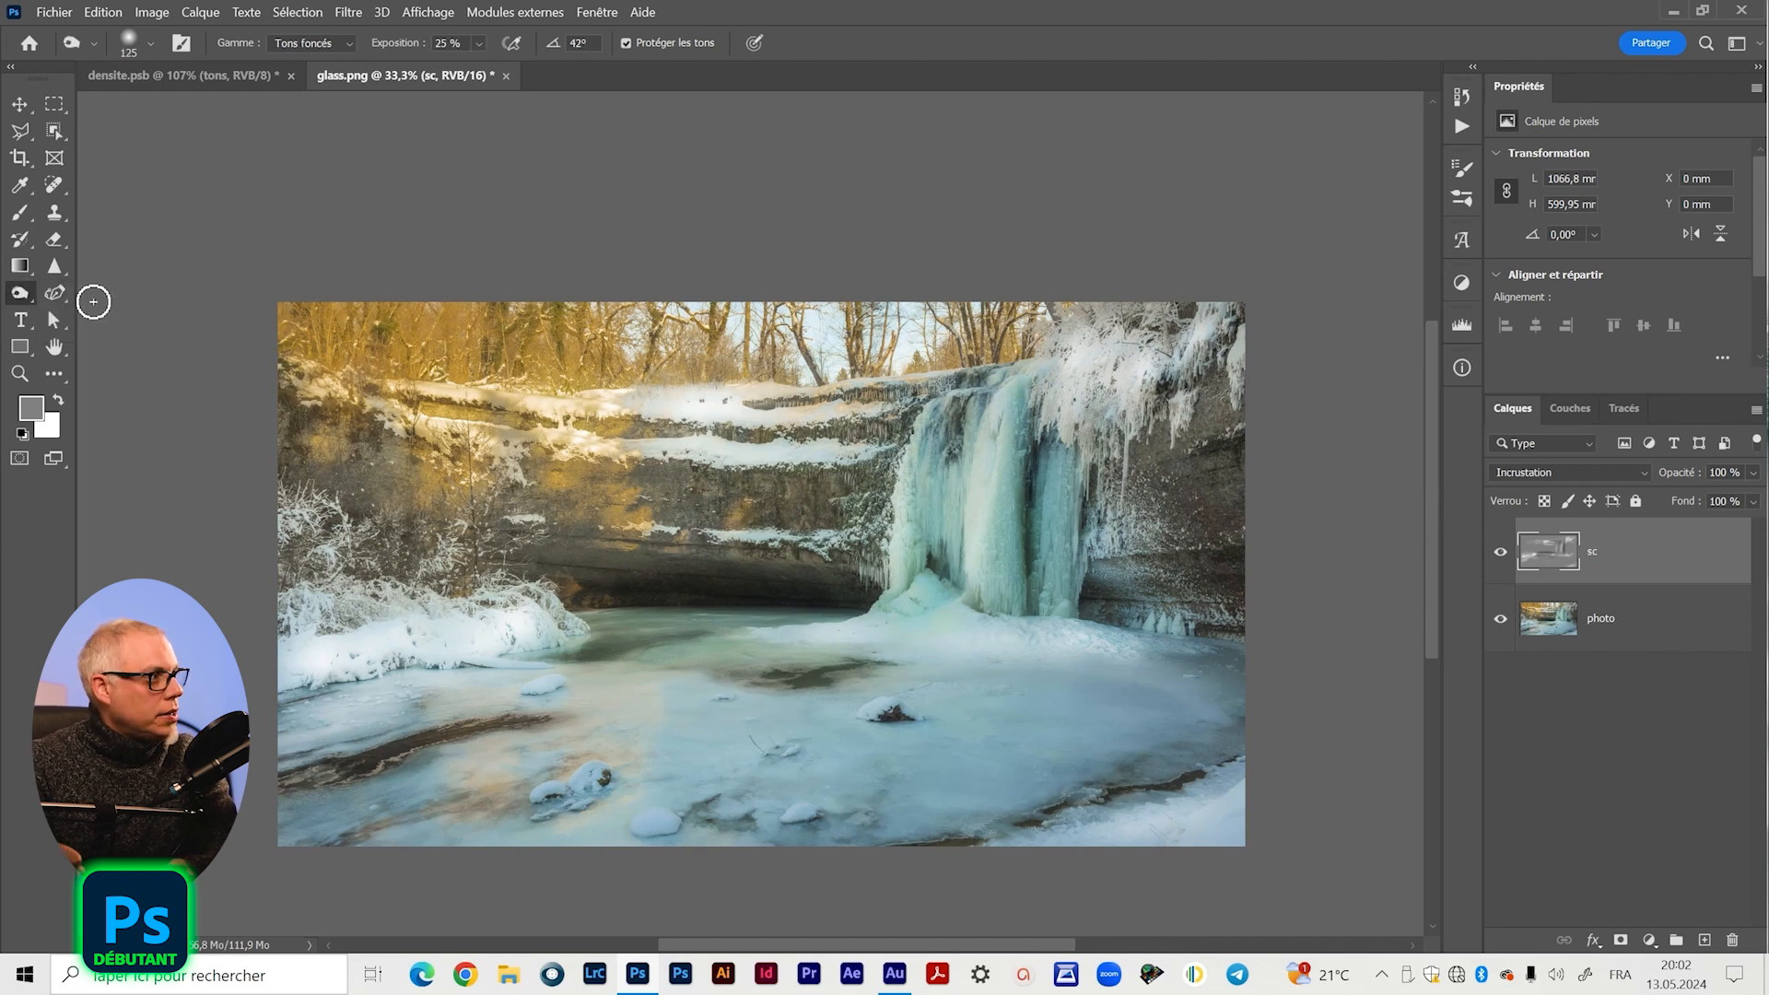
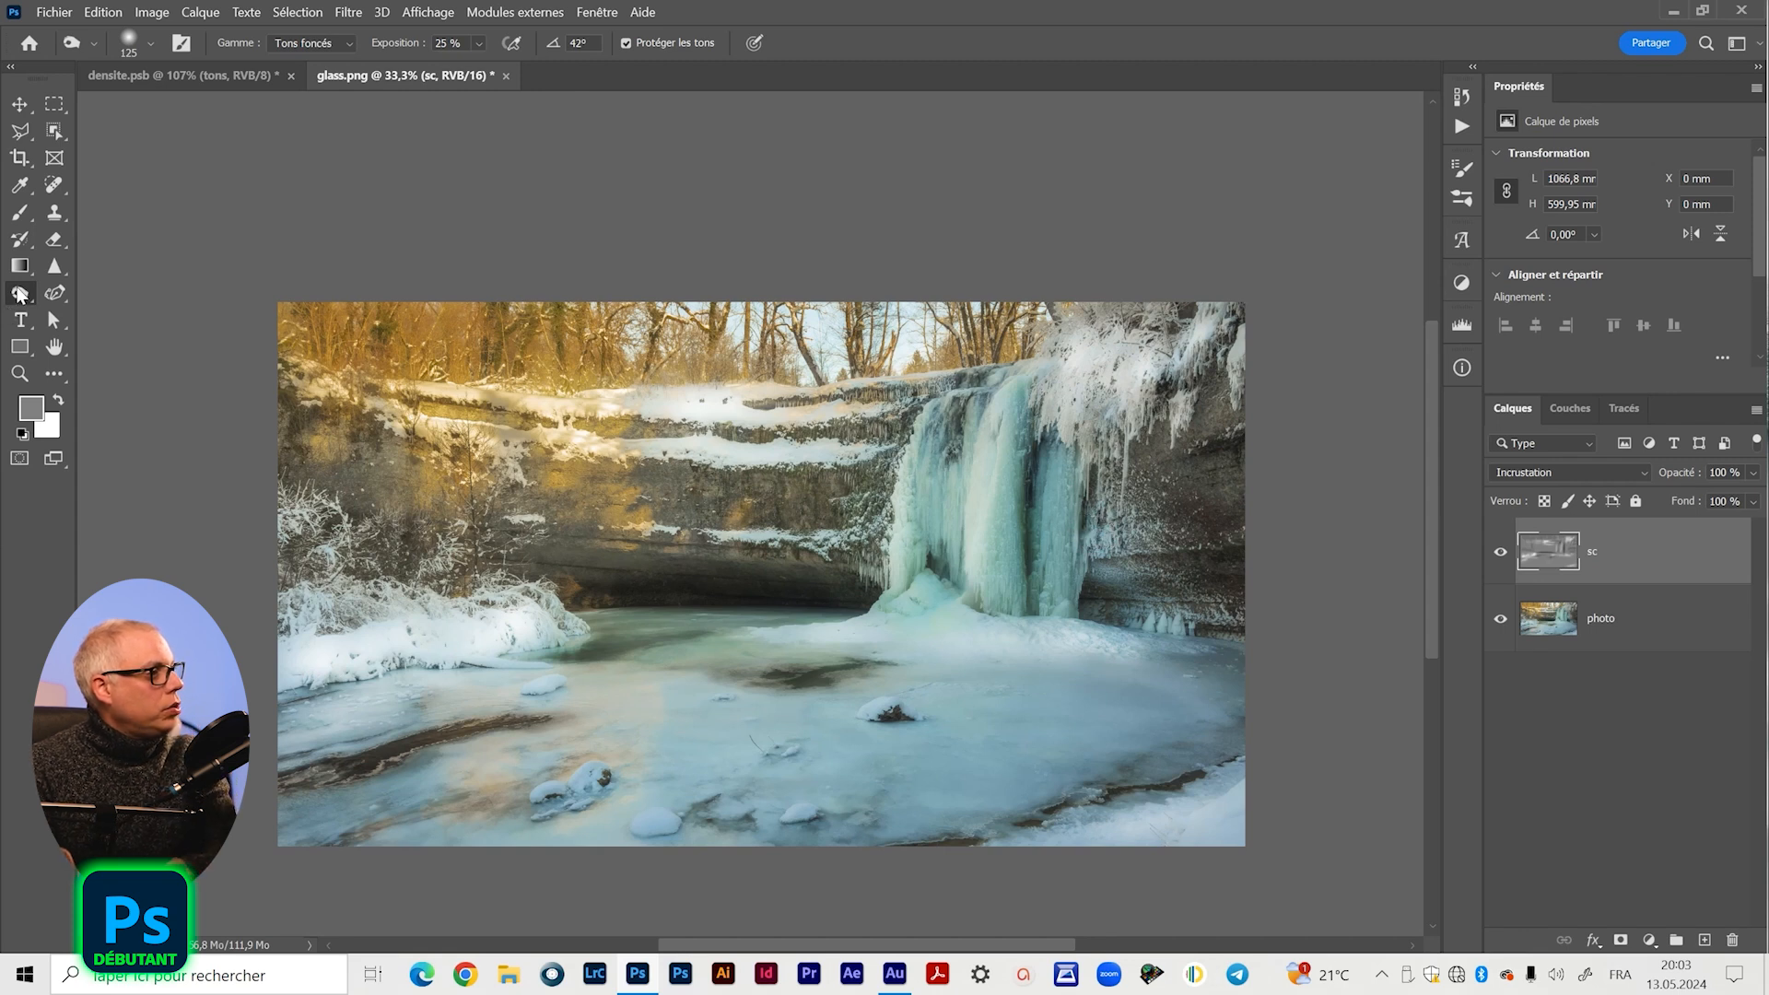
pyautogui.rightClick(20, 294)
pyautogui.click(85, 291)
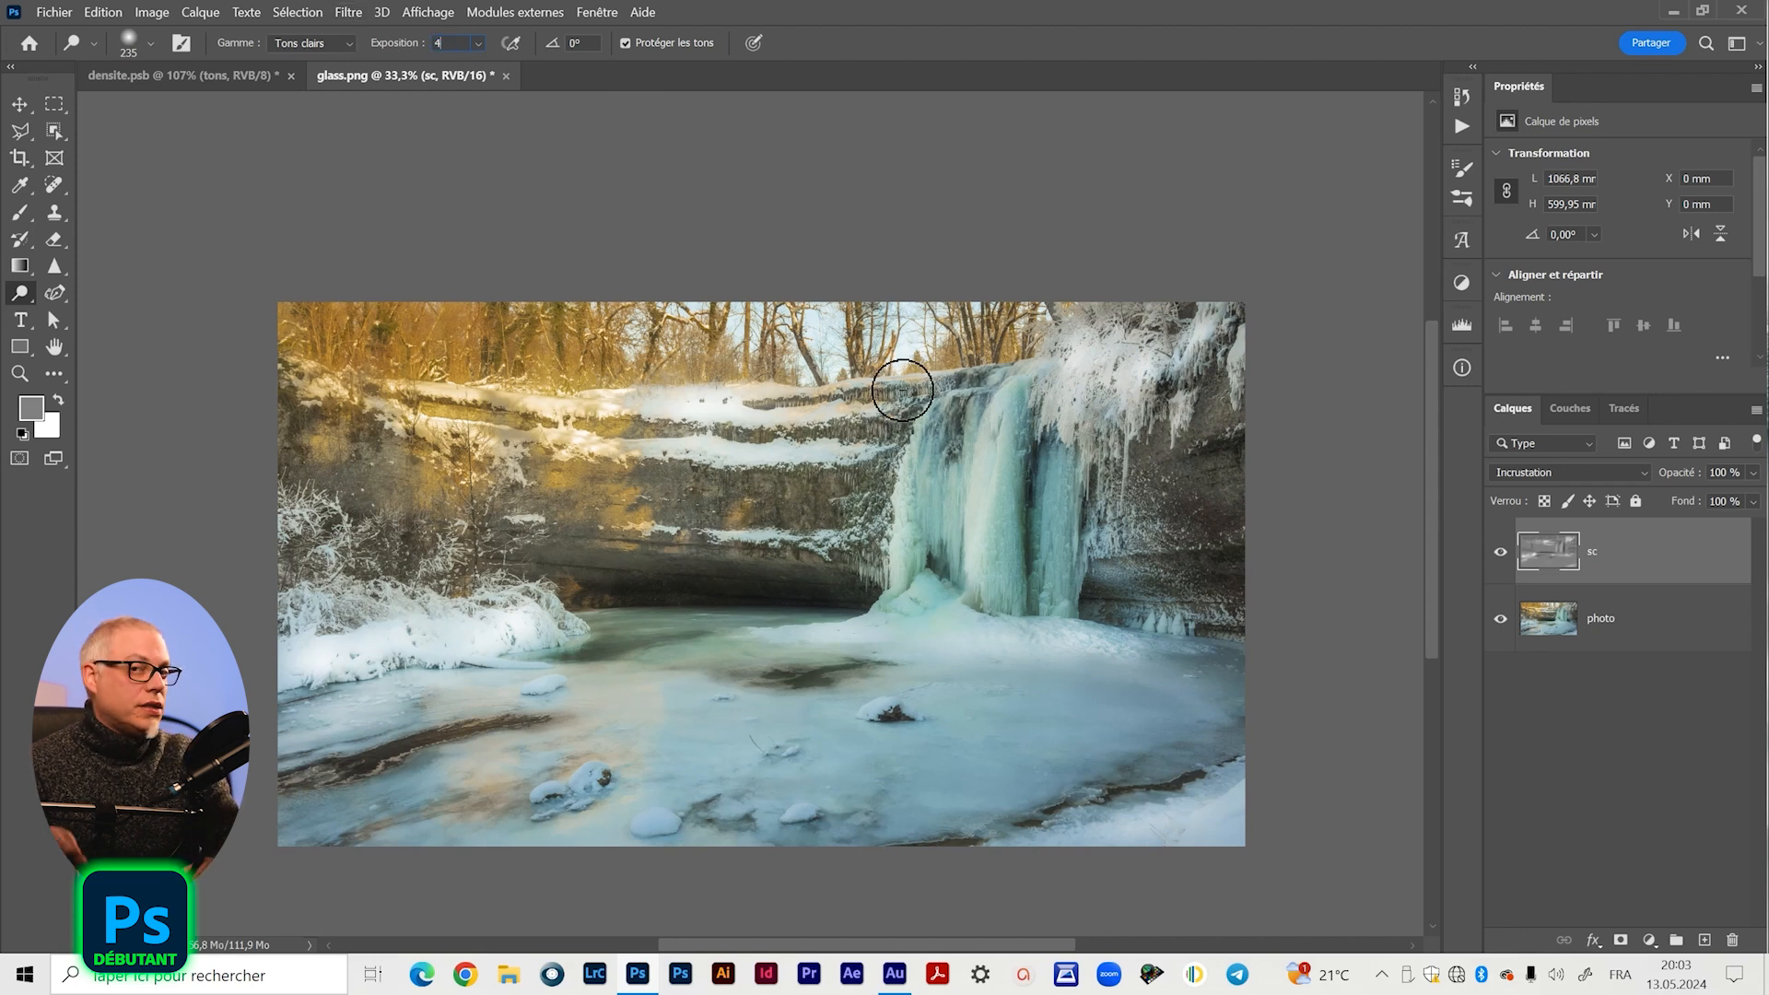
pyautogui.moveTo(1147, 593)
pyautogui.mouseDown()
pyautogui.moveTo(1171, 625)
pyautogui.moveTo(1153, 631)
pyautogui.moveTo(1190, 622)
pyautogui.moveTo(1099, 525)
pyautogui.moveTo(1113, 552)
pyautogui.moveTo(1142, 541)
pyautogui.moveTo(1096, 542)
pyautogui.moveTo(1135, 537)
pyautogui.moveTo(1100, 544)
pyautogui.moveTo(1111, 520)
pyautogui.moveTo(1091, 563)
pyautogui.moveTo(1111, 567)
pyautogui.moveTo(1076, 581)
pyautogui.moveTo(1077, 630)
pyautogui.moveTo(954, 653)
pyautogui.moveTo(1047, 668)
pyautogui.moveTo(1028, 643)
pyautogui.moveTo(1128, 472)
pyautogui.moveTo(1091, 392)
pyautogui.moveTo(1111, 517)
pyautogui.mouseUp()
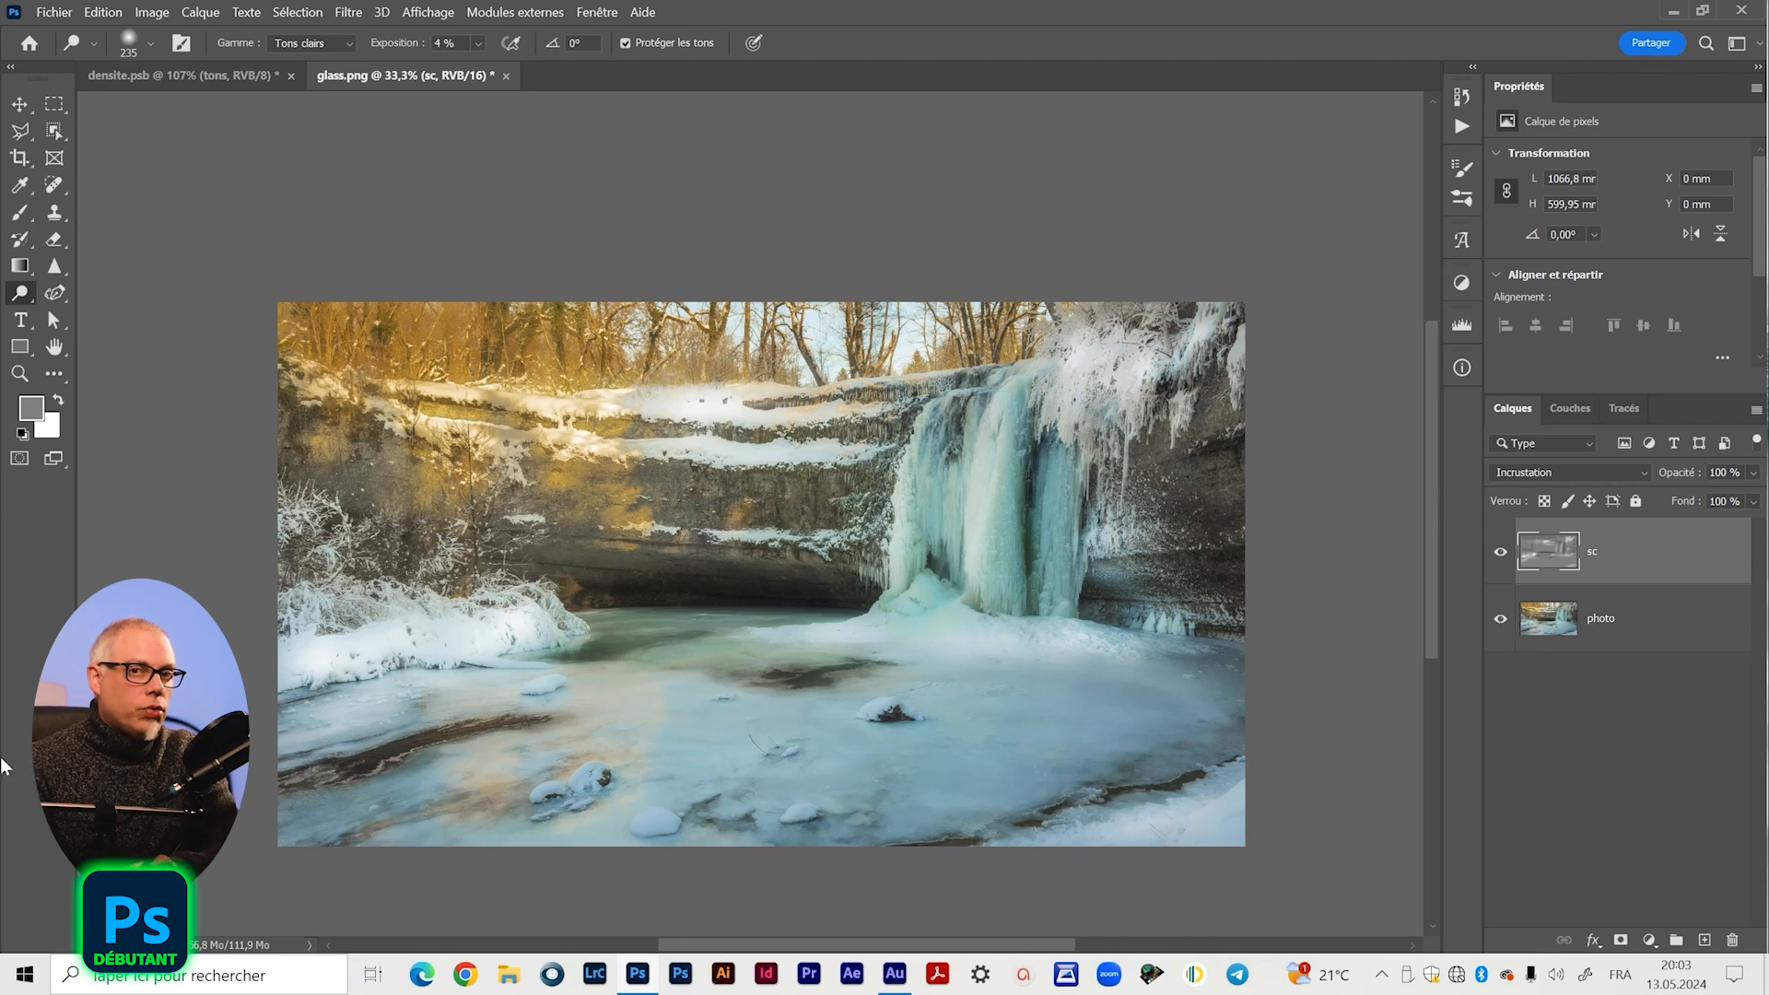
pyautogui.moveTo(1022, 483)
pyautogui.mouseDown()
pyautogui.moveTo(1024, 602)
pyautogui.moveTo(1013, 430)
pyautogui.moveTo(1006, 476)
pyautogui.moveTo(1048, 627)
pyautogui.moveTo(1076, 593)
pyautogui.moveTo(1086, 406)
pyautogui.moveTo(1071, 536)
pyautogui.moveTo(995, 634)
pyautogui.moveTo(952, 552)
pyautogui.moveTo(994, 405)
pyautogui.moveTo(1001, 624)
pyautogui.moveTo(997, 463)
pyautogui.moveTo(923, 435)
pyautogui.moveTo(939, 616)
pyautogui.moveTo(972, 359)
pyautogui.moveTo(925, 445)
pyautogui.moveTo(929, 629)
pyautogui.moveTo(886, 505)
pyautogui.moveTo(992, 414)
pyautogui.moveTo(953, 426)
pyautogui.moveTo(982, 643)
pyautogui.moveTo(957, 605)
pyautogui.moveTo(828, 634)
pyautogui.moveTo(742, 629)
pyautogui.moveTo(1001, 623)
pyautogui.mouseUp()
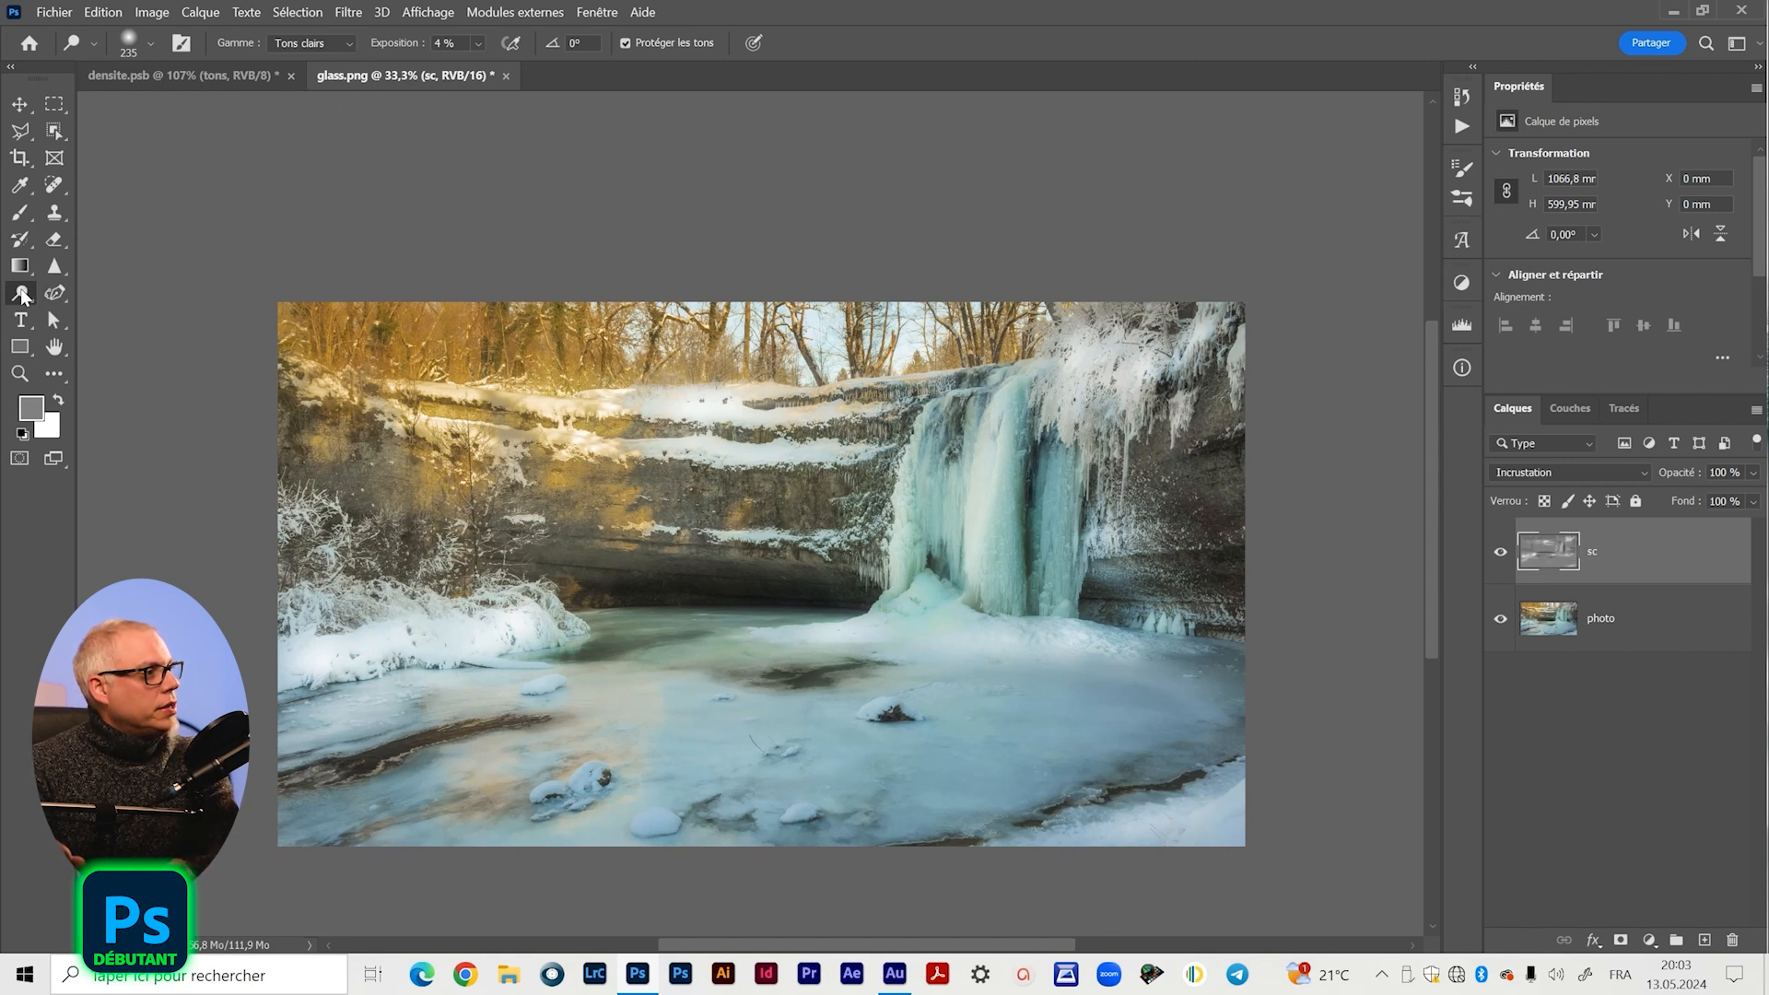
# - Burn the frozen pool's edge and the foreground ice with the Densité + tool, Tons foncés range, 25% exposure and a size 298 brush
pyautogui.rightClick(22, 295)
pyautogui.click(92, 306)
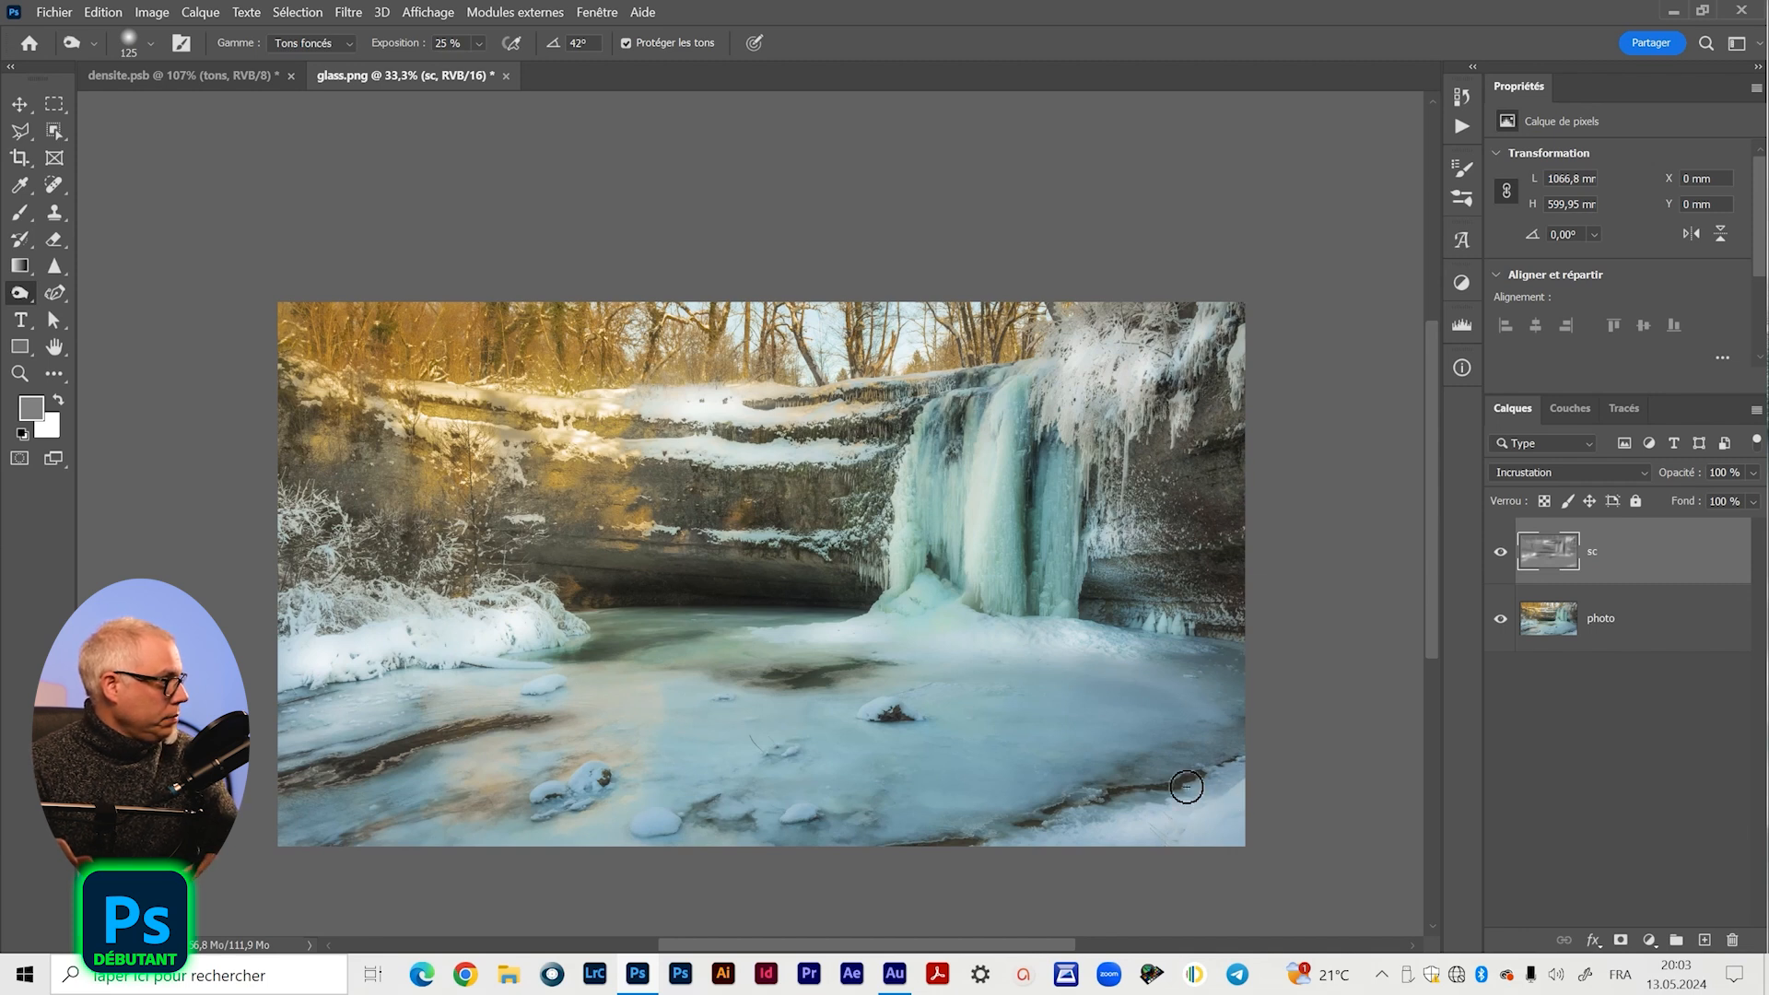
pyautogui.moveTo(1122, 700); pyautogui.dragTo(1158, 709)
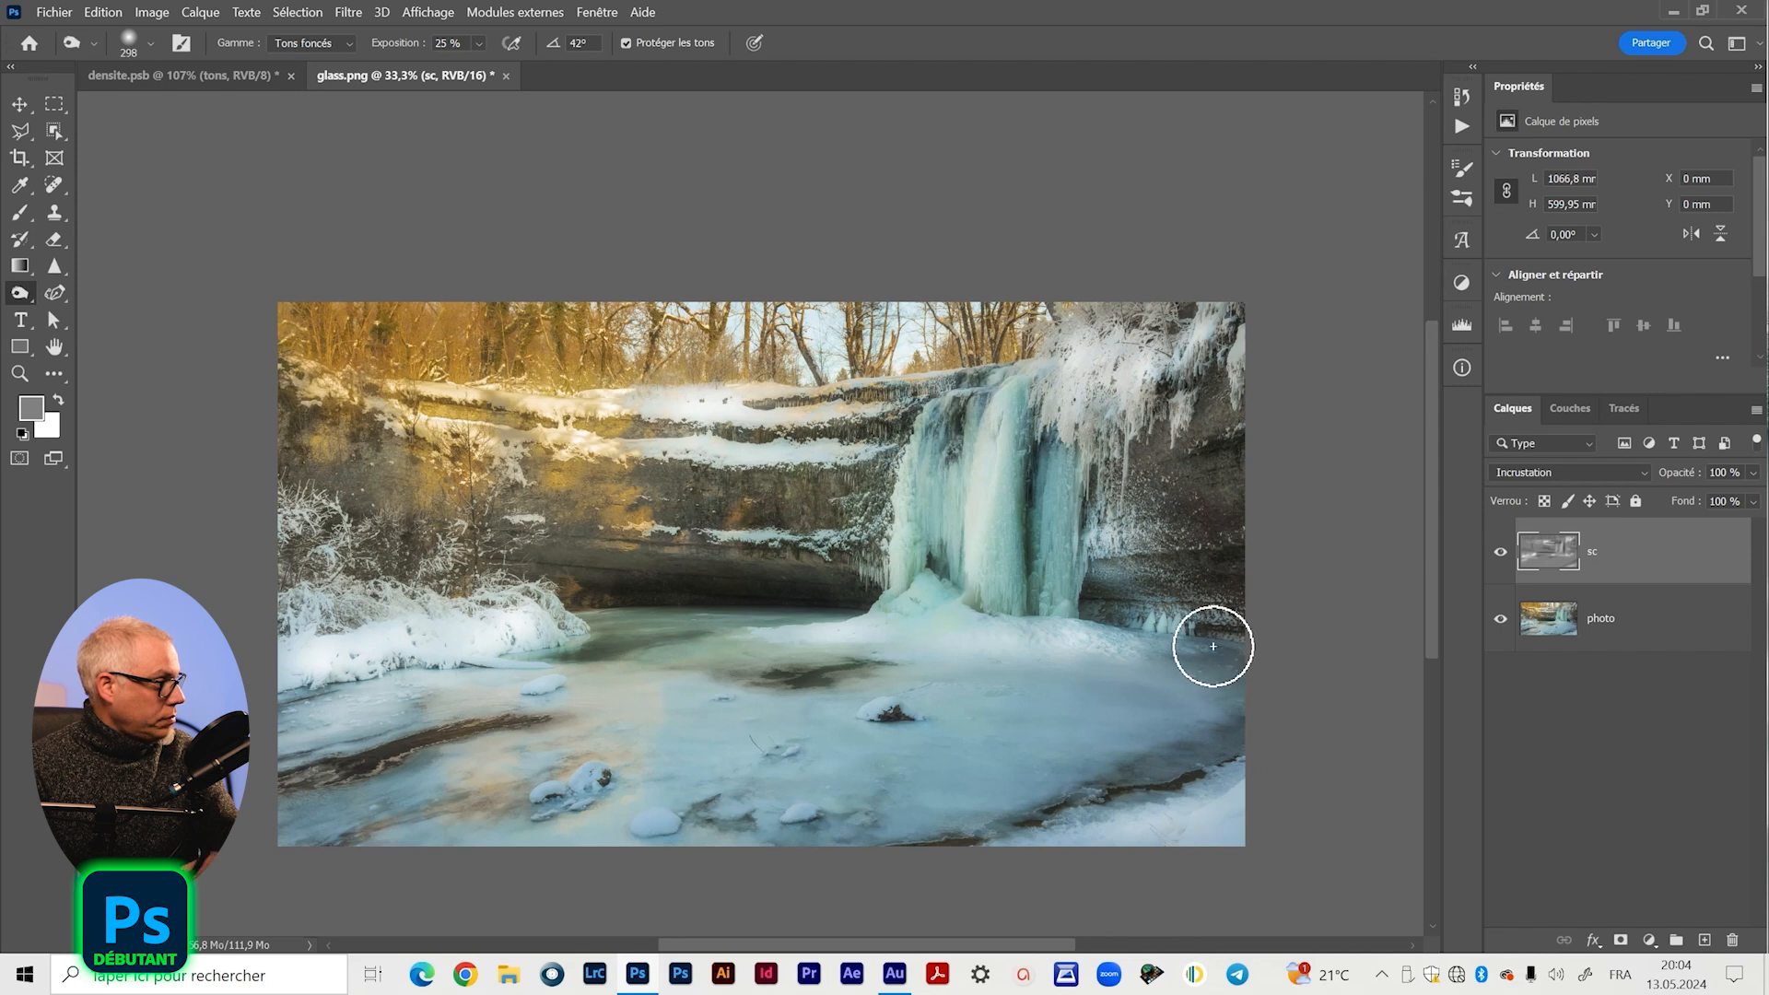
pyautogui.moveTo(706, 799)
pyautogui.mouseDown()
pyautogui.moveTo(759, 855)
pyautogui.moveTo(813, 854)
pyautogui.moveTo(885, 811)
pyautogui.moveTo(831, 805)
pyautogui.moveTo(890, 800)
pyautogui.moveTo(882, 752)
pyautogui.moveTo(932, 768)
pyautogui.moveTo(794, 775)
pyautogui.moveTo(827, 750)
pyautogui.mouseUp()
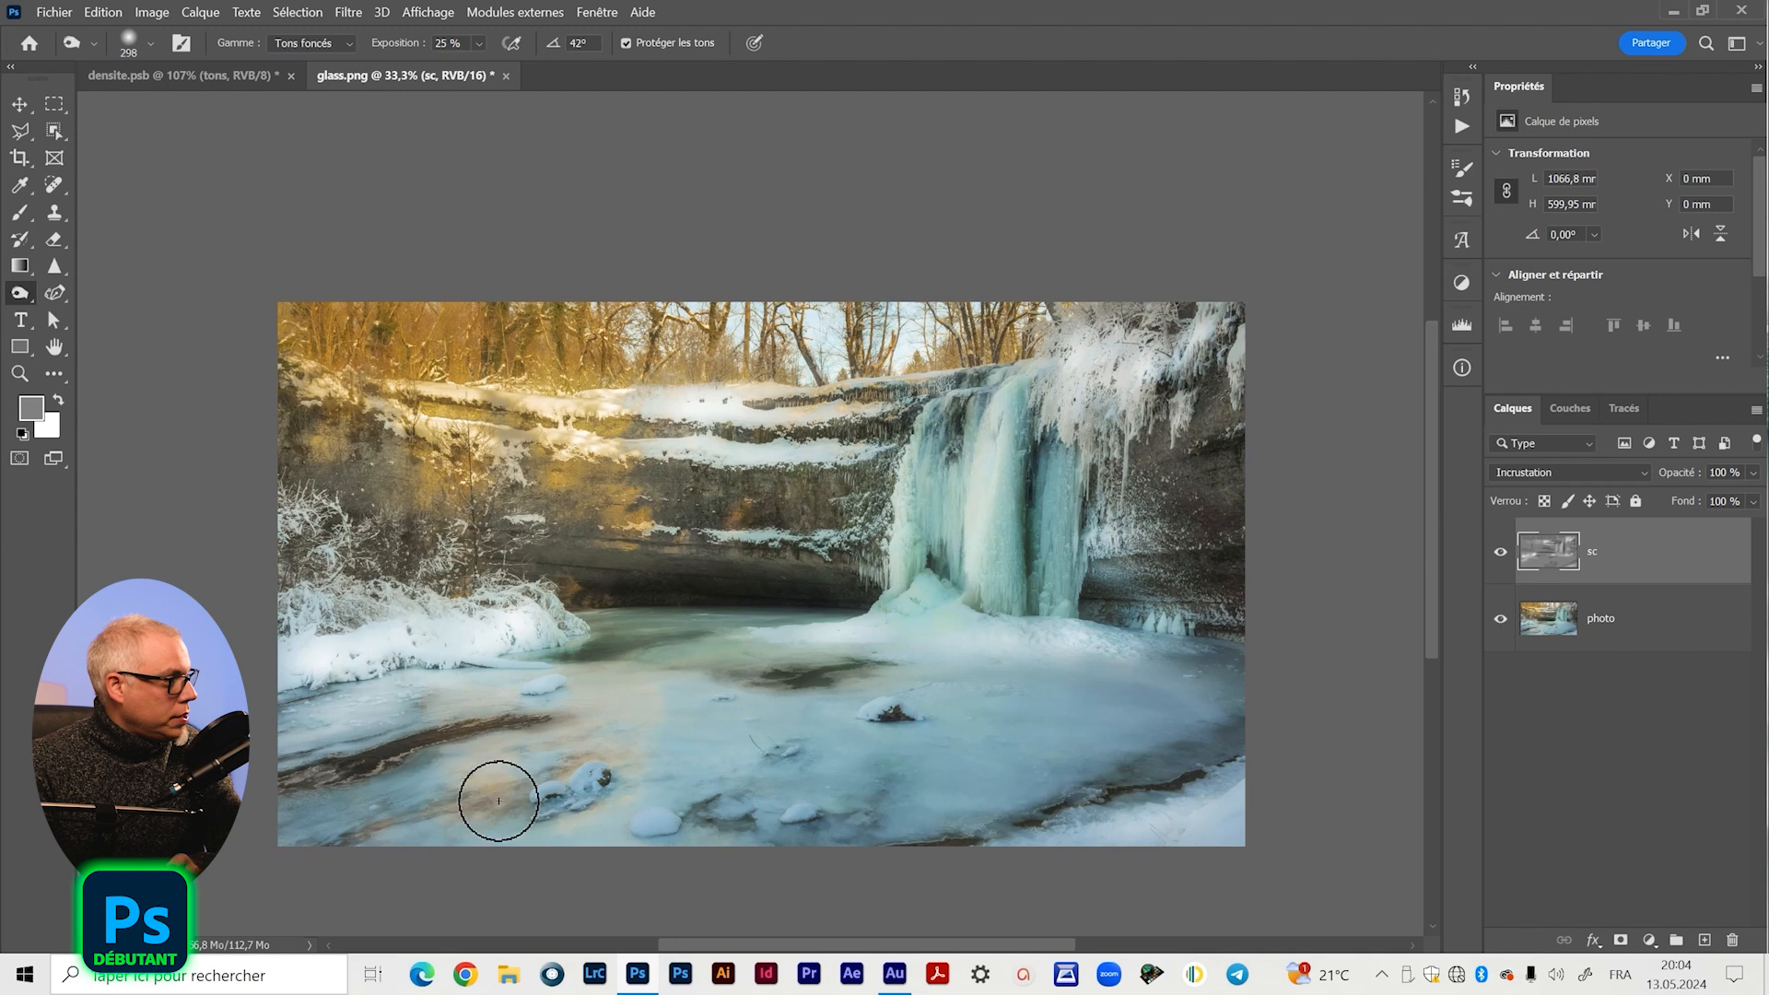
pyautogui.moveTo(516, 796)
pyautogui.mouseDown()
pyautogui.moveTo(440, 796)
pyautogui.moveTo(522, 791)
pyautogui.moveTo(300, 847)
pyautogui.moveTo(447, 745)
pyautogui.mouseUp()
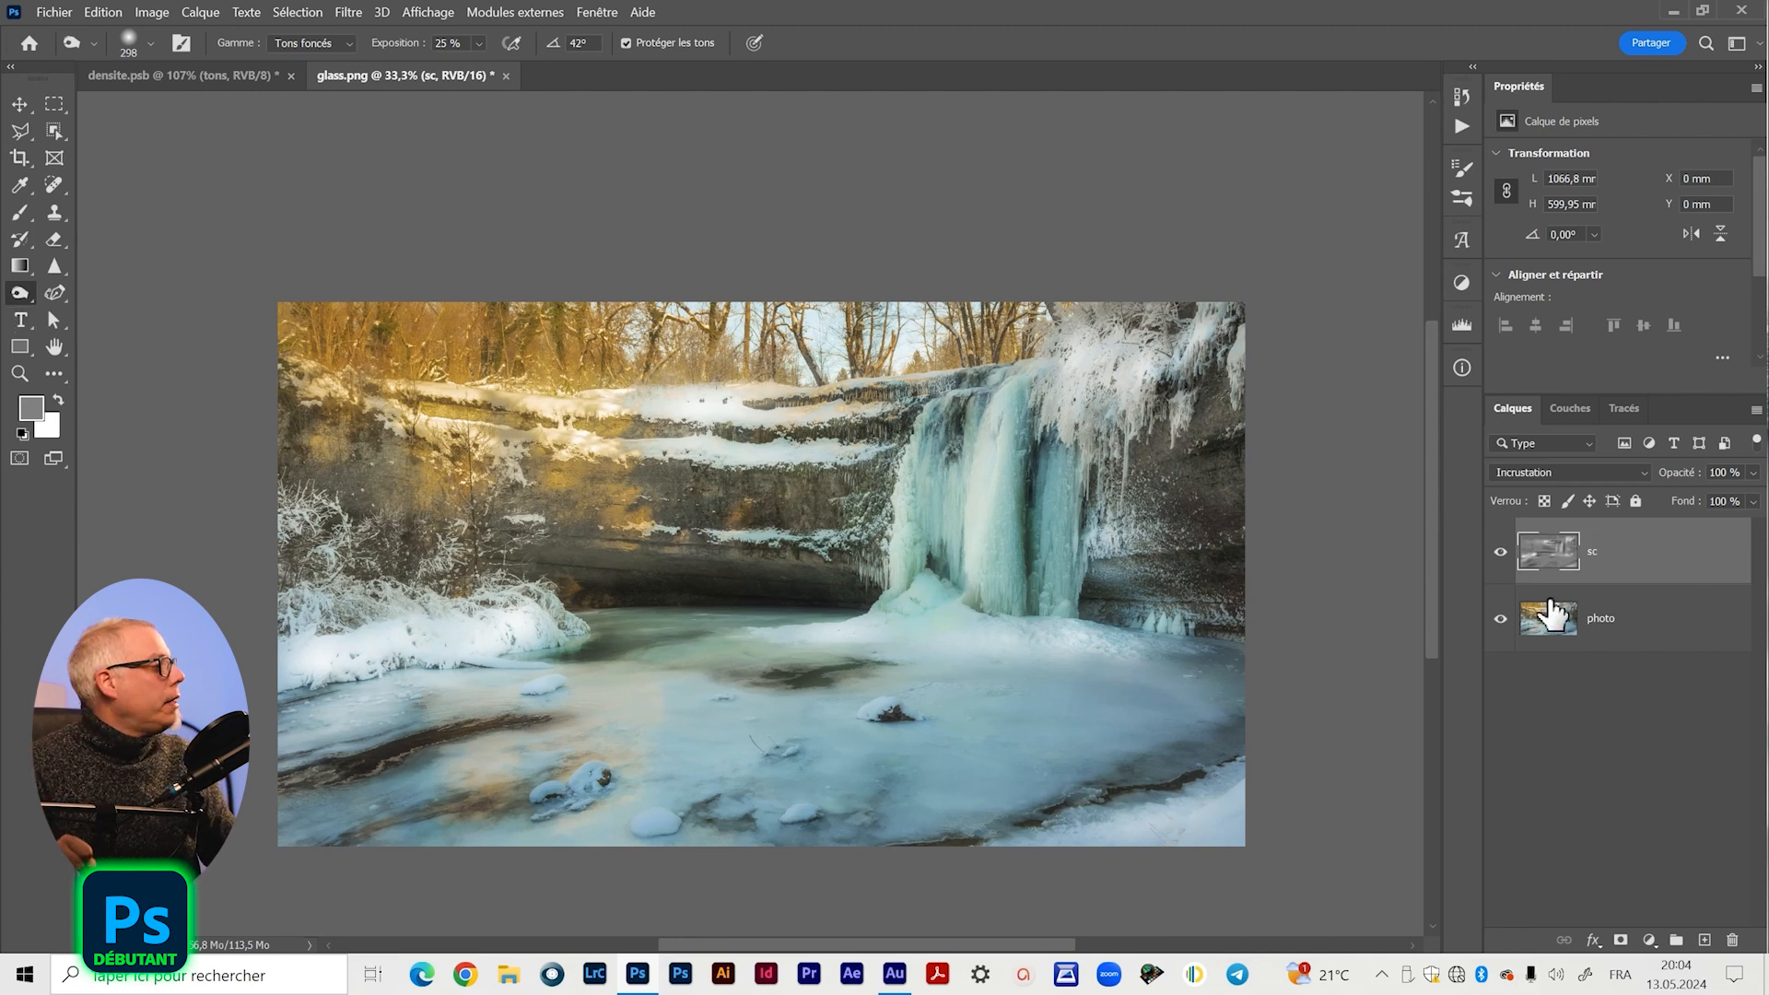
# - Toggle the sc layer's visibility to compare the photo before and after dodging and burning
pyautogui.click(1502, 556)
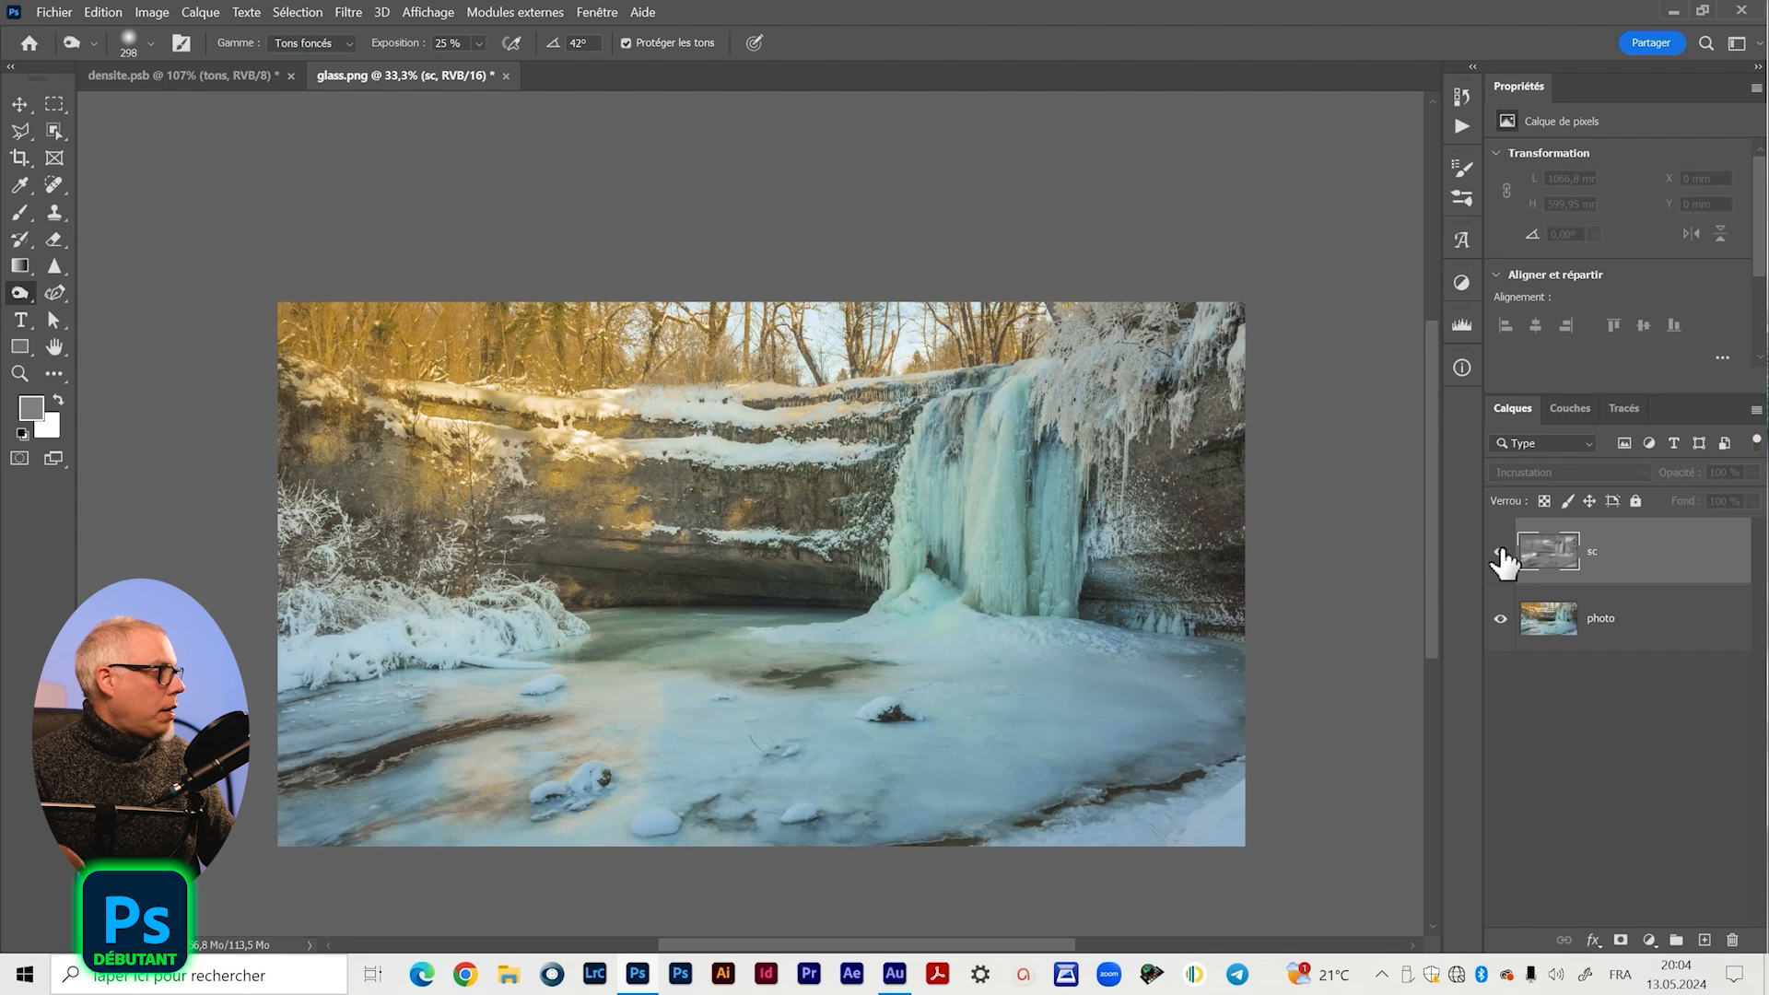
pyautogui.click(1503, 559)
pyautogui.click(1502, 559)
pyautogui.click(1503, 560)
pyautogui.click(1503, 560)
pyautogui.click(1503, 560)
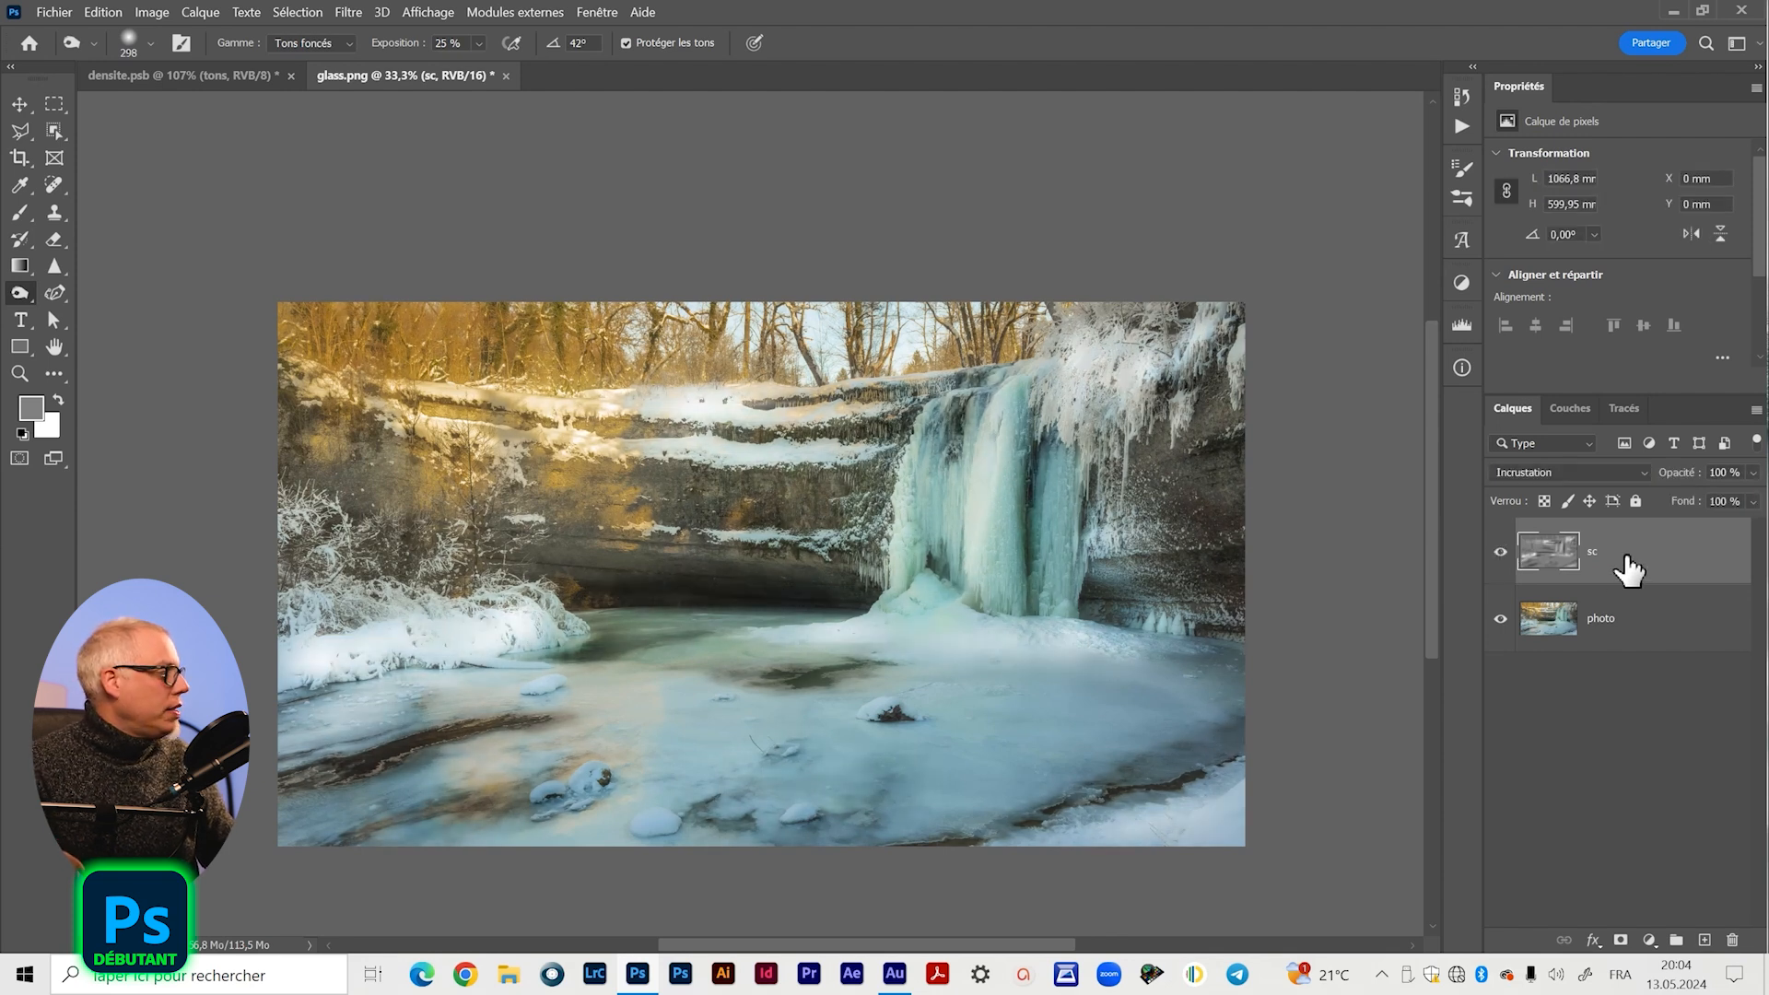
# - Lower the sc layer's opacity to 72%, compare the photo with and without it, and reduce the opacity to 66%
pyautogui.click(1753, 476)
pyautogui.moveTo(1731, 500); pyautogui.dragTo(1727, 495)
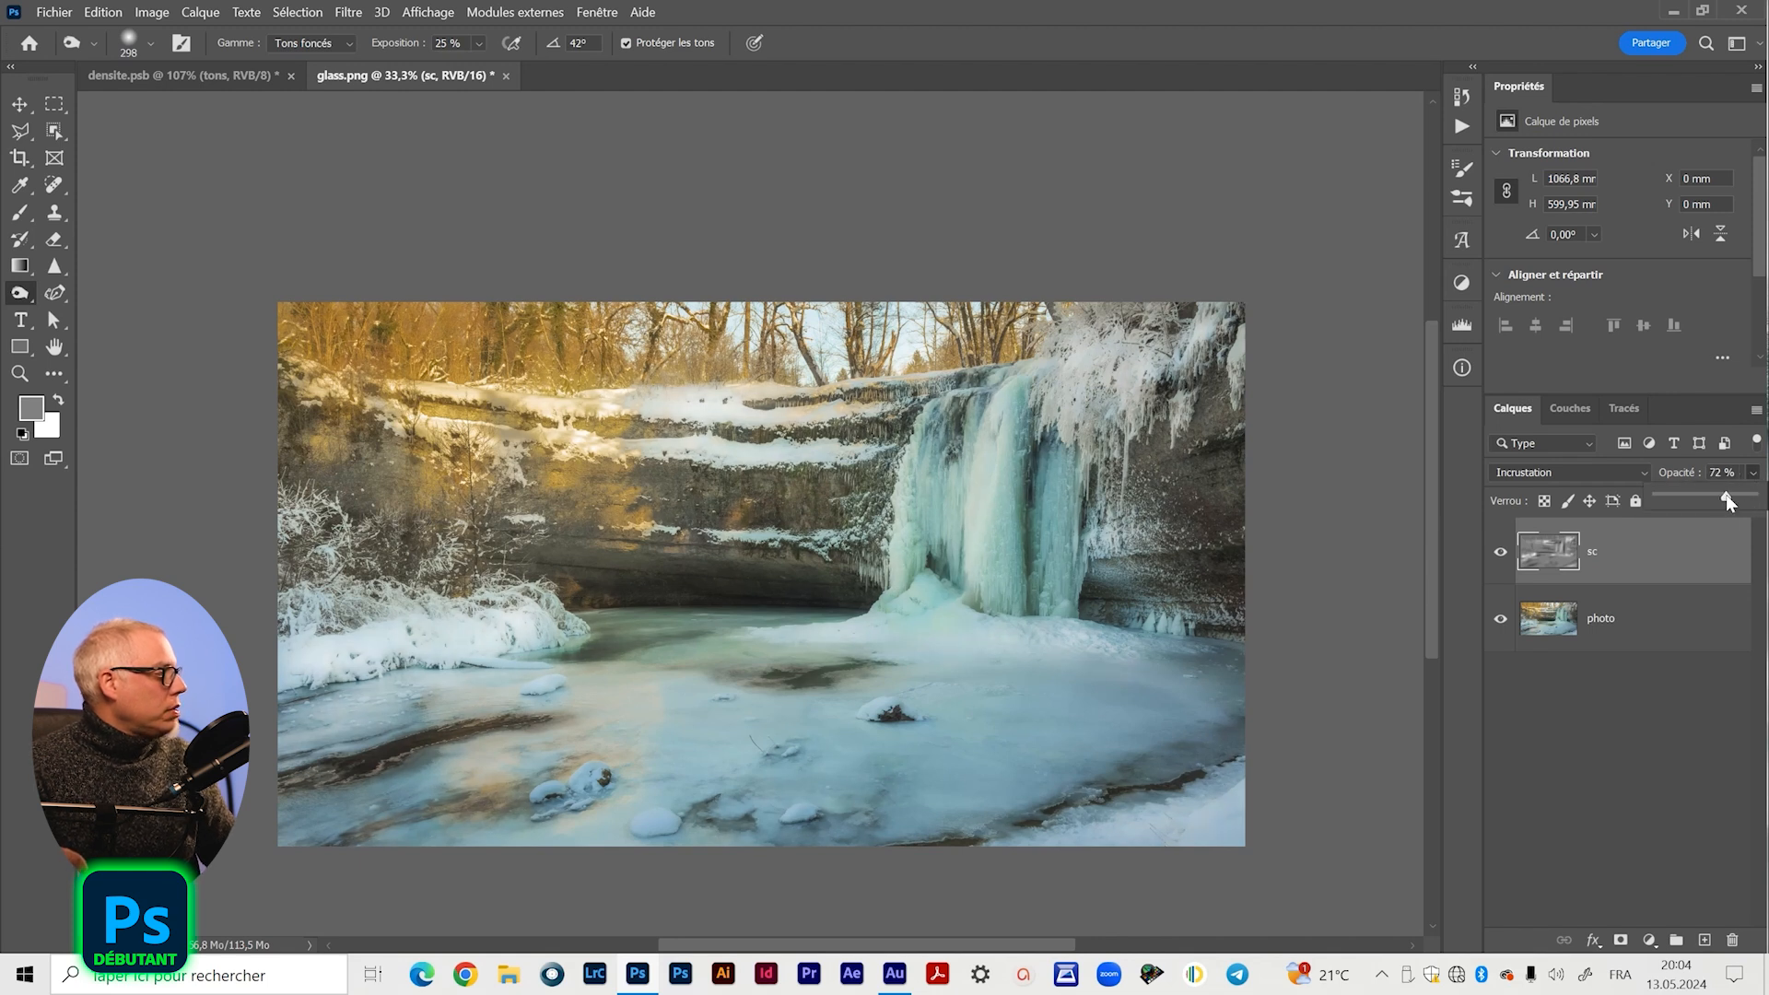
pyautogui.click(1501, 553)
pyautogui.click(1503, 555)
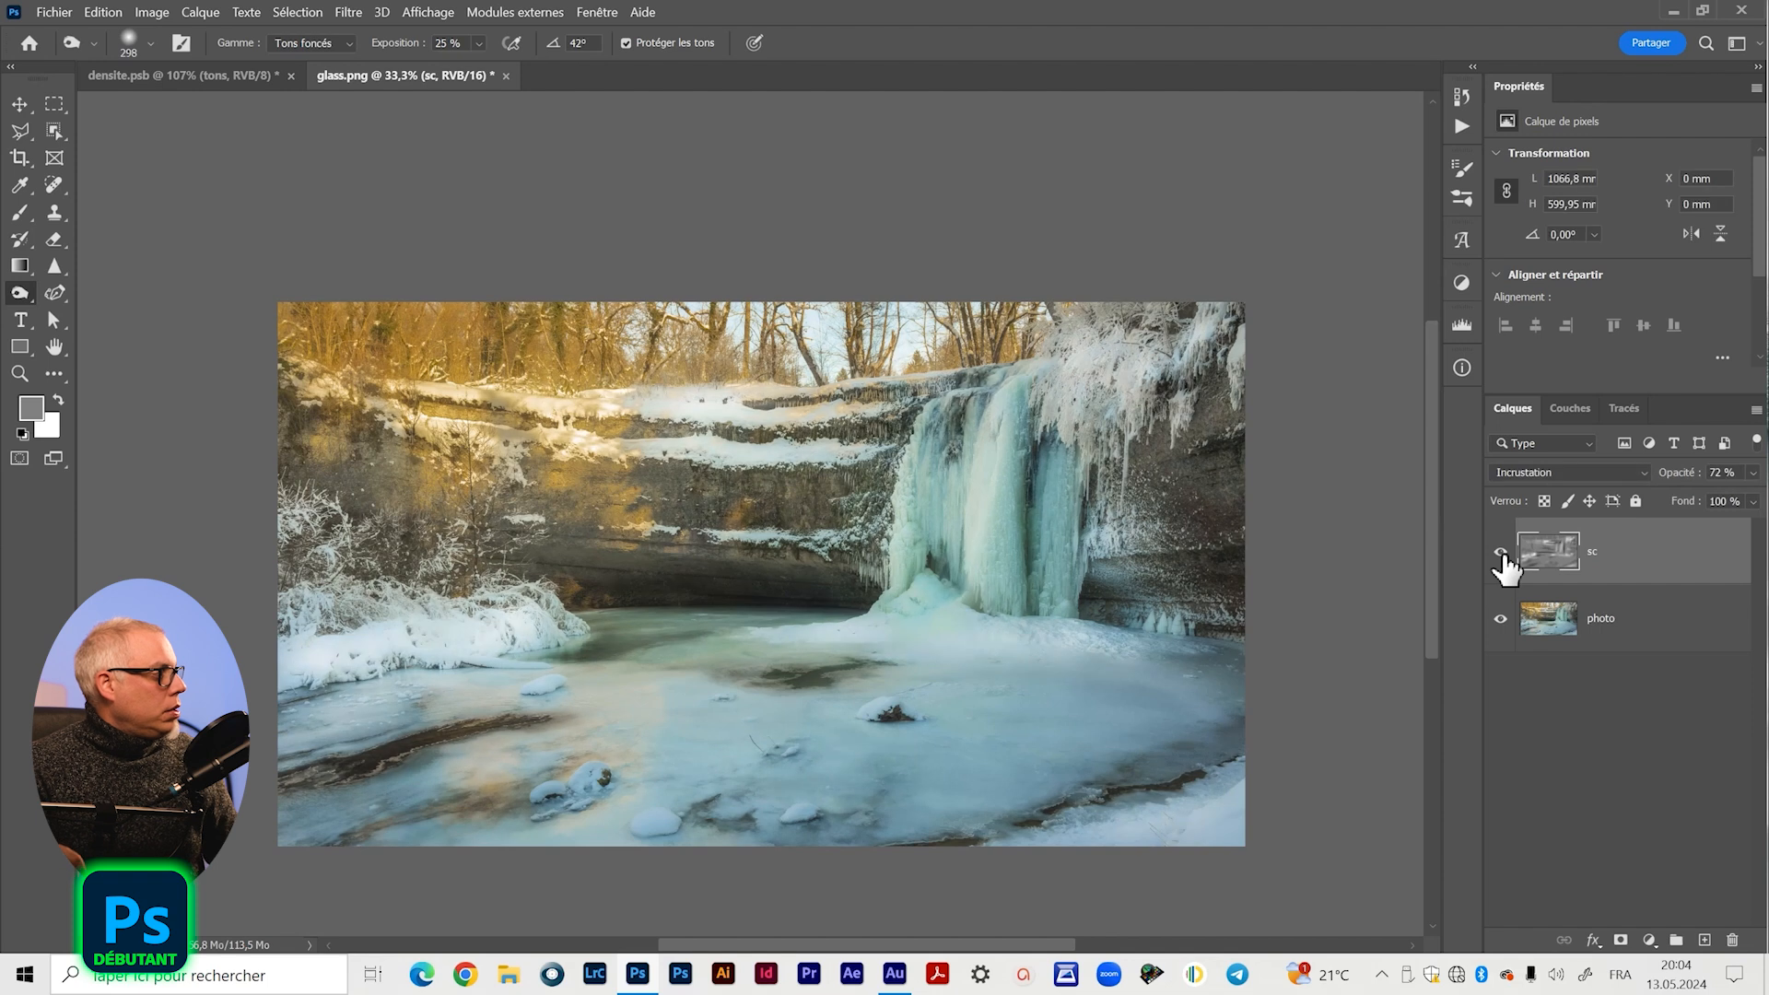
pyautogui.click(1753, 473)
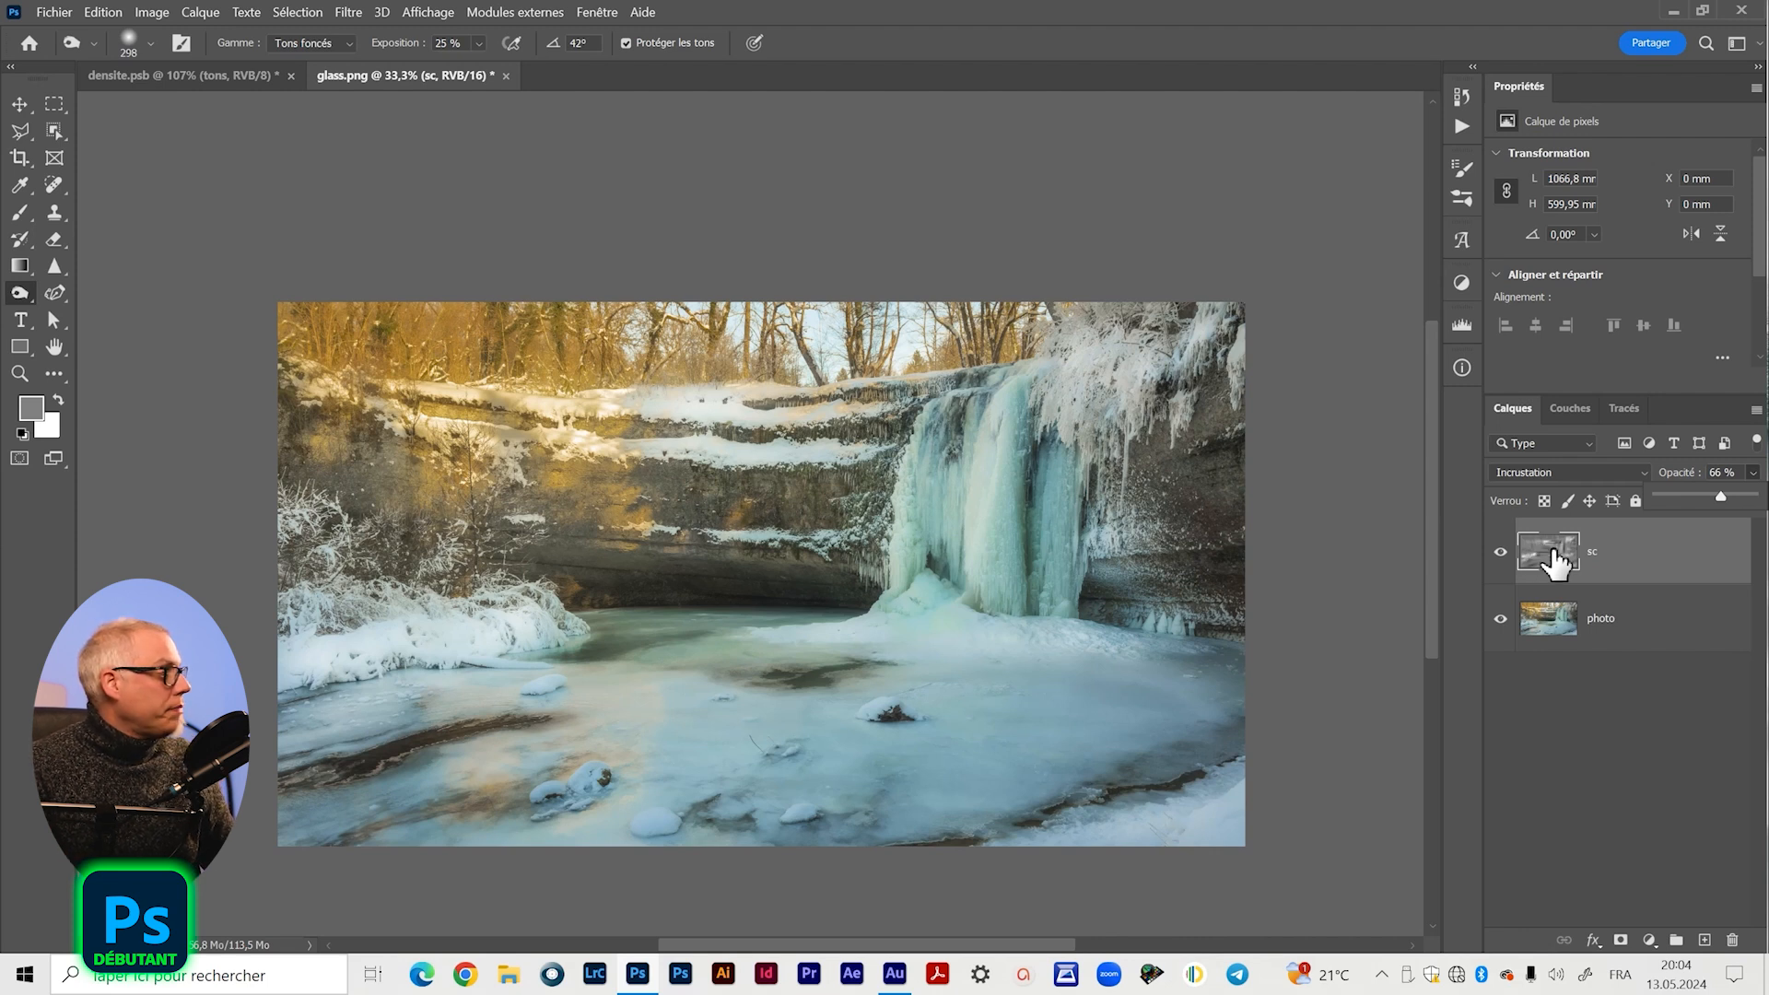
# - Hide the photo layer to examine the sc layer's grey painting at 100% opacity, and show the photo again
pyautogui.click(1501, 619)
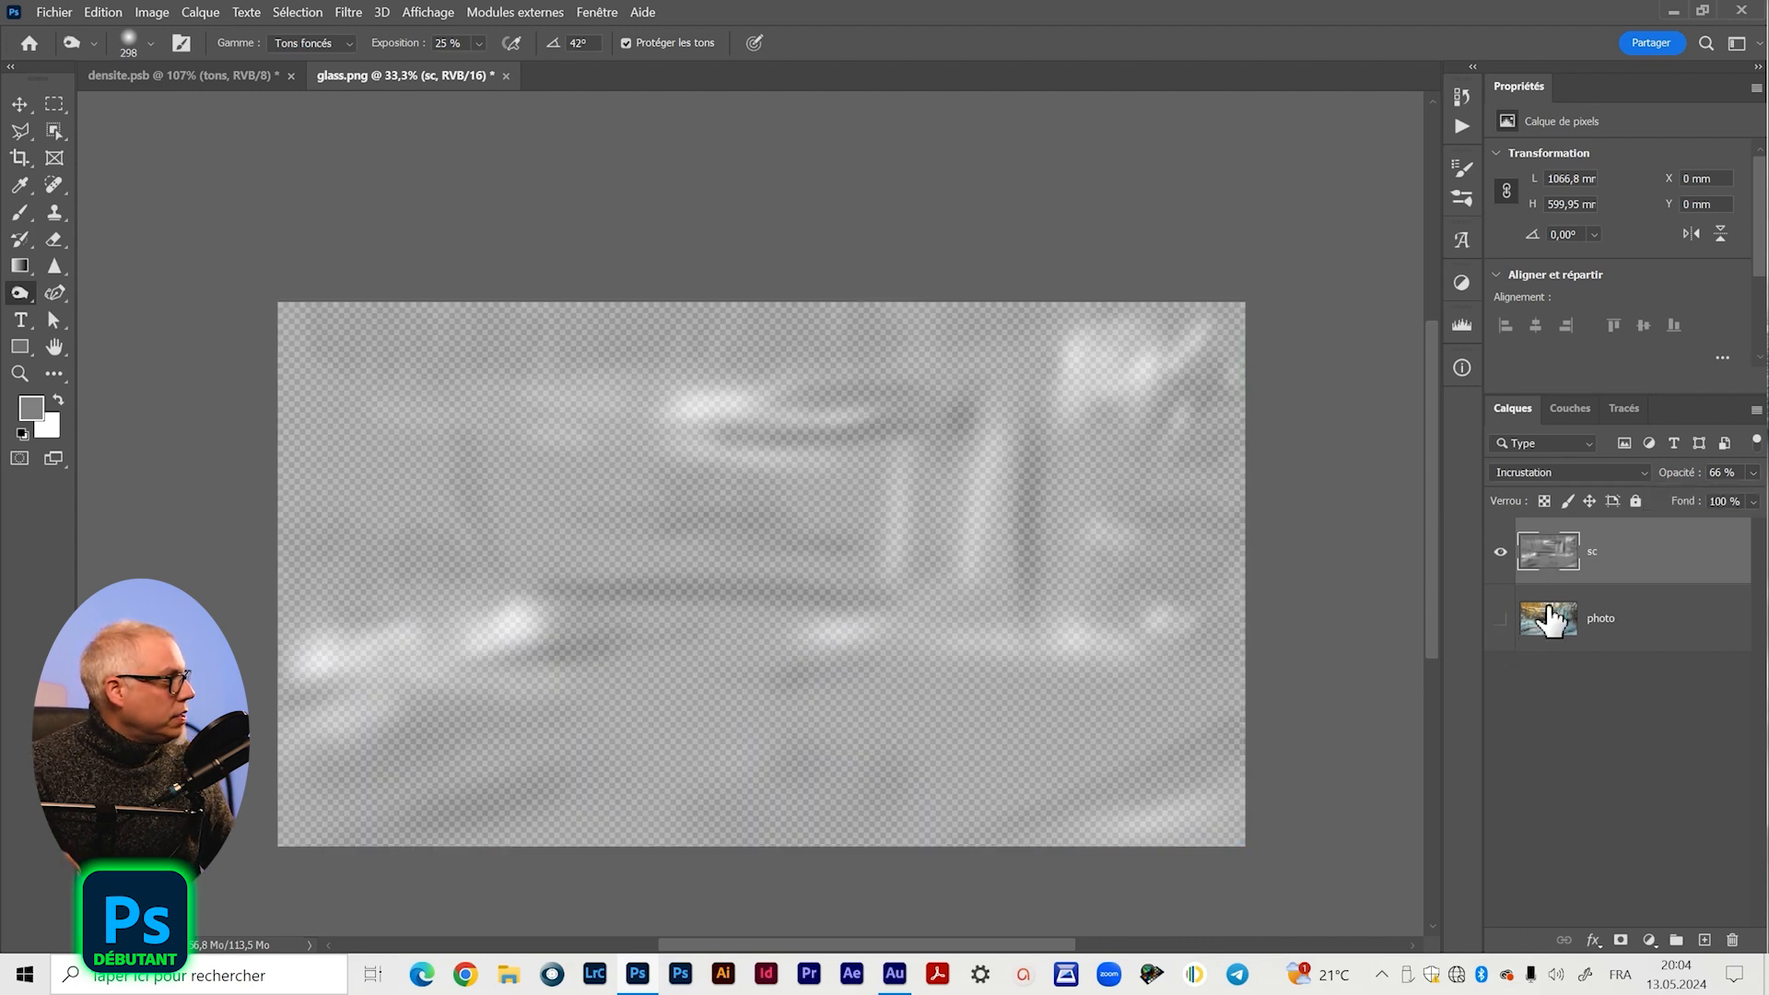
pyautogui.click(1754, 474)
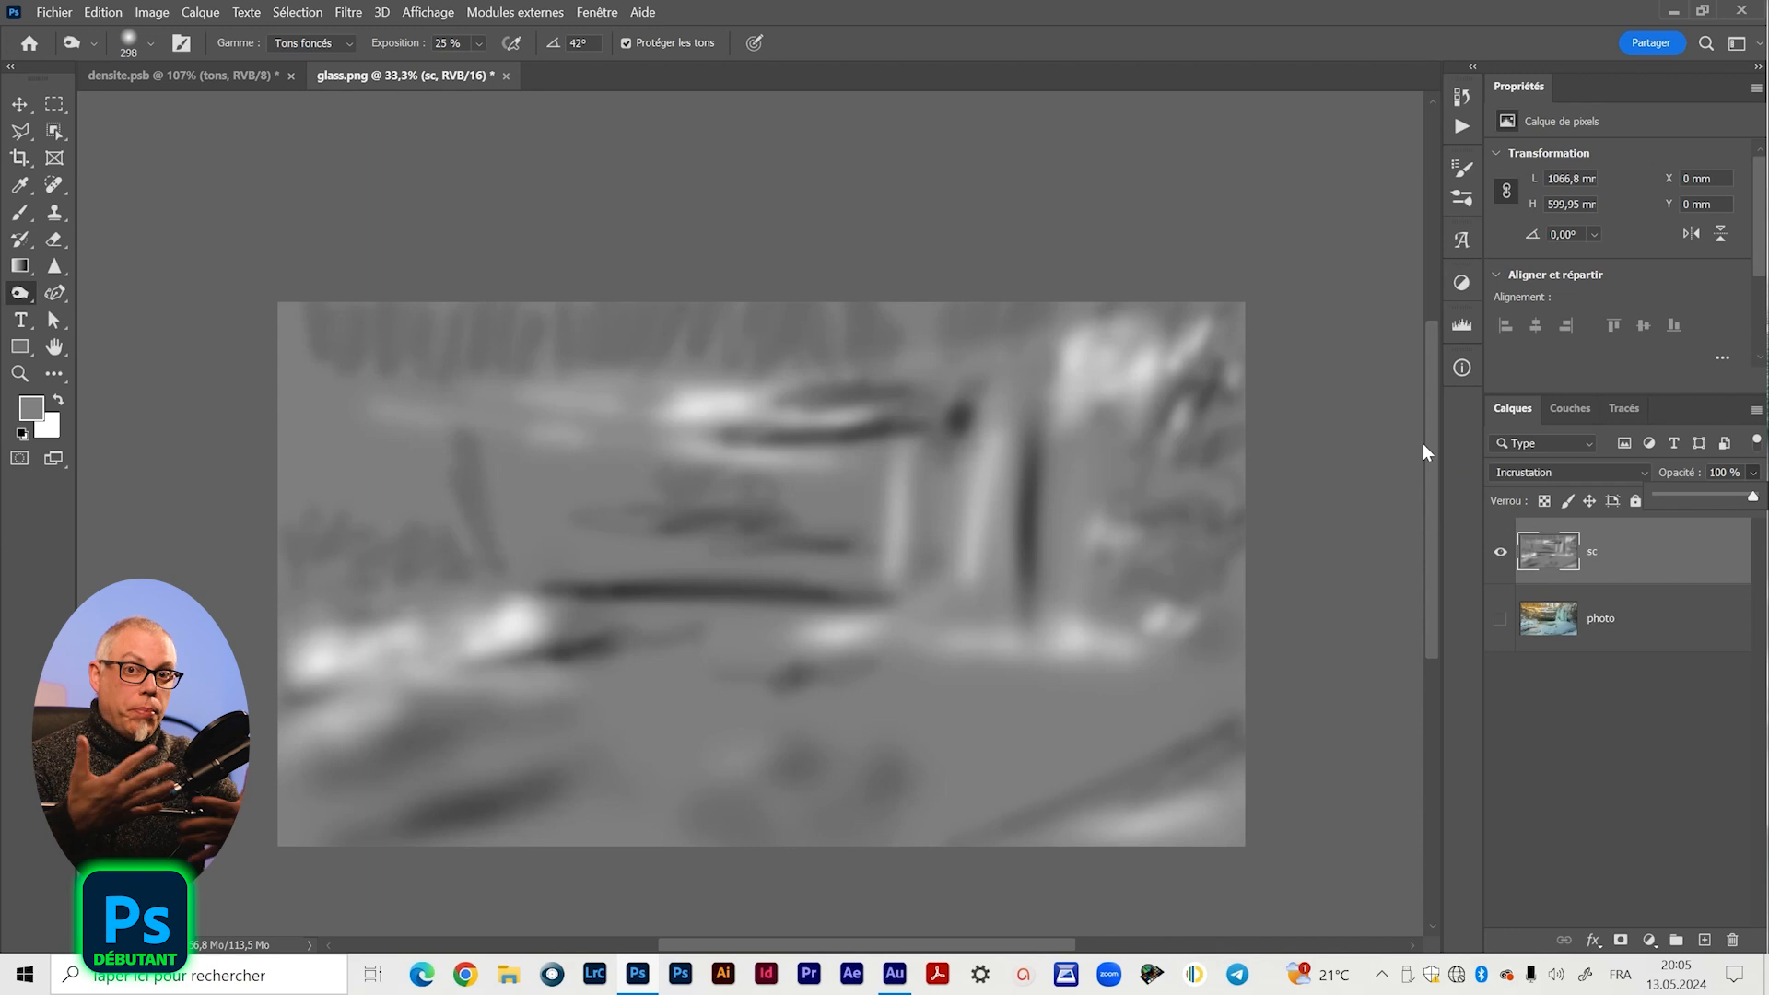
pyautogui.click(1501, 619)
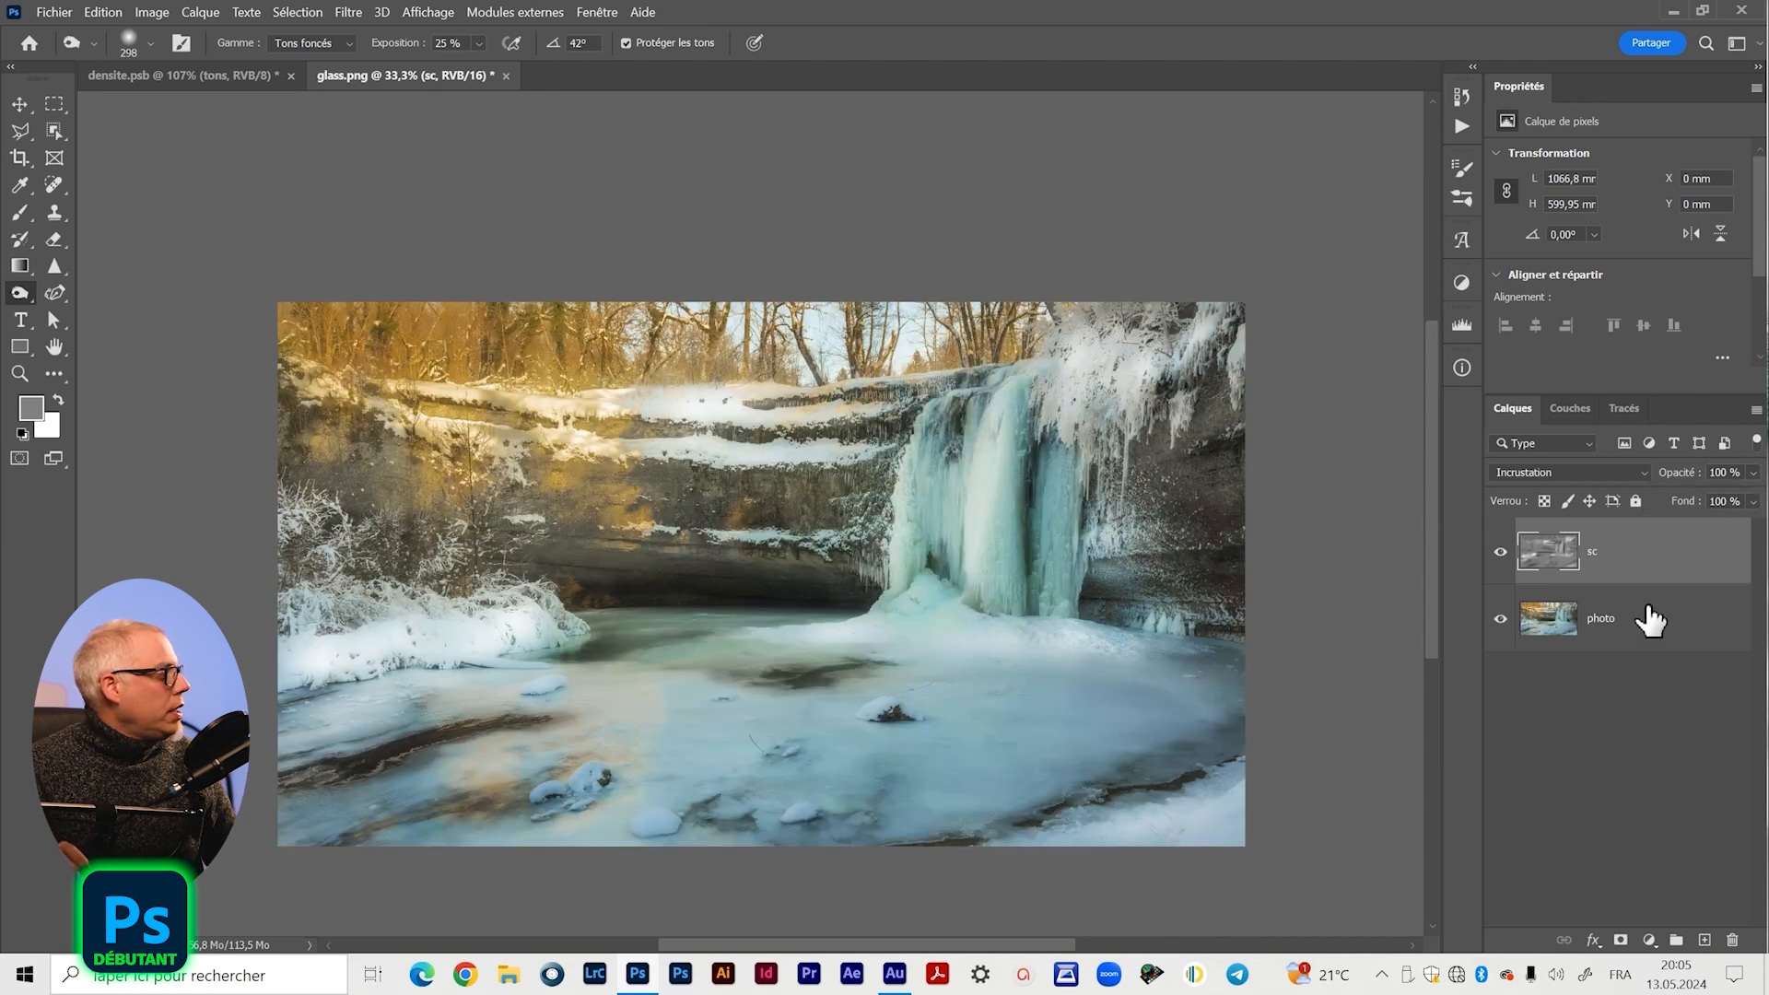
pyautogui.click(1501, 619)
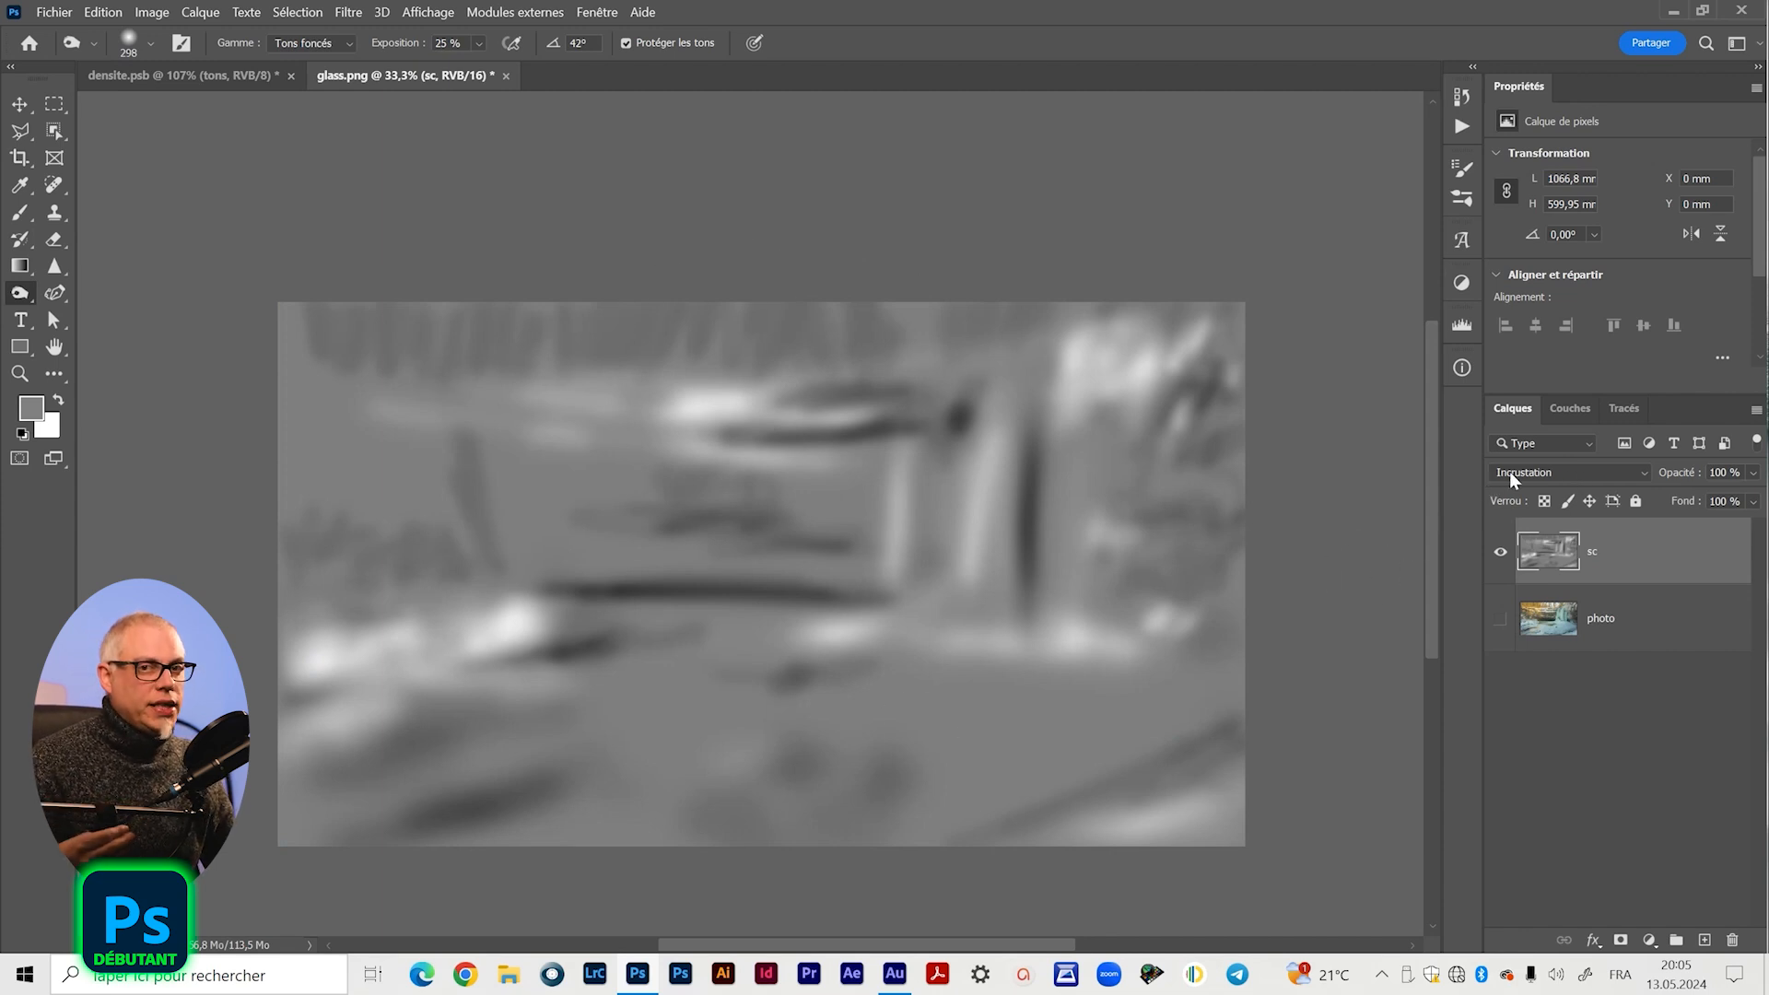
pyautogui.click(1500, 619)
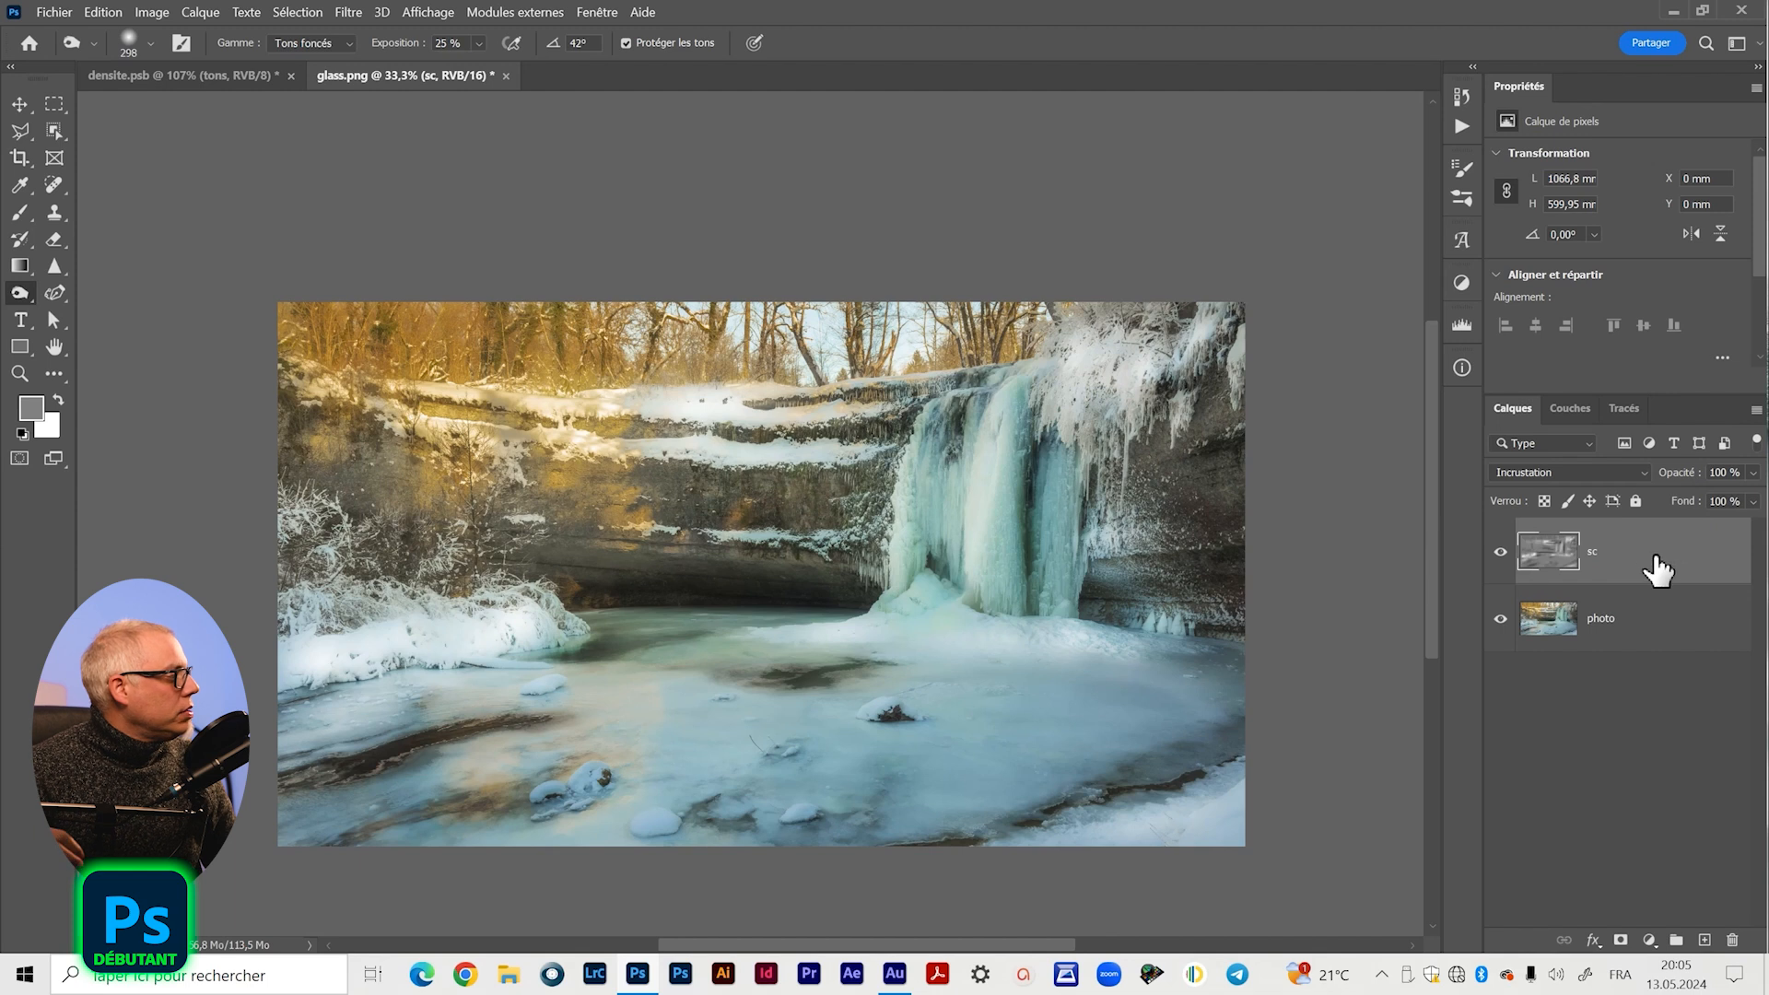
# - Set the sc layer's opacity to 67% and compare the photo with and without the layer
pyautogui.click(1756, 474)
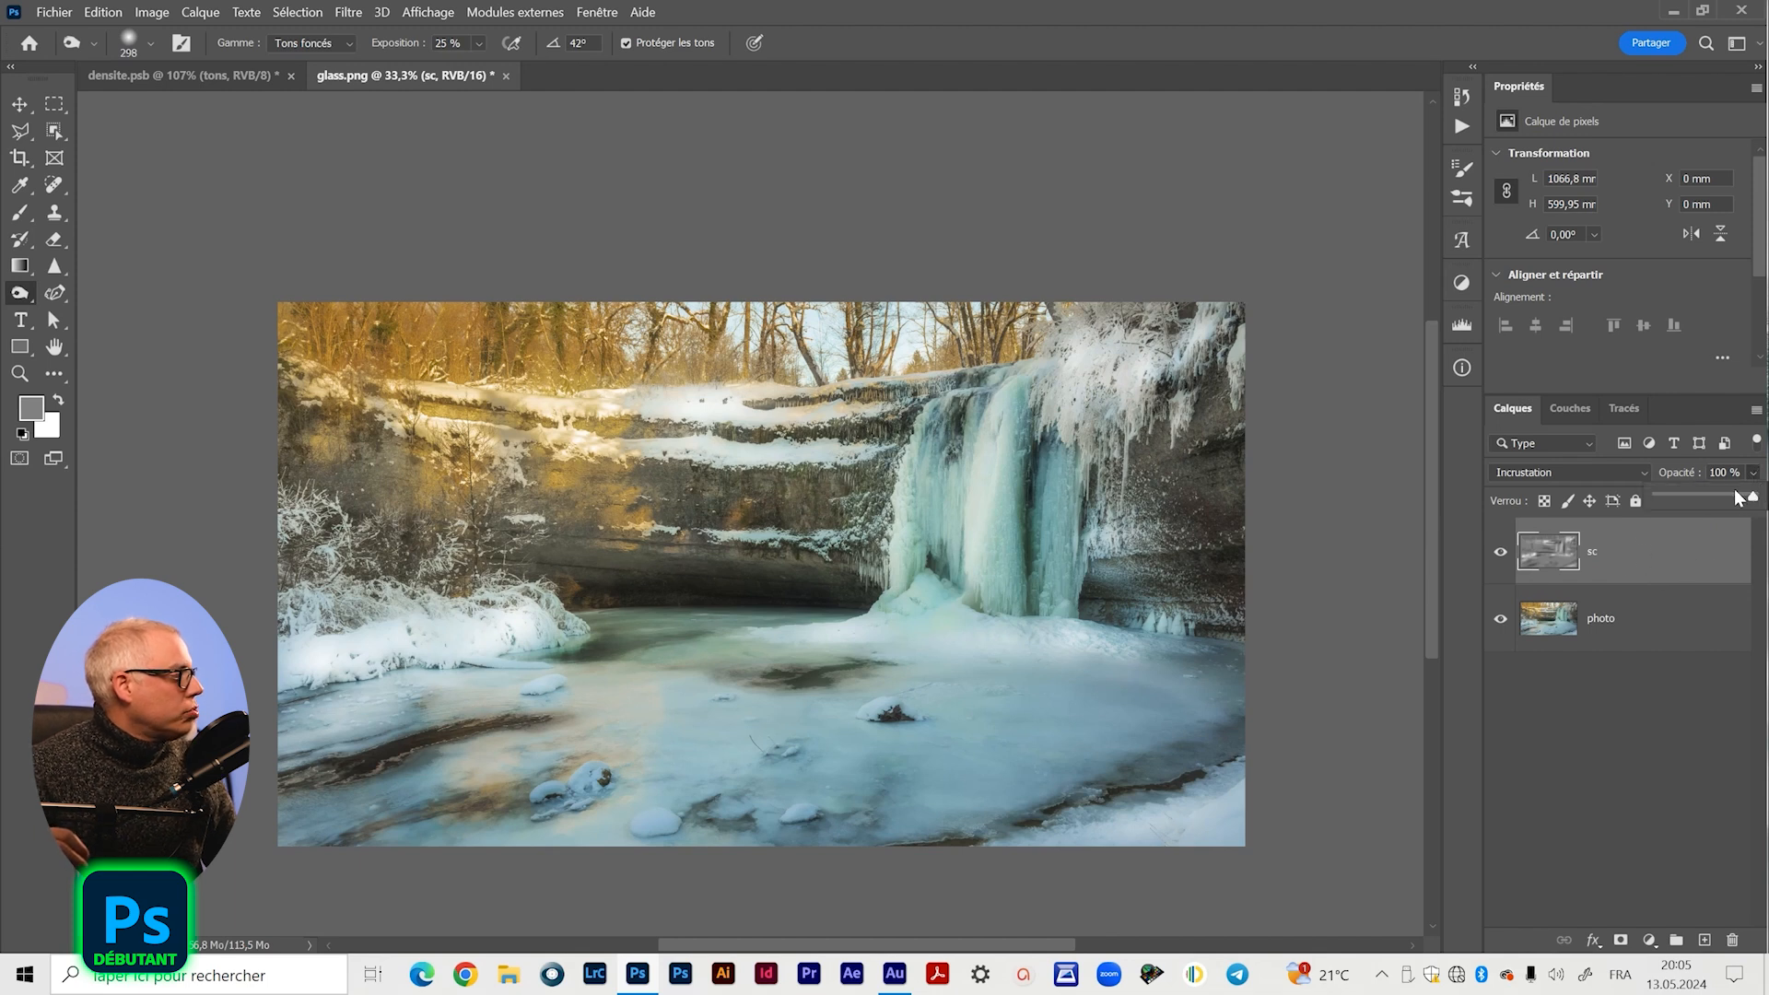
pyautogui.moveTo(1722, 500); pyautogui.dragTo(1723, 499)
pyautogui.click(1633, 580)
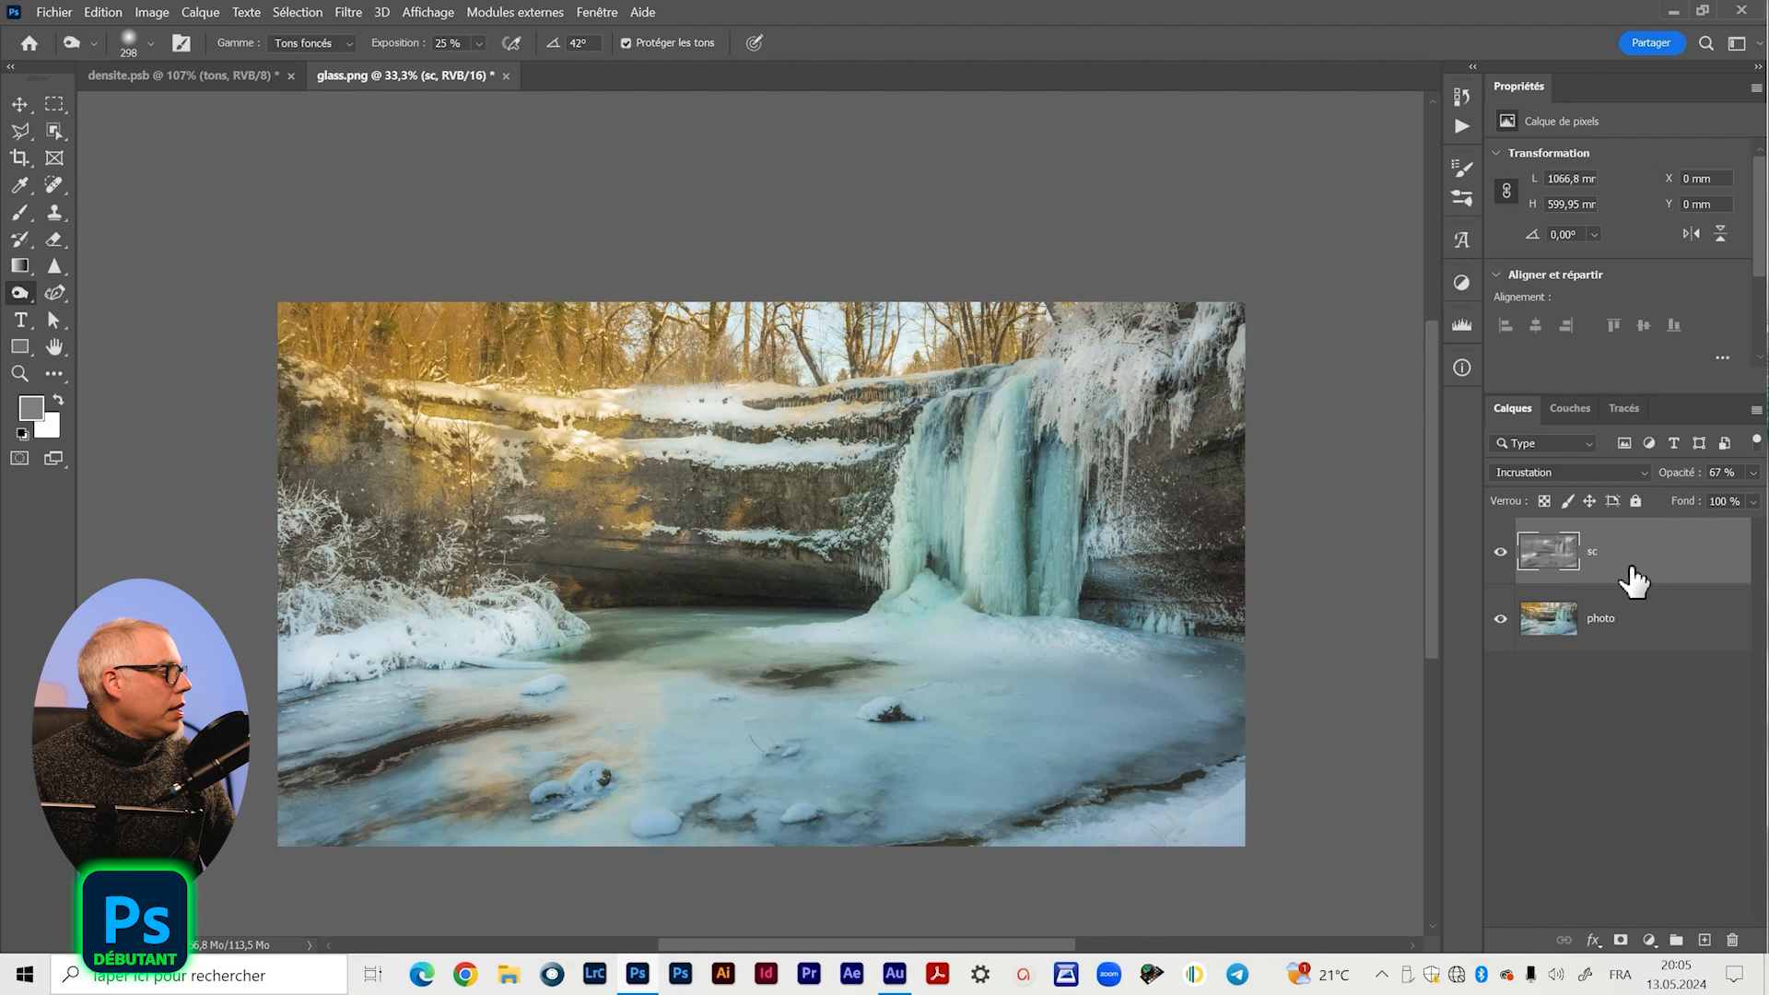
pyautogui.click(1502, 553)
pyautogui.click(1501, 553)
pyautogui.click(1501, 553)
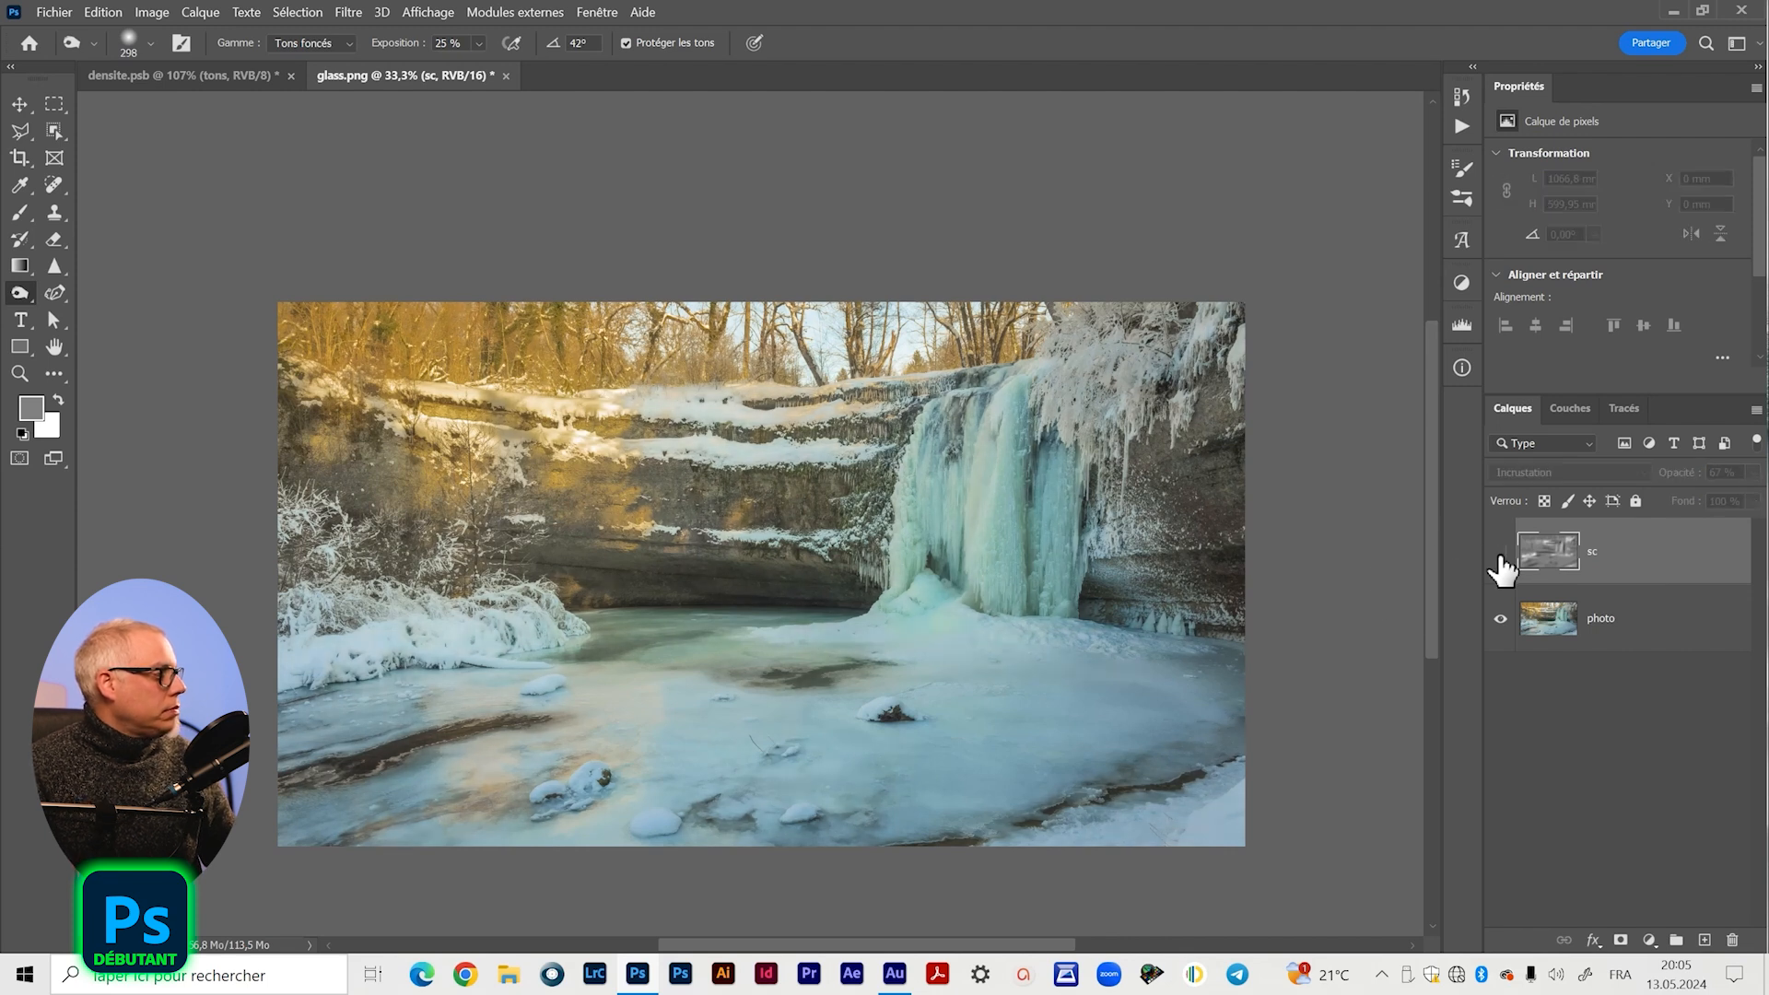
pyautogui.click(1501, 553)
# - Dodge the pool ice below the waterfall using Densité - with Tons clairs, 4% exposure and a soft brush of size 747
pyautogui.press('z')
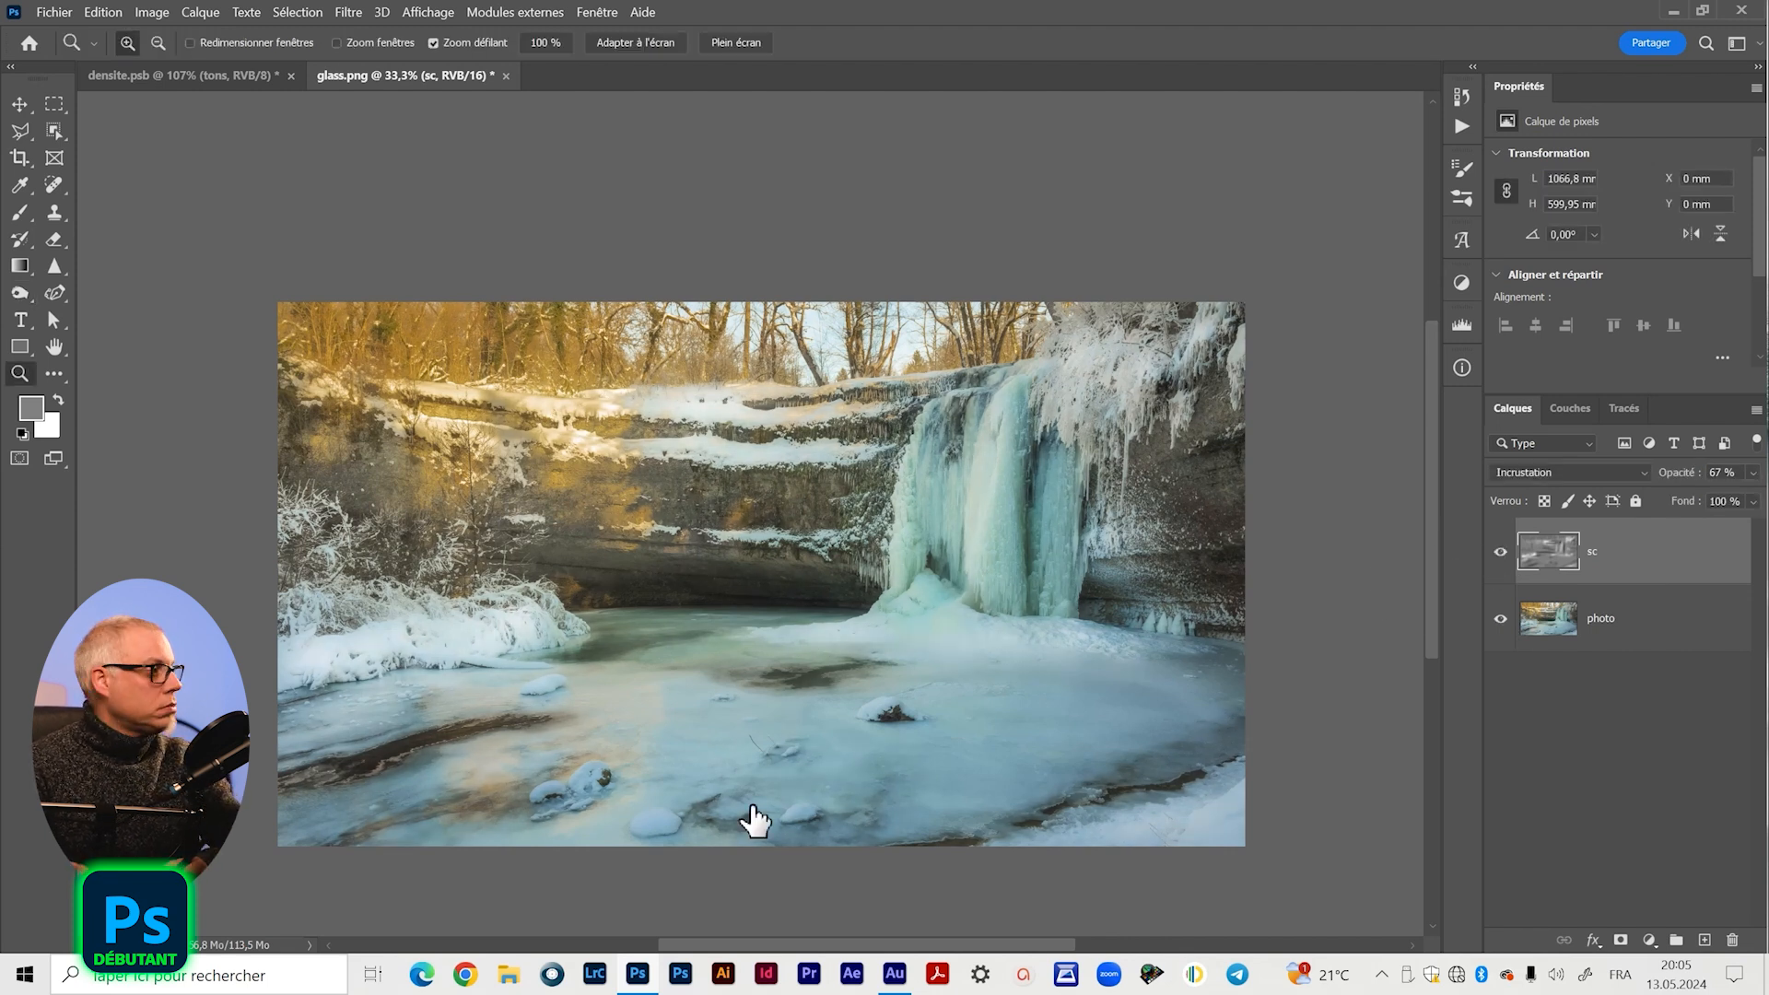
pyautogui.moveTo(758, 577)
pyautogui.mouseDown()
pyautogui.moveTo(802, 578)
pyautogui.moveTo(782, 557)
pyautogui.moveTo(805, 562)
pyautogui.mouseUp()
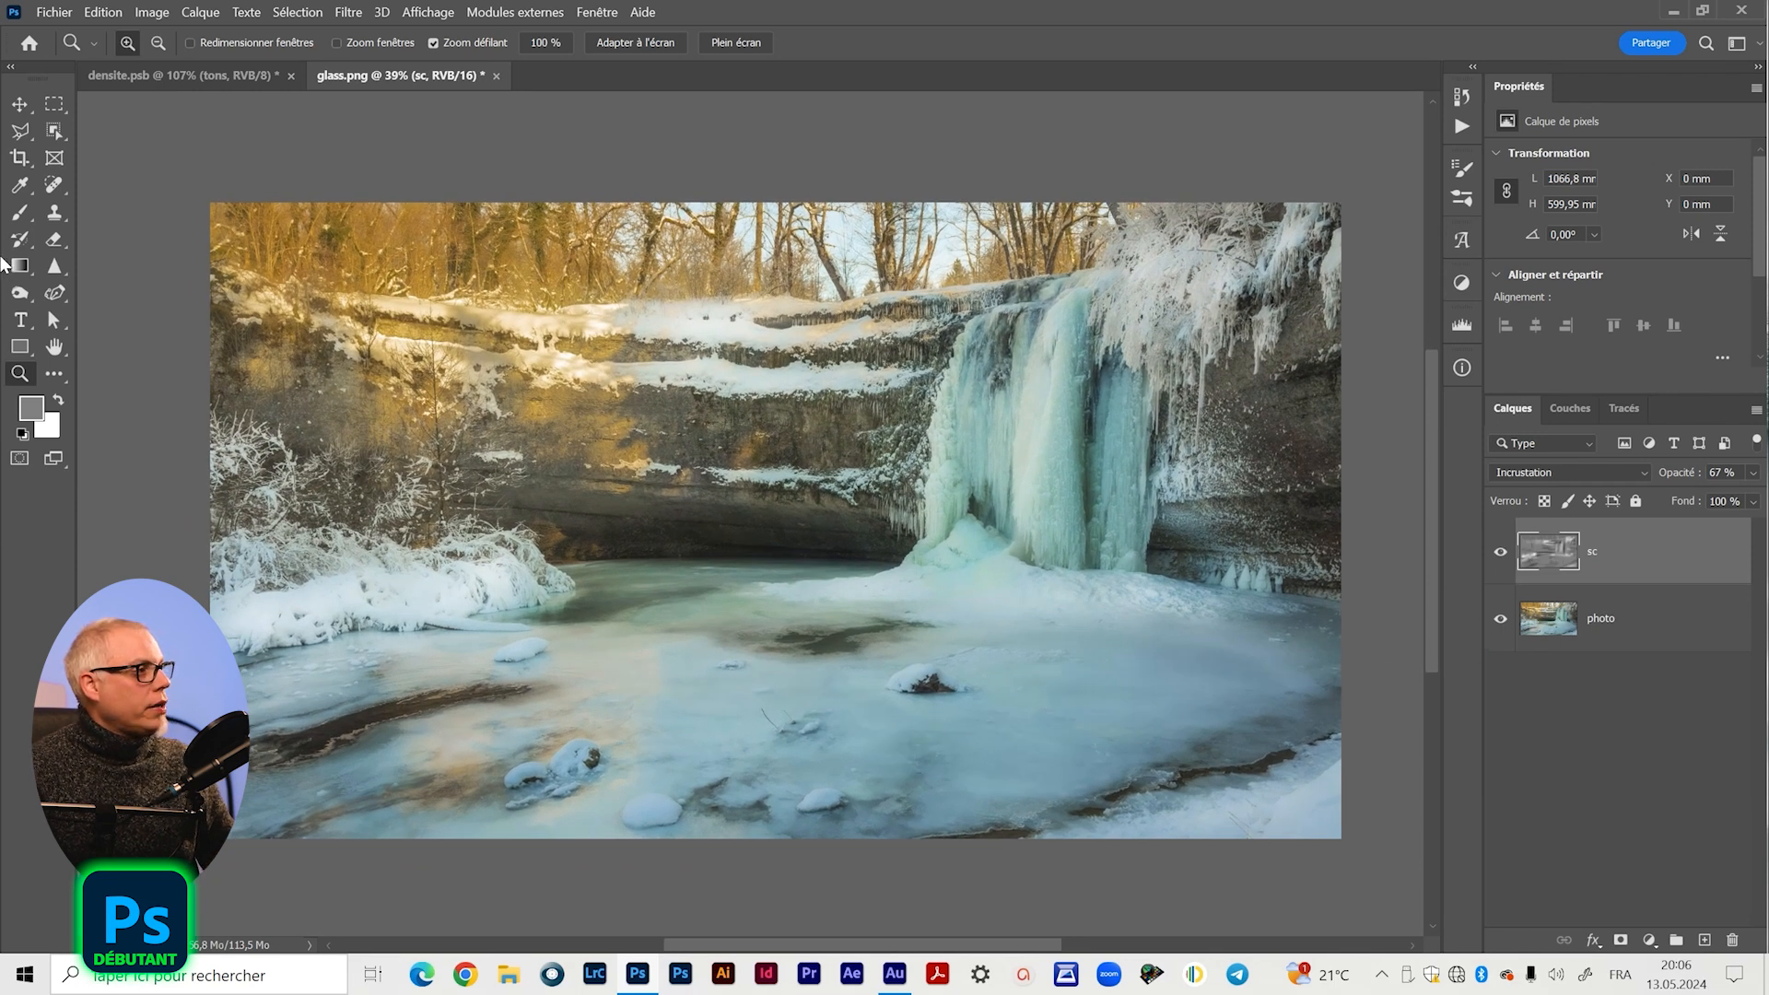
pyautogui.click(22, 295)
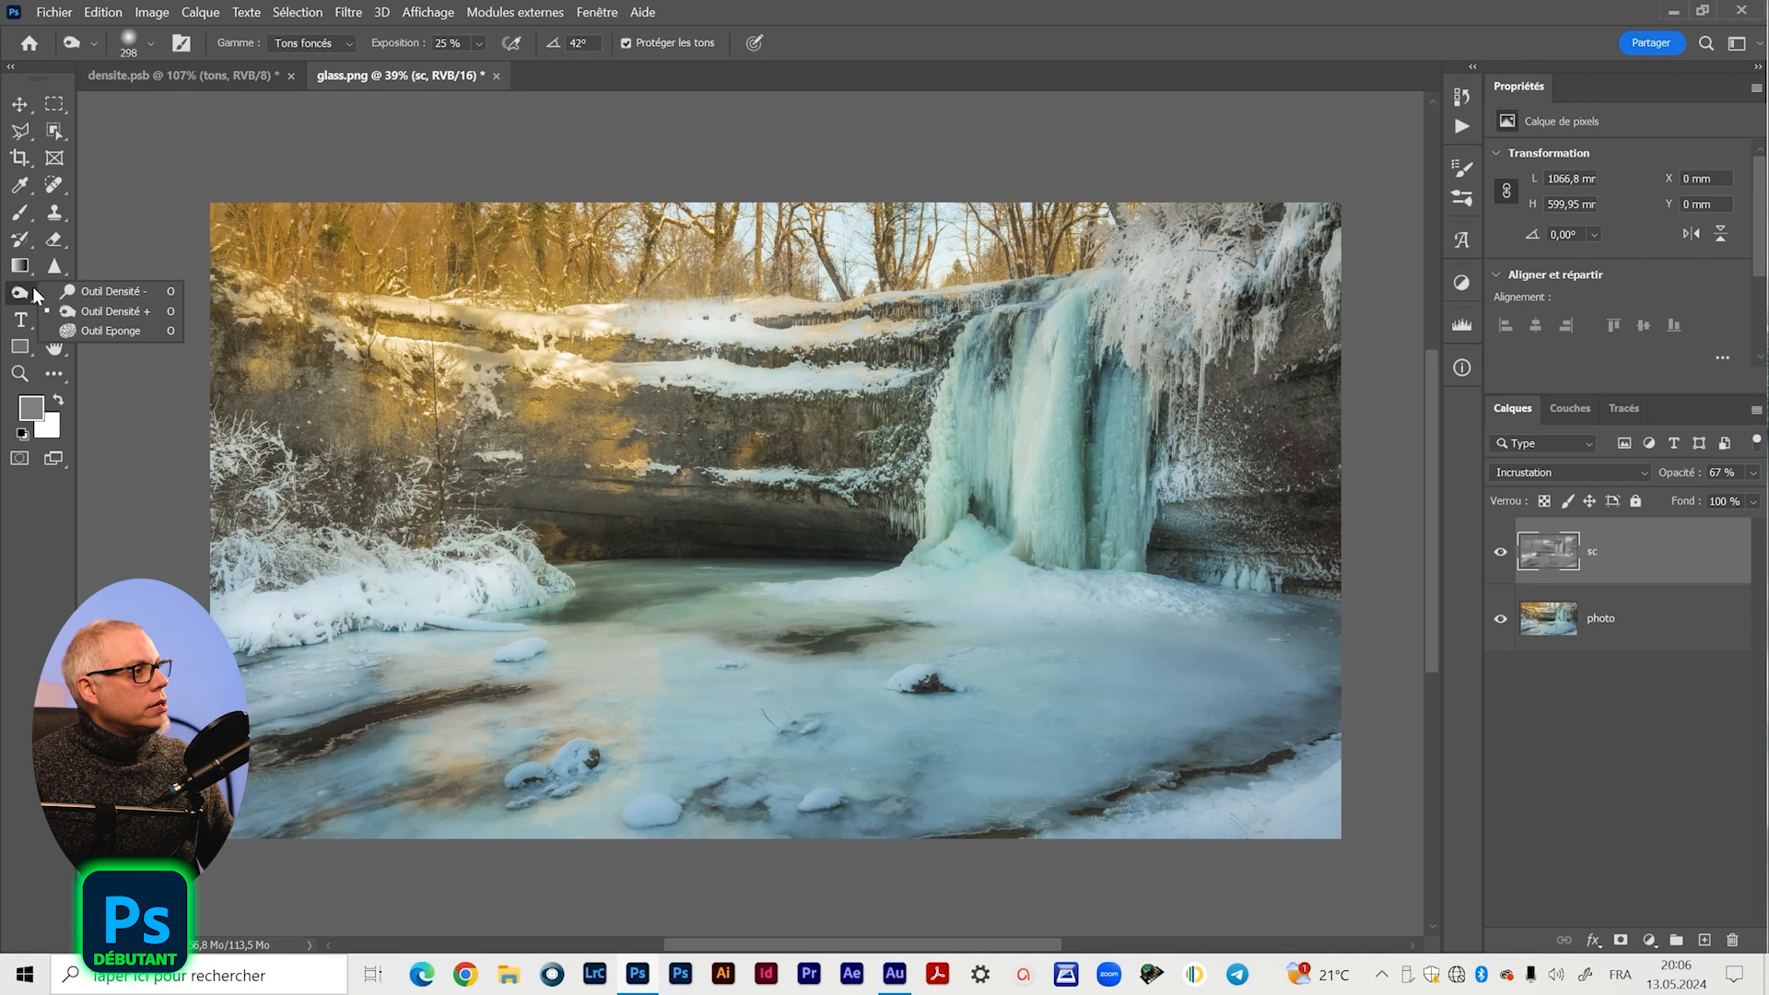
pyautogui.click(92, 291)
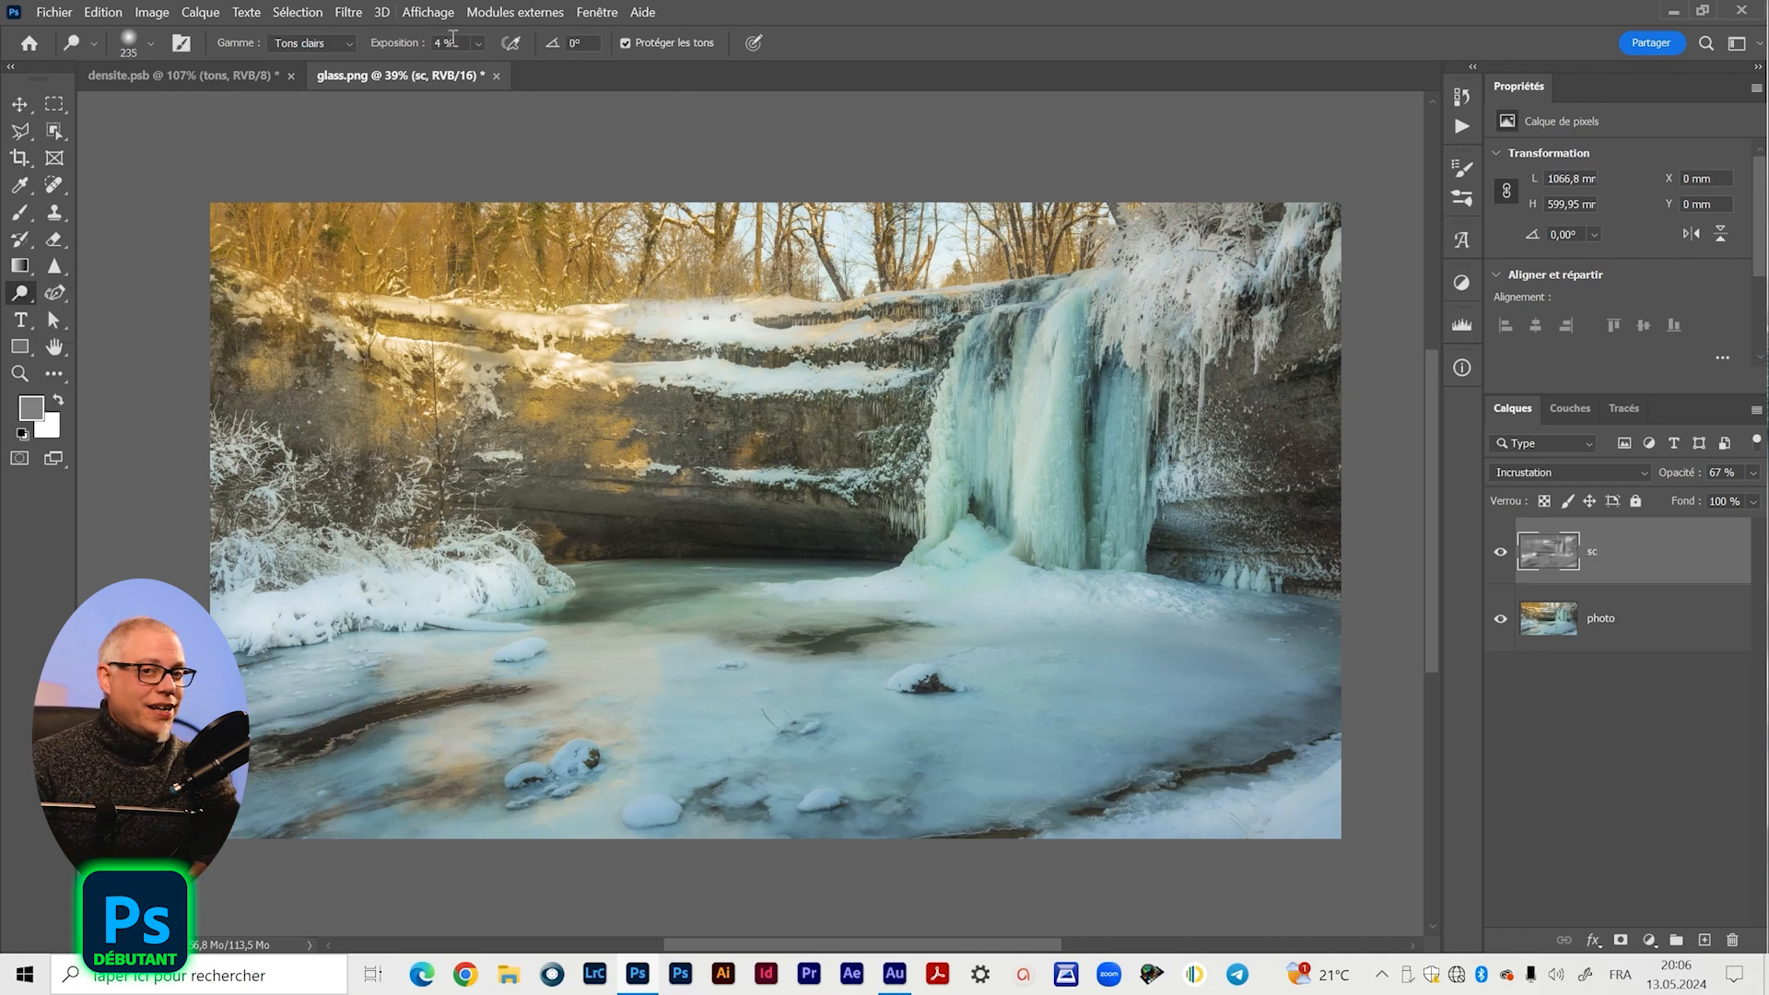
pyautogui.rightClick(659, 422)
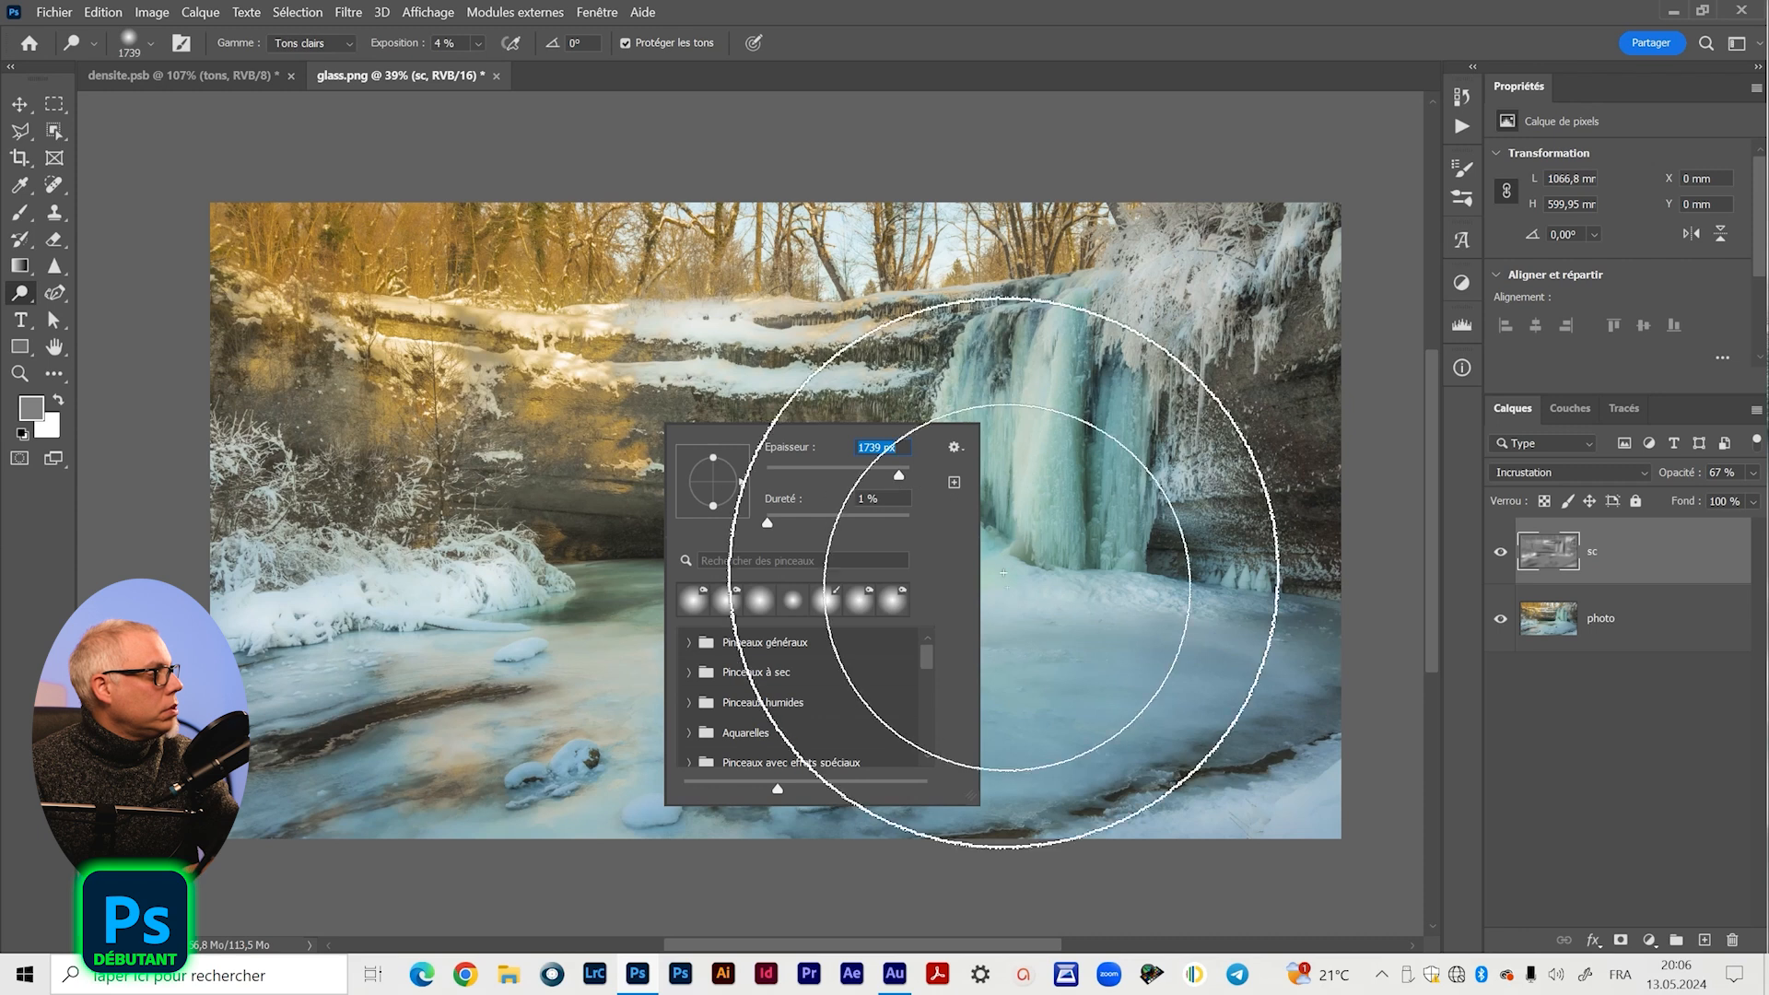
pyautogui.moveTo(898, 477); pyautogui.dragTo(874, 477)
pyautogui.click(993, 703)
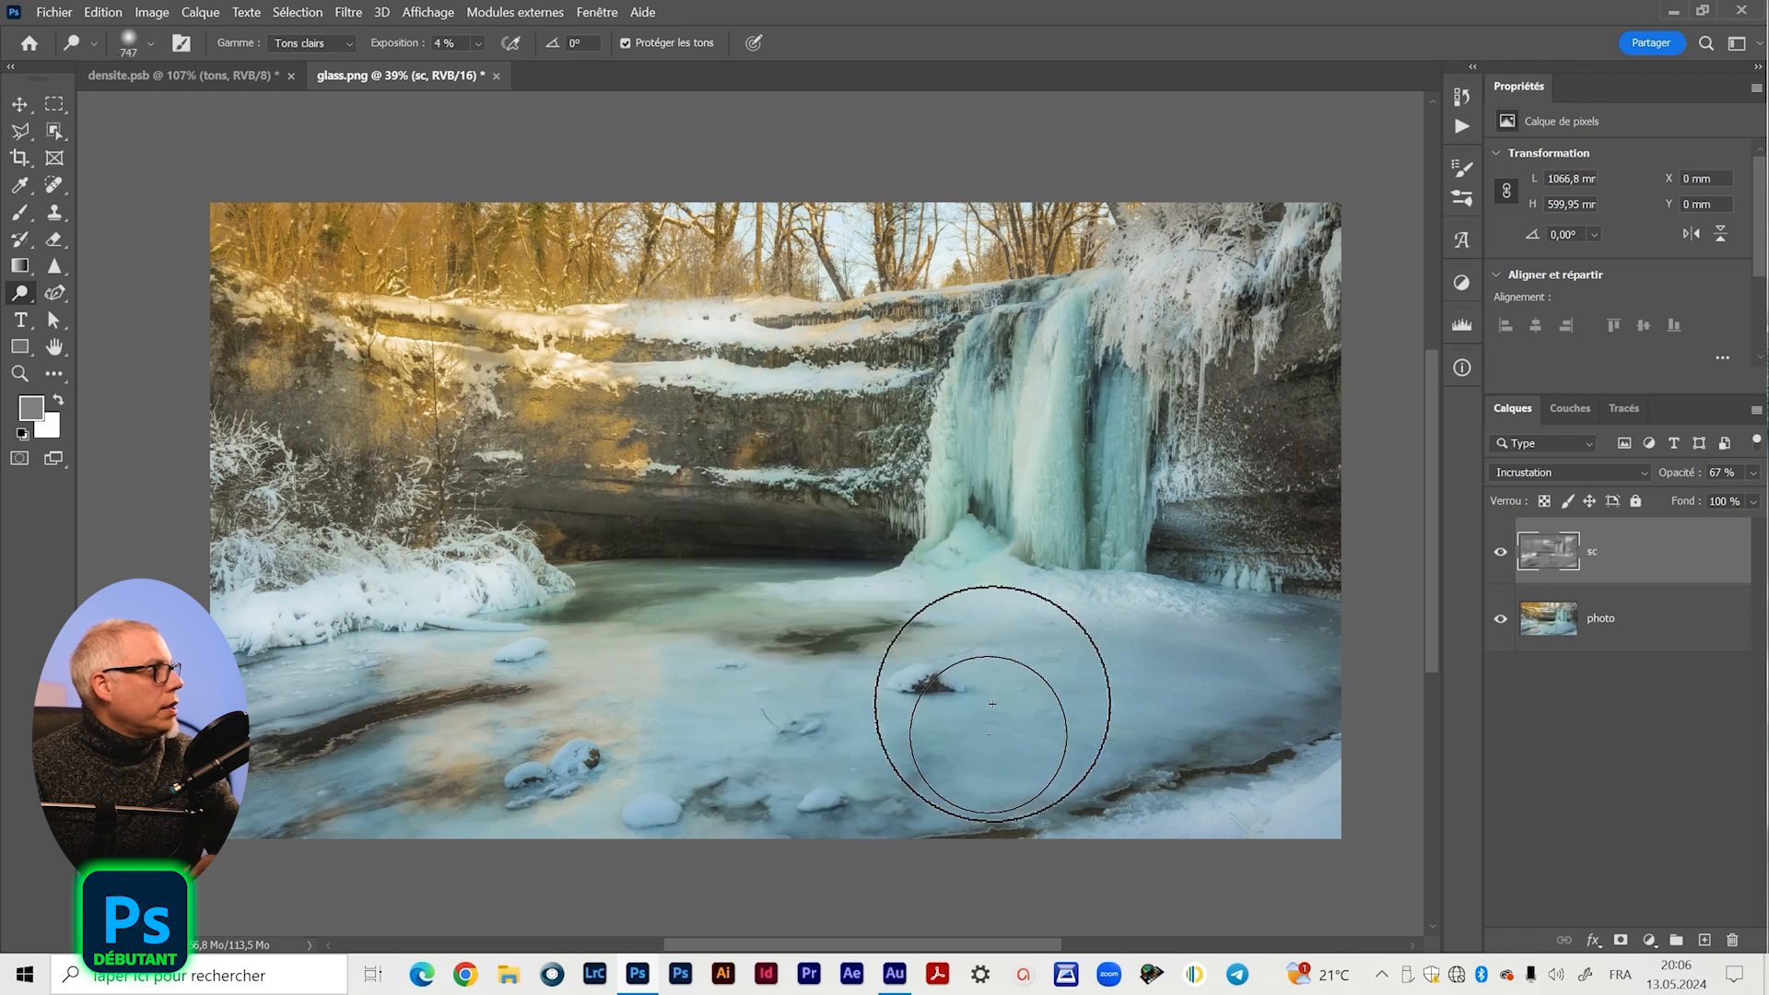
pyautogui.moveTo(1017, 741)
pyautogui.mouseDown()
pyautogui.moveTo(975, 756)
pyautogui.moveTo(1205, 683)
pyautogui.moveTo(1098, 701)
pyautogui.moveTo(906, 791)
pyautogui.moveTo(969, 751)
pyautogui.moveTo(787, 786)
pyautogui.moveTo(1047, 799)
pyautogui.moveTo(1122, 835)
pyautogui.moveTo(1128, 706)
pyautogui.moveTo(918, 750)
pyautogui.moveTo(1240, 664)
pyautogui.moveTo(826, 763)
pyautogui.moveTo(741, 702)
pyautogui.moveTo(1091, 678)
pyautogui.moveTo(832, 746)
pyautogui.moveTo(605, 689)
pyautogui.moveTo(981, 724)
pyautogui.moveTo(1231, 690)
pyautogui.moveTo(1145, 736)
pyautogui.moveTo(1126, 624)
pyautogui.mouseUp()
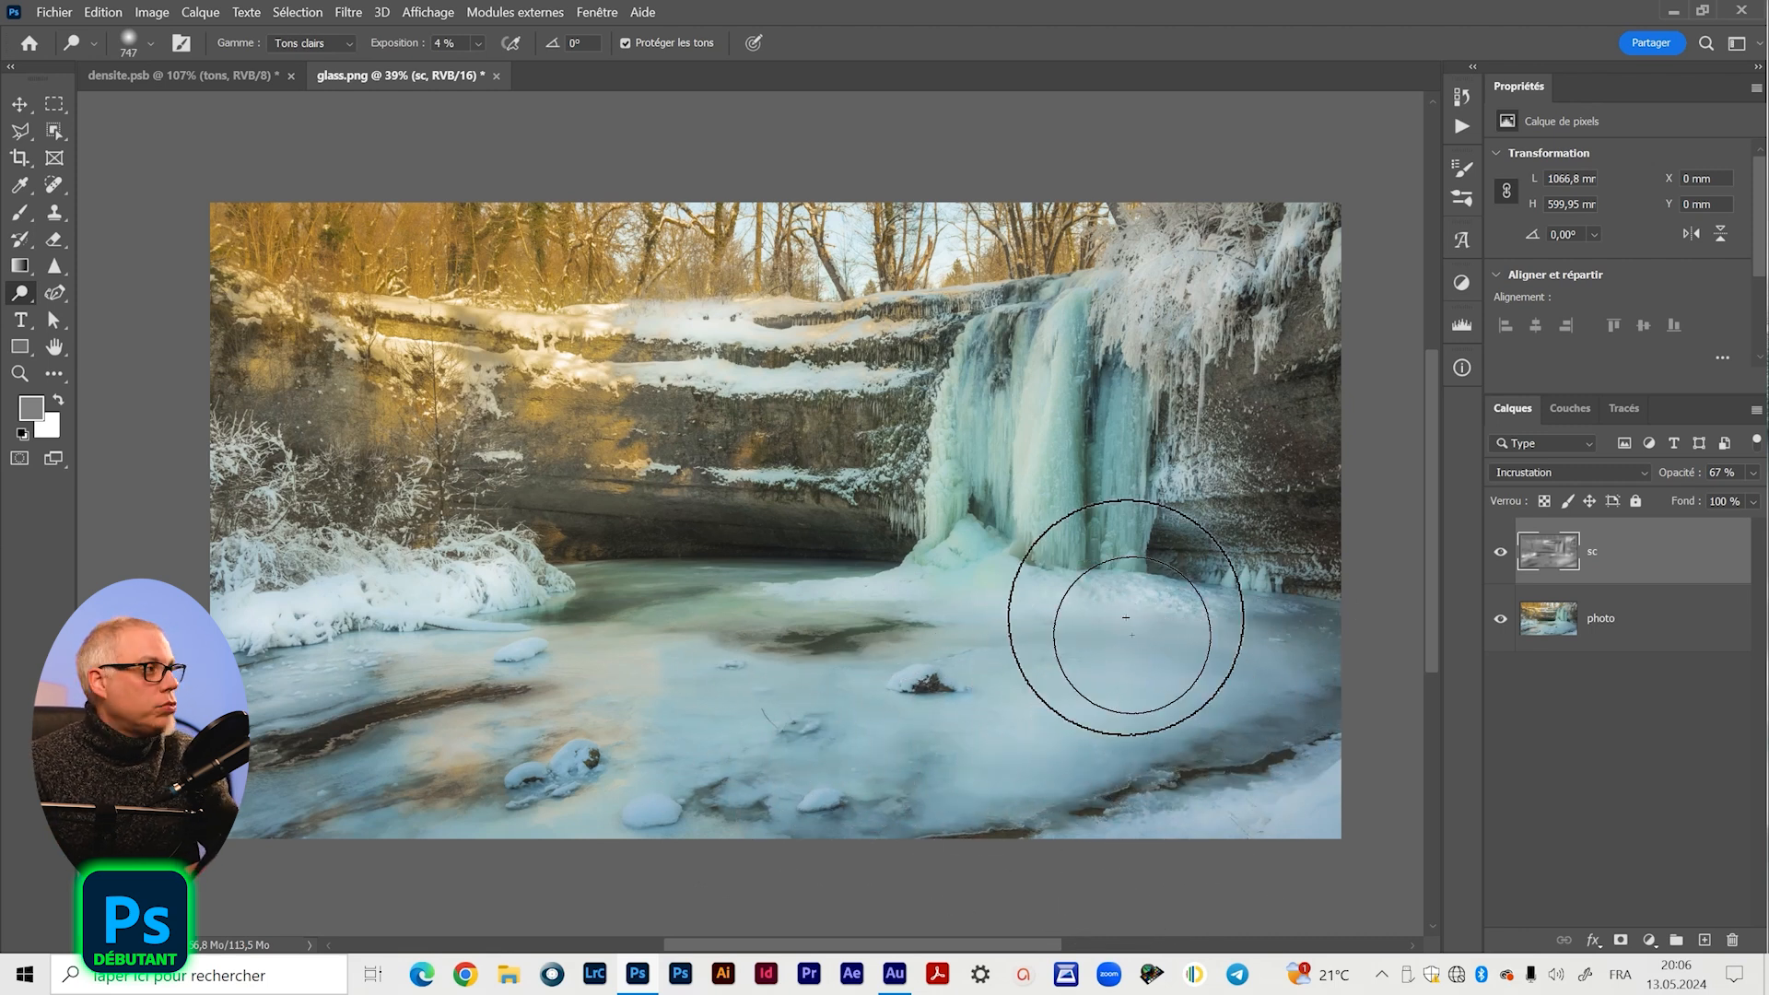
# - In densite.psb, dodge the mid-grey circle with the Densité - tool at Tons clairs, 4% exposure and brush size 296
pyautogui.click(205, 76)
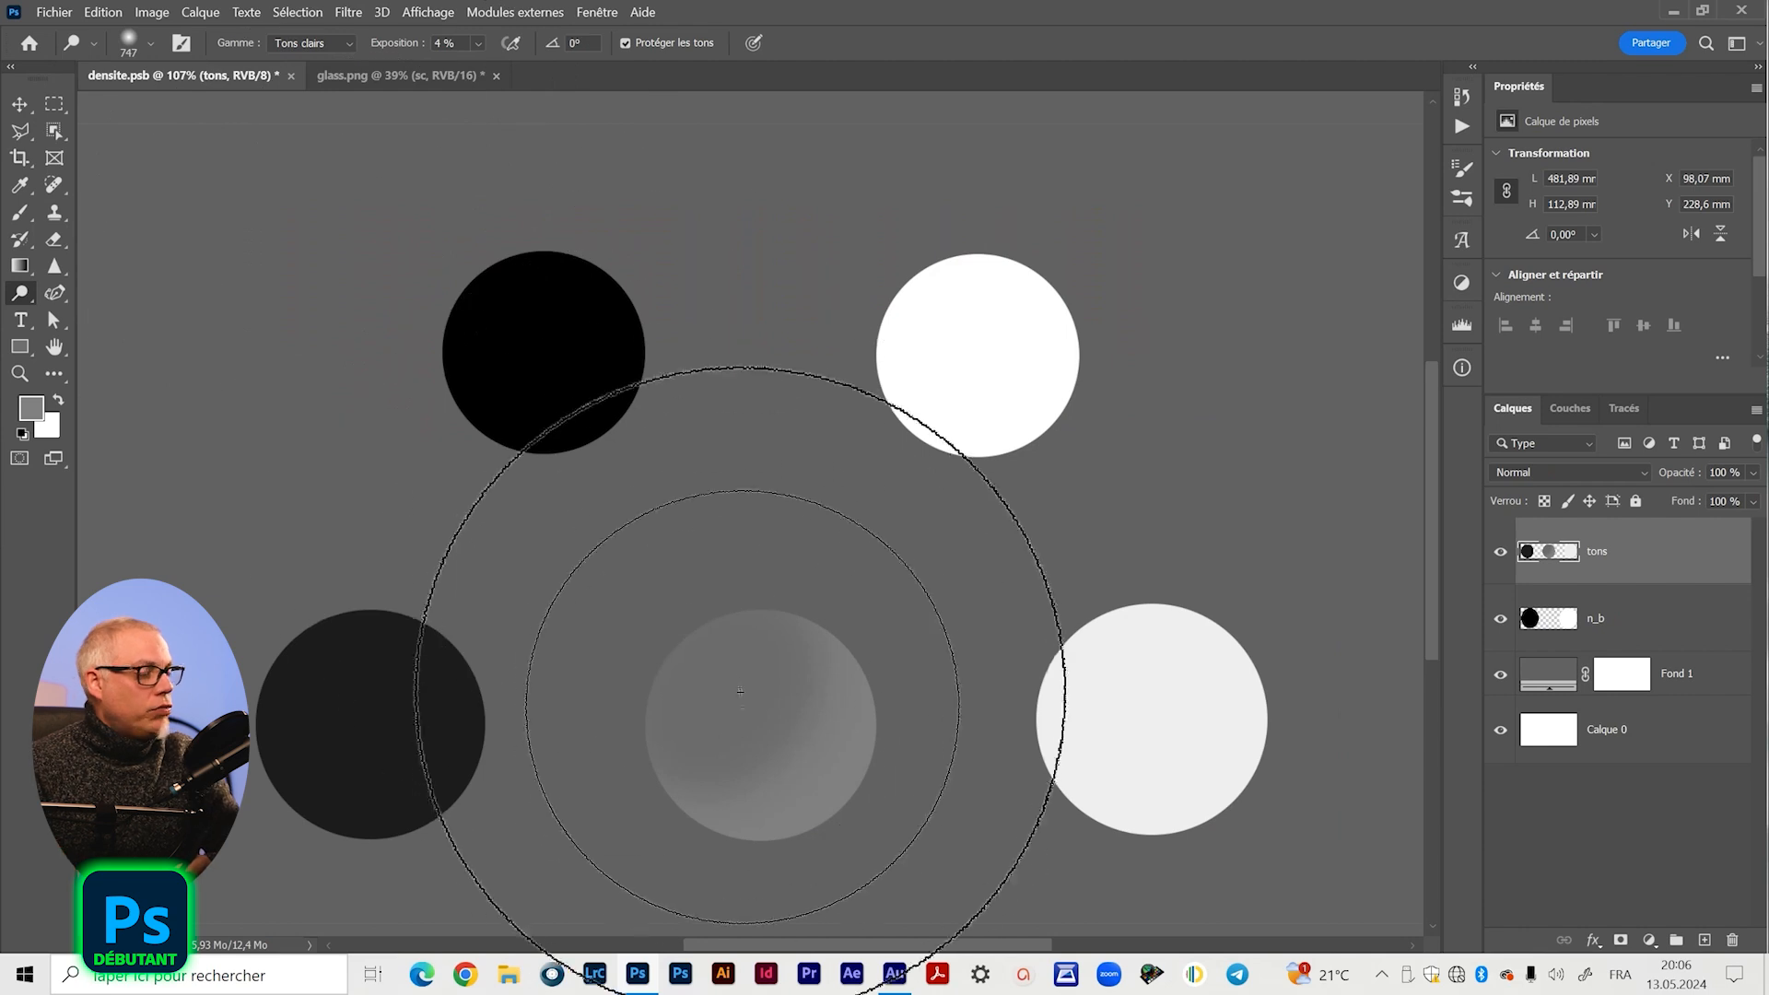
pyautogui.moveTo(737, 664); pyautogui.dragTo(473, 654)
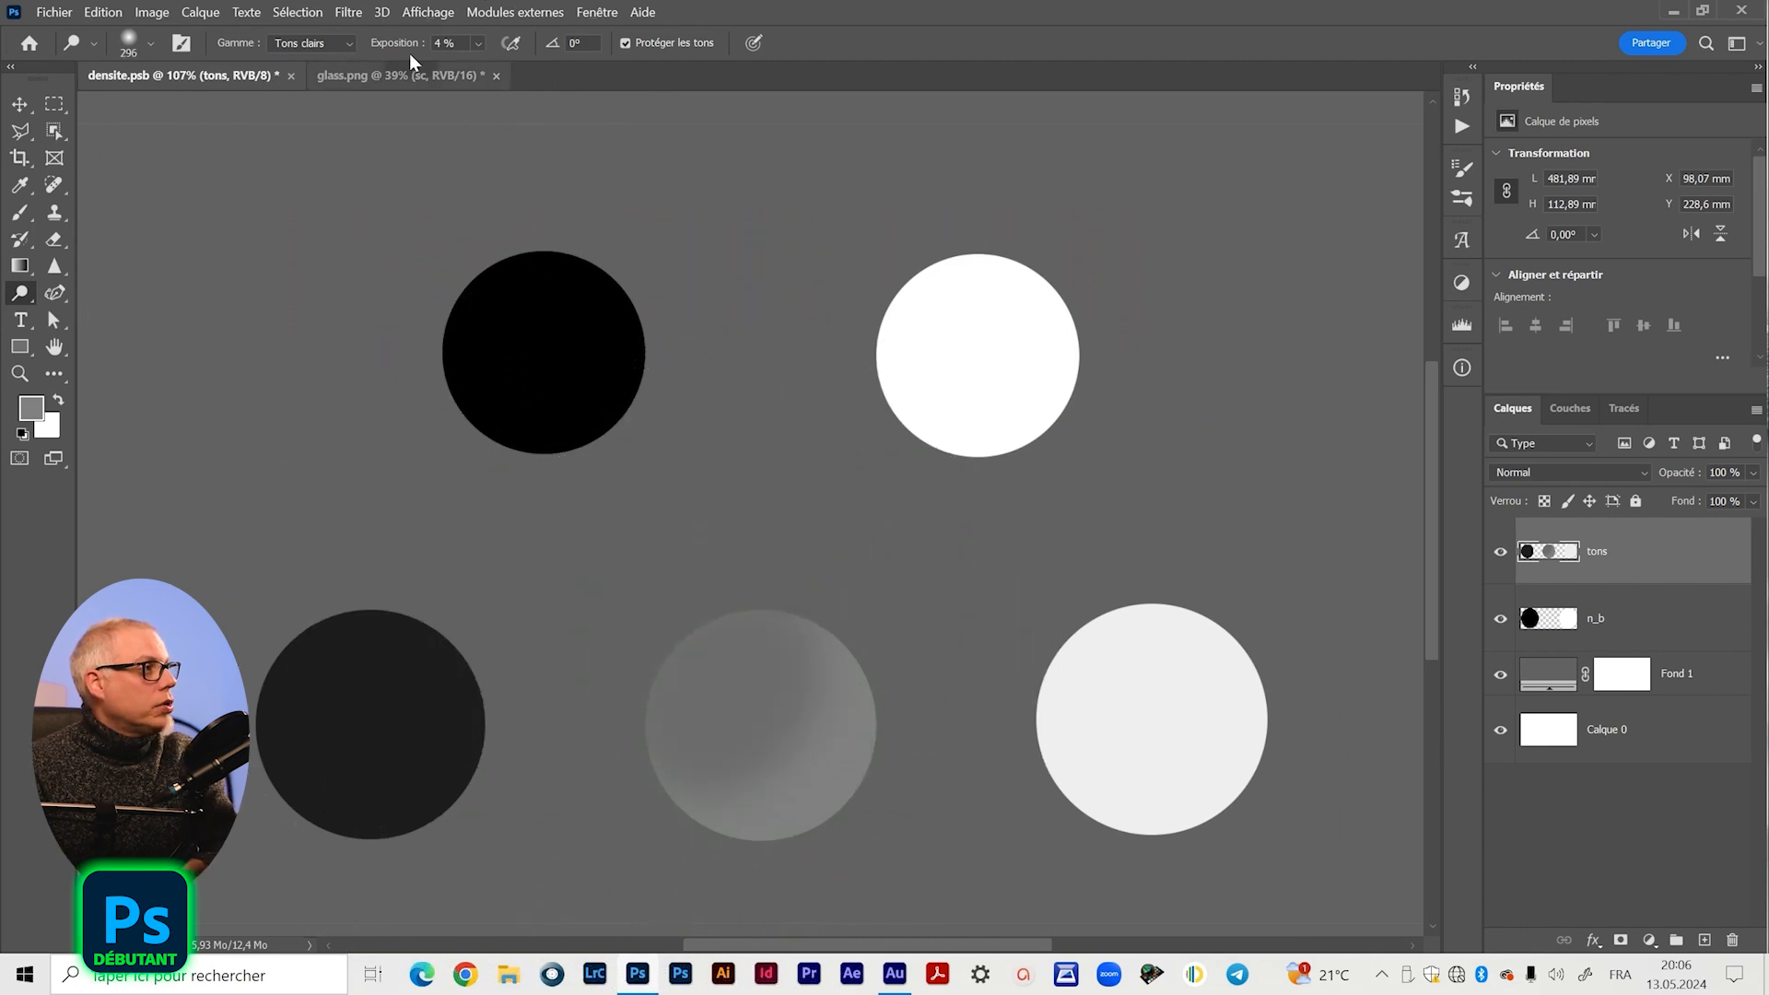
pyautogui.moveTo(723, 668)
pyautogui.mouseDown()
pyautogui.moveTo(658, 789)
pyautogui.moveTo(641, 758)
pyautogui.moveTo(755, 593)
pyautogui.moveTo(651, 739)
pyautogui.moveTo(657, 690)
pyautogui.moveTo(795, 584)
pyautogui.moveTo(676, 753)
pyautogui.moveTo(820, 594)
pyautogui.moveTo(671, 690)
pyautogui.moveTo(677, 737)
pyautogui.moveTo(796, 601)
pyautogui.moveTo(697, 825)
pyautogui.moveTo(664, 717)
pyautogui.moveTo(754, 608)
pyautogui.moveTo(694, 757)
pyautogui.mouseUp()
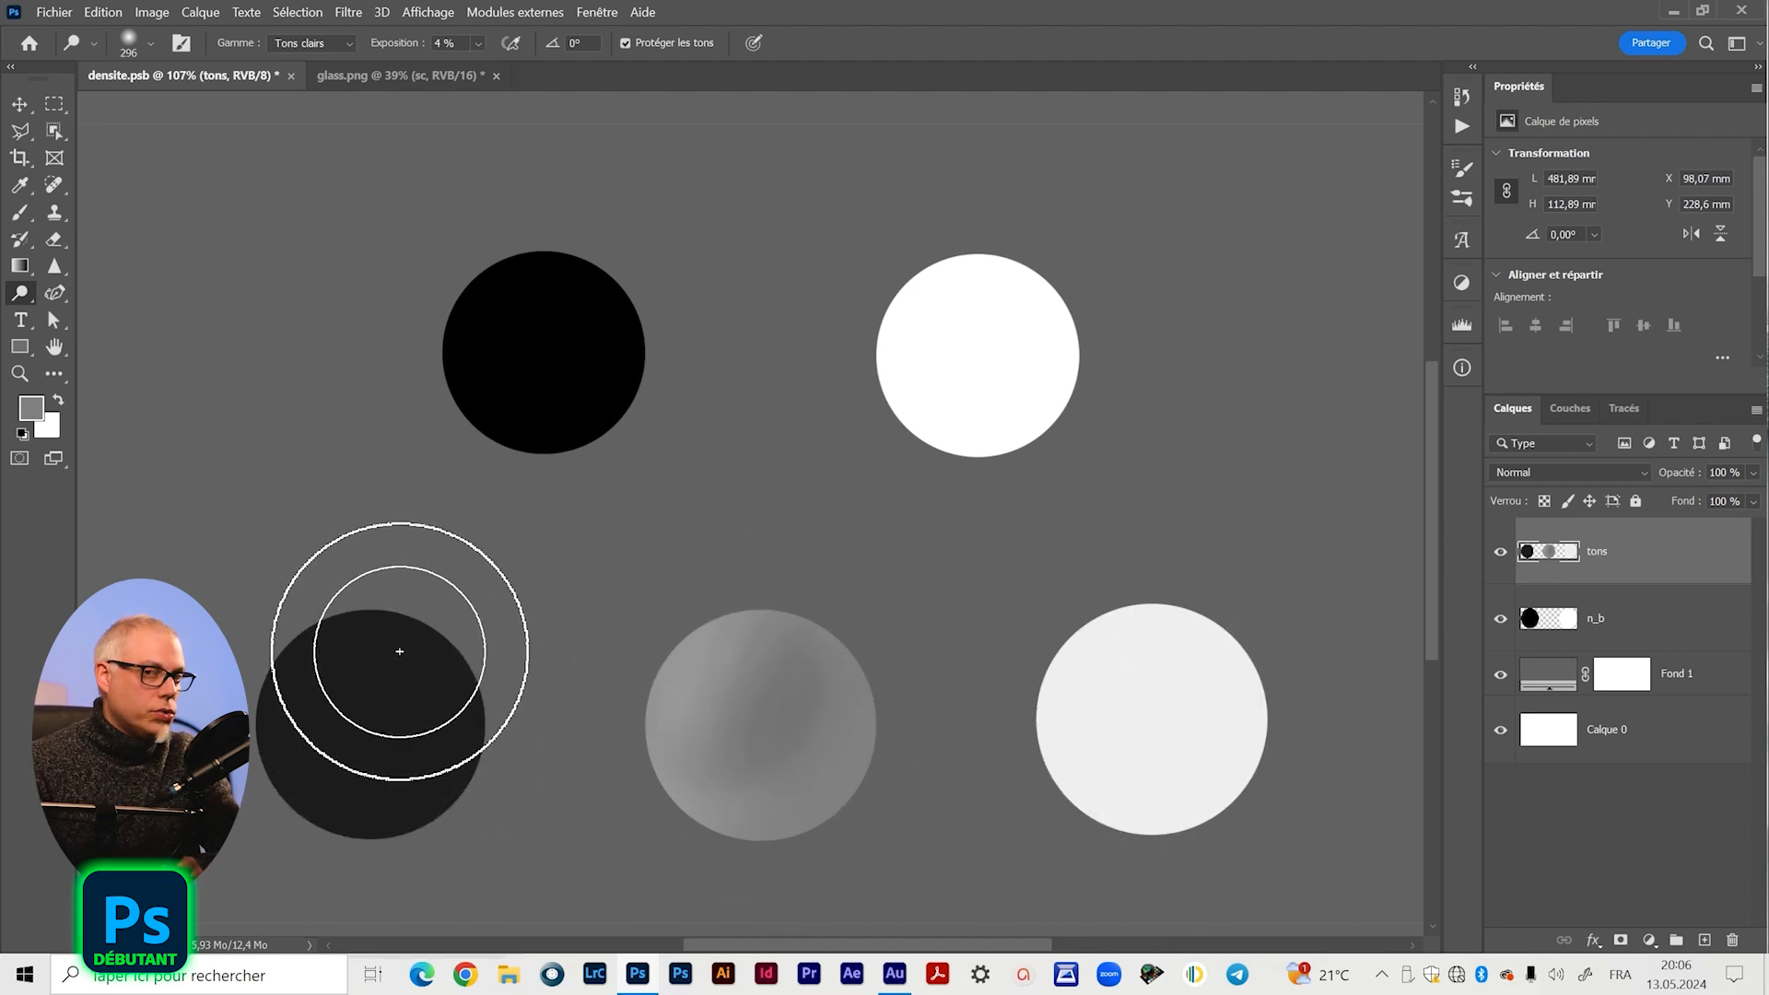
# - Return to glass.png and toggle the sc layer's visibility to compare the final relief with the original photo
pyautogui.click(401, 75)
pyautogui.click(1501, 553)
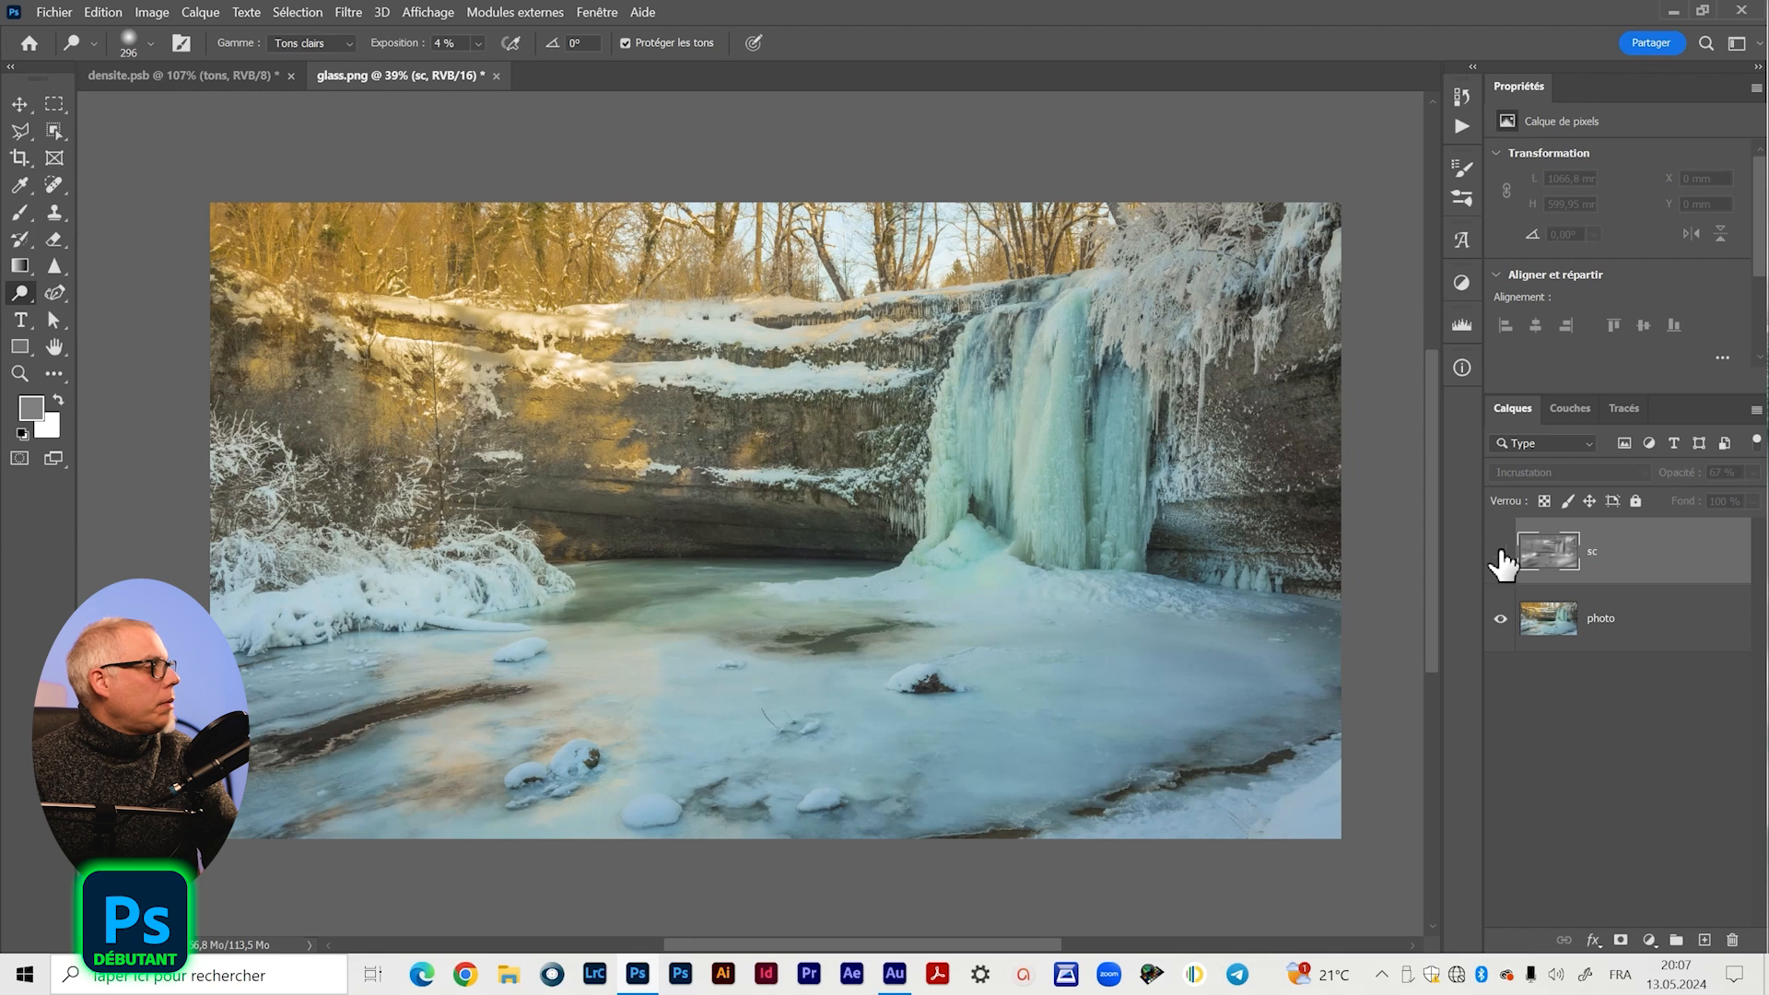
pyautogui.click(1501, 553)
pyautogui.click(1501, 553)
pyautogui.click(1500, 553)
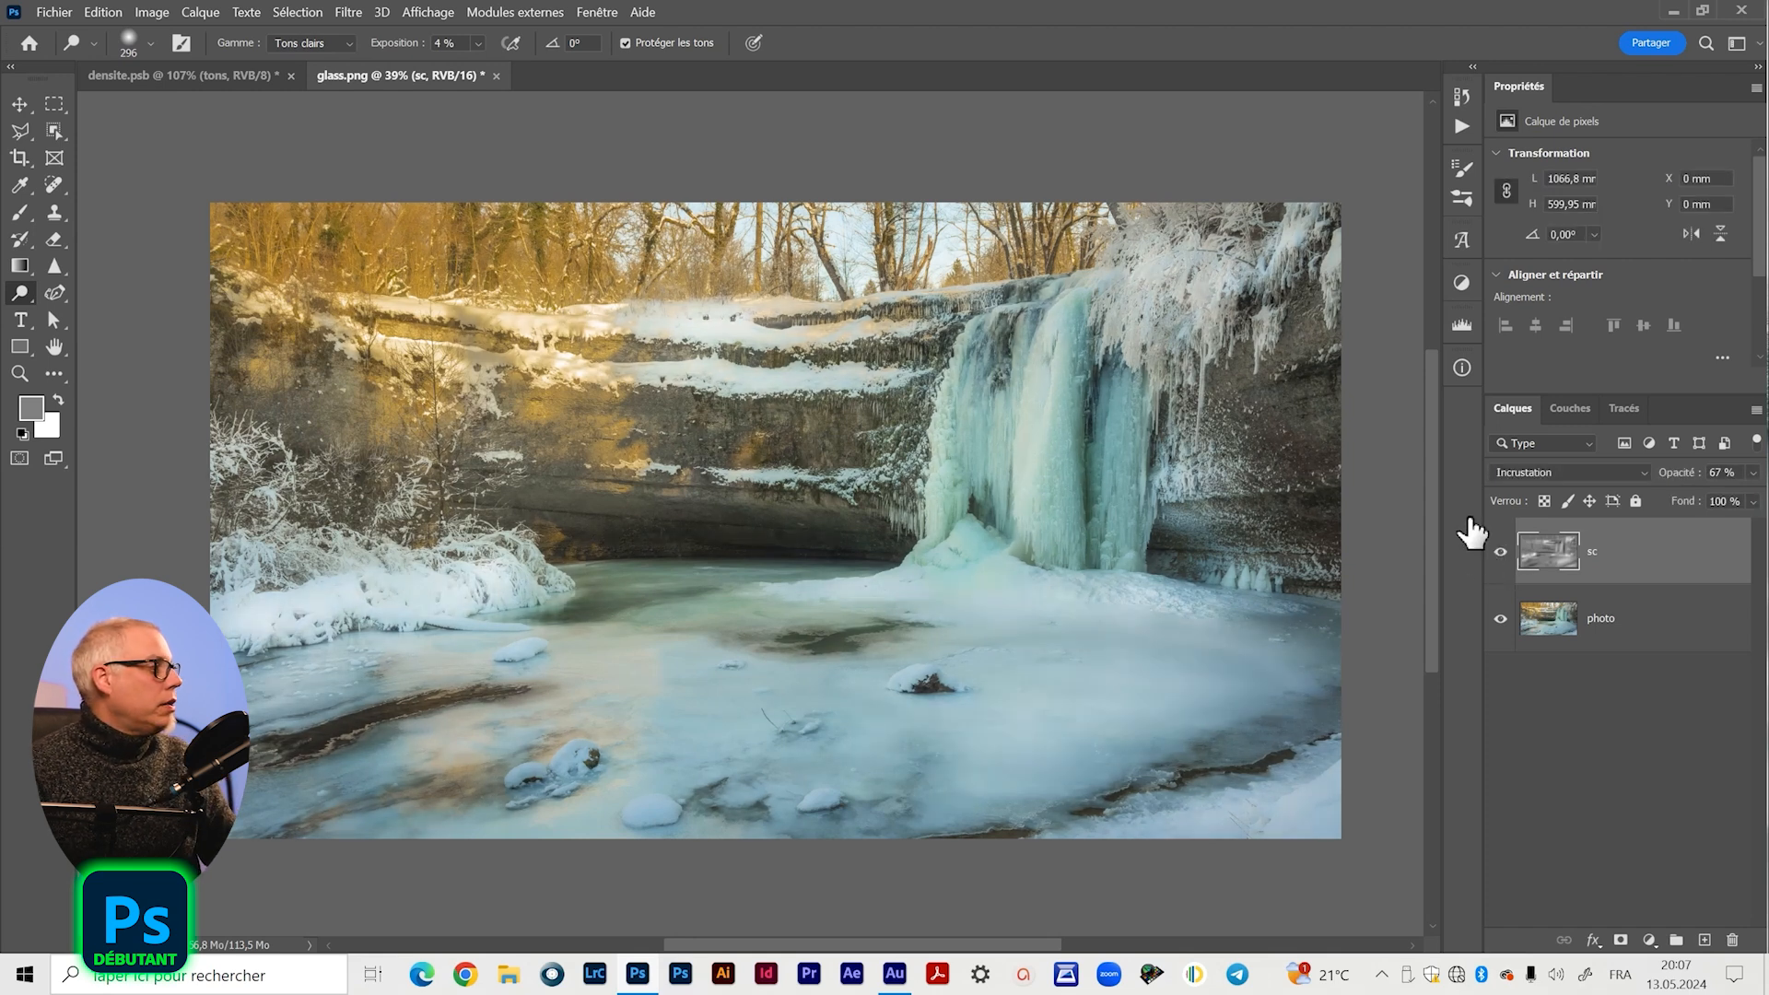
pyautogui.click(1501, 553)
pyautogui.click(1500, 553)
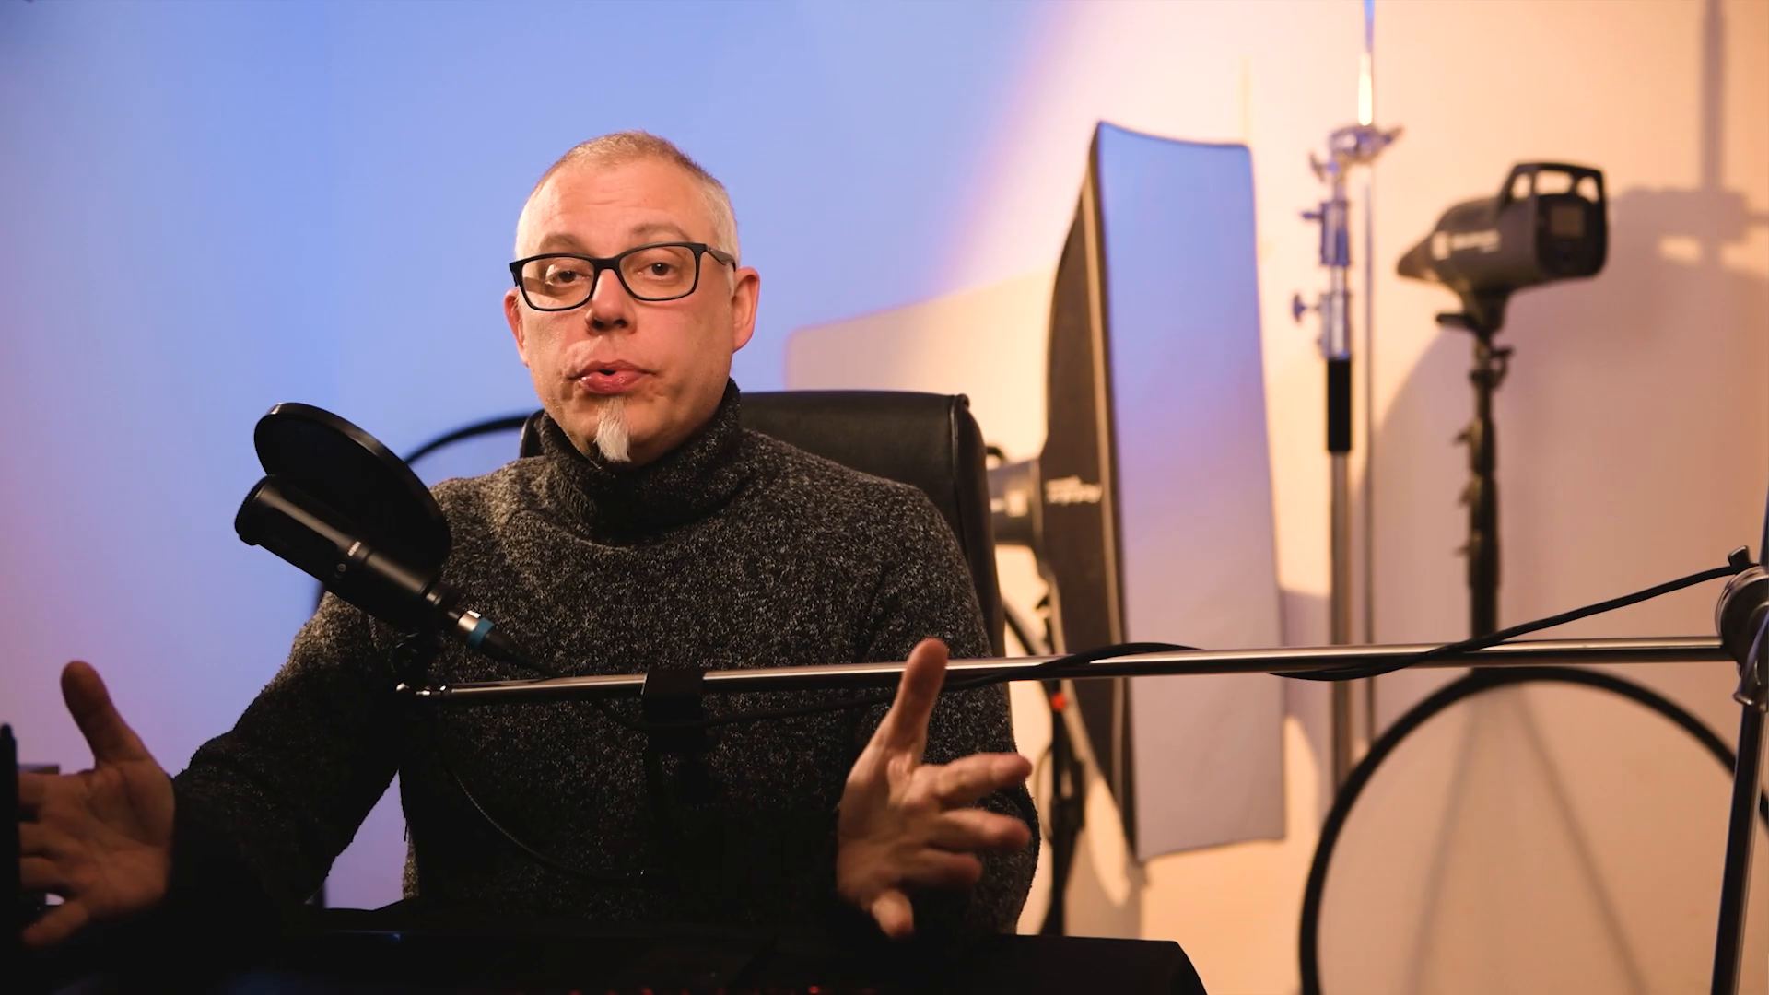